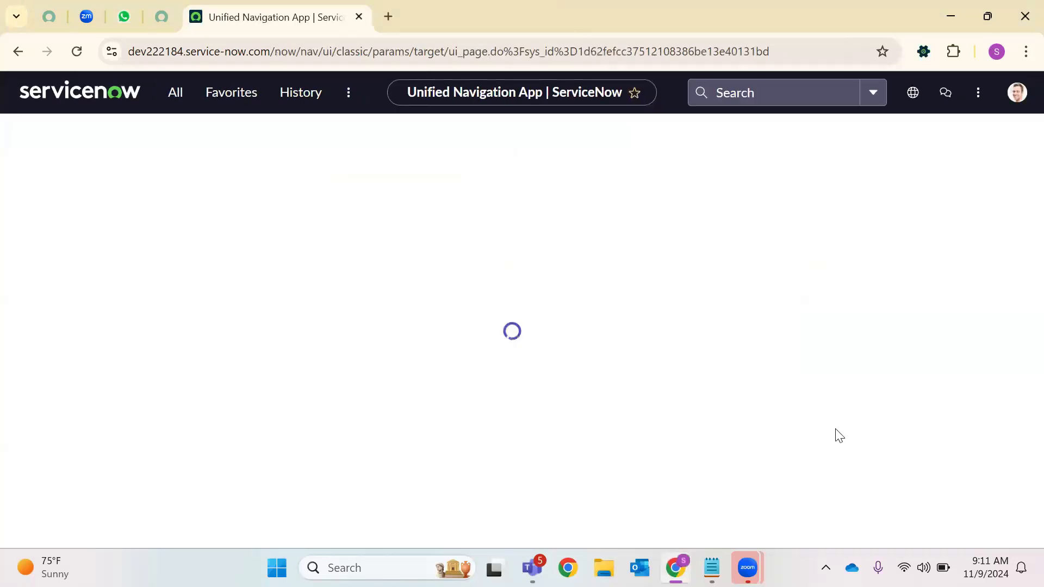
Enter sys_user.LIST in the navigator filter to open the Users table list
click(173, 91)
text(sy)
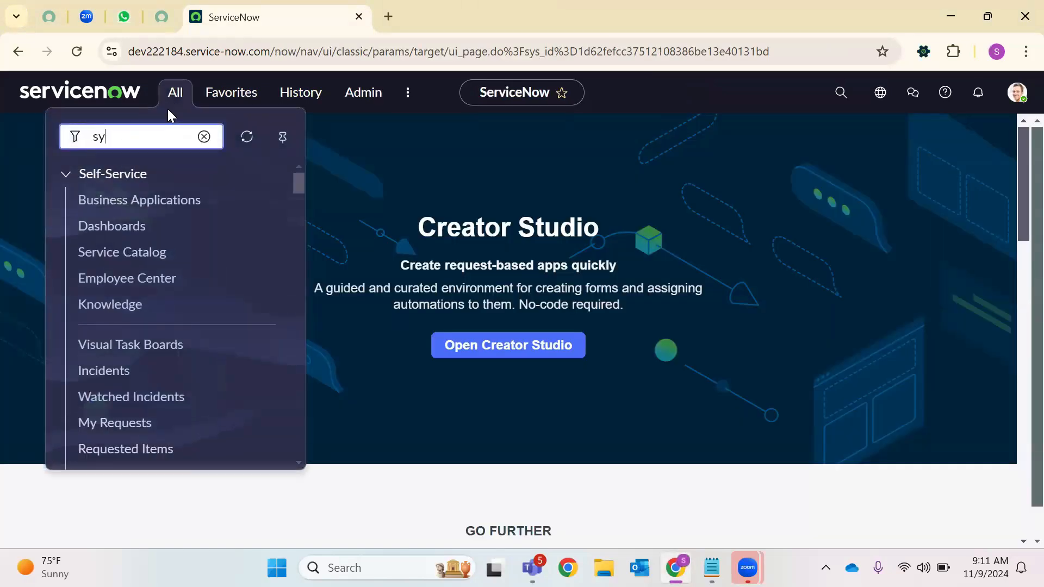
text(s)
text(_usw4)
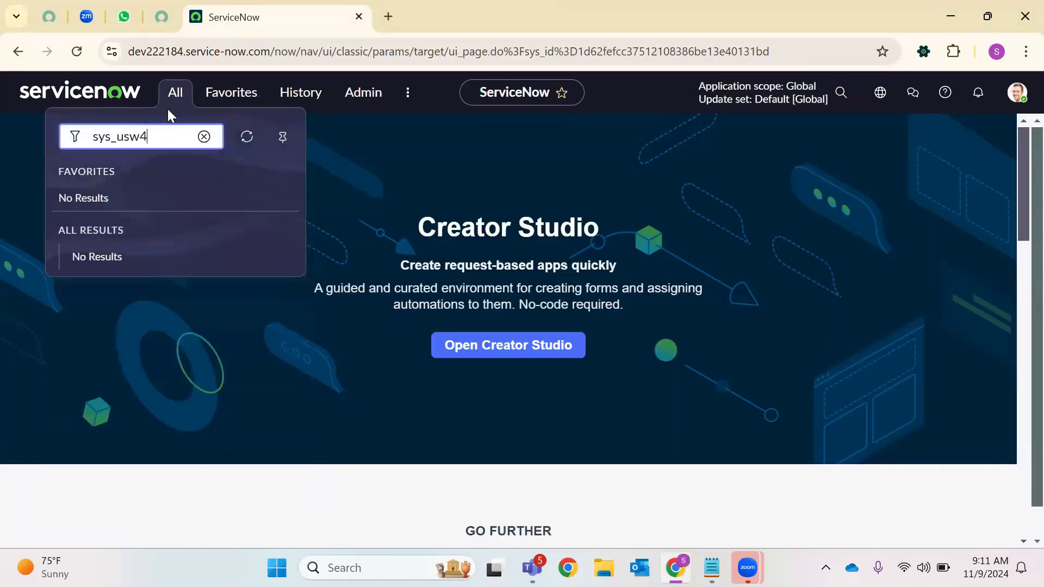
key(BackSpace)
key(BackSpace)
text(er.LIST)
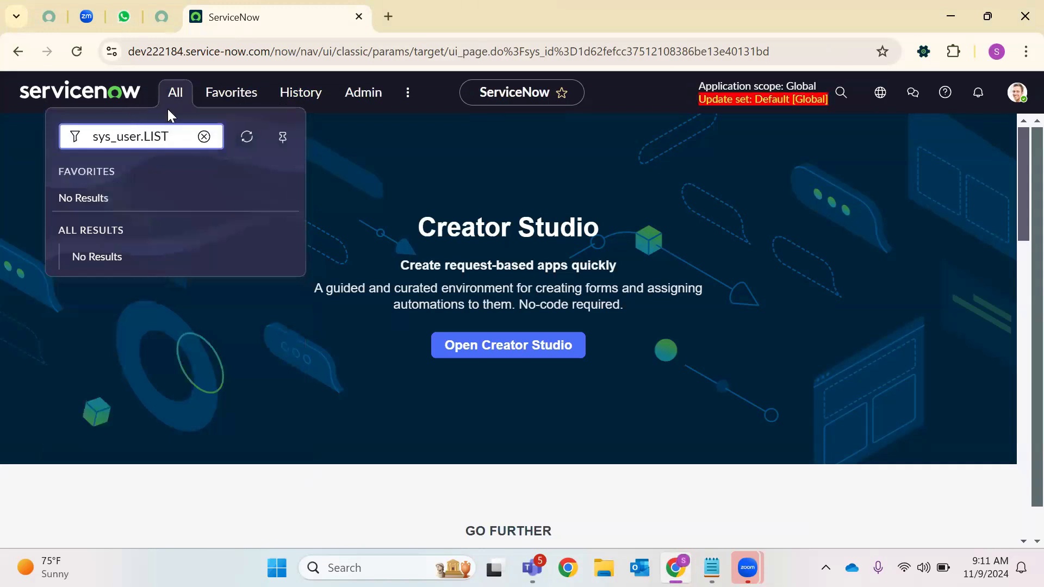
key(Return)
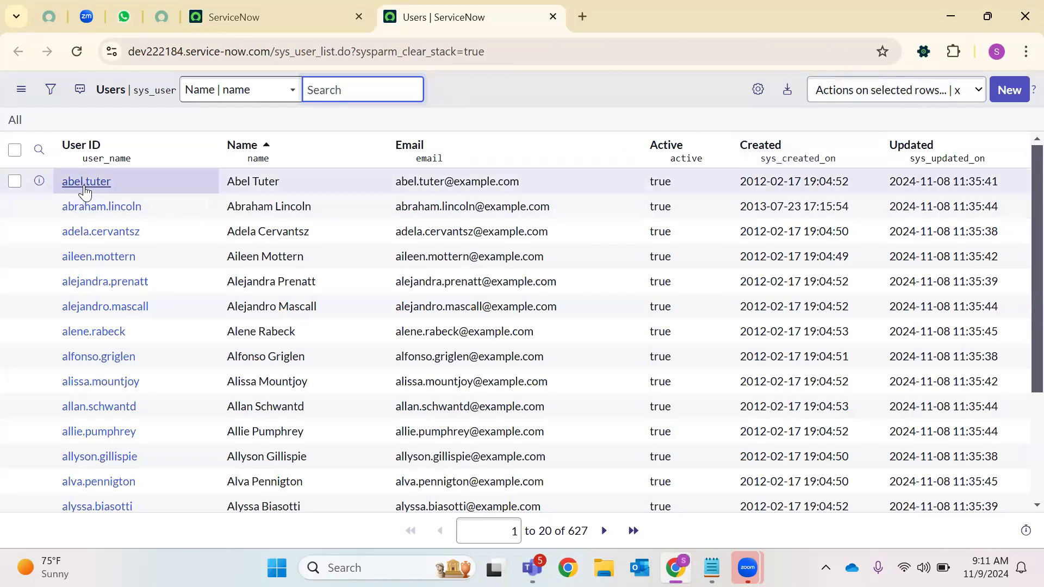
Open the abel.tuter user record and launch Configure > Form Layout from its header menu
click(84, 182)
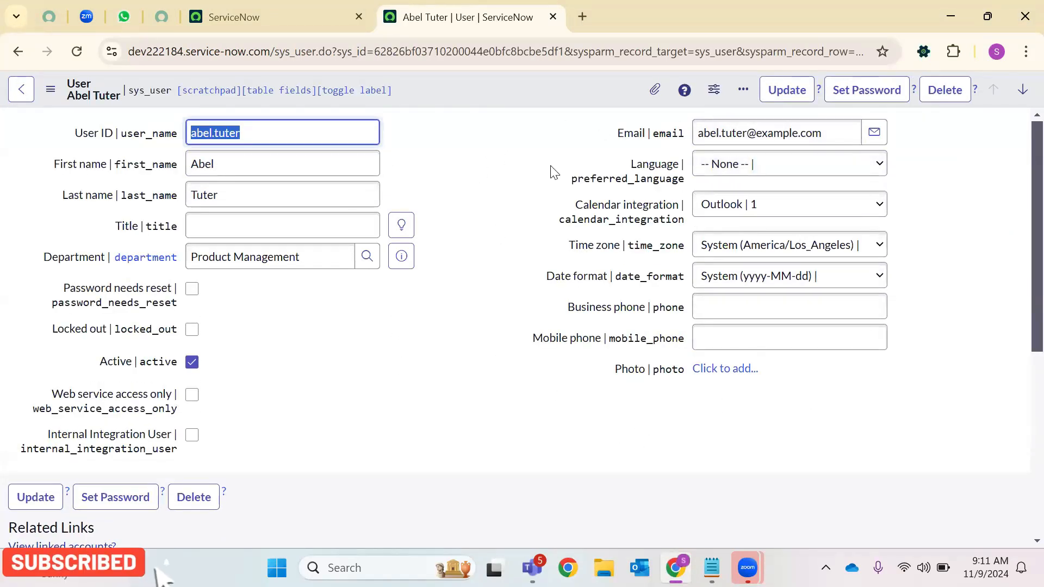
right_click(475, 86)
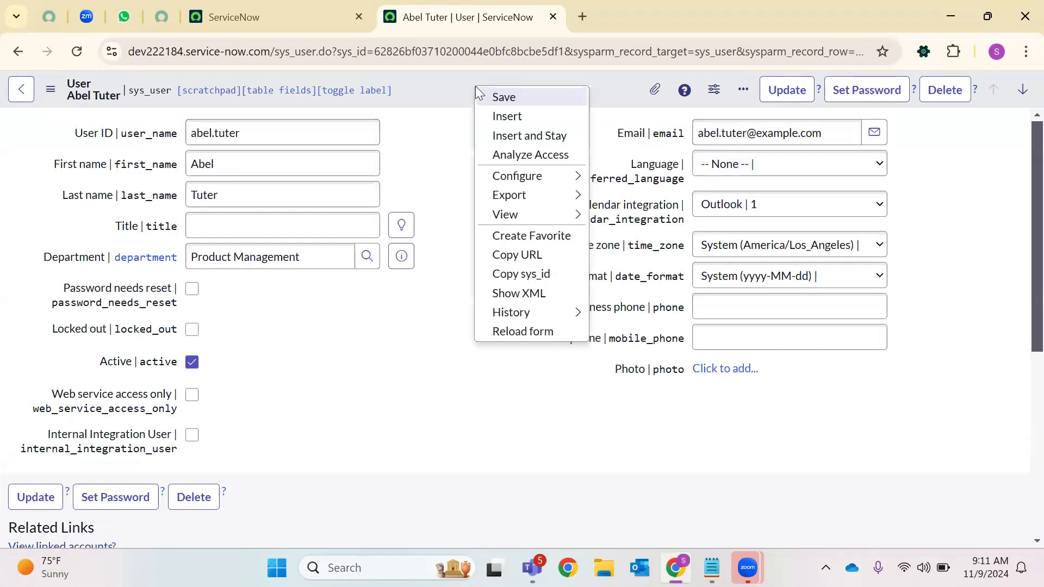
mouse_move(489, 175)
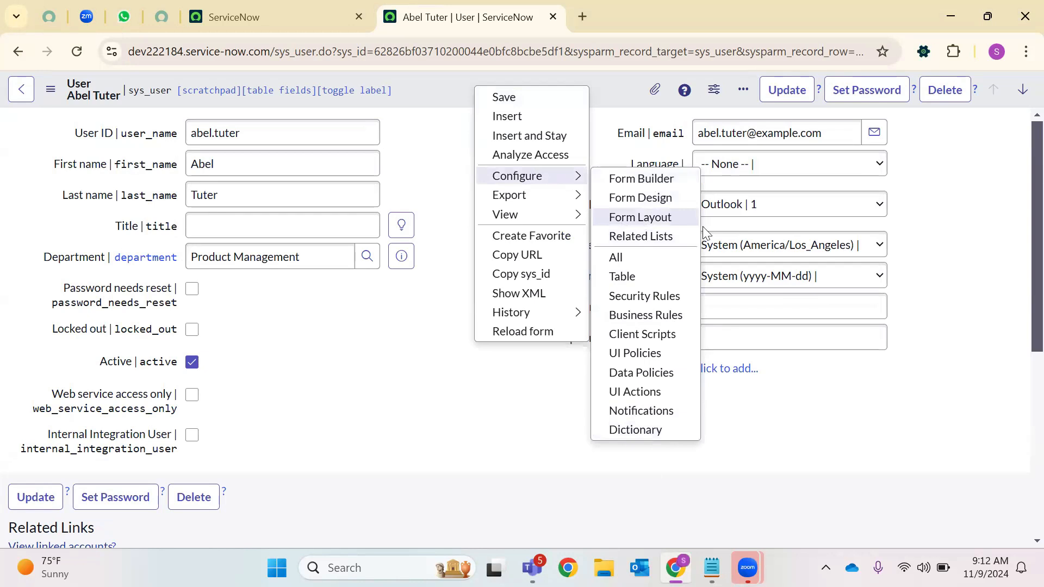
click(663, 223)
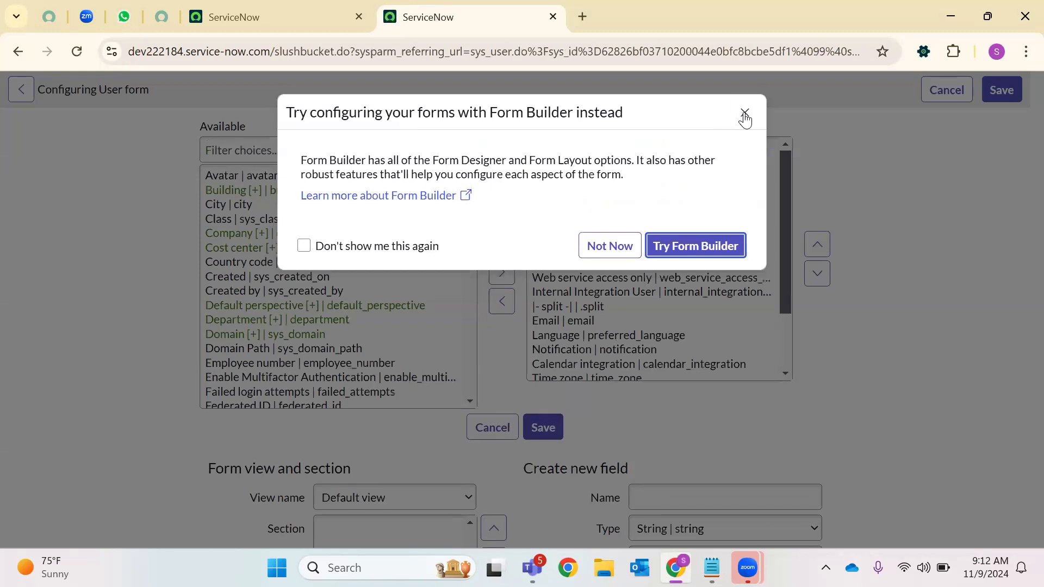
Dismiss the Form Builder suggestion and review the fields already on the User form
click(745, 115)
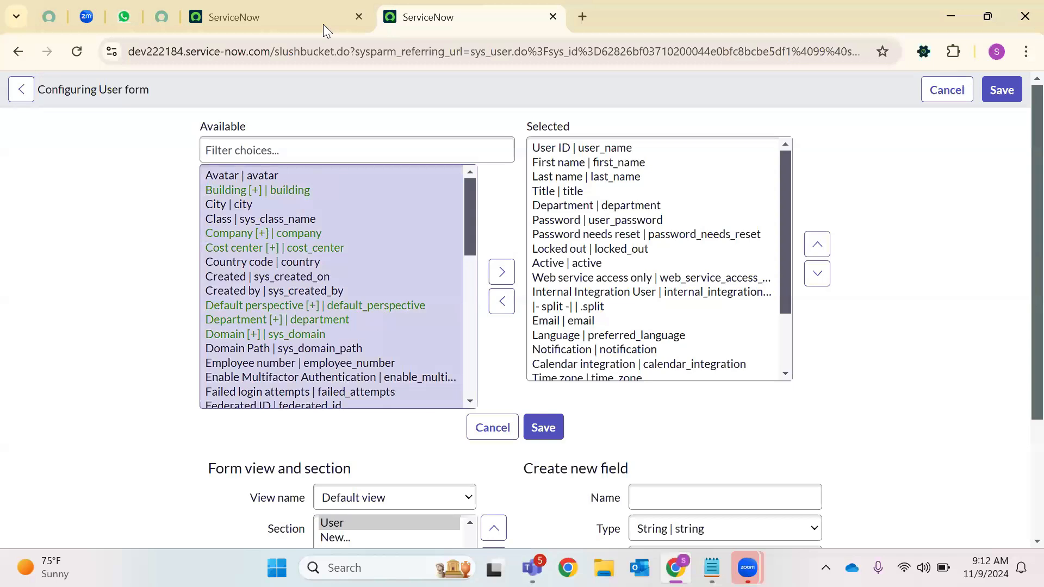
double_click(332, 54)
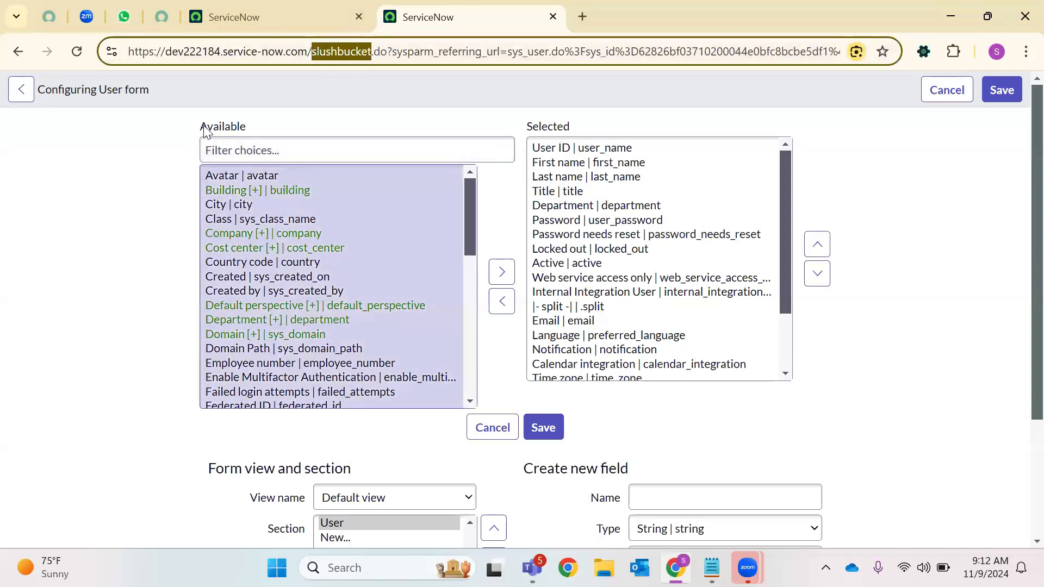
scroll(302, 227, down, 7)
scroll(302, 245, up, 5)
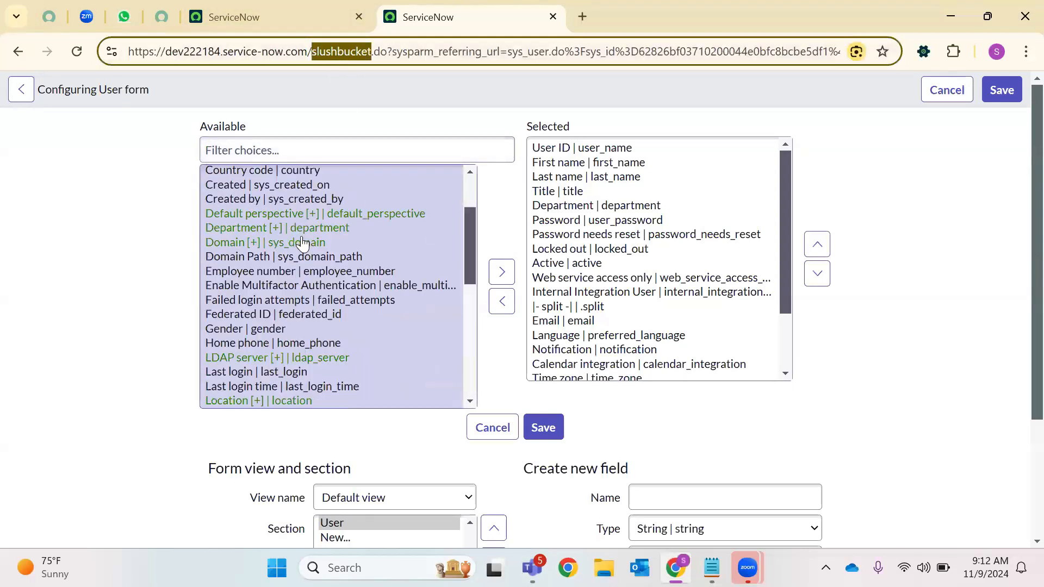
scroll(302, 243, up, 2)
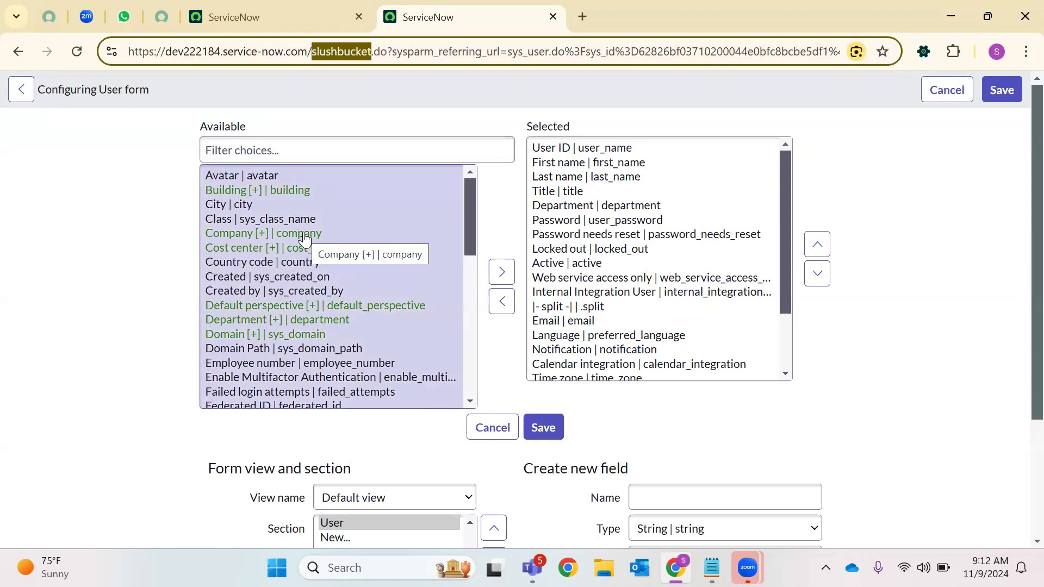
drag(535, 150, 564, 382)
scroll(561, 307, up, 3)
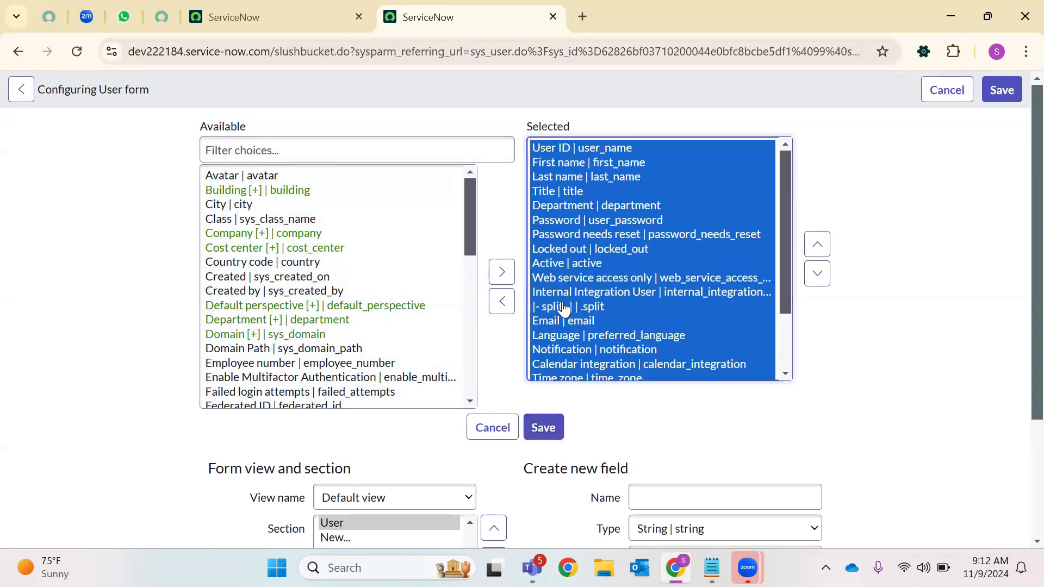
Filter the available fields for 'manager' and add Manager to the selected fields
click(309, 141)
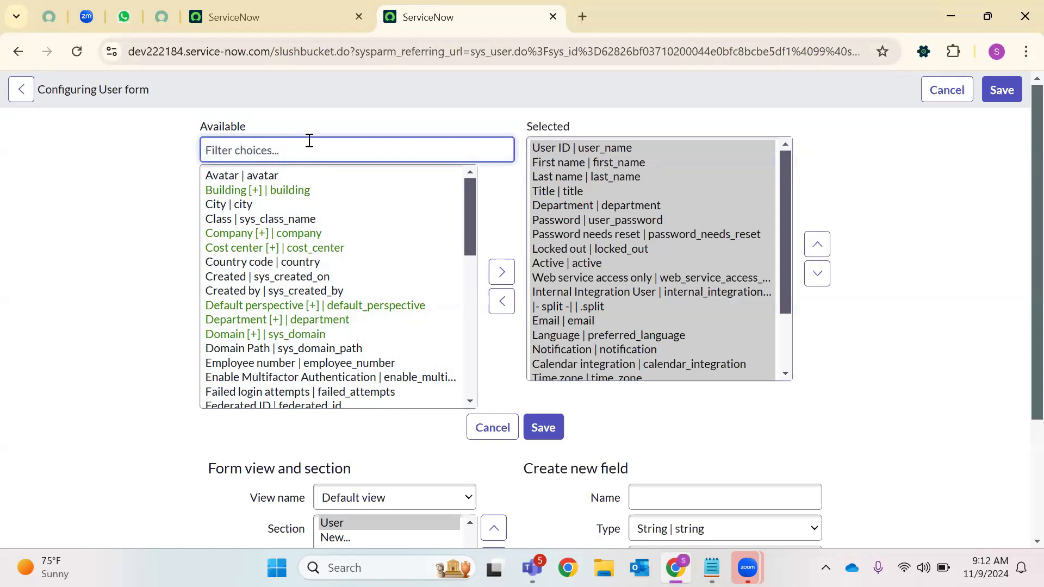
text(manager)
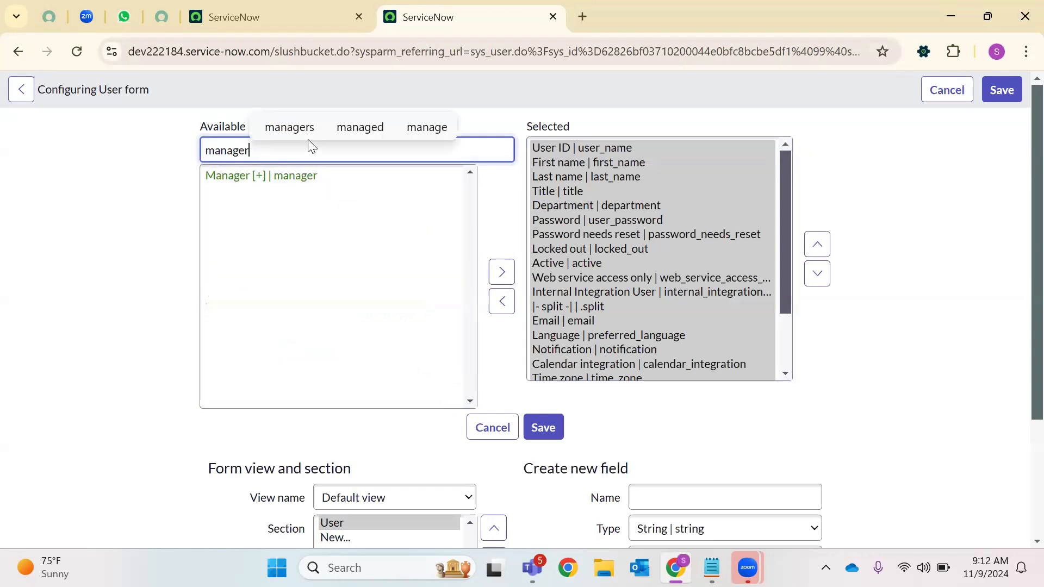
click(289, 177)
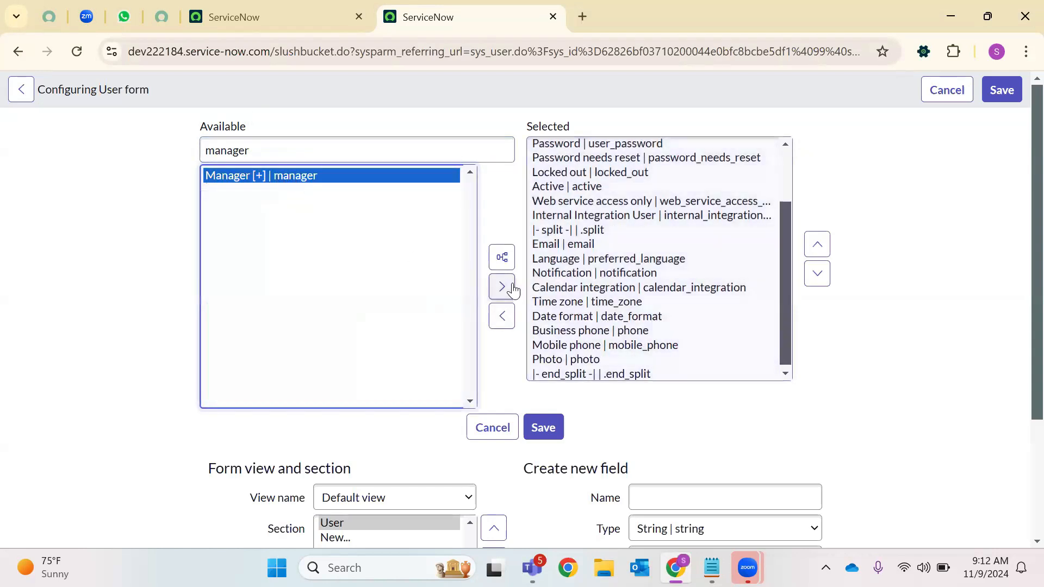
click(506, 285)
scroll(305, 177, down, 3)
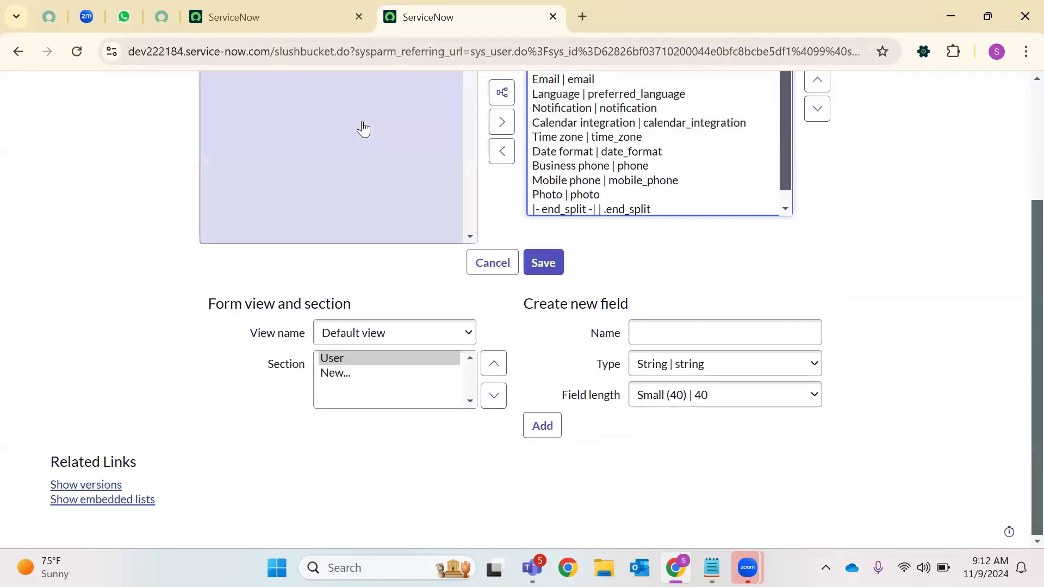
scroll(361, 128, up, 3)
scroll(628, 244, down, 1)
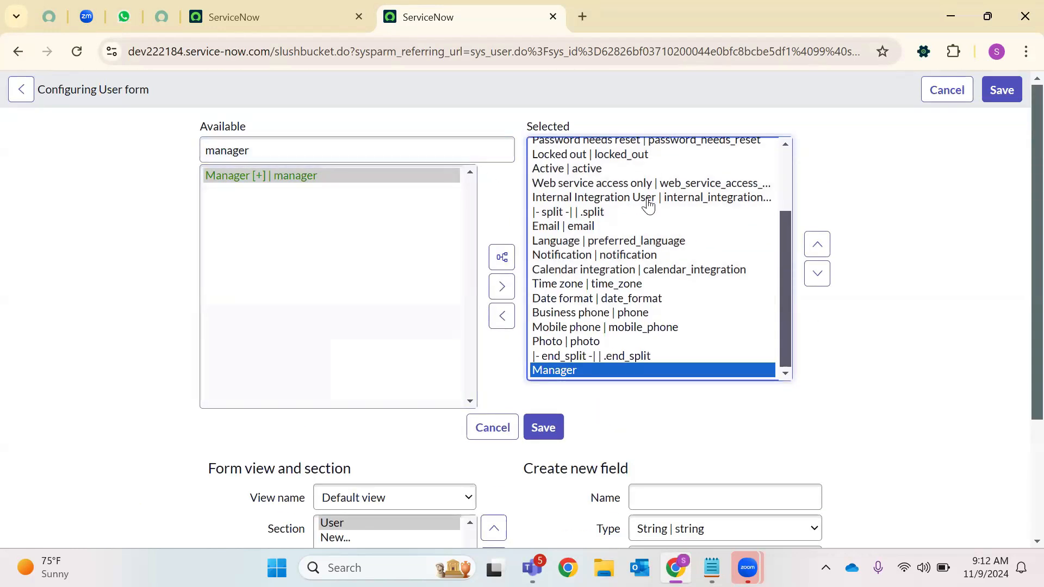
Clear the available-fields filter and locate the Company field using page search
key(ctrl+f)
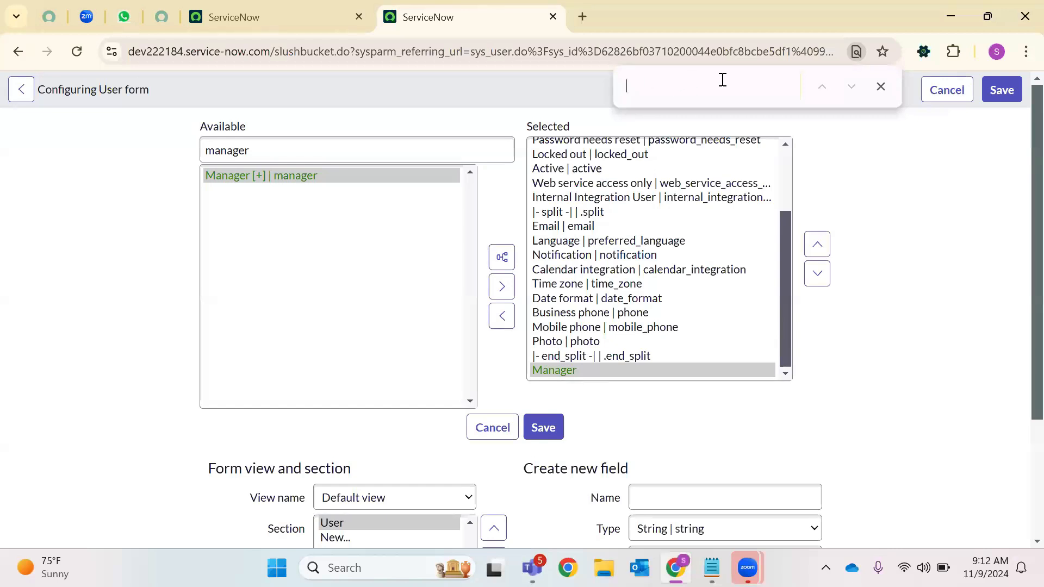
text(compa)
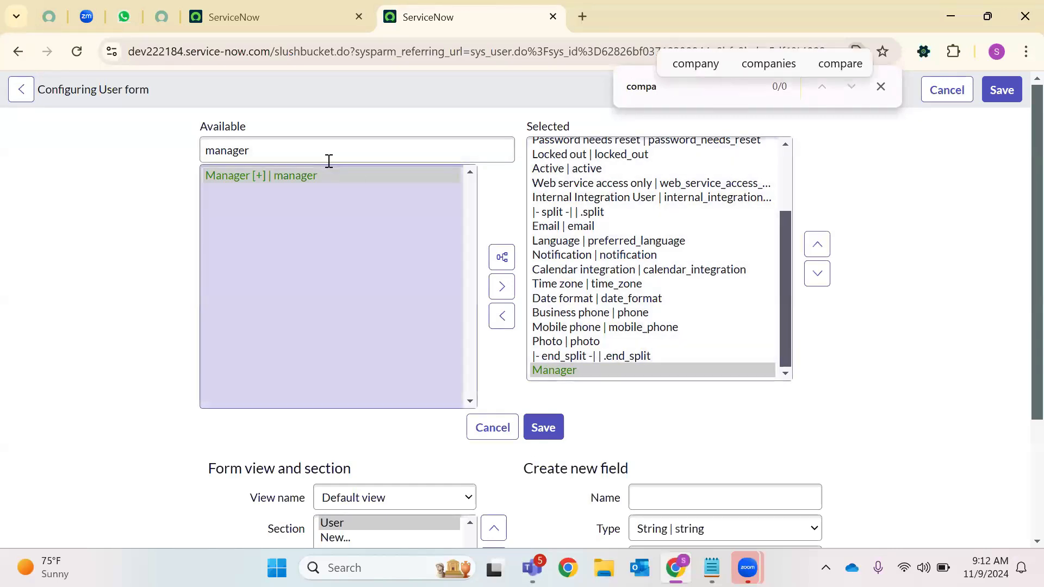
click(328, 161)
key(ctrl+a)
key(BackSpace)
click(715, 75)
text(ny)
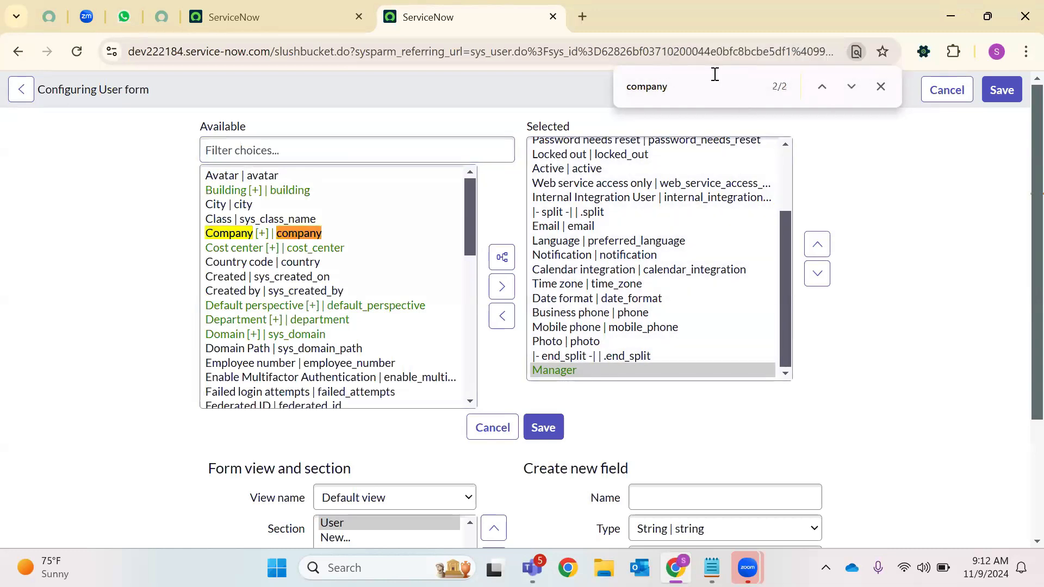
click(299, 233)
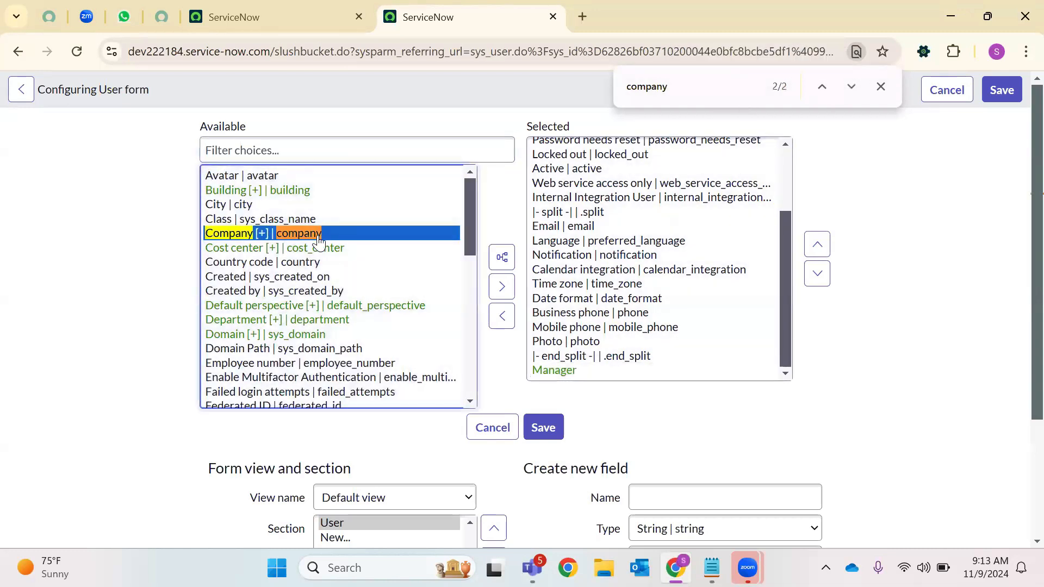
Move Manager up six places to just below the split, above Email, and save the layout
click(565, 371)
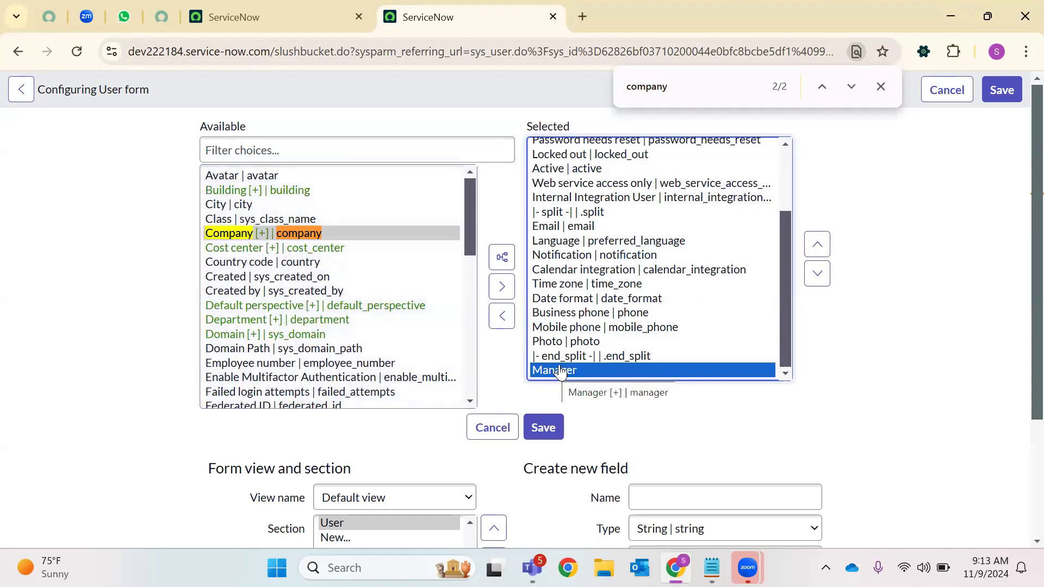
click(810, 240)
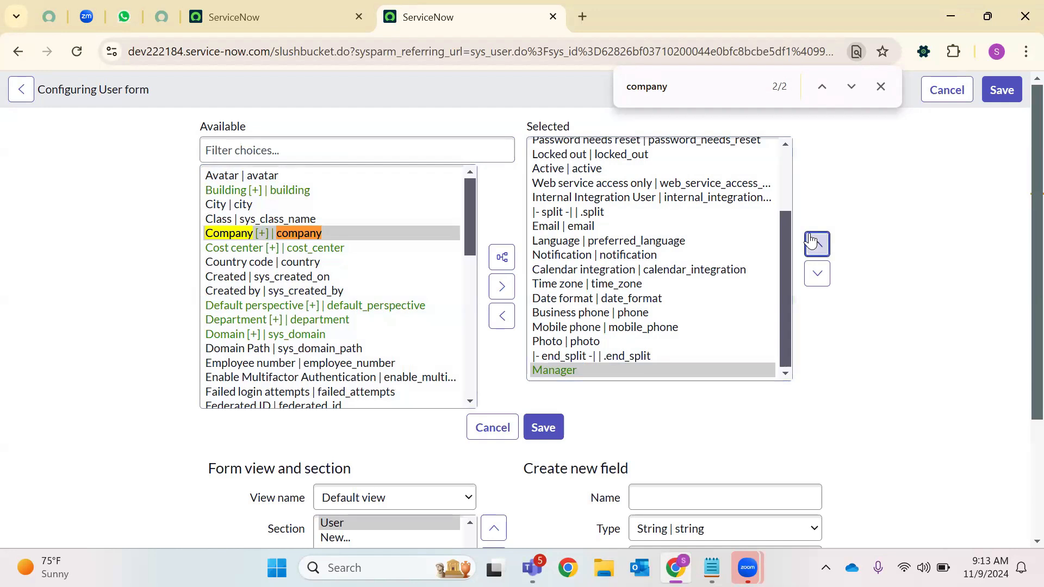
click(810, 240)
click(810, 240)
click(810, 239)
click(809, 240)
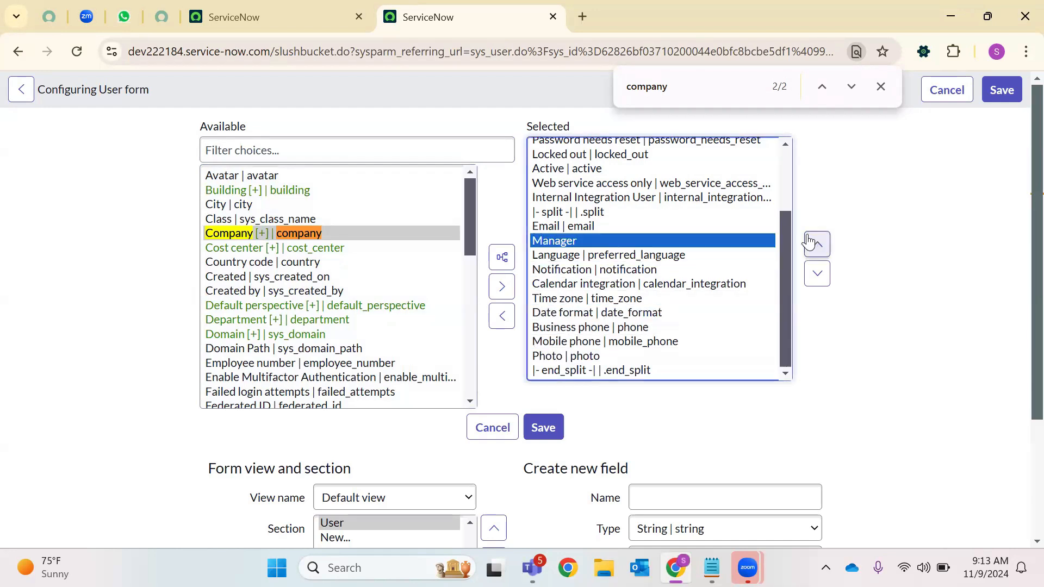
click(810, 240)
click(547, 436)
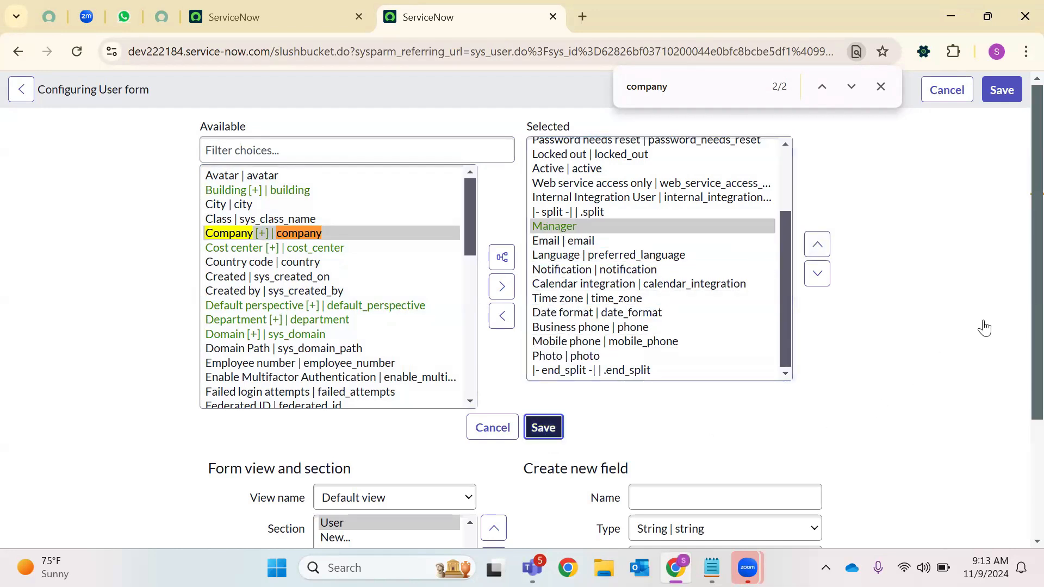
Assign a manager to the user through the Manager field's lookup list
click(880, 86)
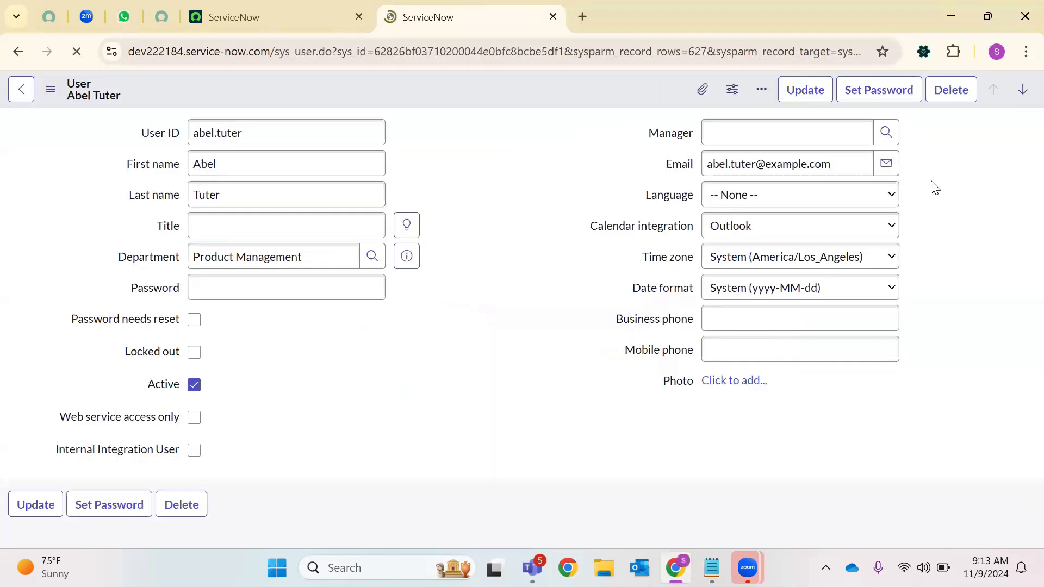
click(752, 134)
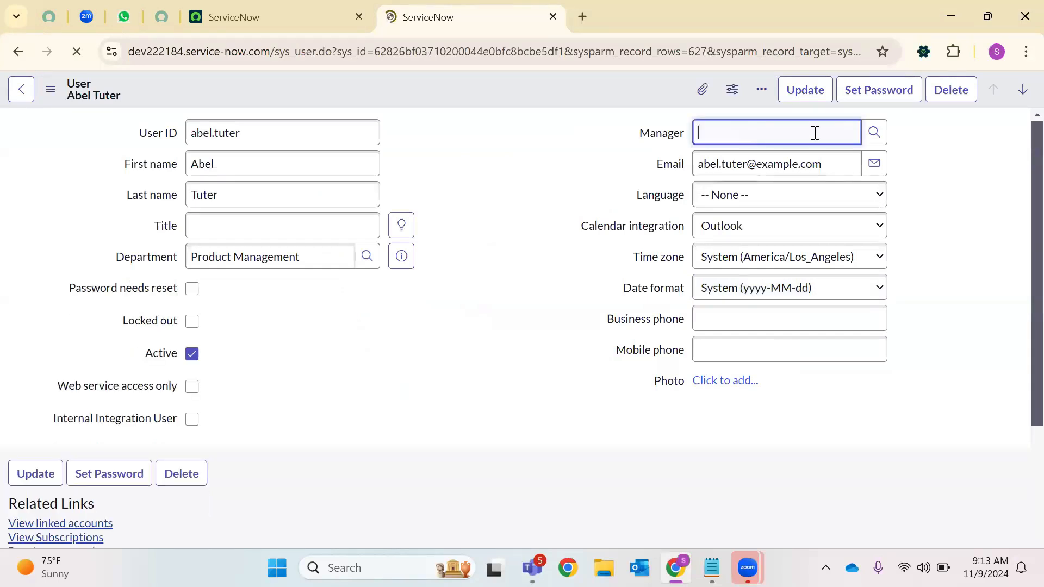
click(873, 134)
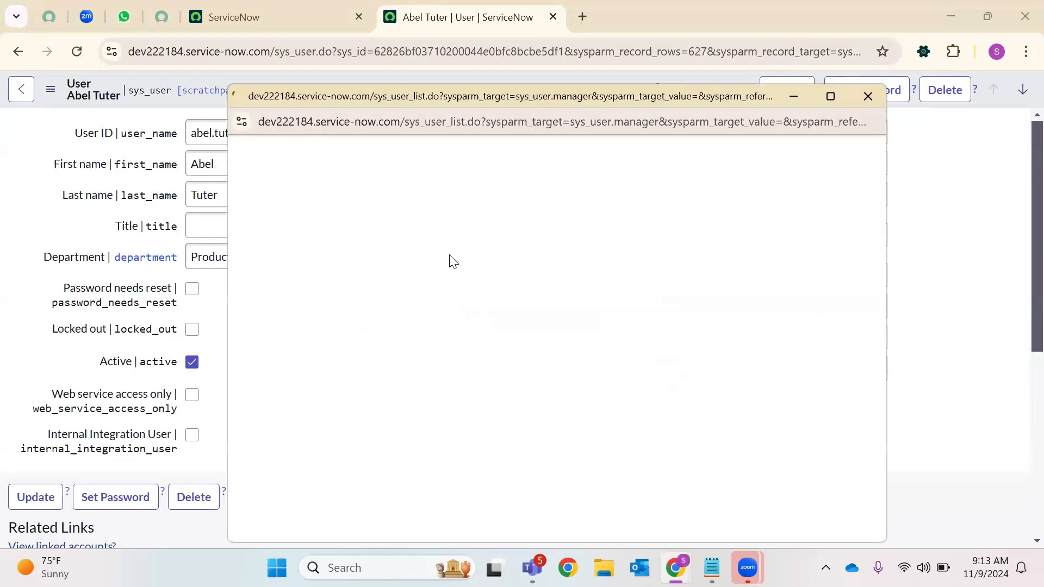
click(359, 371)
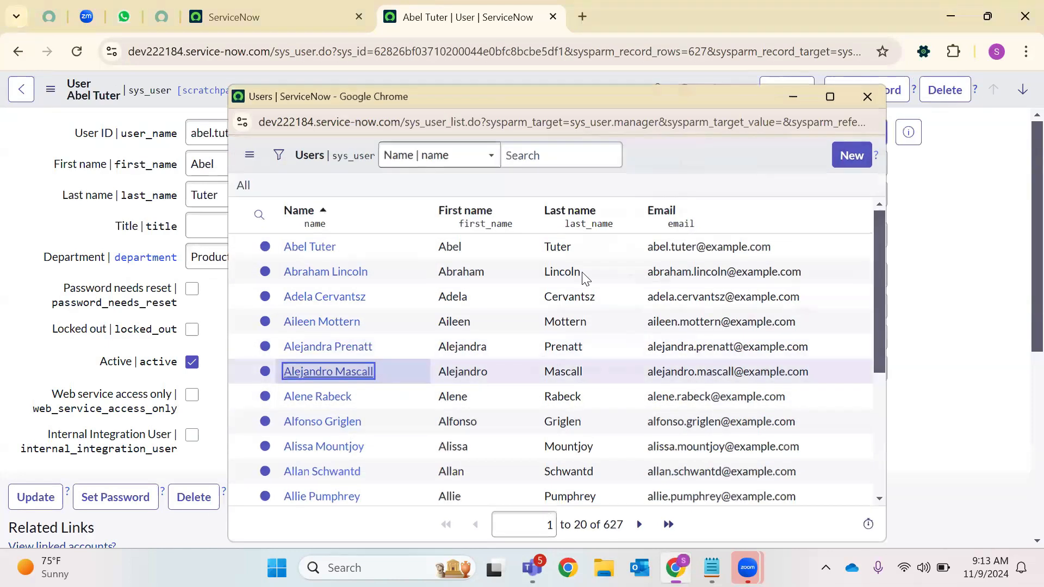
right_click(462, 79)
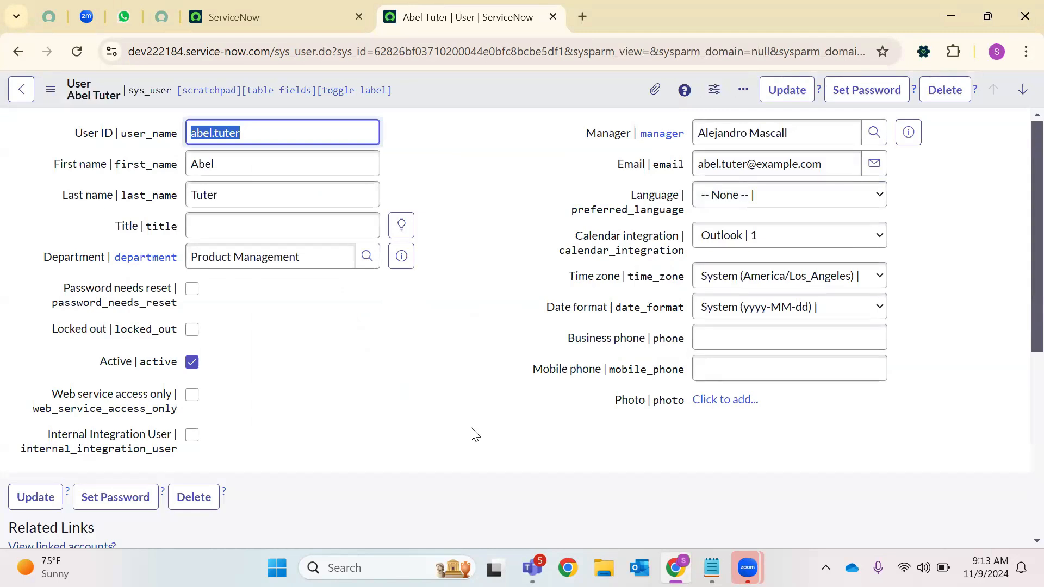
click(451, 380)
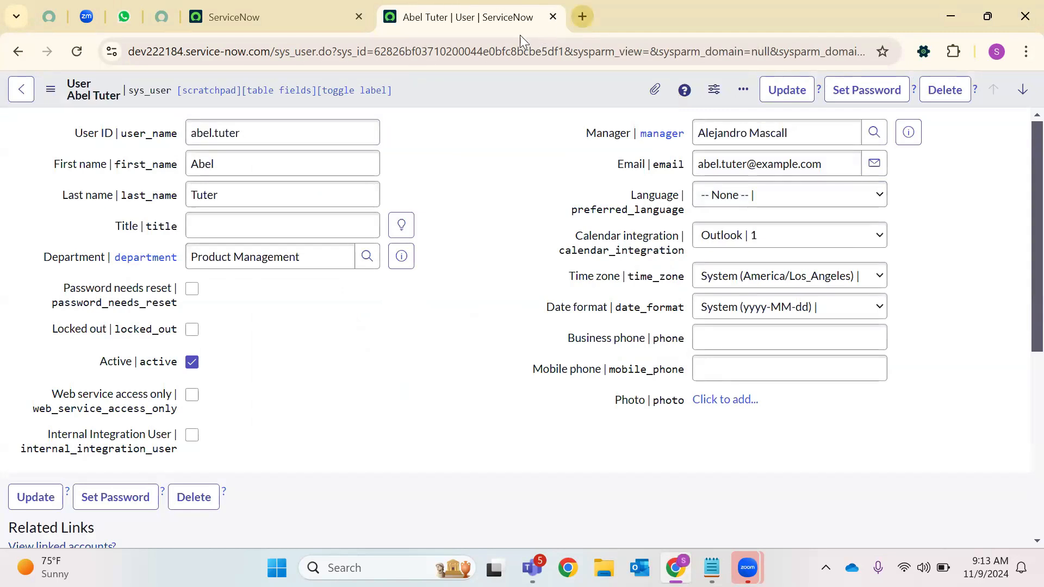
Review the user's Roles, Groups and Delegates related lists
scroll(466, 238, down, 6)
scroll(221, 186, up, 6)
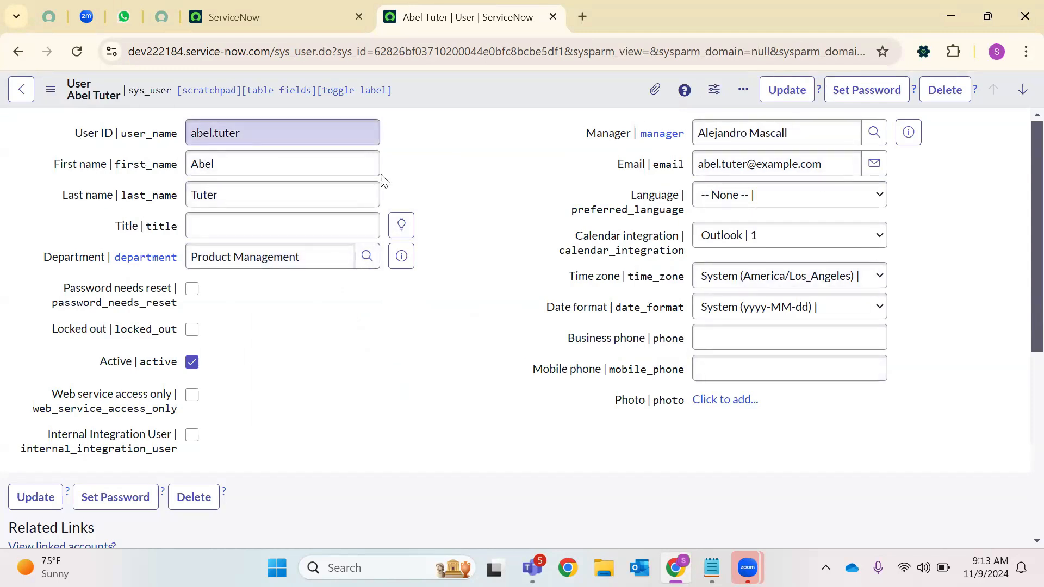
scroll(478, 353, down, 2)
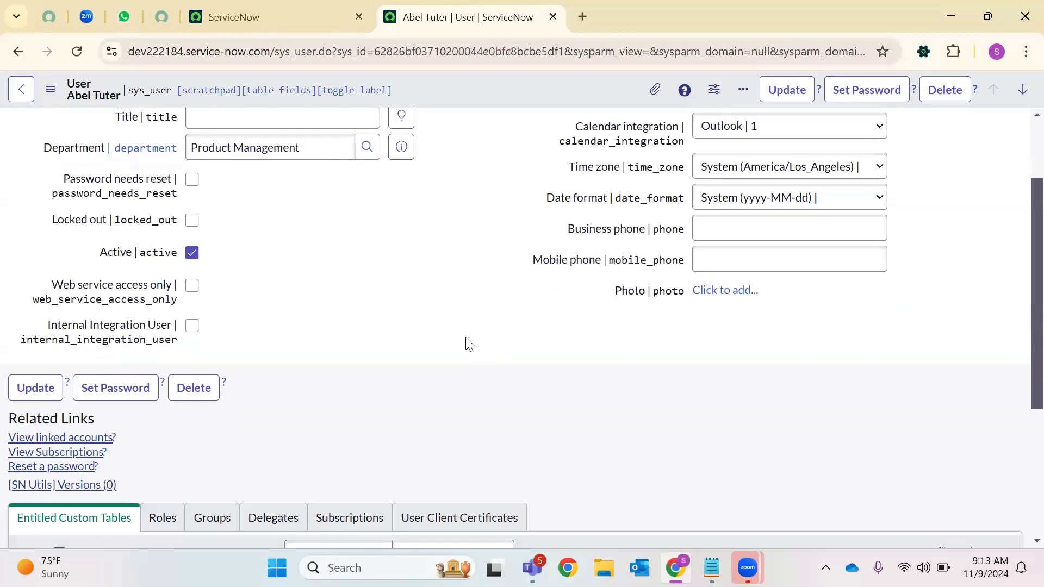
scroll(469, 344, down, 2)
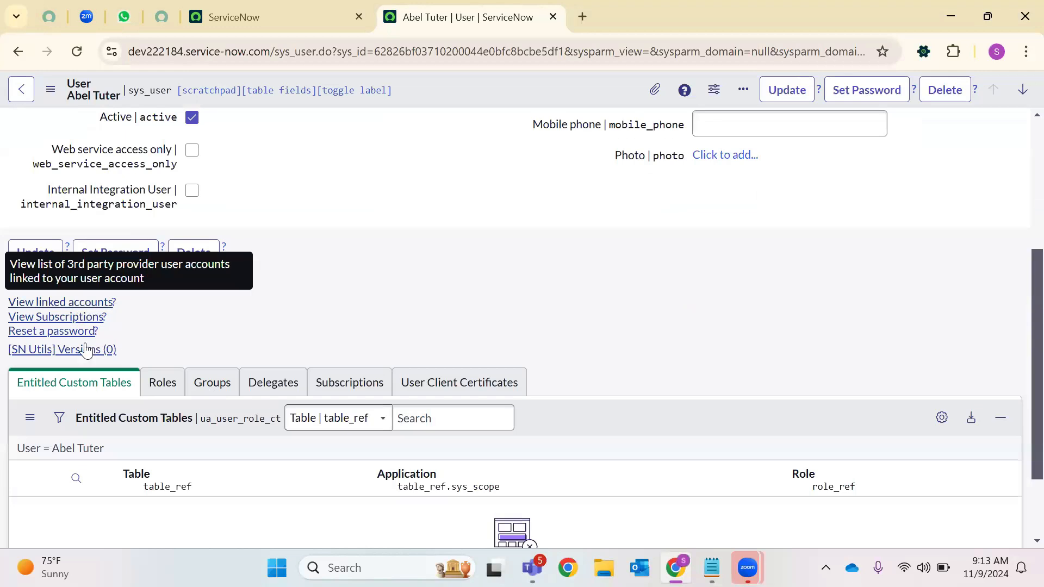
click(165, 387)
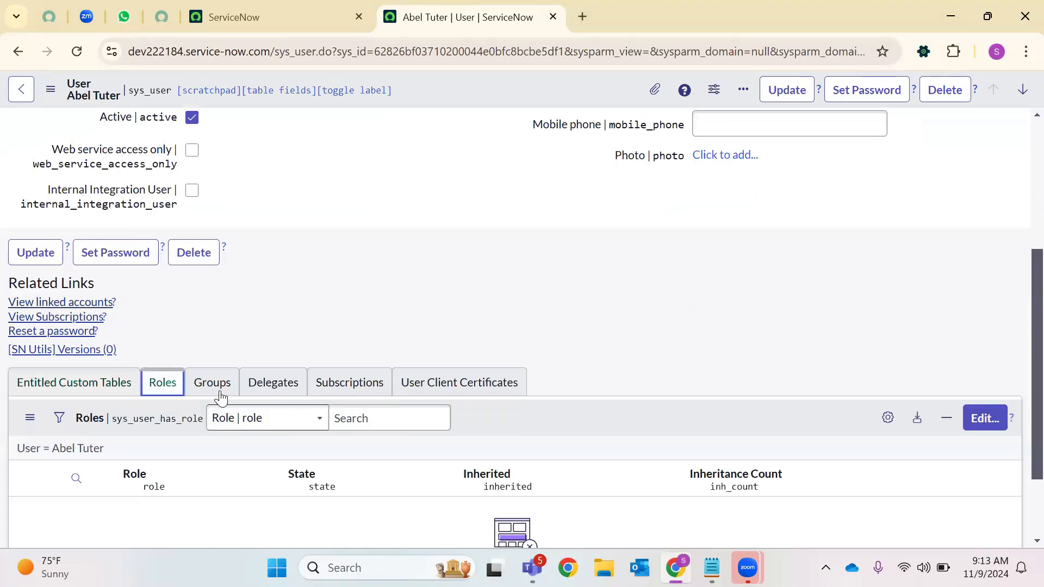
click(220, 391)
click(272, 388)
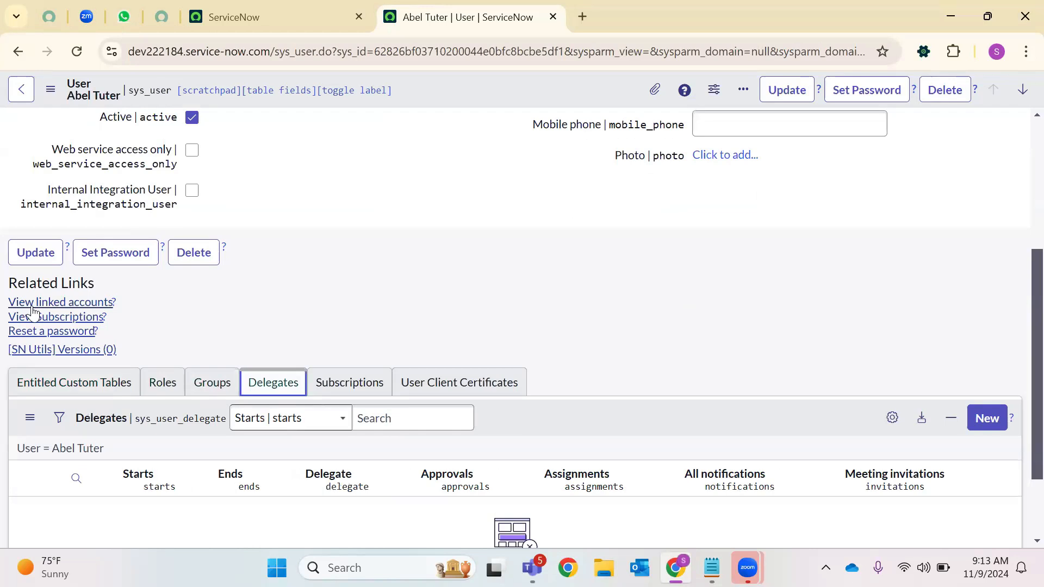
Try the View linked accounts link, then return to the user record tab and reload it
click(90, 309)
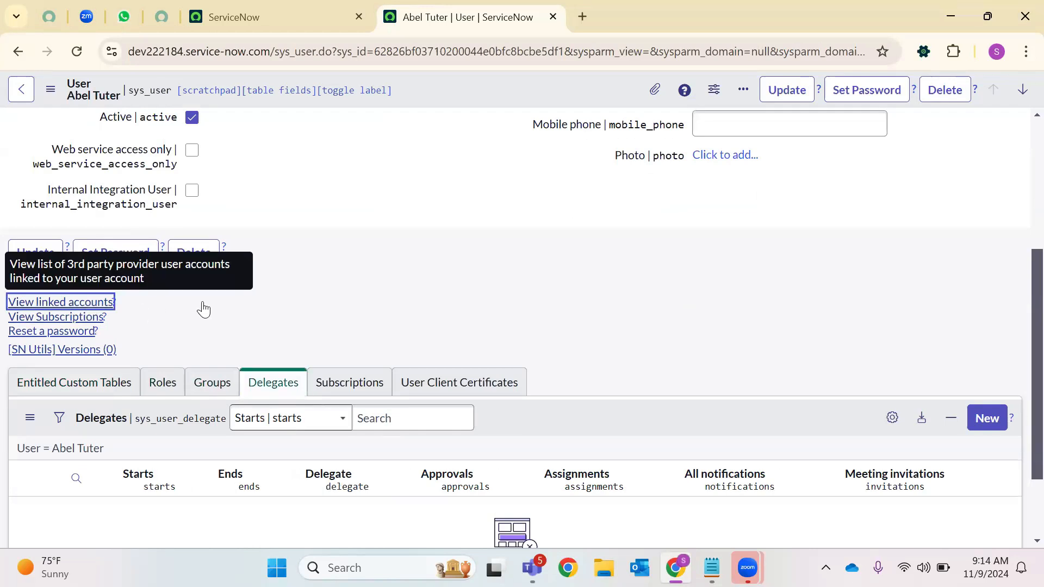
right_click(201, 299)
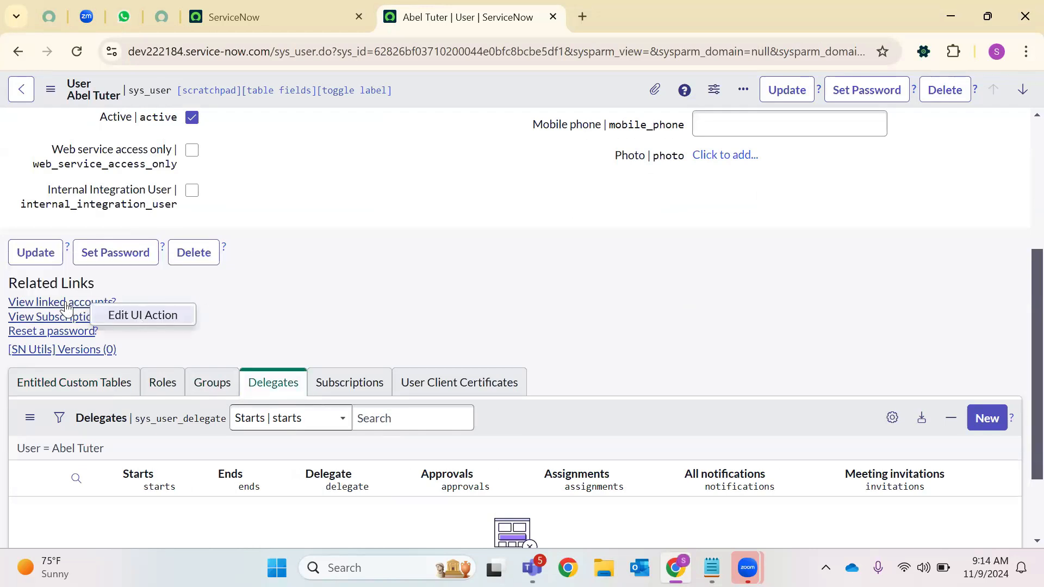
right_click(40, 302)
key(ctrl+shift+Tab)
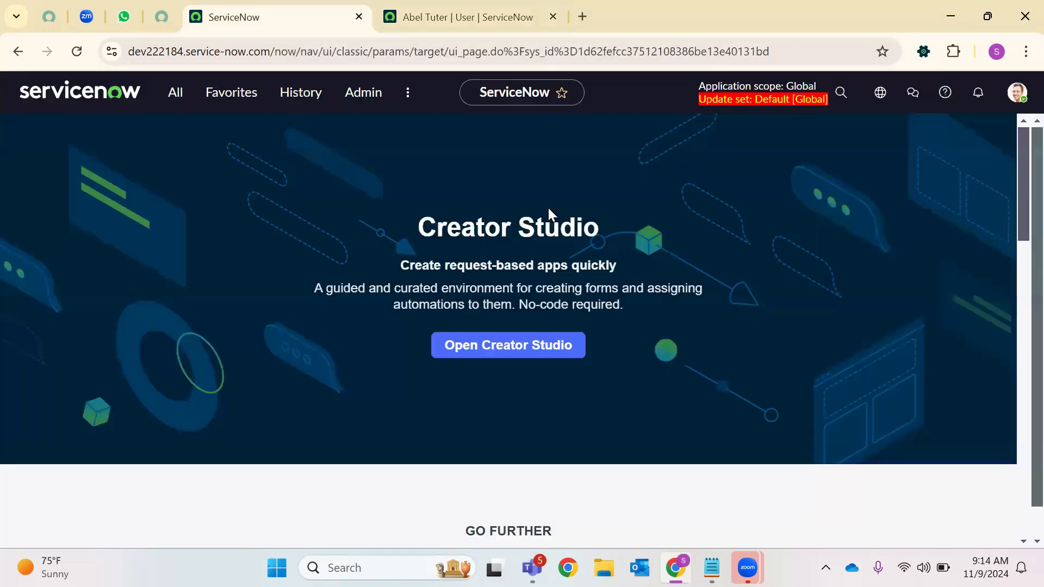
click(396, 8)
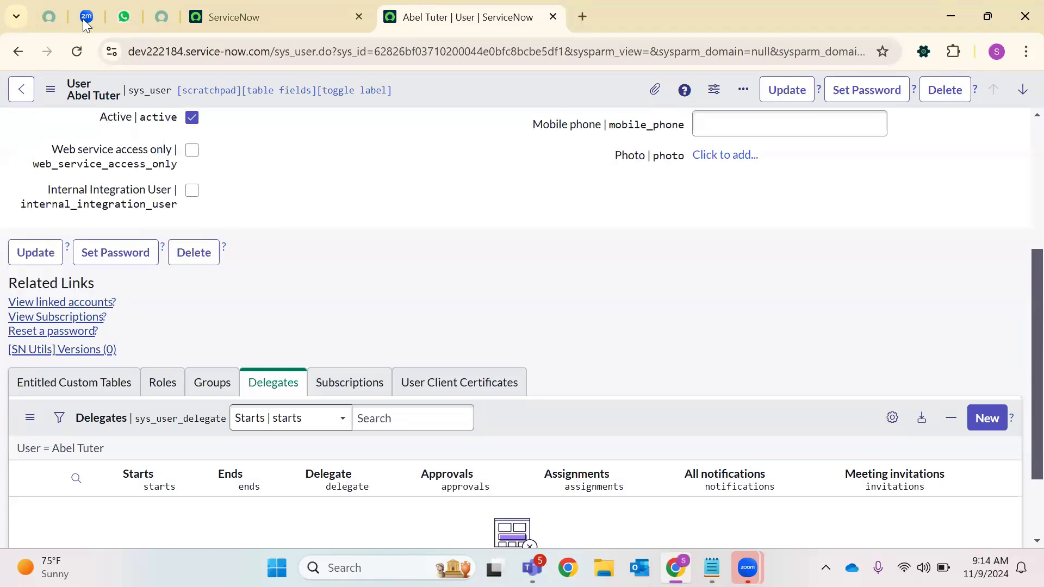
click(79, 51)
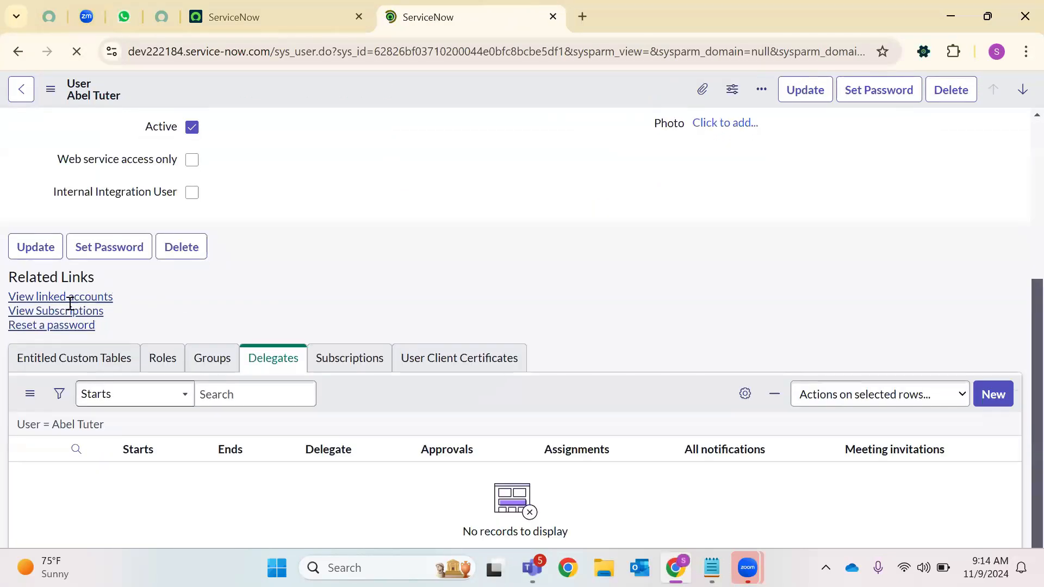
Open View linked accounts, find the Provider lookup empty, and navigate back to the form
click(60, 217)
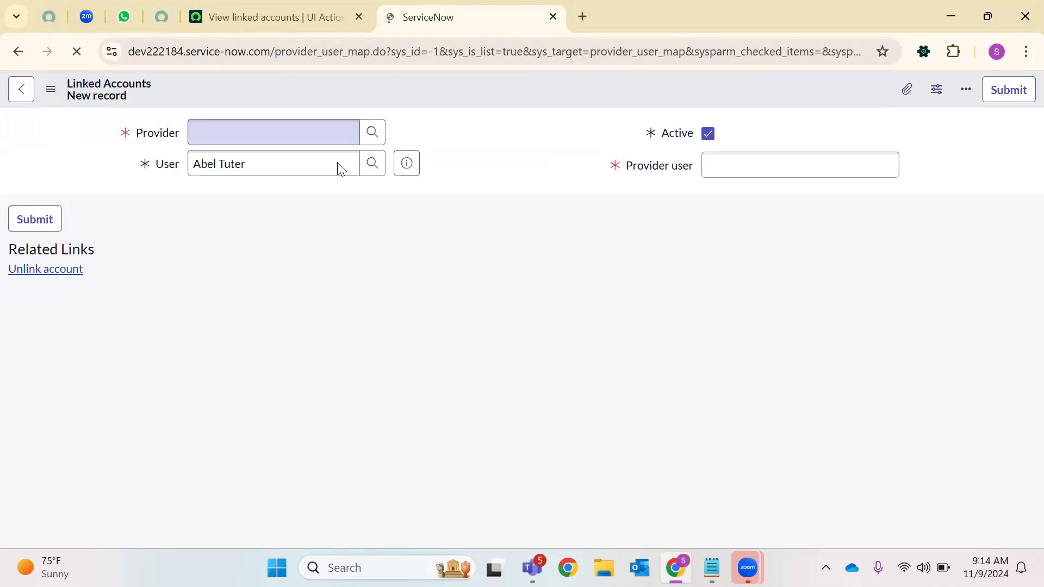
click(373, 133)
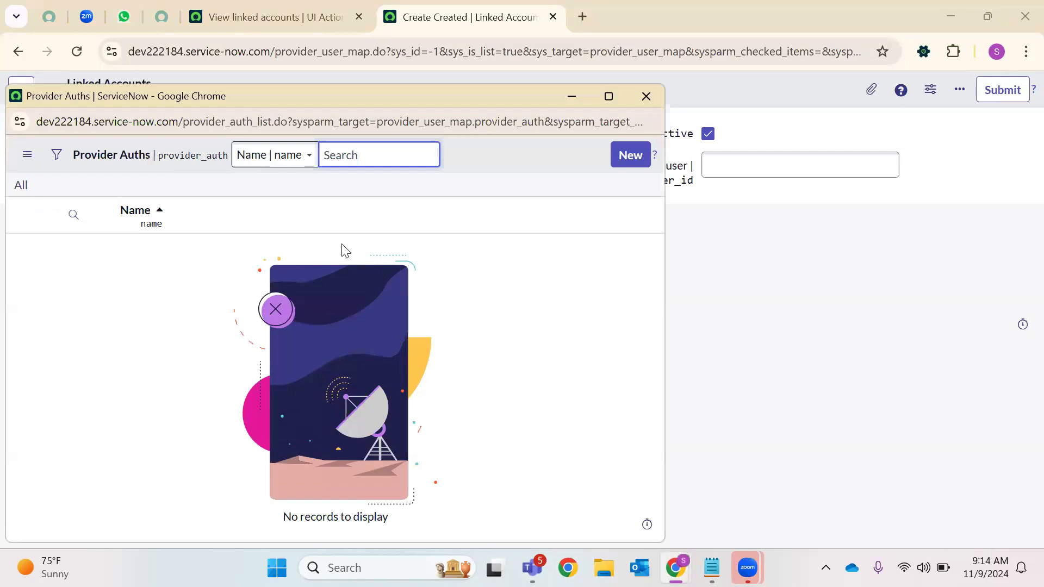
click(635, 102)
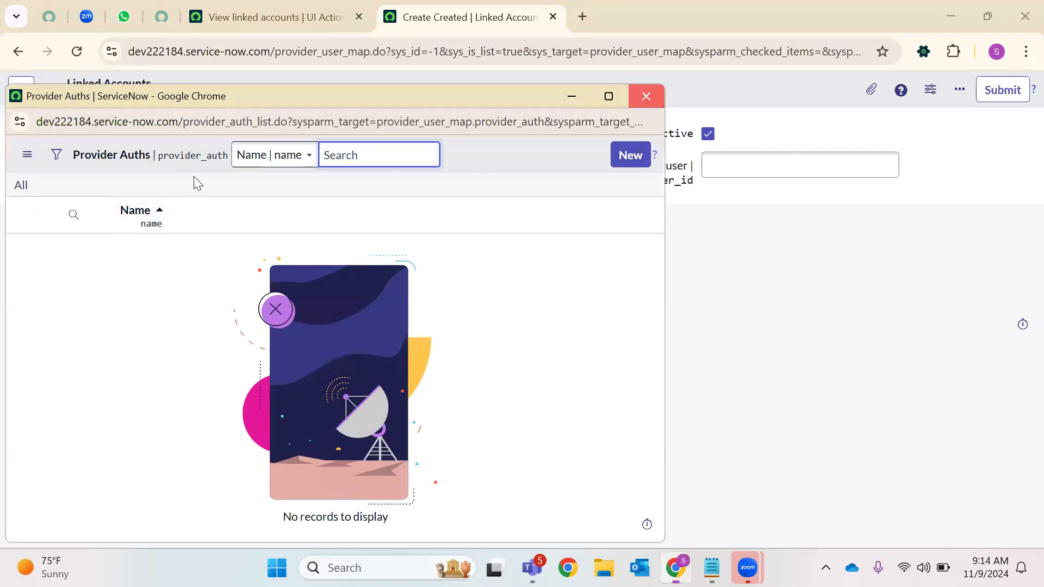
click(728, 163)
click(13, 98)
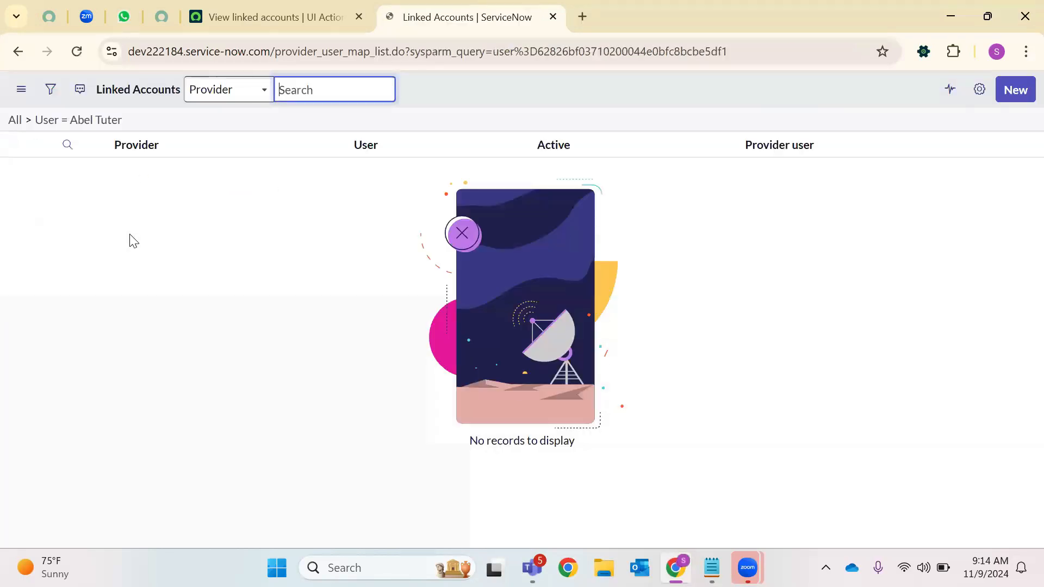
click(15, 53)
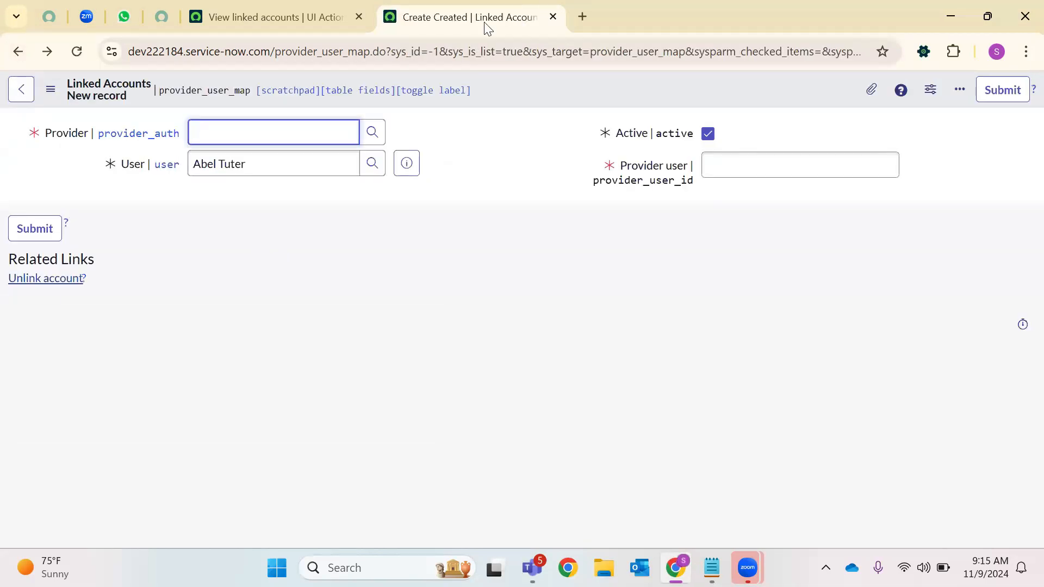
drag(277, 57, 958, 69)
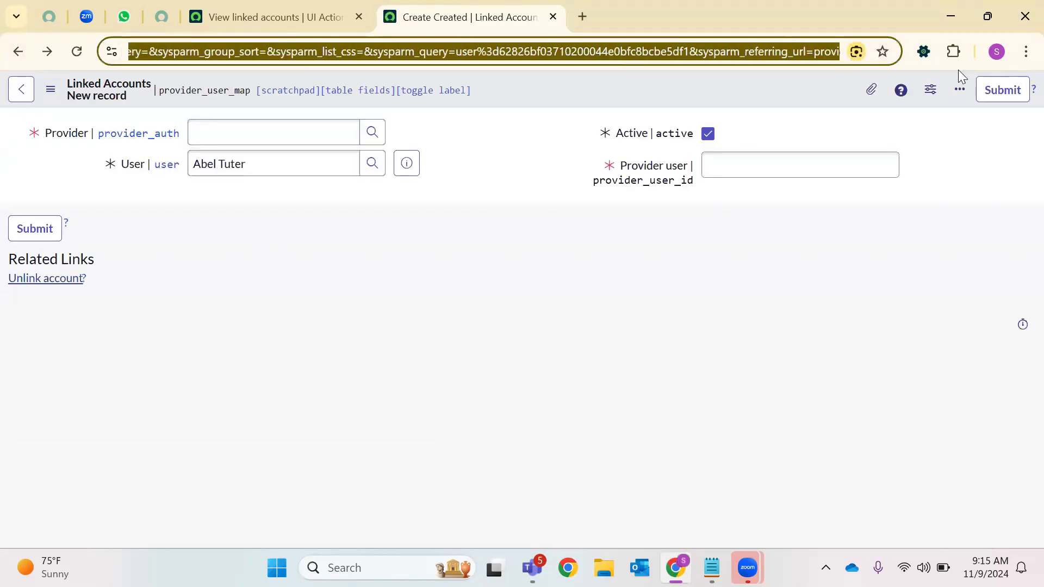
text(\der_user_ma)
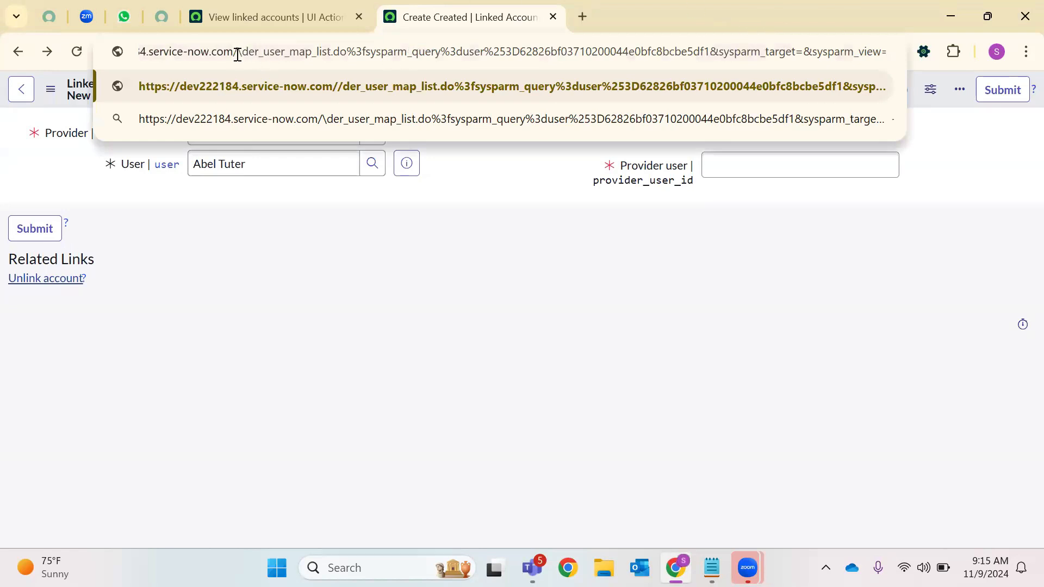
Replace the page address path with sys_ and load it
key(shift+End)
key(BackSpace)
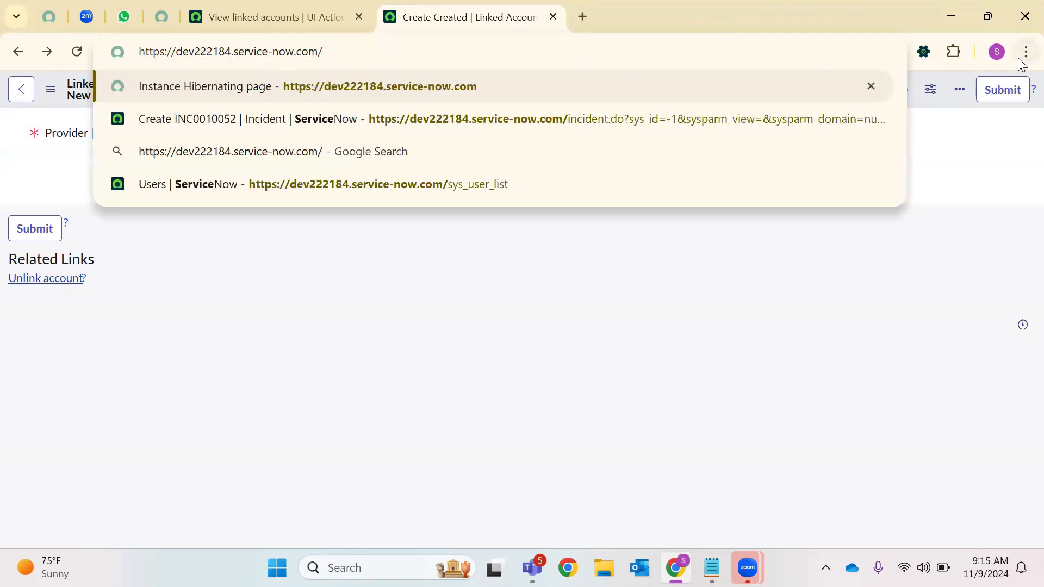
text(sys_)
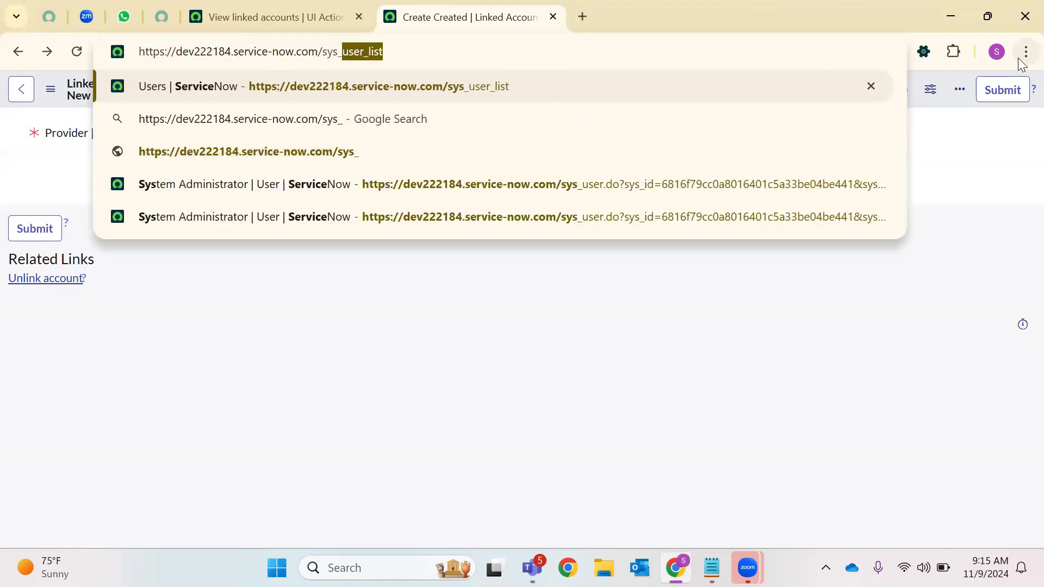
key(Return)
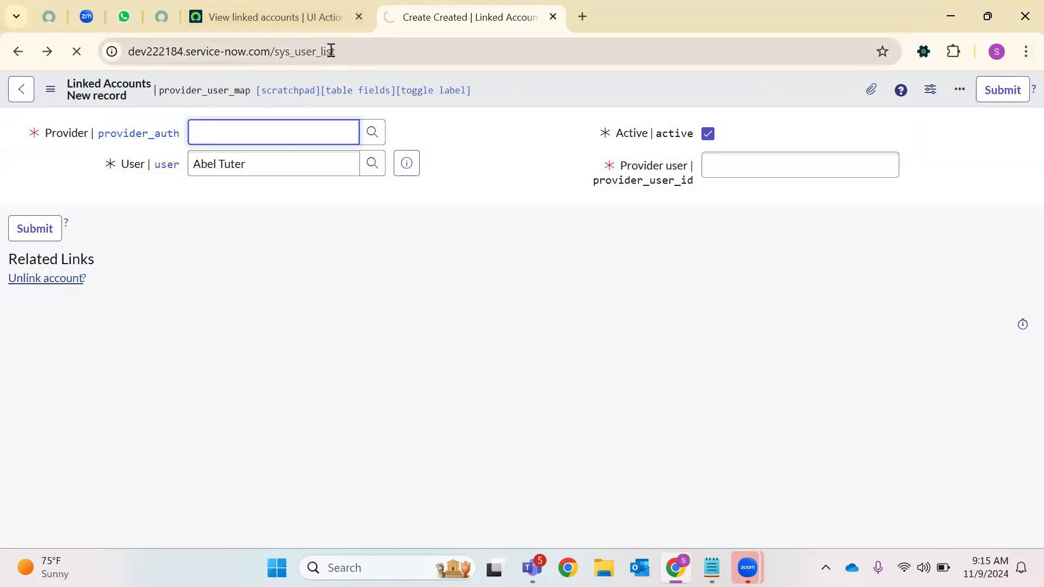
Change the address path from sys_user_list to incident_list to load the Incident list
click(221, 52)
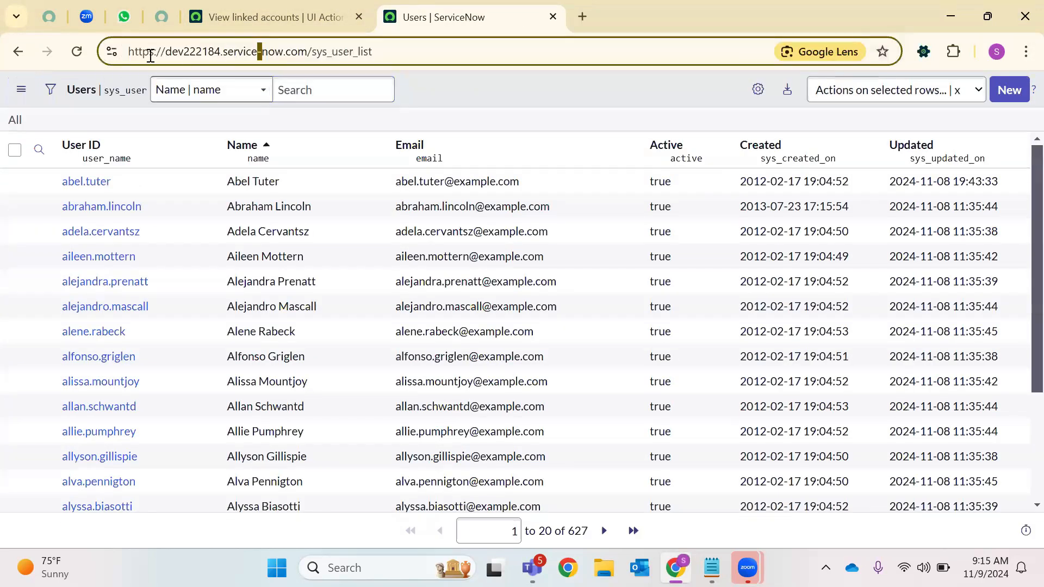
double_click(147, 55)
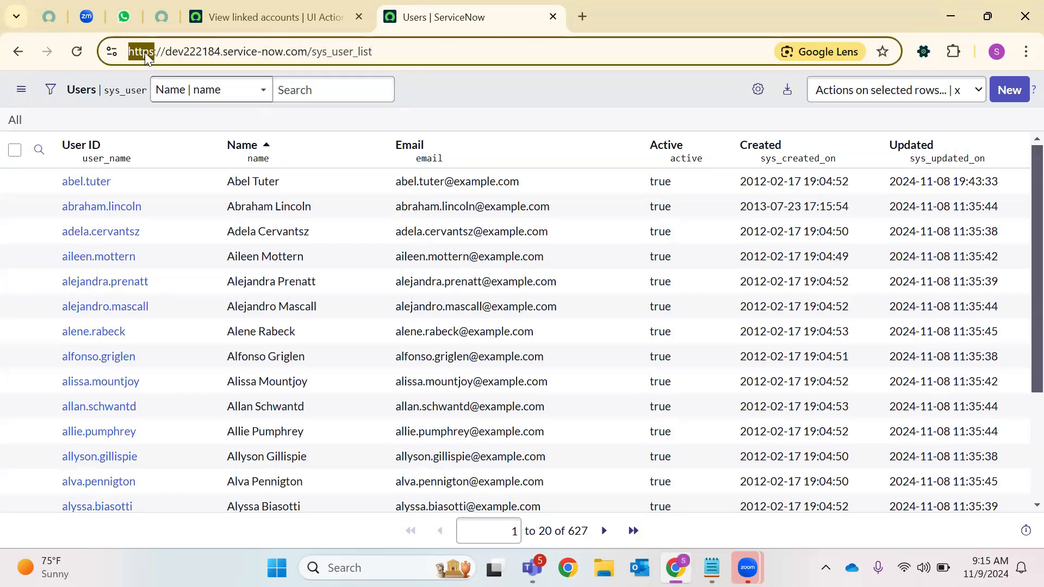
double_click(187, 52)
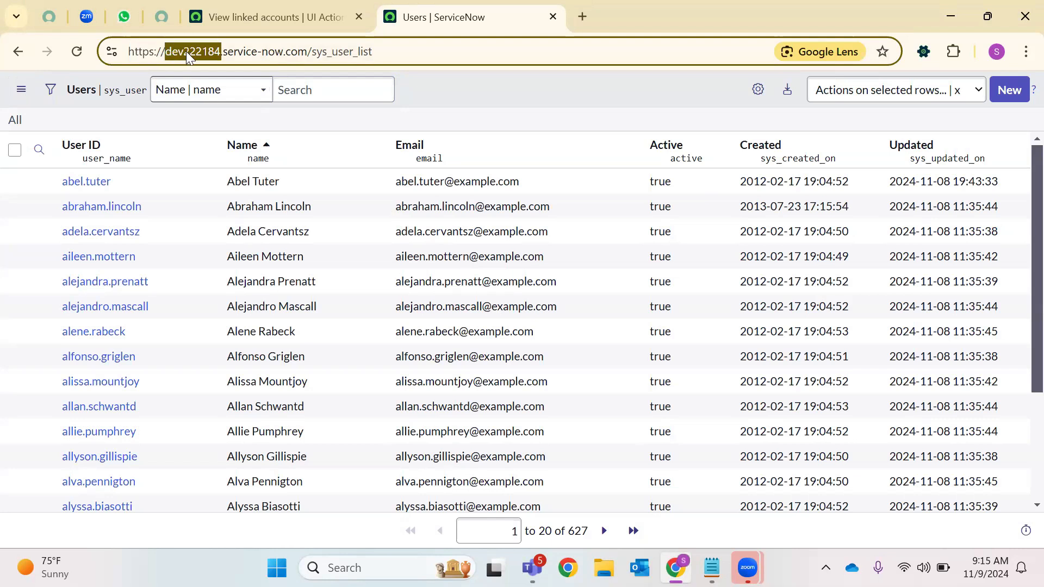
double_click(250, 52)
double_click(330, 55)
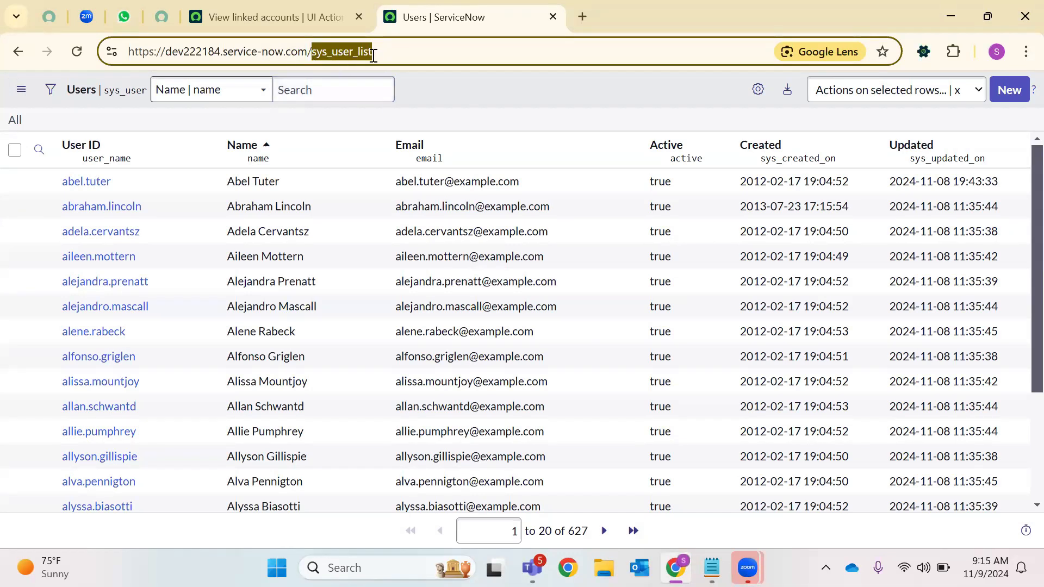
text(incident)
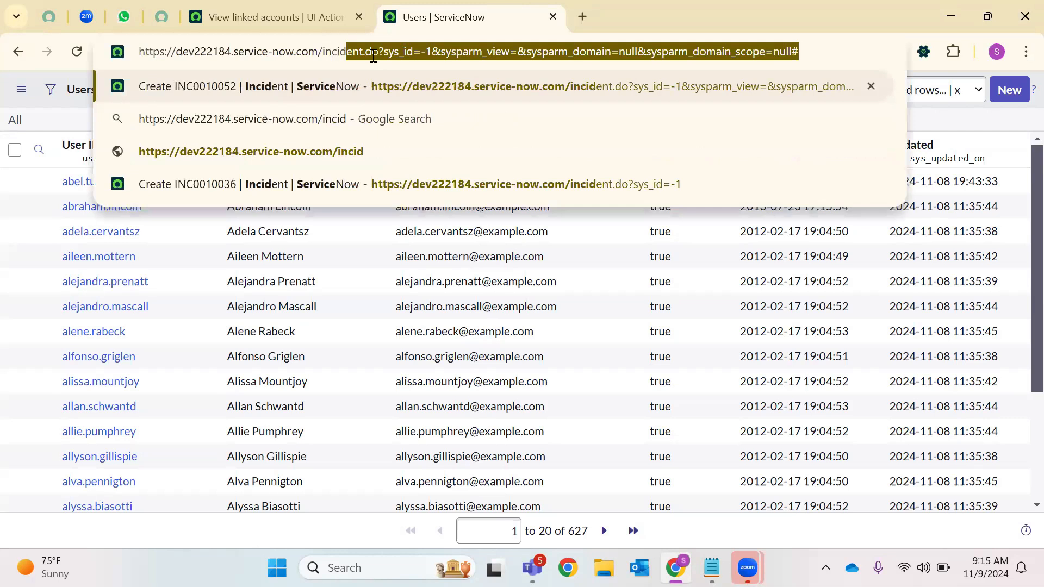
text(_list)
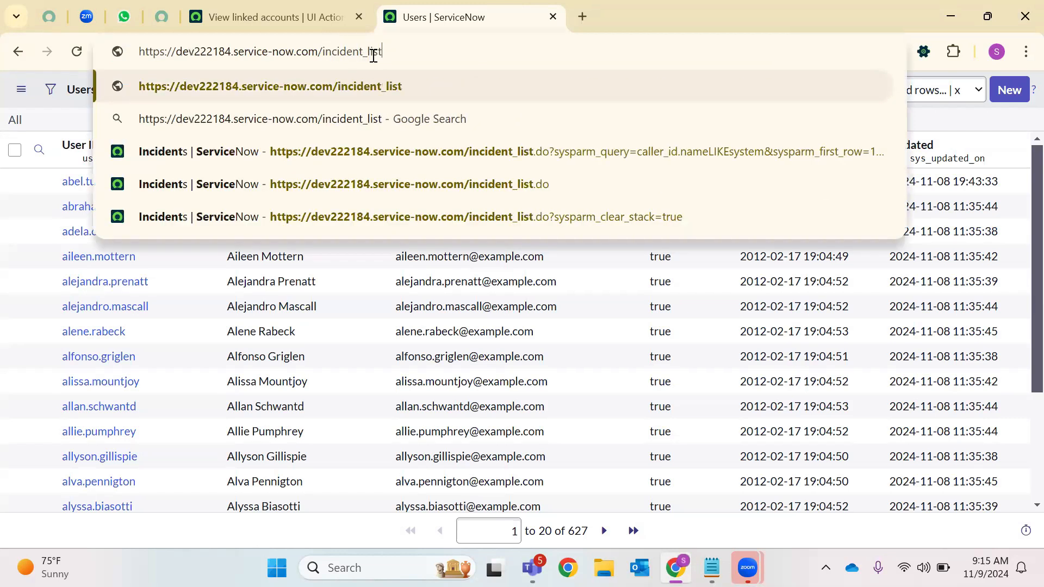
key(Return)
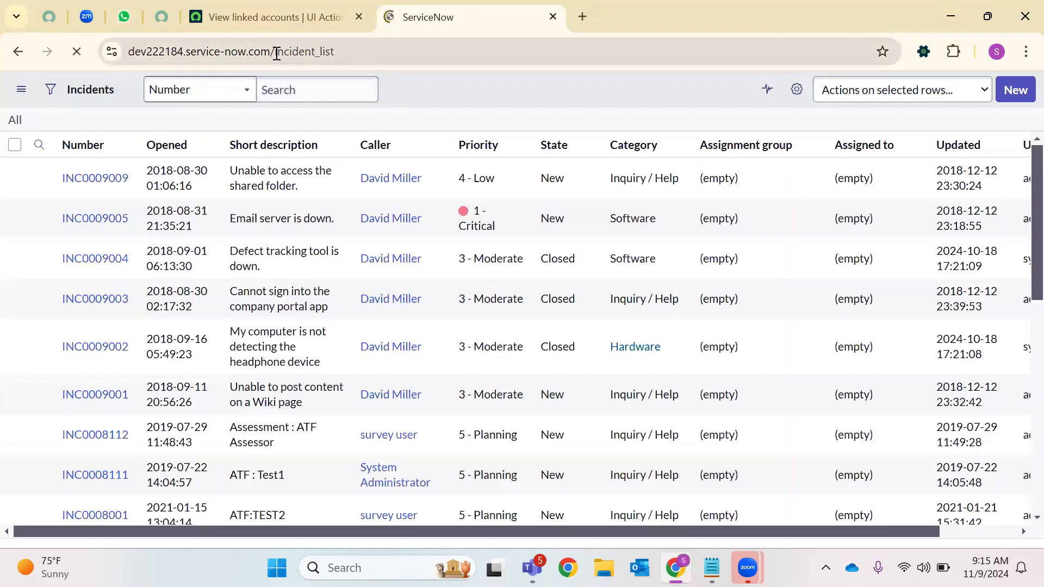
Change the address path to sys_user.do to load a new user form
drag(273, 51, 442, 46)
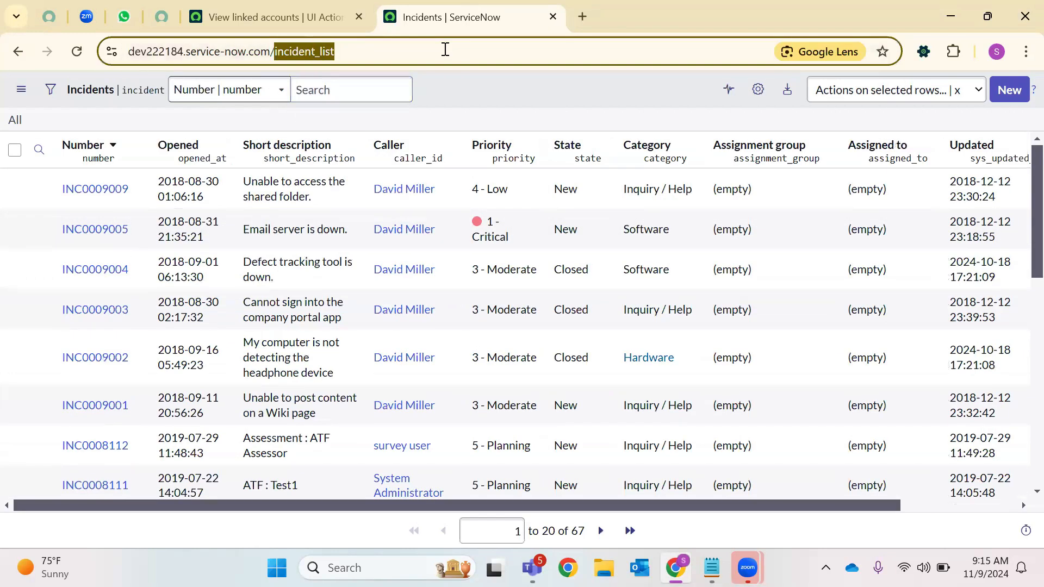
key(BackSpace)
text(sys_)
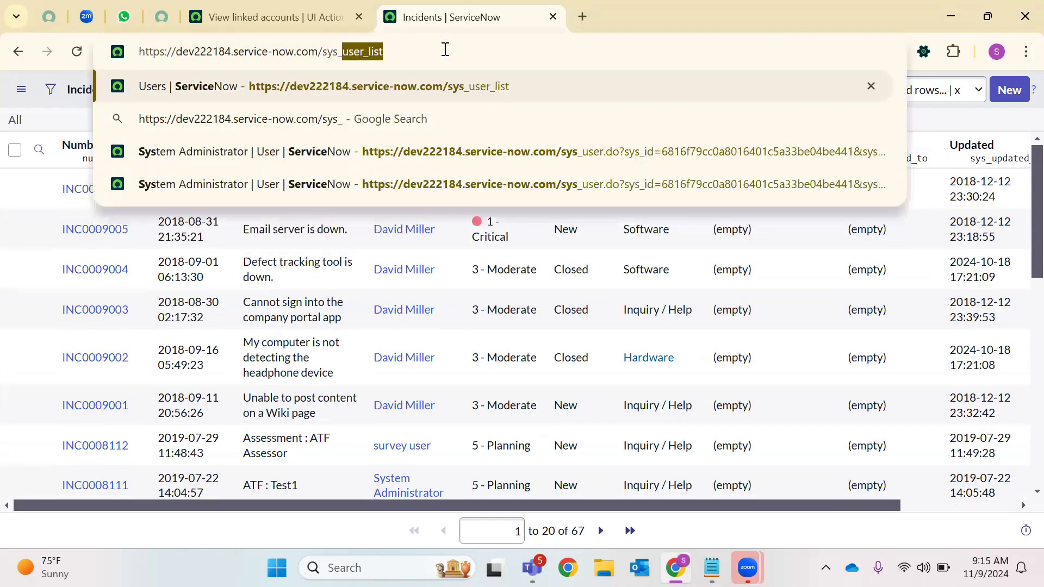
text(user.dp)
key(BackSpace)
text(o)
key(Return)
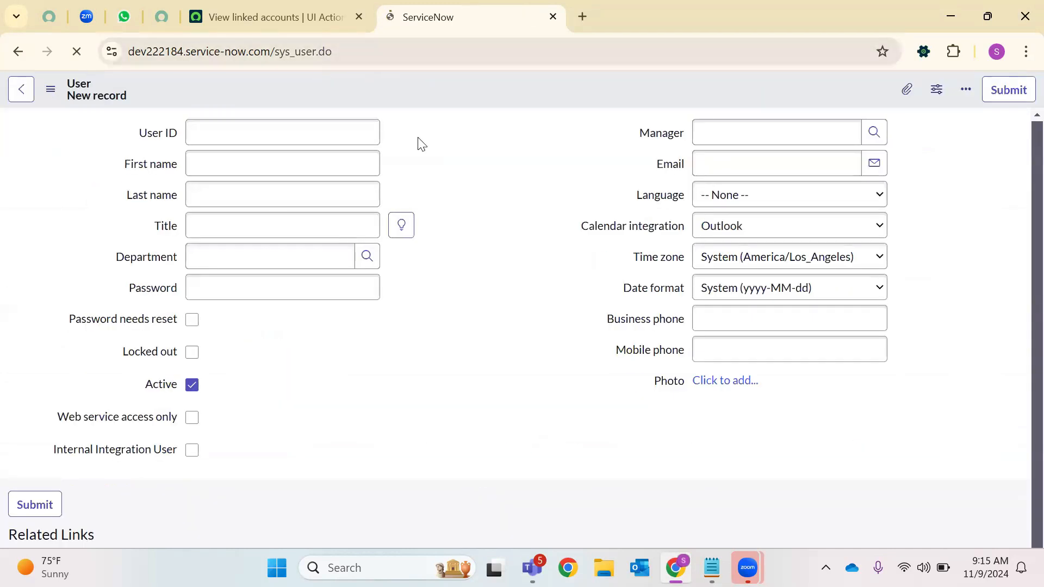
Change sys_user.do to sys_user_list and open the first user's record
drag(316, 55, 431, 51)
key(BackSpace)
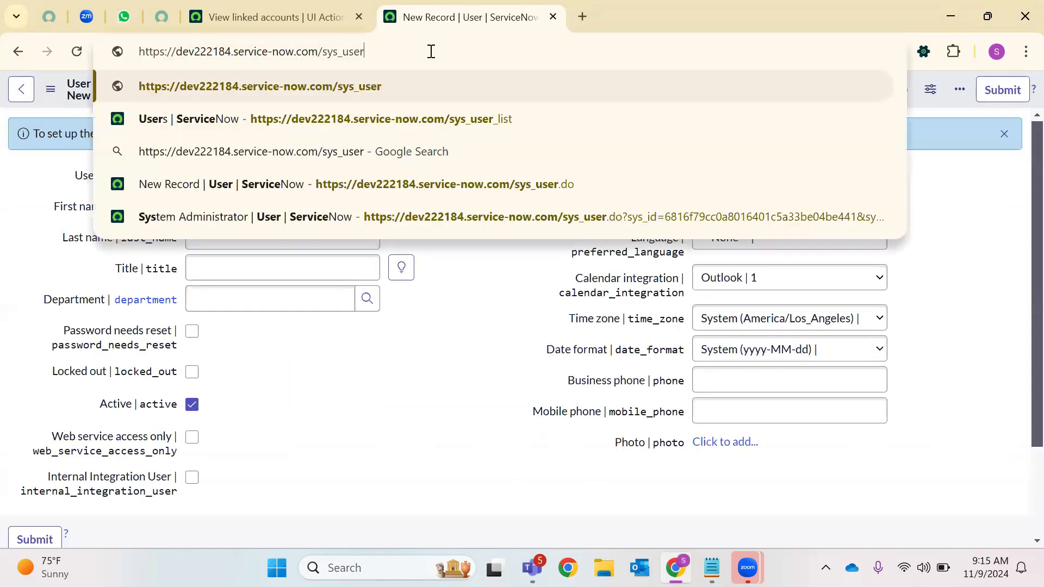
text(_list)
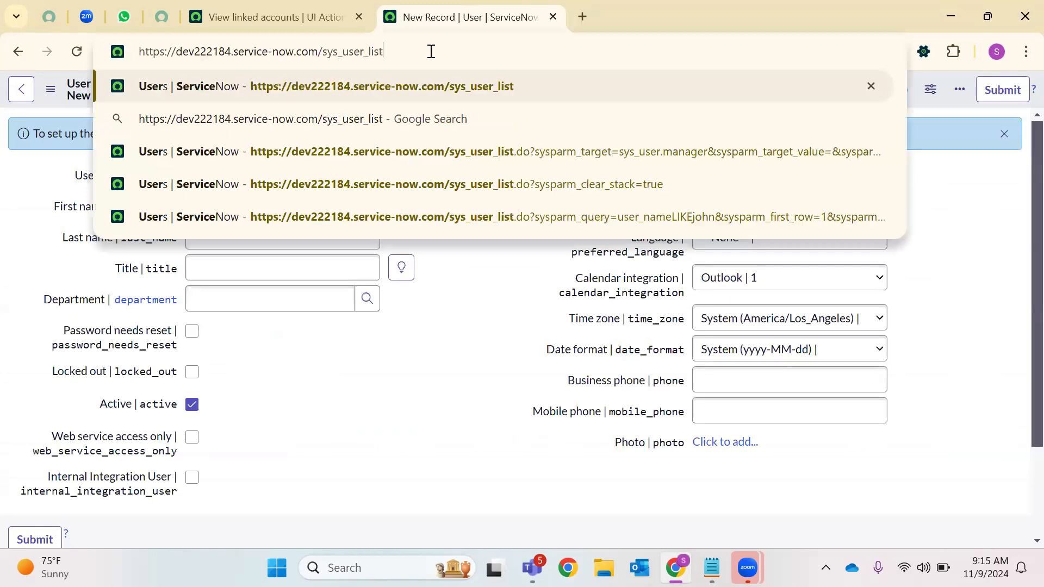
key(Return)
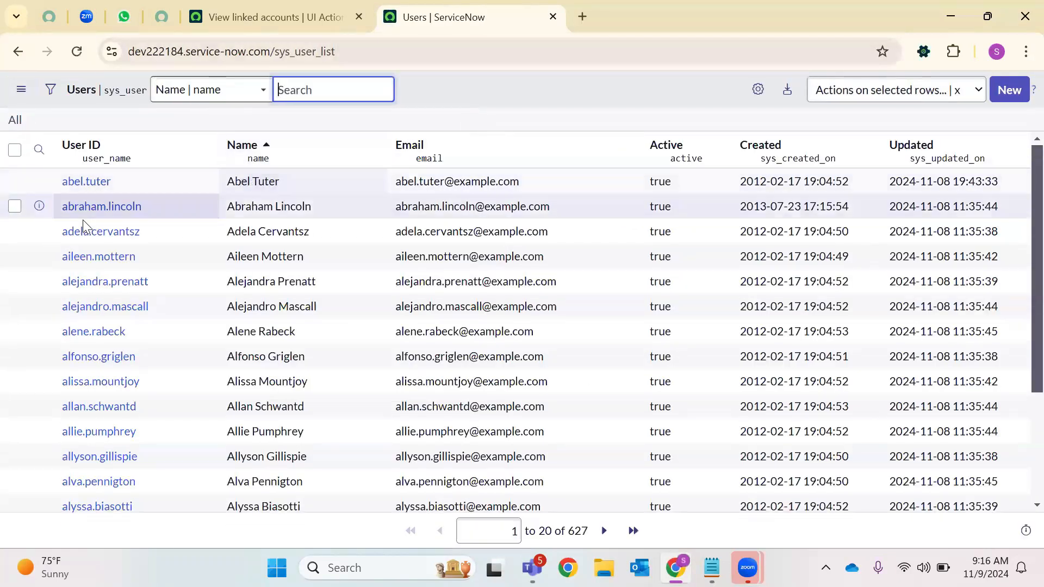
click(89, 182)
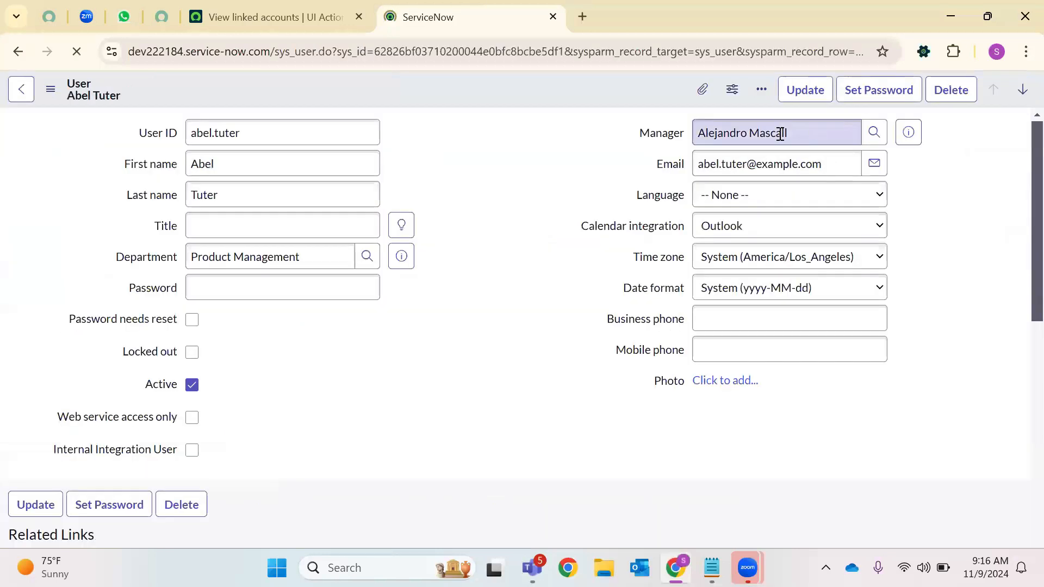
Scroll to Related Links and choose Reset a password for this user
scroll(533, 216, down, 4)
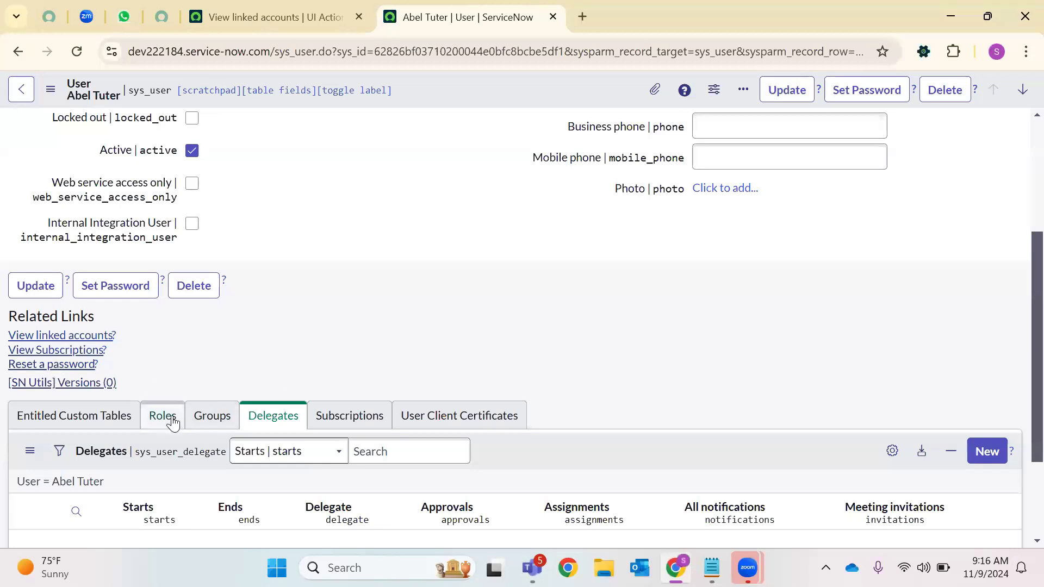
click(57, 365)
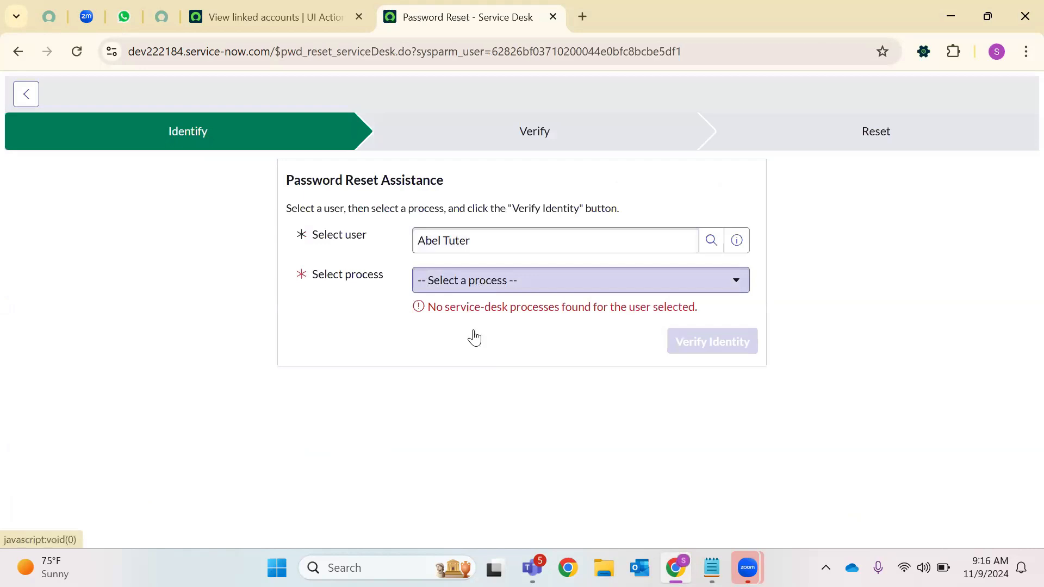
Check the Select process dropdown, finding no usable reset process, then move to the View linked accounts tab
click(483, 283)
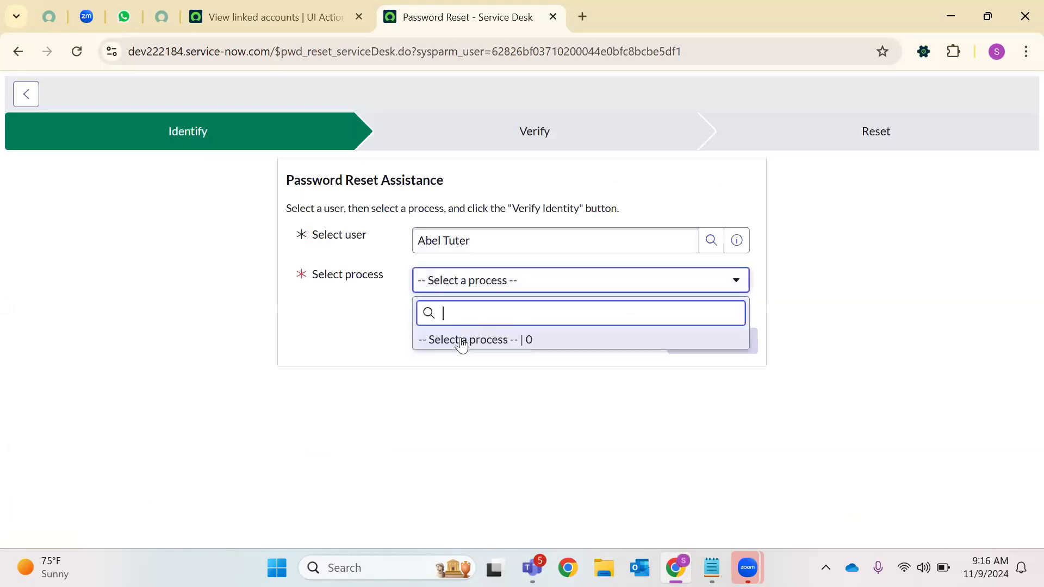
click(492, 286)
click(492, 286)
click(491, 285)
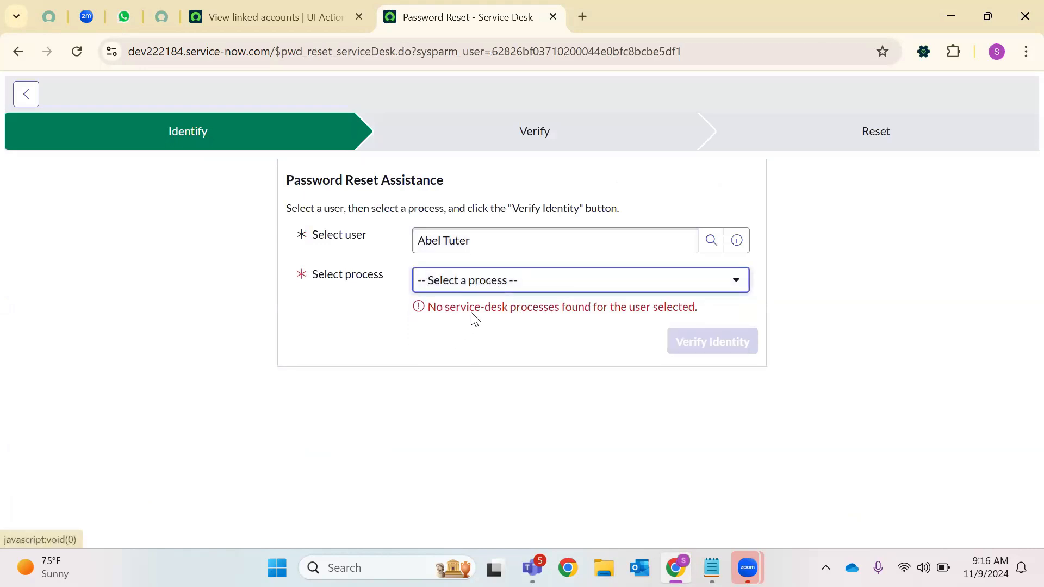
double_click(507, 243)
click(539, 281)
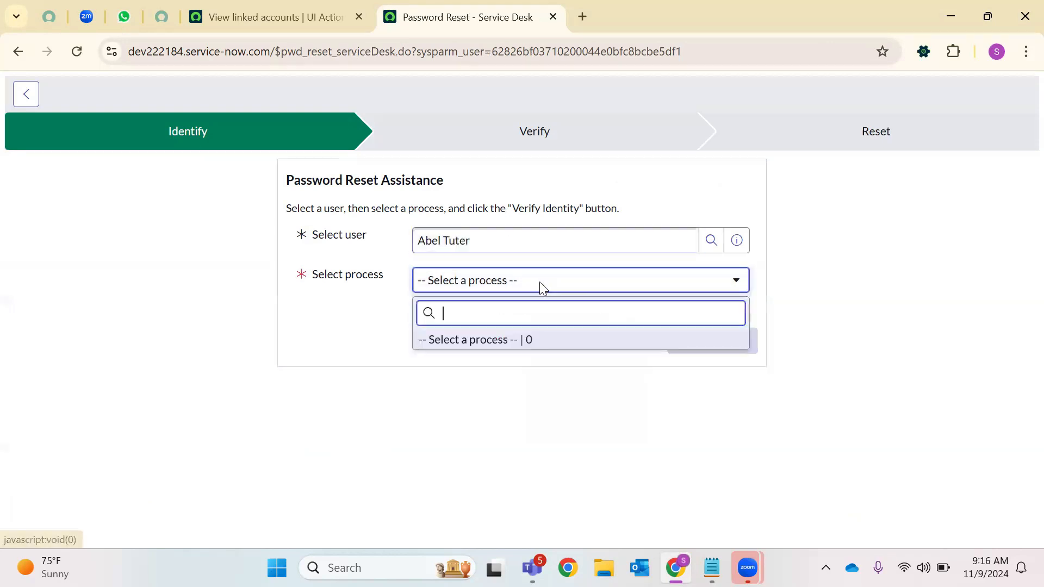
click(481, 342)
click(797, 295)
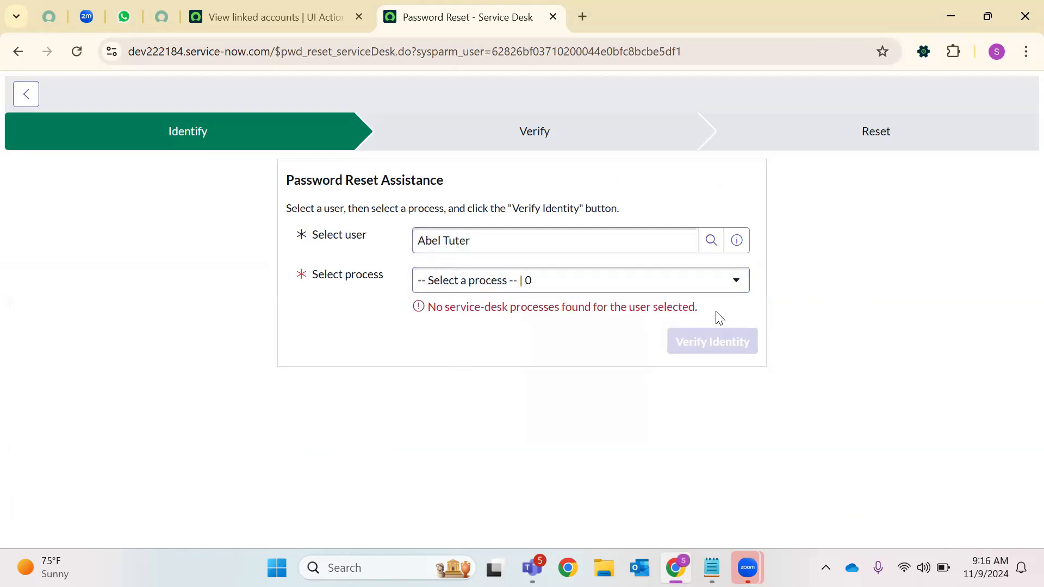
click(742, 283)
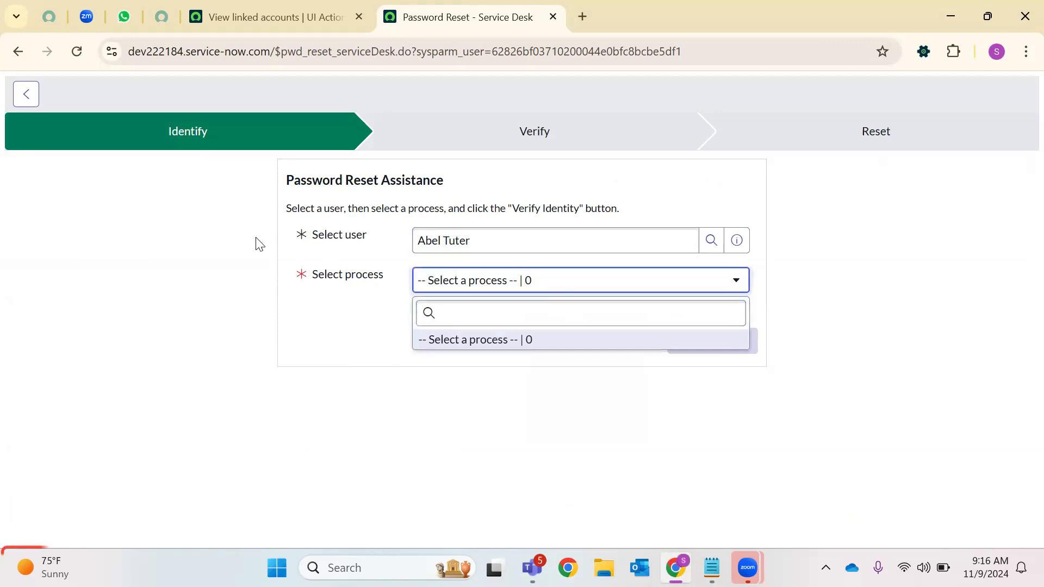
click(466, 165)
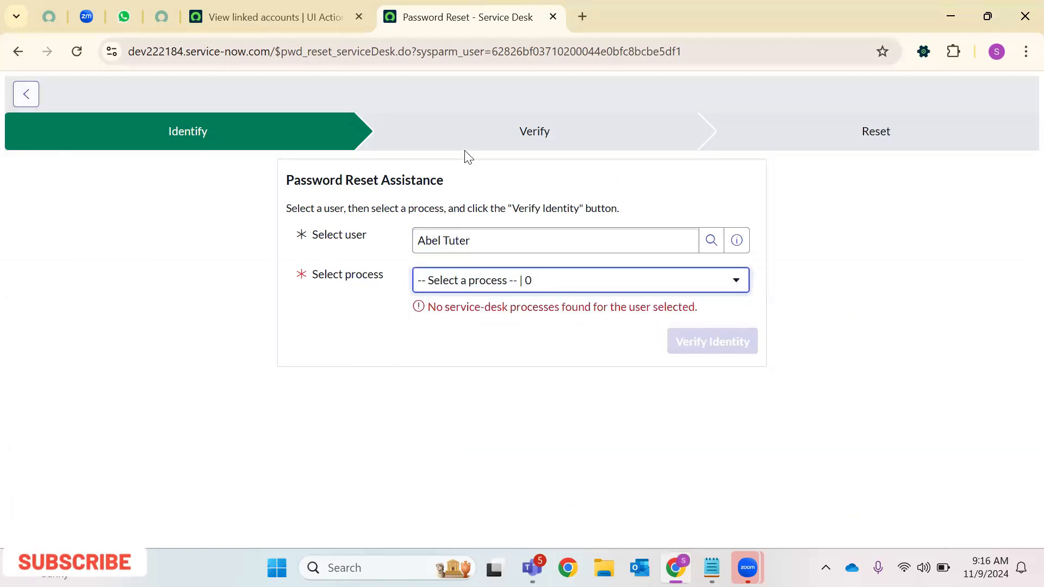
click(352, 7)
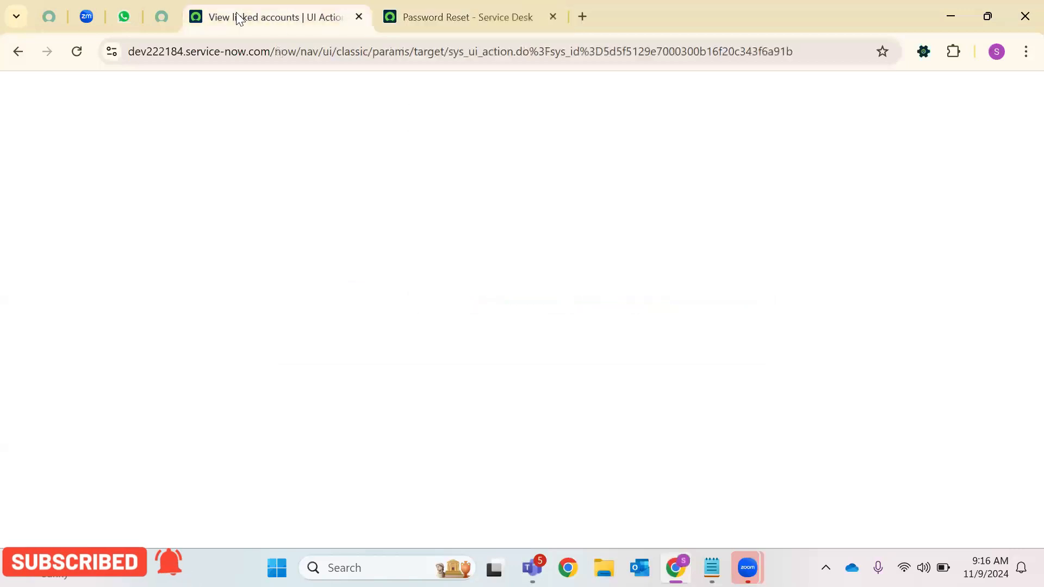
From the portal's instance overview, open the login credentials and request a reset instance password
click(152, 6)
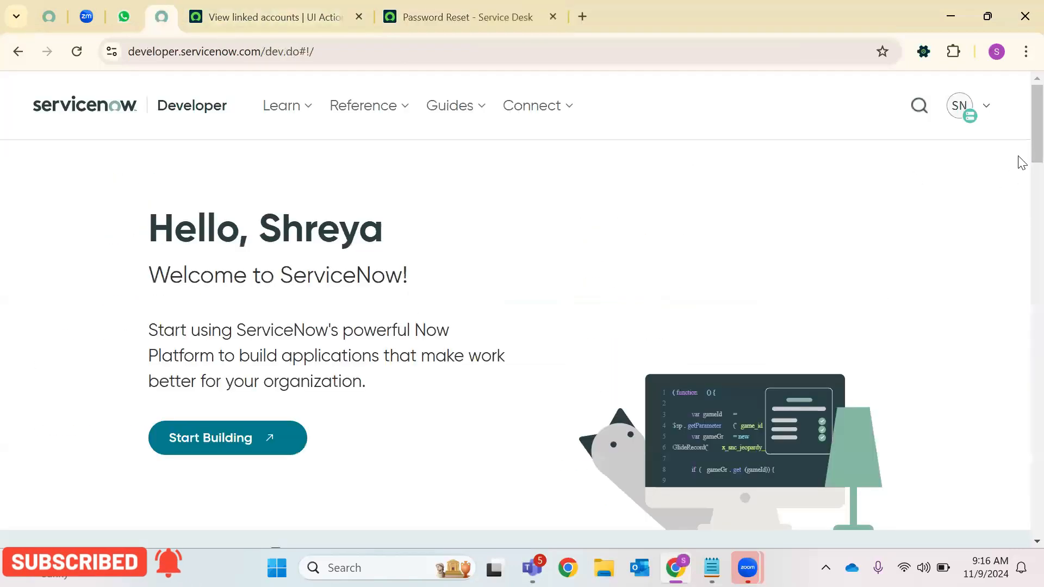
click(958, 110)
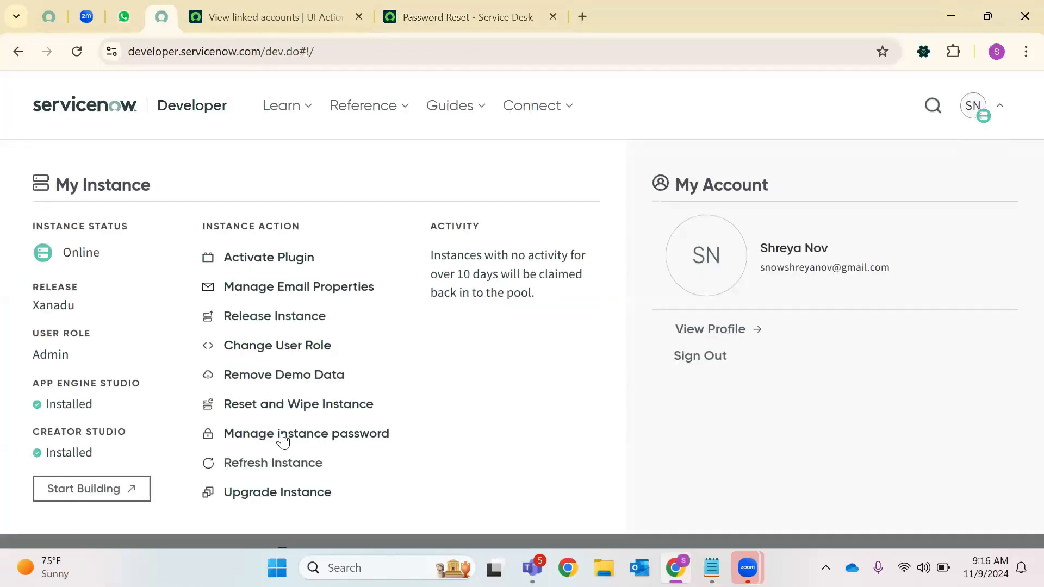
click(335, 435)
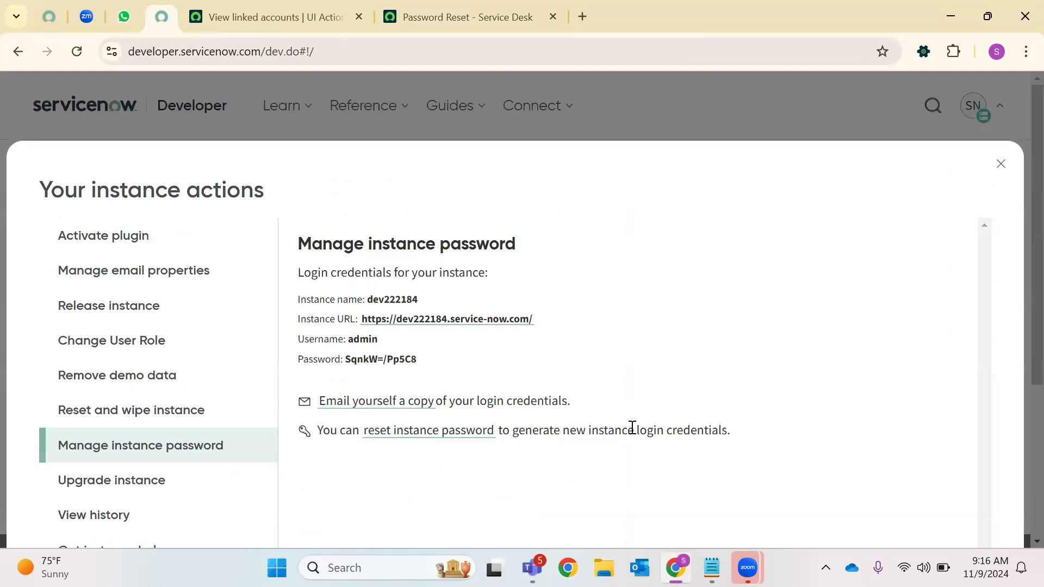
drag(731, 430, 318, 431)
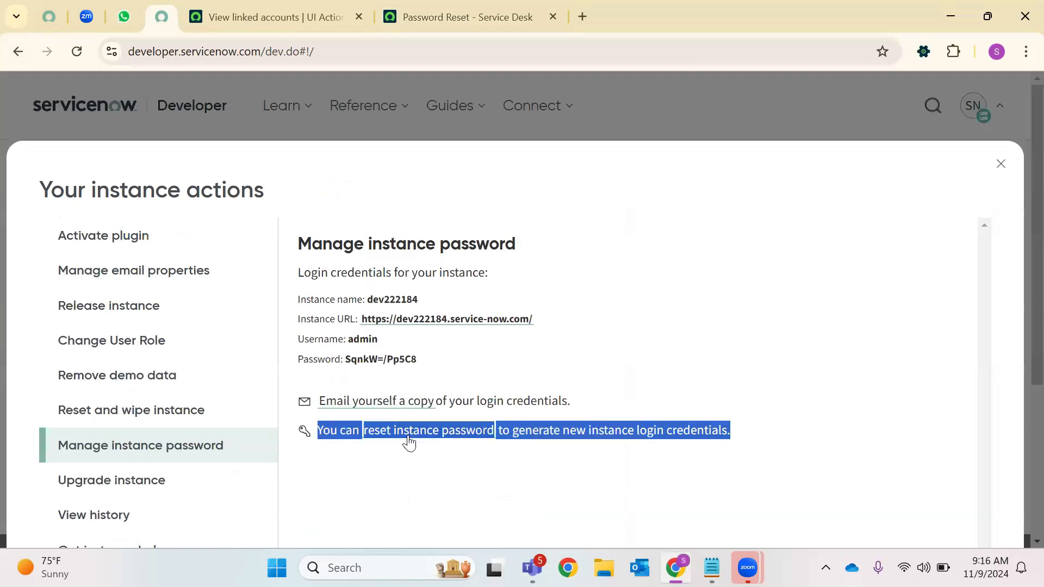
double_click(357, 360)
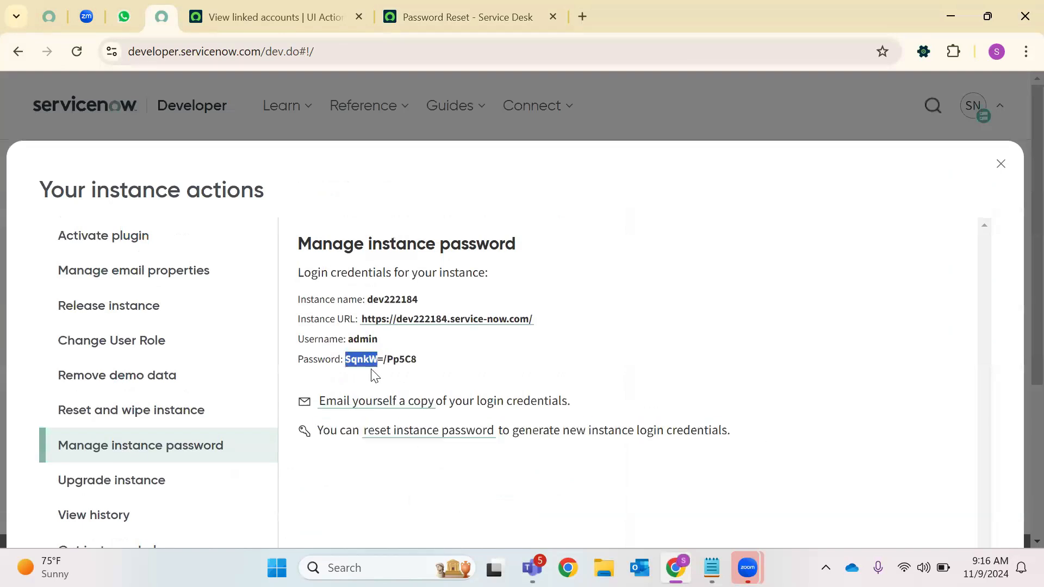
click(400, 433)
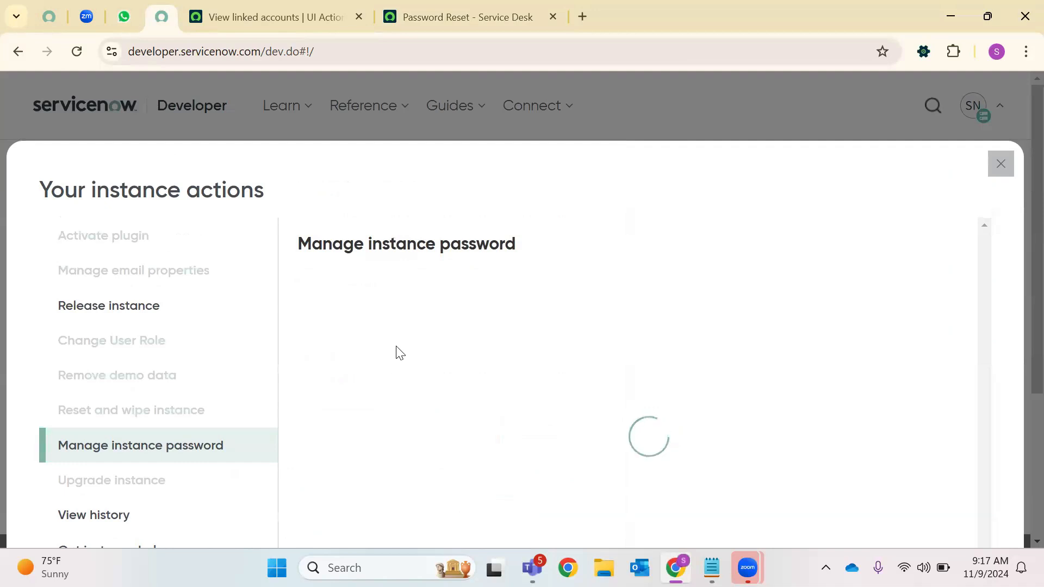
Recheck the Password Reset form's empty Select process list, then go back to the View linked accounts record
click(450, 10)
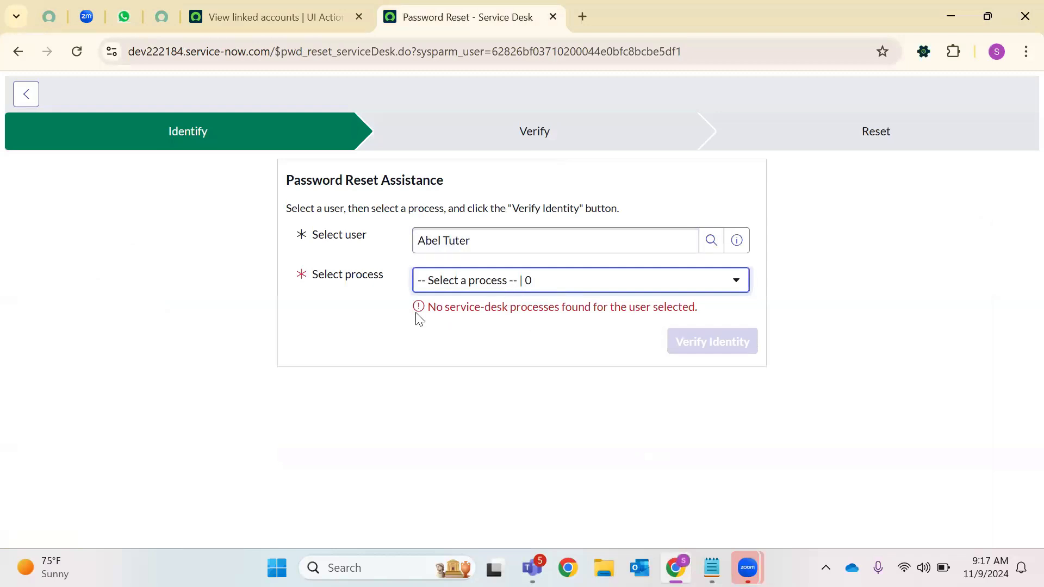
drag(509, 311, 724, 310)
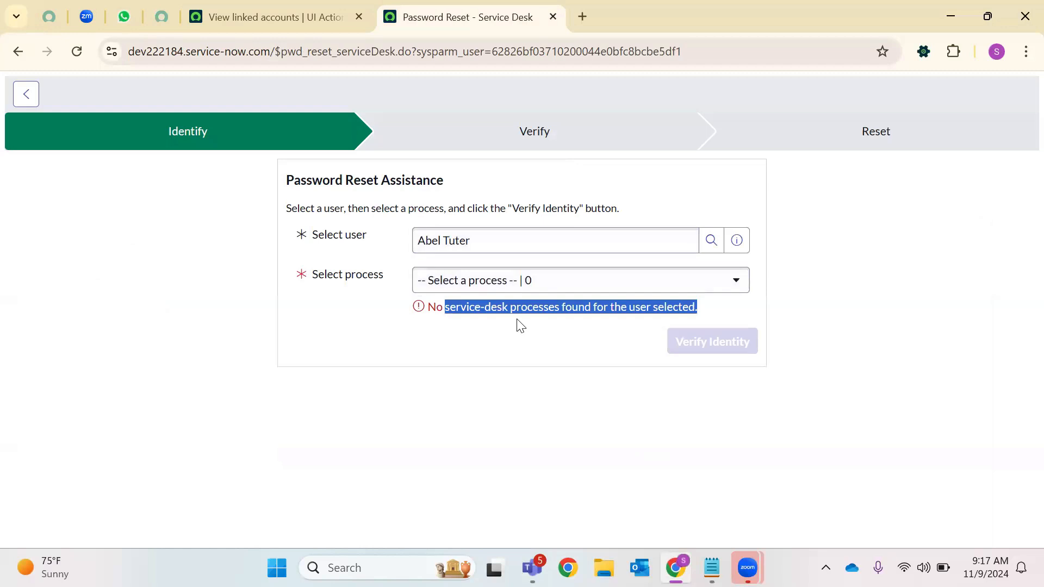
click(550, 282)
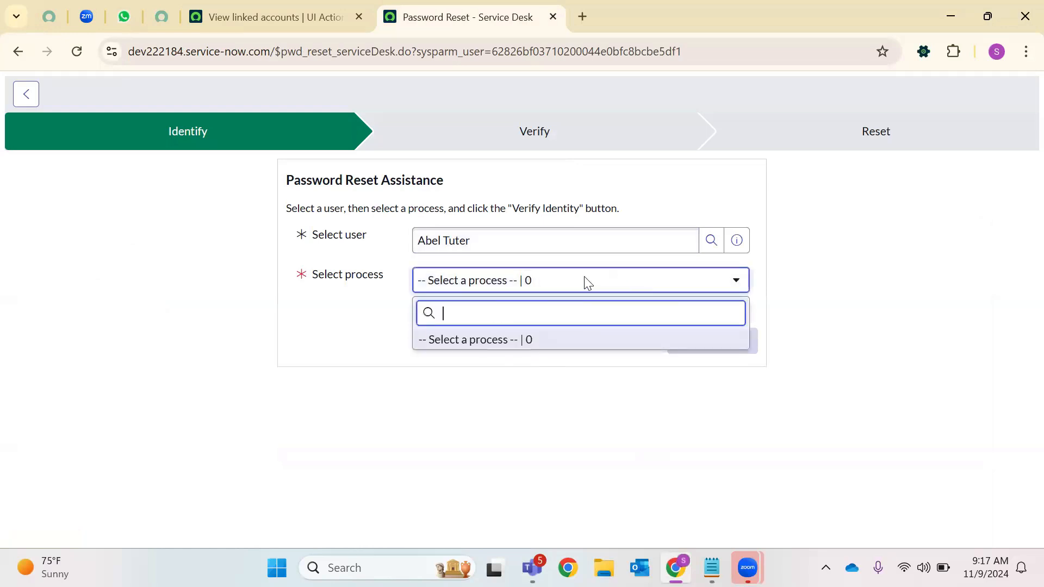
click(314, 321)
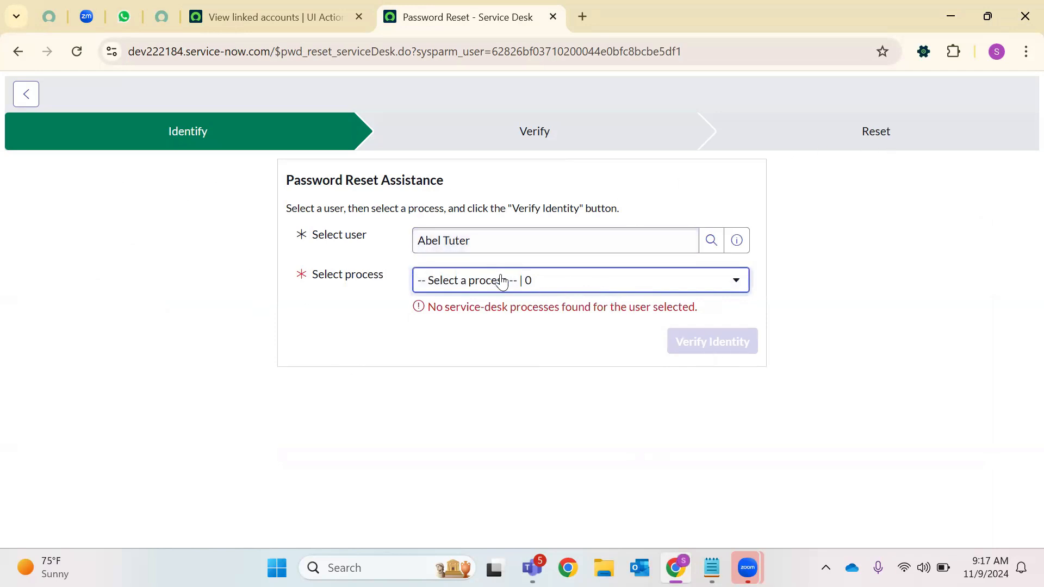
click(195, 7)
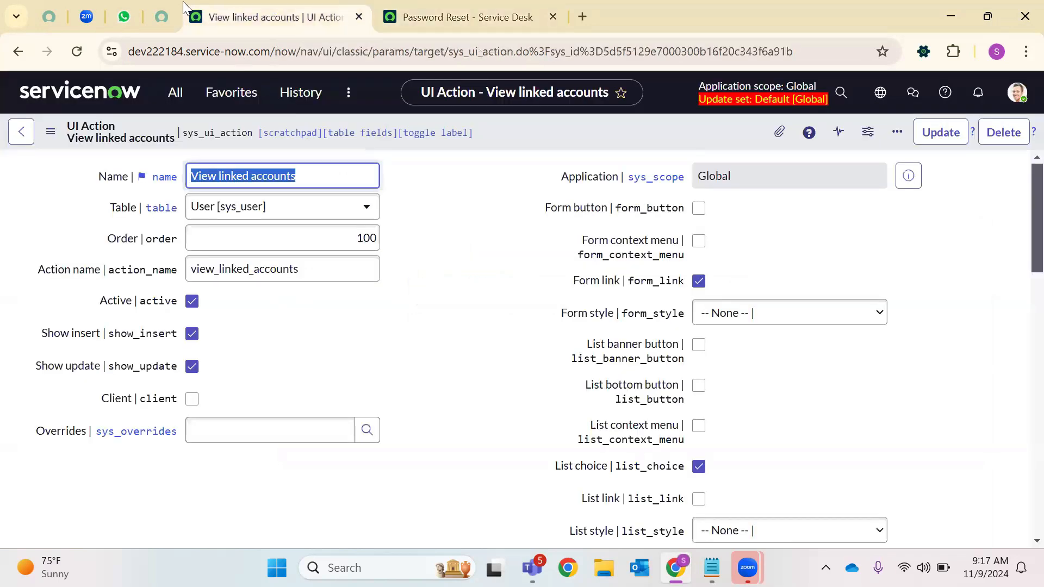
Select the newly generated instance password in the developer portal and close the instance actions window
key(ctrl+shift+Tab)
drag(347, 442, 441, 450)
scroll(564, 406, down, 1)
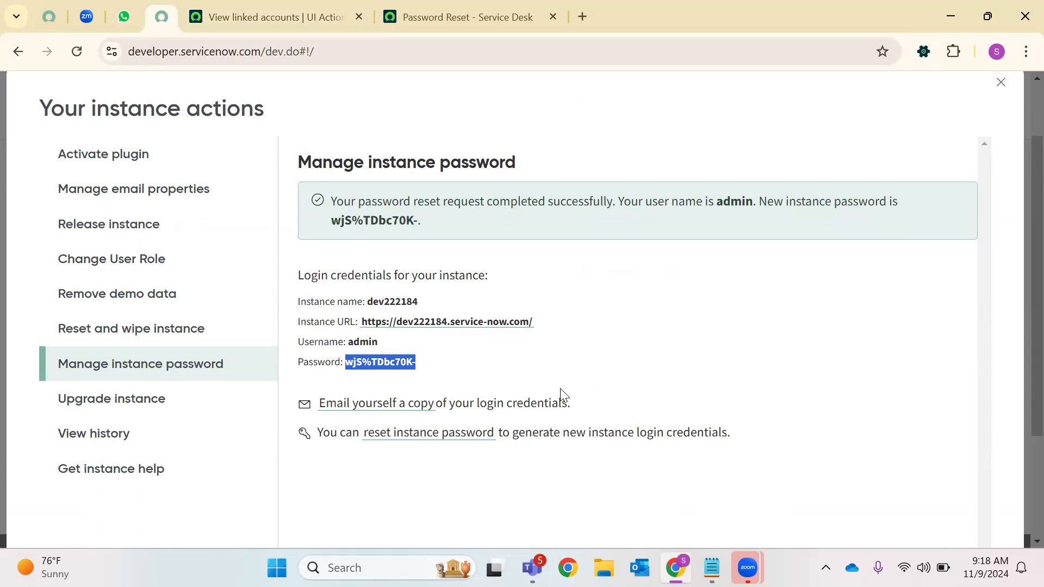
scroll(1000, 137, up, 1)
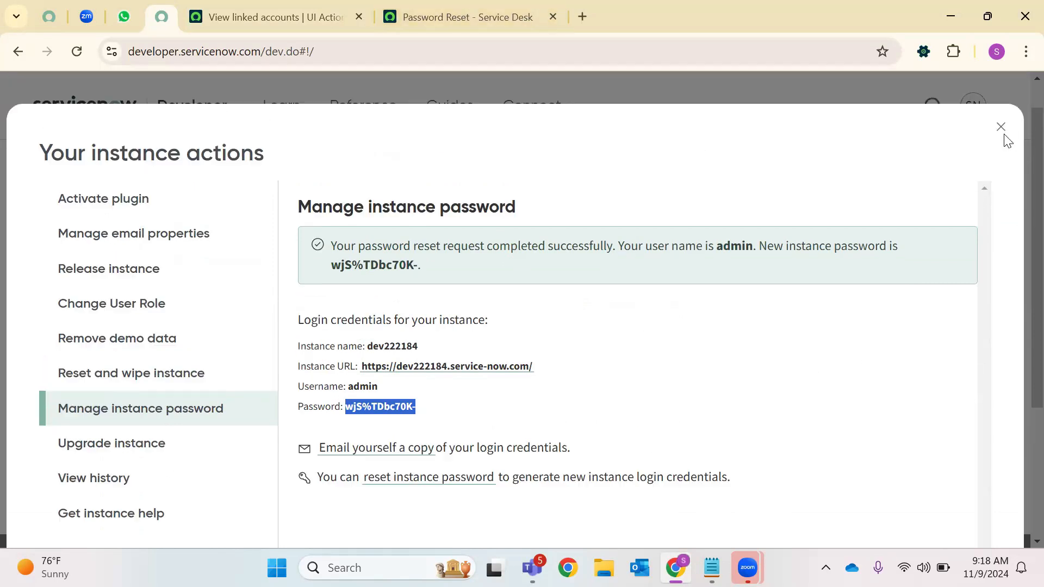
click(1002, 164)
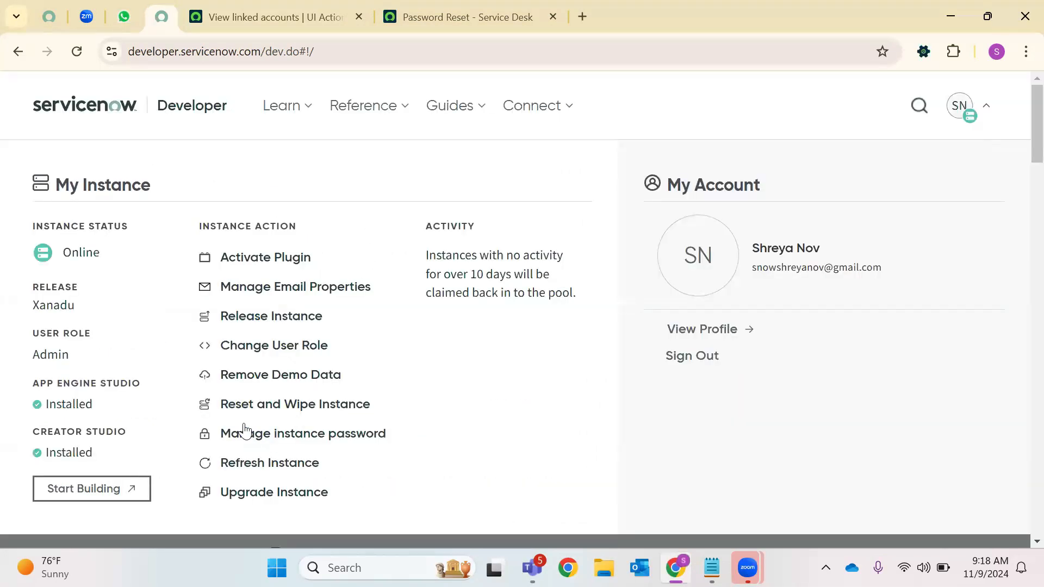
click(396, 8)
click(274, 16)
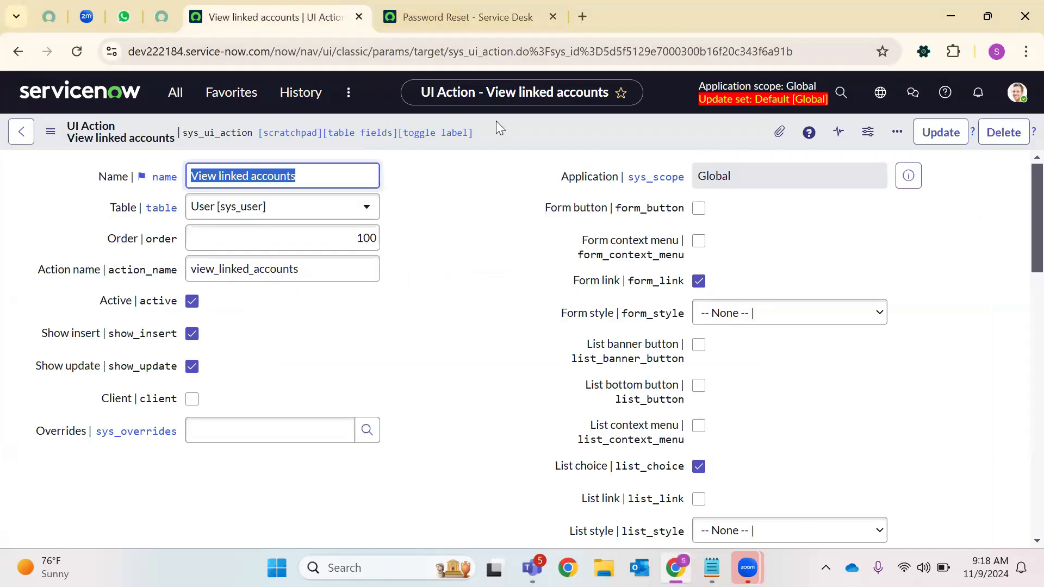
Close the Session Expired (401) message covering the Creator Studio home page
click(175, 93)
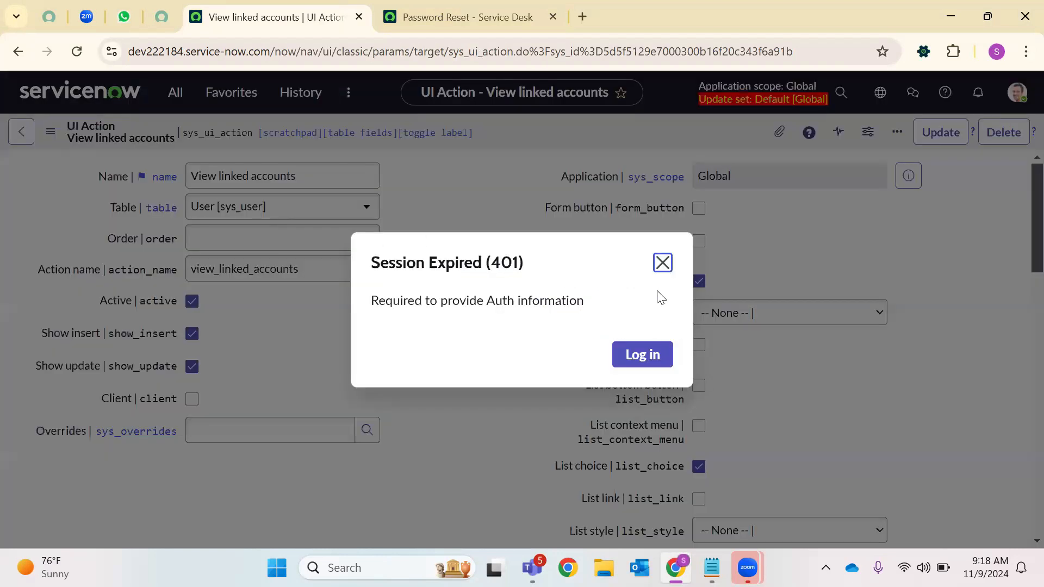
click(662, 264)
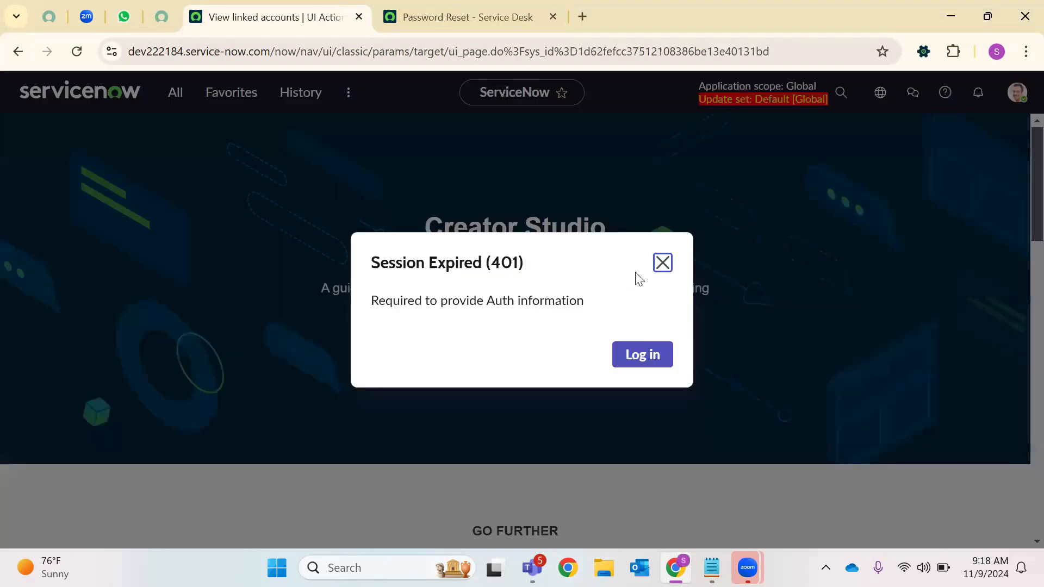
click(662, 264)
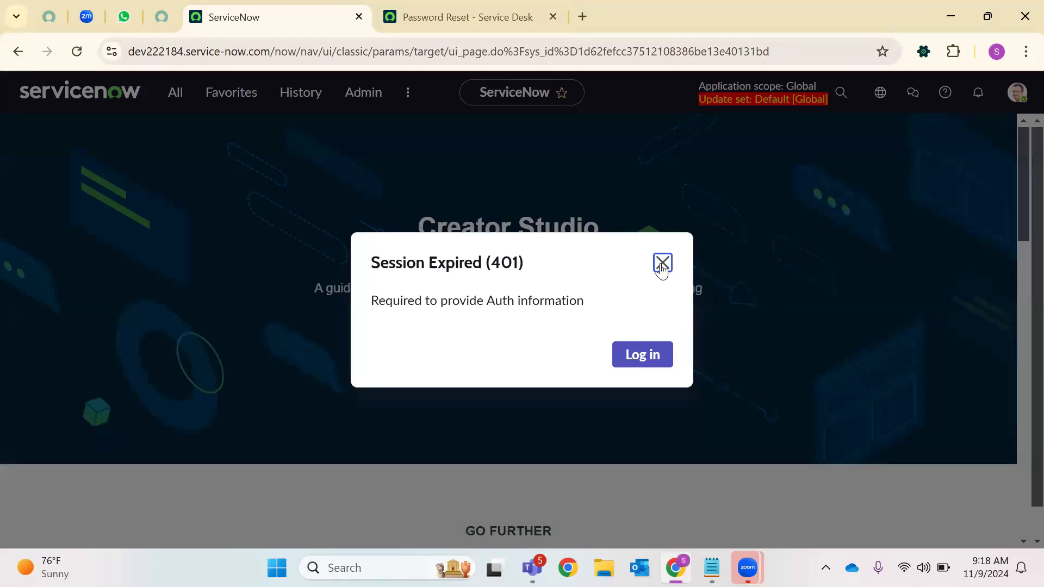
click(662, 263)
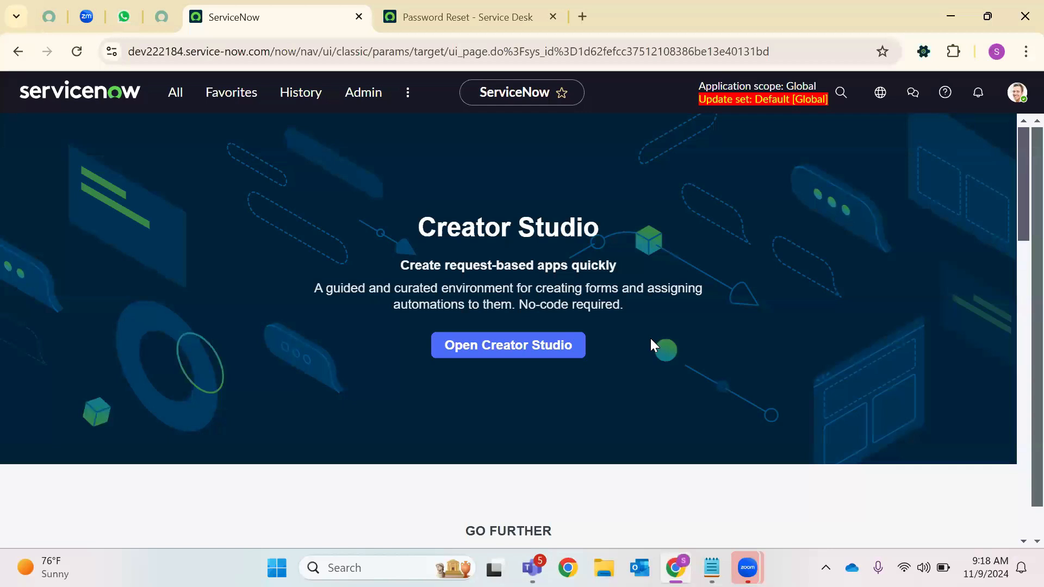
Enter sys_user.LIST in the All navigator filter and close the Password Reset page
click(541, 15)
click(202, 23)
click(175, 94)
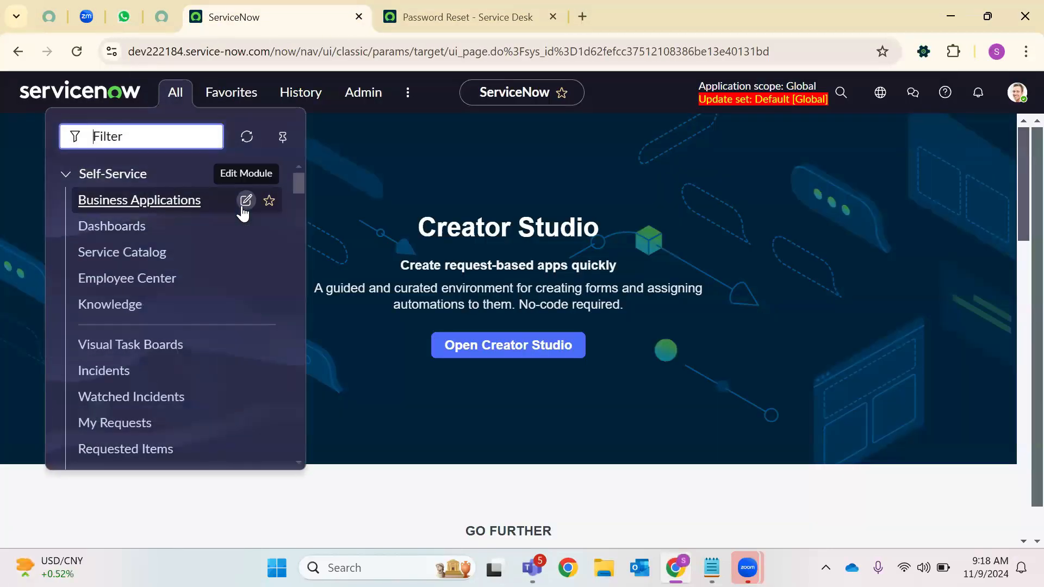
text(sys_user)
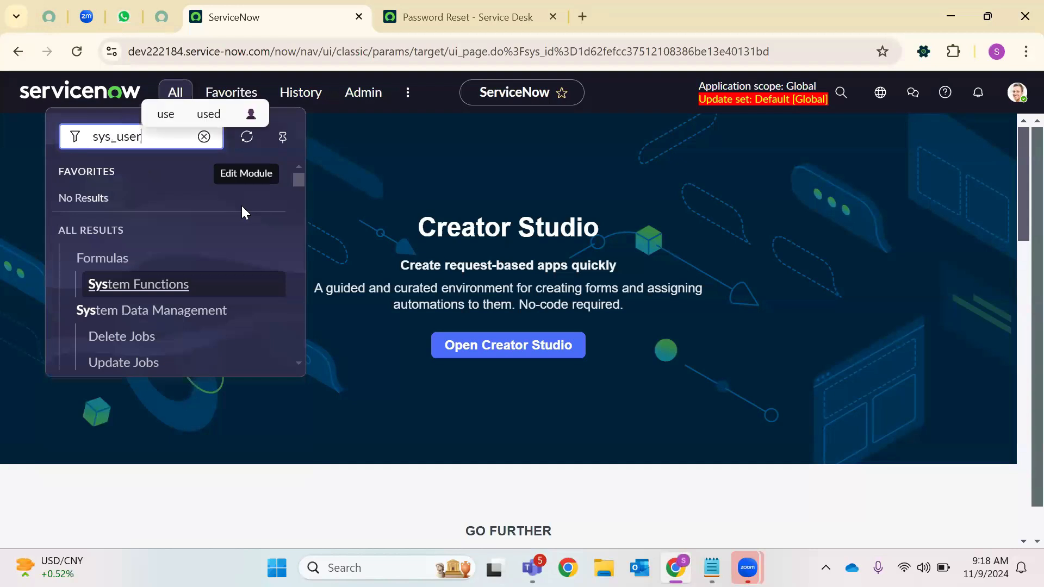
text(.LIST)
key(Return)
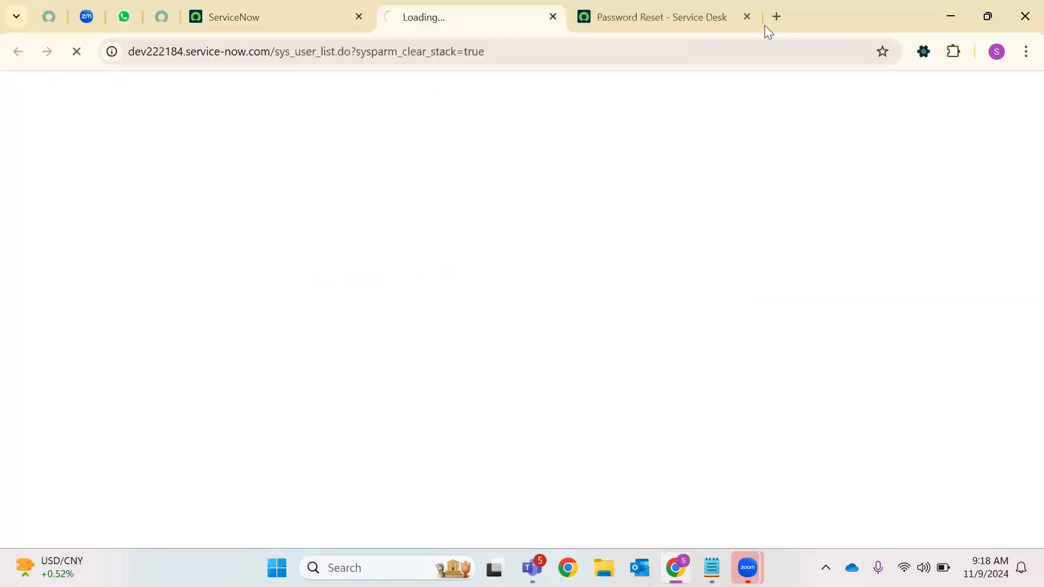
click(746, 16)
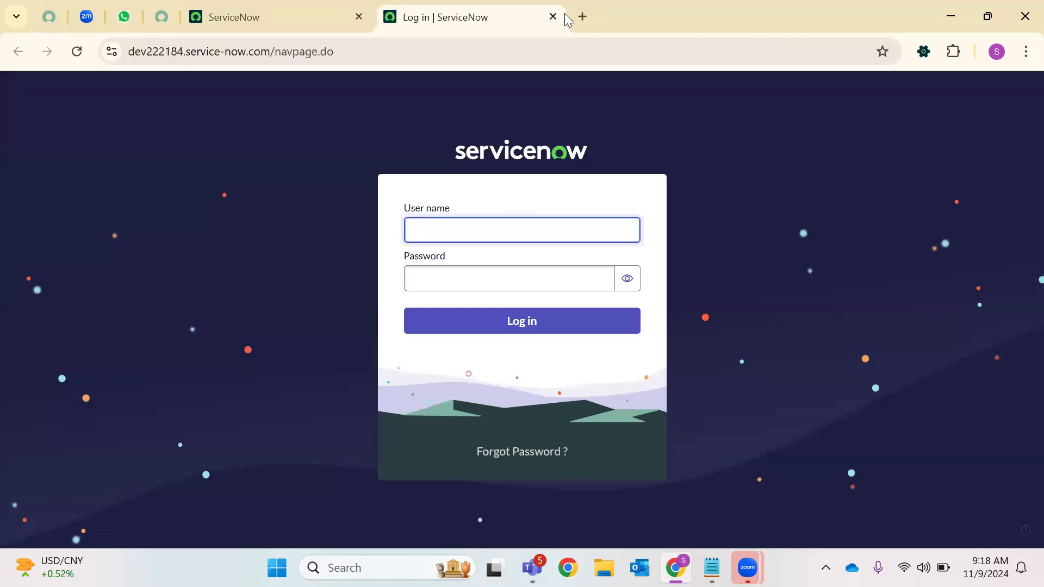
Attempt to log in as admin, which is rejected as invalid credentials
text(admi)
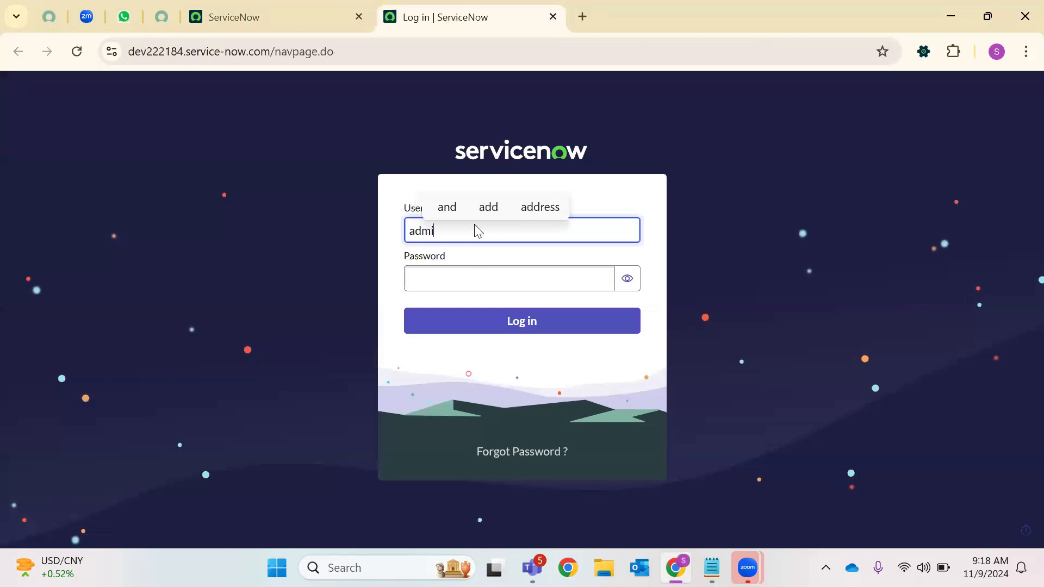
text(n)
click(468, 271)
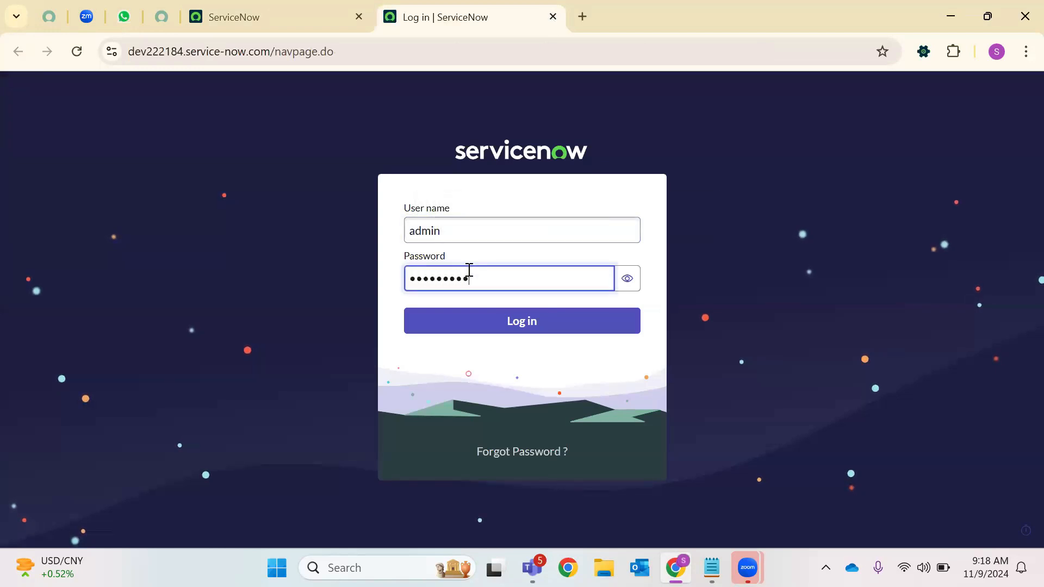
drag(331, 52, 273, 55)
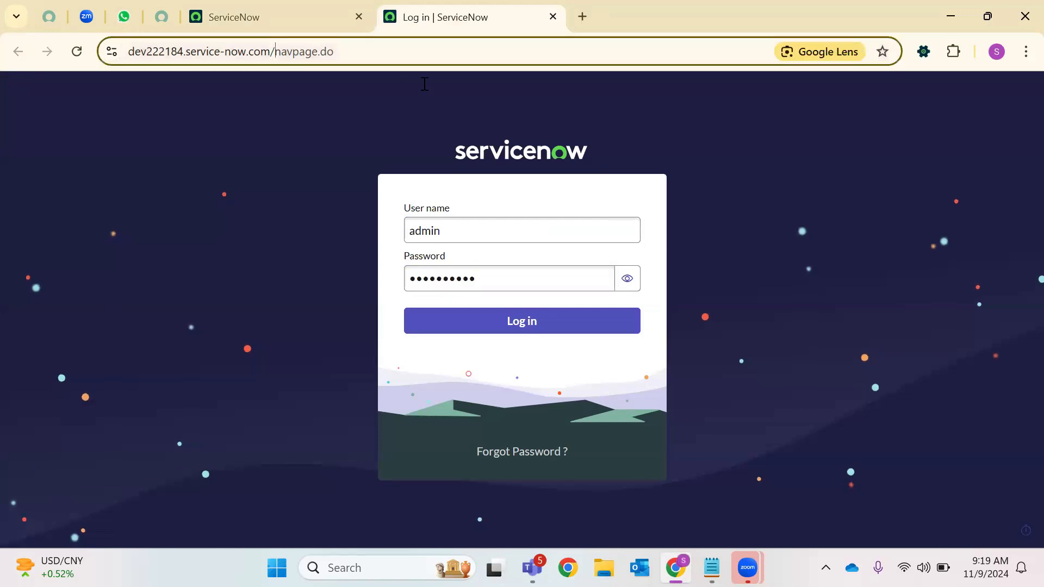
click(528, 326)
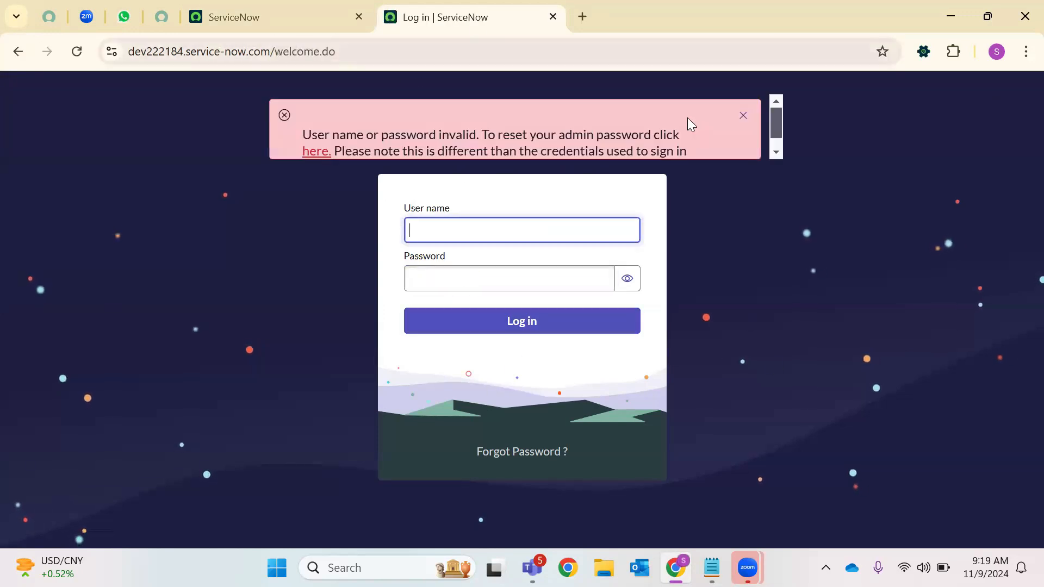
click(261, 17)
click(467, 11)
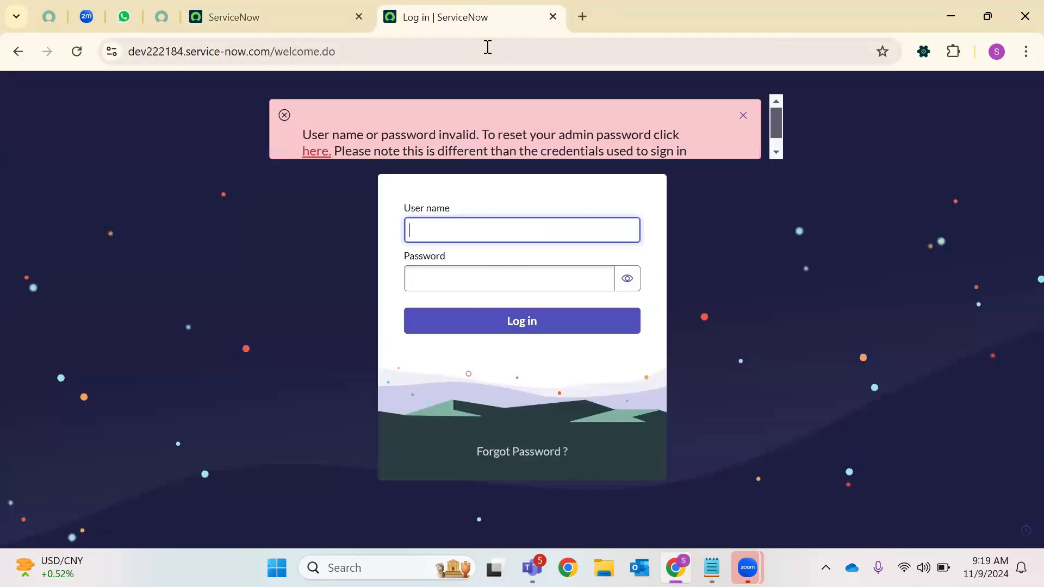
Re-enter admin as the username, then go to the developer portal's instance page
text(admin)
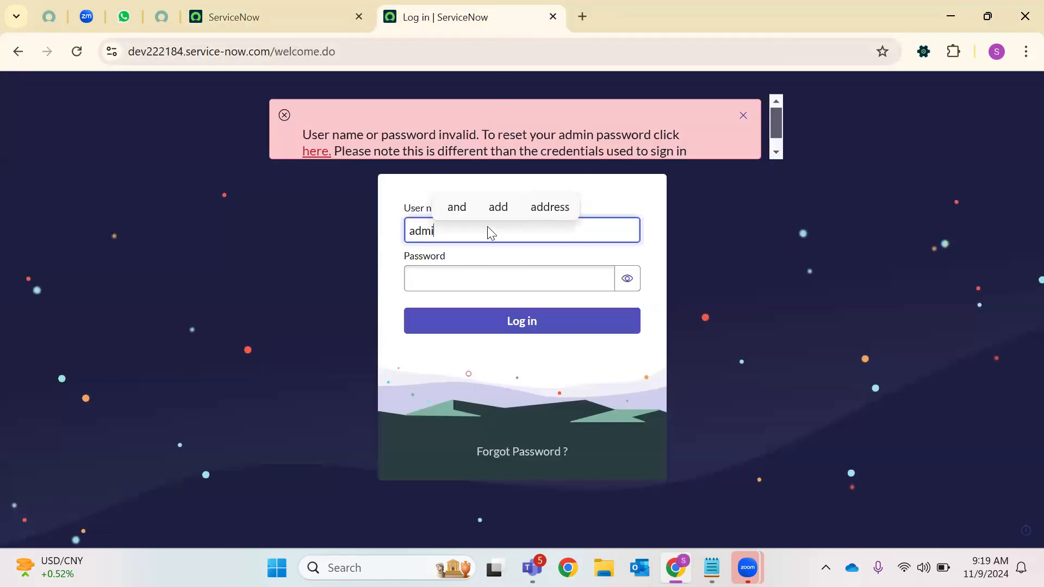
click(530, 273)
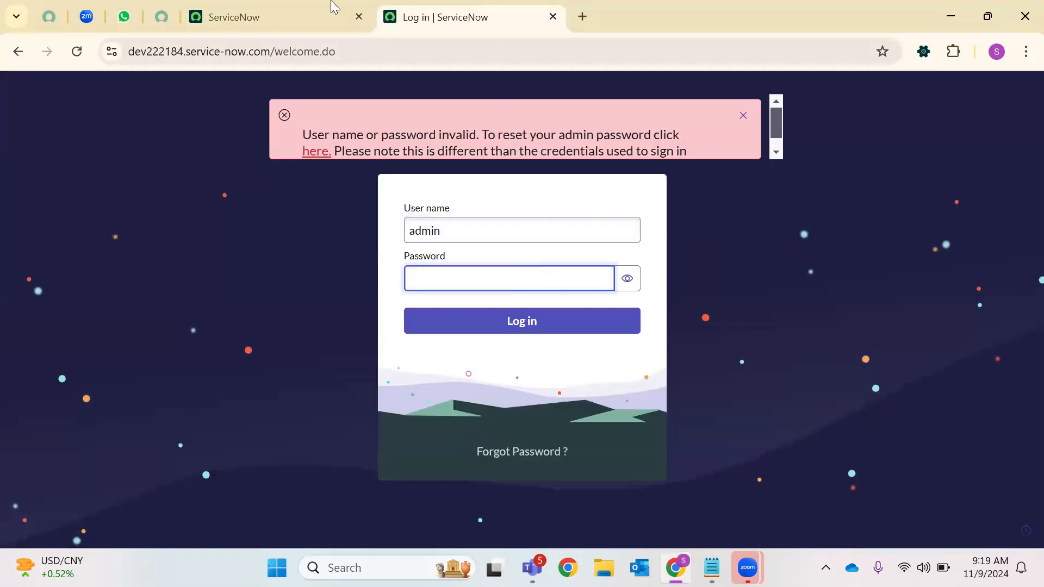
click(191, 17)
click(166, 18)
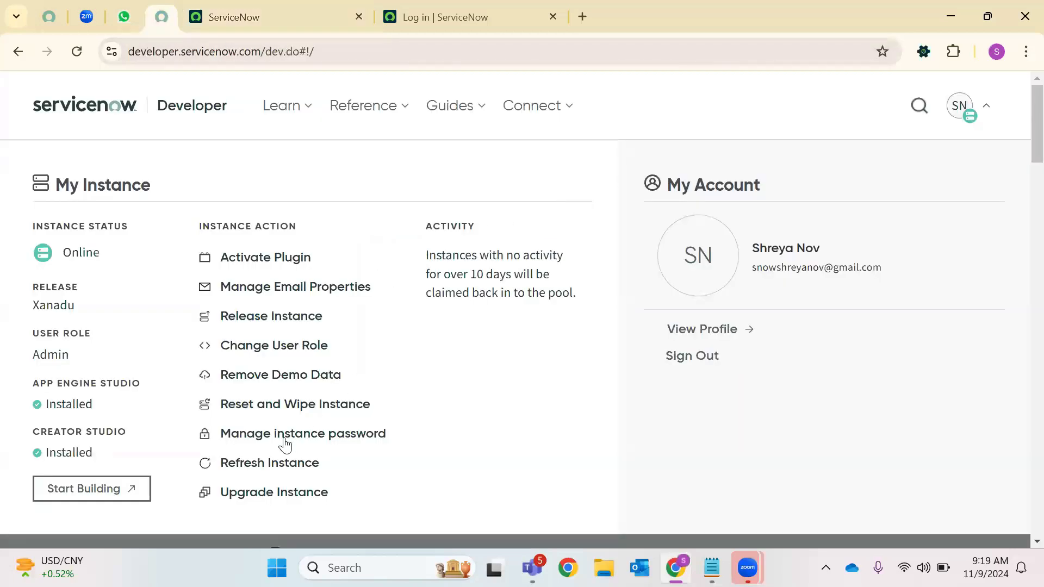
Copy the admin password from Manage instance password and sign back into the instance with it
click(302, 435)
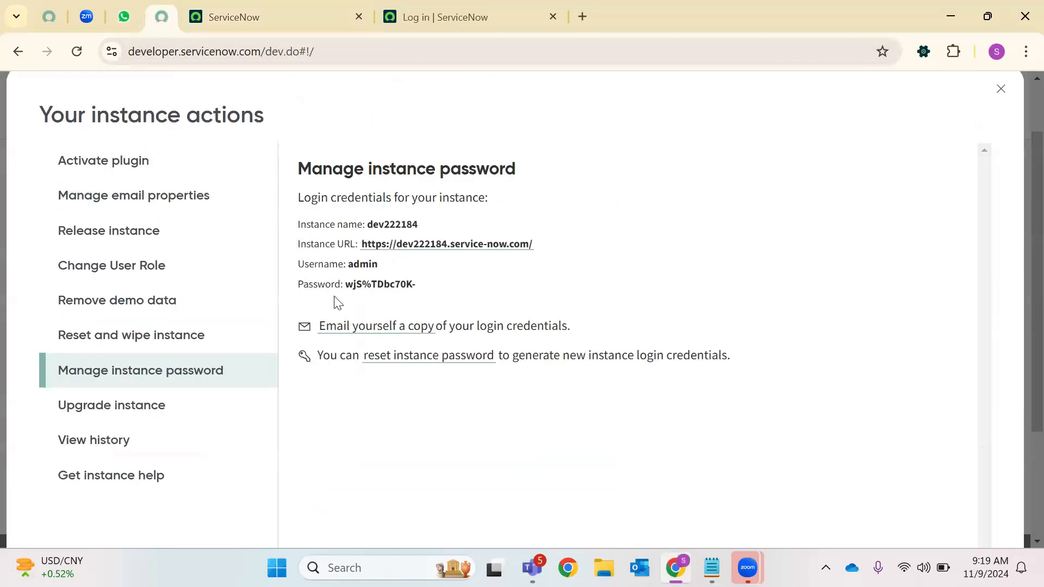
drag(344, 283, 353, 283)
drag(417, 285, 344, 286)
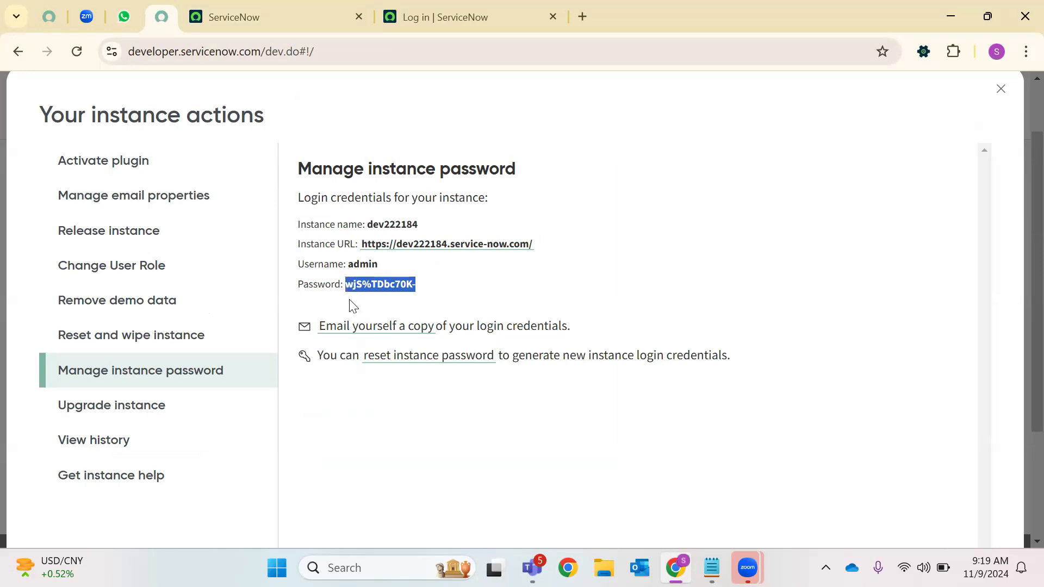
click(462, 15)
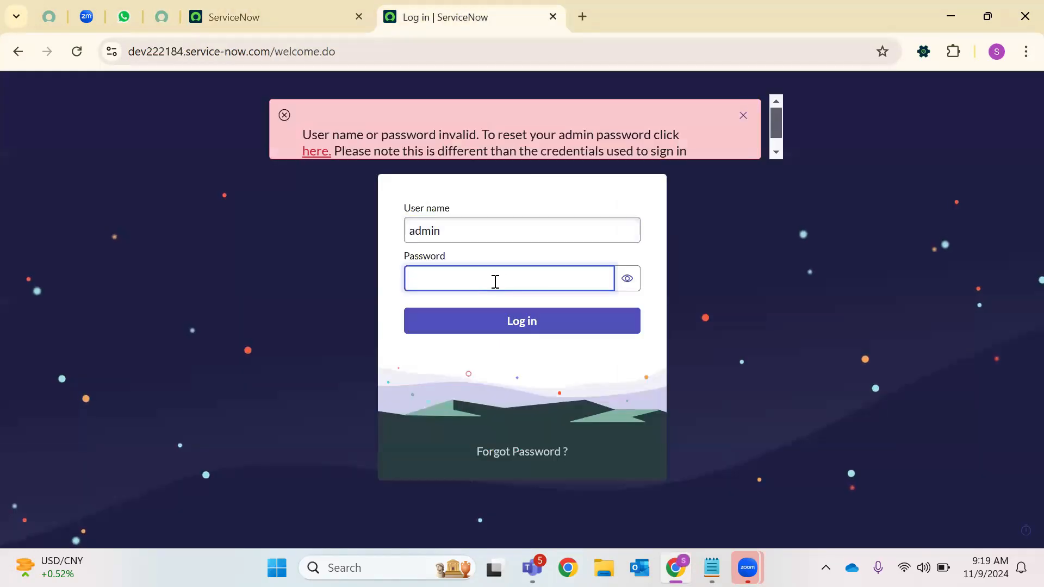
key(ctrl+v)
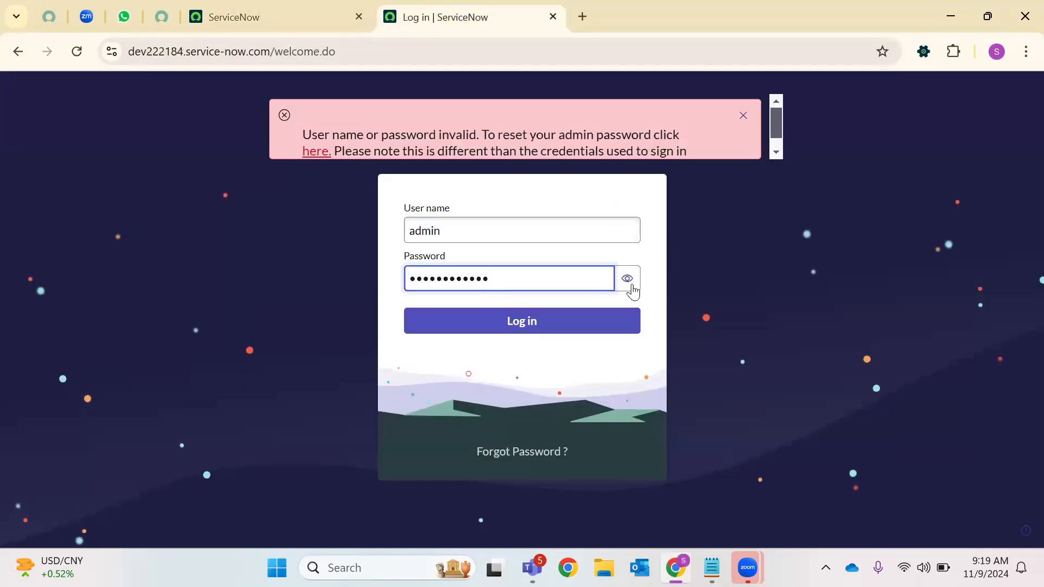
click(627, 278)
click(574, 321)
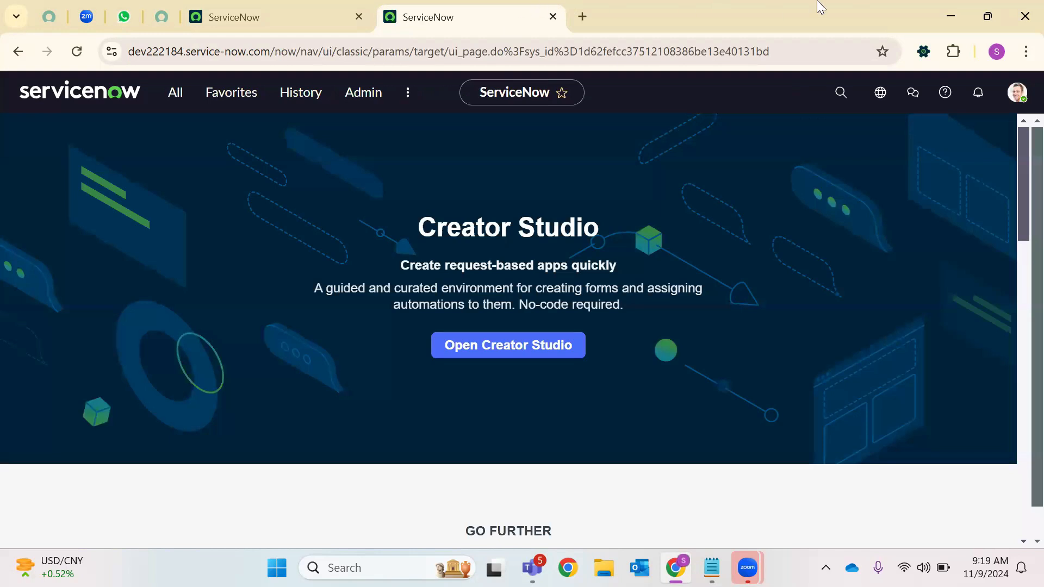
Open the users list via sys_user.LIST and open the first user's record
click(188, 93)
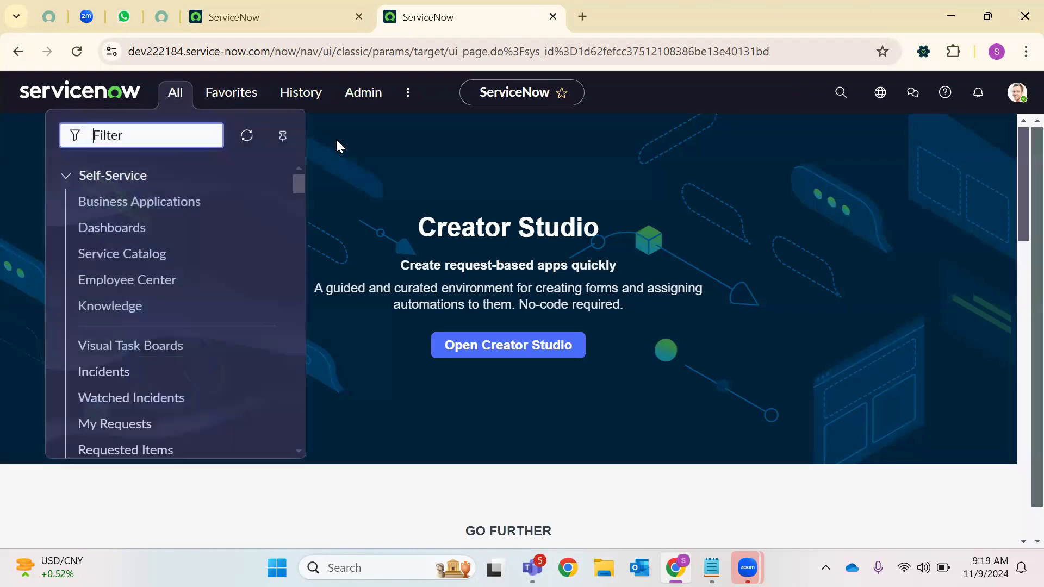
text(ssy)
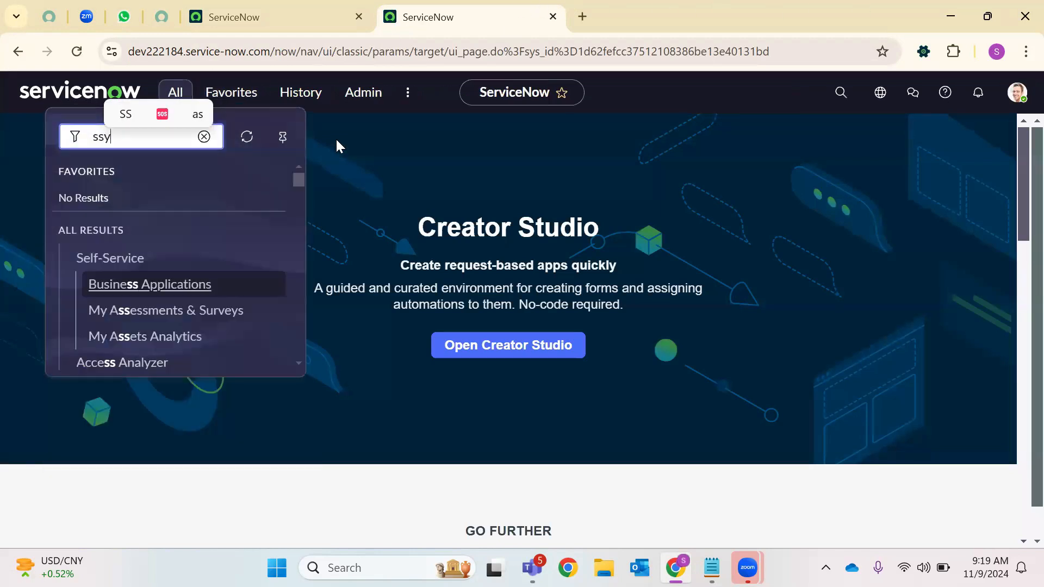
key(BackSpace)
text(ys_u)
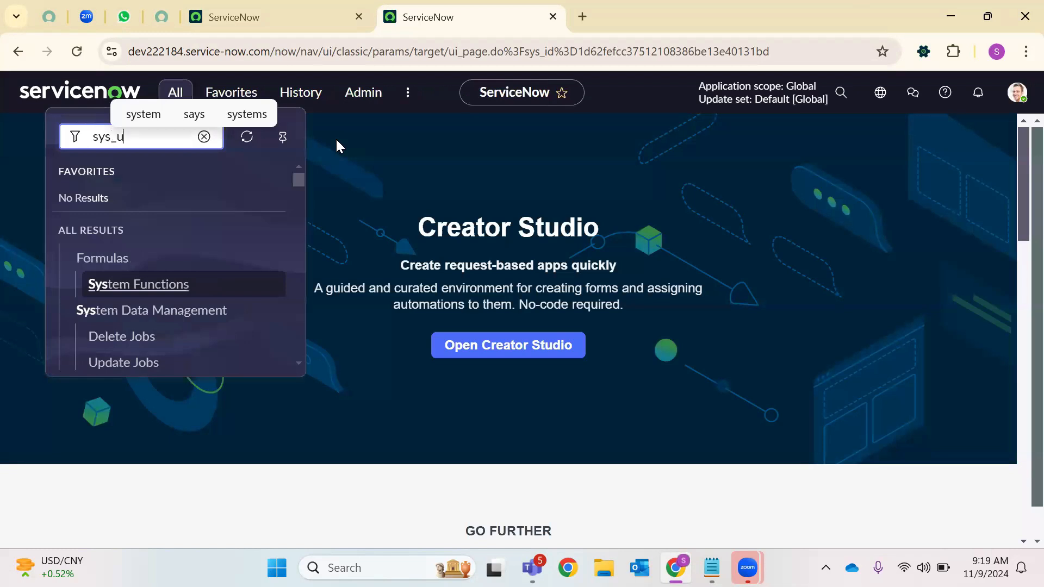
text(ser.LIST)
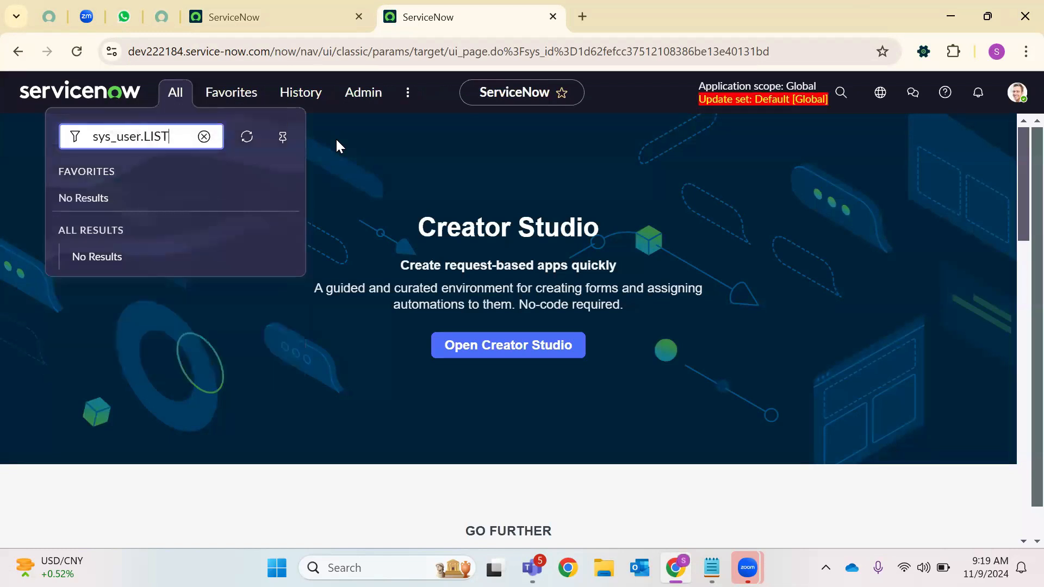
key(Return)
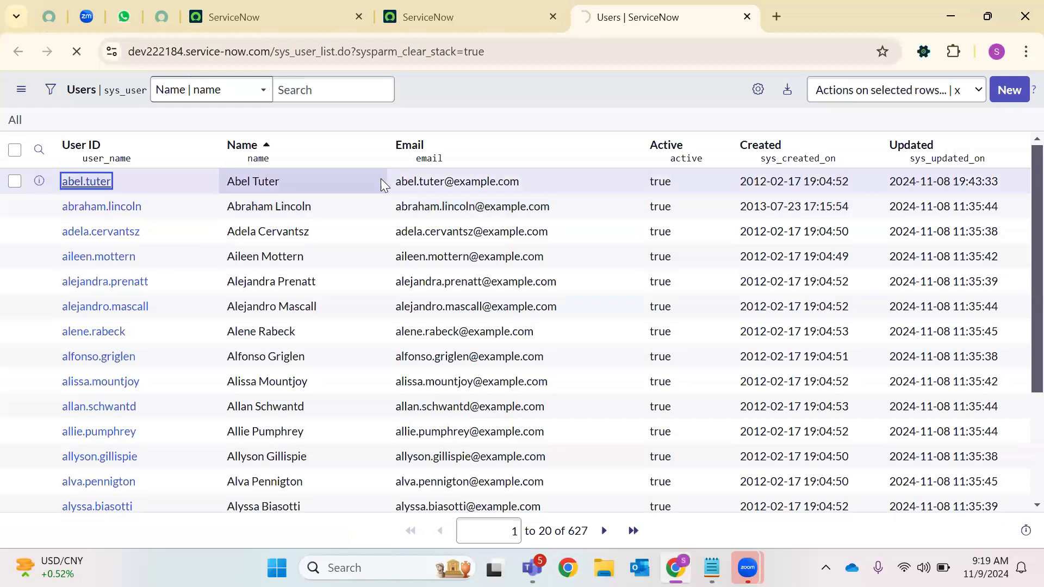
key(Return)
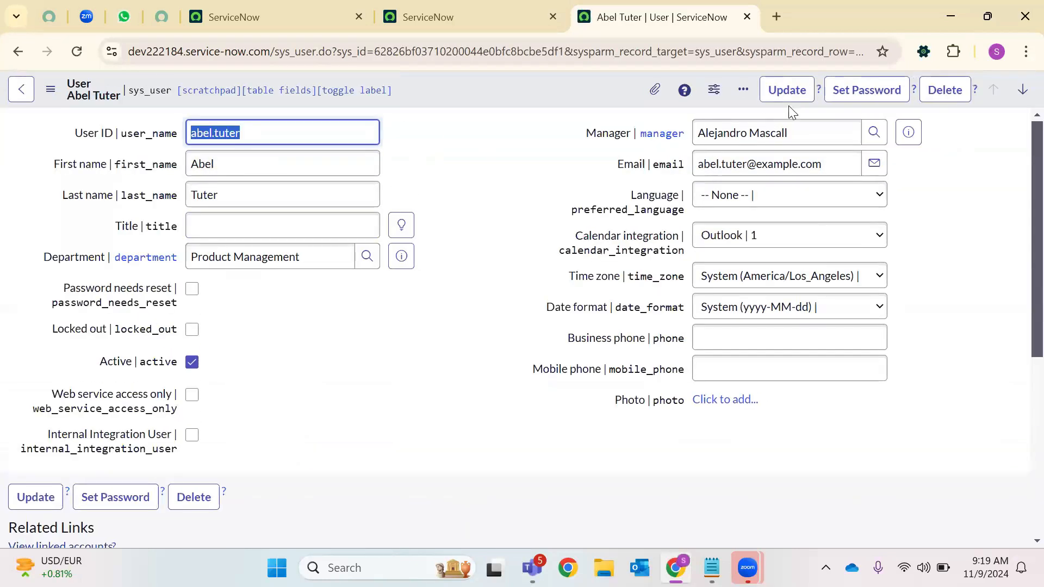
Open the Product Management user's Set Password dialog and close it without changes
click(869, 102)
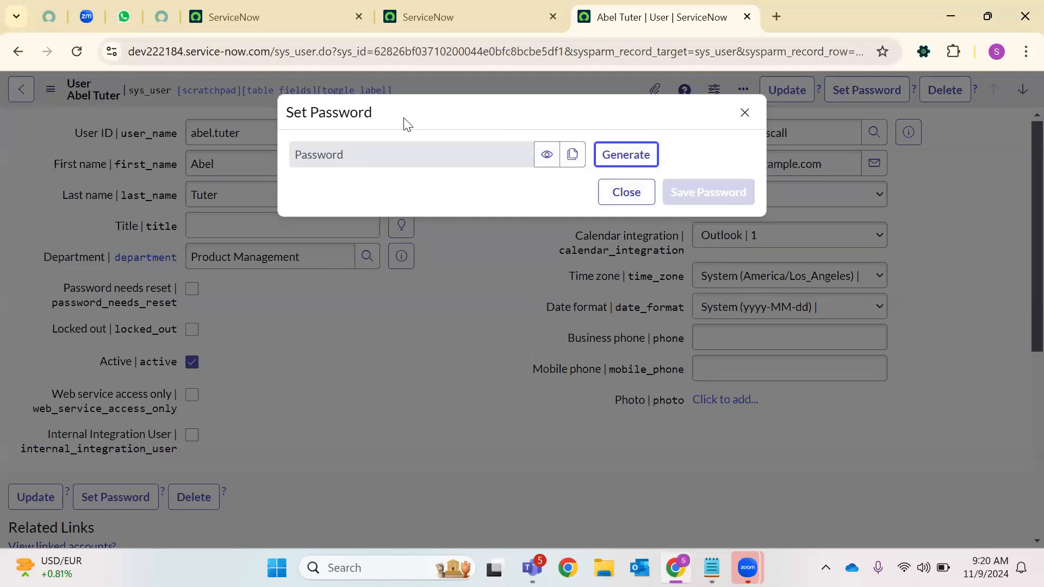
click(414, 15)
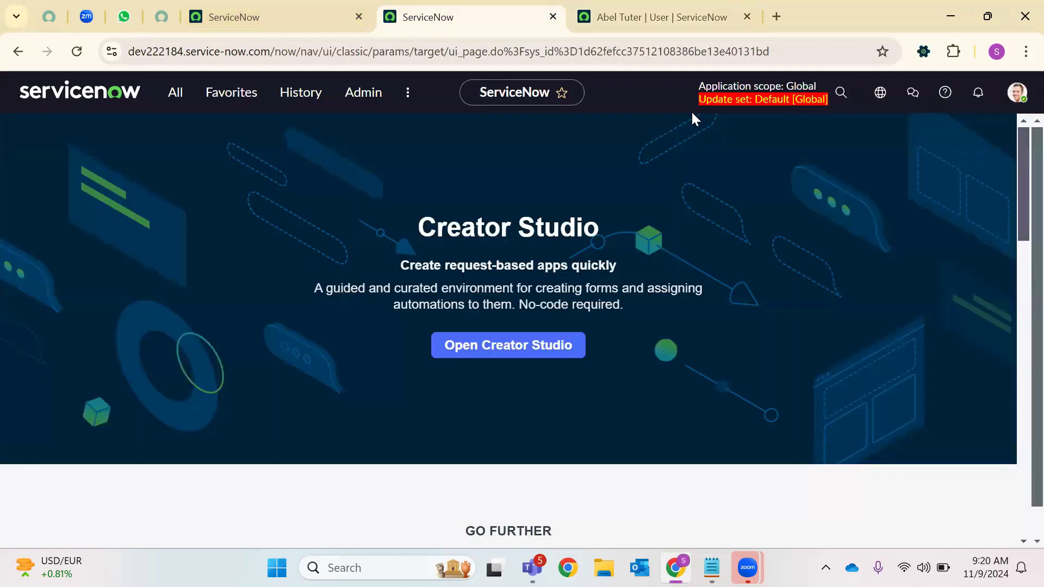
click(701, 7)
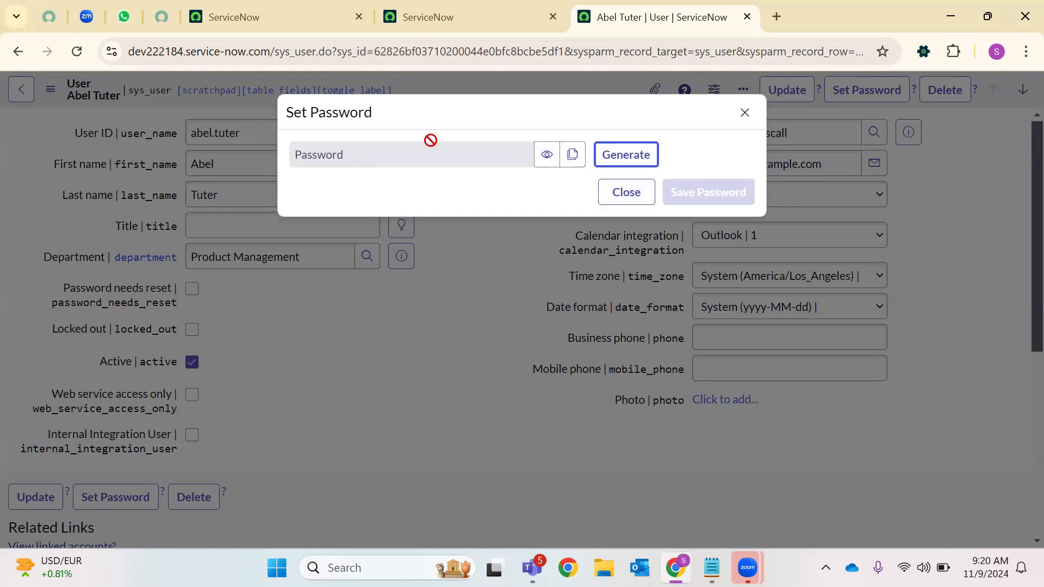
click(744, 111)
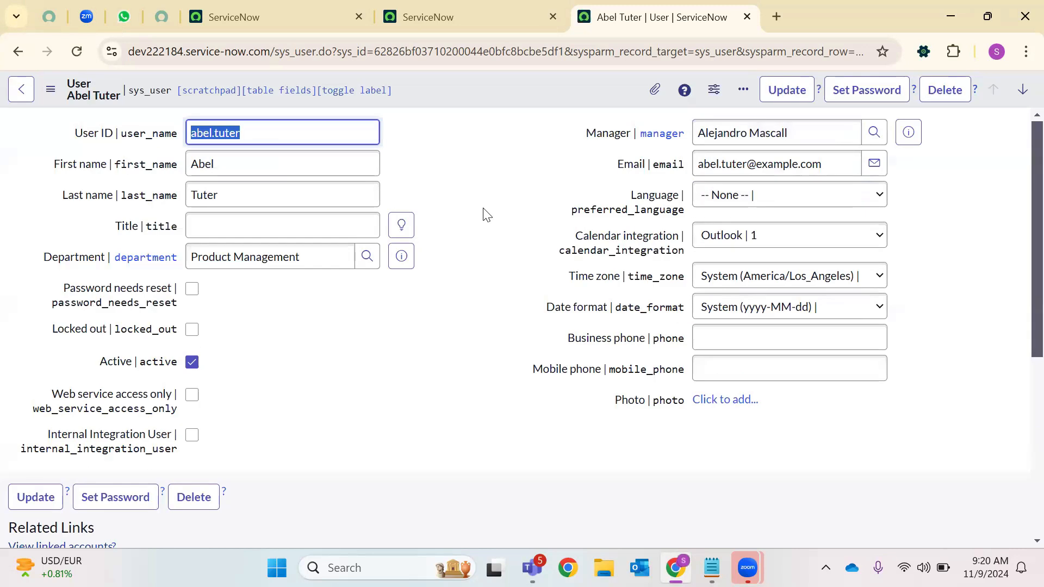
scroll(479, 221, down, 5)
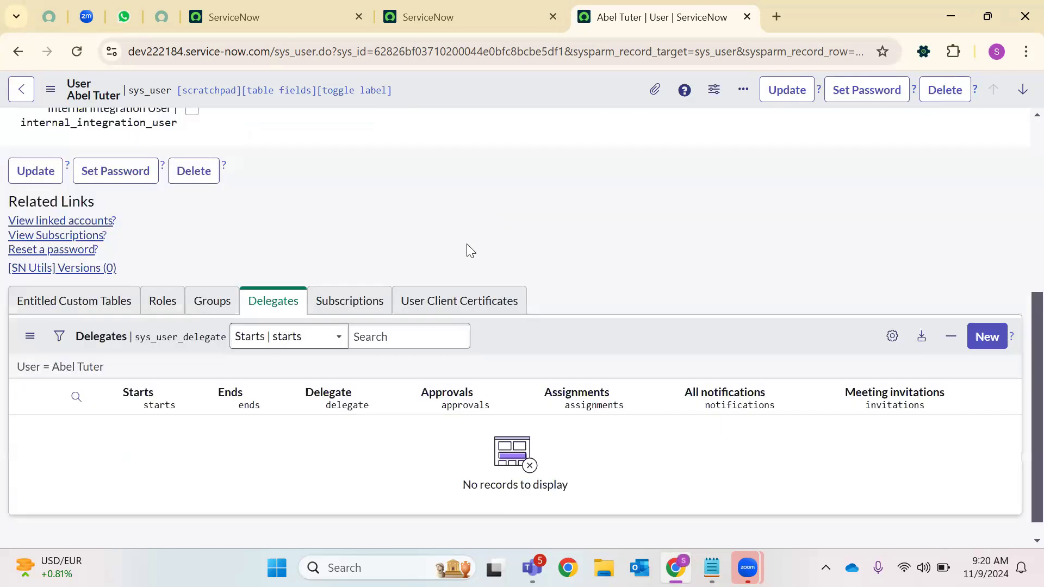
scroll(470, 256, up, 3)
scroll(472, 258, up, 3)
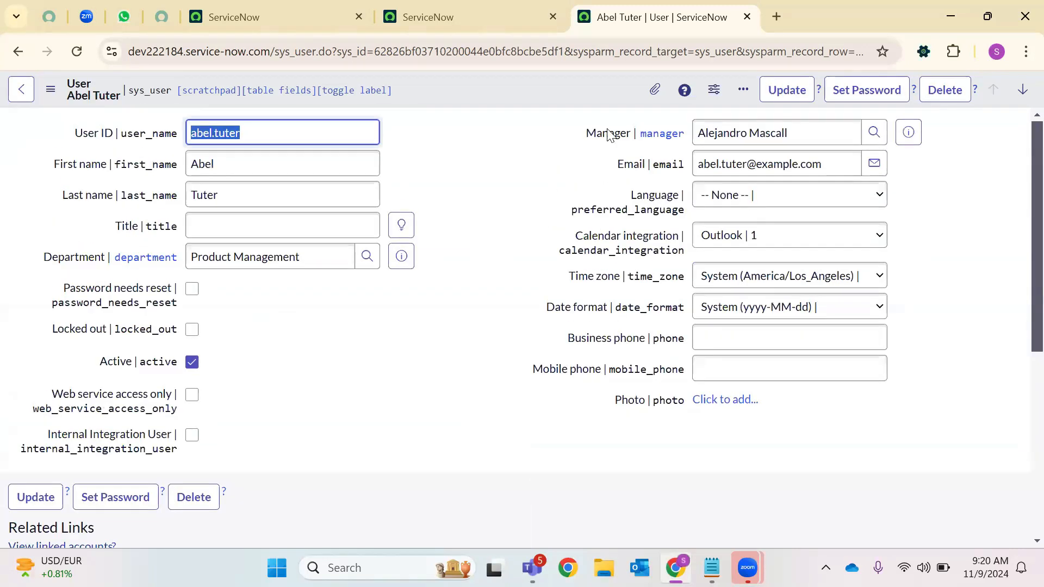
Search Google for 'Roles In ServiceNow', close the user record tab, and open the docs Roles page
click(781, 18)
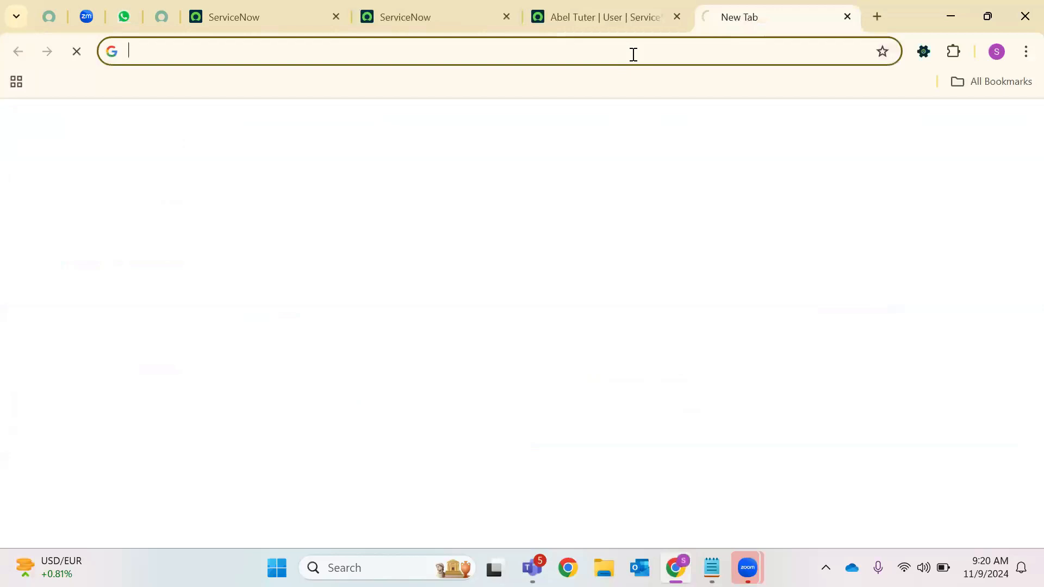
text(Roles In)
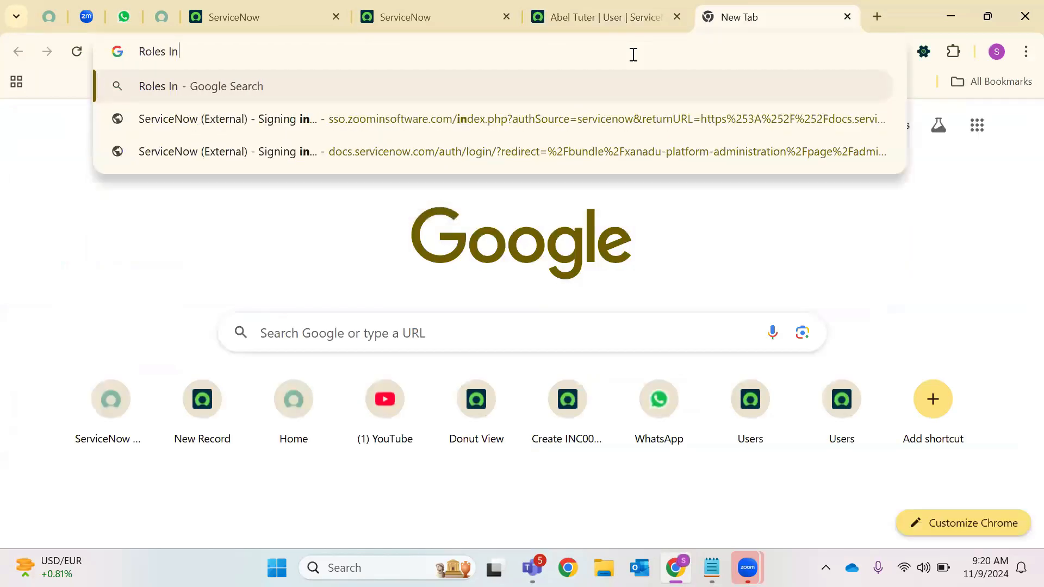
text( Services)
key(BackSpace)
key(BackSpace)
text(ervice)
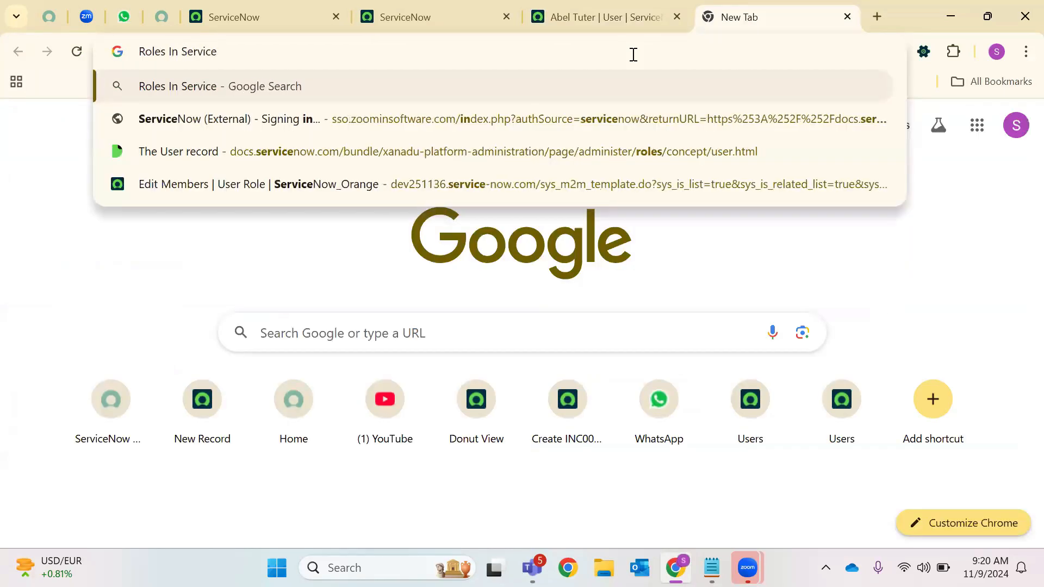
text(Now)
key(Return)
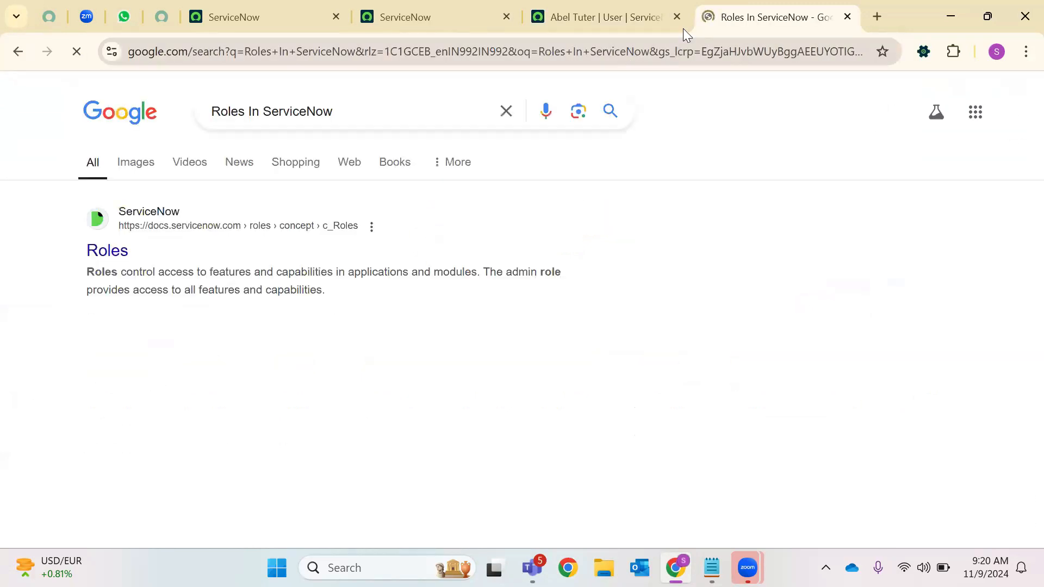
click(676, 17)
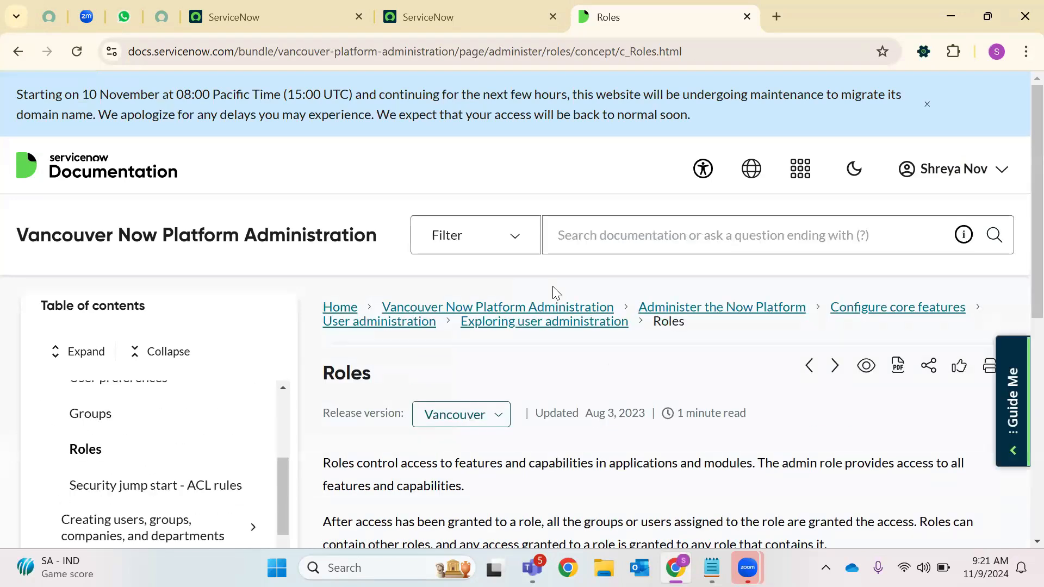
scroll(399, 264, down, 5)
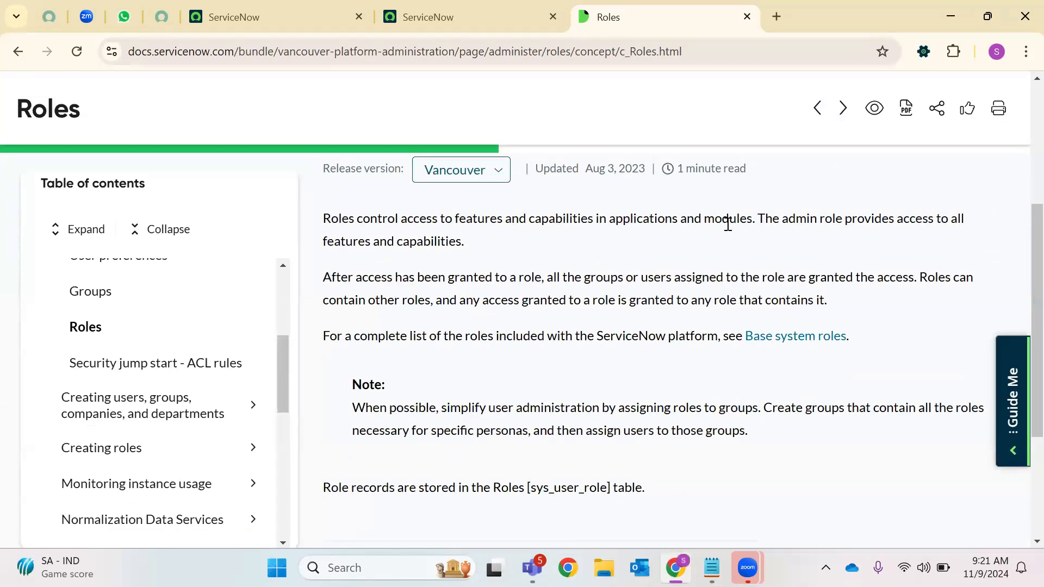
click(473, 13)
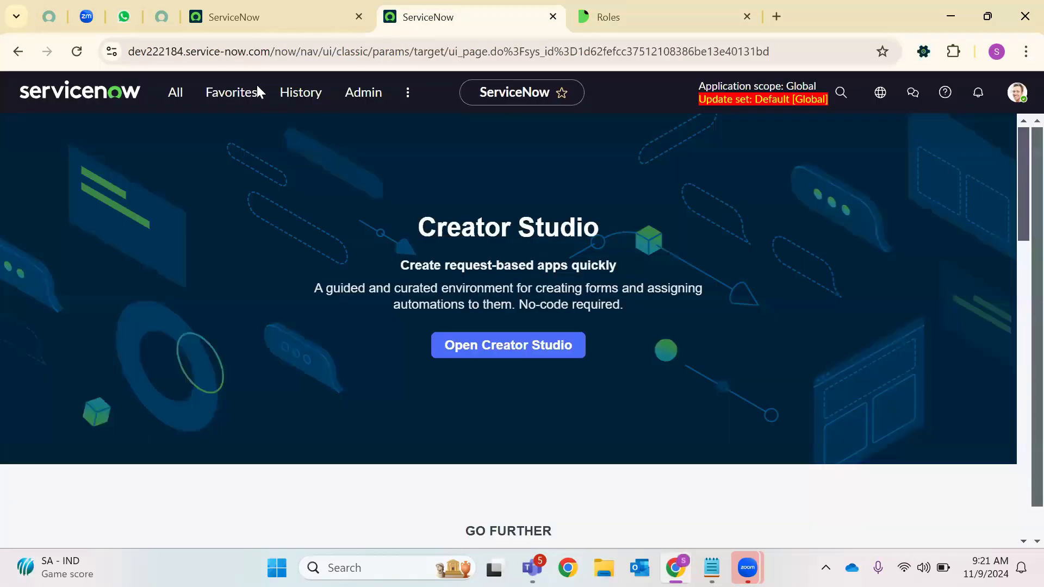
click(177, 94)
text(Incident)
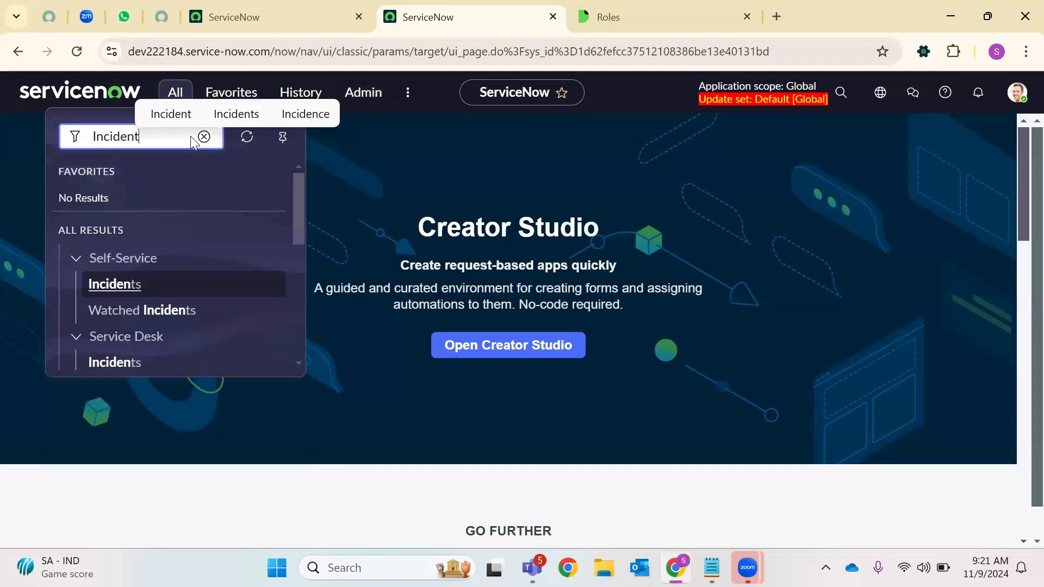
scroll(192, 209, down, 3)
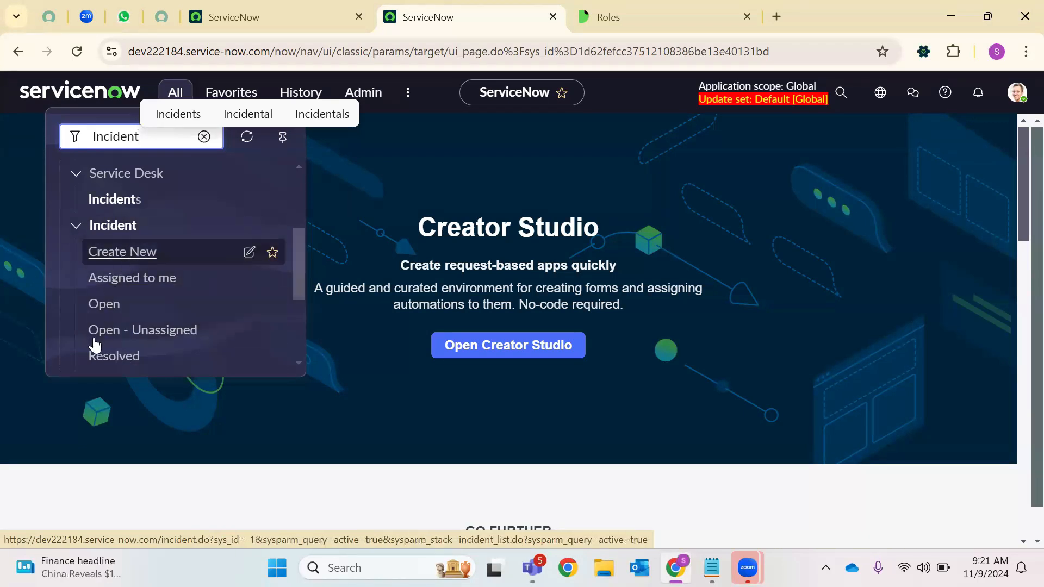
scroll(133, 251, up, 2)
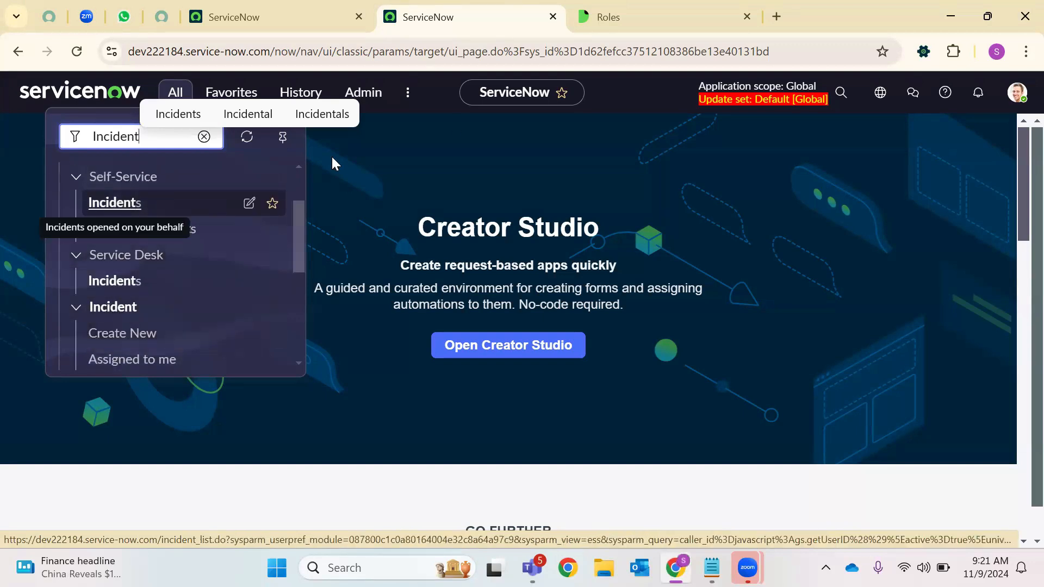
click(608, 17)
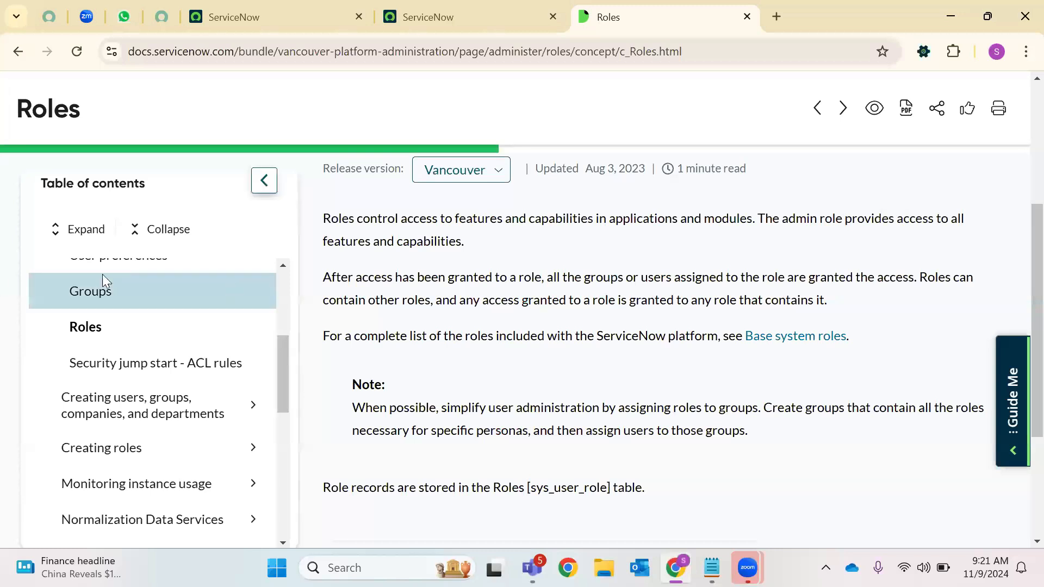
drag(464, 241, 320, 224)
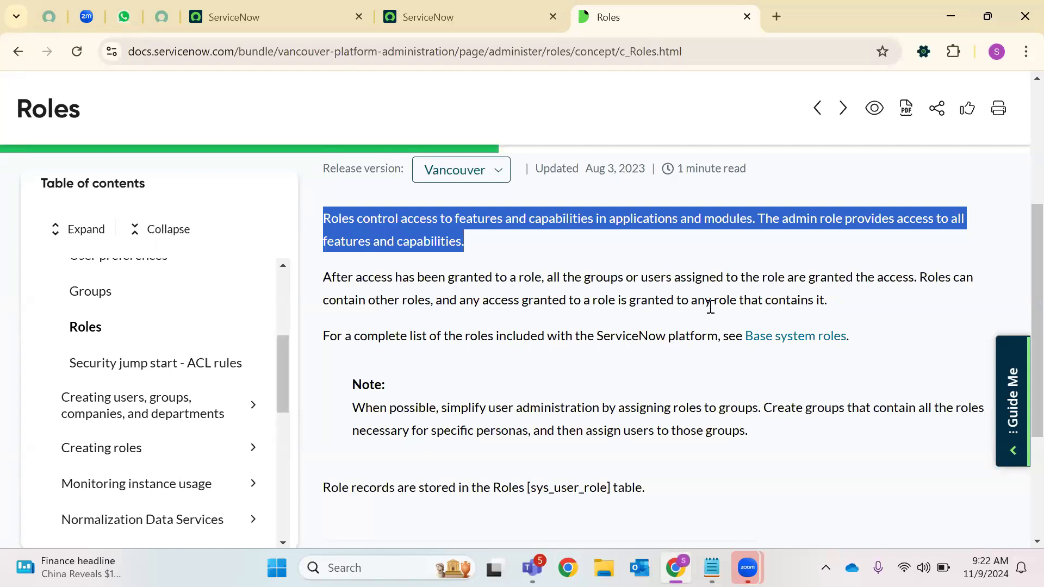
drag(838, 298, 293, 272)
click(521, 354)
scroll(526, 360, down, 3)
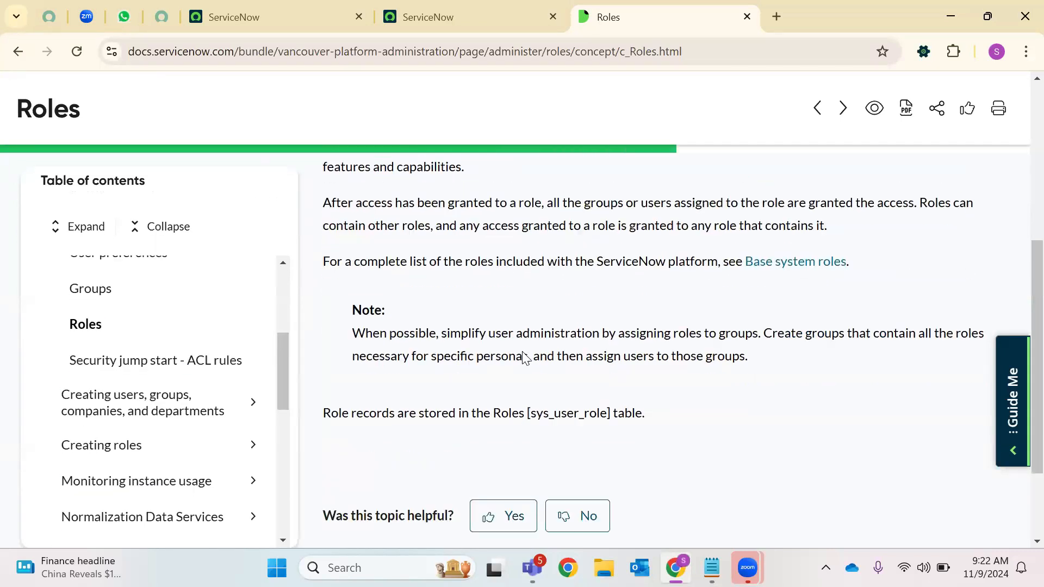
double_click(568, 325)
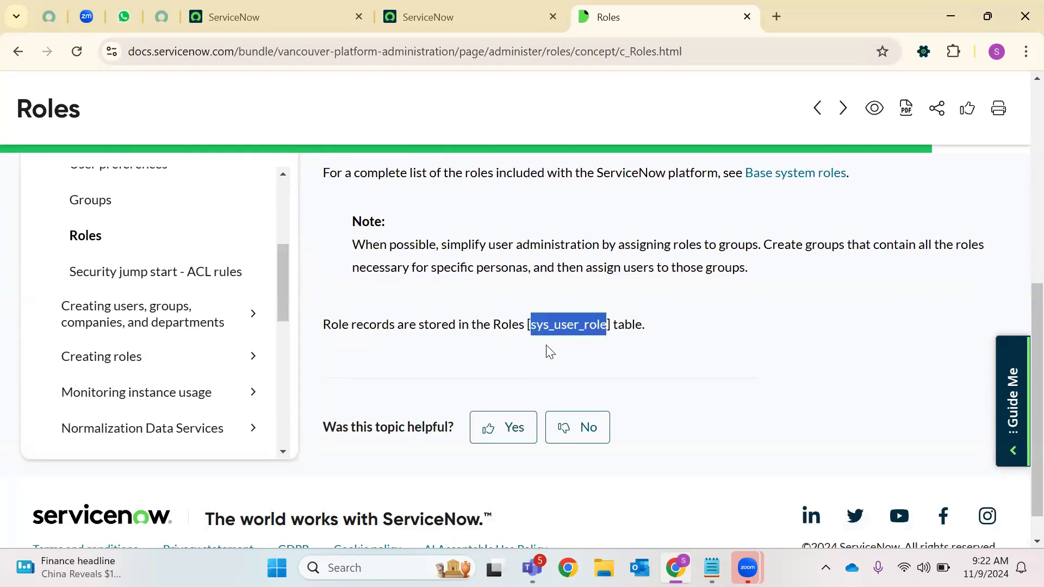
double_click(509, 324)
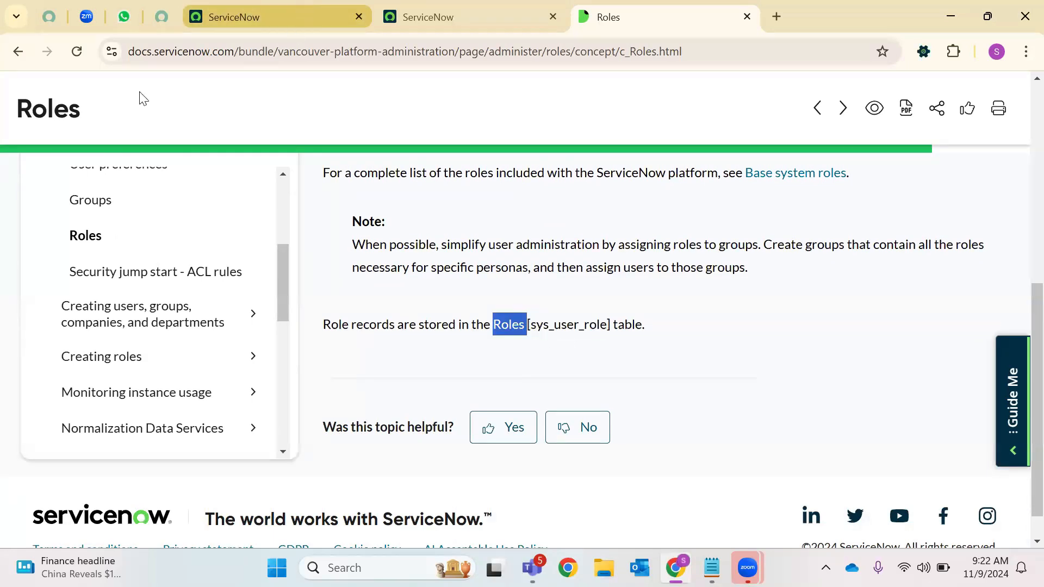
Filter the navigator for 'Roles' and open the User Administration Roles module in a new tab
click(233, 17)
click(173, 99)
text(R)
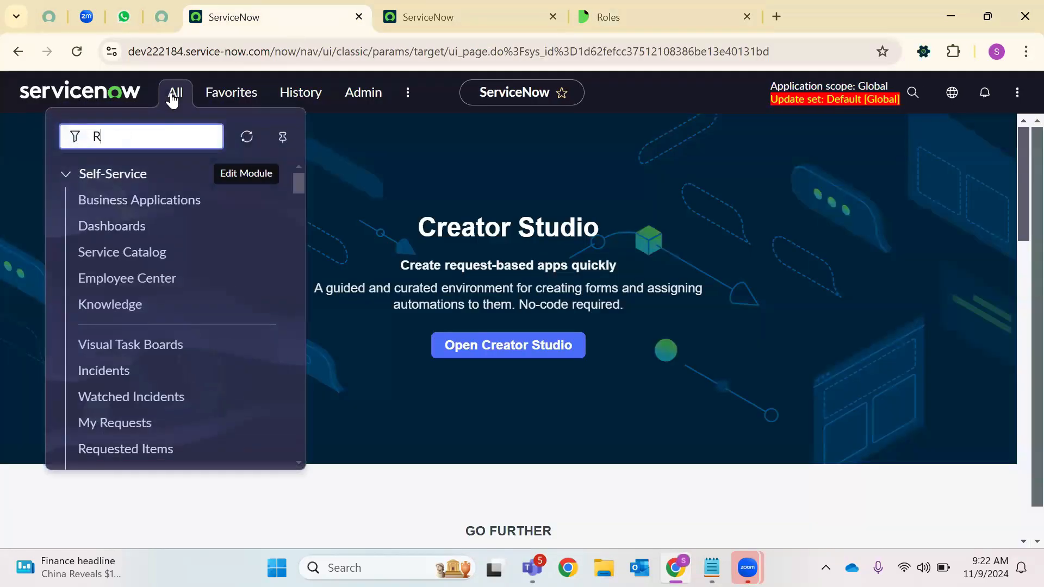
text(oles)
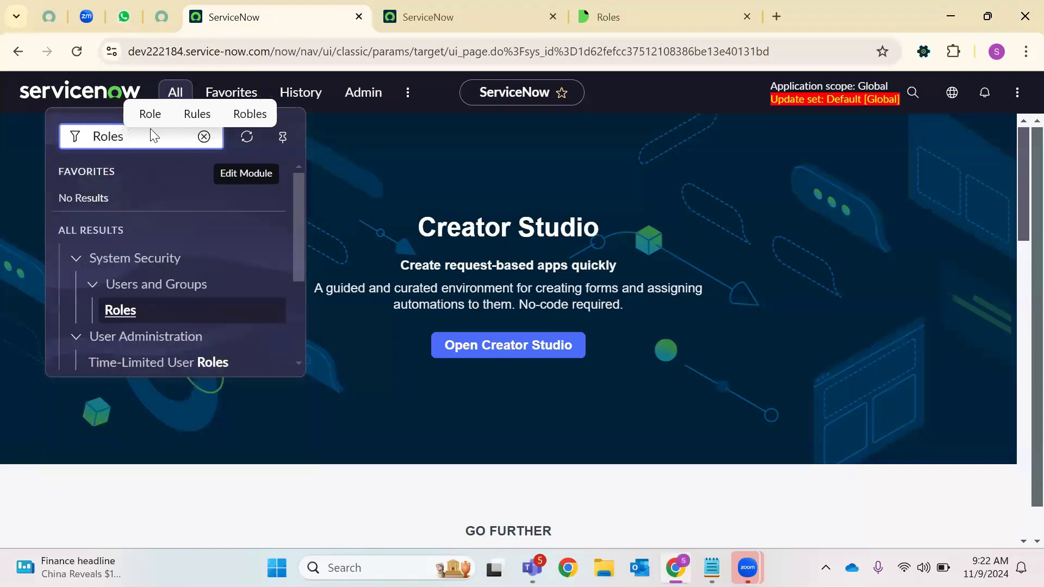
scroll(172, 237, down, 3)
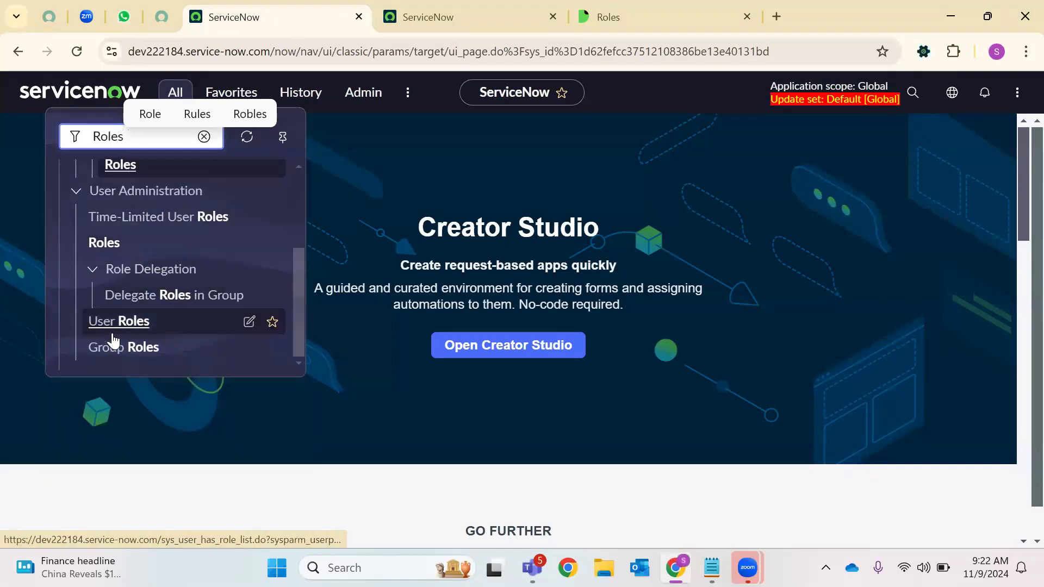
scroll(112, 289, up, 3)
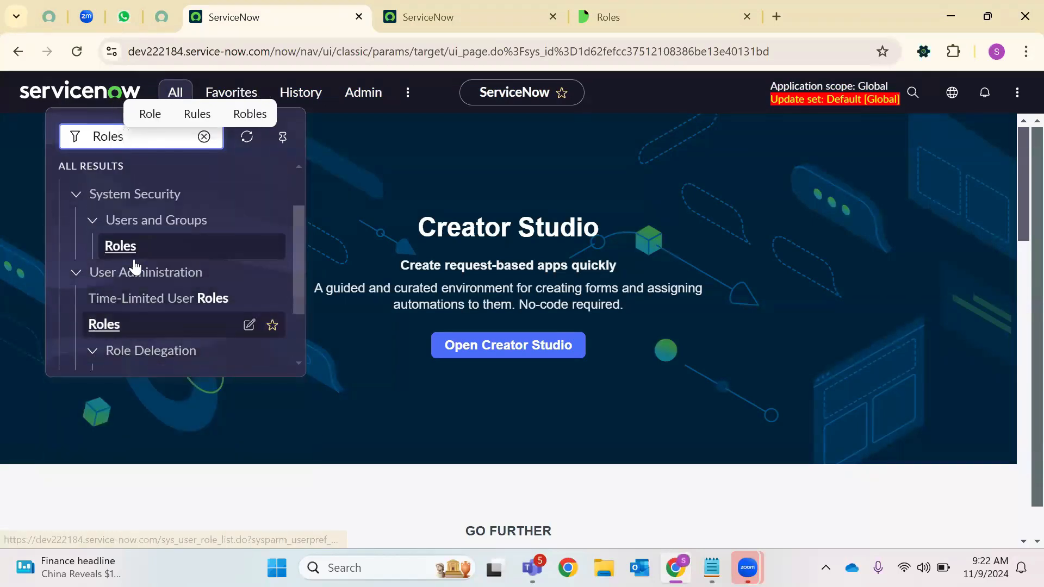
right_click(110, 324)
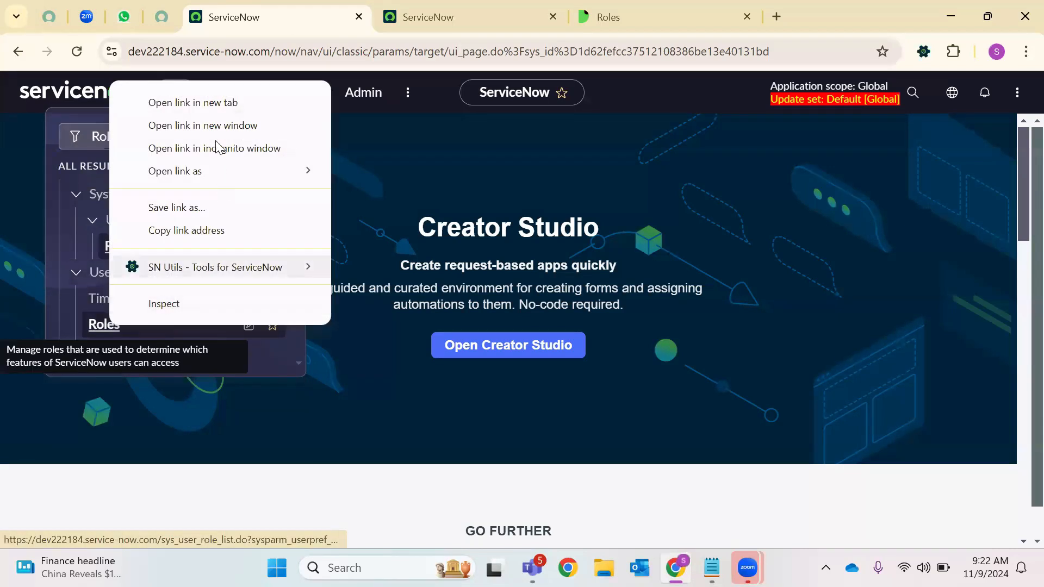
click(227, 103)
Note the sys_user_role table name, close the Roles documentation tab, and return to the Roles list
click(443, 16)
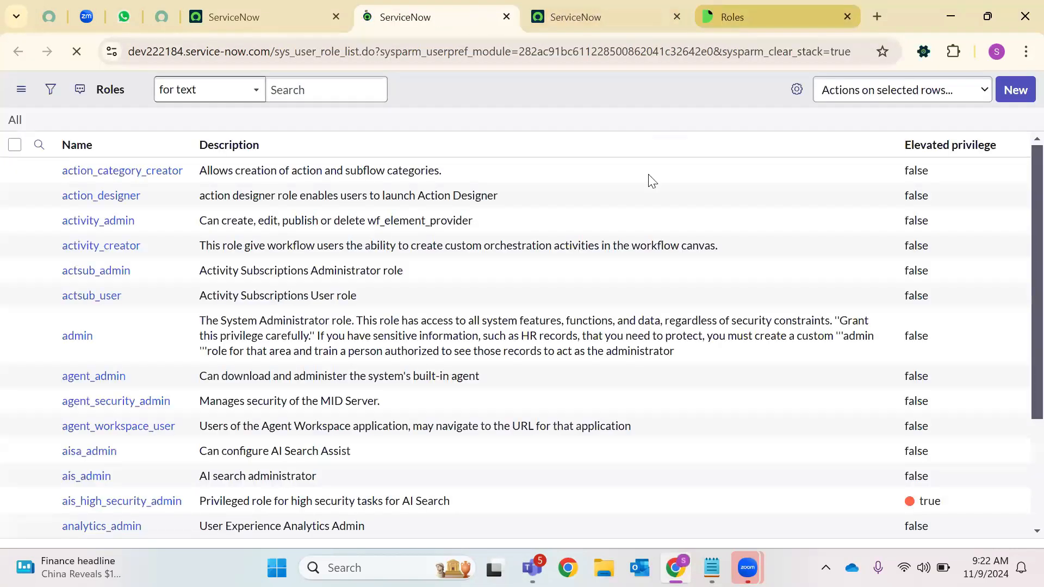
key(ctrl+9)
double_click(550, 328)
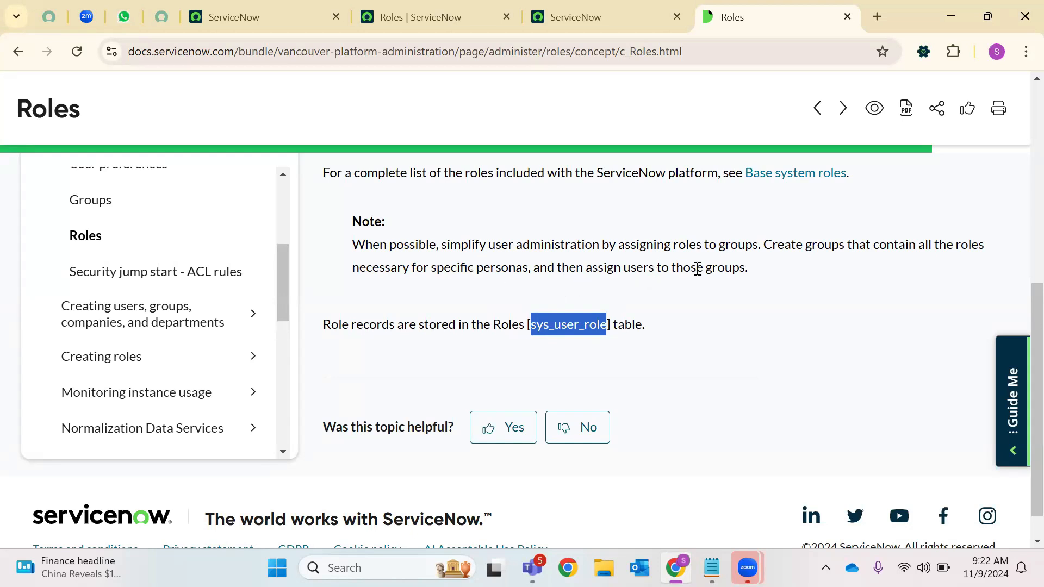
click(847, 17)
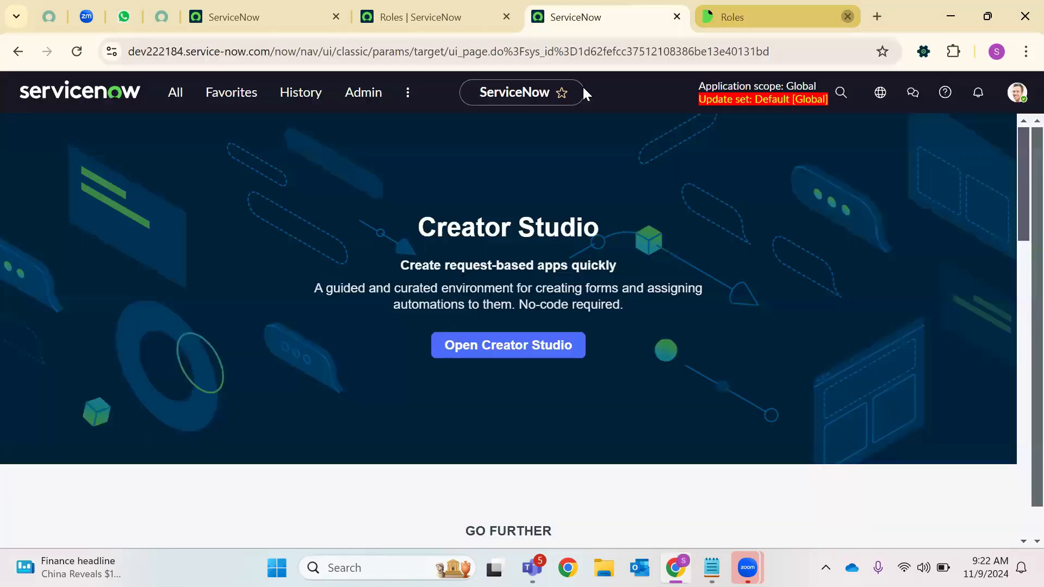
click(511, 6)
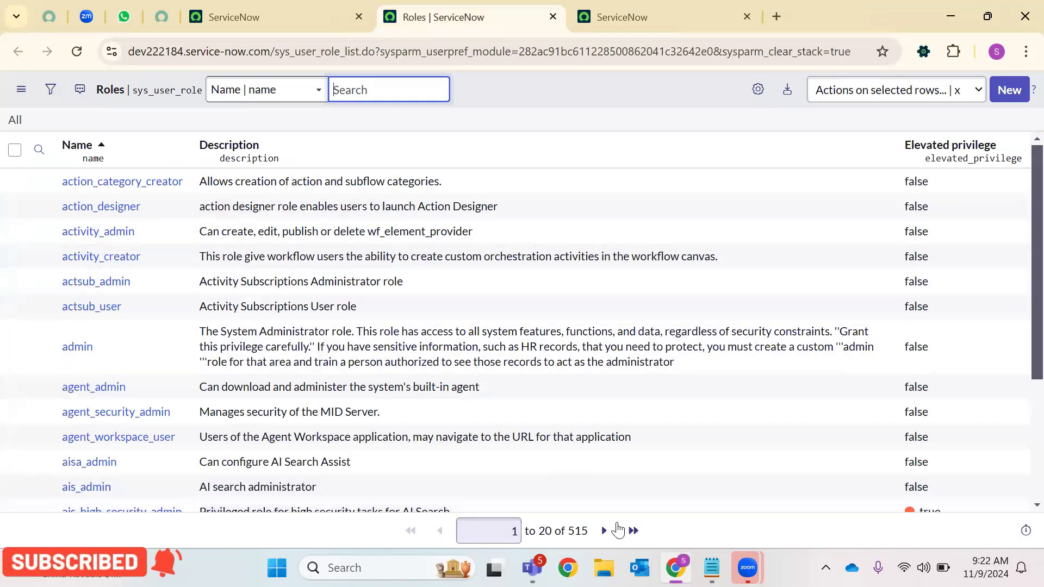
Review the Roles list's 515-record total and the admin role's description
drag(569, 532, 593, 537)
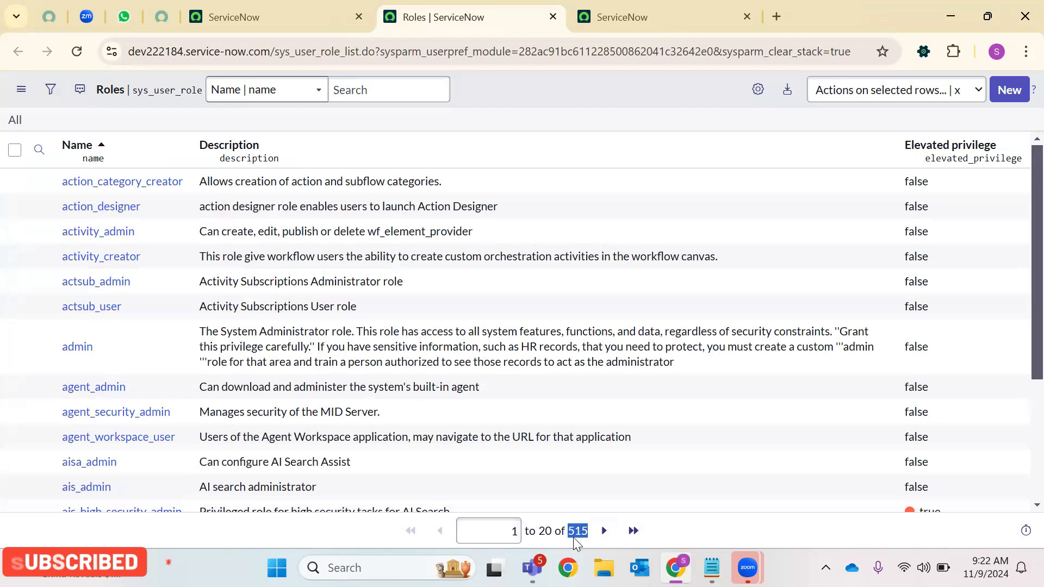
scroll(180, 381, down, 2)
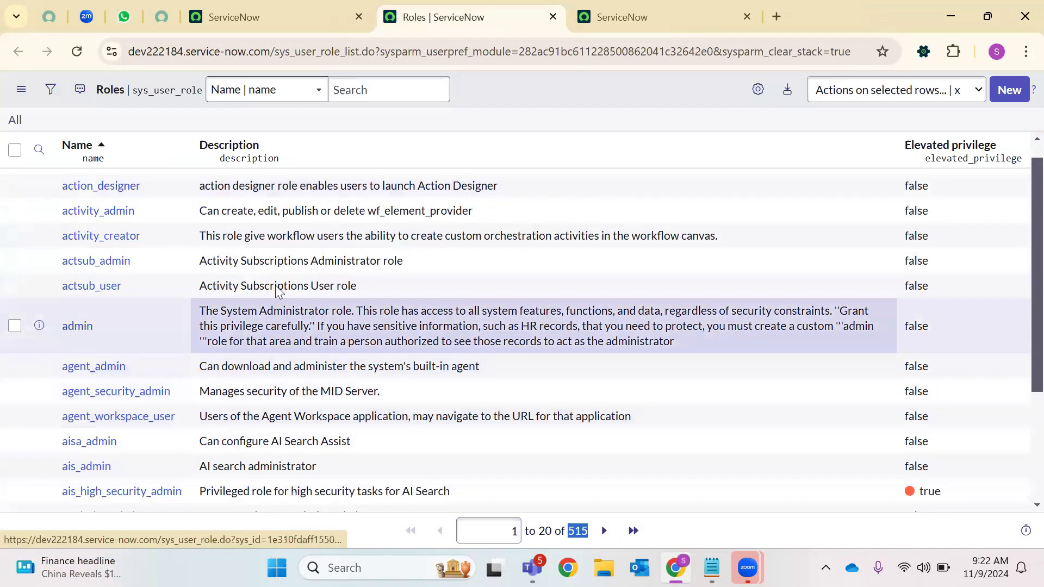
drag(201, 251, 465, 264)
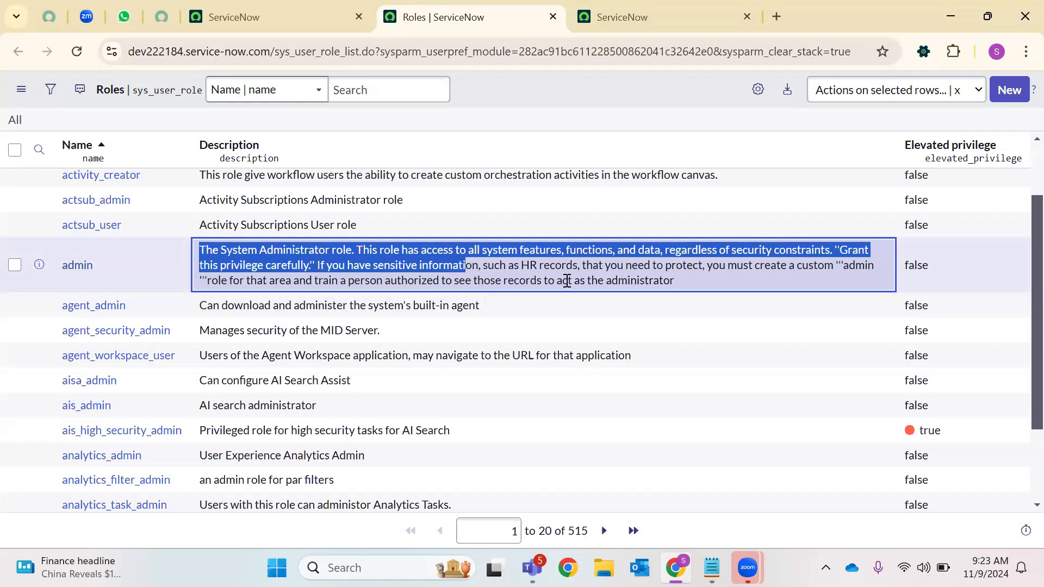
drag(675, 281, 199, 249)
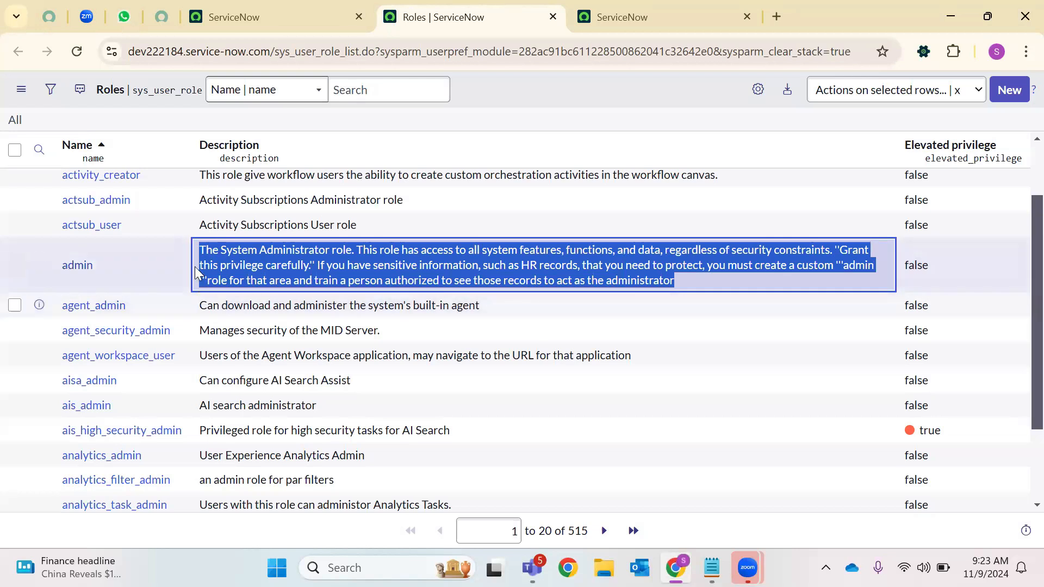
scroll(162, 248, up, 2)
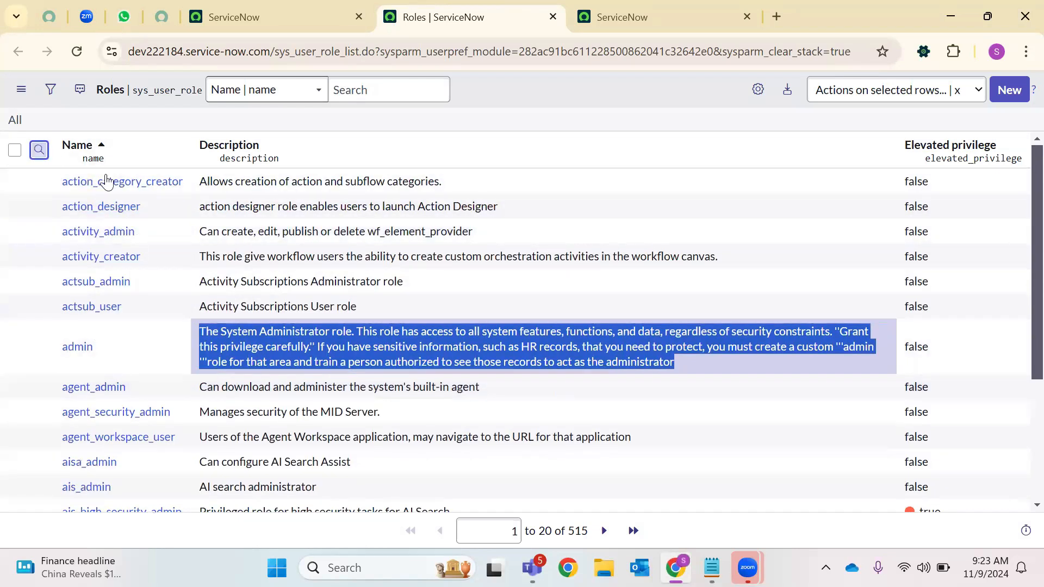
Show the column search fields and start typing ITIL in the Name search box
key(Return)
click(138, 188)
text(ITIL)
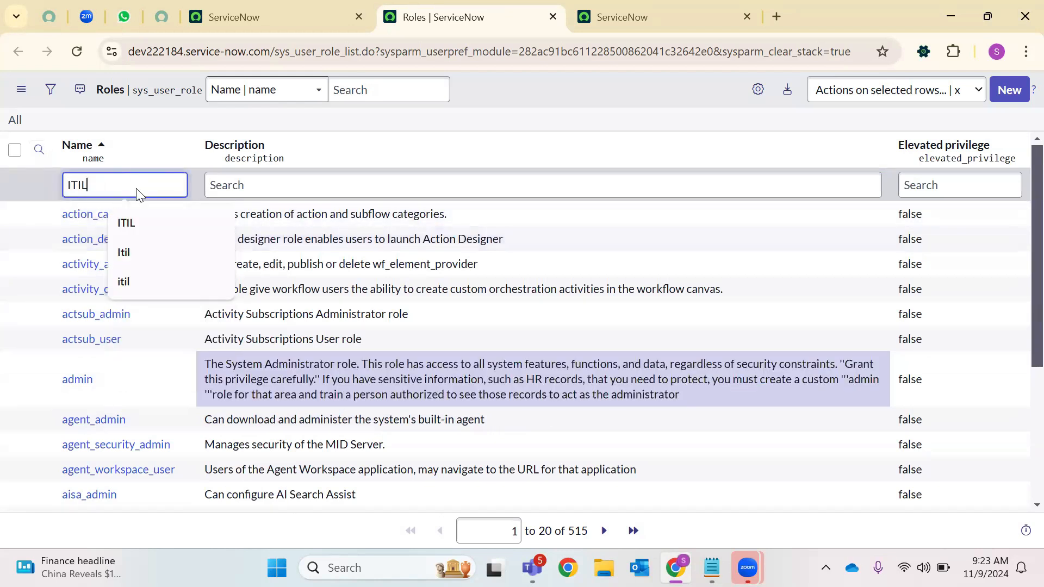
key(Return)
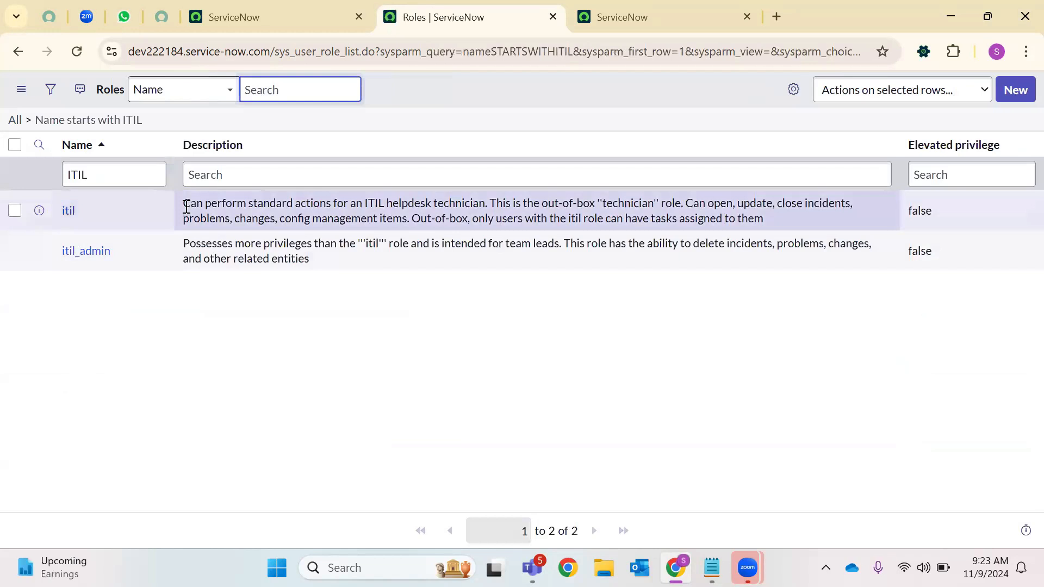
drag(184, 214, 375, 231)
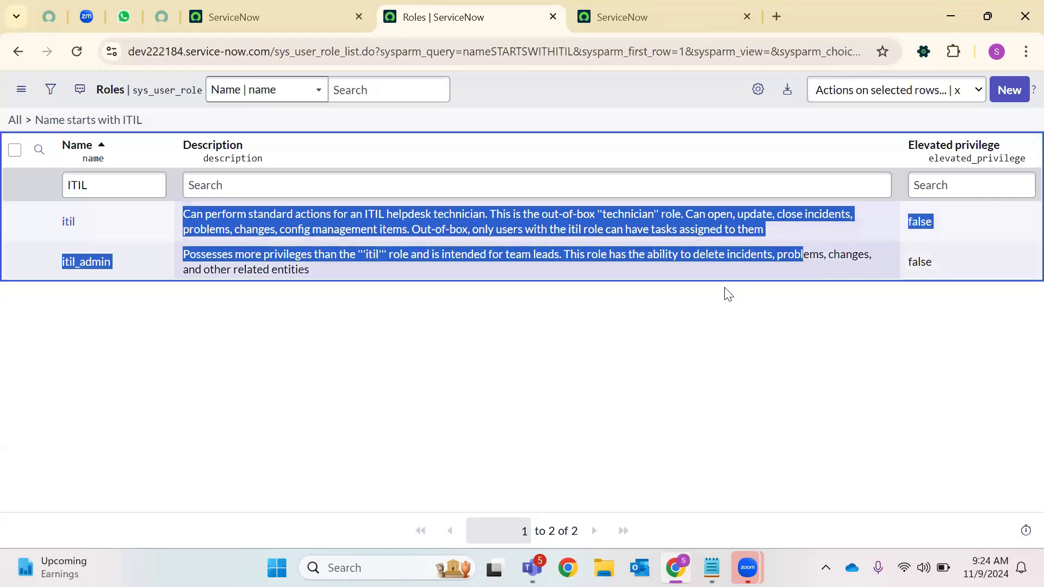
double_click(261, 230)
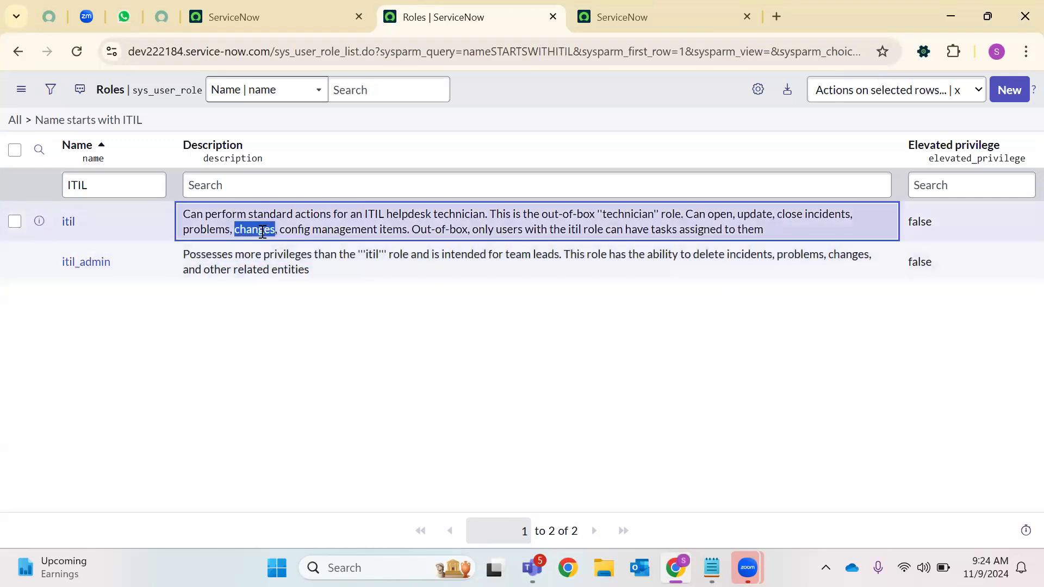
triple_click(358, 232)
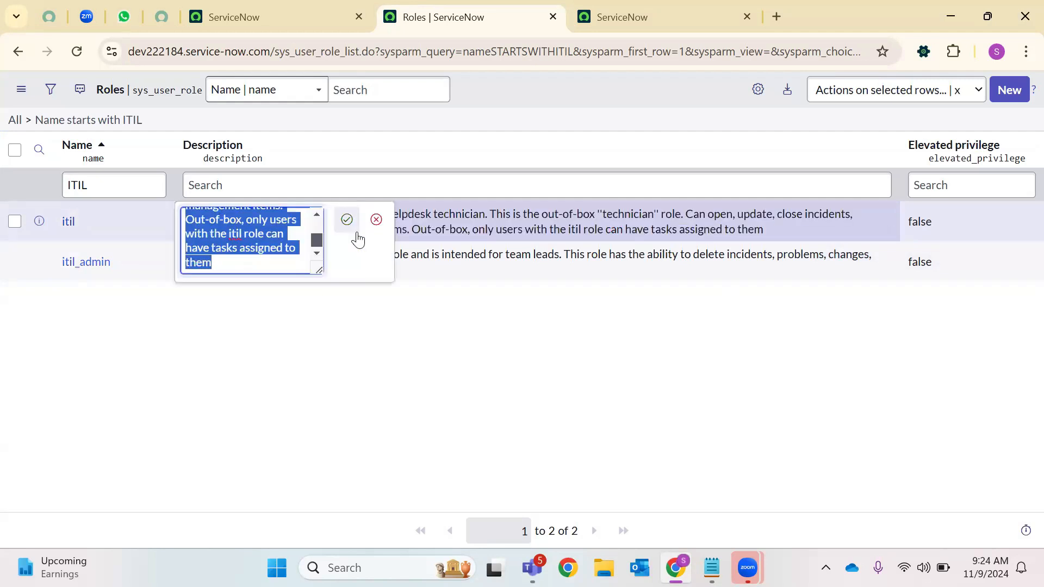
click(376, 219)
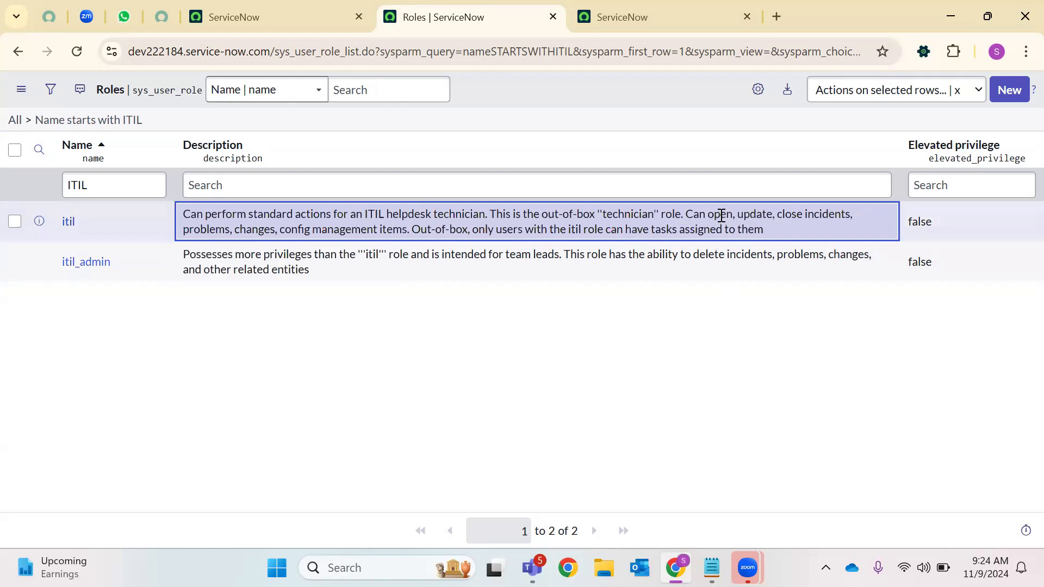
double_click(721, 216)
double_click(741, 209)
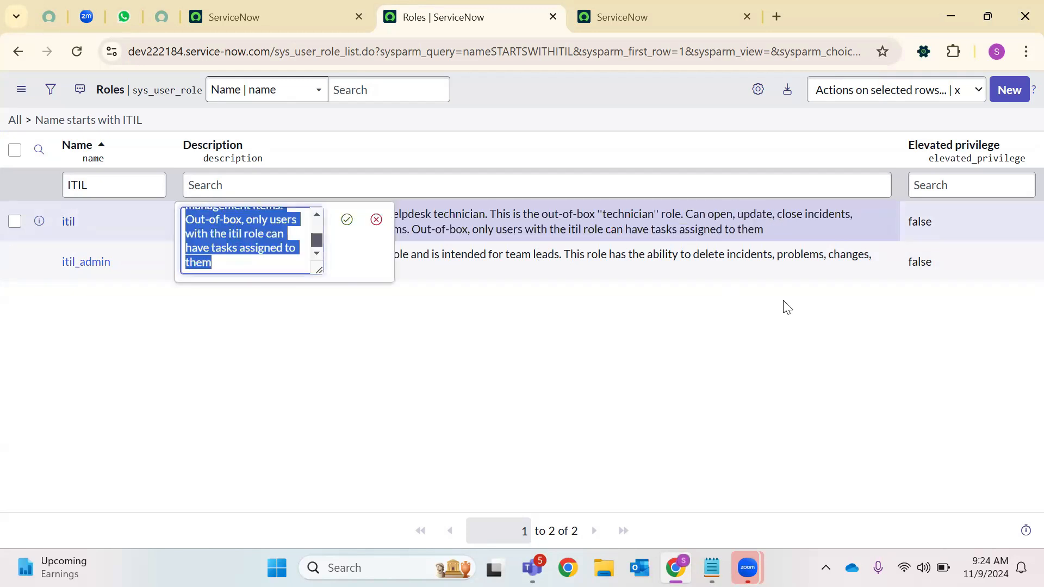
click(743, 310)
click(376, 222)
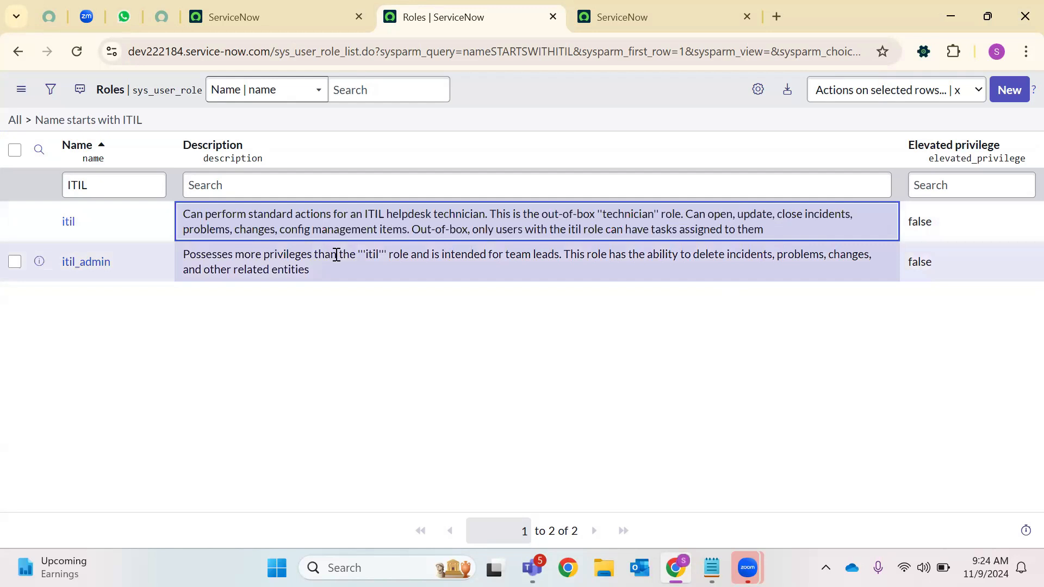
drag(764, 229, 165, 216)
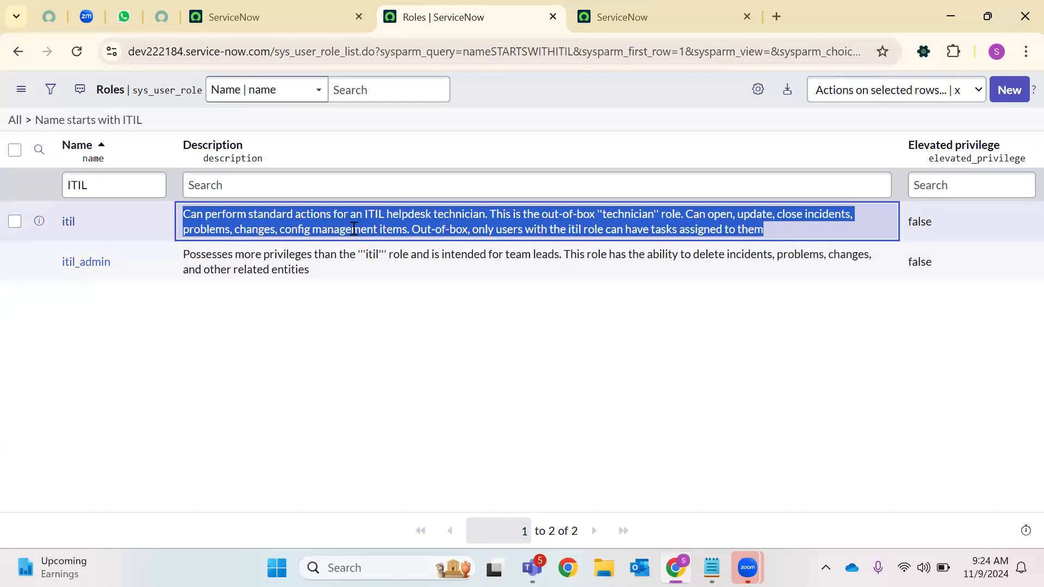
drag(120, 218, 39, 225)
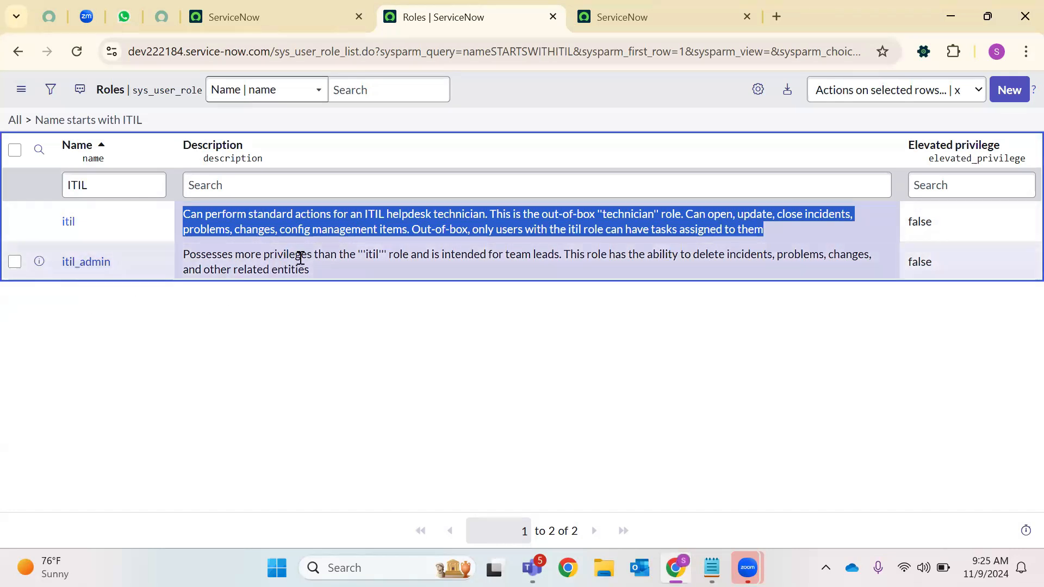
double_click(370, 257)
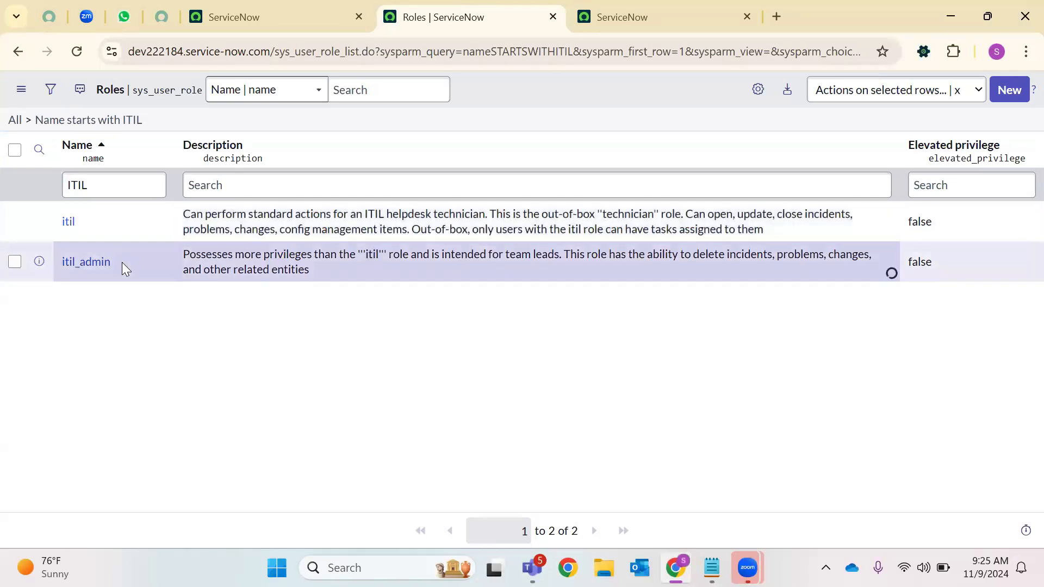
click(376, 259)
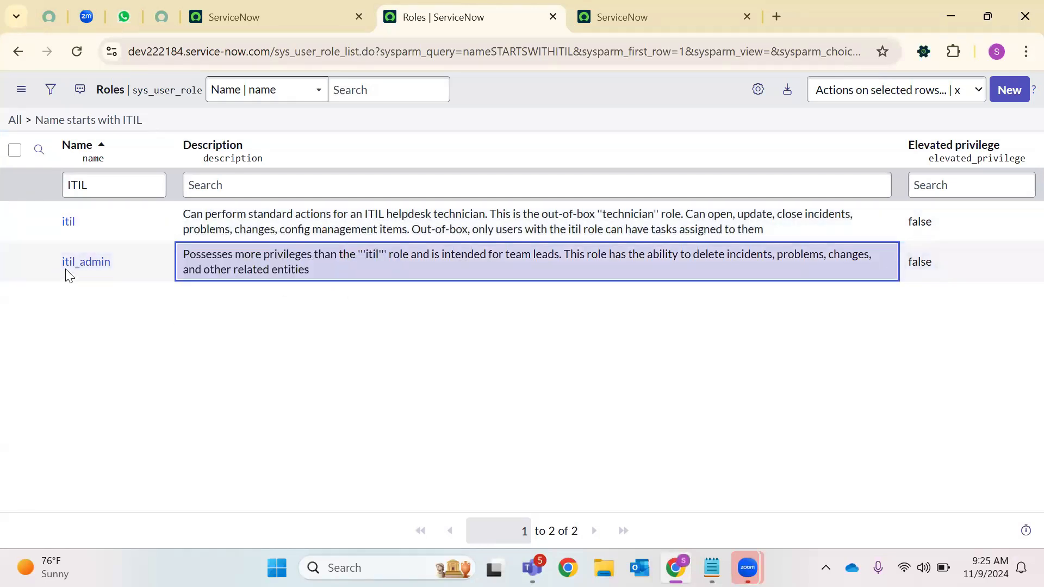
double_click(89, 261)
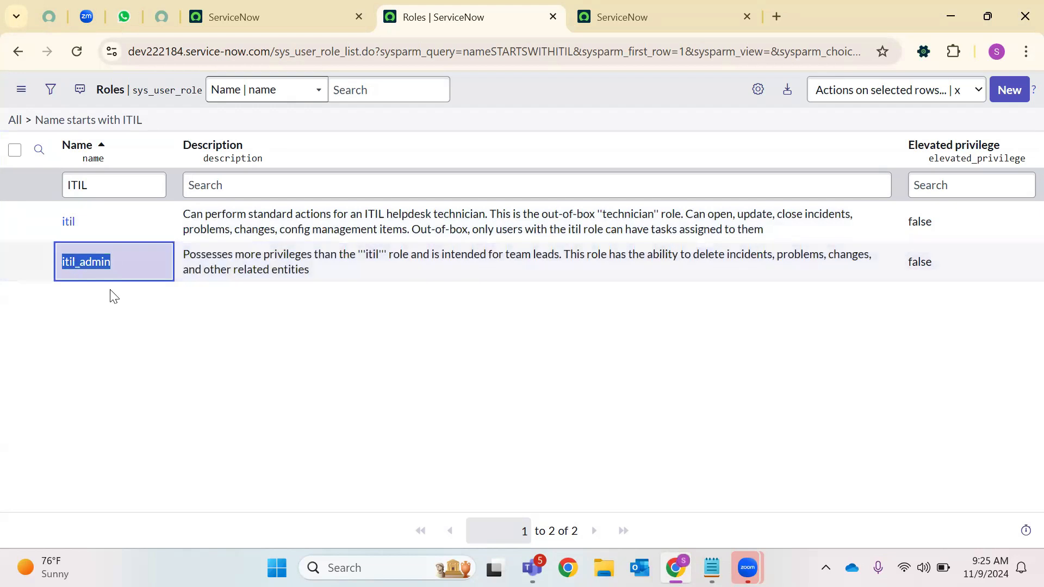
double_click(62, 222)
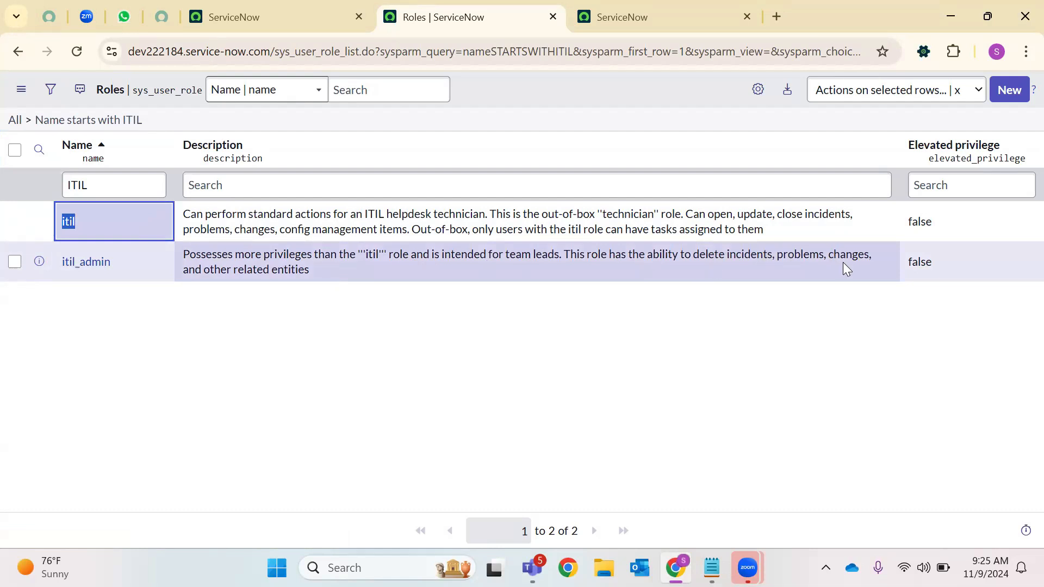
click(205, 265)
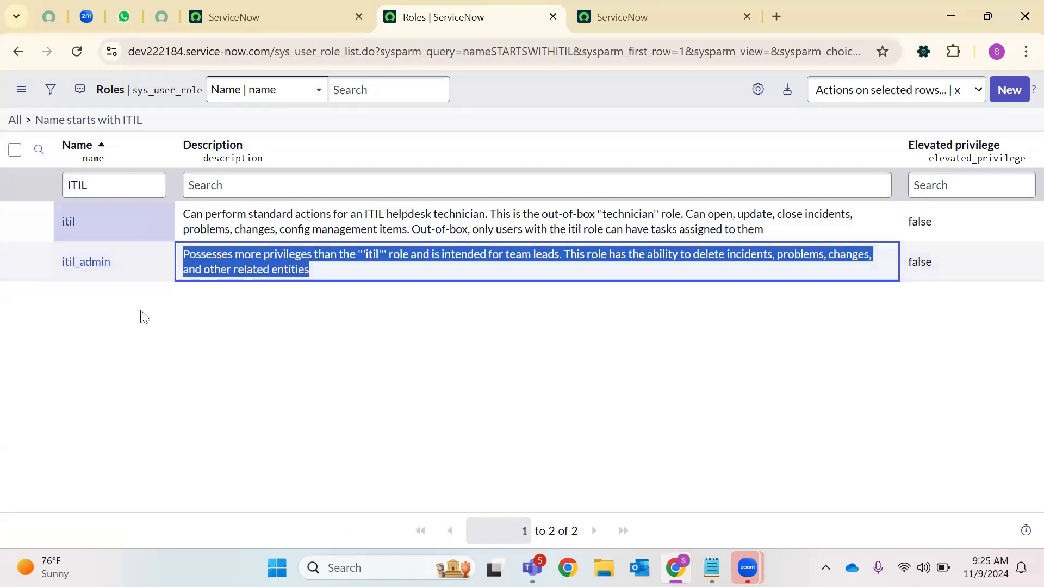
click(129, 269)
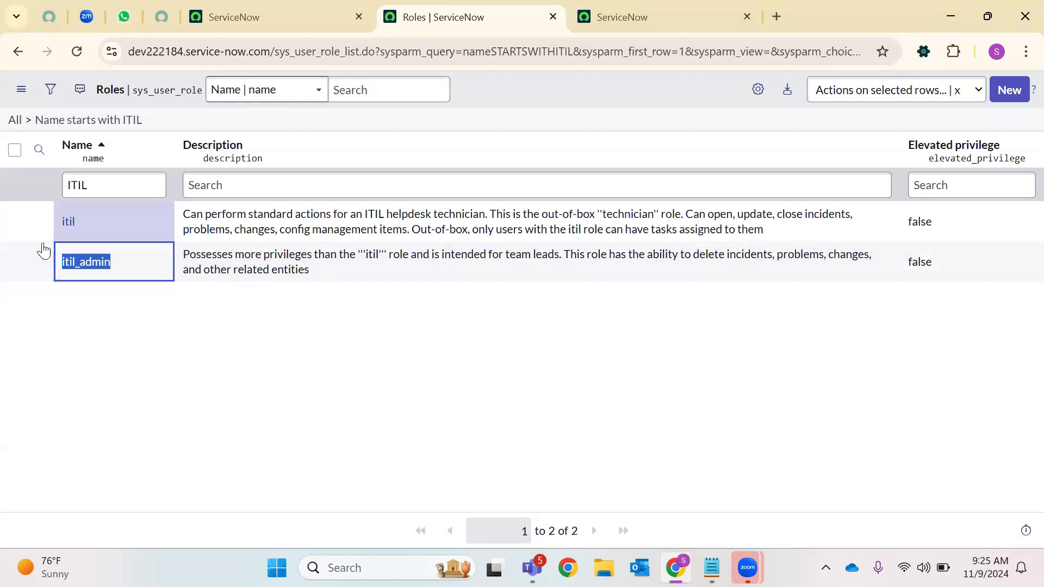
Try Name searches for 'self service' and then 'end user' on the Roles list
double_click(98, 196)
text(s)
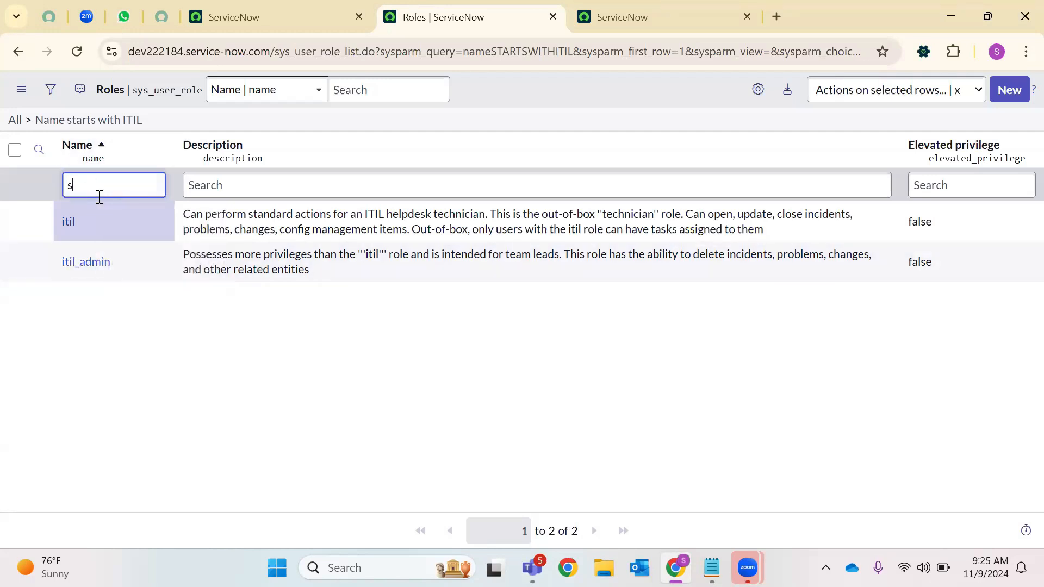
text(elf service)
key(Return)
triple_click(212, 176)
text(end user)
key(Return)
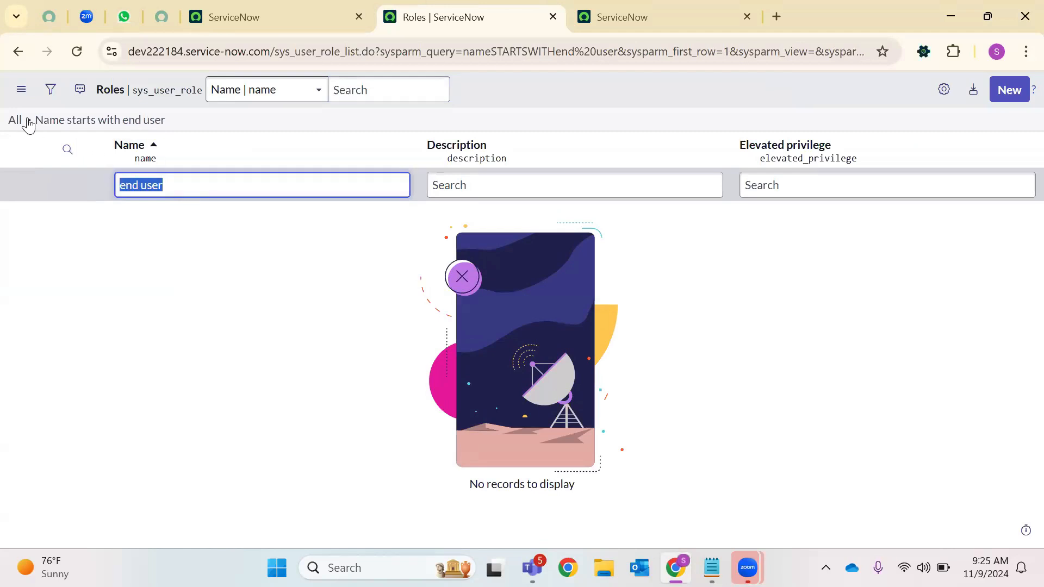
Clear the filter and search role names for *ess, narrowing the list to 16 roles
click(27, 121)
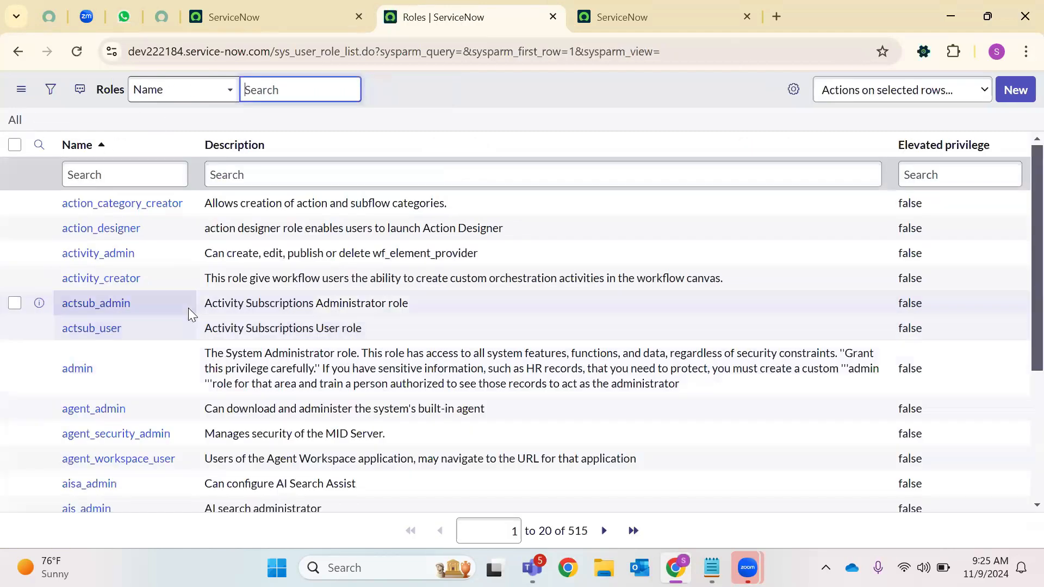
scroll(188, 307, down, 4)
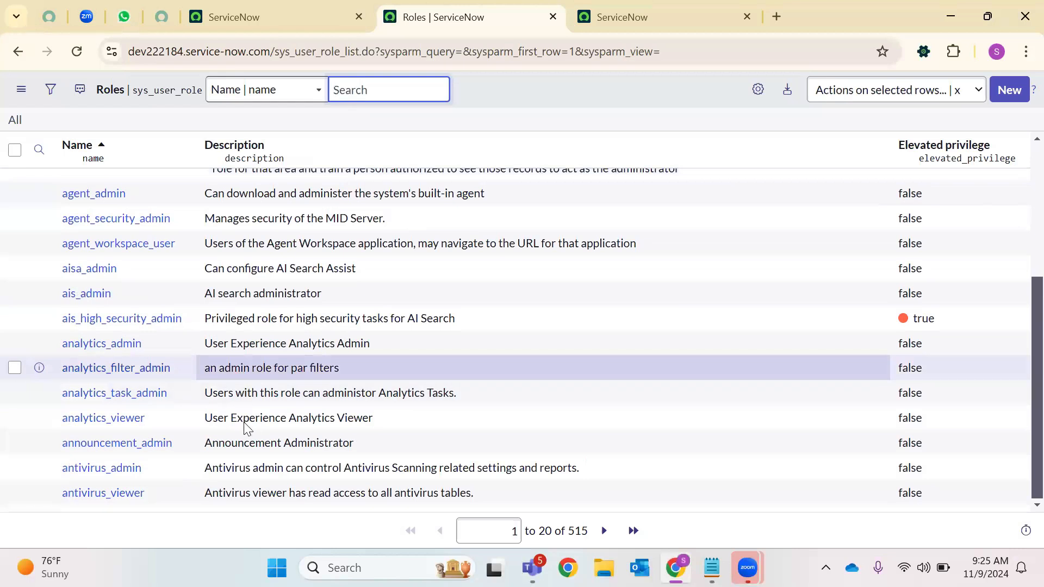
scroll(163, 289, up, 4)
click(124, 185)
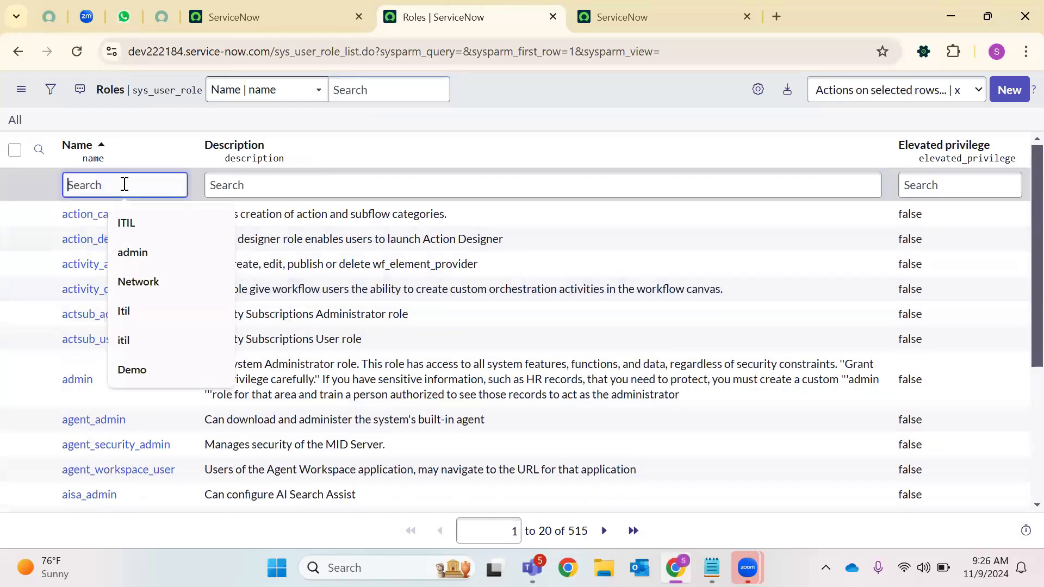
text(*ess)
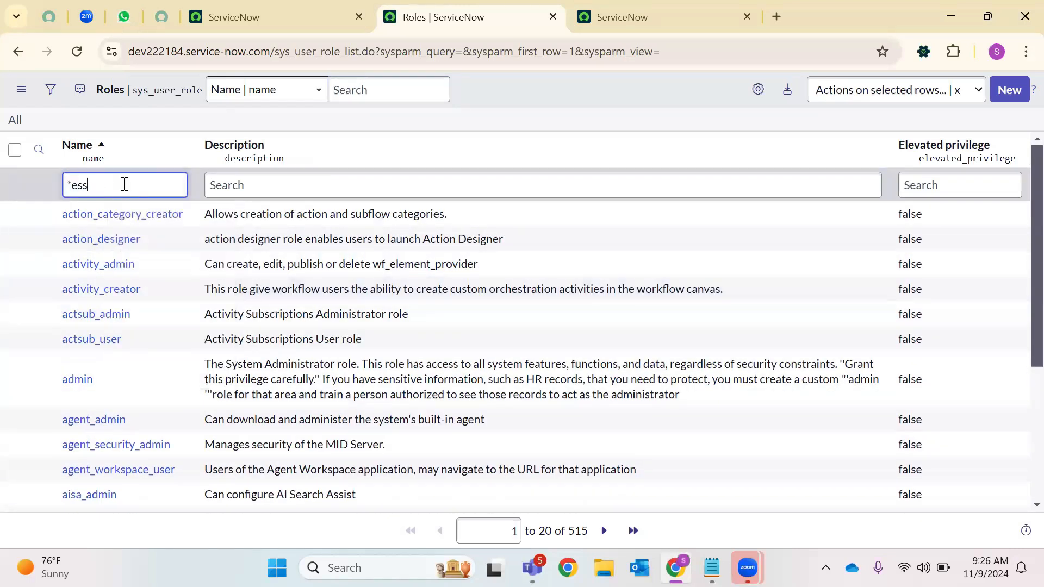
key(Return)
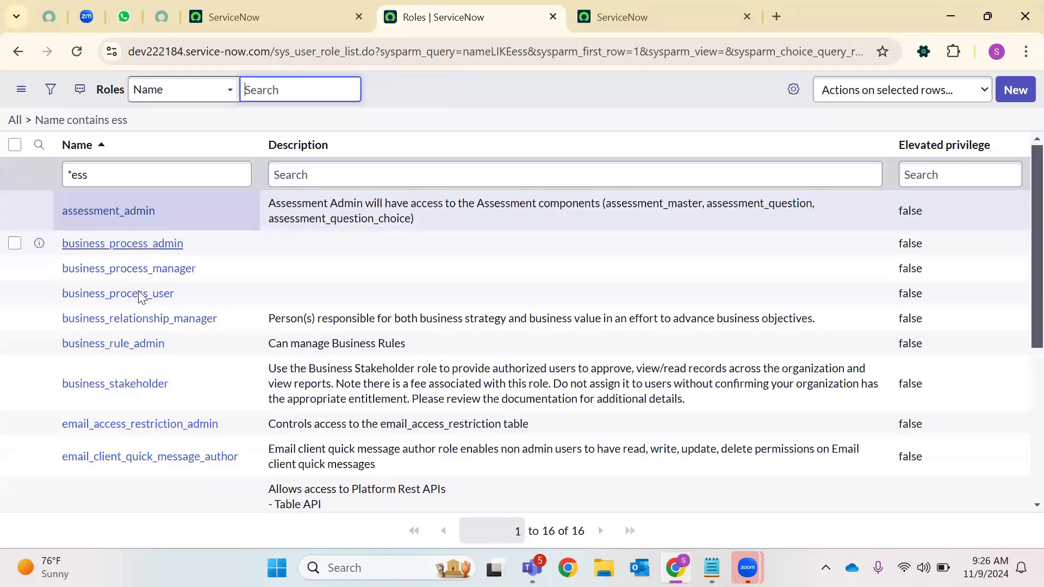
scroll(138, 282, down, 4)
scroll(123, 179, up, 4)
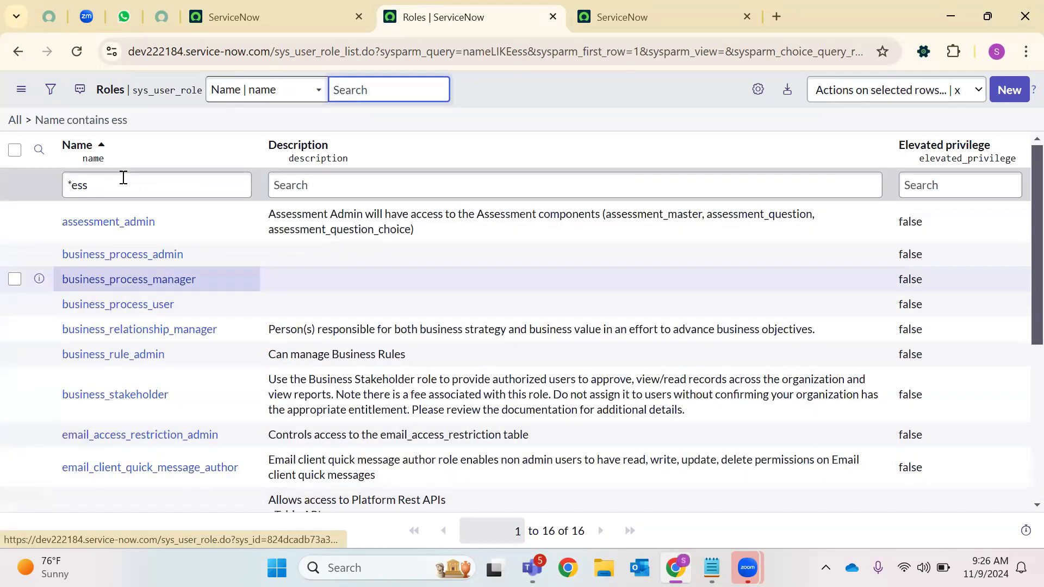
key(BackSpace)
key(BackSpace)
key(BackSpace)
key(BackSpace)
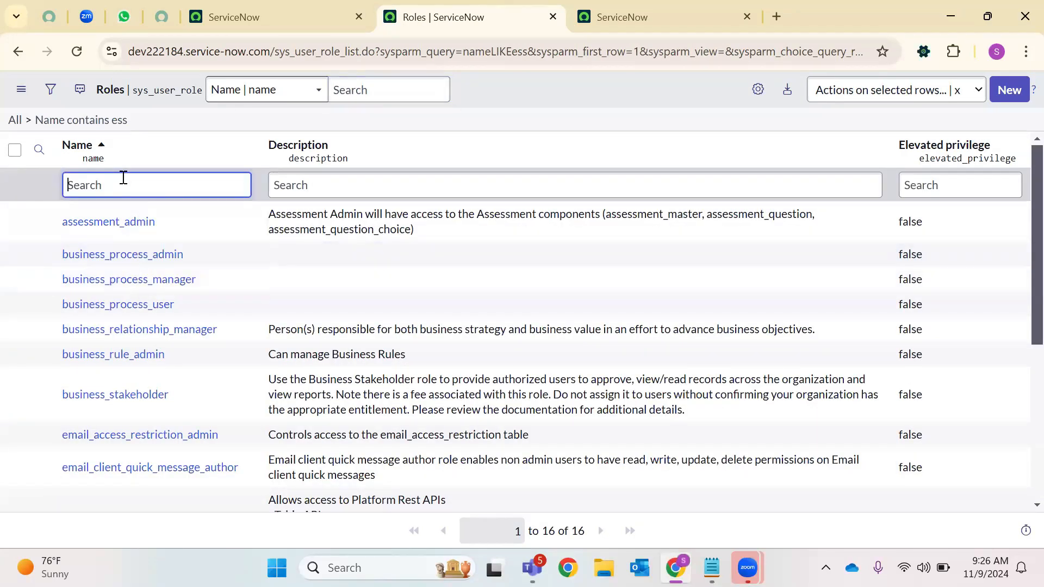
Replace the name filter with the condition 'Includes roles is empty' so all 515 roles are listed
click(51, 90)
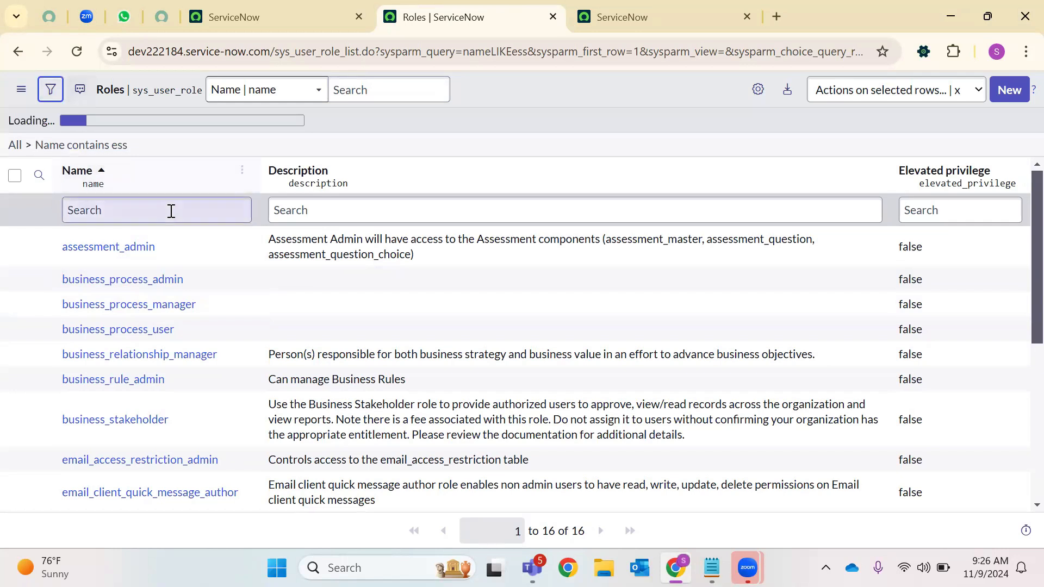
click(169, 219)
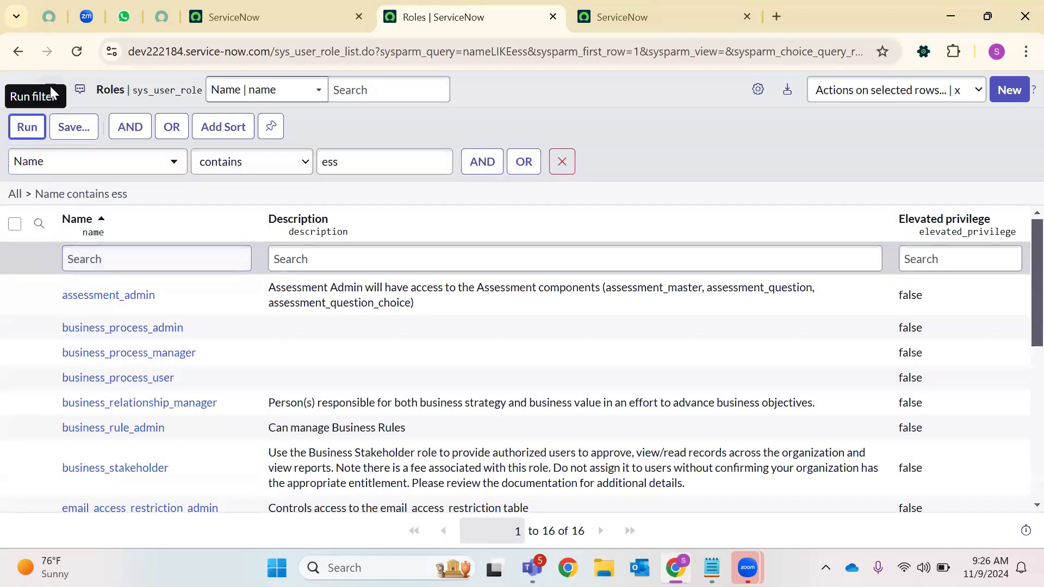
click(48, 162)
text(u)
key(BackSpace)
text(ro)
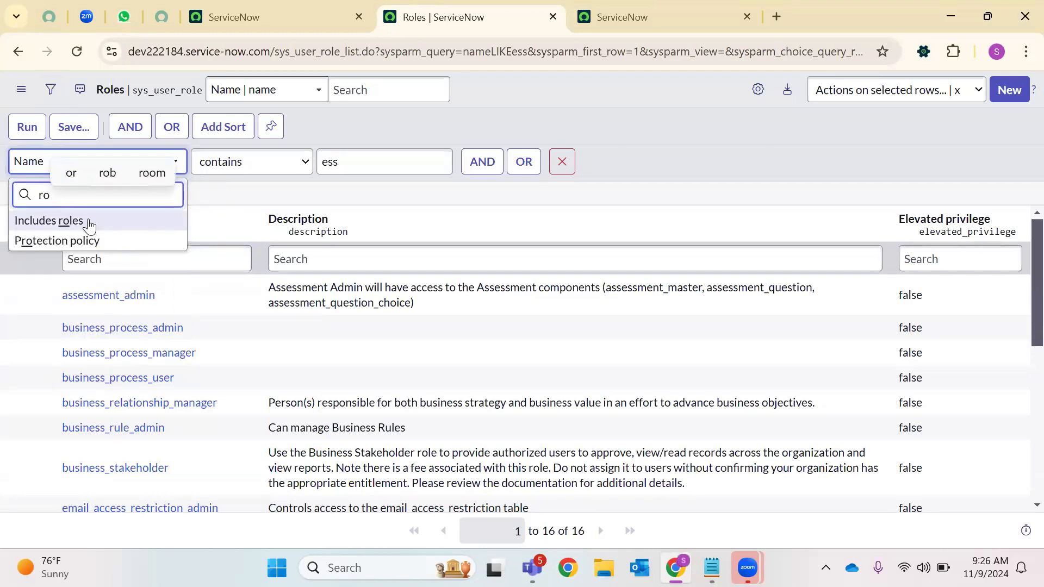
click(64, 220)
click(252, 161)
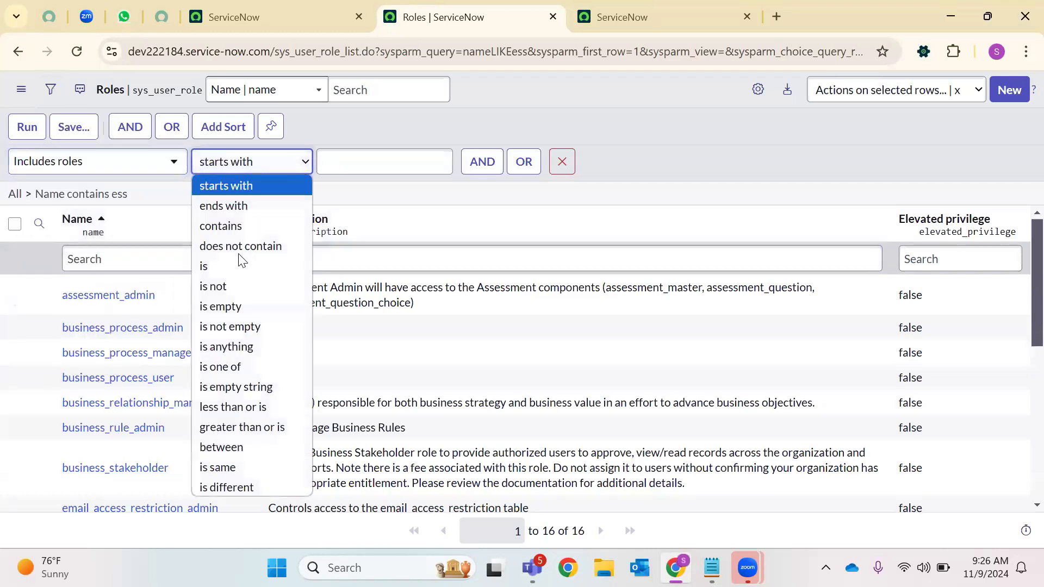
click(220, 306)
click(27, 127)
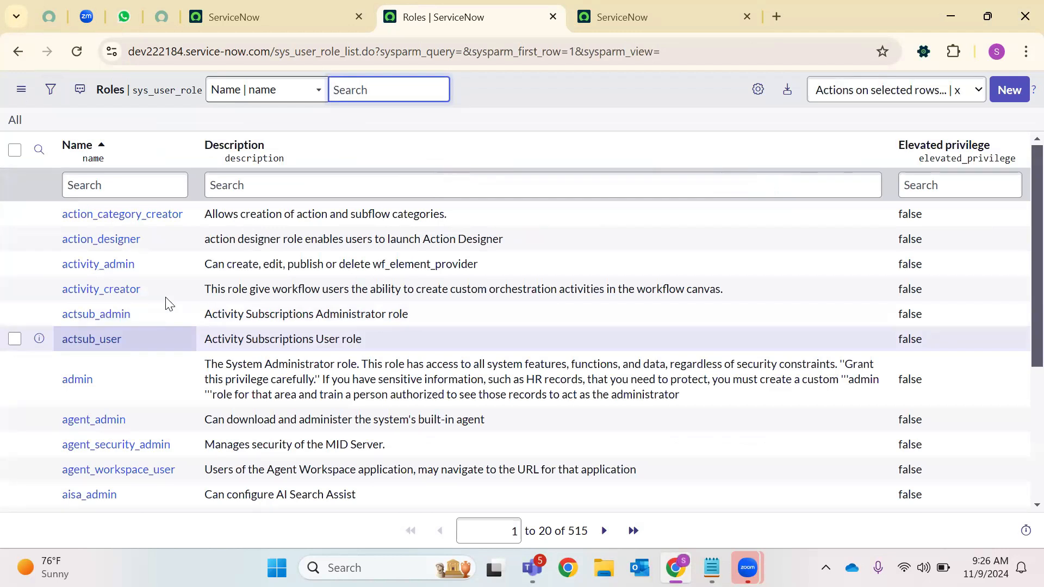
Scroll through the Roles list and start a search in the Name column
scroll(169, 303, down, 4)
scroll(101, 207, up, 4)
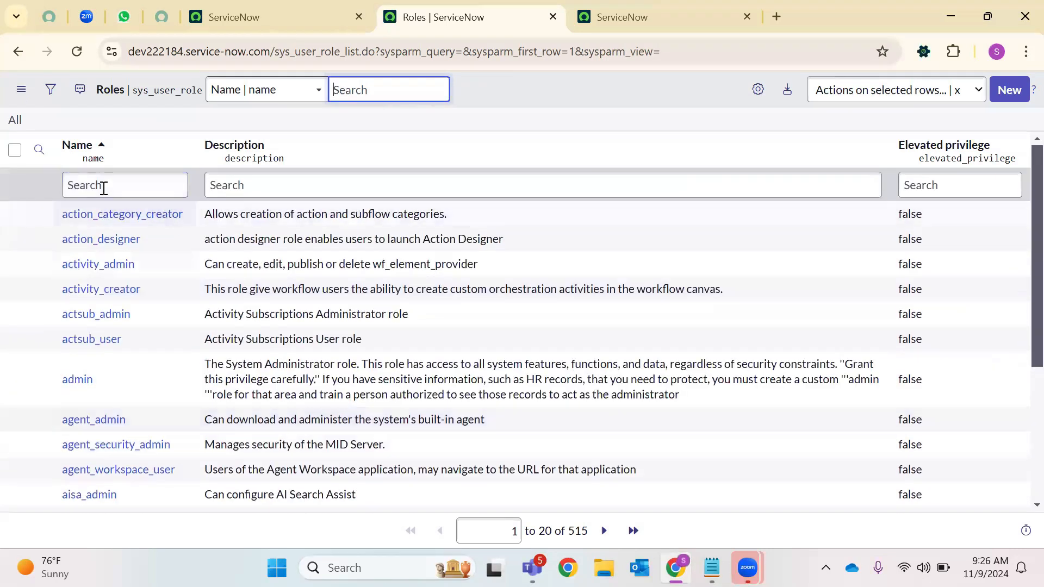
click(104, 186)
Filter roles to names containing 'Business' and highlight business_process_admin and business_rule_admin
text(*Business)
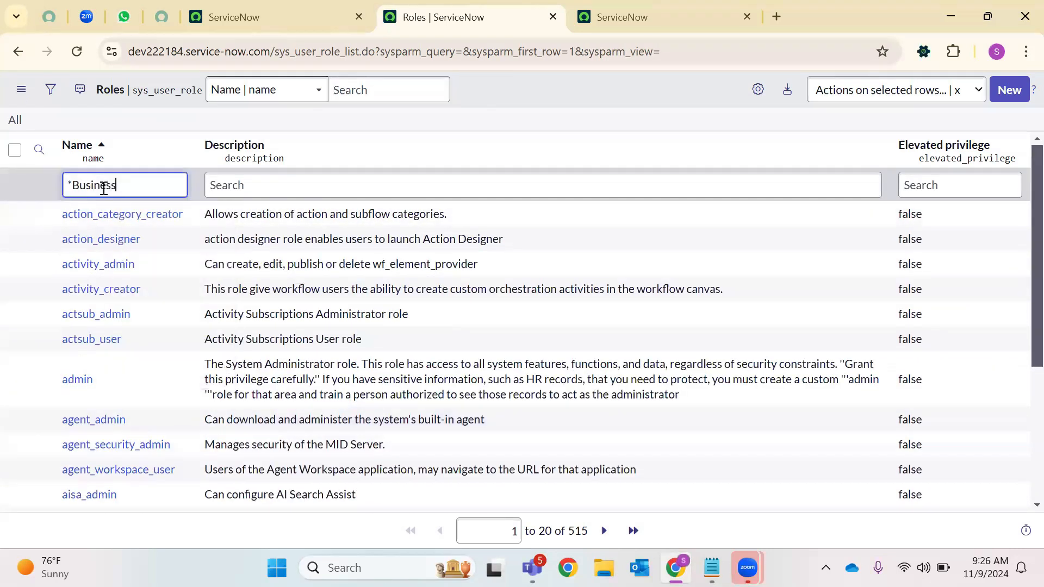
key(Return)
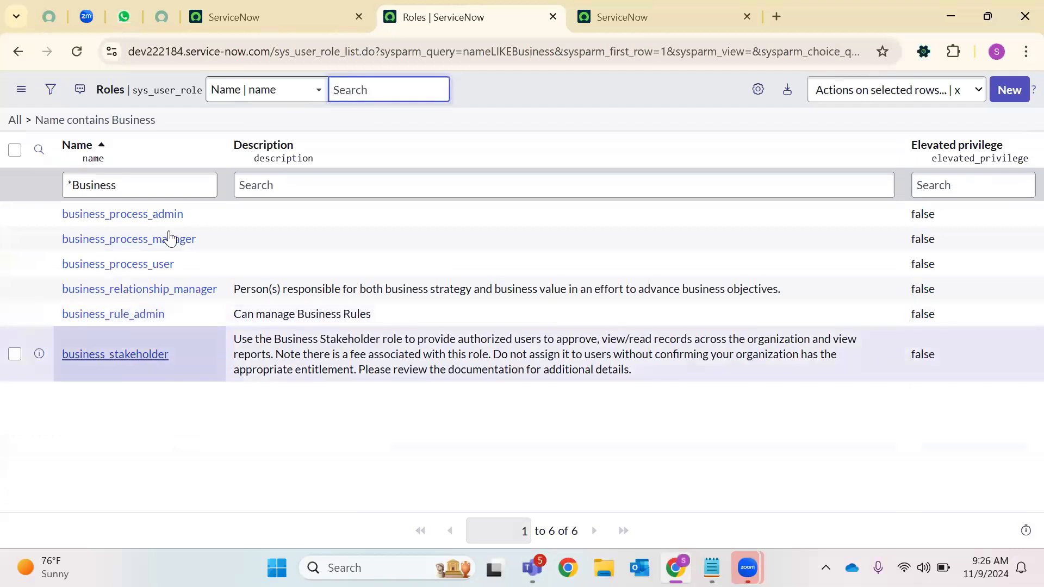
double_click(160, 213)
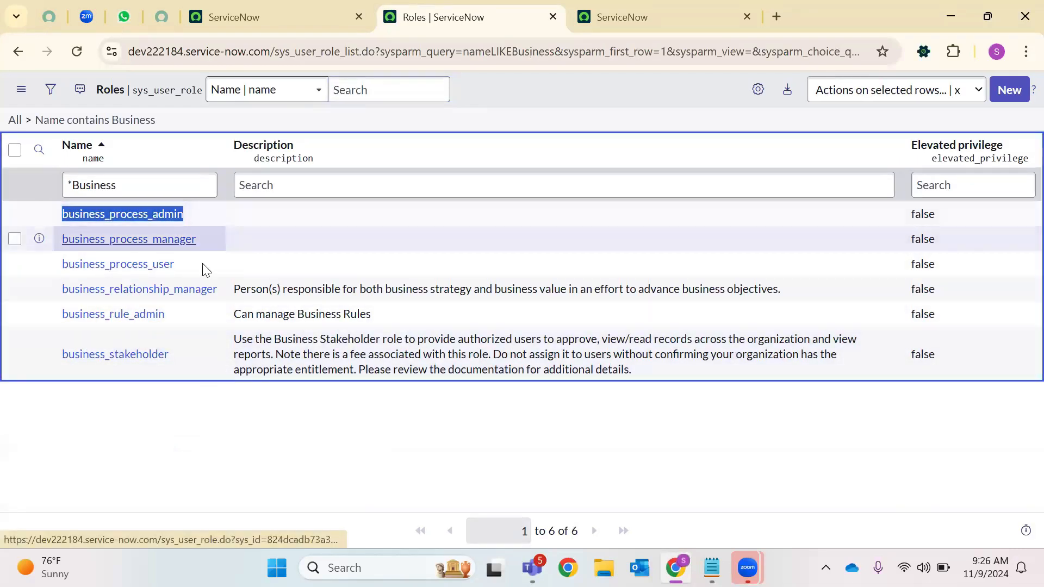
double_click(70, 263)
double_click(102, 314)
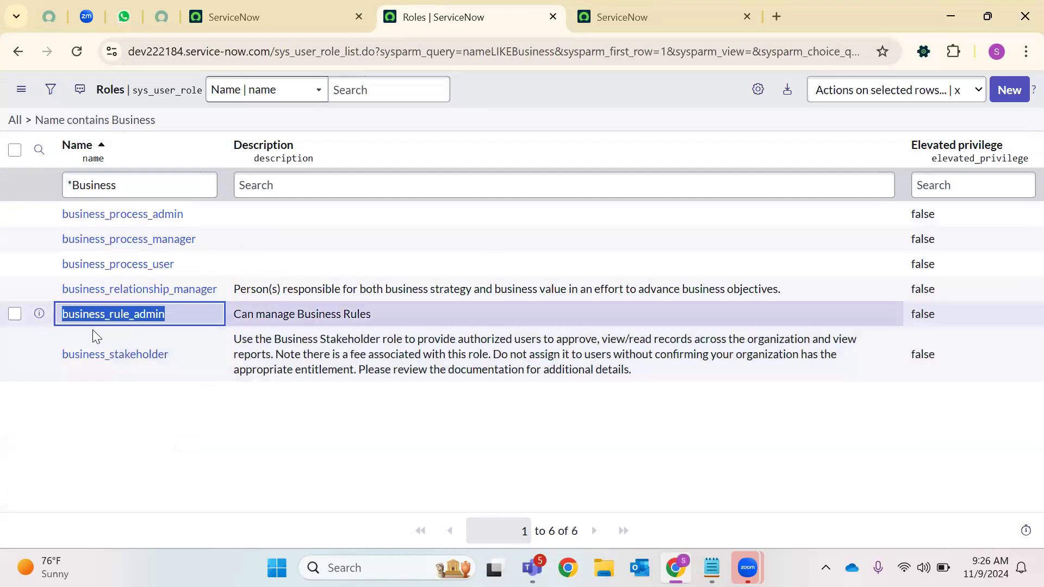
Review the business_rule_admin and business_stakeholder descriptions, then remove the Business filter
drag(372, 314, 258, 308)
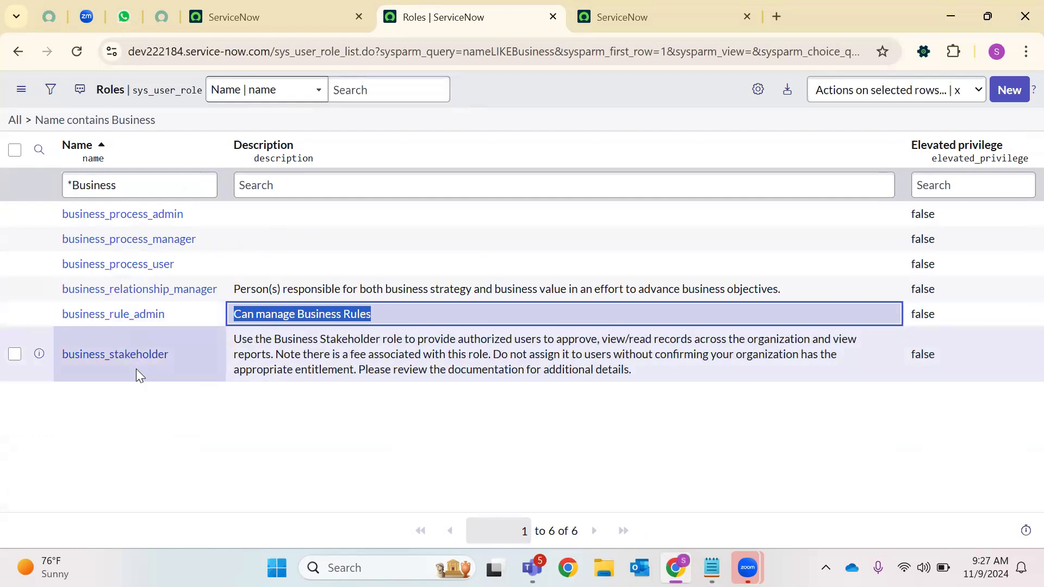
click(88, 359)
double_click(88, 358)
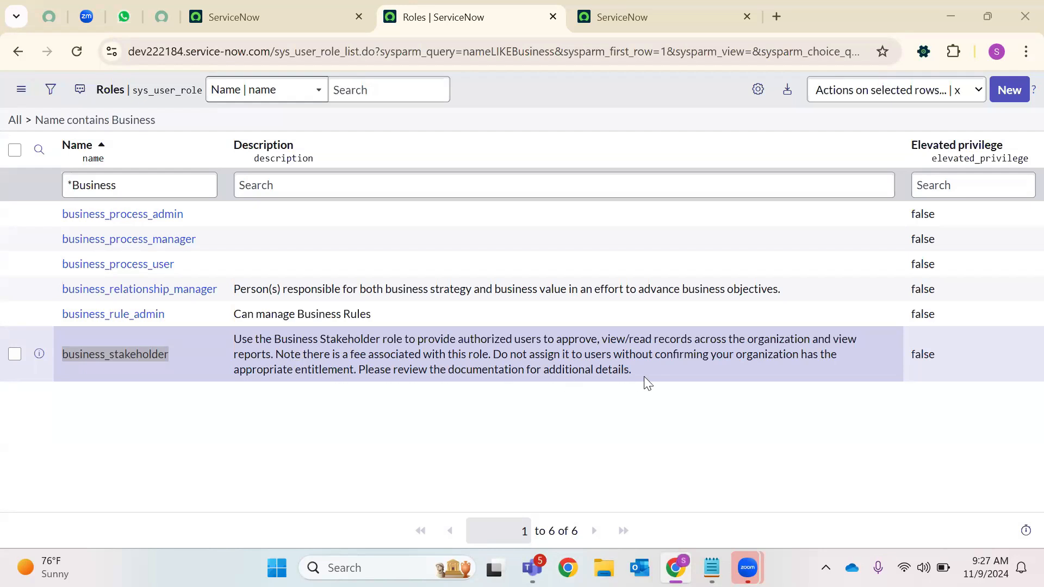
drag(633, 372, 49, 353)
click(92, 426)
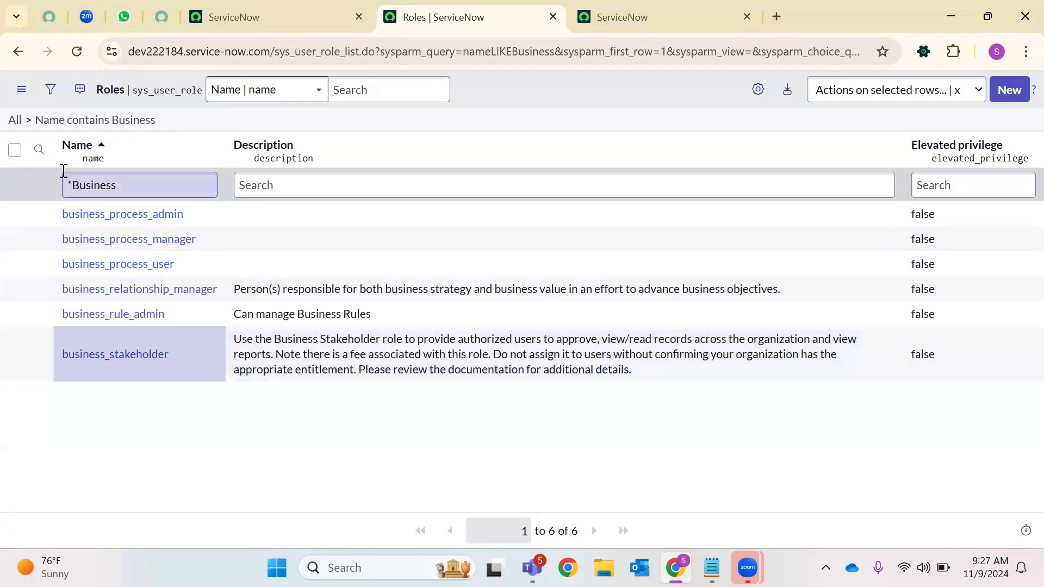
click(25, 127)
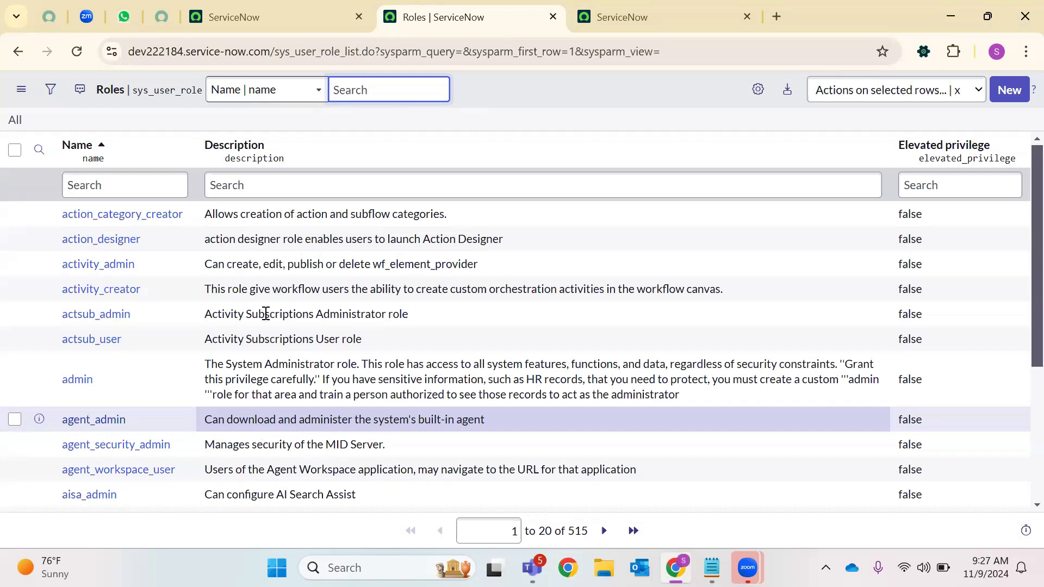
Search the Roles list Name column for 'Impersonate'
scroll(261, 312, down, 4)
scroll(229, 423, up, 4)
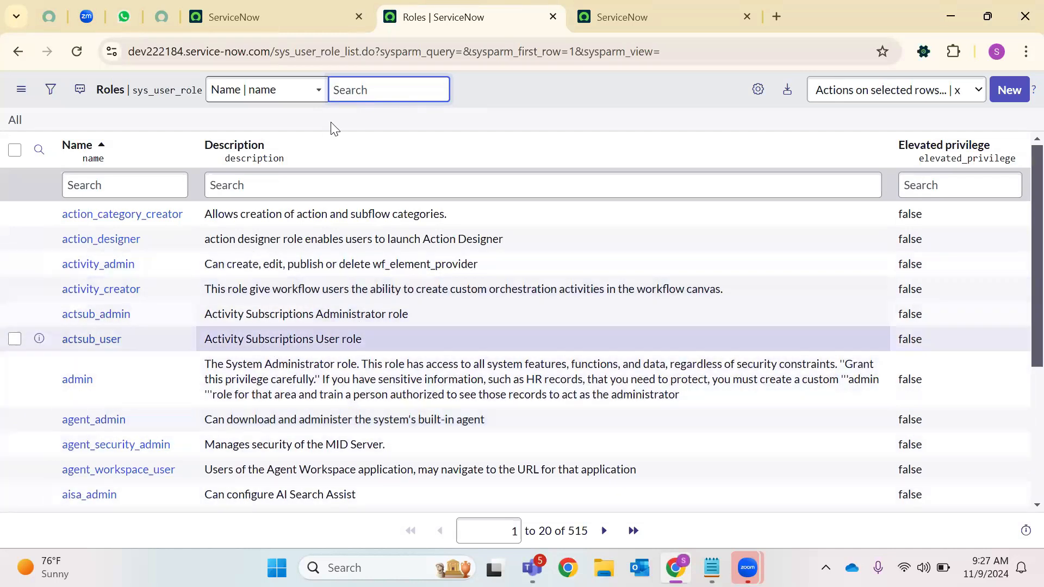
double_click(171, 91)
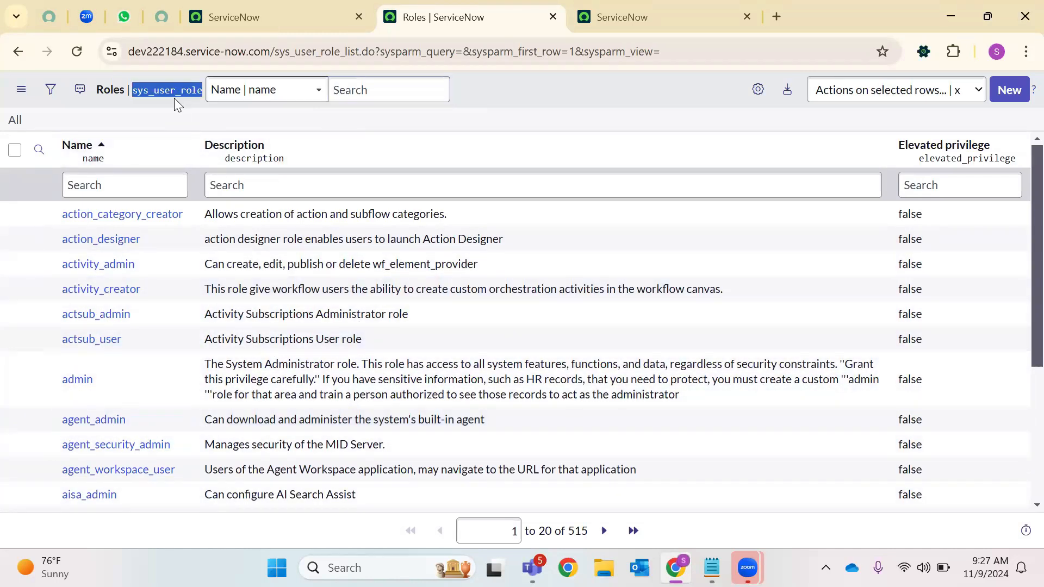
click(140, 175)
text(Im)
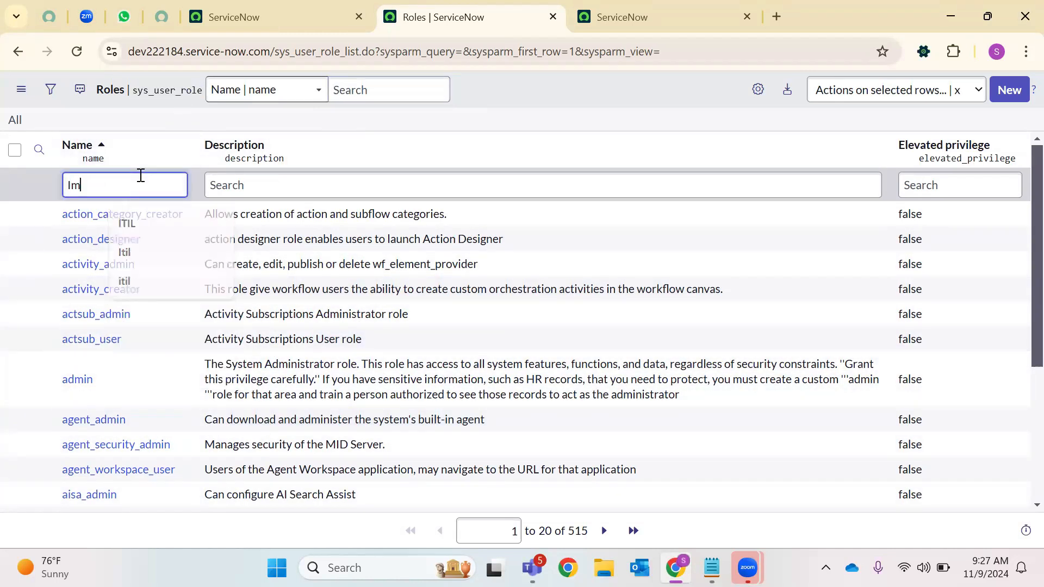
text(personate)
key(Return)
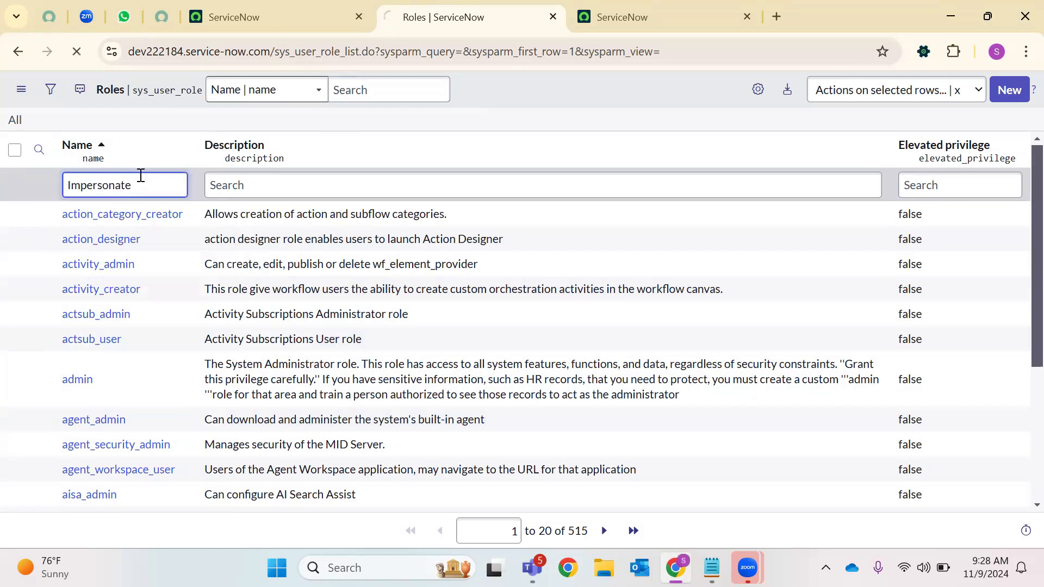
Change the search to 'impersonator', review that role's name and description, then return to Creator Studio
double_click(181, 186)
key(BackSpace)
text(impers)
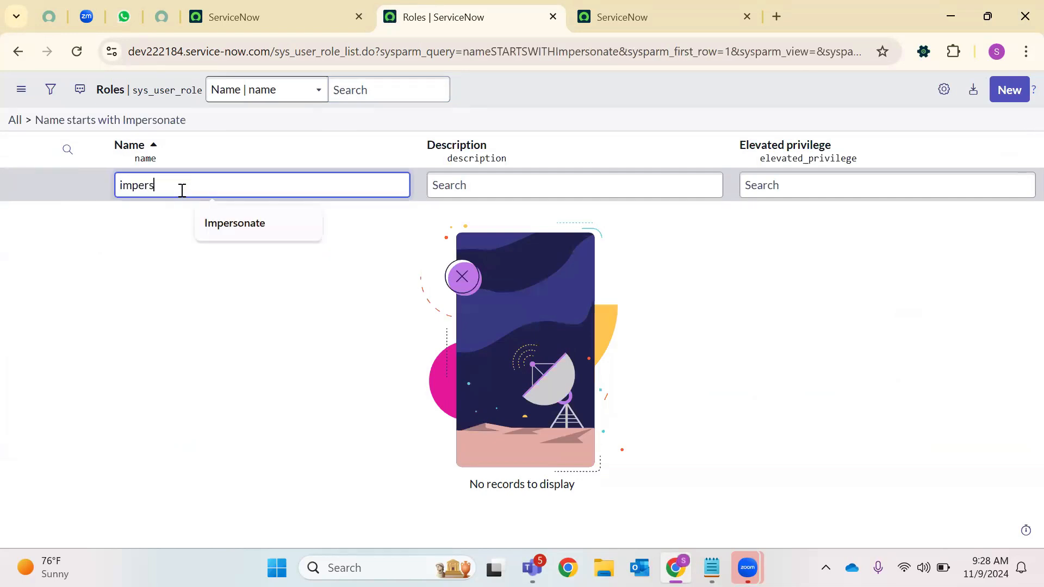
text(onator)
key(Return)
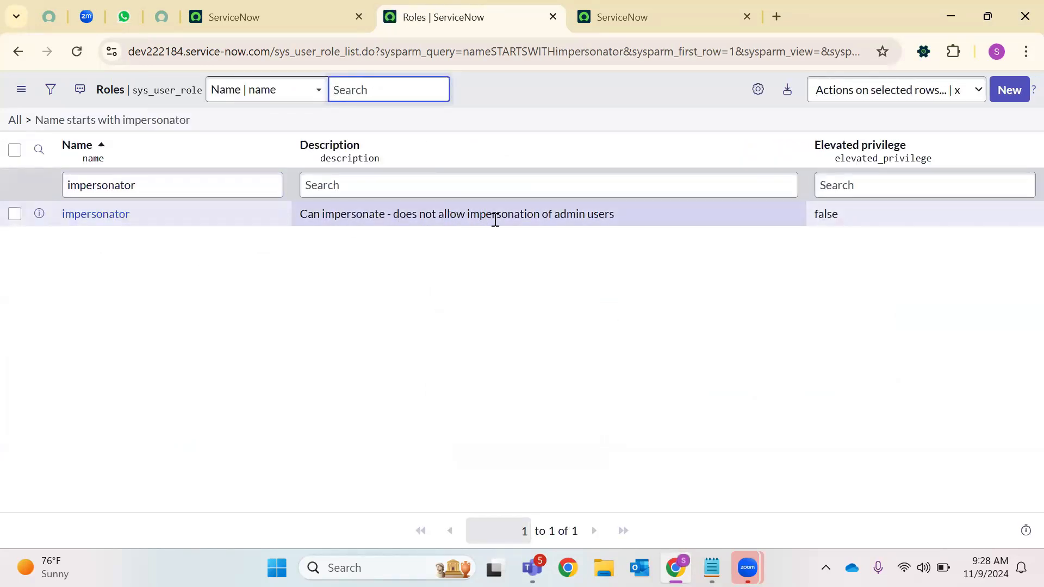
drag(649, 209, 310, 256)
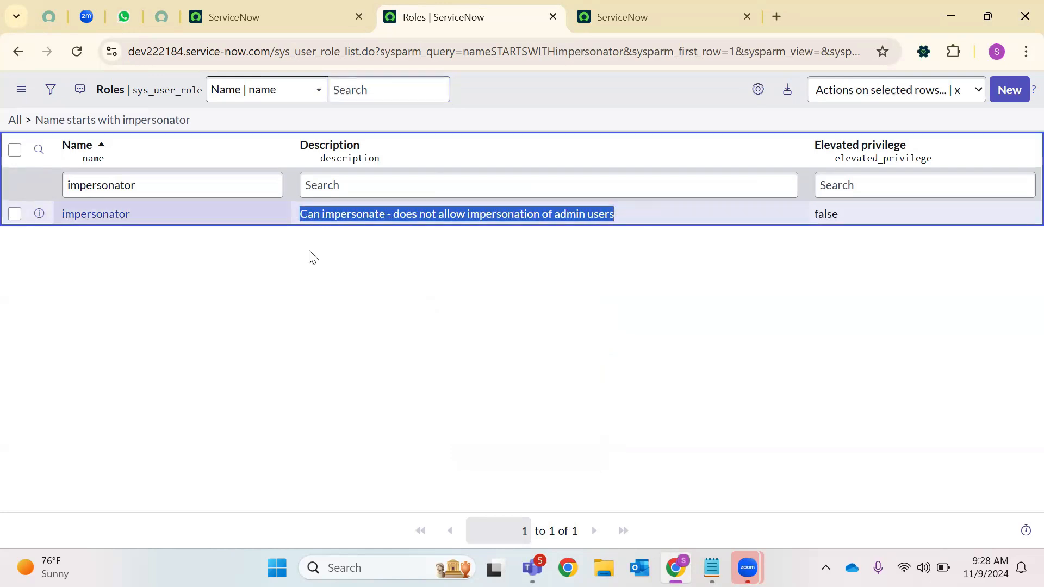
click(310, 258)
drag(40, 209, 76, 235)
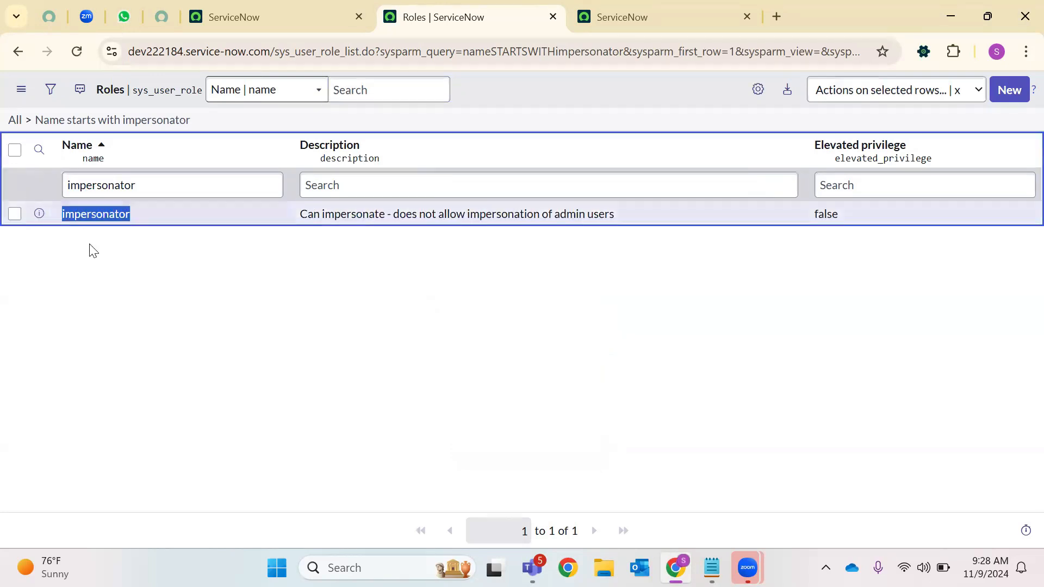
click(196, 8)
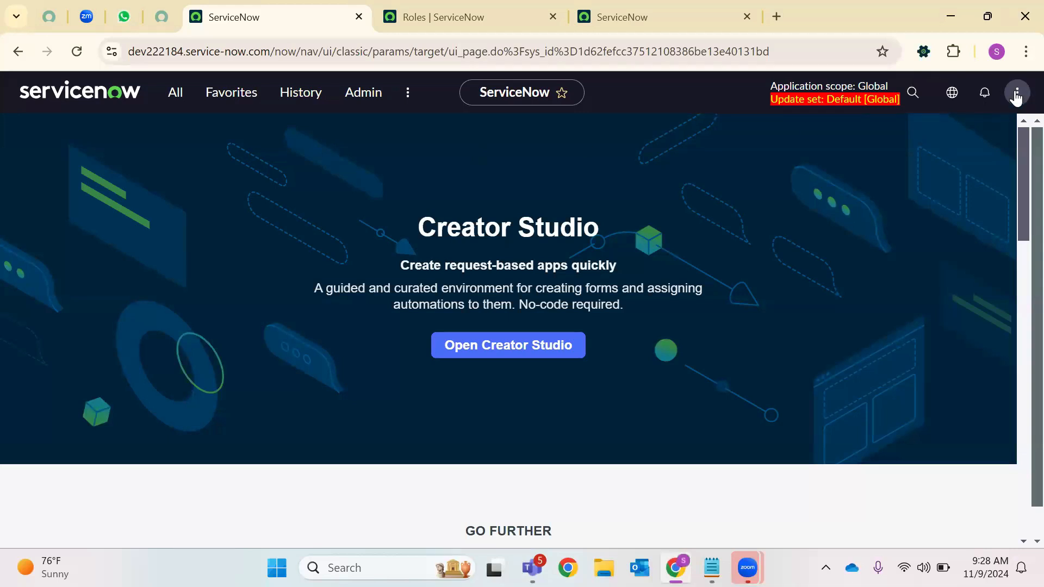
Reload Creator Studio and use the administrator's account menu to reach Impersonate user
click(79, 56)
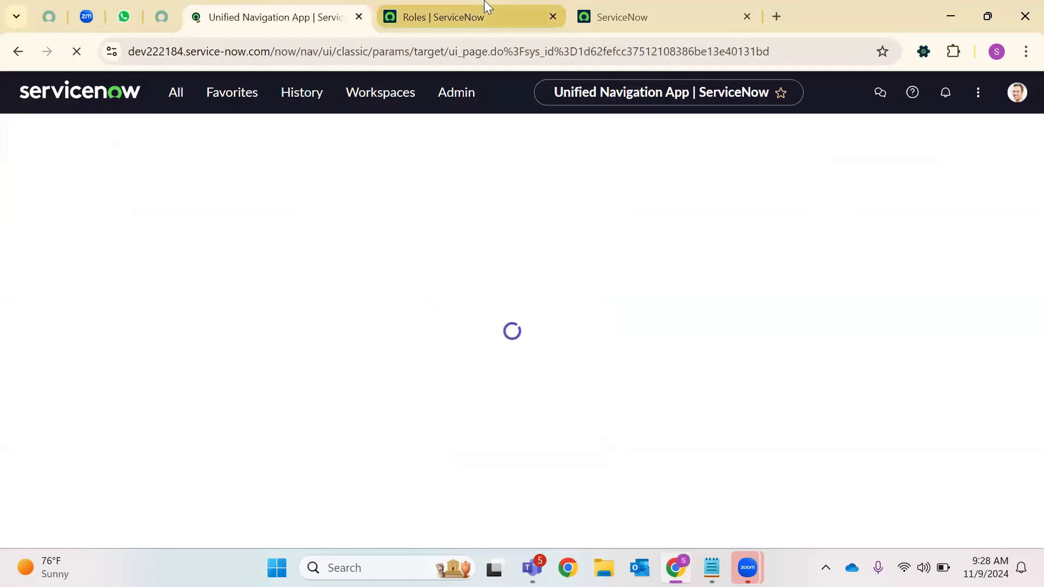
click(483, 8)
click(308, 7)
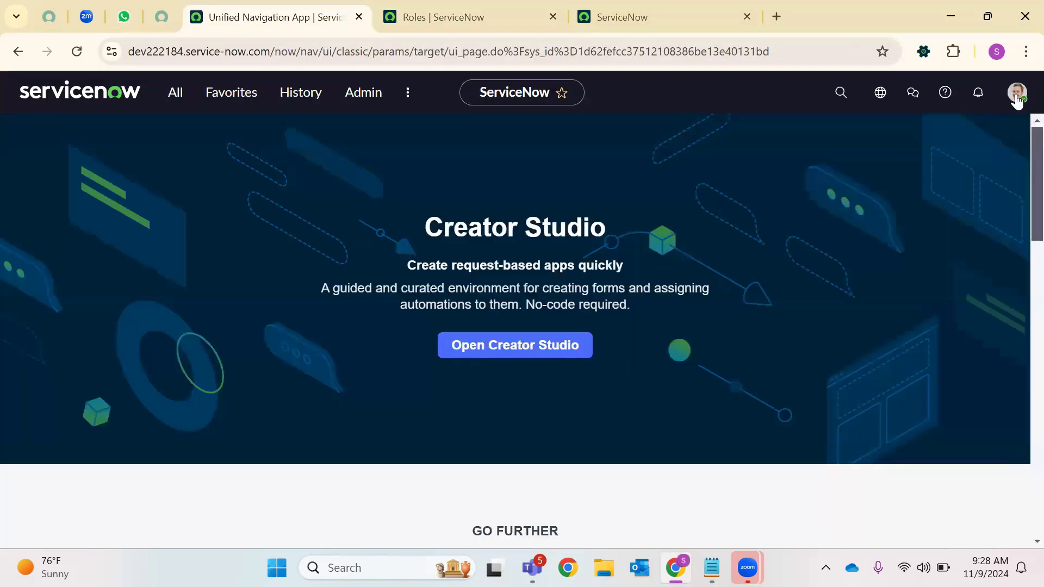
click(1016, 93)
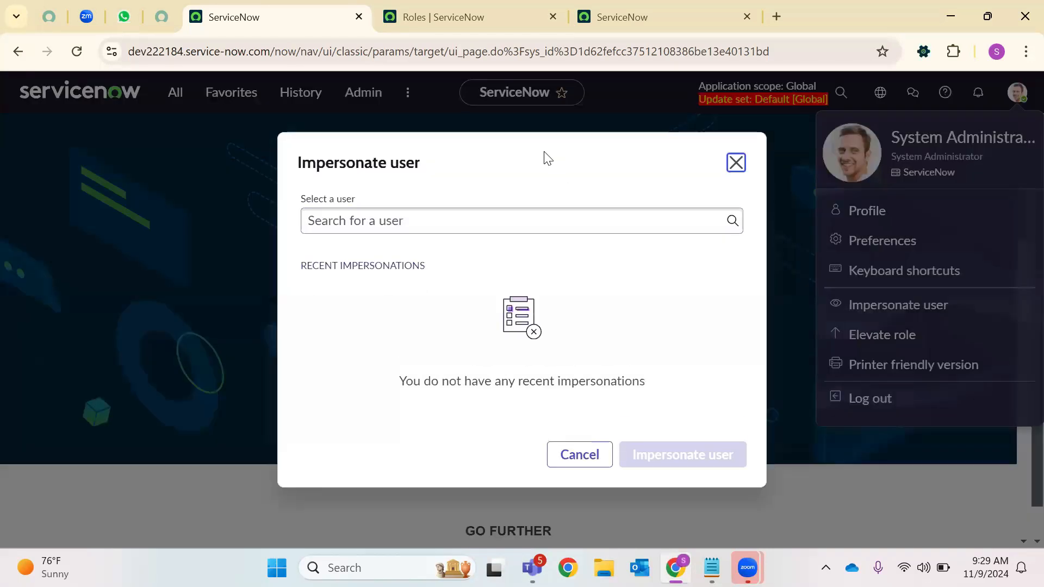
Impersonate the user who received the new roles and check their navigator modules
click(419, 223)
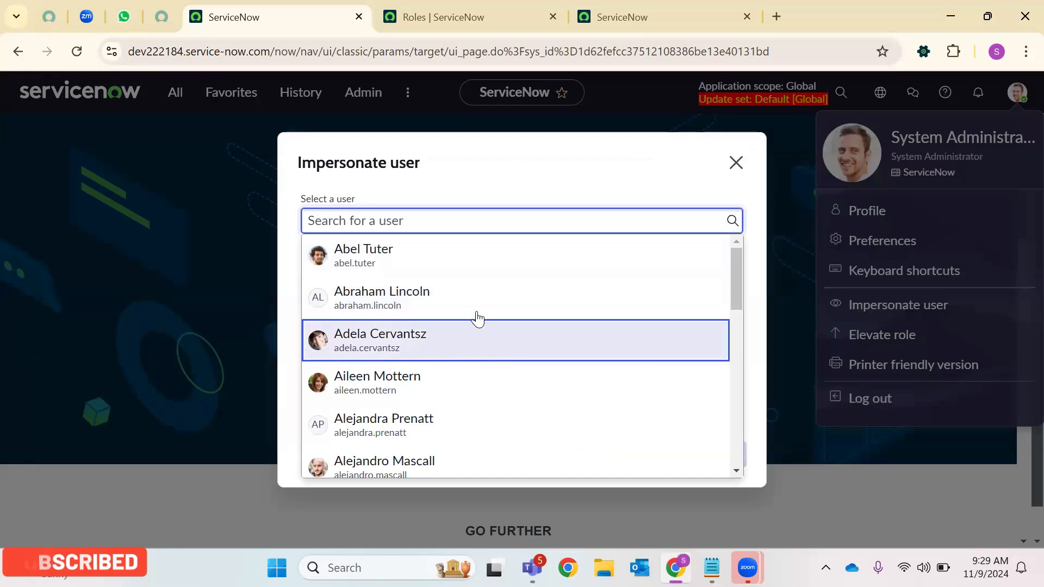
scroll(481, 354, down, 3)
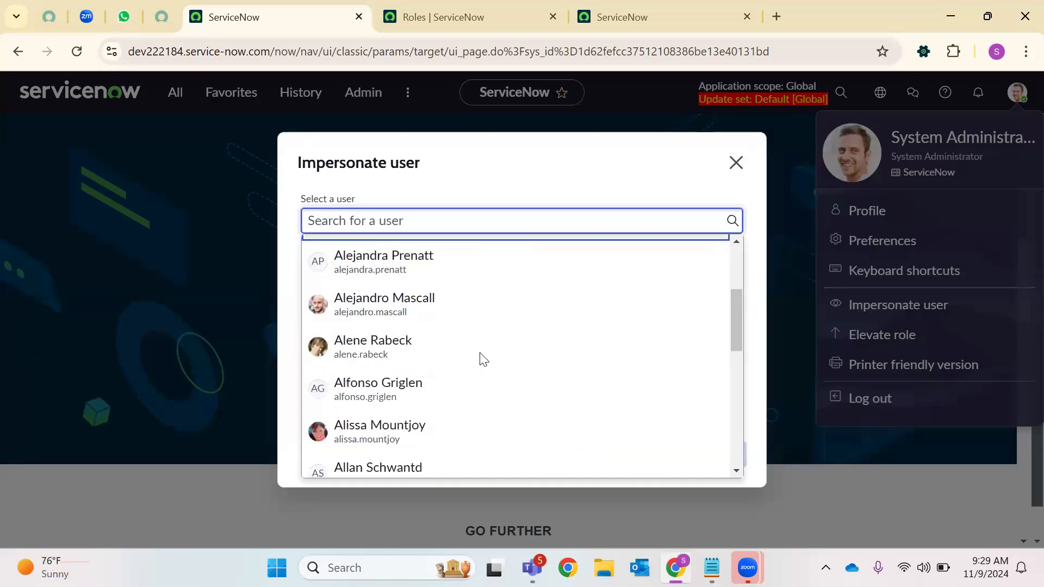
click(379, 391)
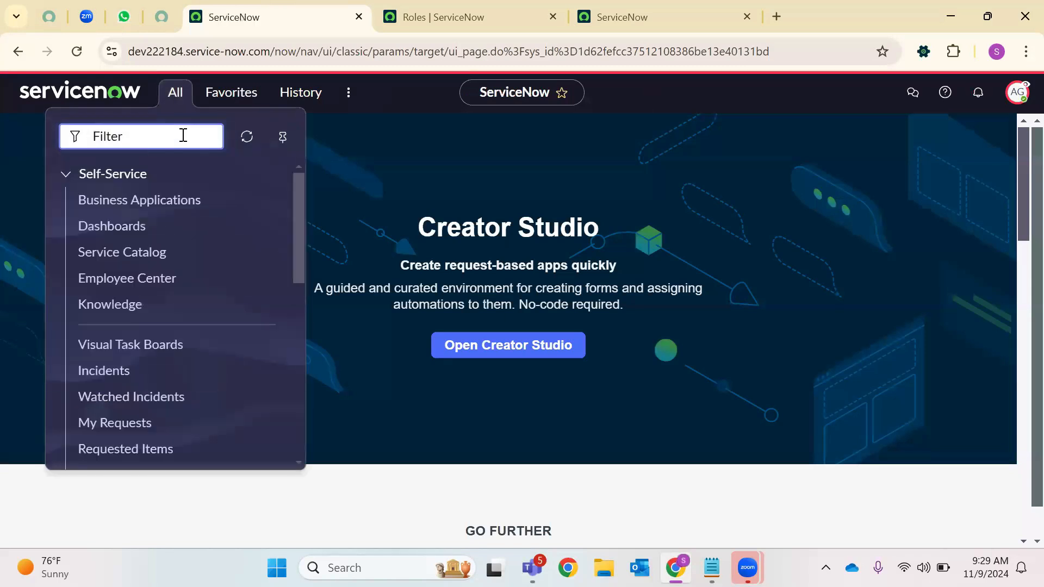
click(68, 175)
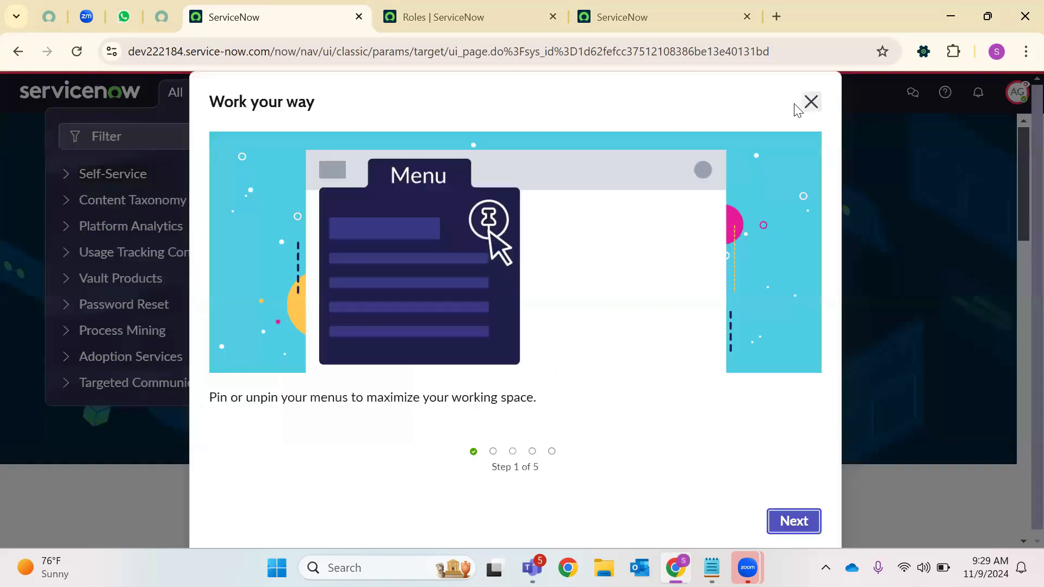
click(810, 102)
View the impersonated user's profile, then end the impersonation from the account menu
click(1018, 93)
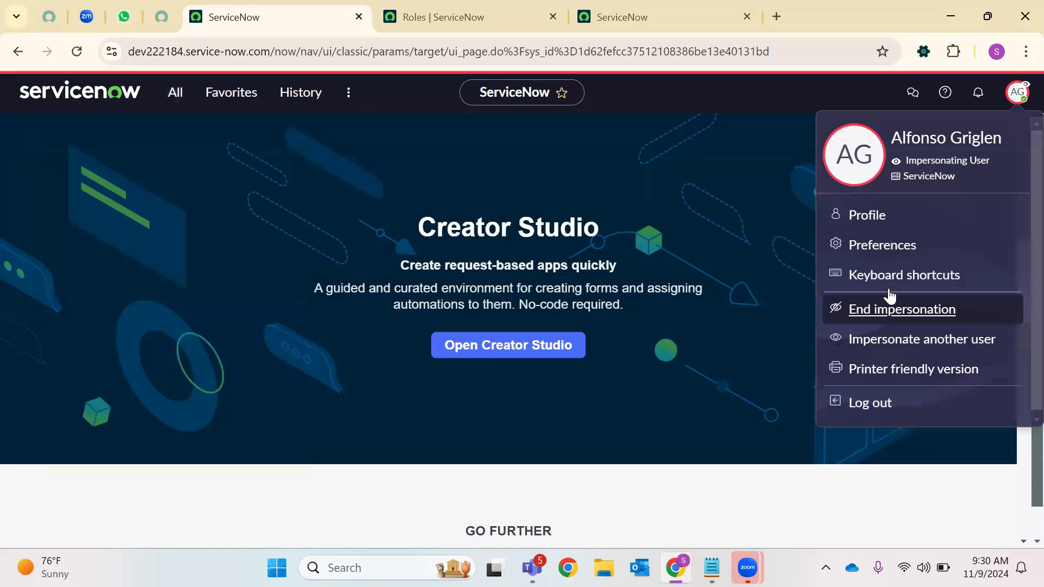
click(868, 216)
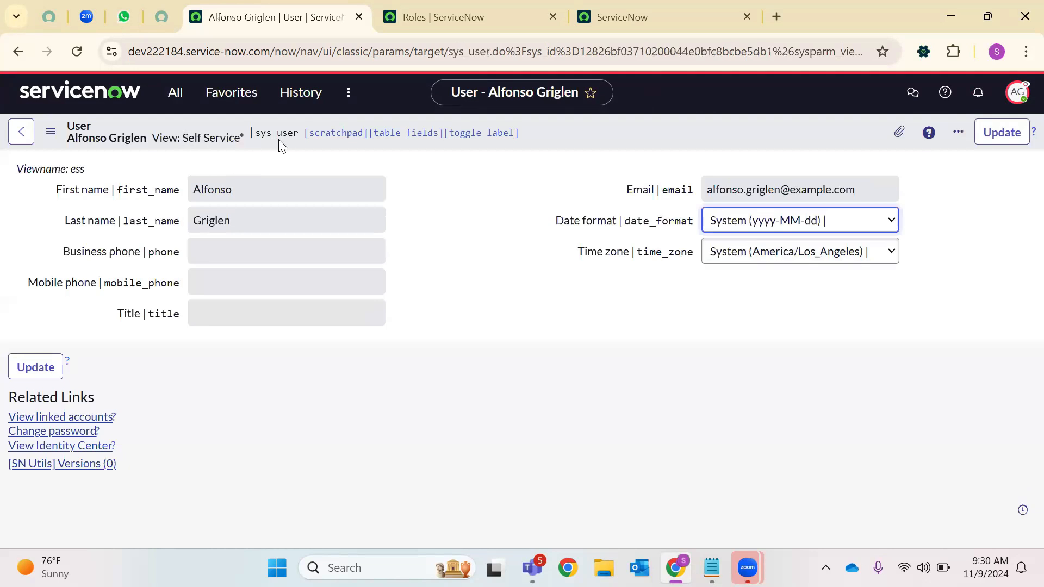
click(1018, 97)
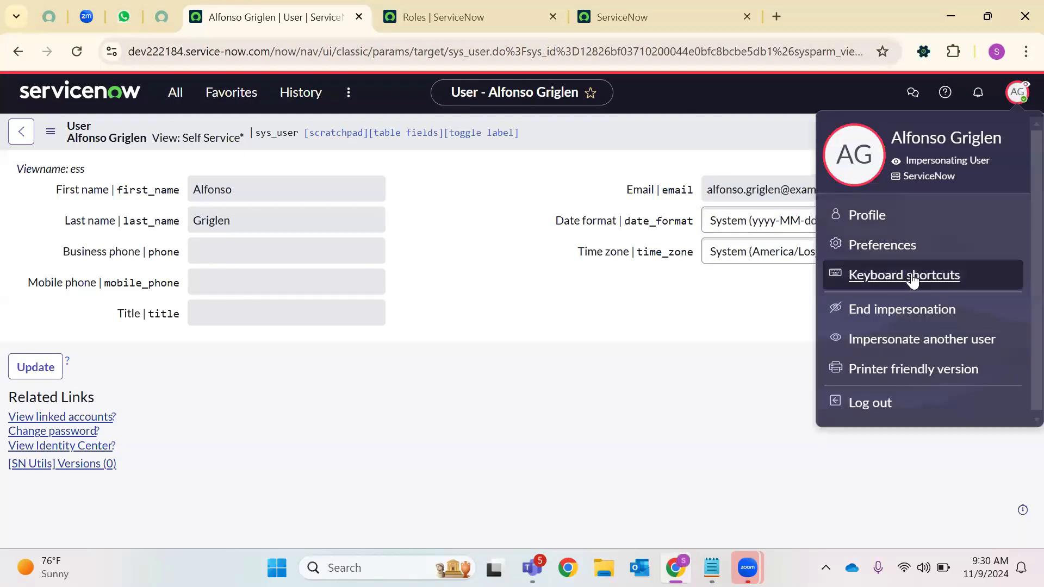
click(878, 311)
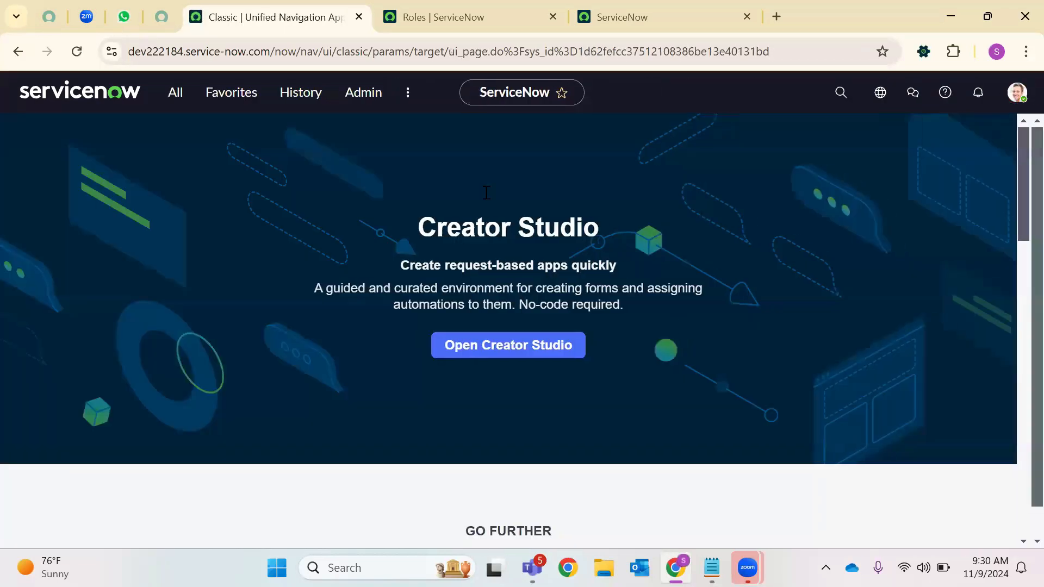
Open sys_user.LIST, filter User ID by part of the user's name, and open the matching record
click(175, 102)
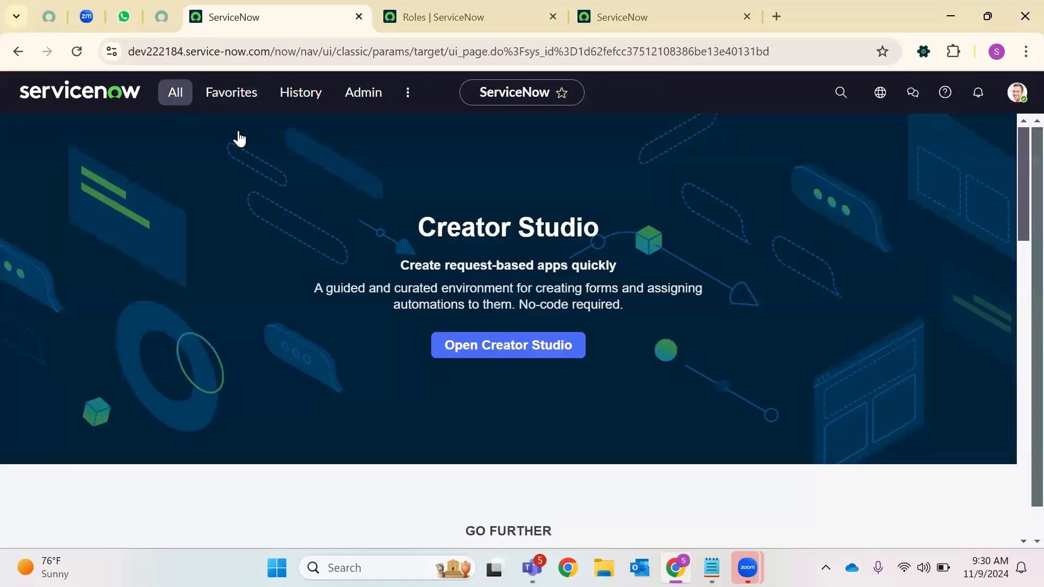
text(sys_u)
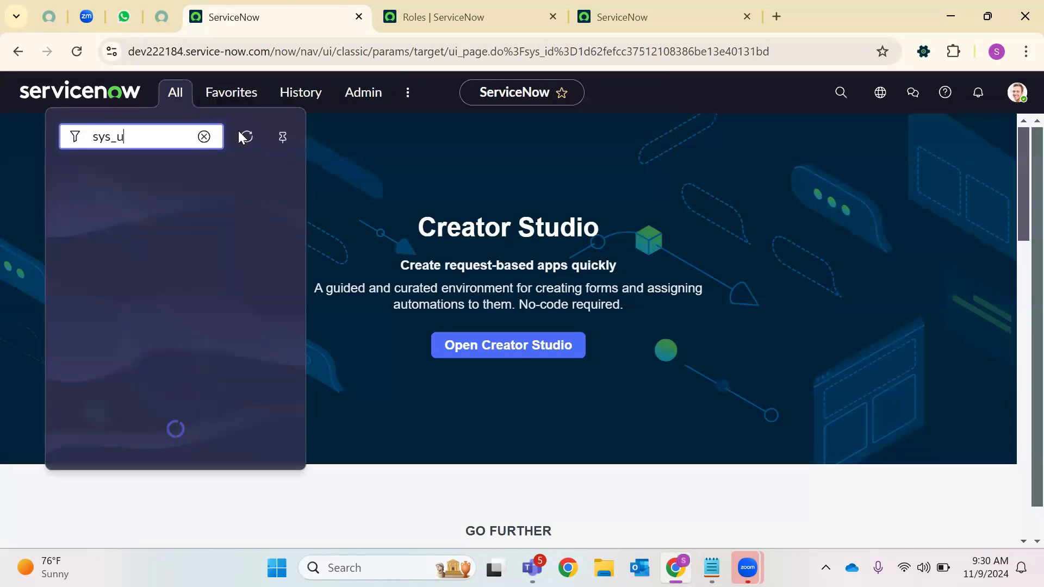
text(ser.LIST)
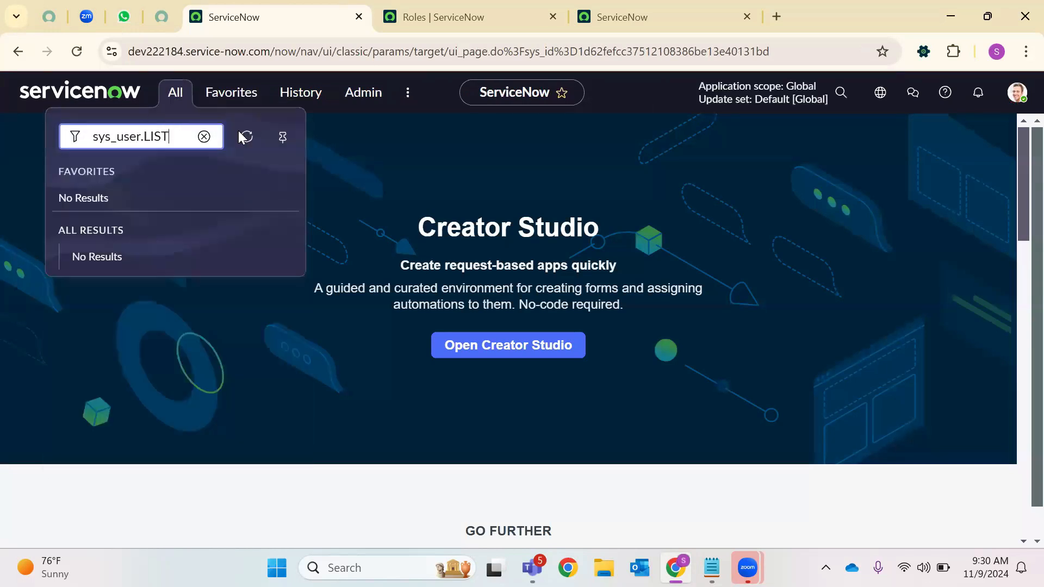
key(Return)
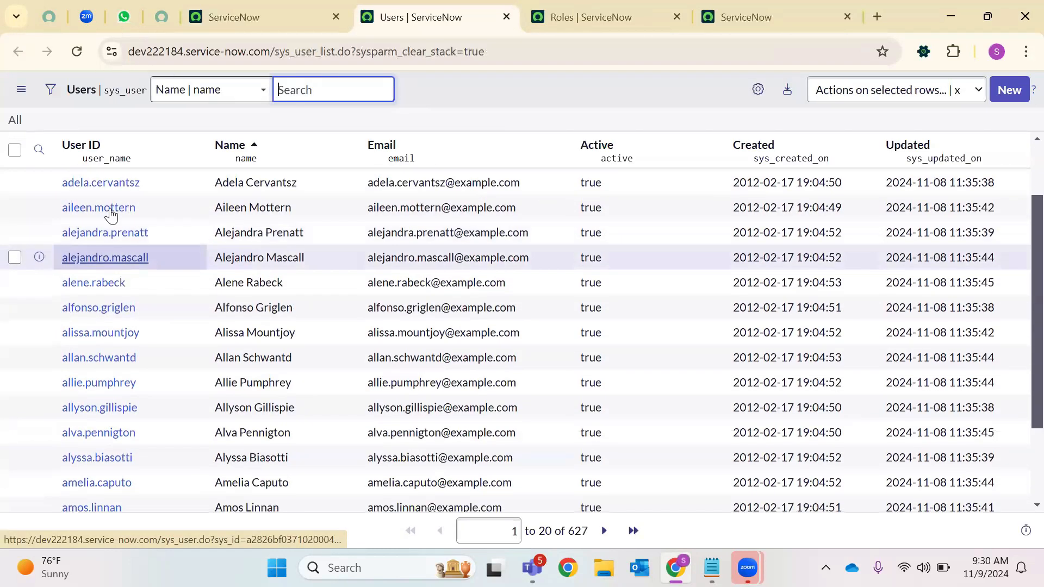
click(115, 174)
text(*)
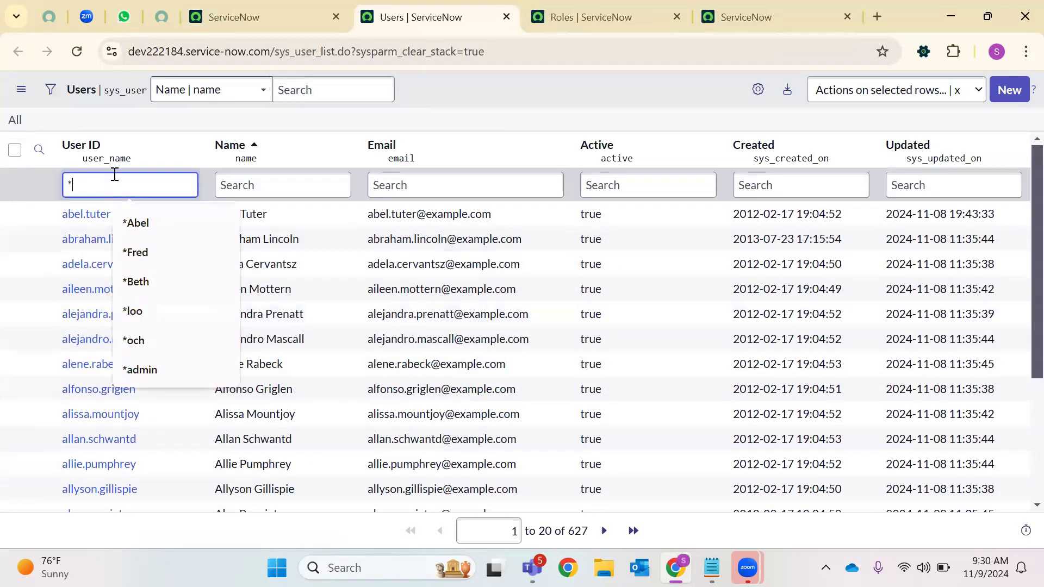
text(Alf)
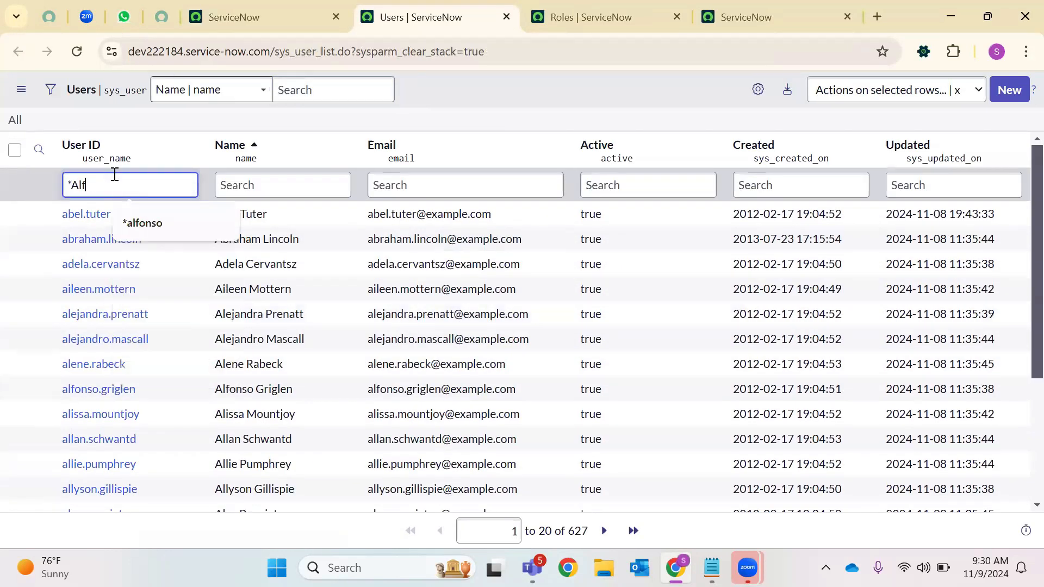
key(Return)
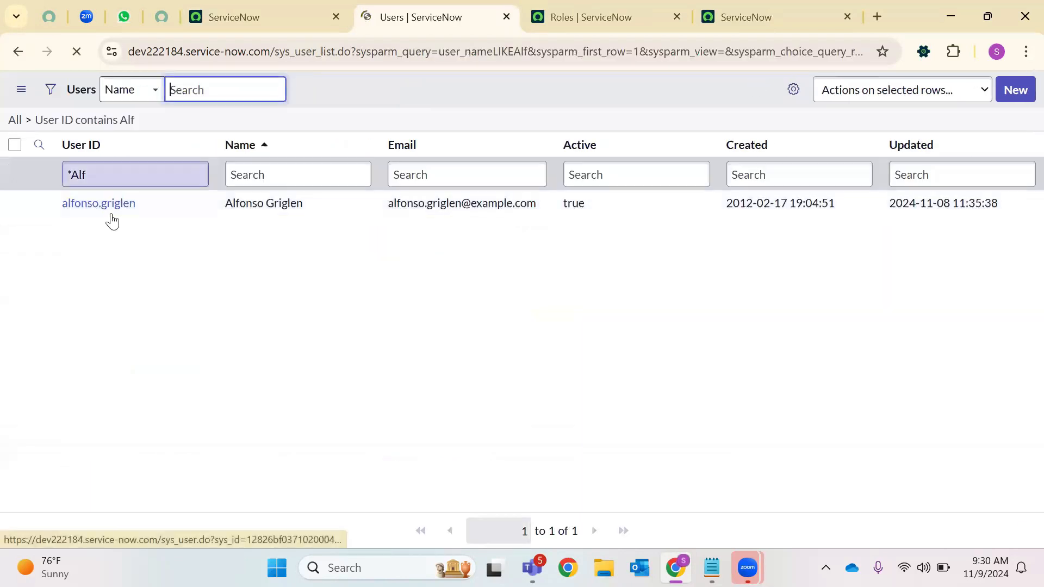
click(131, 215)
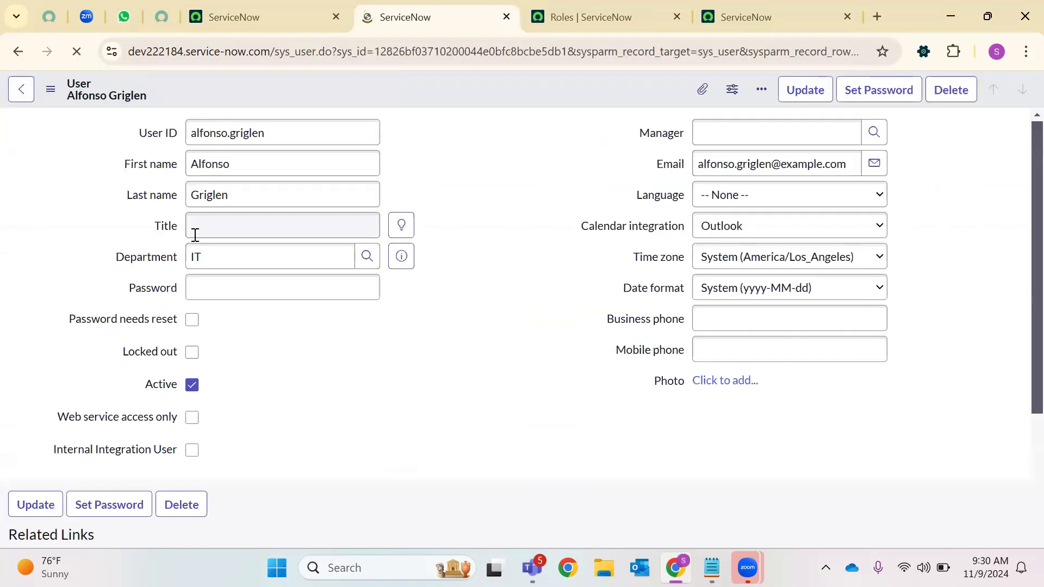
Check the user's Groups and Roles related lists, then open the Roles Edit Members page
scroll(195, 345, down, 5)
scroll(242, 383, down, 5)
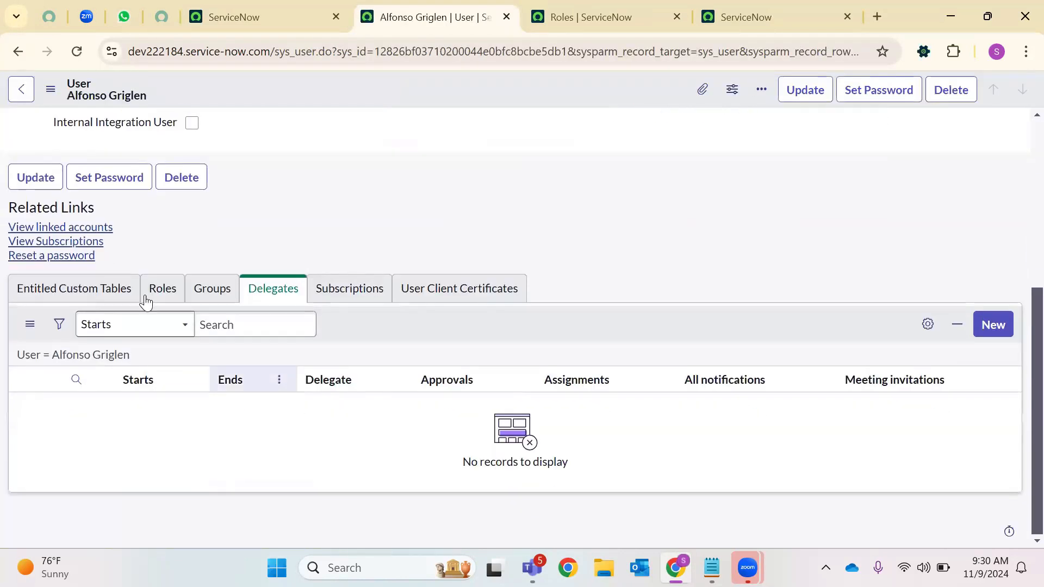
click(212, 320)
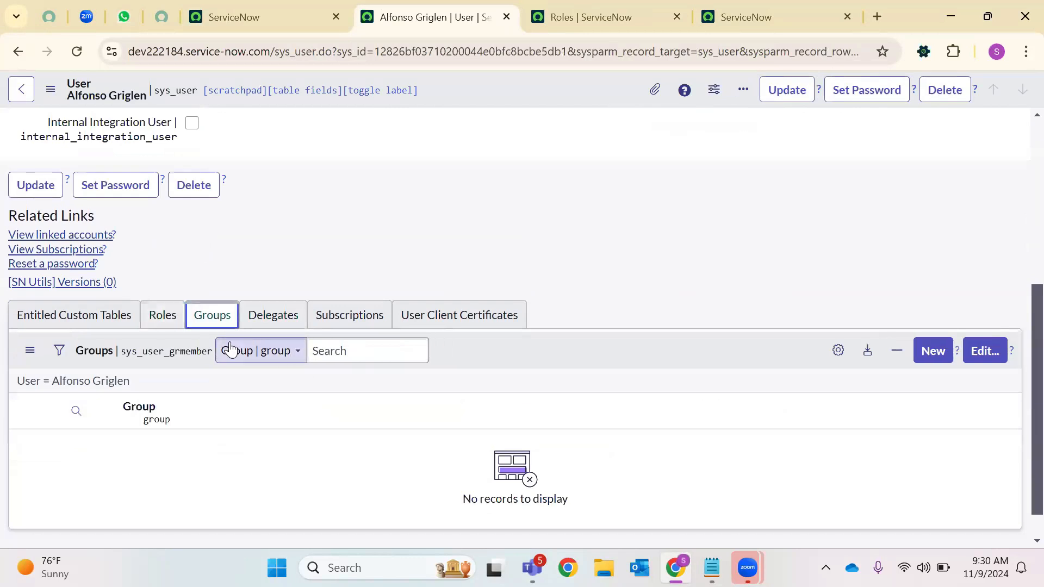
scroll(339, 295, down, 5)
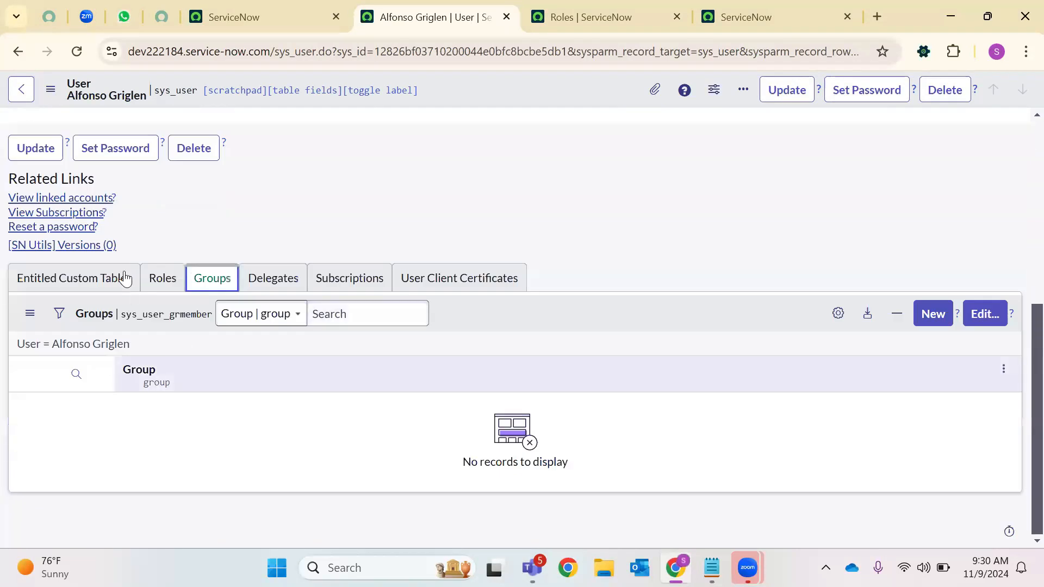
click(166, 280)
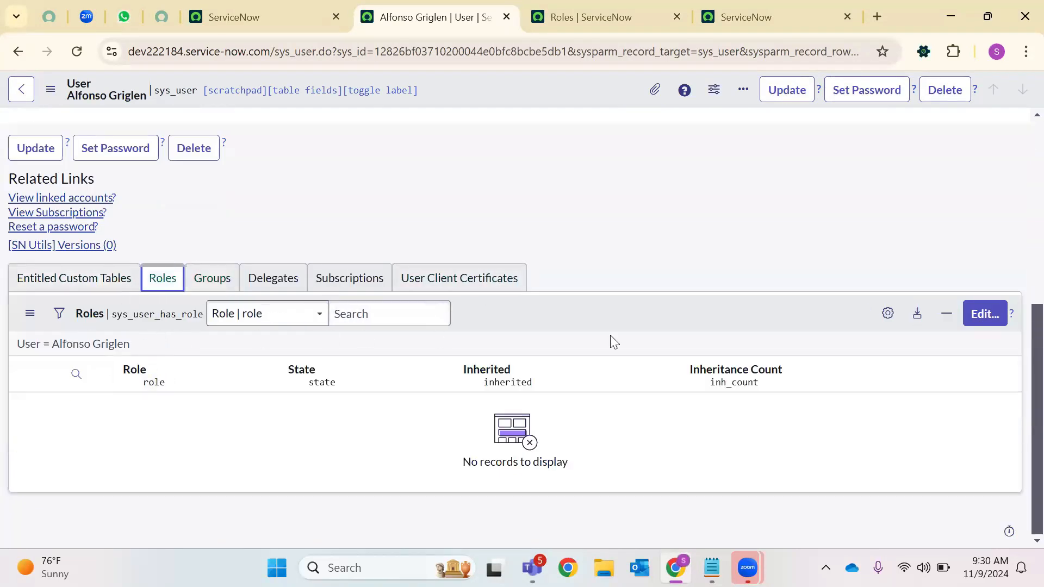
click(981, 317)
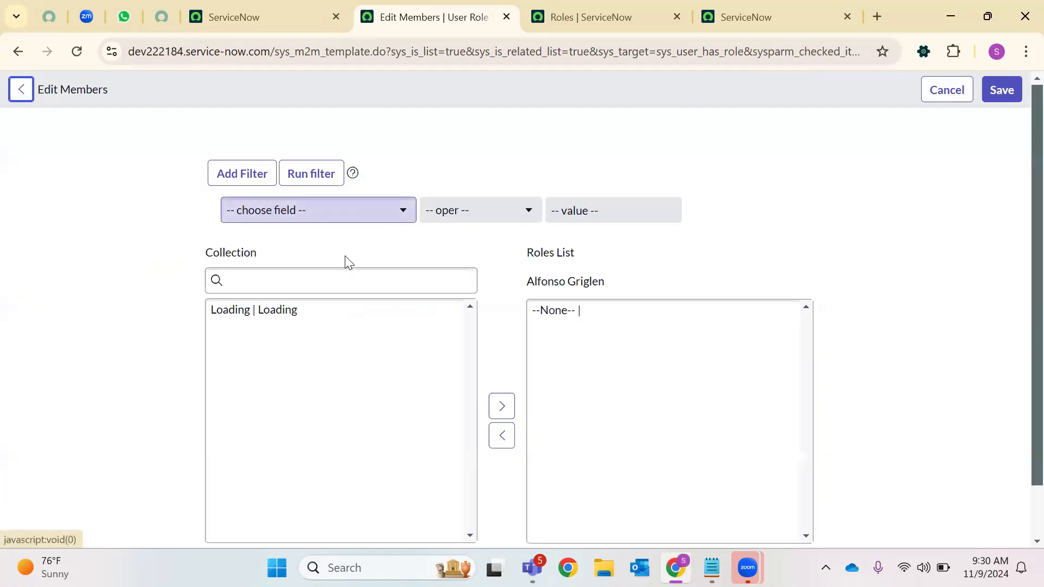
Move itil_admin into the user's Roles List, save, and reload the record to see 26 roles
click(299, 281)
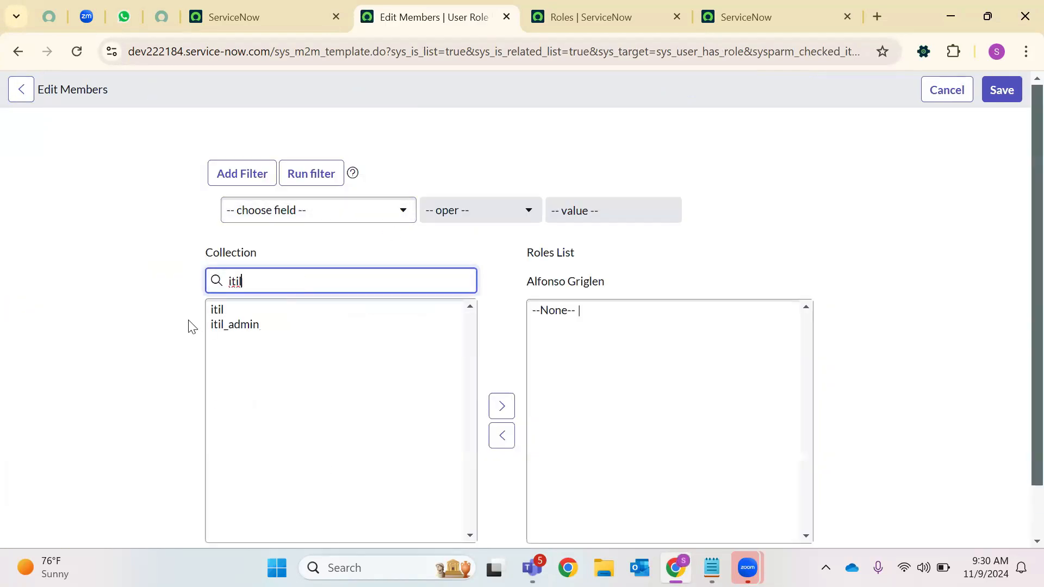
click(217, 324)
click(501, 406)
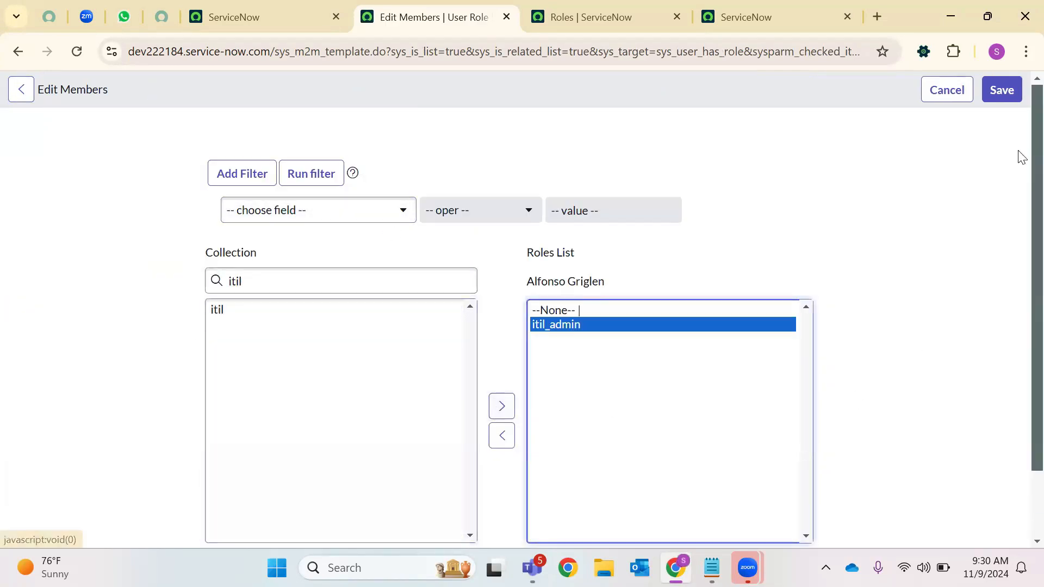
click(1004, 89)
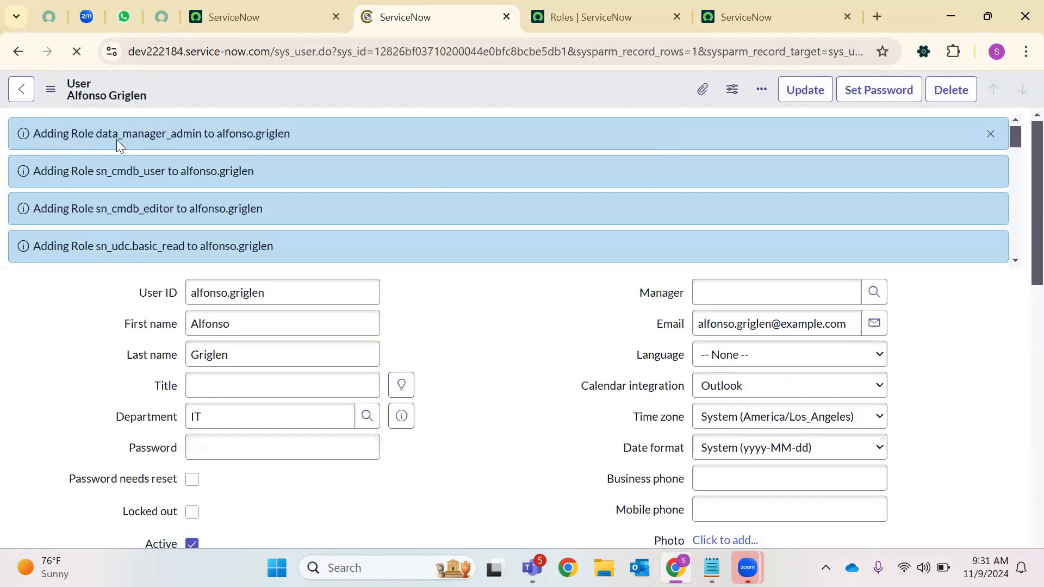
scroll(170, 179, down, 10)
scroll(435, 303, down, 6)
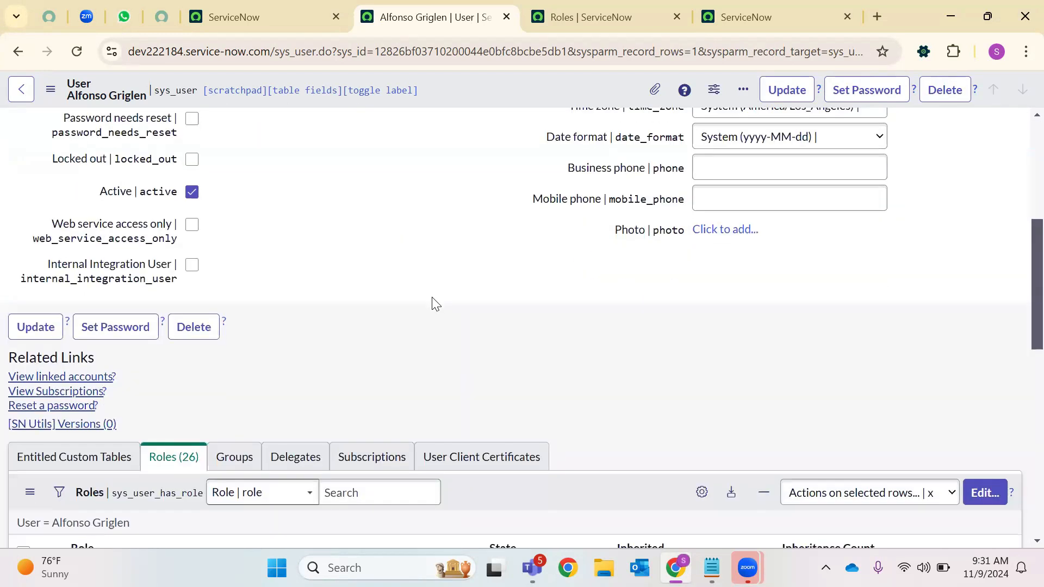
scroll(435, 303, down, 9)
scroll(310, 299, up, 6)
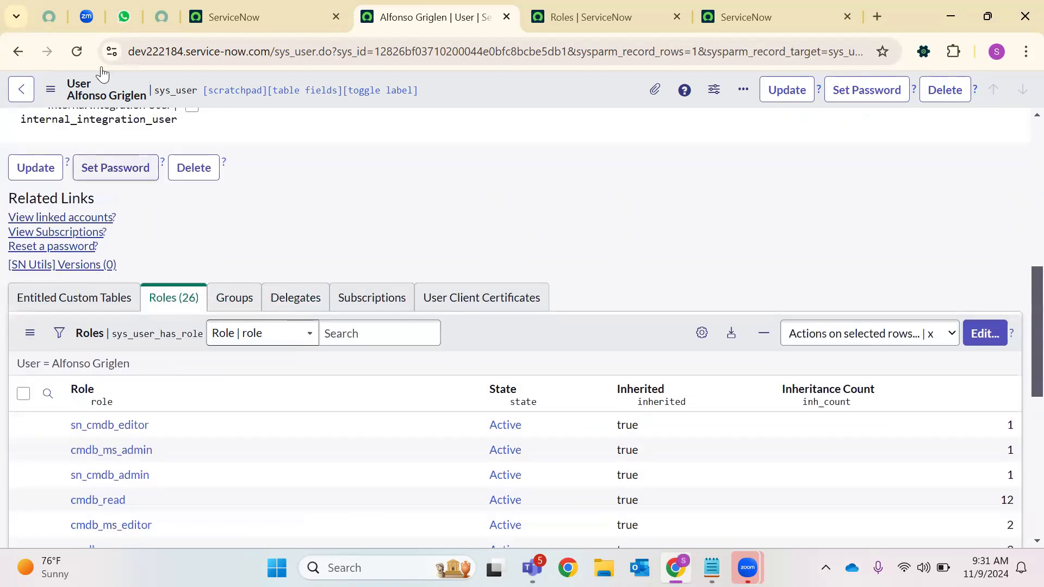
click(77, 51)
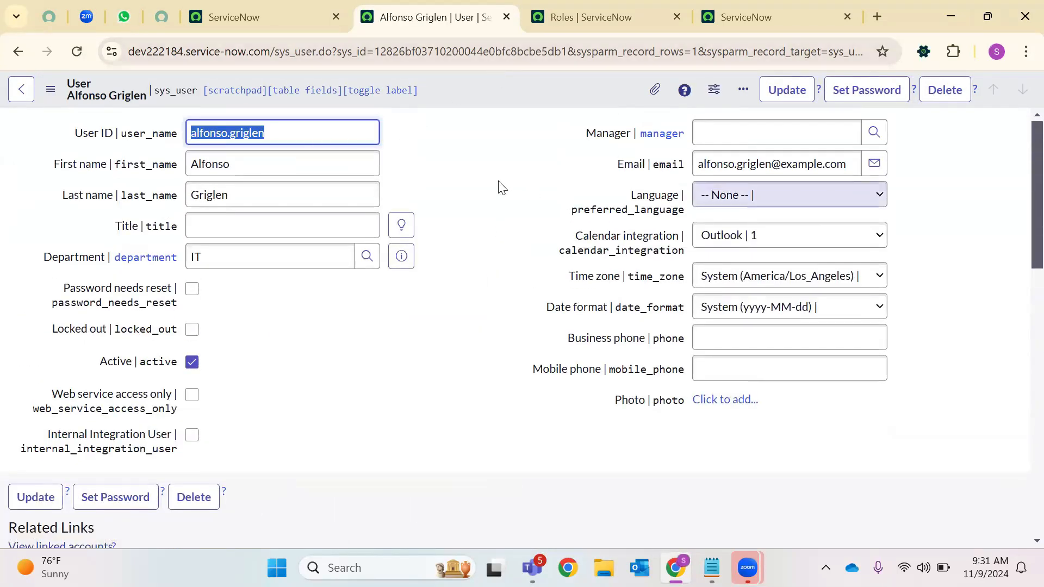
On the home tab, choose Impersonate user and pick the recently role-assigned user
click(497, 181)
key(ctrl+shift+Tab)
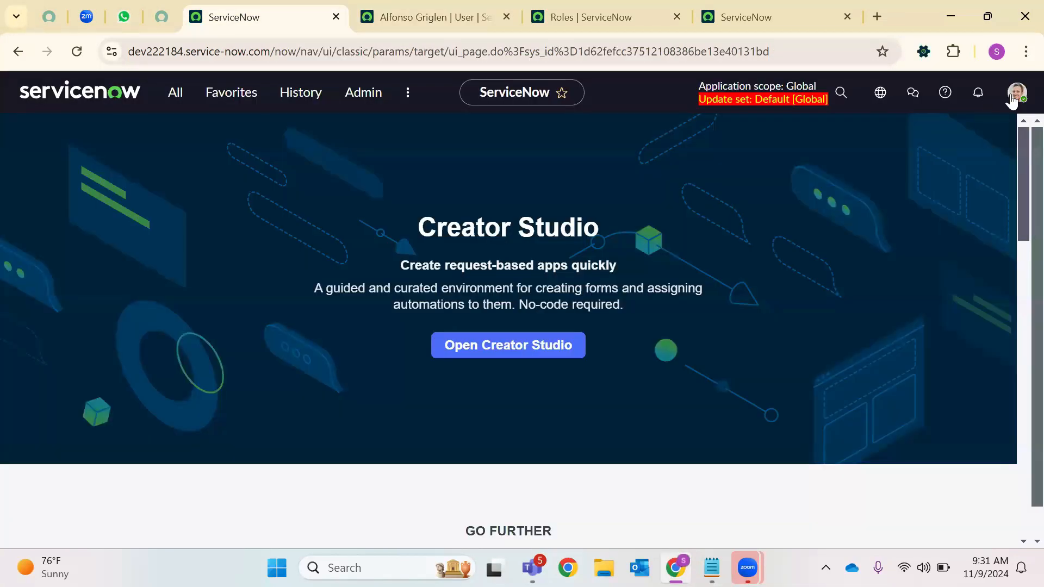
click(1015, 93)
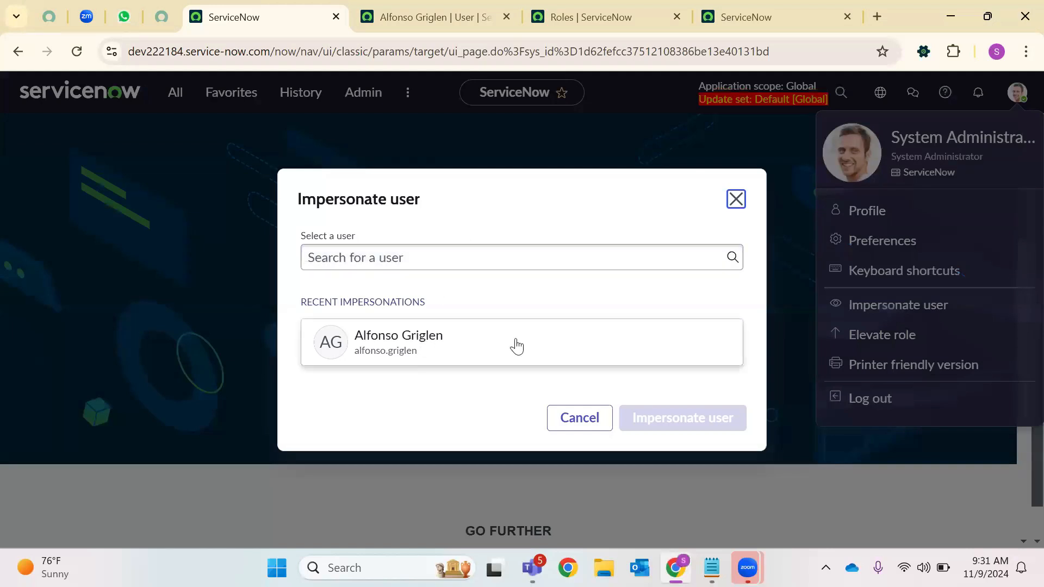
click(516, 346)
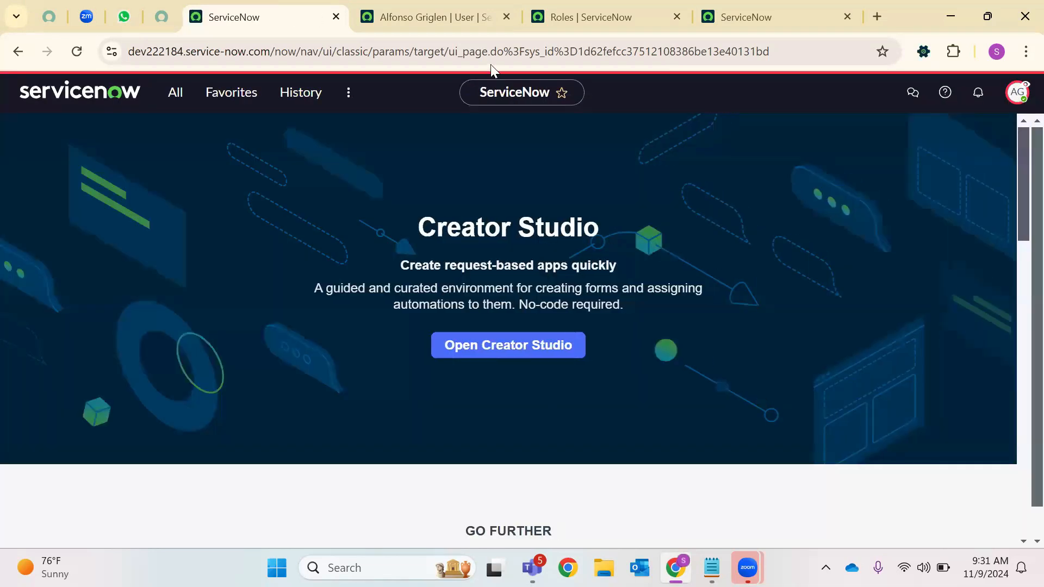
Confirm impersonation is active and browse the impersonated user's All navigator modules
click(1016, 93)
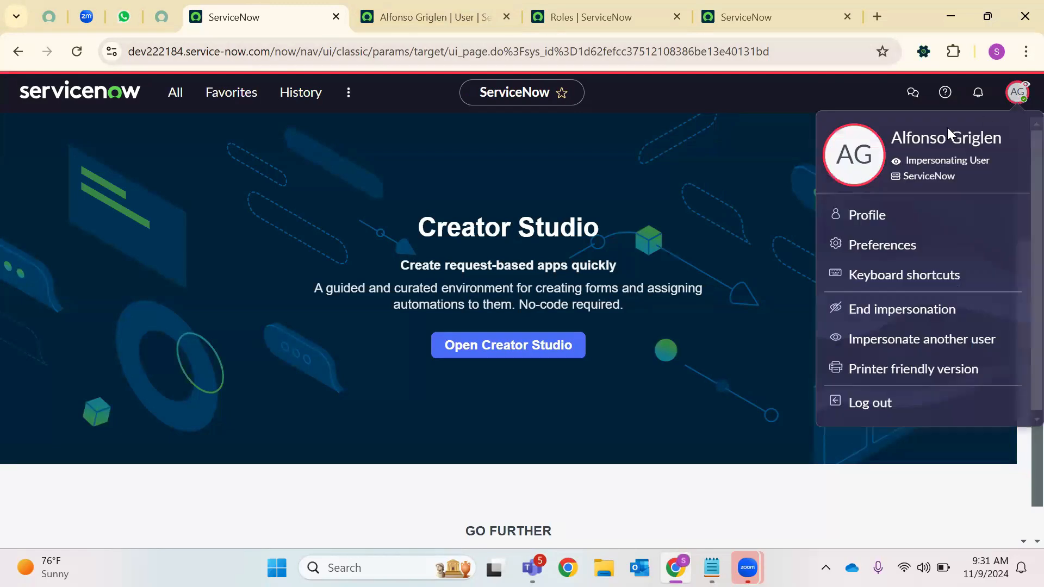
click(307, 137)
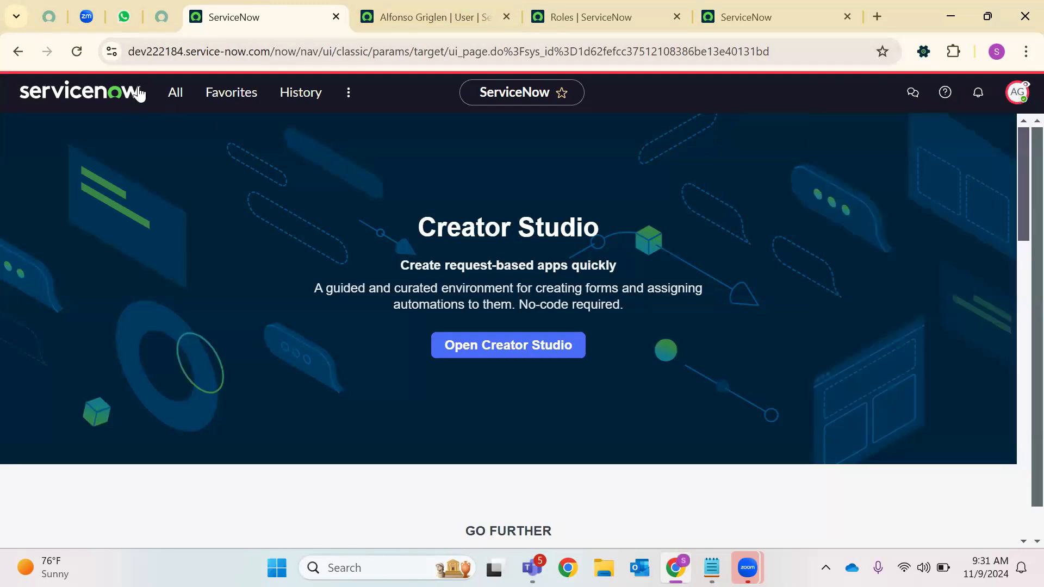
click(173, 94)
click(77, 174)
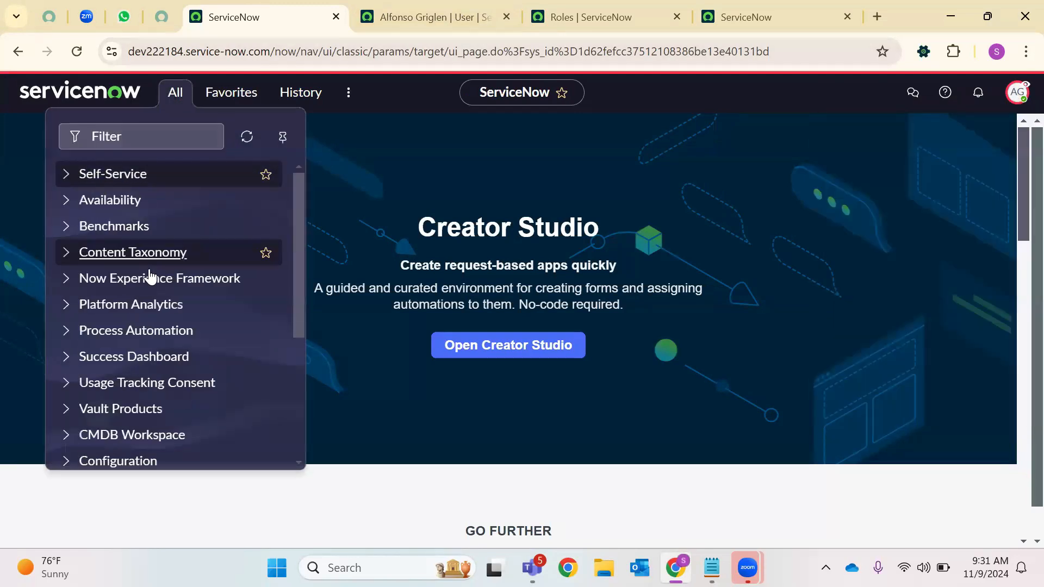
scroll(146, 272, down, 4)
scroll(124, 443, up, 4)
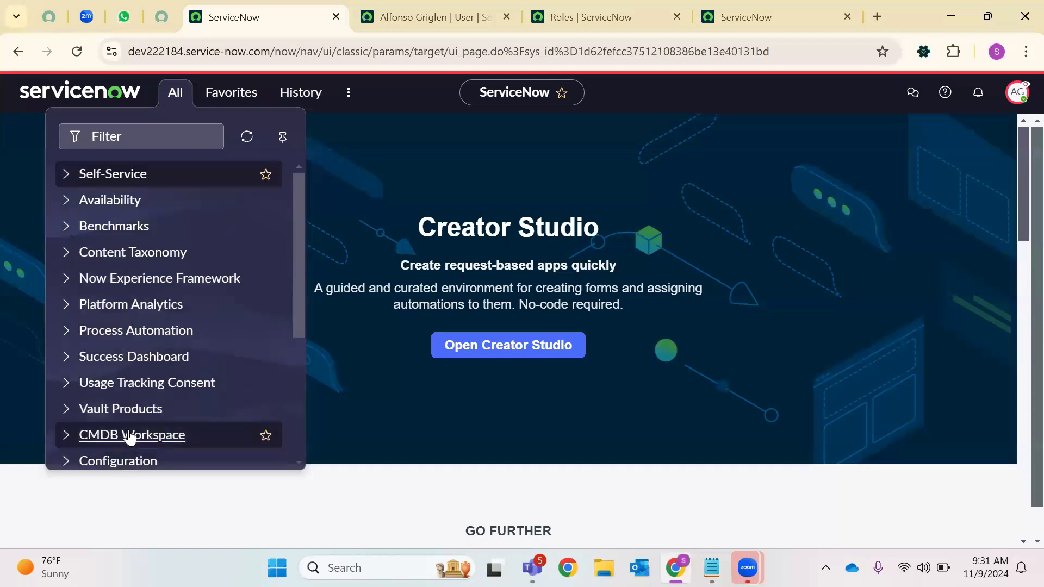
scroll(129, 321, down, 4)
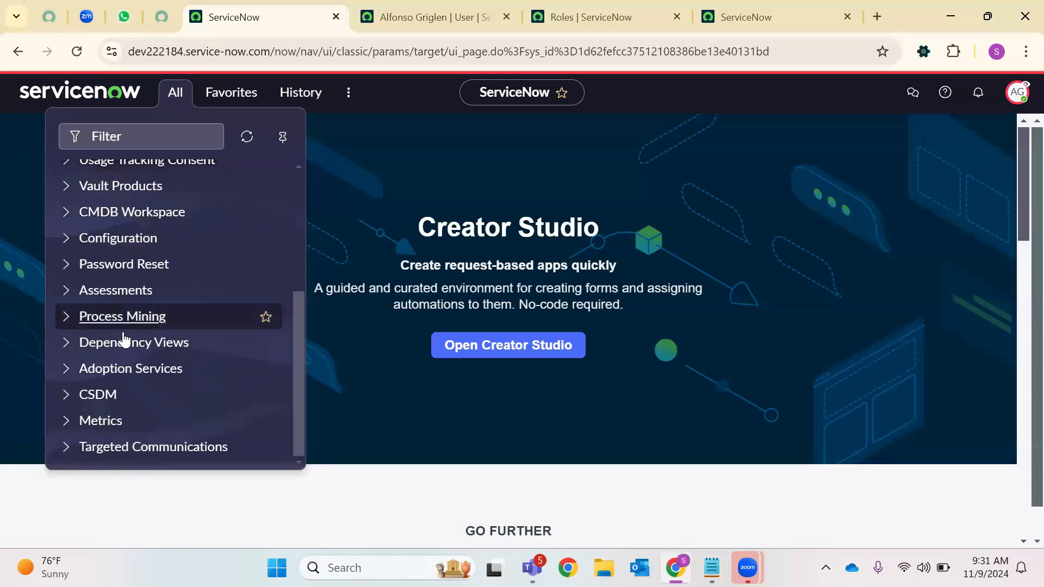
scroll(124, 327, up, 4)
Filter the navigator for 'Incident', open Incidents in a new tab, and clear its filters
click(127, 141)
text(Incident)
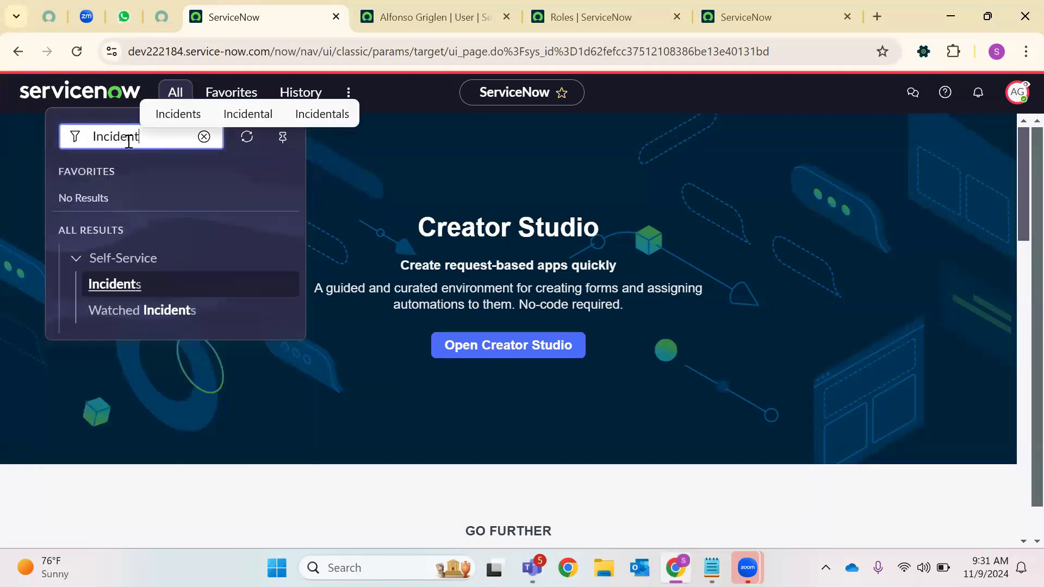
right_click(122, 288)
click(163, 304)
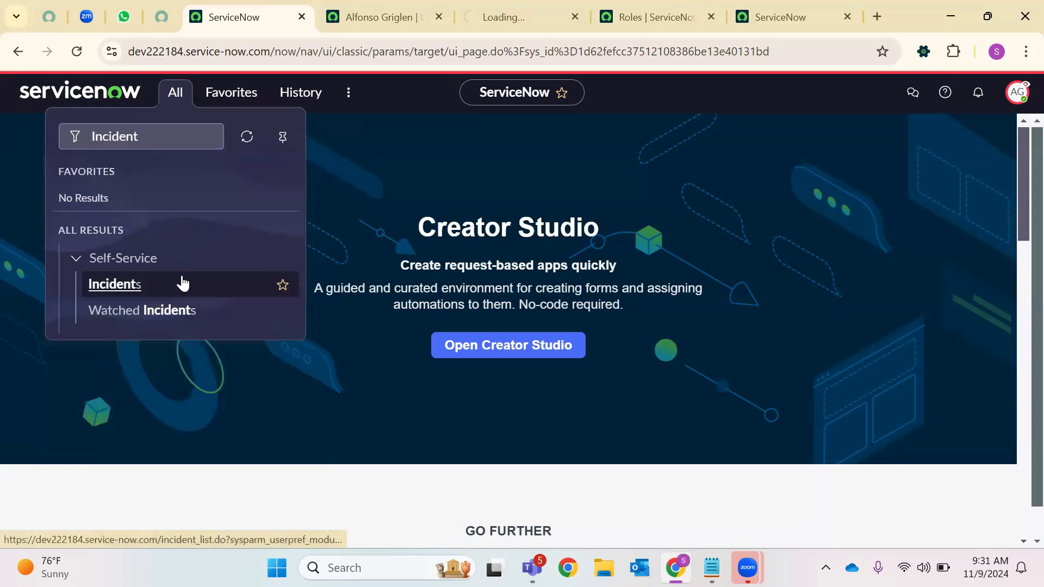
click(528, 4)
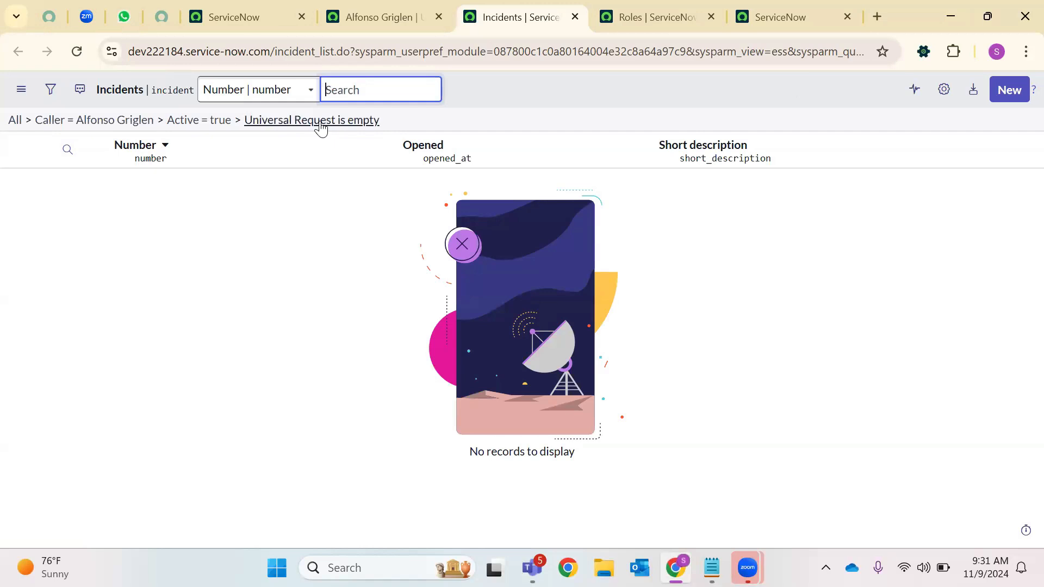
click(15, 121)
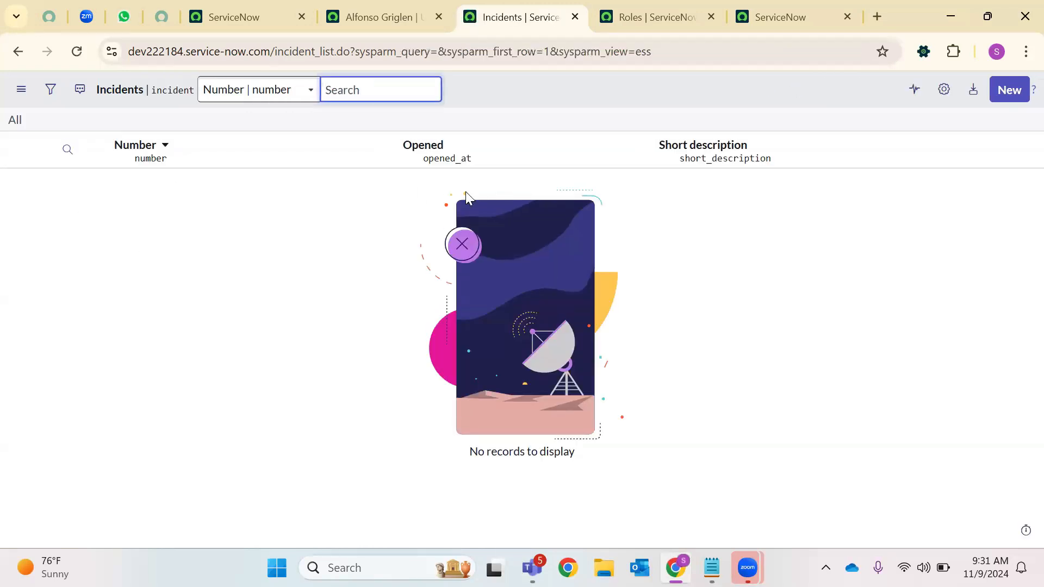
click(280, 12)
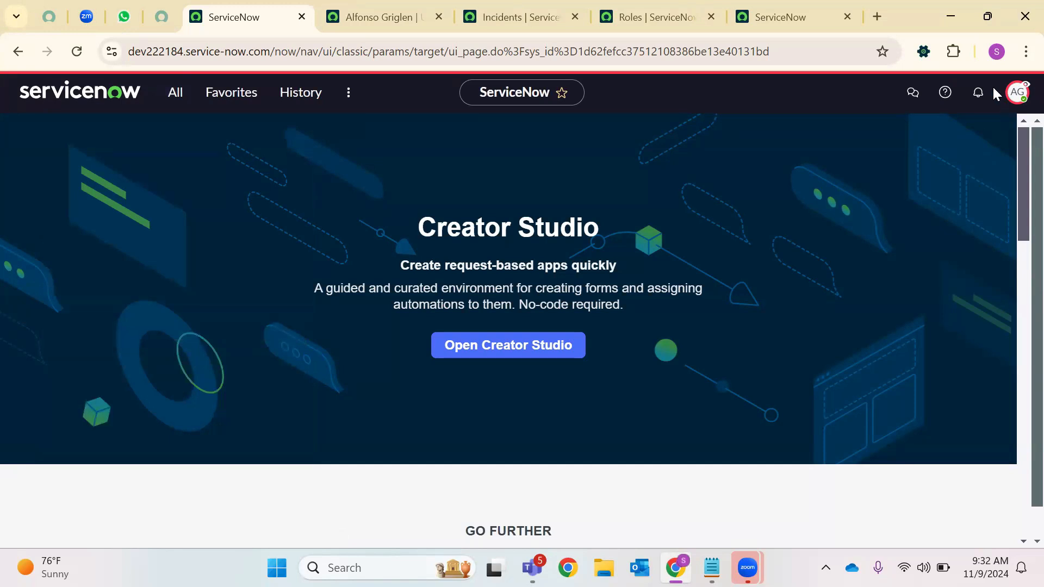
End the impersonation and open the Roles (26) editor on the user's record
click(1016, 92)
click(867, 311)
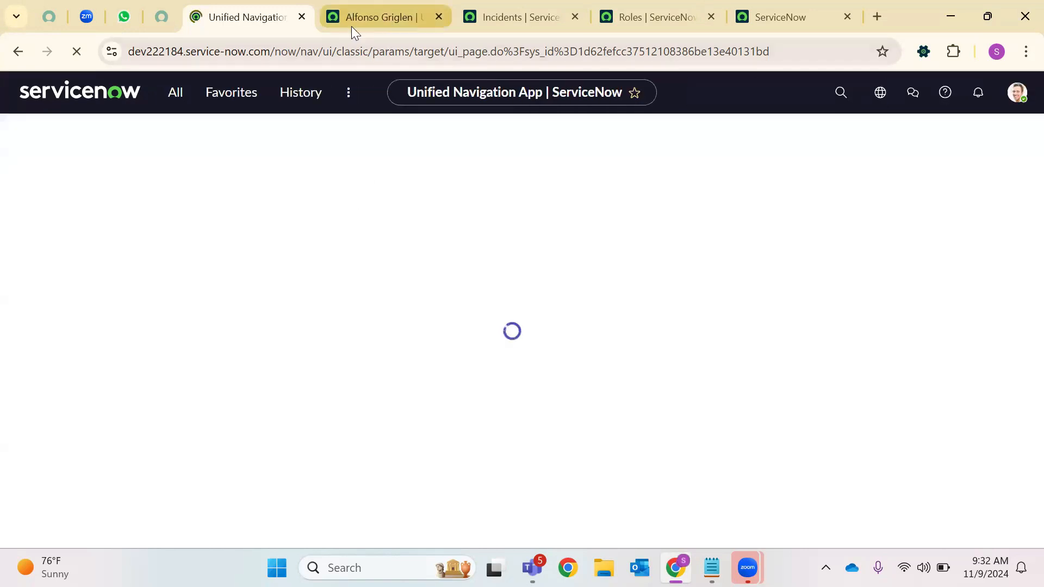
click(388, 20)
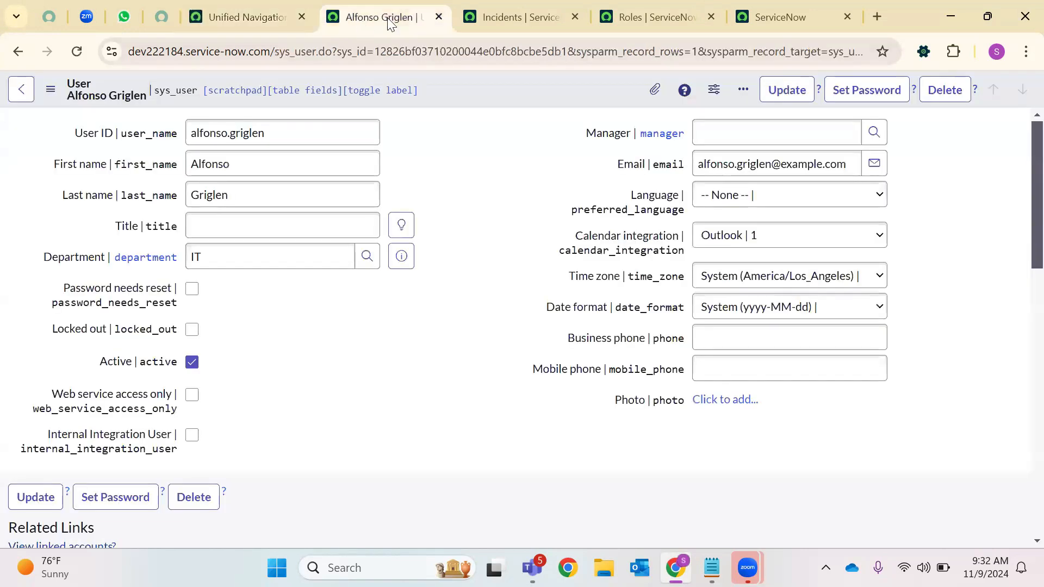
scroll(512, 174, down, 7)
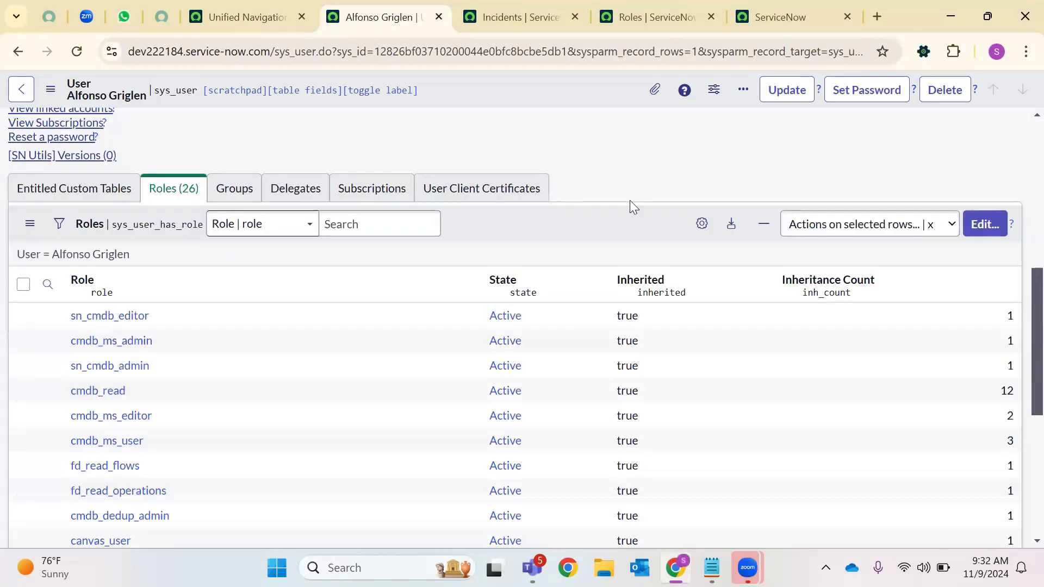
scroll(860, 263, down, 2)
scroll(969, 272, up, 2)
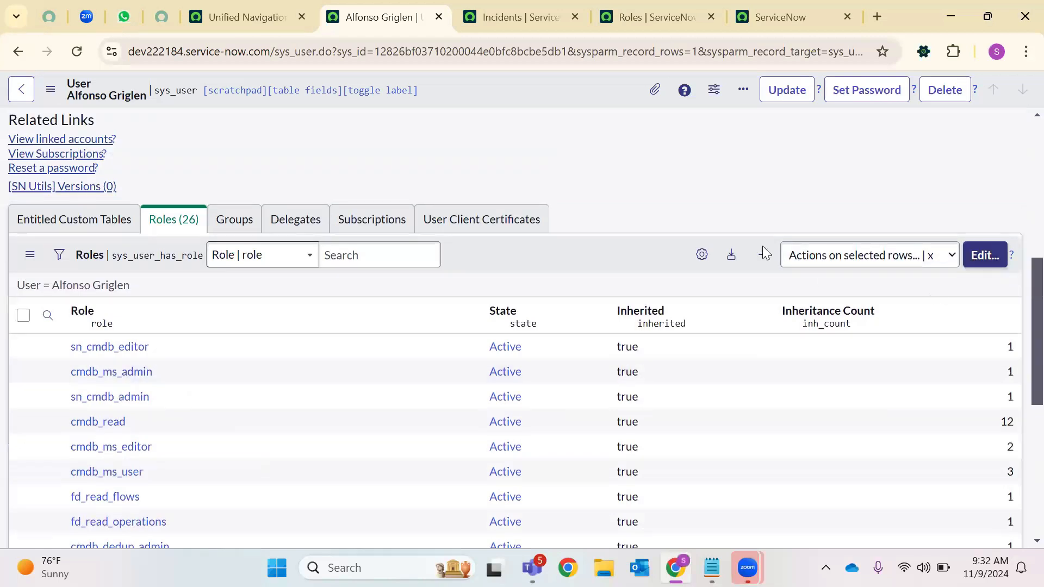
click(984, 255)
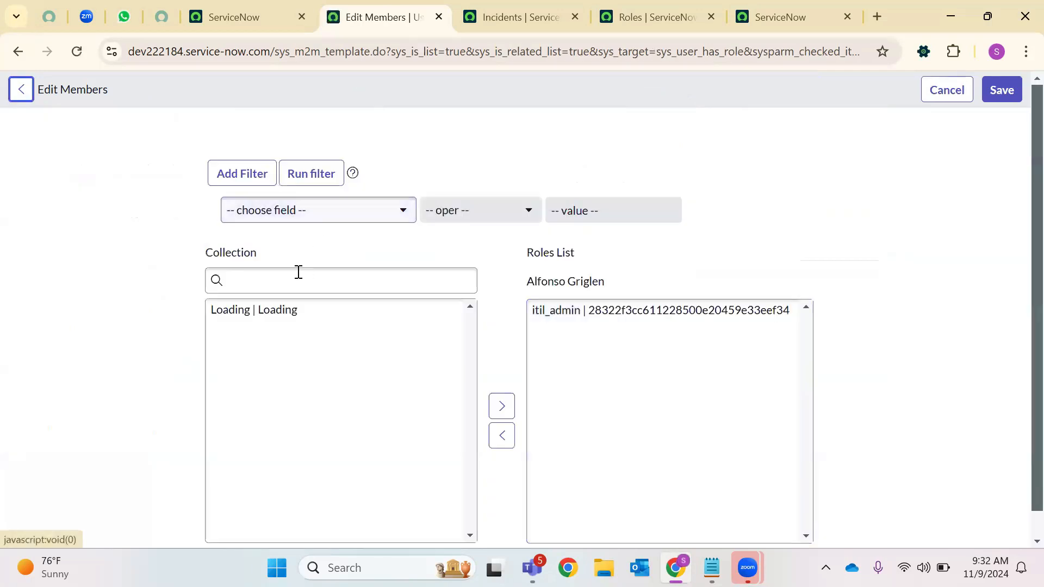
Move the itil role into the user's Roles List alongside itil_admin and save
click(289, 280)
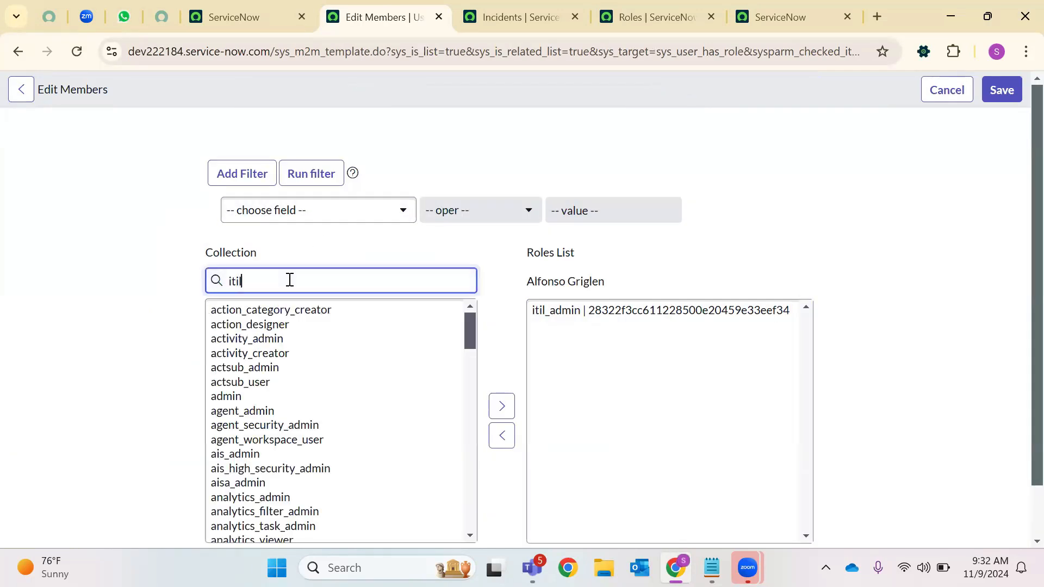
click(218, 310)
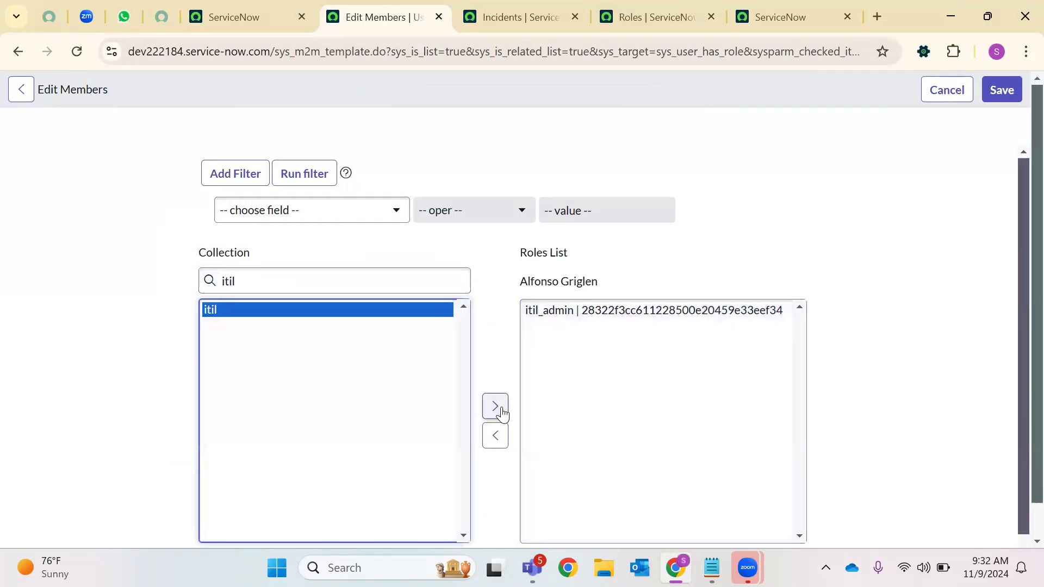
click(489, 412)
click(1000, 91)
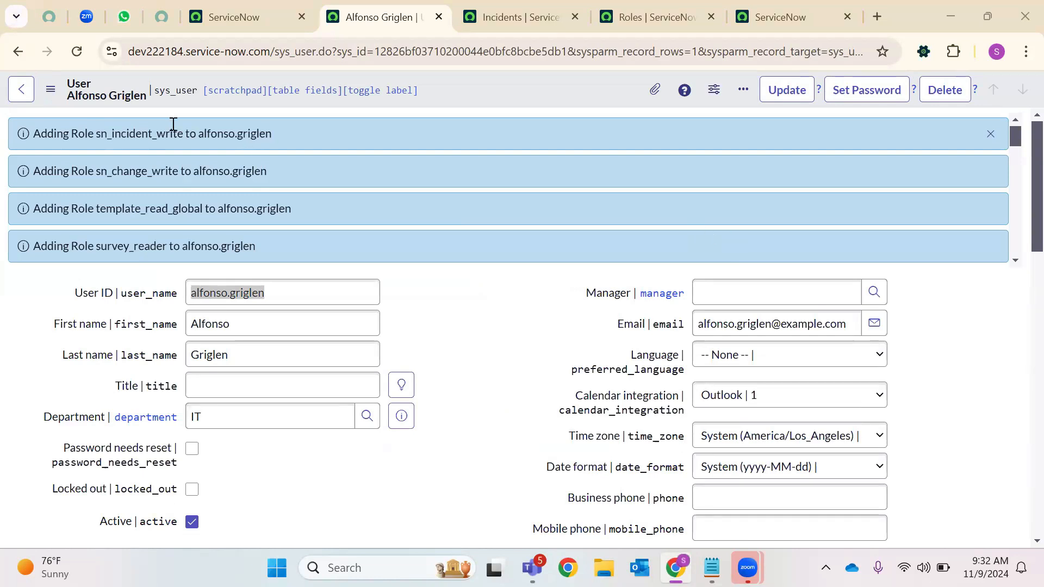
Filter the user's Roles related list on Role 'itil' to show itil and itil_admin
click(74, 52)
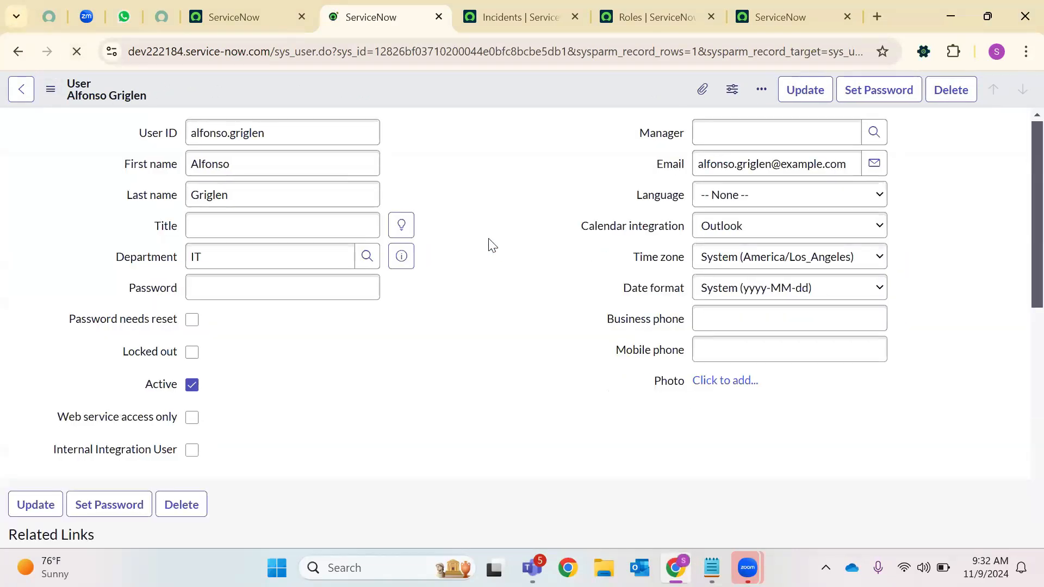
scroll(479, 198, down, 6)
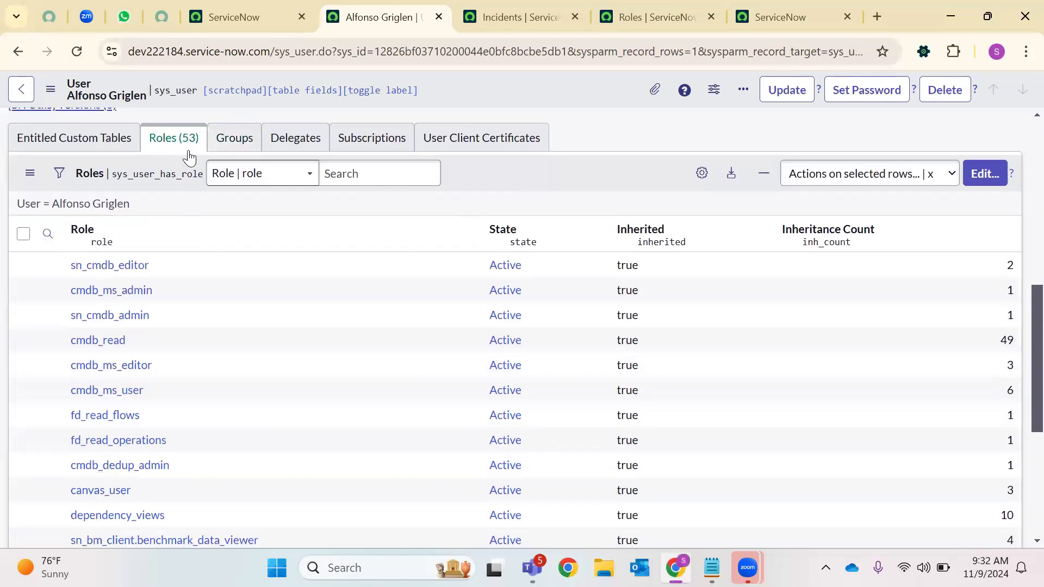
click(47, 234)
click(155, 269)
text(iti)
key(Down)
key(Down)
key(Down)
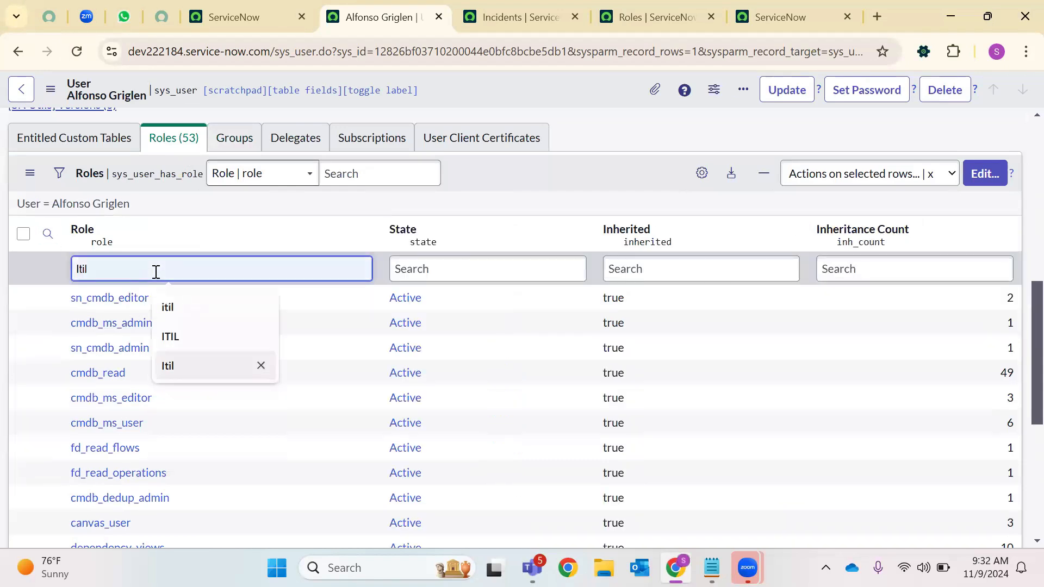
click(173, 307)
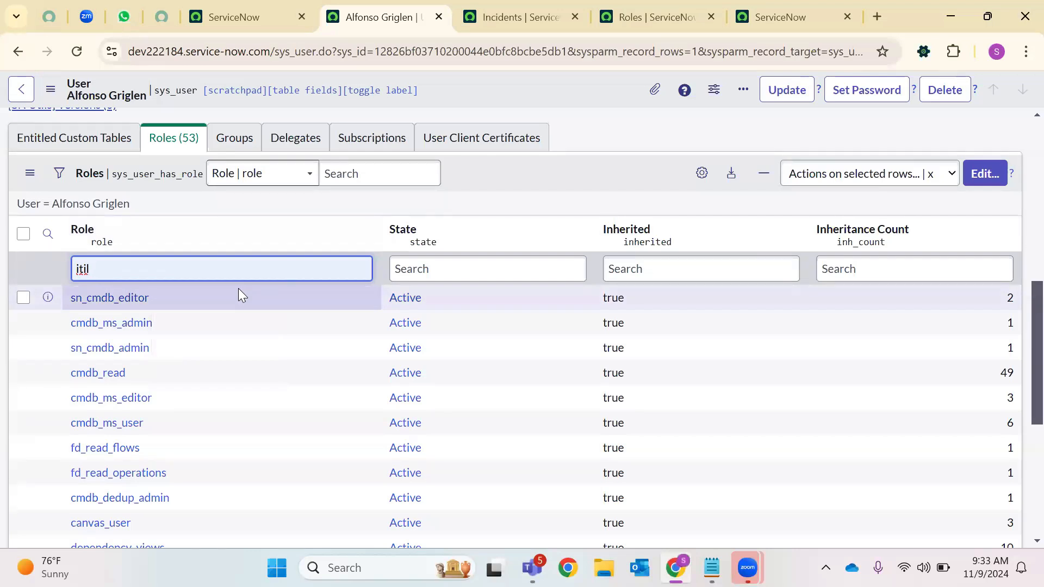
key(Return)
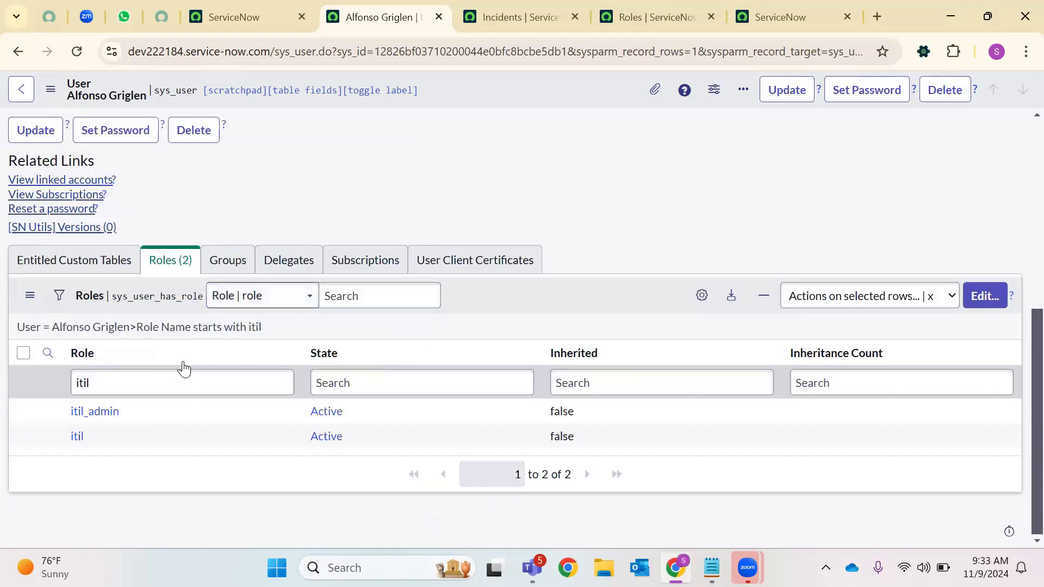
double_click(72, 436)
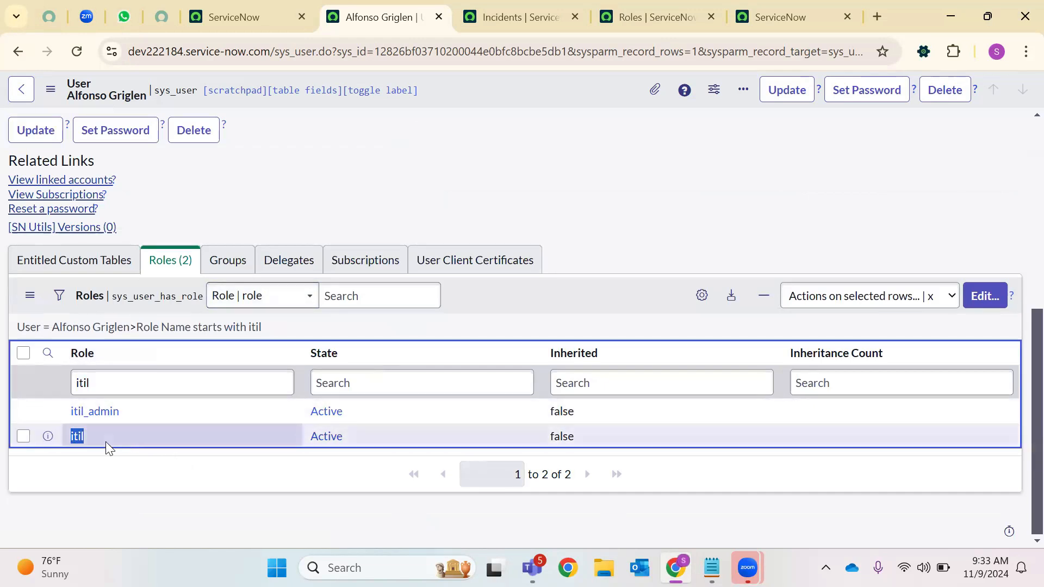
Impersonate the role-assigned user from the administrator's profile menu in the other tab
click(282, 12)
click(1017, 92)
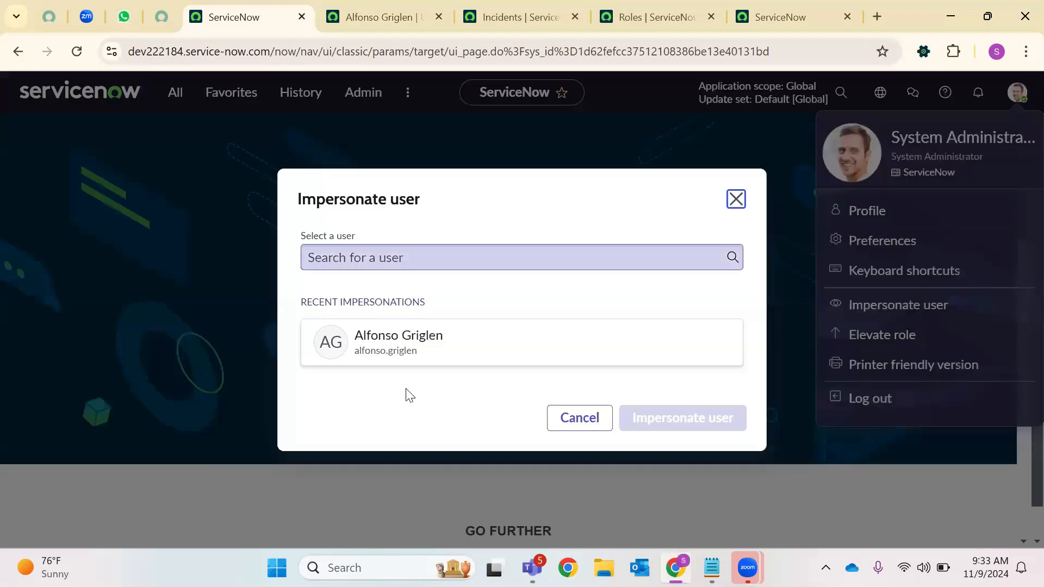
click(440, 347)
click(697, 423)
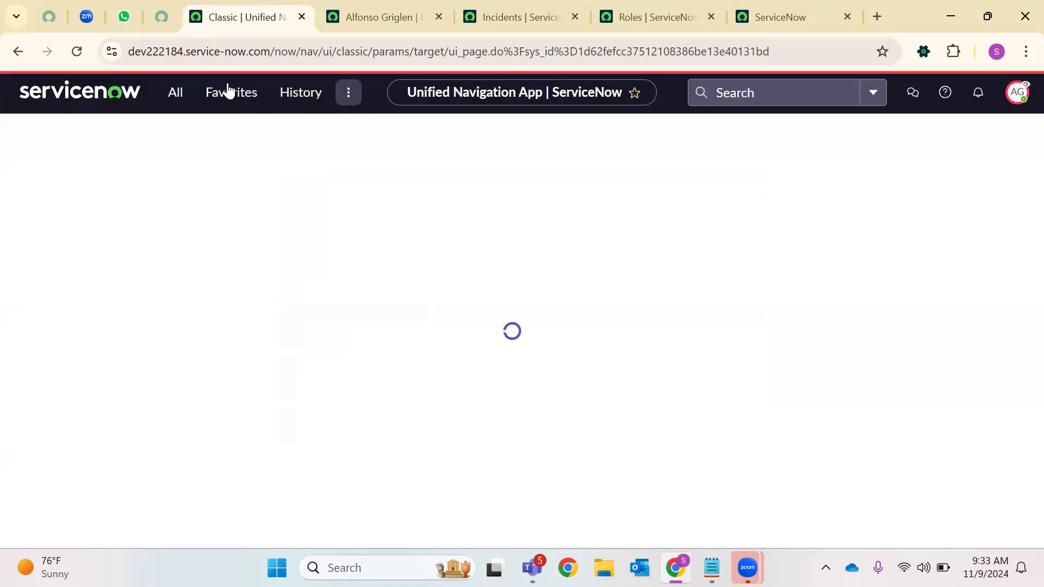
Filter the All navigator for 'incident', confirming Incident modules like Create New, Open and Resolved appear
click(174, 93)
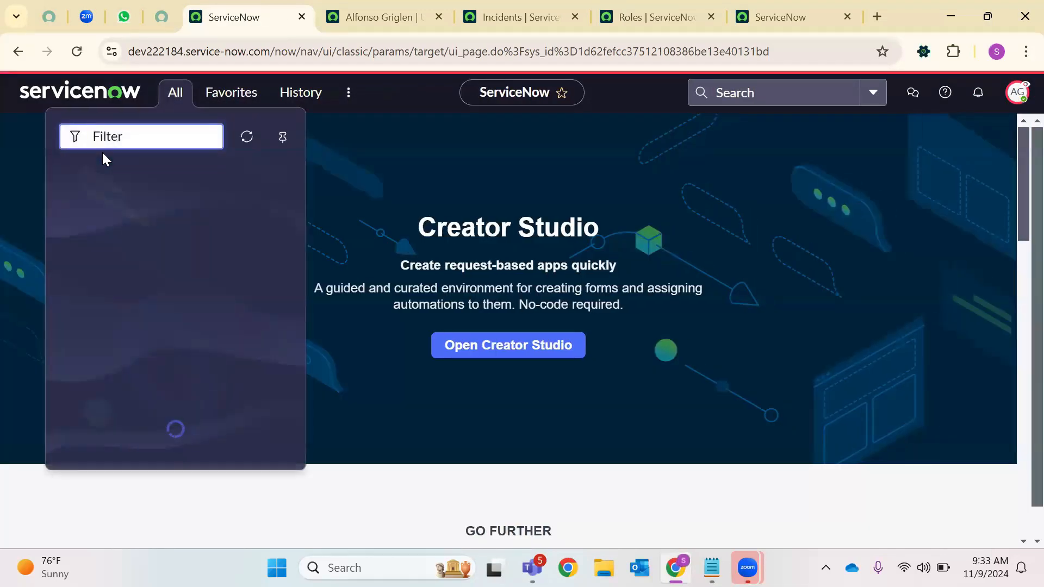
click(72, 176)
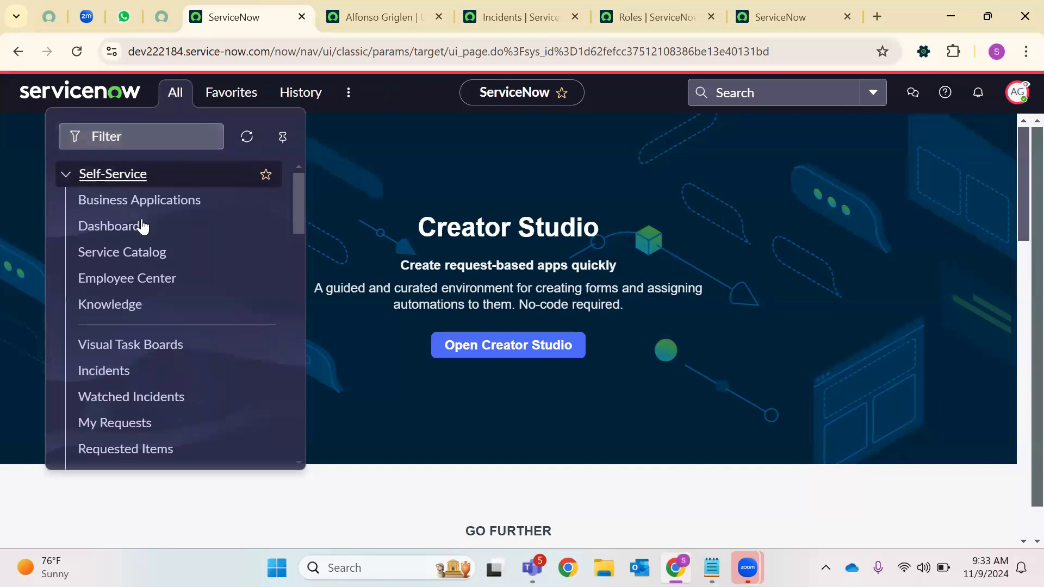
scroll(131, 253, down, 9)
scroll(115, 274, up, 10)
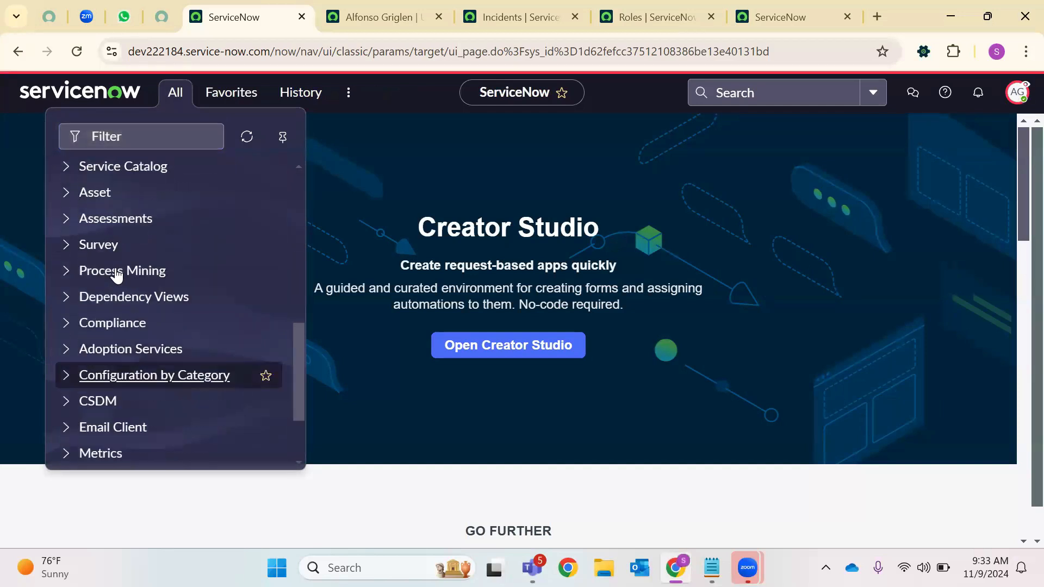
scroll(112, 266, down, 6)
scroll(101, 305, down, 3)
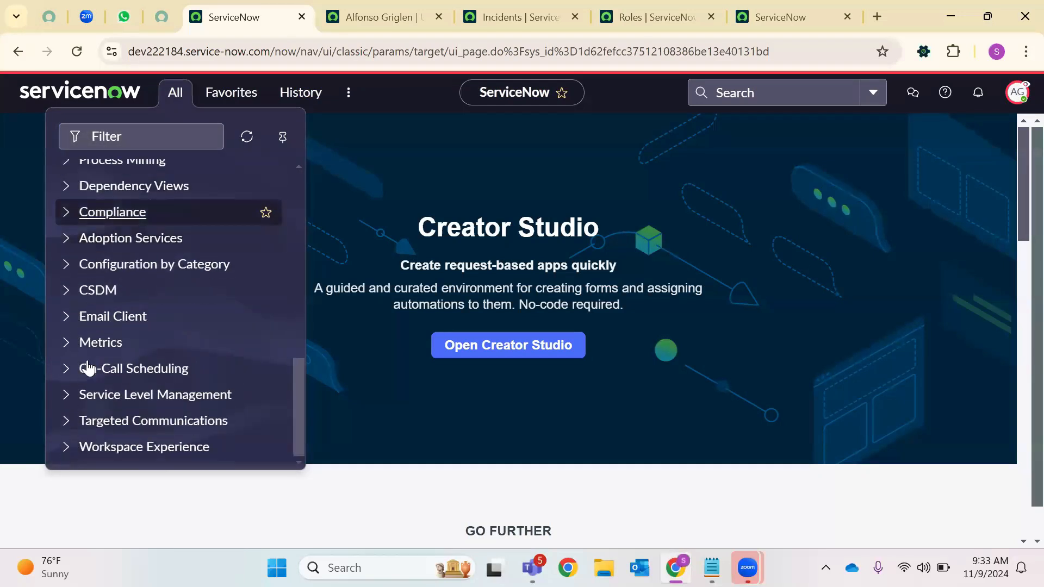
scroll(160, 310, up, 7)
scroll(130, 245, up, 4)
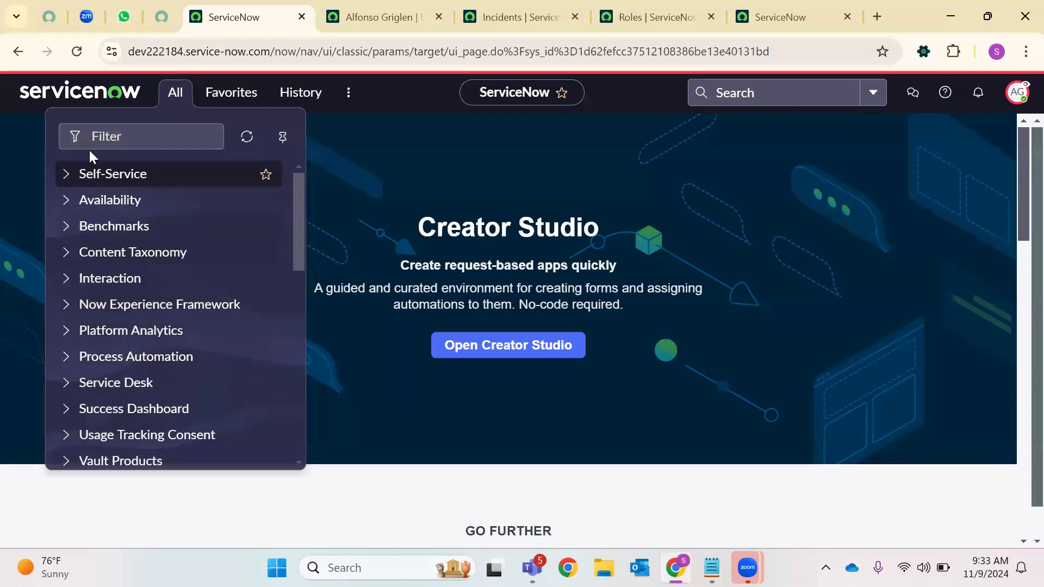
click(136, 132)
text(incid)
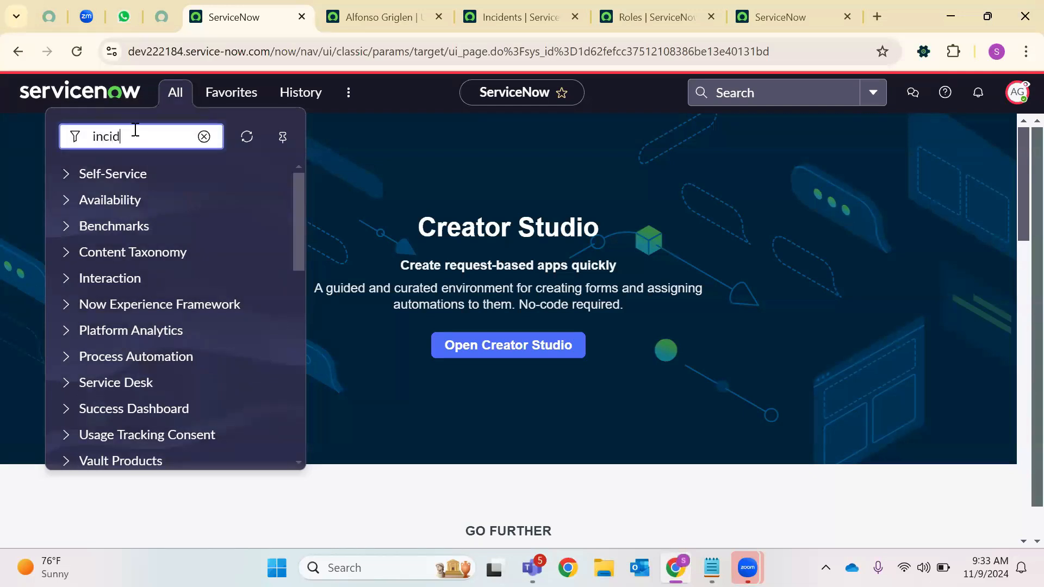
text(ent)
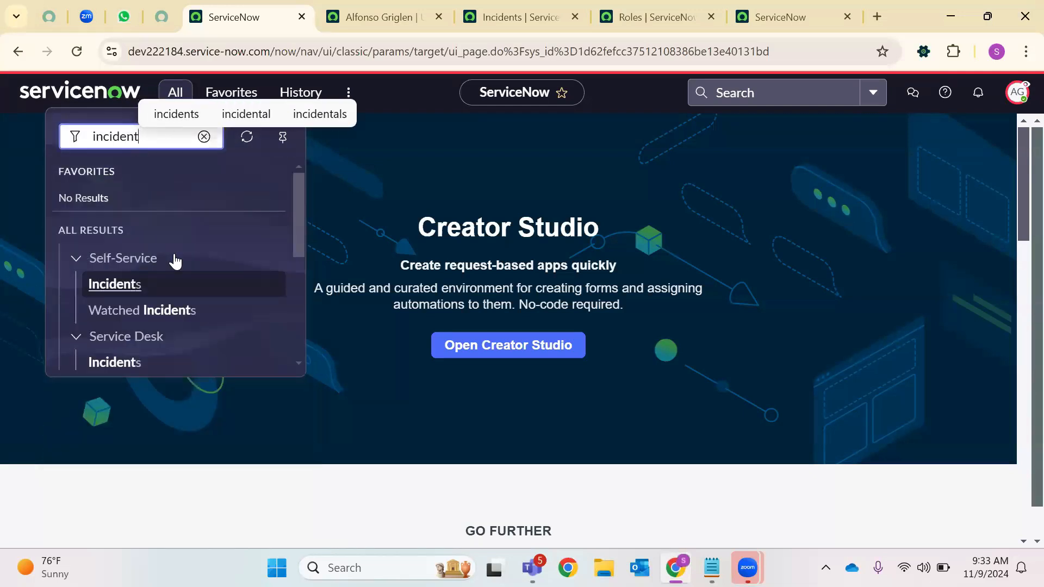
scroll(173, 263, down, 5)
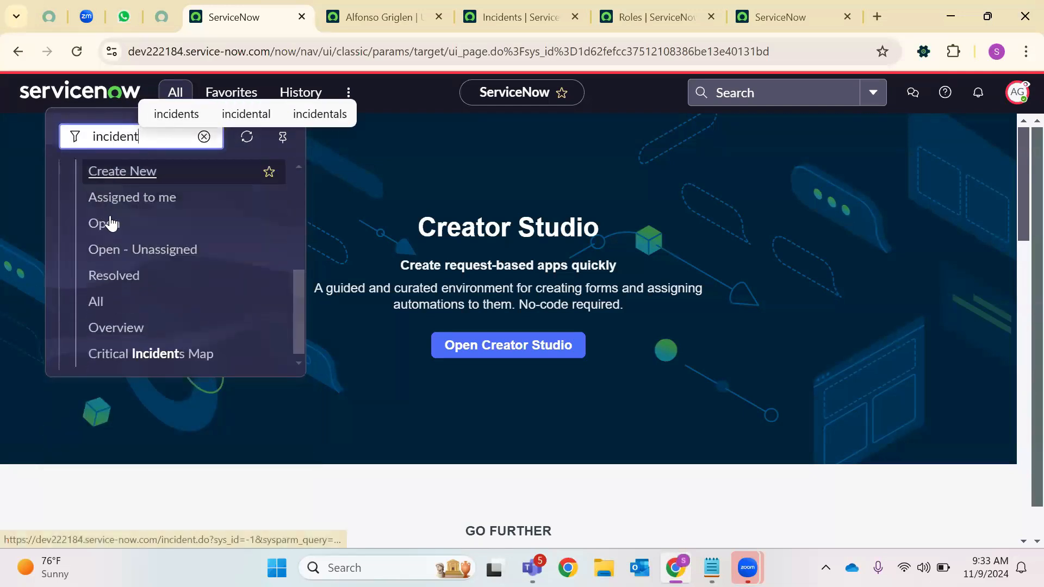
scroll(114, 234, up, 2)
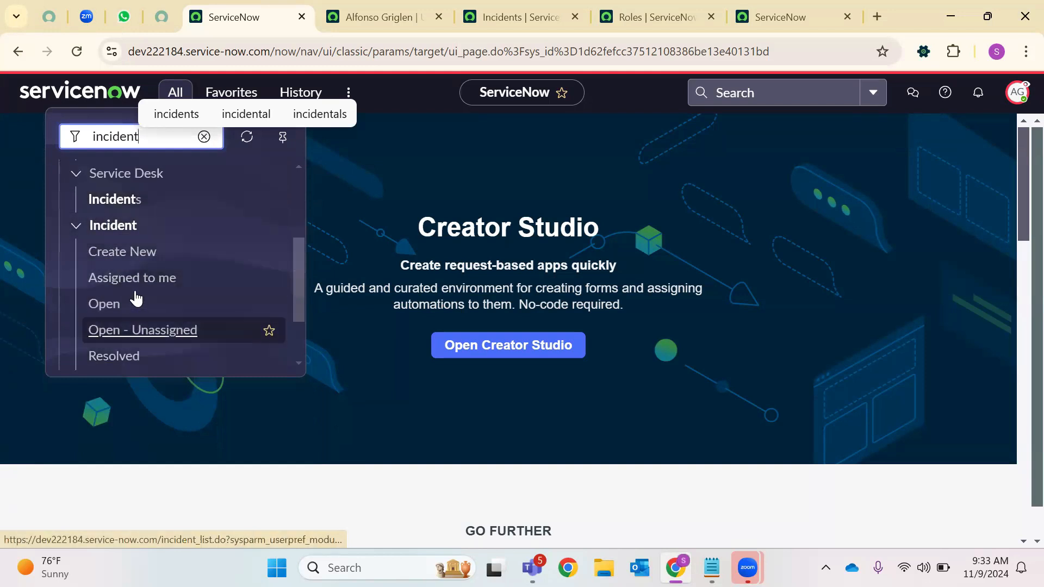
scroll(130, 314, down, 3)
scroll(130, 317, up, 1)
scroll(131, 314, up, 5)
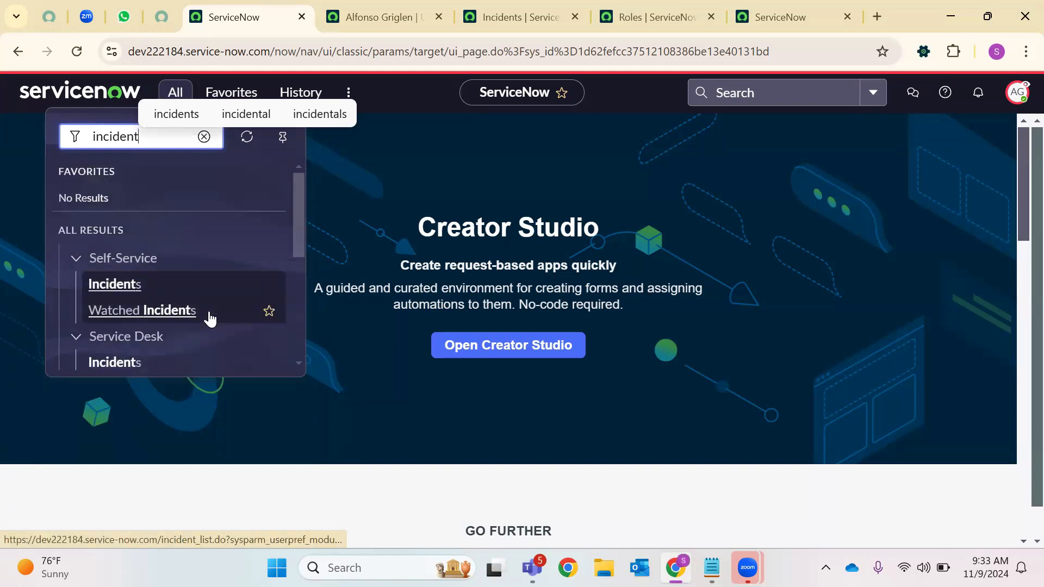
click(1015, 98)
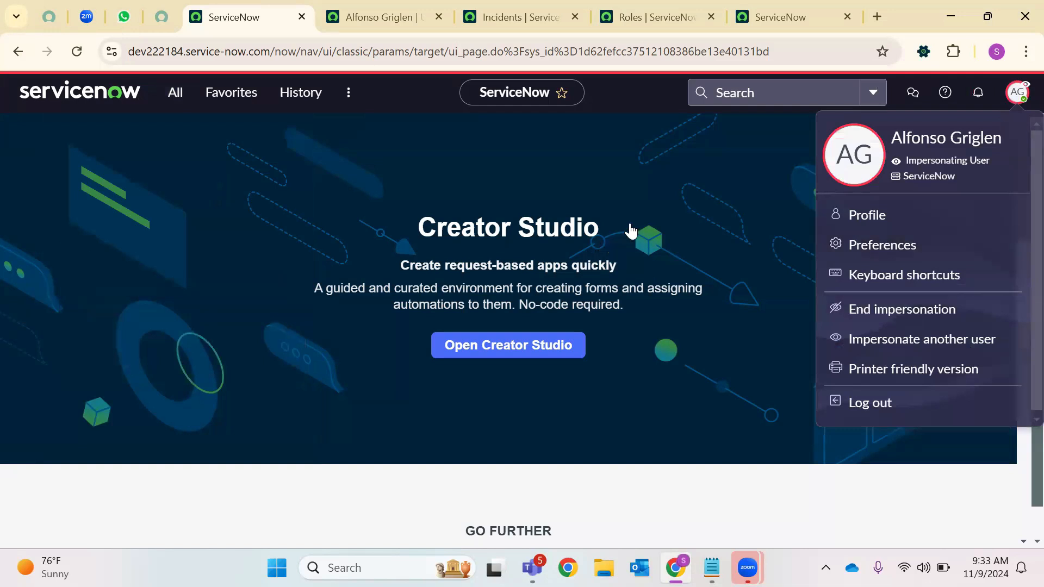
End the impersonation to return to the System Administrator session, then dismiss the profile menu
click(1009, 380)
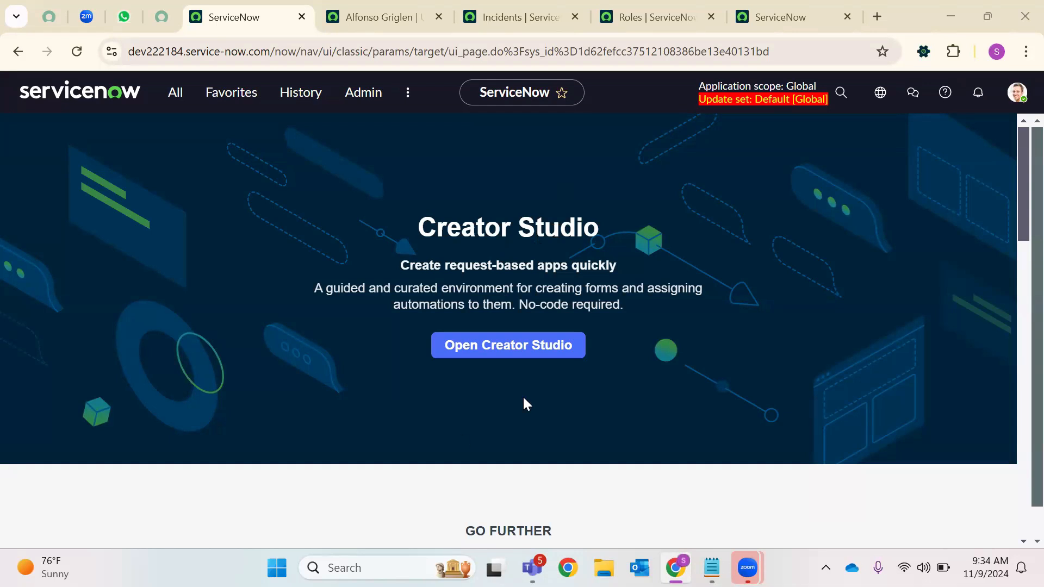
click(1018, 96)
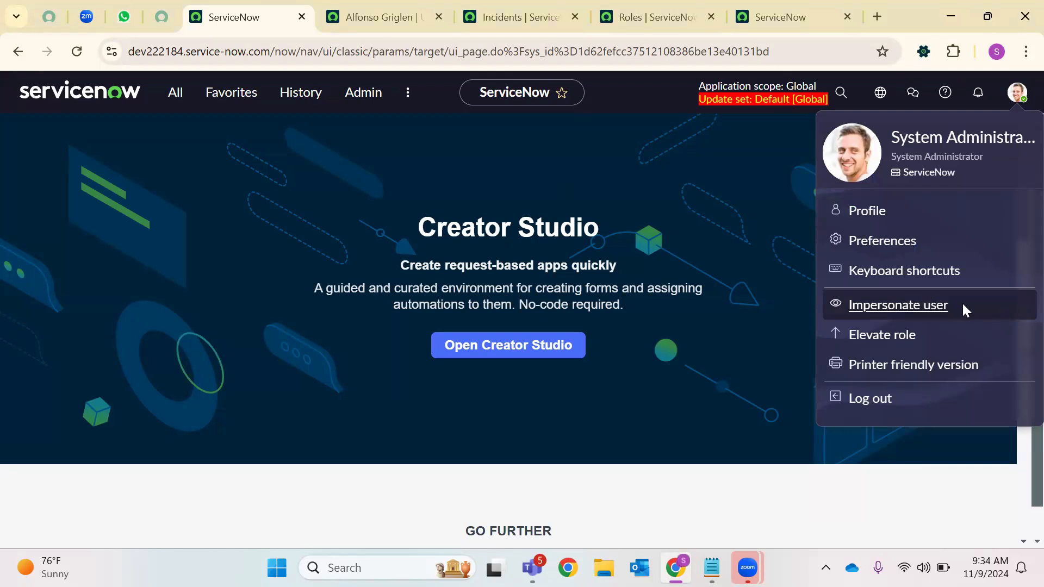
click(924, 309)
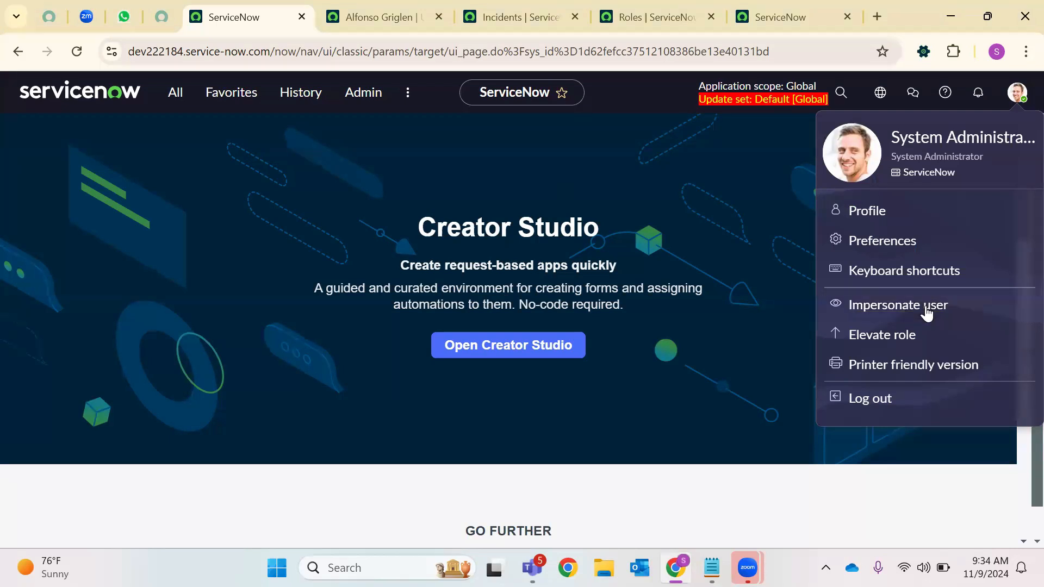
click(706, 210)
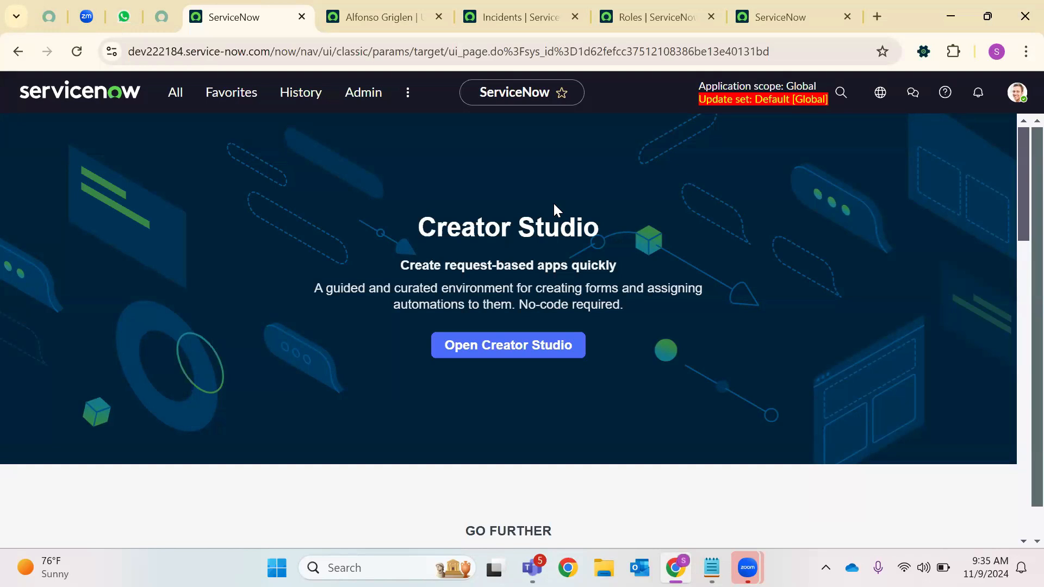
Close the four leftover record tabs and reload the remaining home page
click(434, 16)
click(434, 15)
click(433, 16)
click(434, 15)
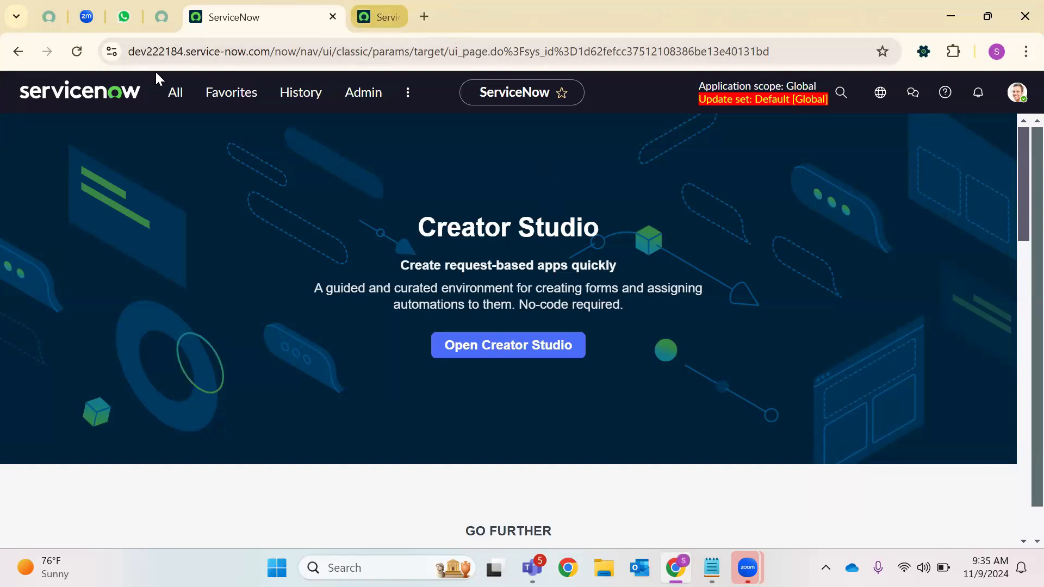
click(75, 53)
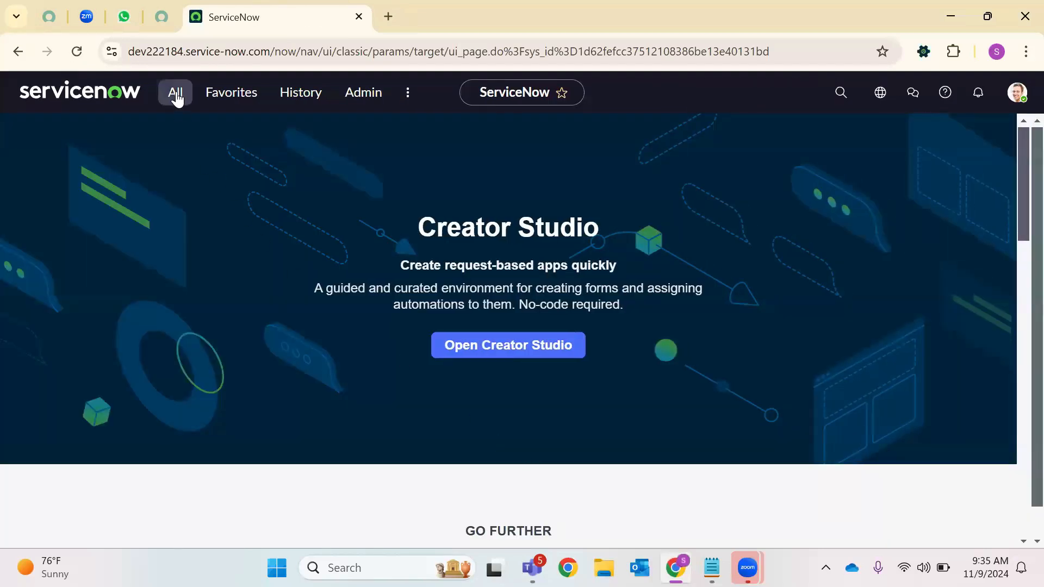
Open the Users list by entering sys_user.LIST in the navigator filter
click(181, 111)
text(Ro)
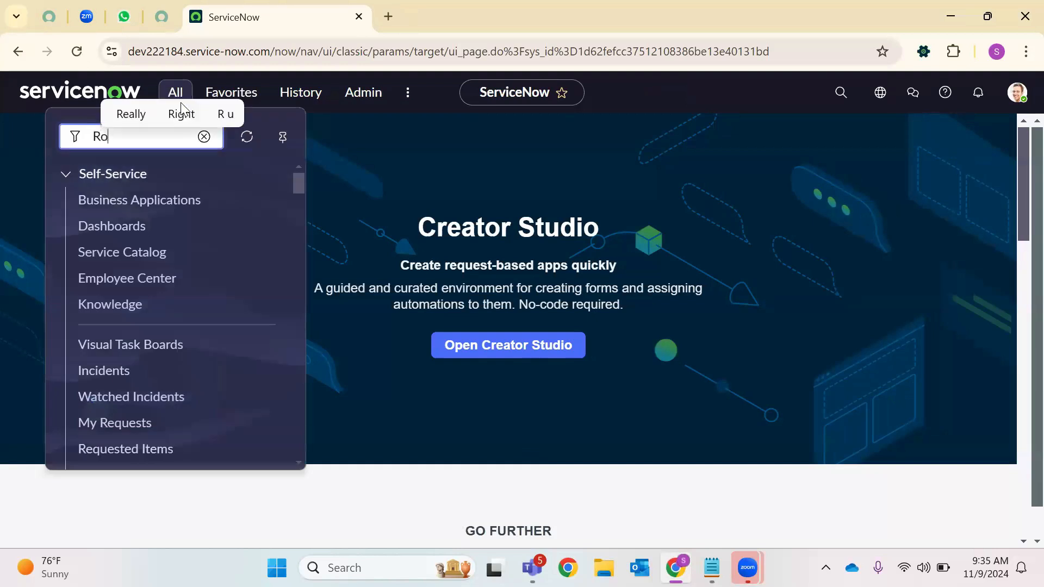
key(BackSpace)
key(BackSpace)
text(sys)
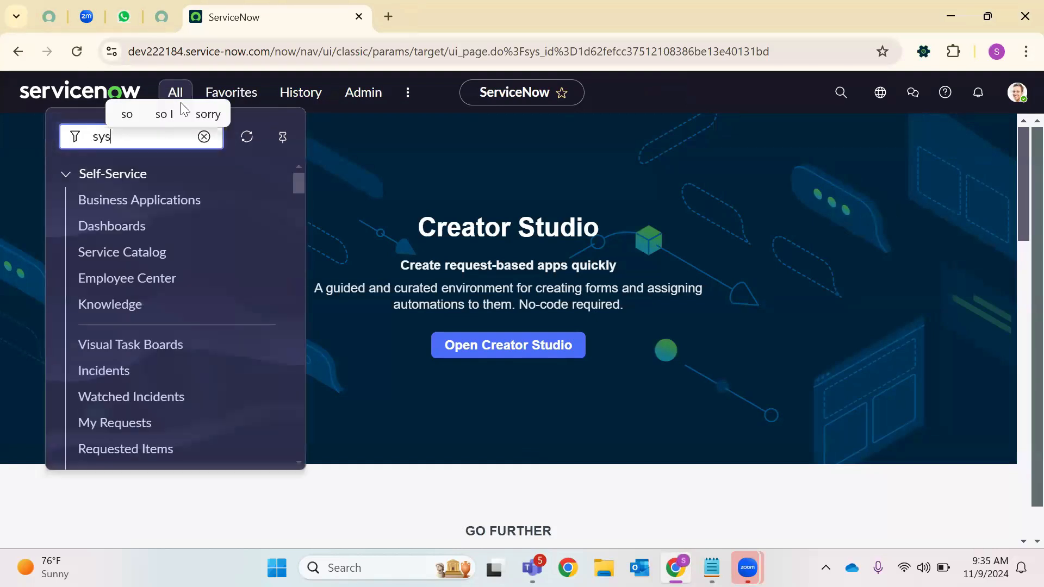
text(_user.)
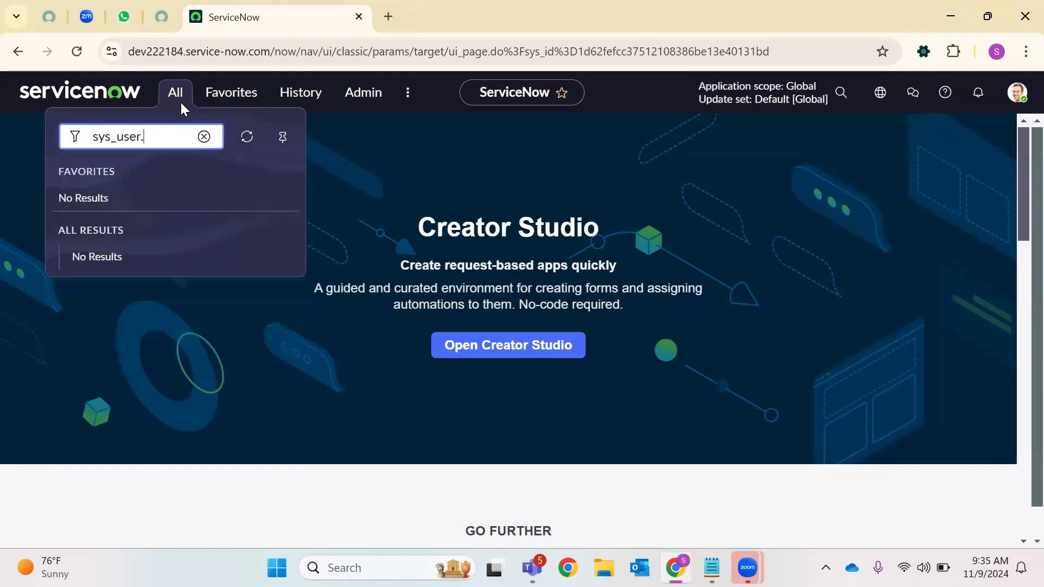
text(LIST)
key(Return)
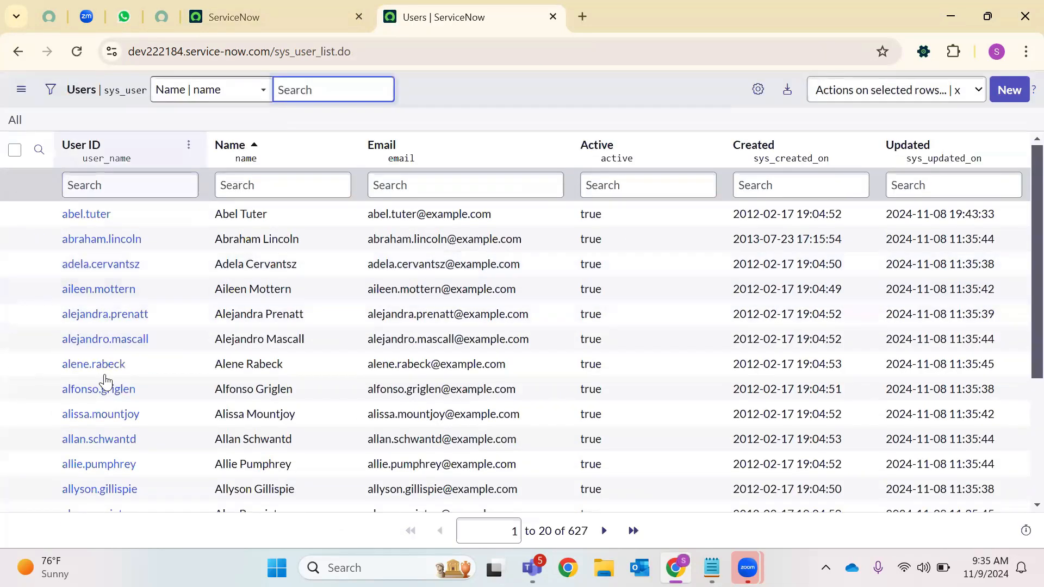
Open the chosen user's record and start editing its Roles related list
click(99, 389)
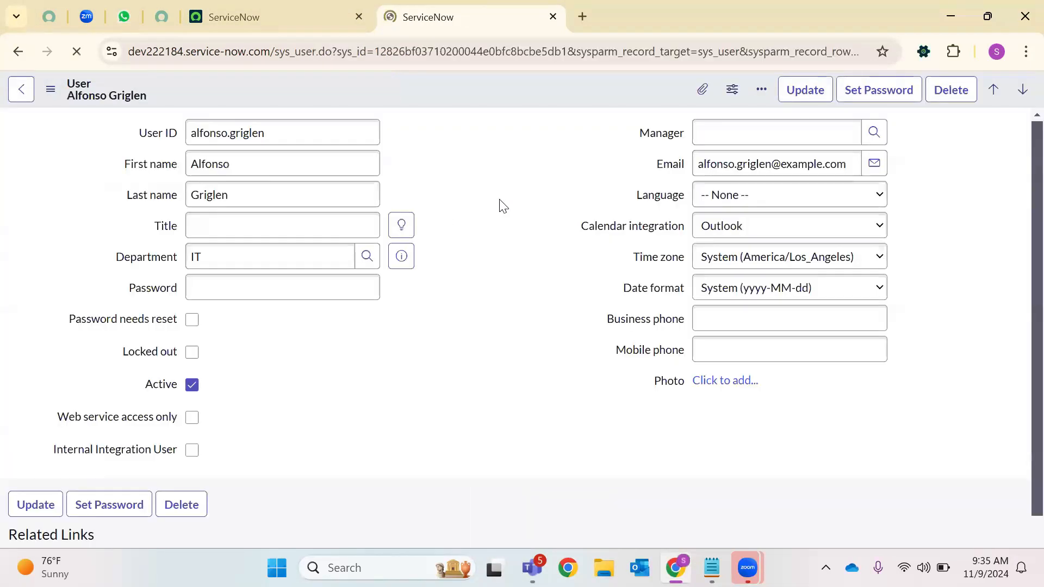
scroll(504, 200, down, 8)
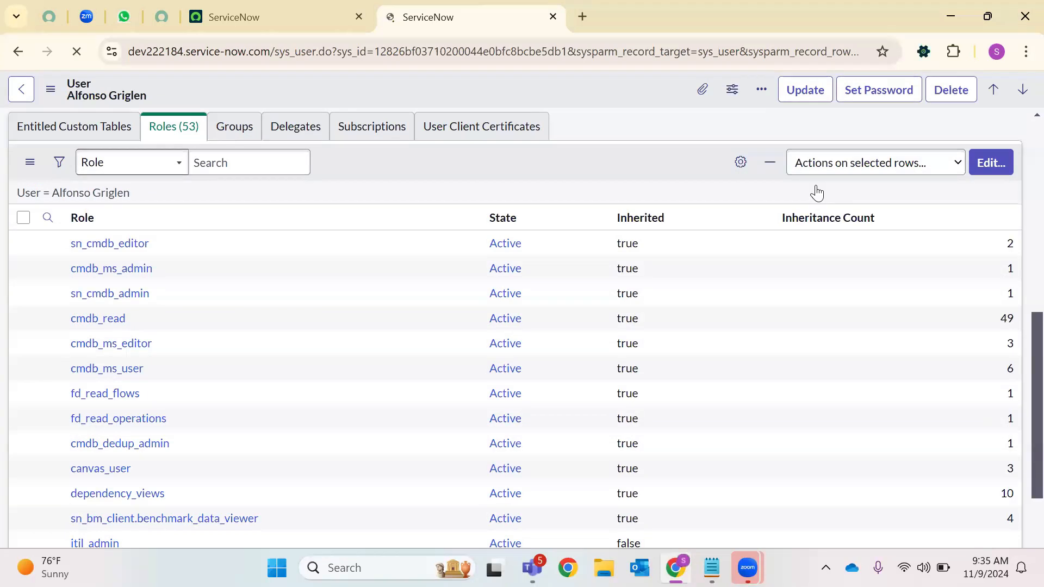
scroll(815, 191, up, 7)
scroll(1018, 185, down, 7)
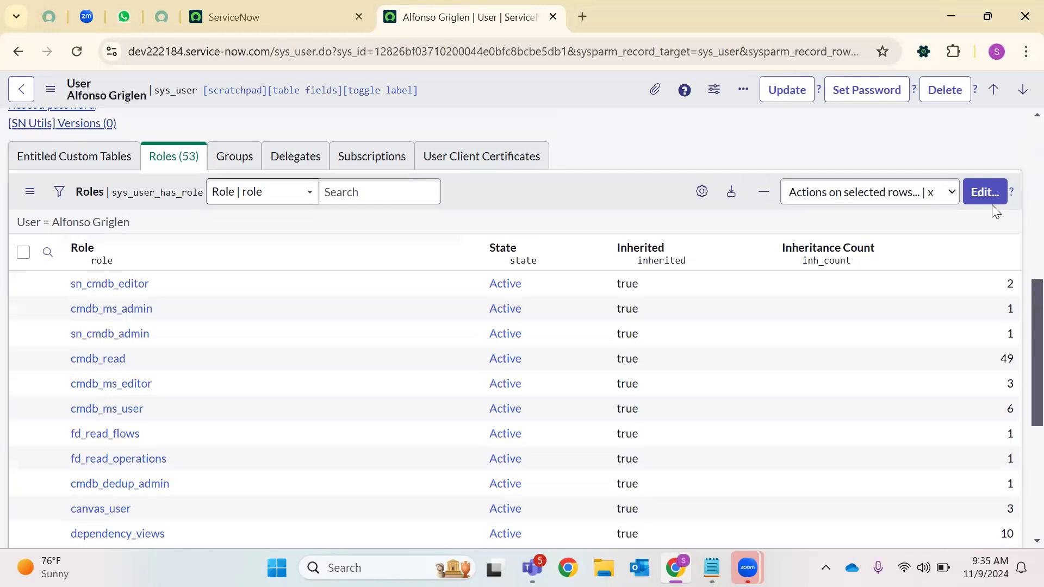
click(992, 192)
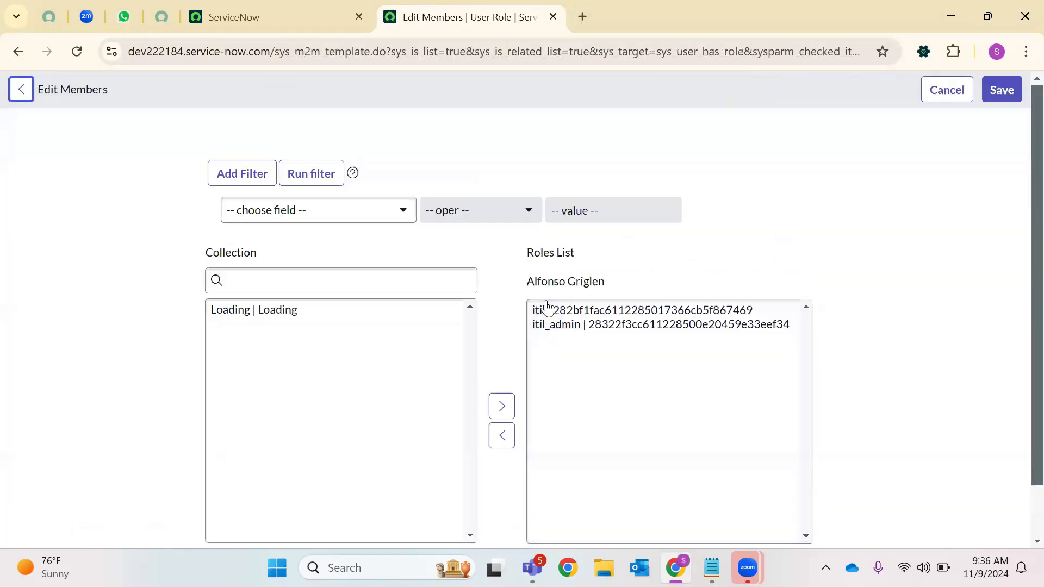
Move itil and itil_admin back to the collection and save the role membership
click(552, 314)
click(551, 325)
click(541, 310)
click(495, 435)
click(550, 330)
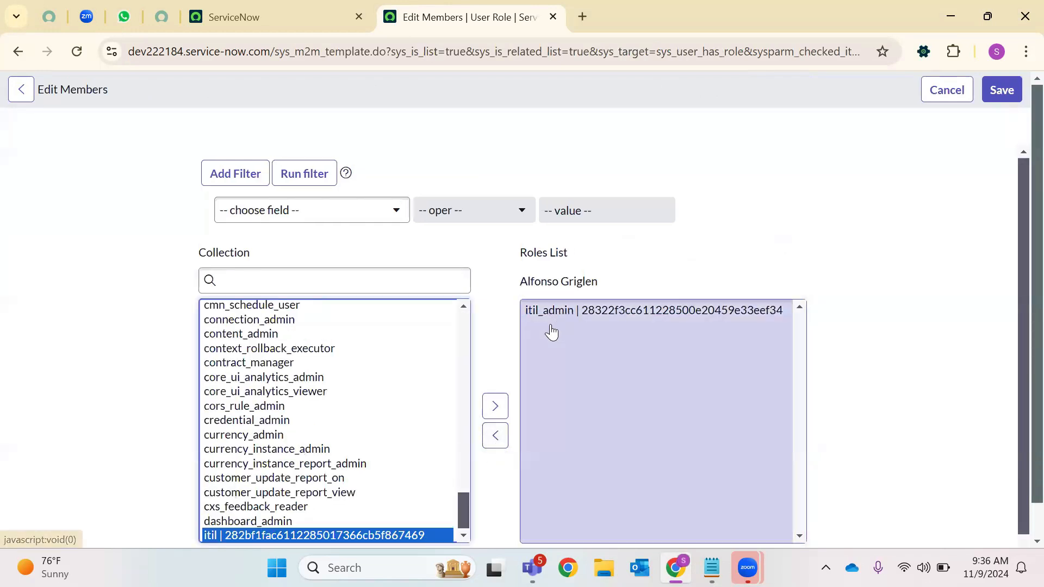
click(496, 435)
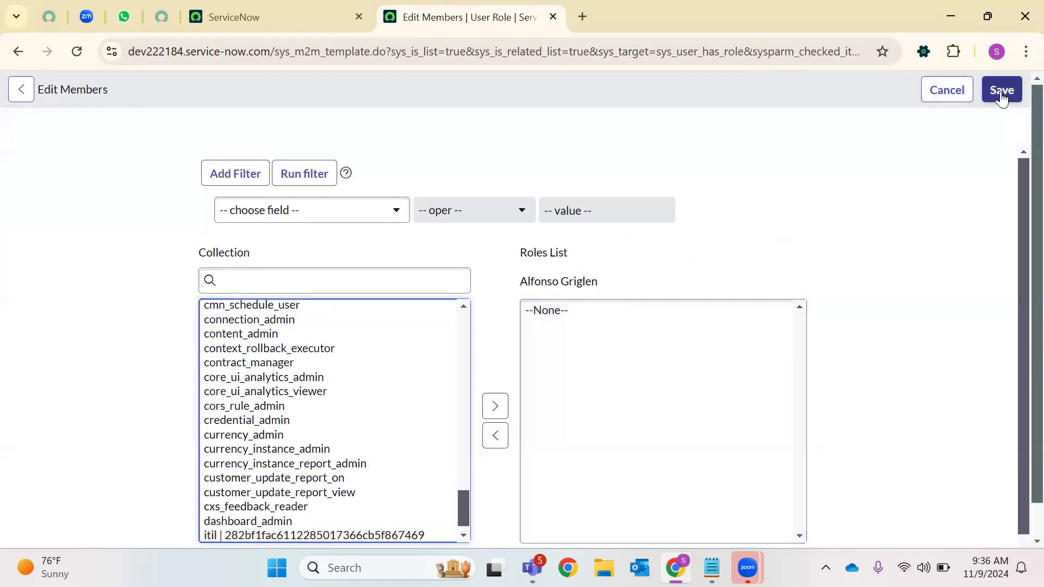
click(1000, 91)
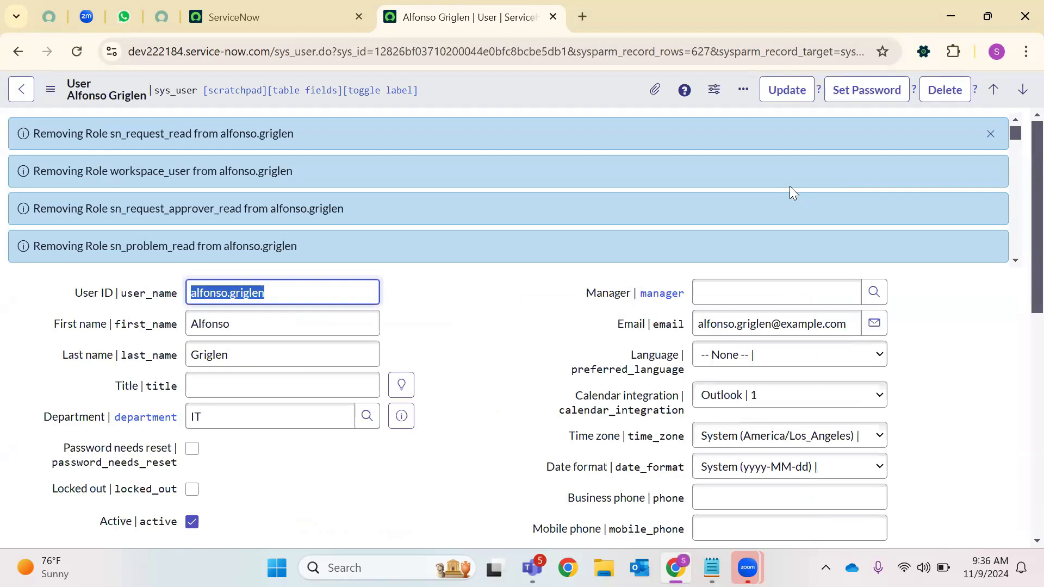
Open the roles table by entering sys_user_role.LIST in the navigator filter
scroll(478, 279, down, 7)
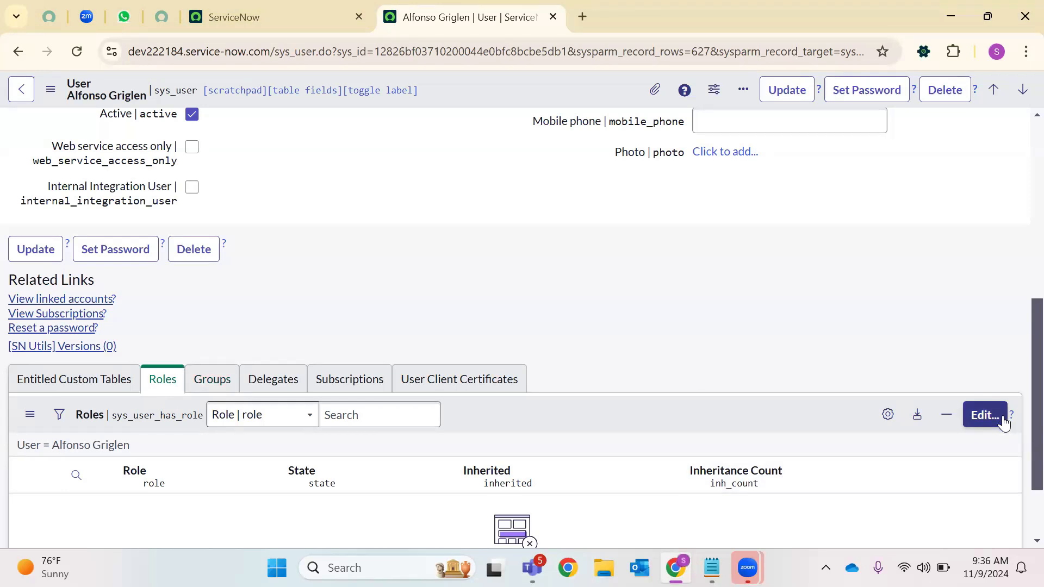
click(330, 5)
click(172, 98)
text(s)
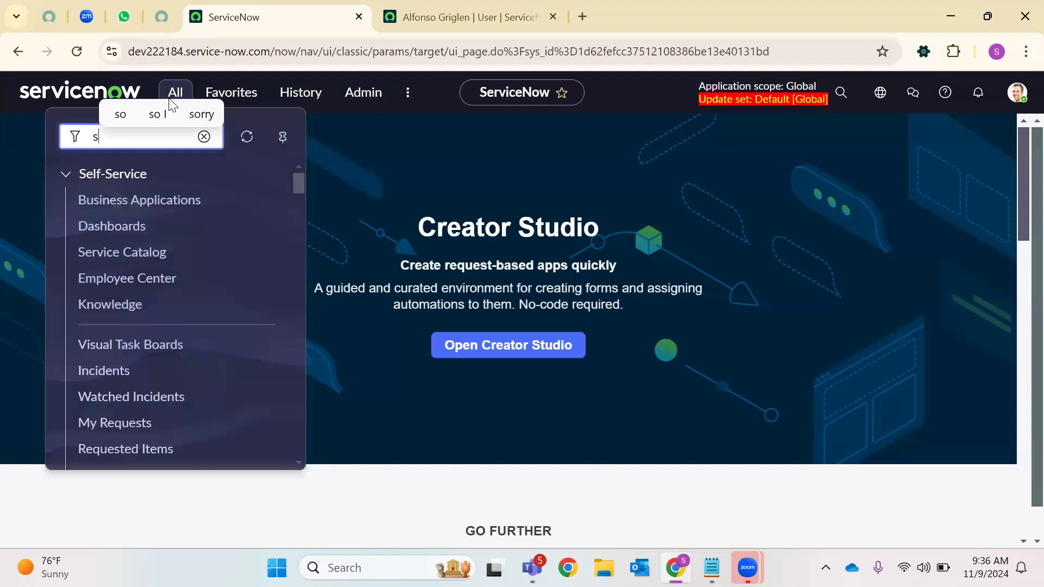
text(ys_use)
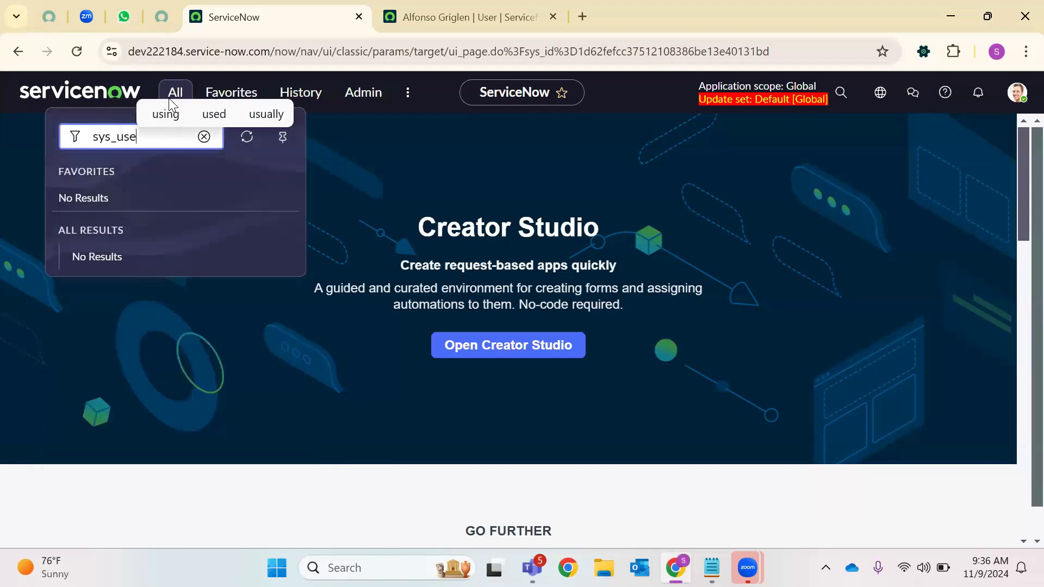
text(r_role)
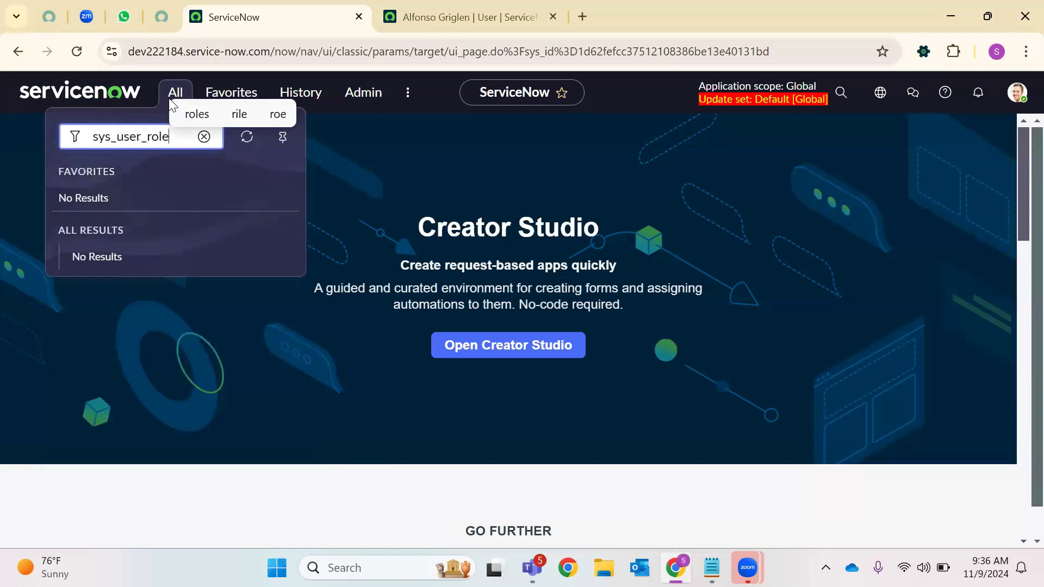
text(.LIST)
key(Return)
Filter the navigator for 'Roles' and open the Roles module in a new tab
click(302, 9)
click(175, 92)
text(Roles)
scroll(172, 217, down, 3)
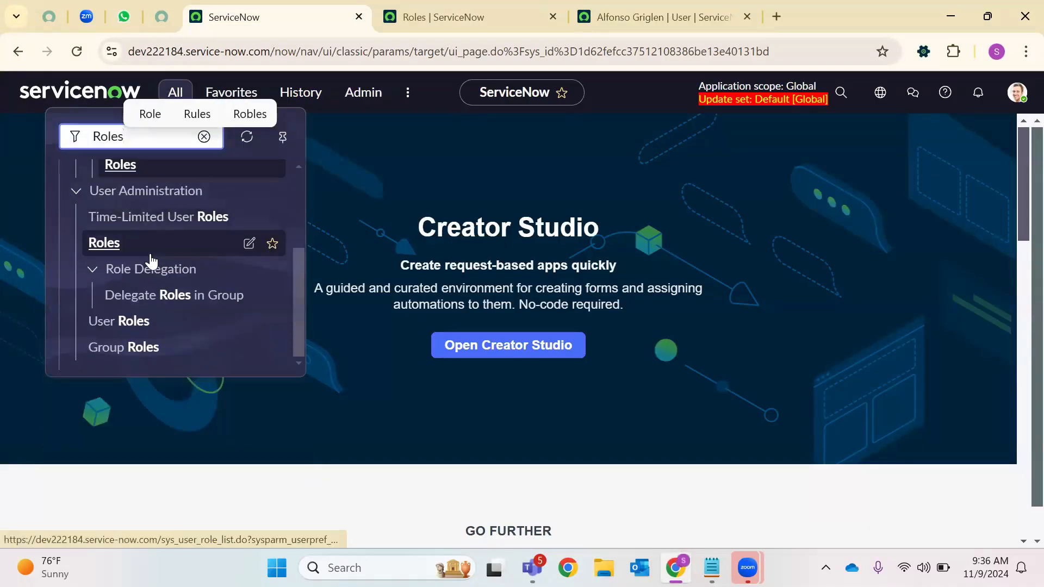
right_click(137, 252)
click(205, 268)
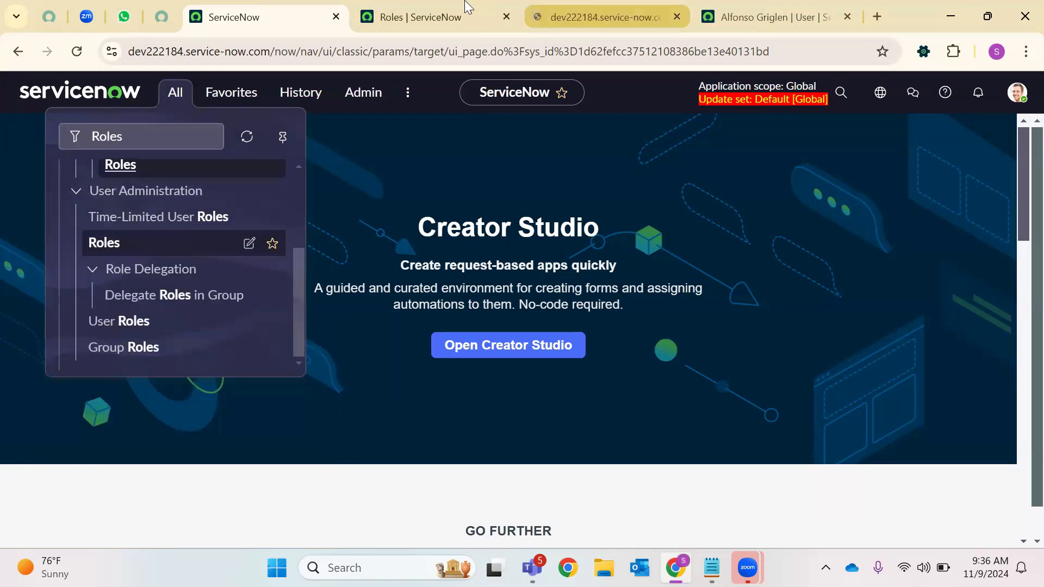
click(465, 11)
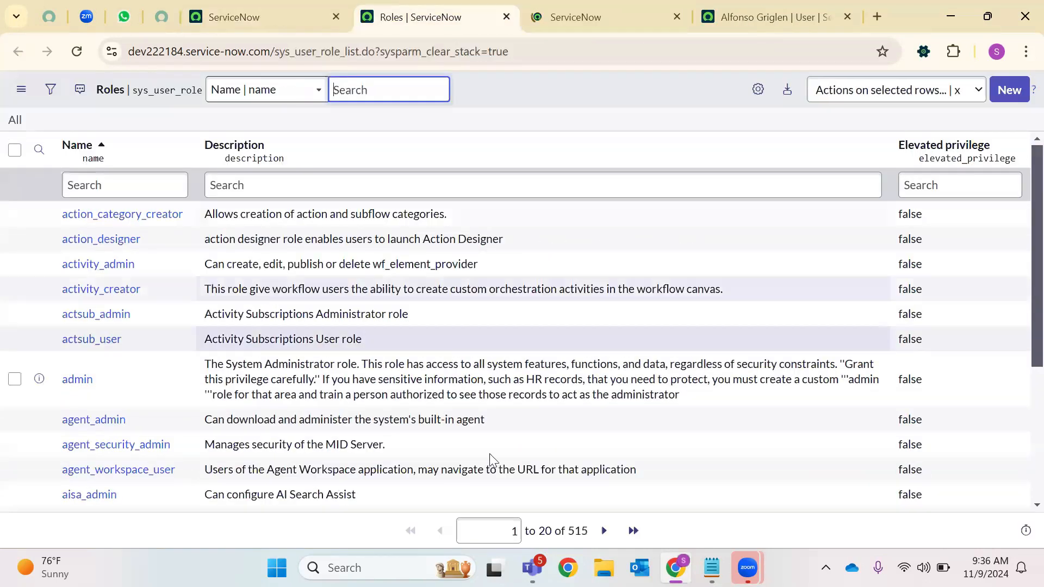
Start a new role record from the Roles list and close the duplicate Roles tab
key(ctrl+Tab)
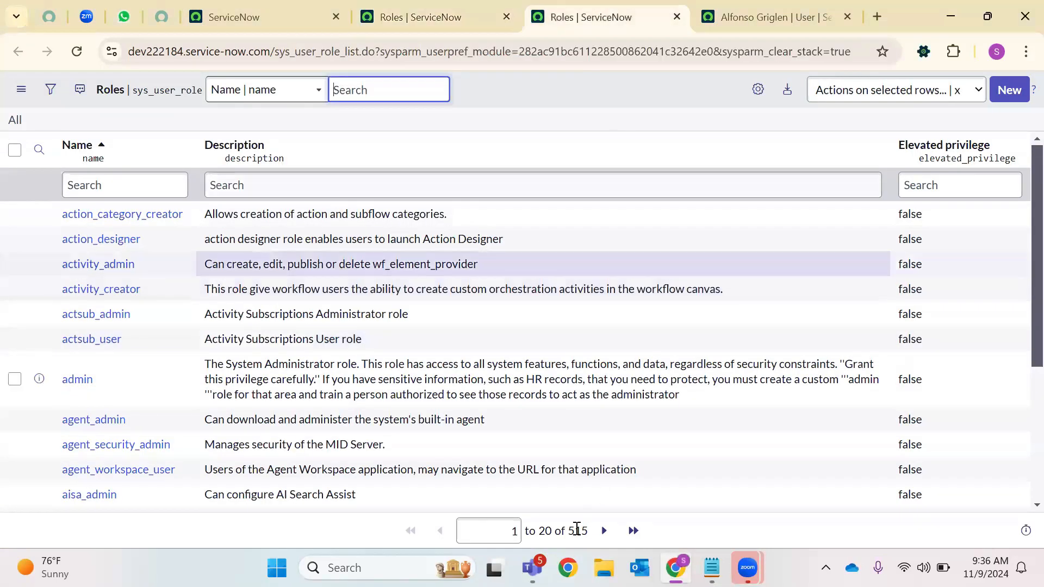
click(409, 7)
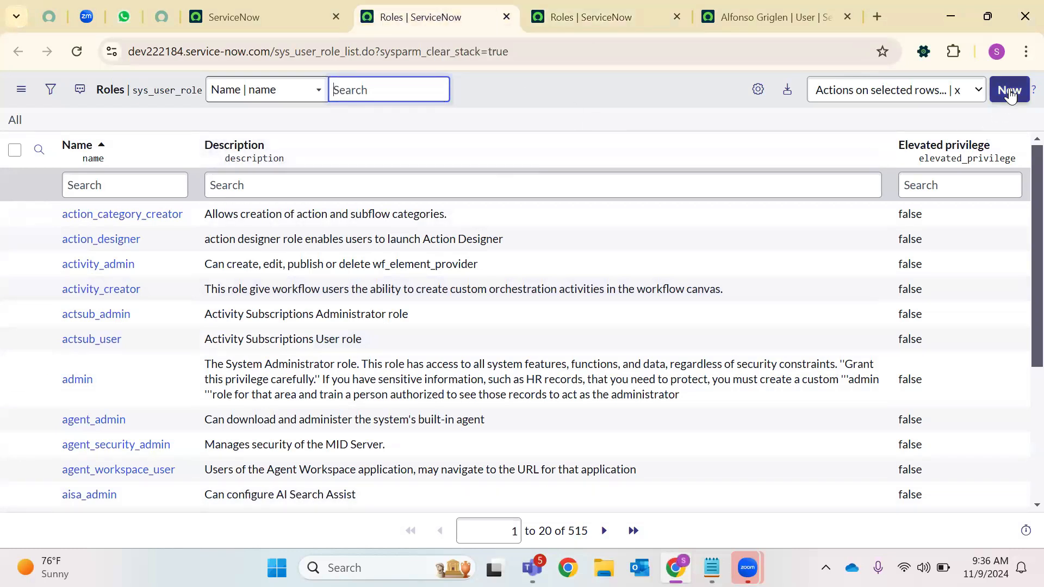
click(1010, 92)
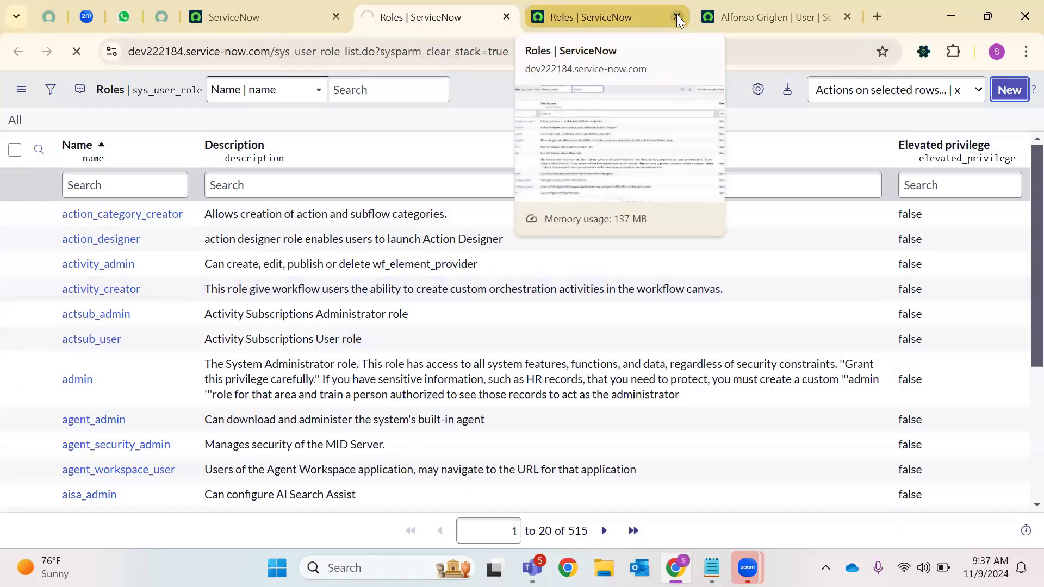
click(677, 18)
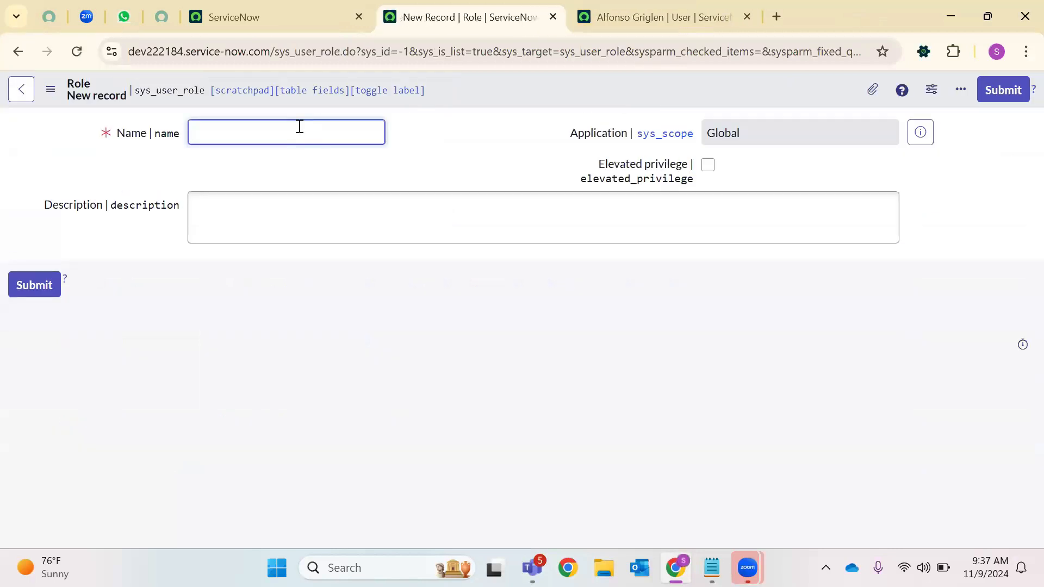
Name the role 'Demo Developer' with description 'This is custom role created for Testing Activity'
text(Demo t)
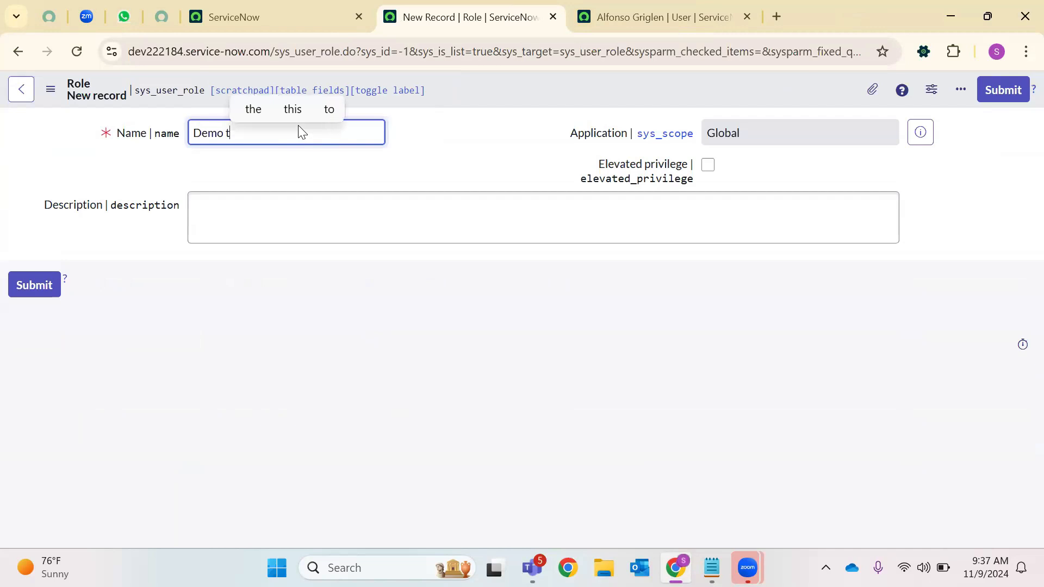
key(BackSpace)
text(Developer)
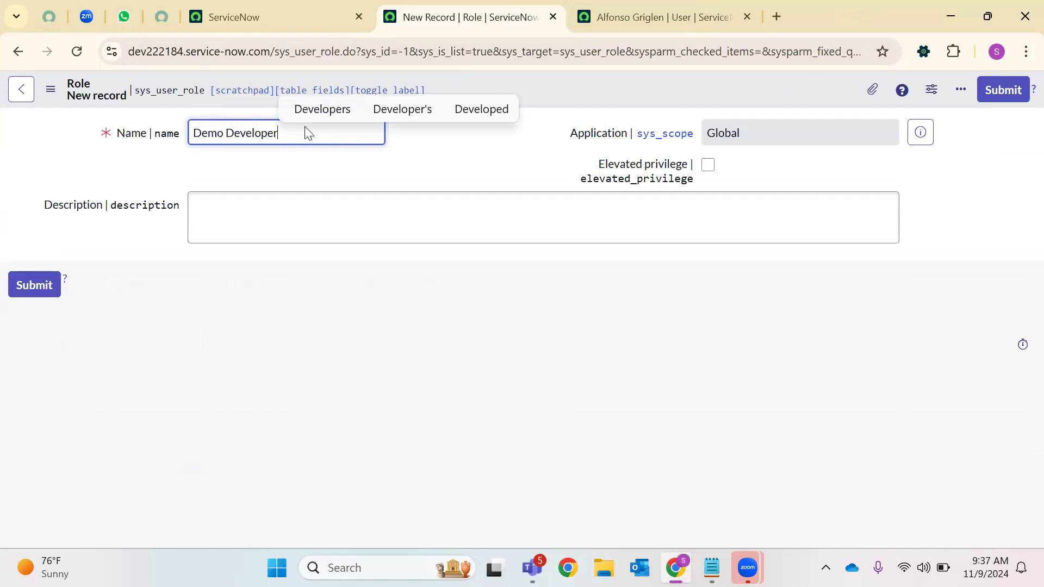
click(261, 223)
text(This is cus)
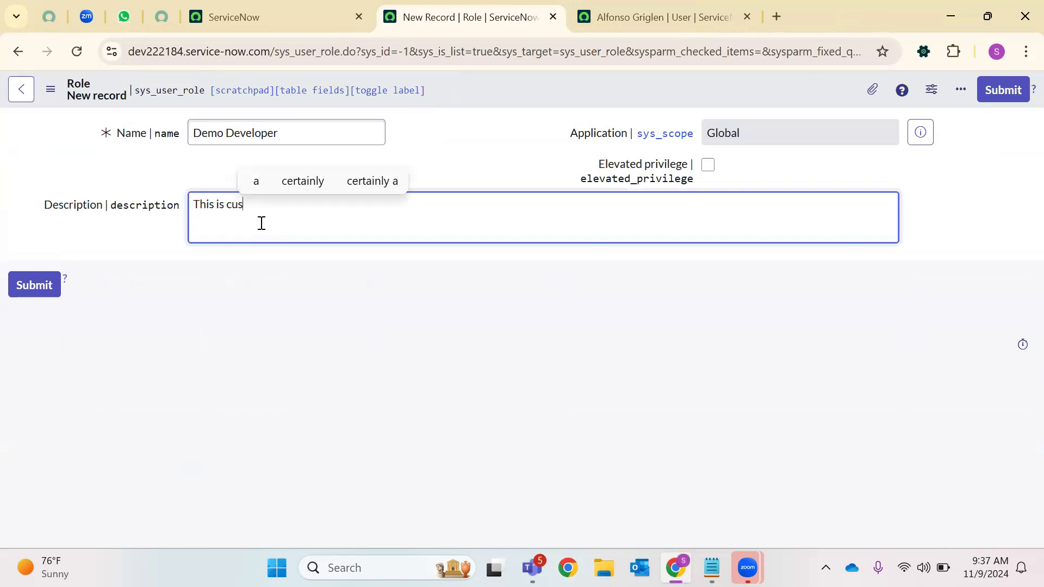
text(tom rol)
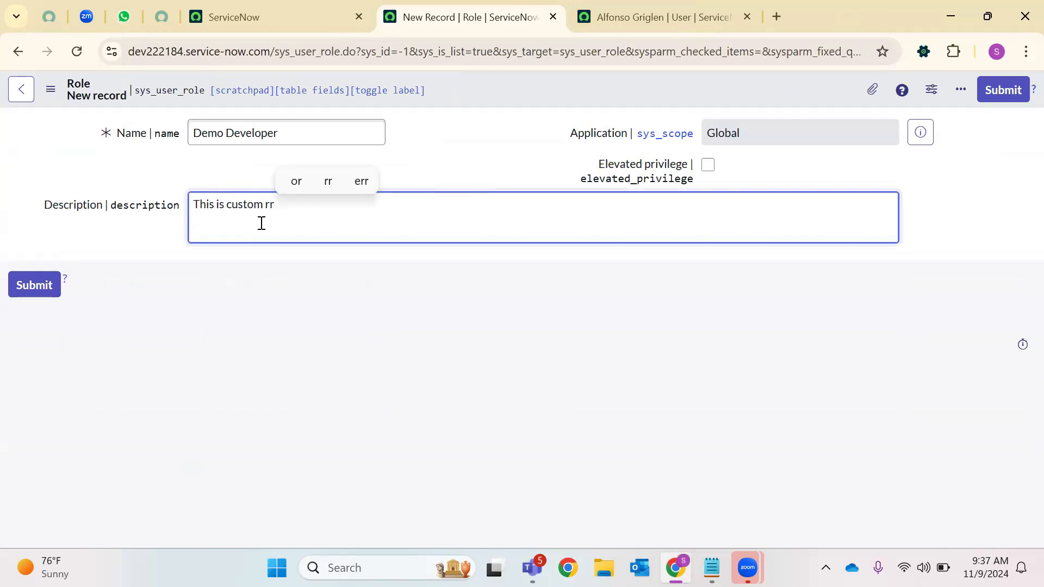
text(e cre)
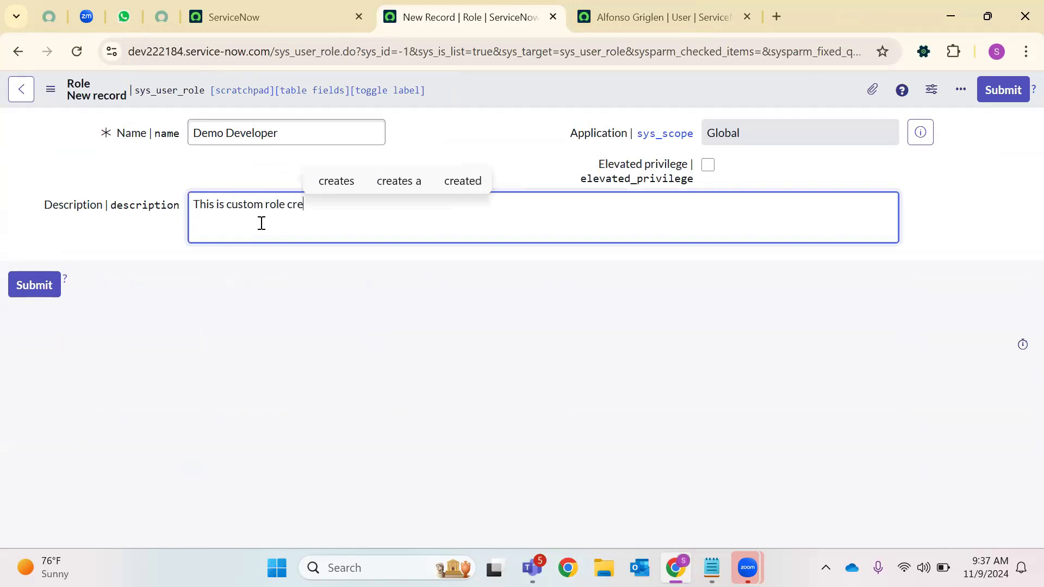
text(ated for Testing Activity)
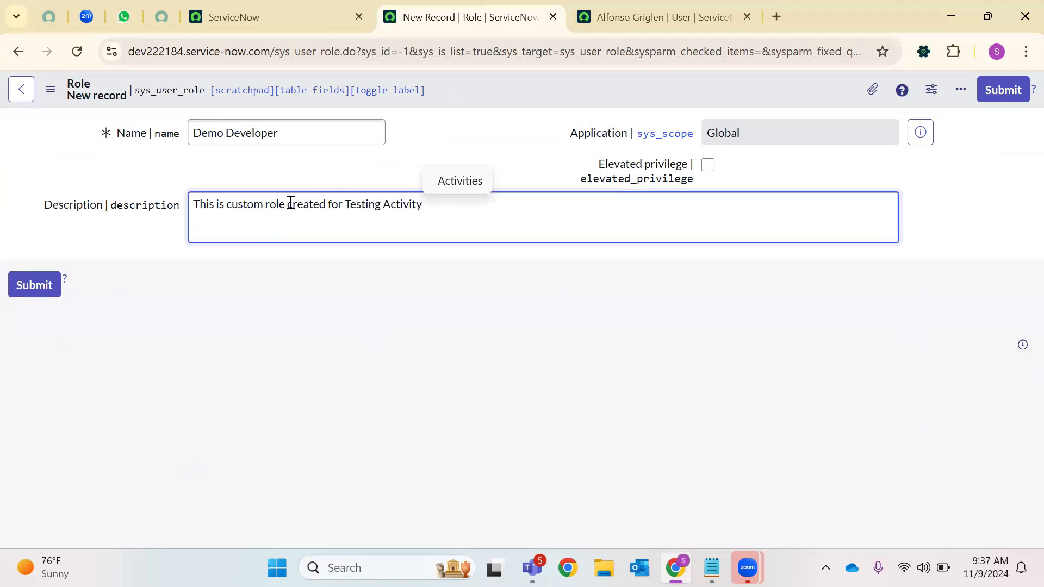
Save the Demo Developer role from the header menu, then Update back to the Roles list
double_click(300, 199)
triple_click(356, 204)
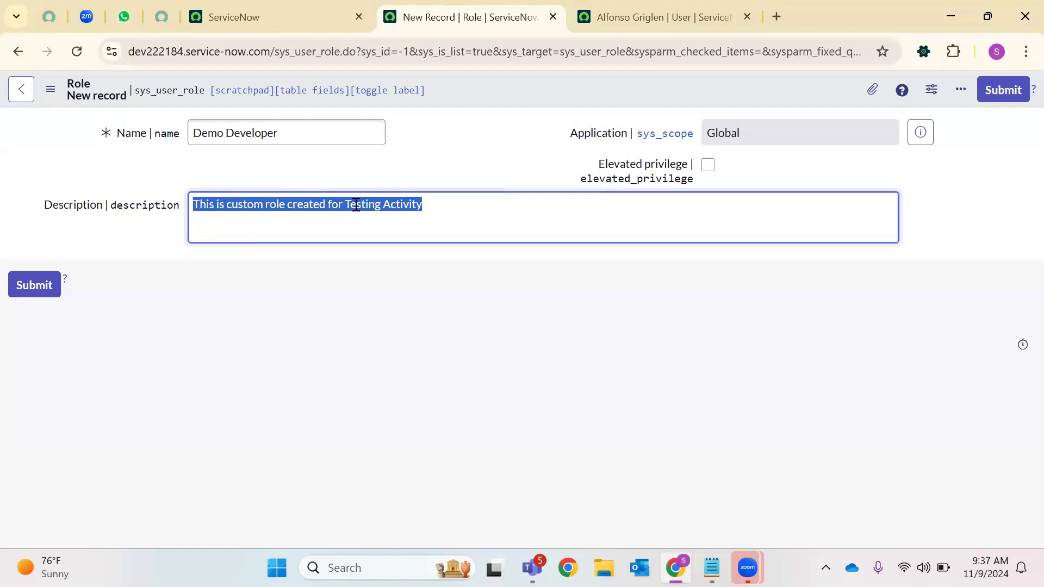
right_click(506, 92)
click(522, 101)
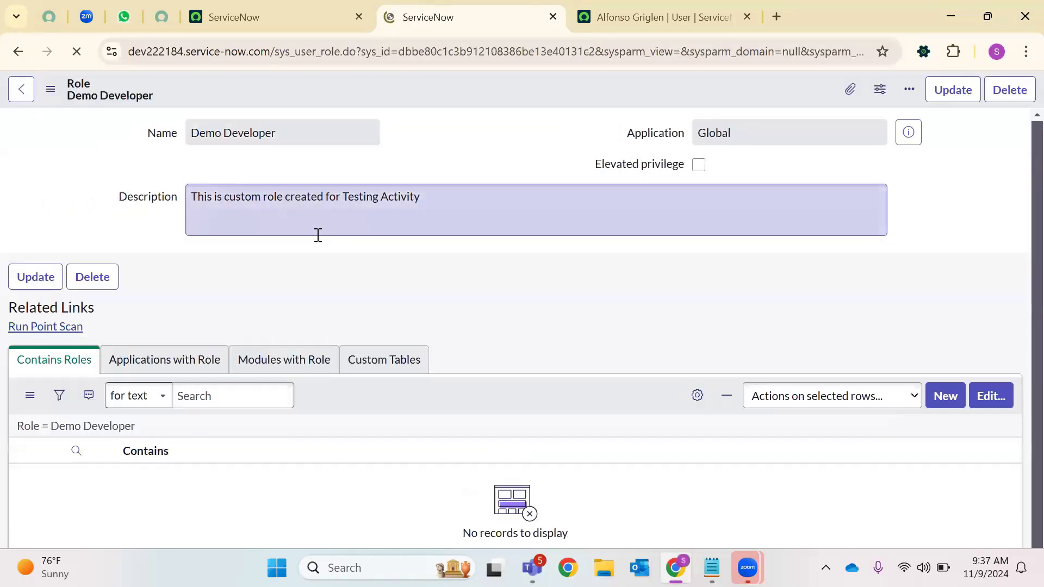
triple_click(254, 200)
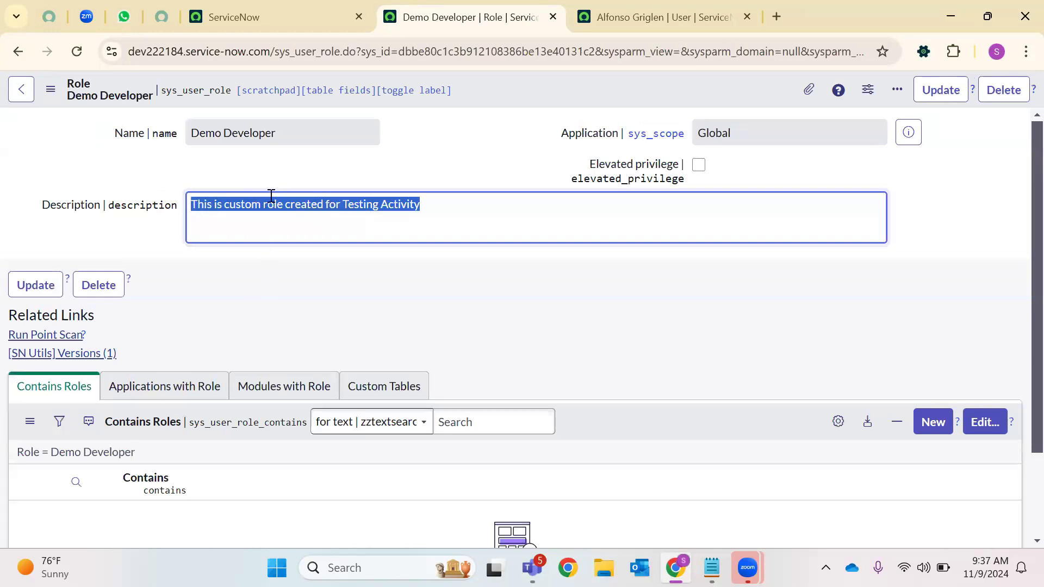
click(288, 21)
key(ctrl+Tab)
click(941, 89)
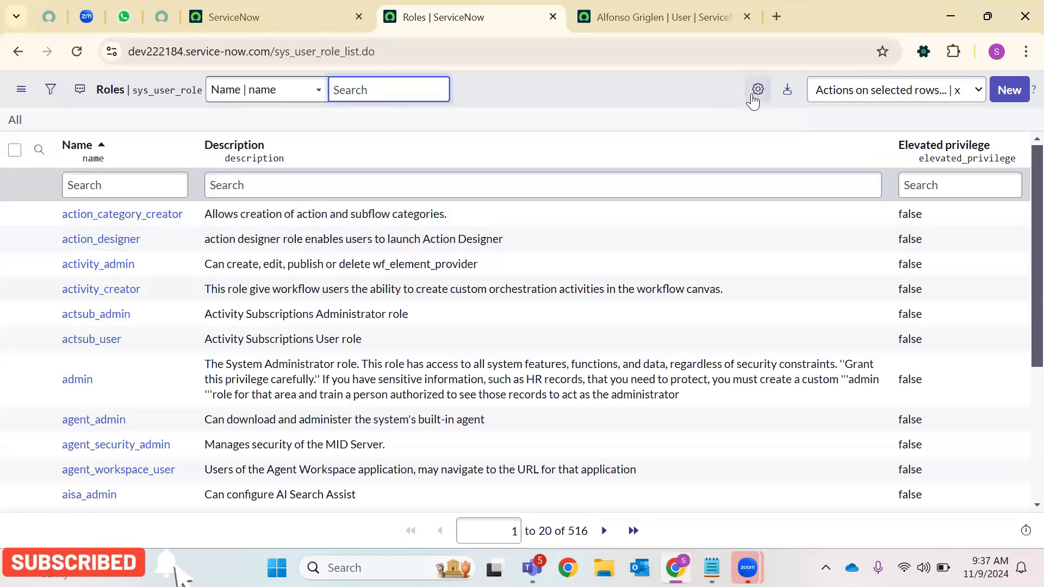
Add the Created column to the roles list, placed above Elevated privilege
click(753, 97)
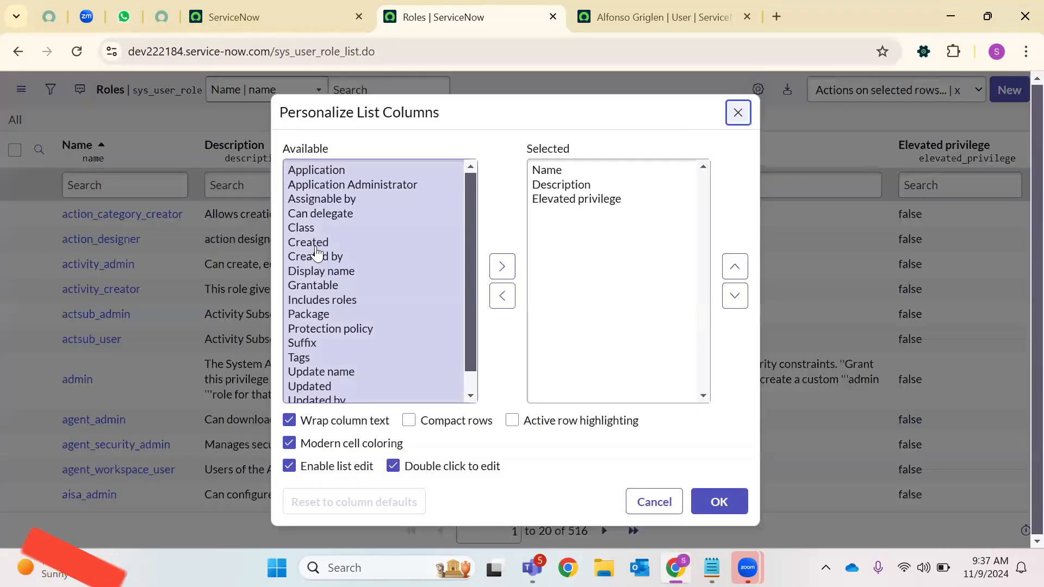
click(313, 243)
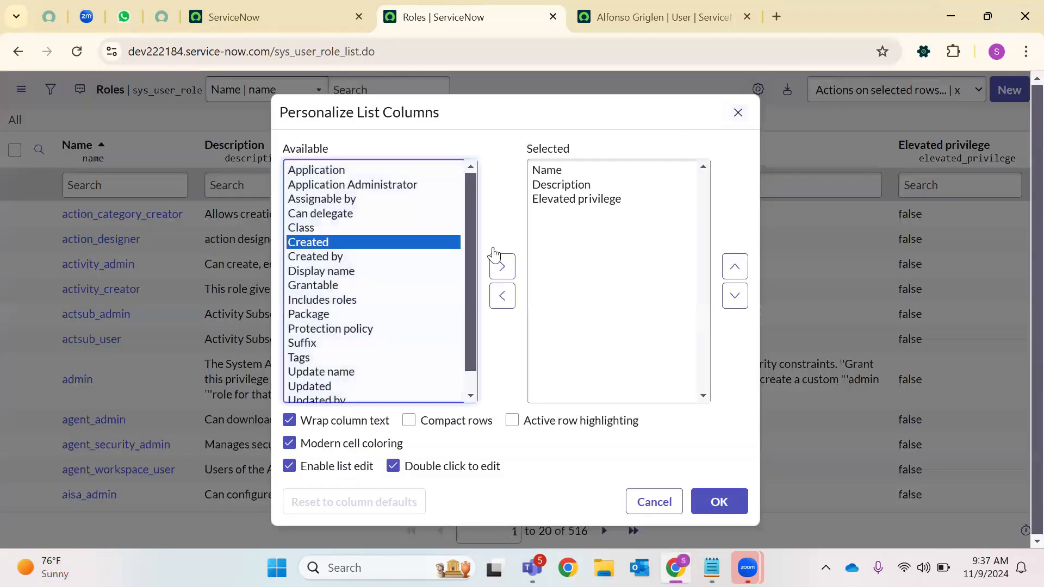
click(502, 266)
click(733, 275)
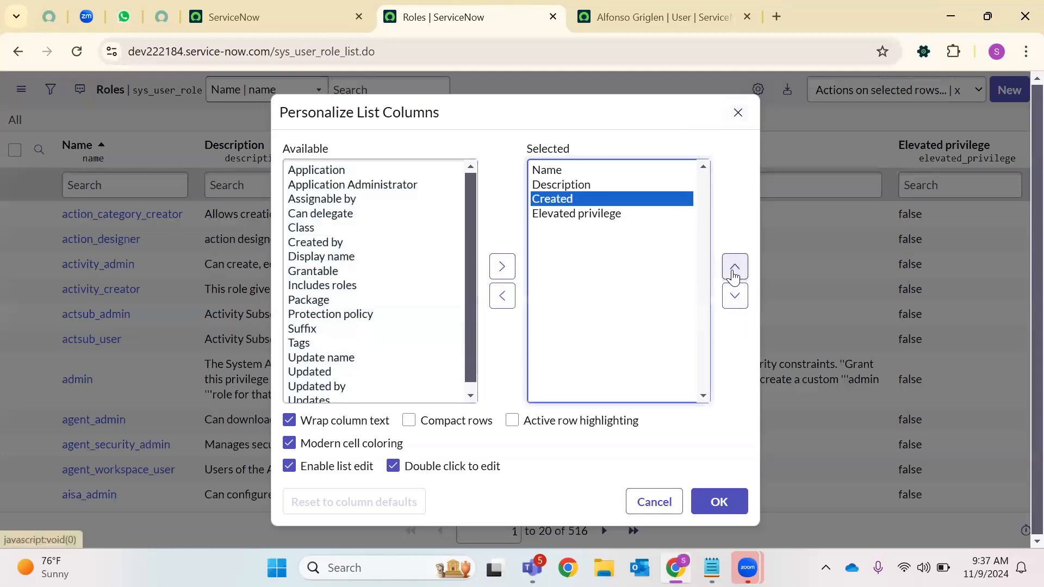
click(702, 508)
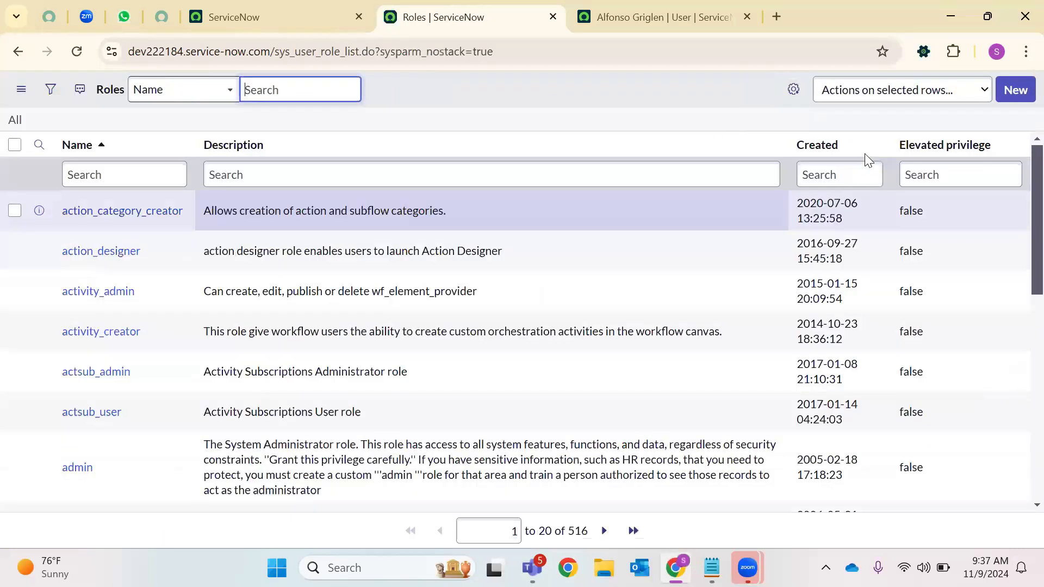
Sort roles by Created, newest first, and open the Demo Developer role
click(873, 144)
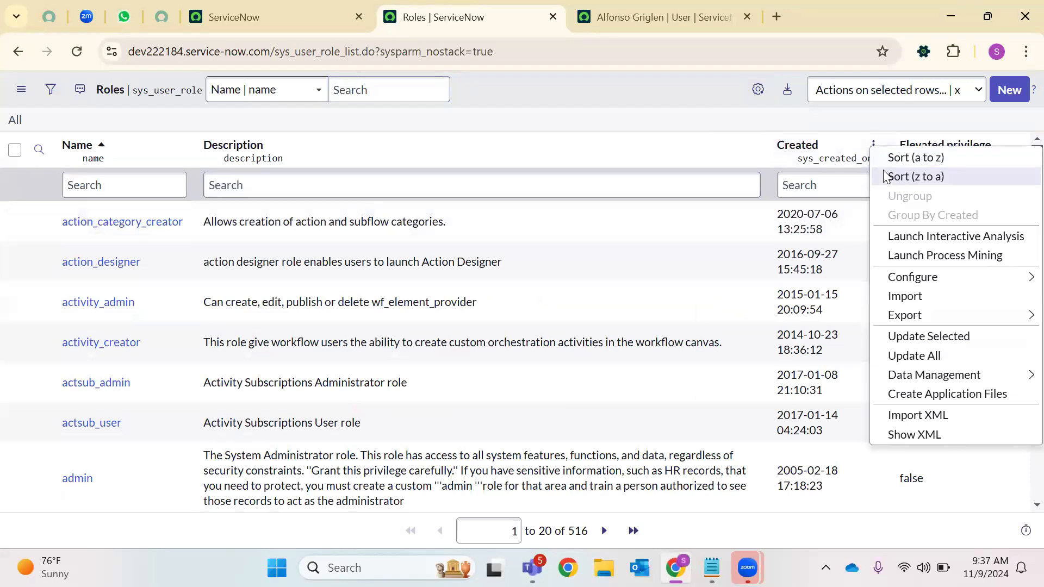
click(913, 176)
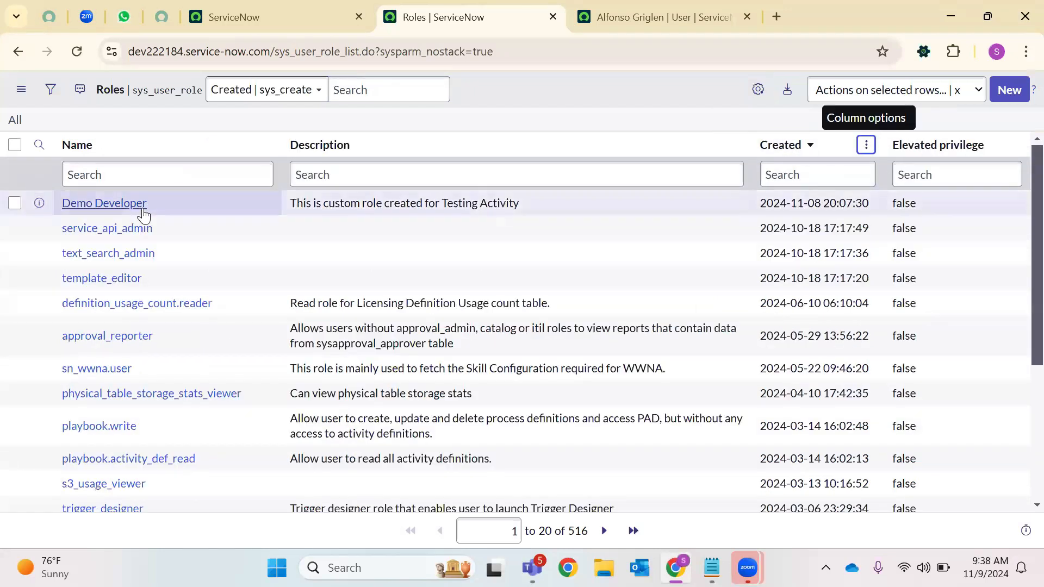
click(143, 214)
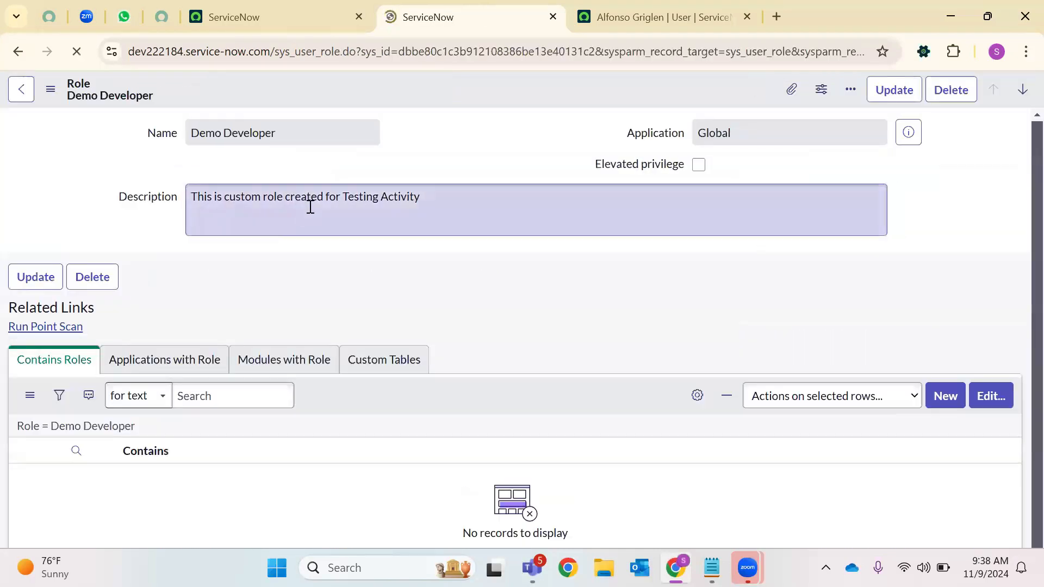
double_click(759, 143)
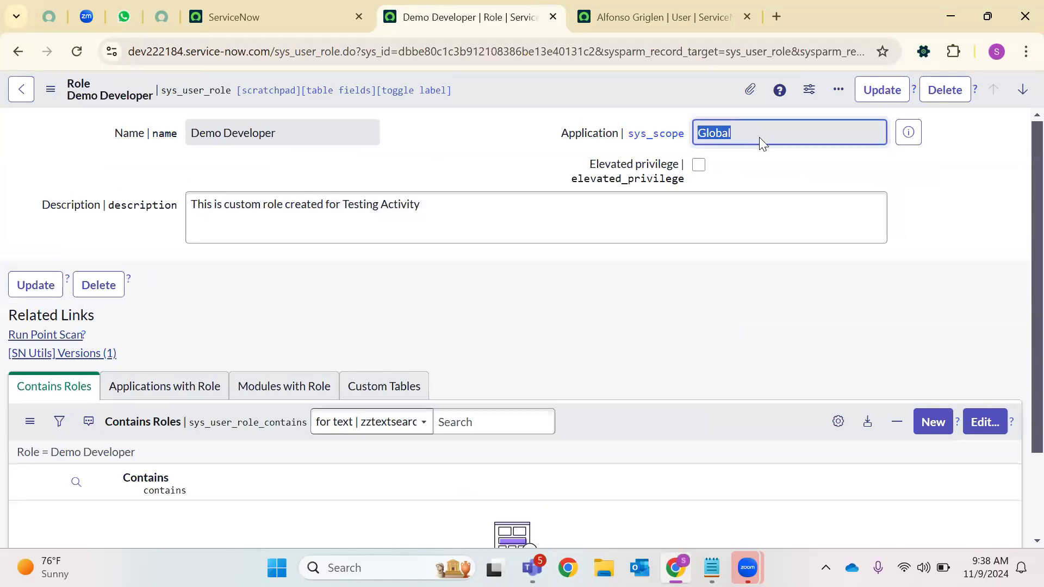
drag(589, 161, 701, 176)
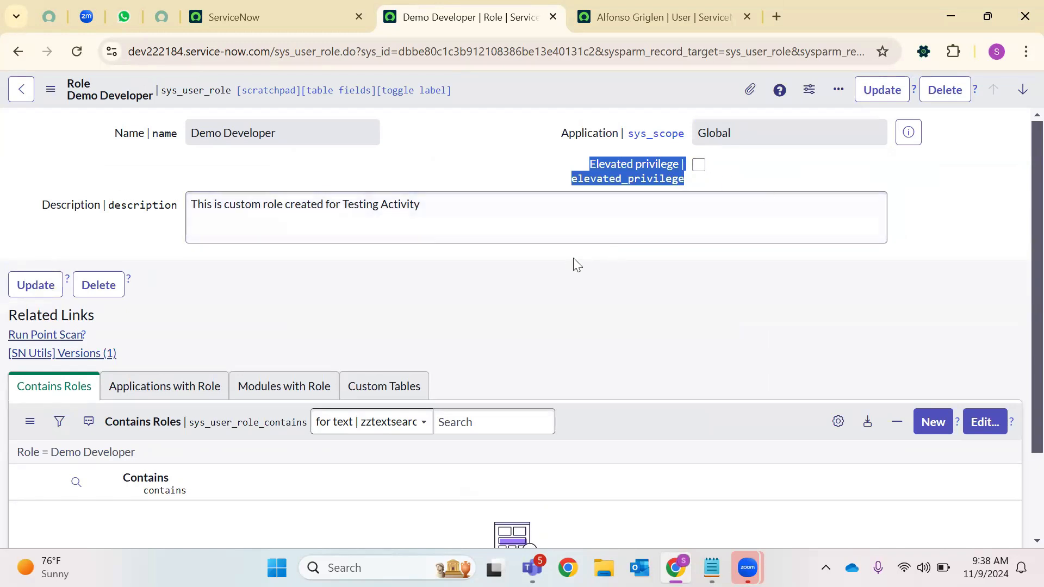
Run Point Scan from the Demo Developer role's Related Links, finishing with 0 findings
scroll(572, 265, down, 3)
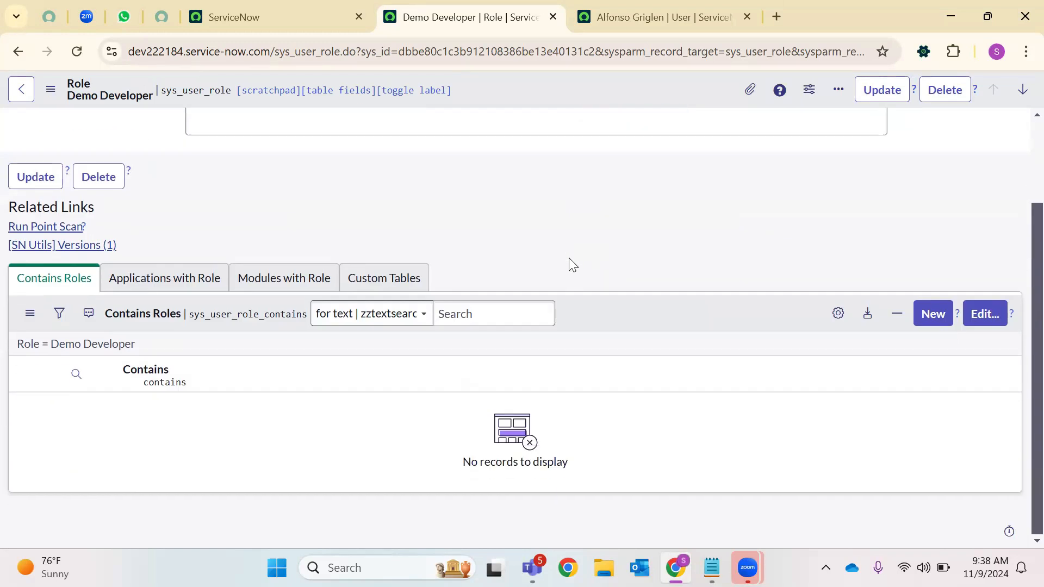
click(70, 228)
click(70, 228)
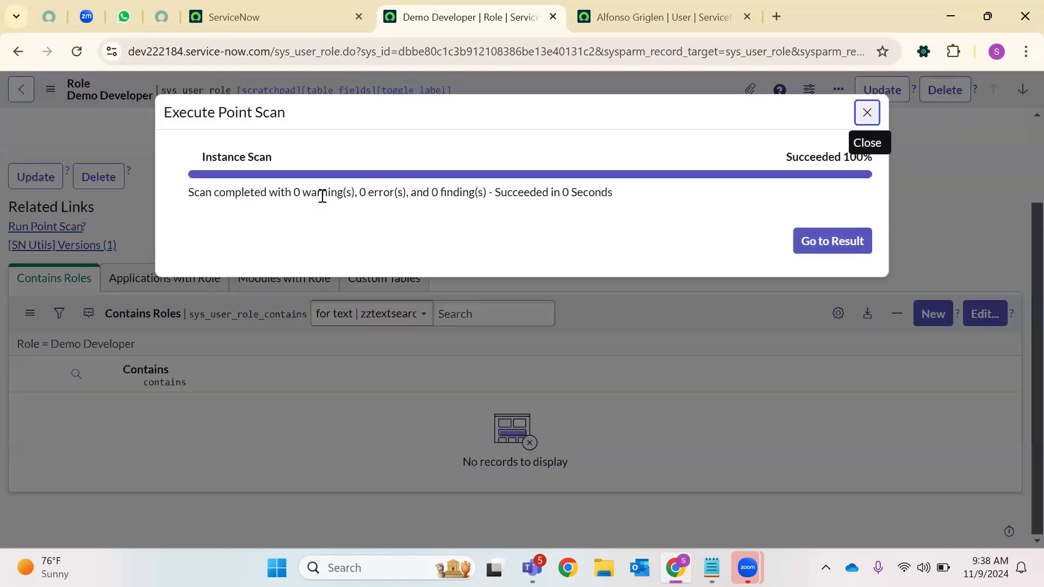
Review scan result SR00000003 and its three checks, then Rescan back to the role
click(837, 240)
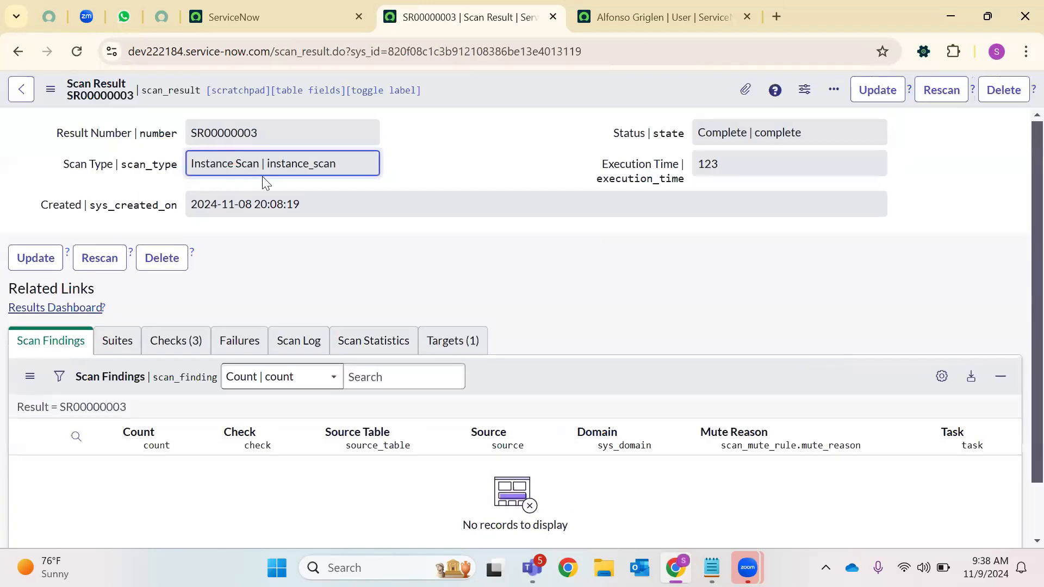
triple_click(243, 203)
triple_click(235, 133)
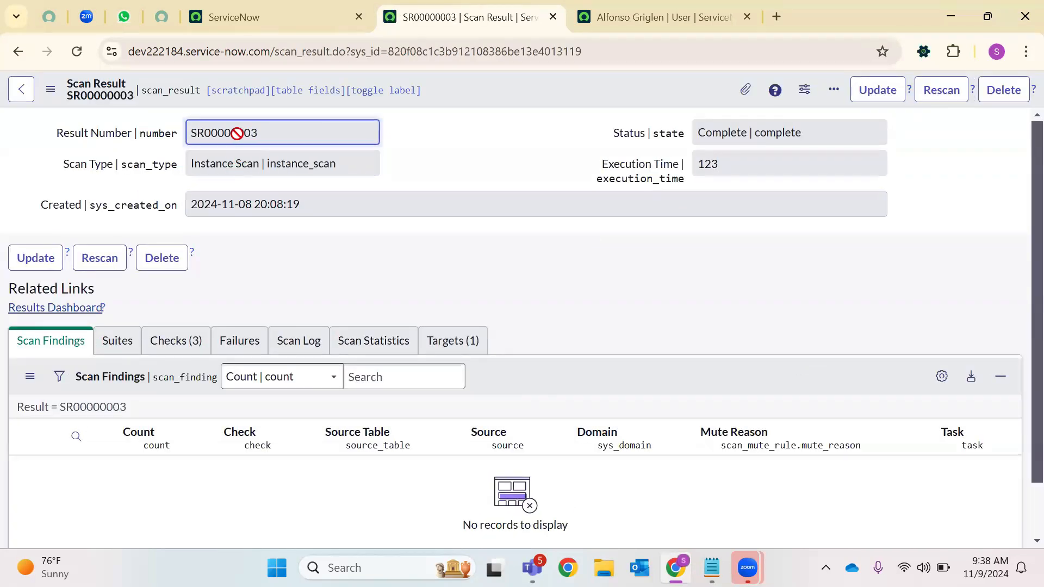
click(760, 133)
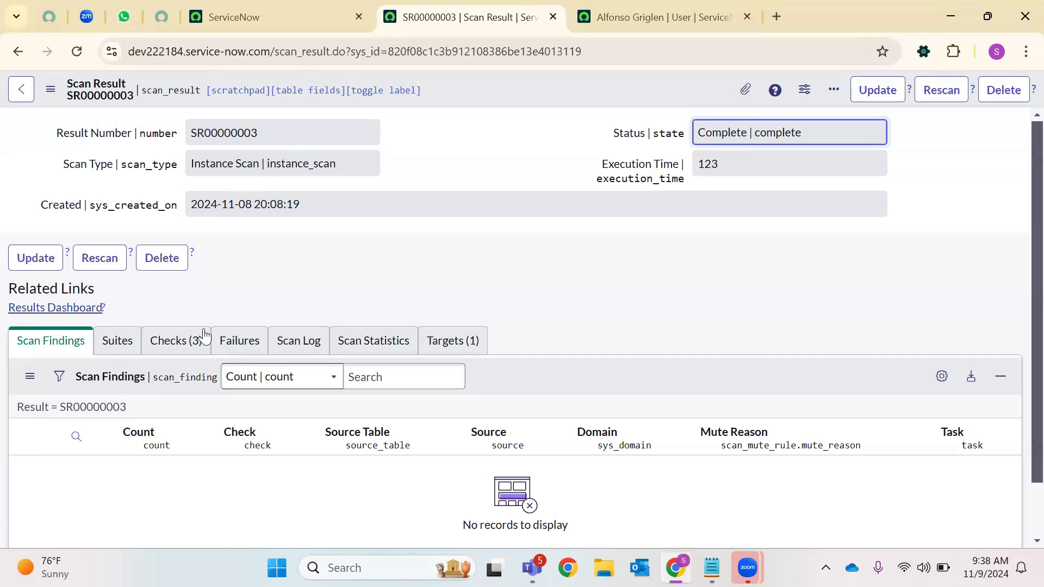
click(206, 341)
scroll(380, 304, down, 1)
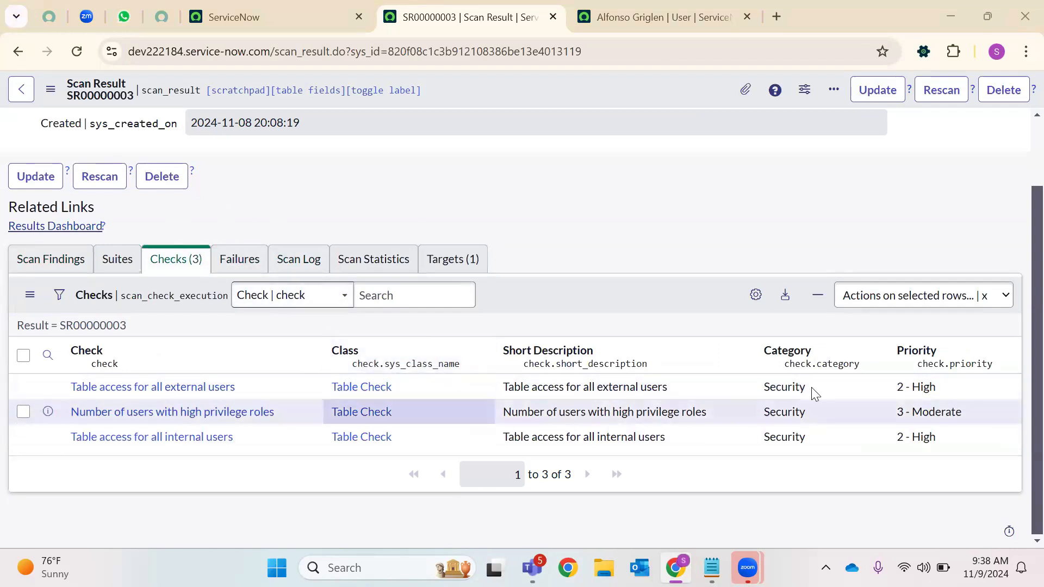
scroll(902, 196, up, 2)
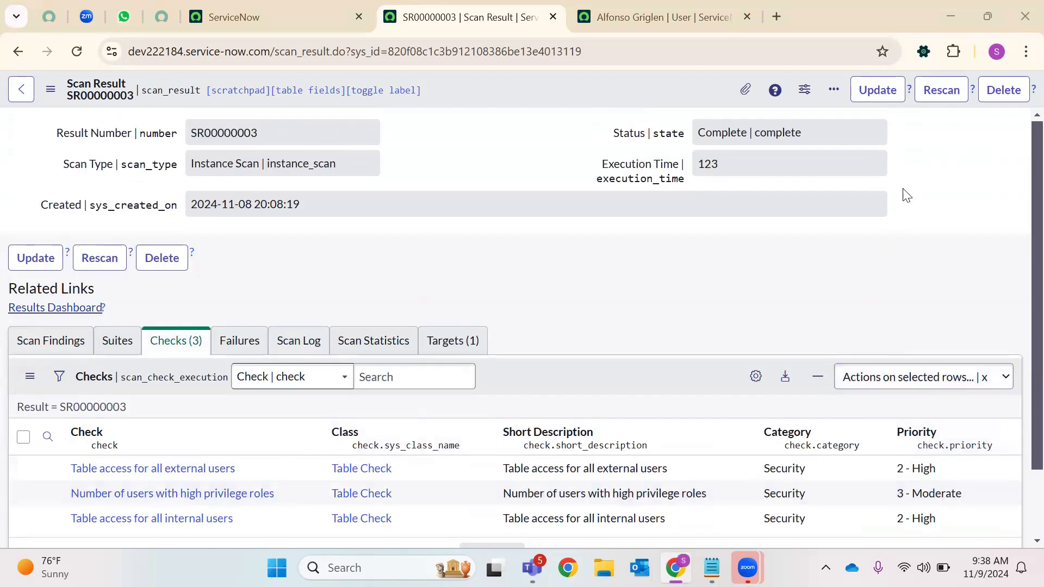
click(941, 90)
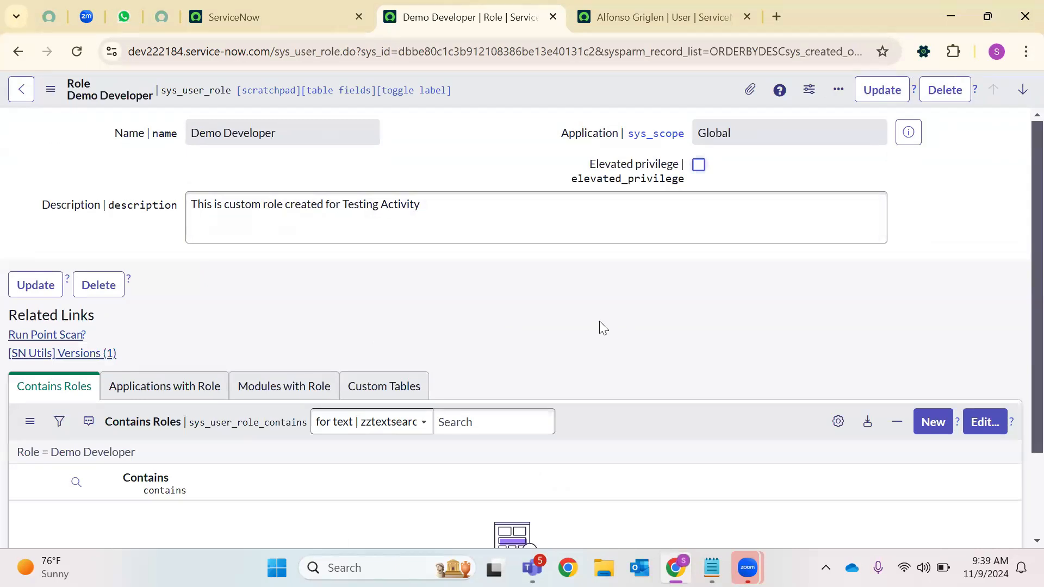
View the role's Versions (1) history, close it, and reload the user's record tab
click(96, 354)
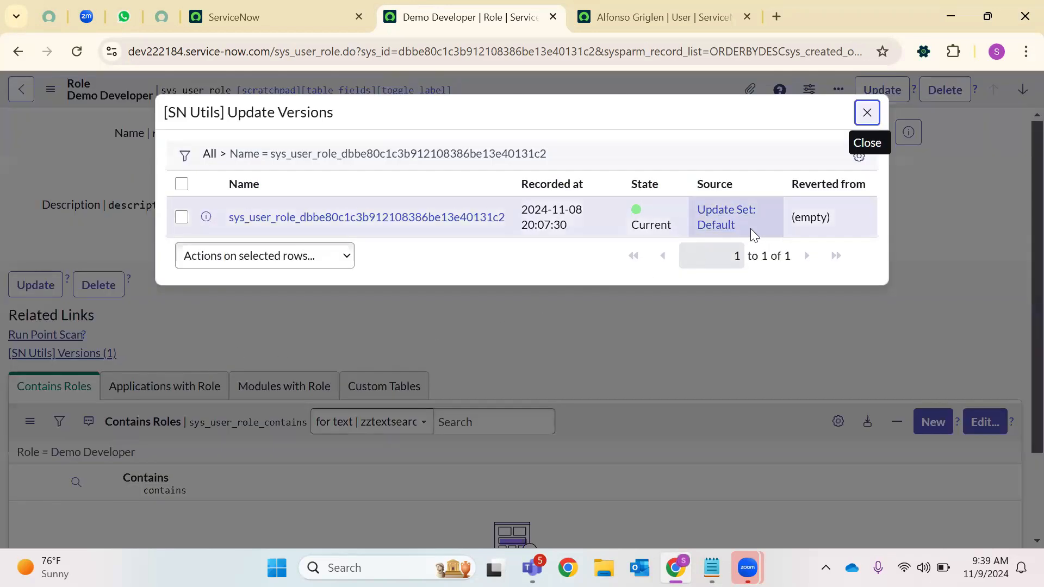
drag(749, 228, 690, 210)
click(866, 112)
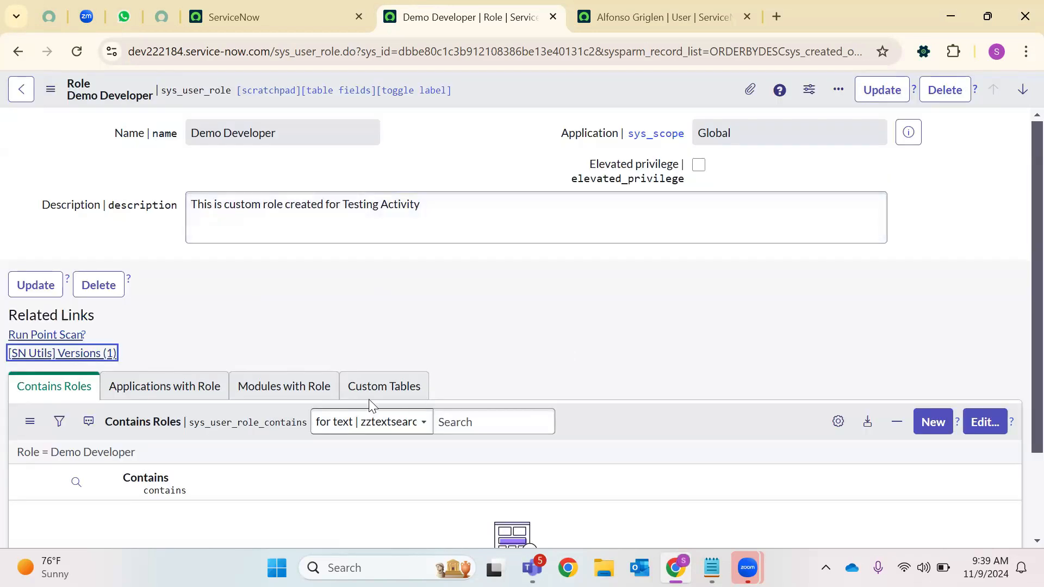
click(701, 8)
key(F5)
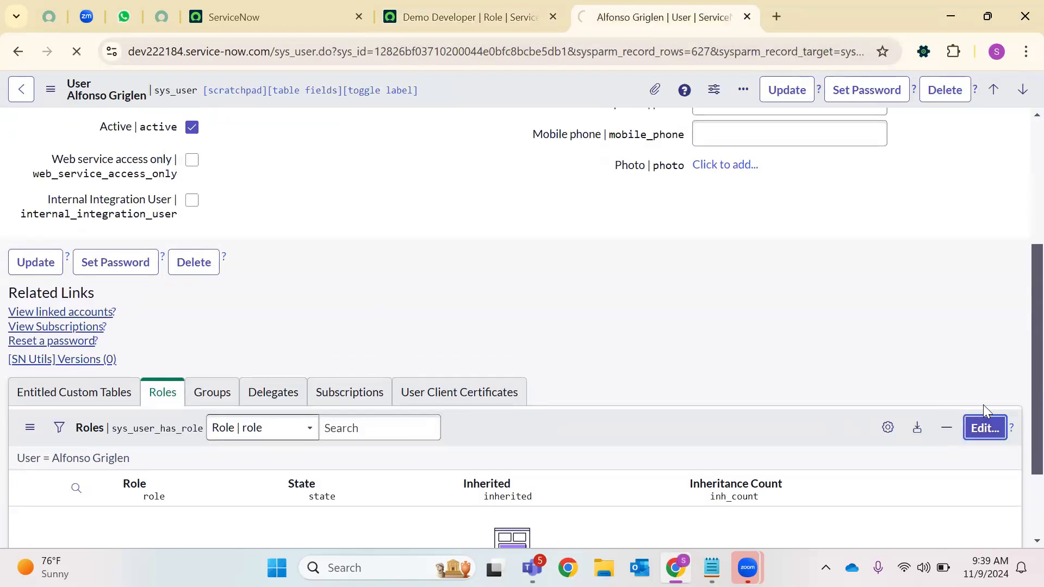
click(970, 428)
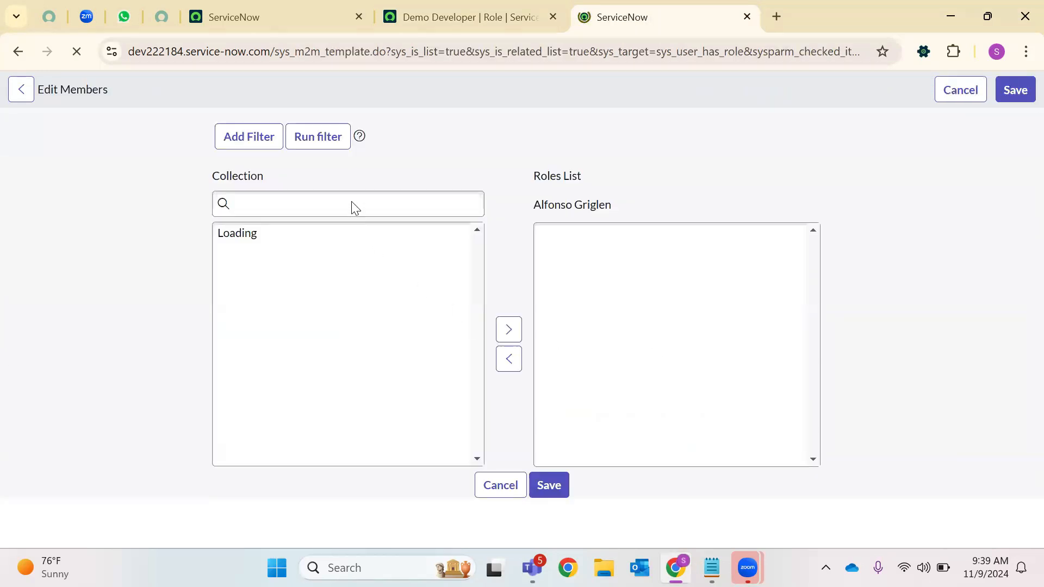
click(266, 283)
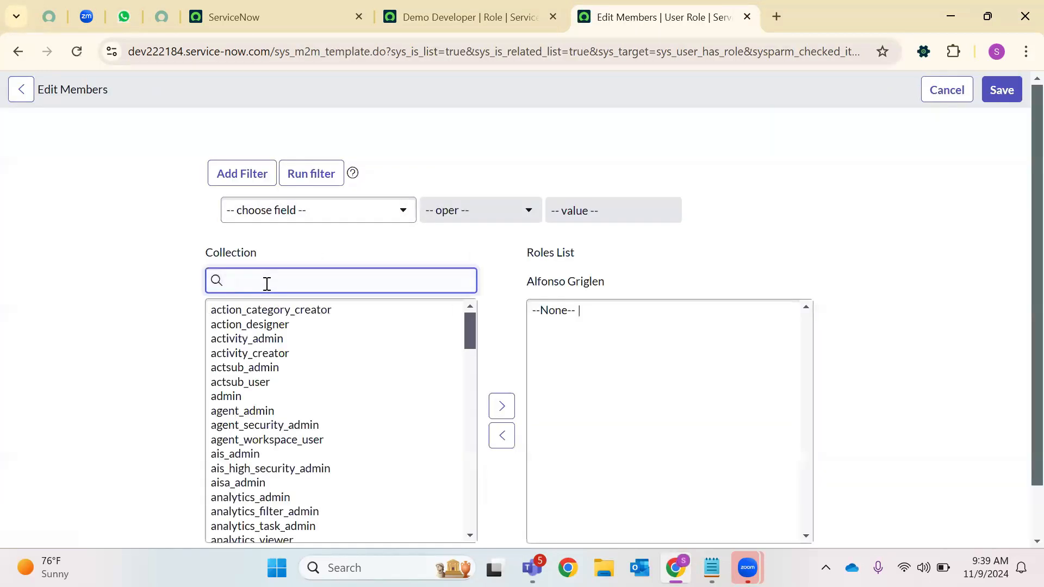
text(Demo)
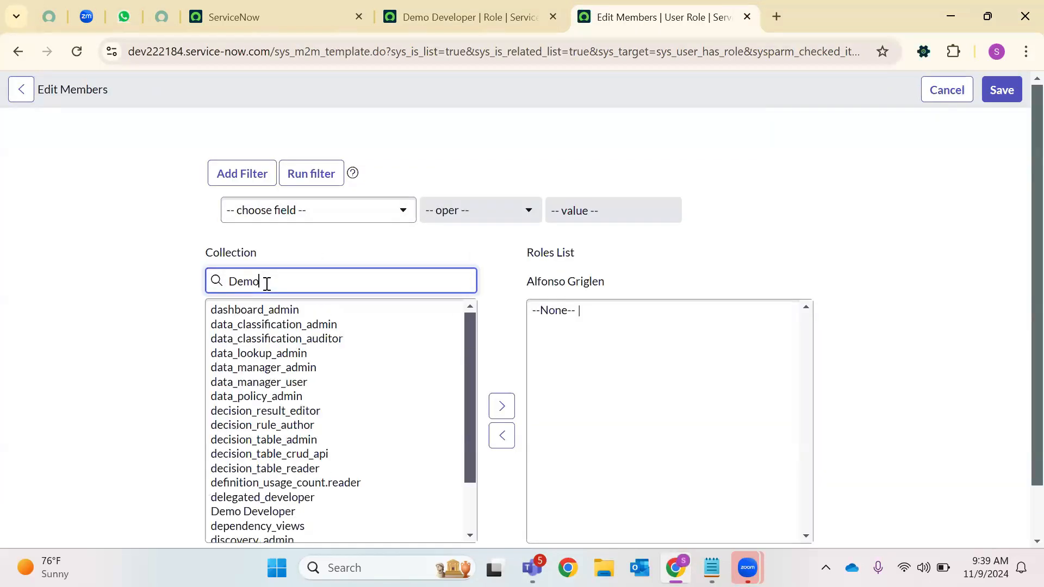
click(250, 309)
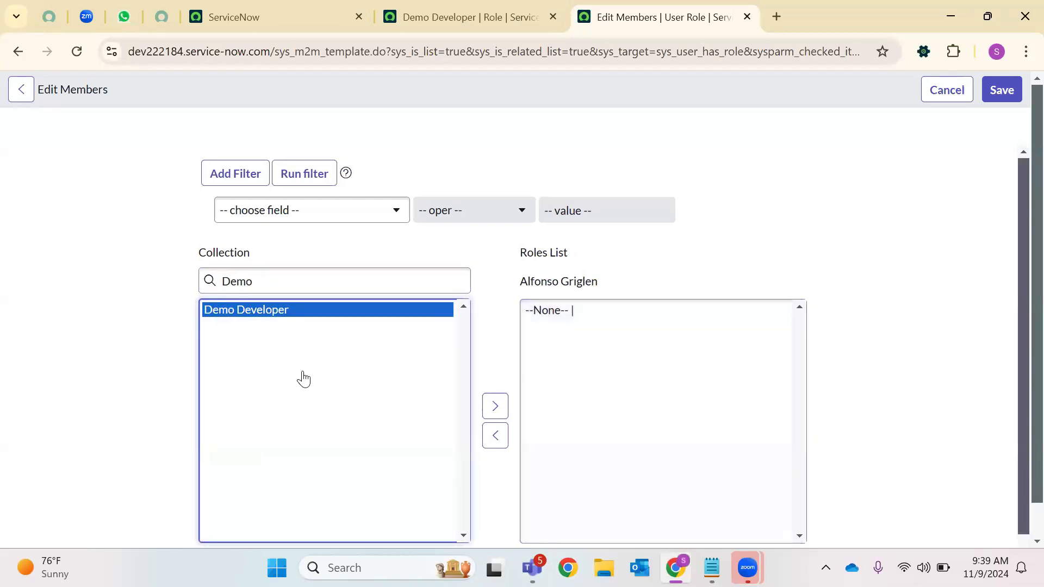
click(941, 93)
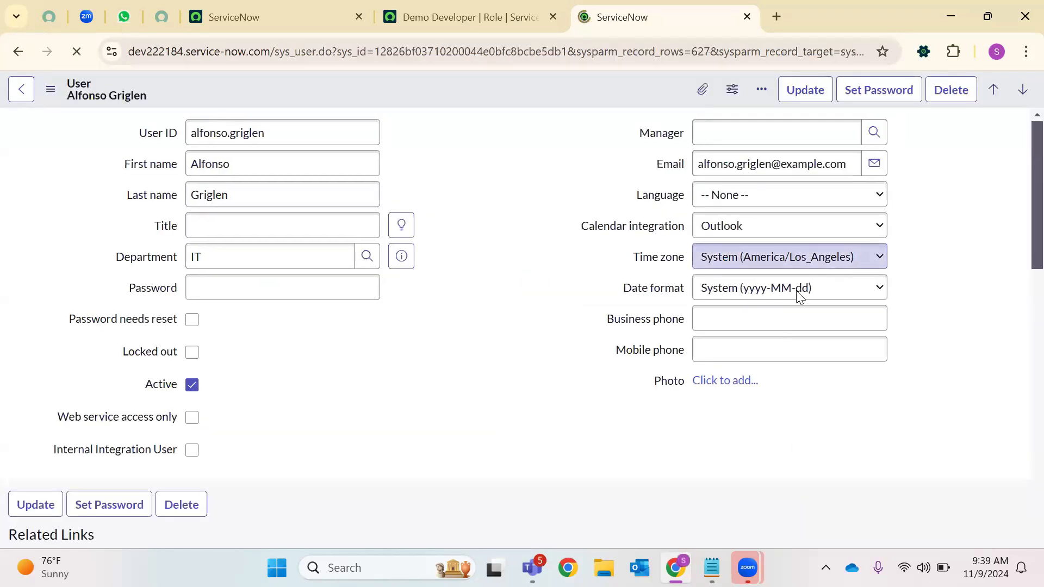
Review the user's Groups and Roles lists, then return to the Creator Studio home tab
click(227, 363)
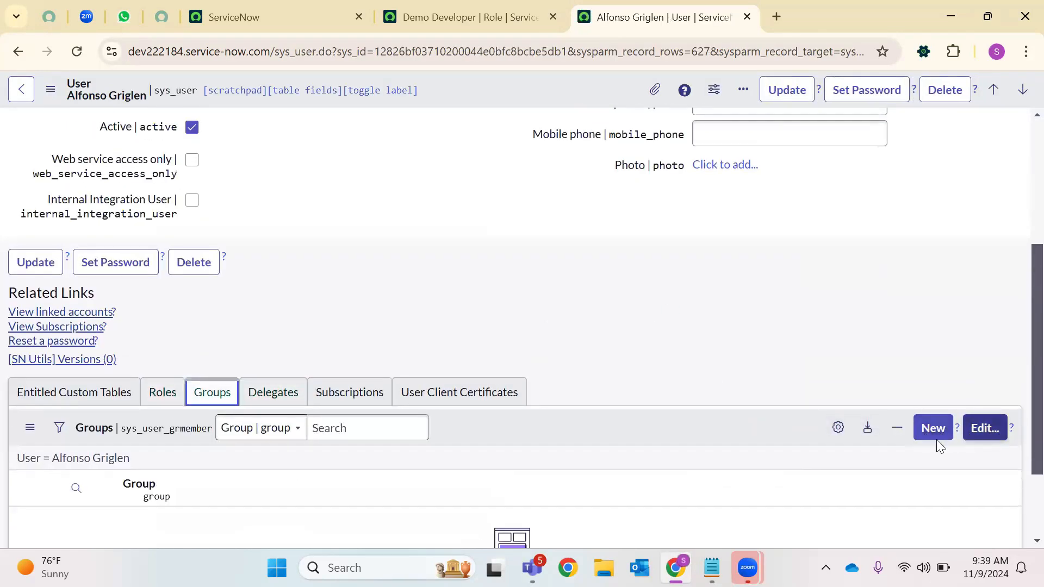
click(159, 400)
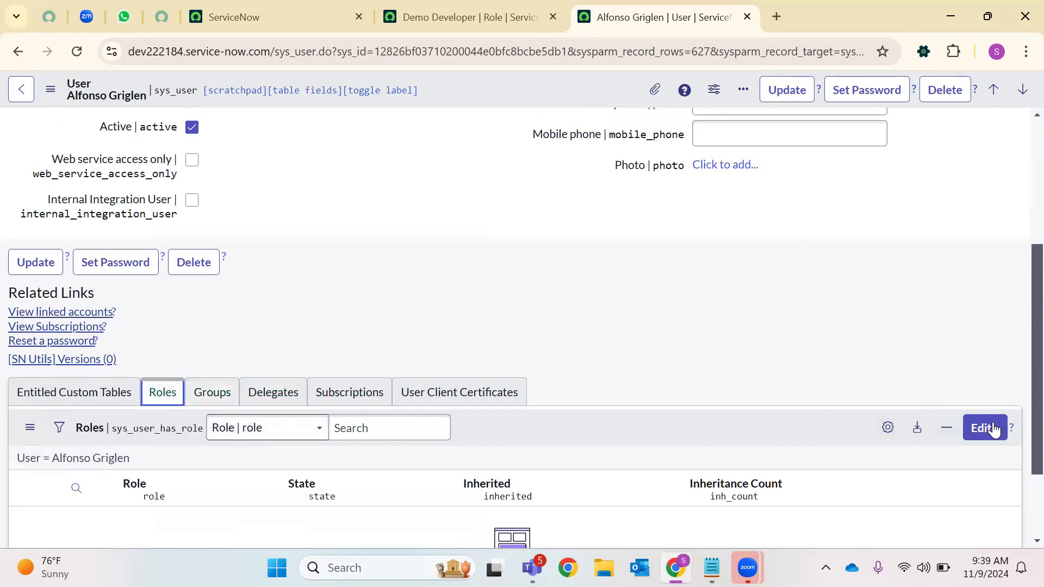
click(213, 395)
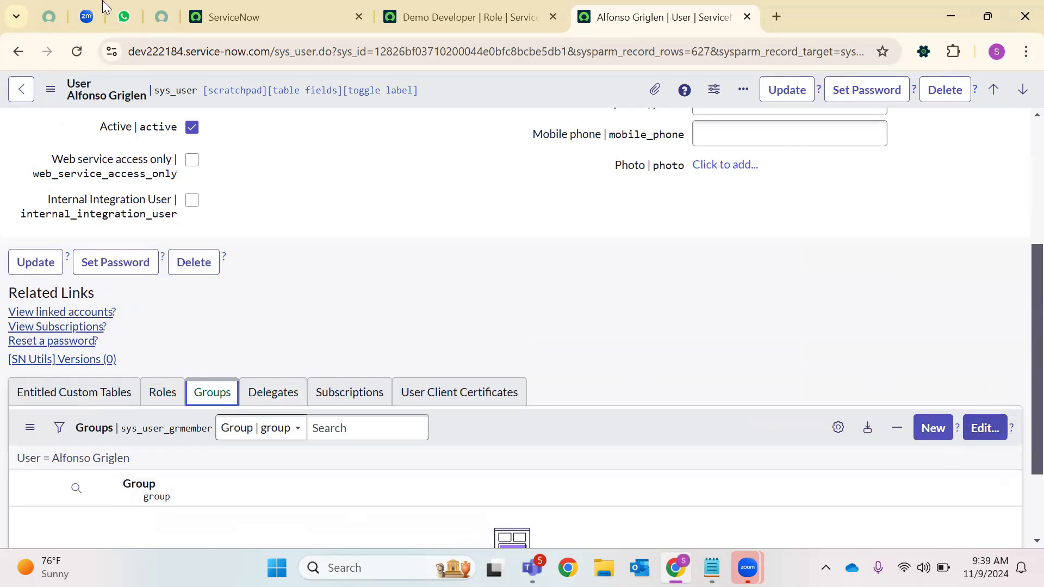
click(328, 9)
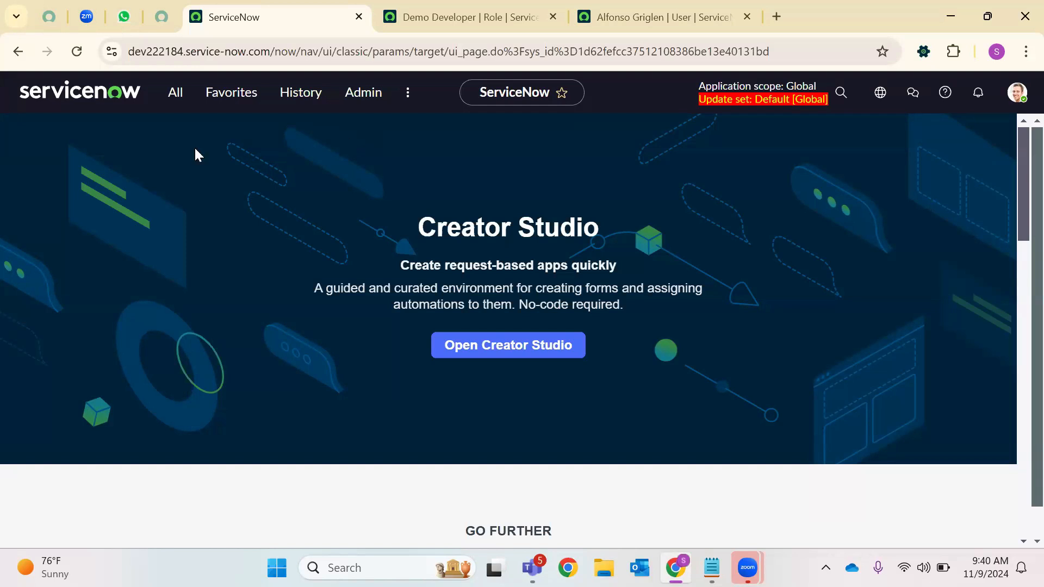
Filter the navigator for 'Groups' and open User Administration > Groups in a new tab
click(175, 93)
key(BackSpace)
text(Groups)
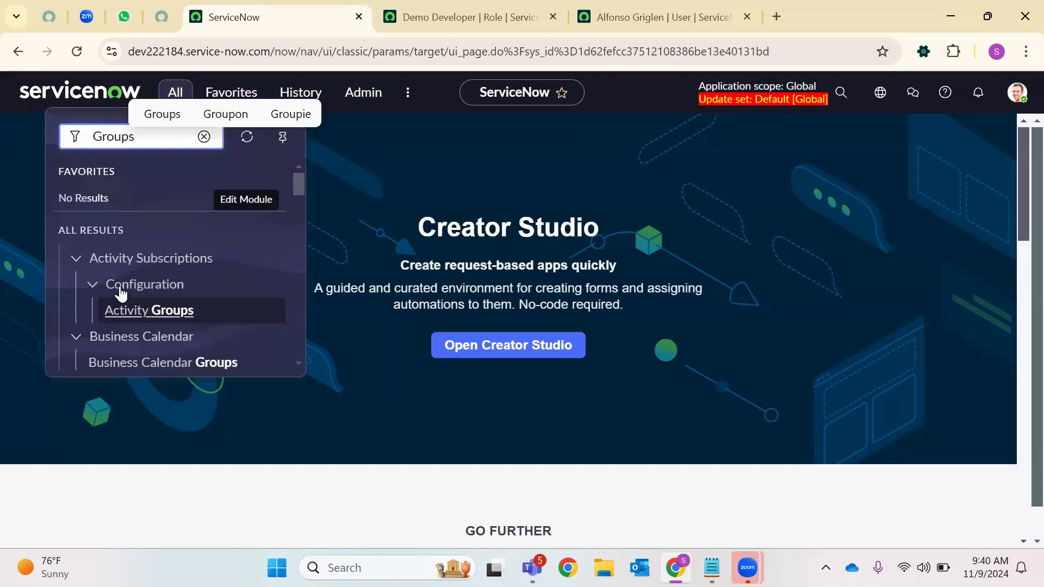
scroll(119, 298, down, 6)
scroll(122, 318, down, 10)
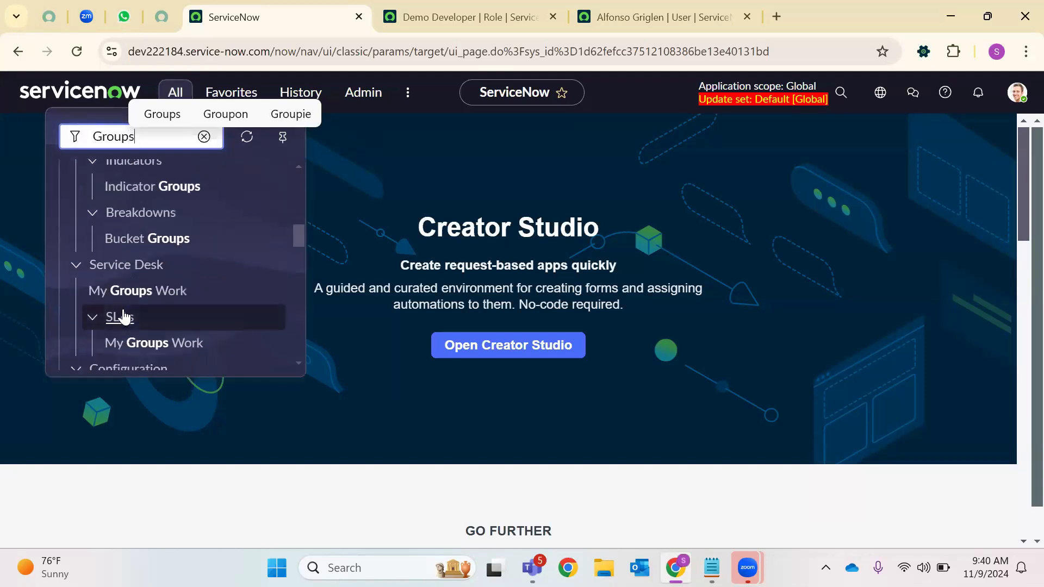
scroll(120, 325, down, 8)
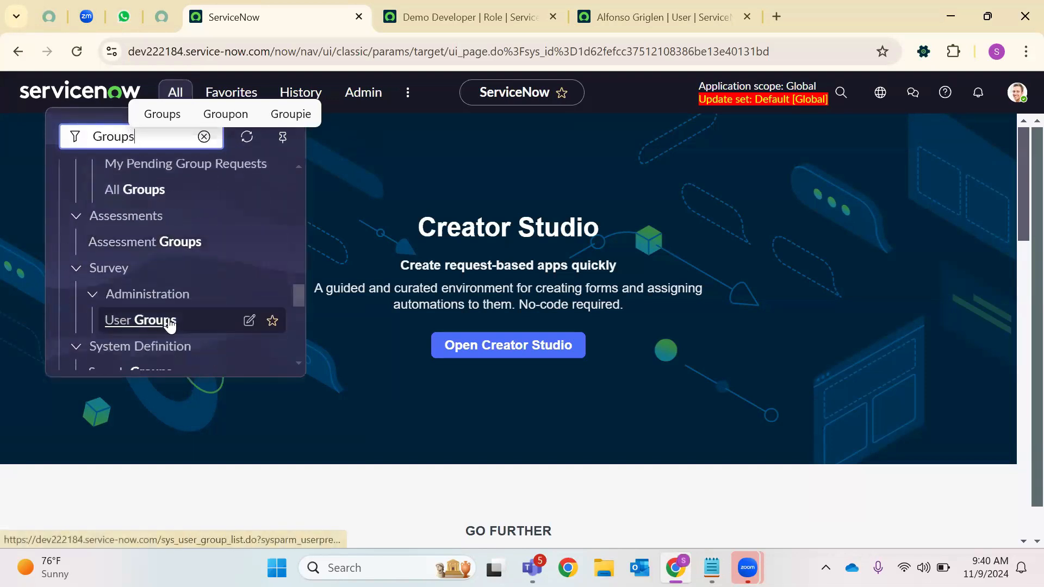
scroll(164, 295, down, 4)
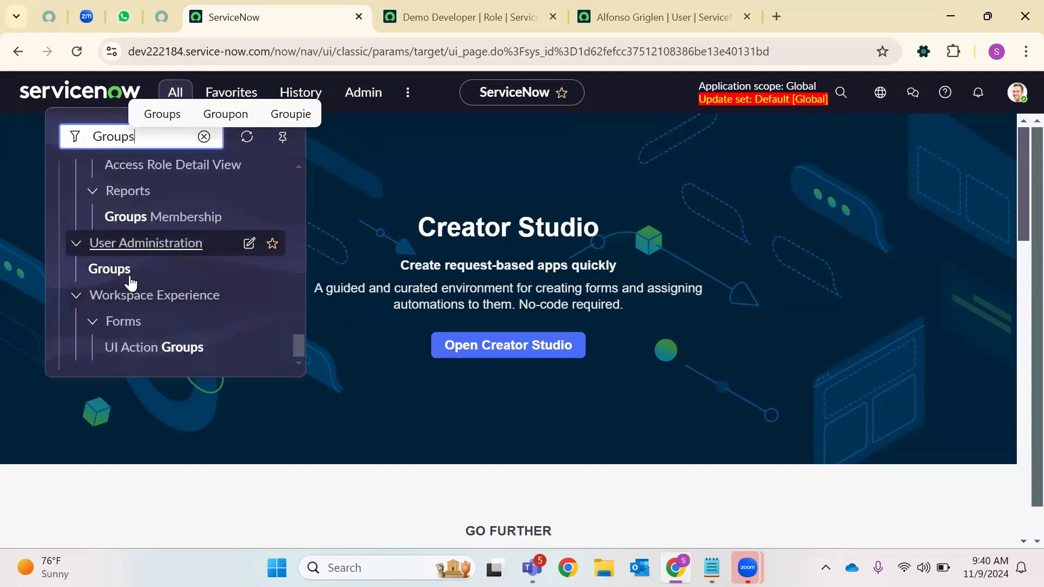
right_click(120, 272)
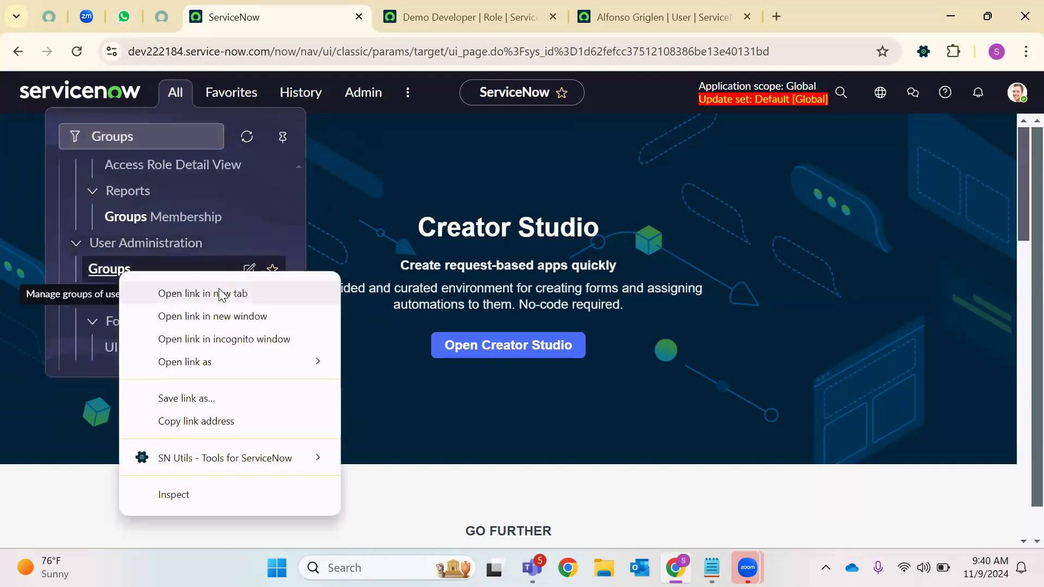
click(220, 294)
Open the groups table directly by entering sys_user_group.LIST in the filter
click(152, 136)
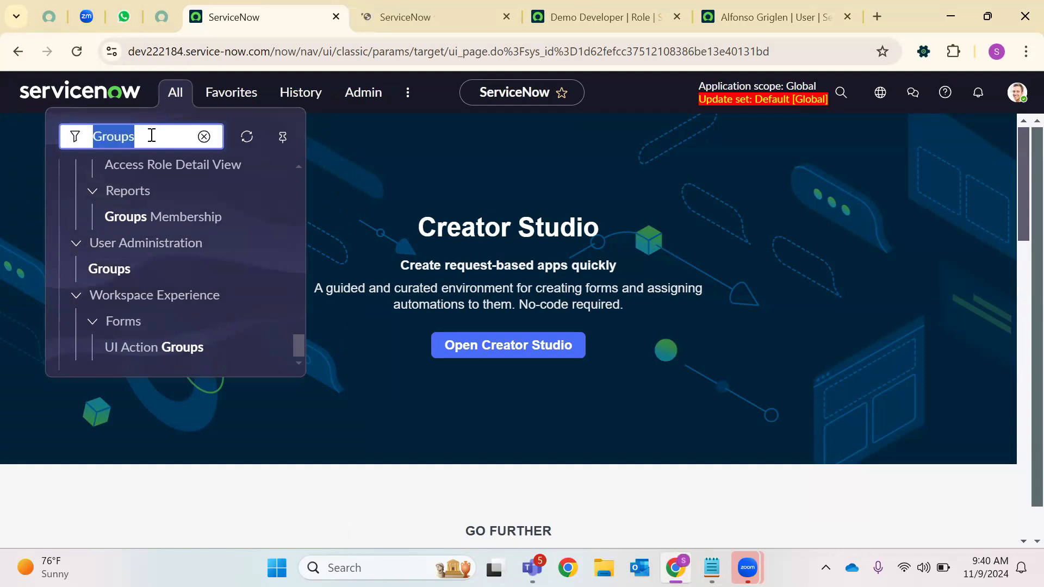
text(sys_)
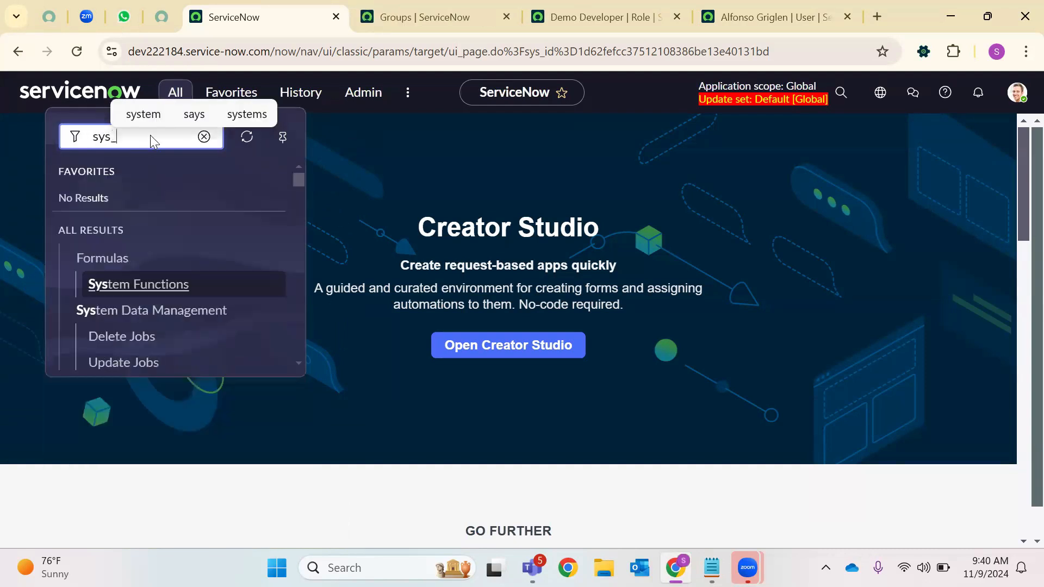
text(user_)
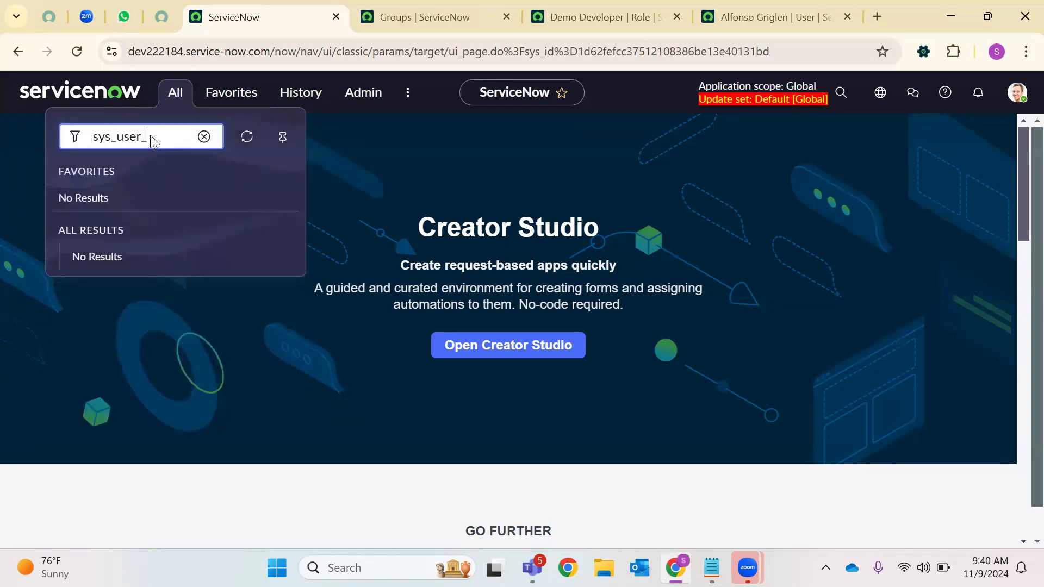
text(group.LIST)
key(Return)
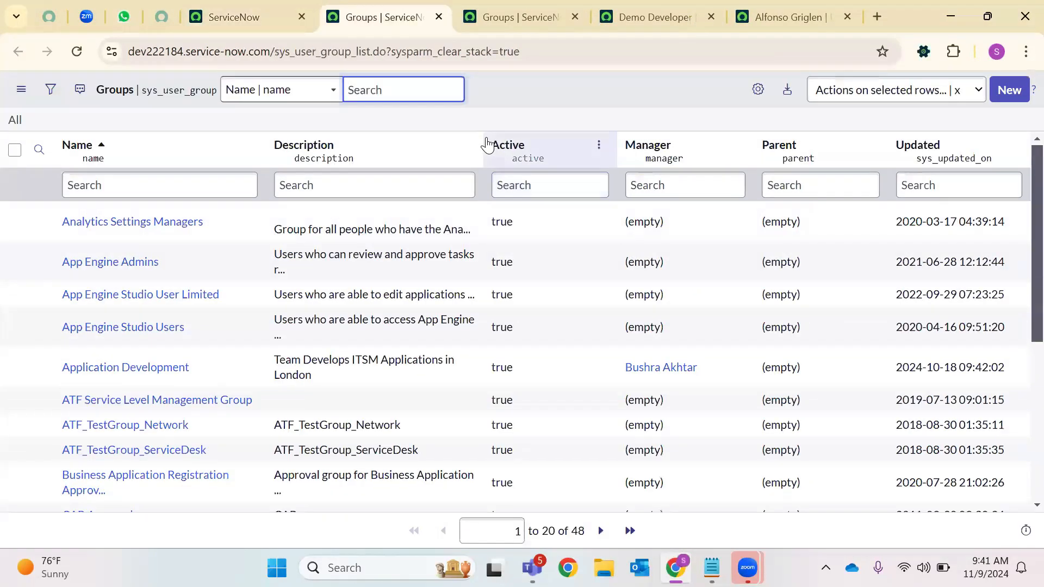
Close the duplicate Groups list tab
click(484, 17)
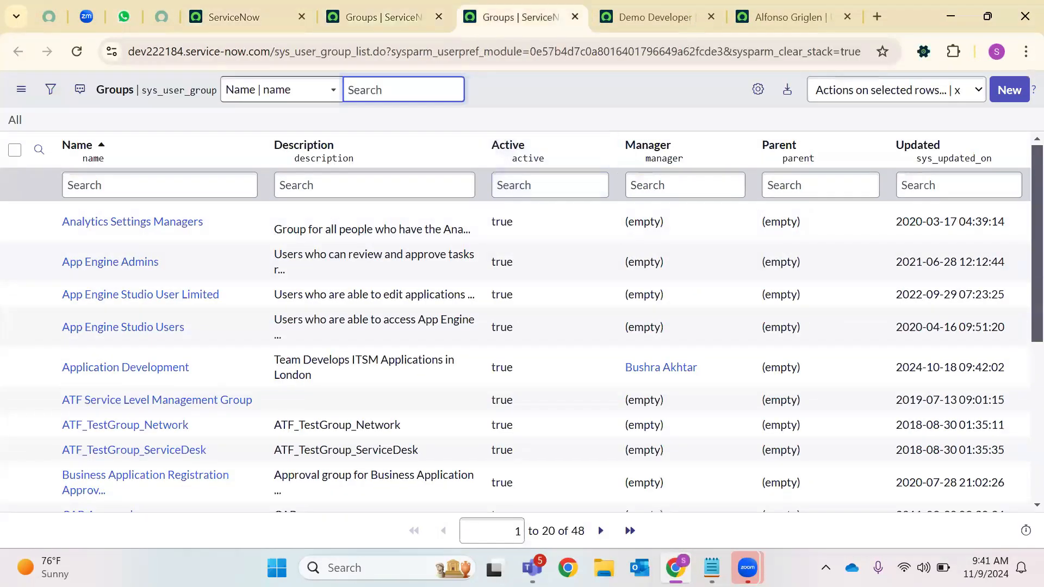
click(356, 15)
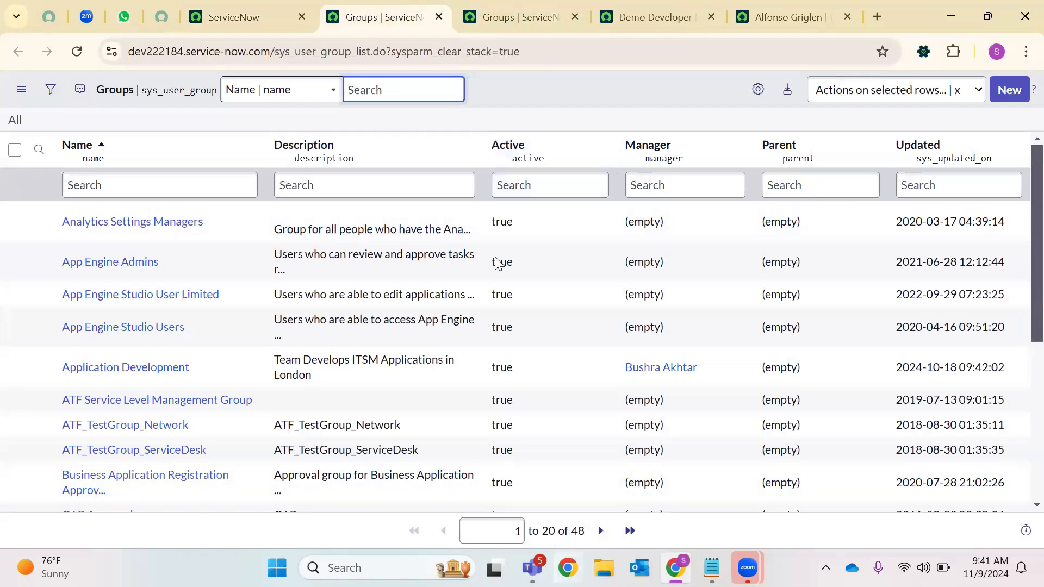
click(439, 17)
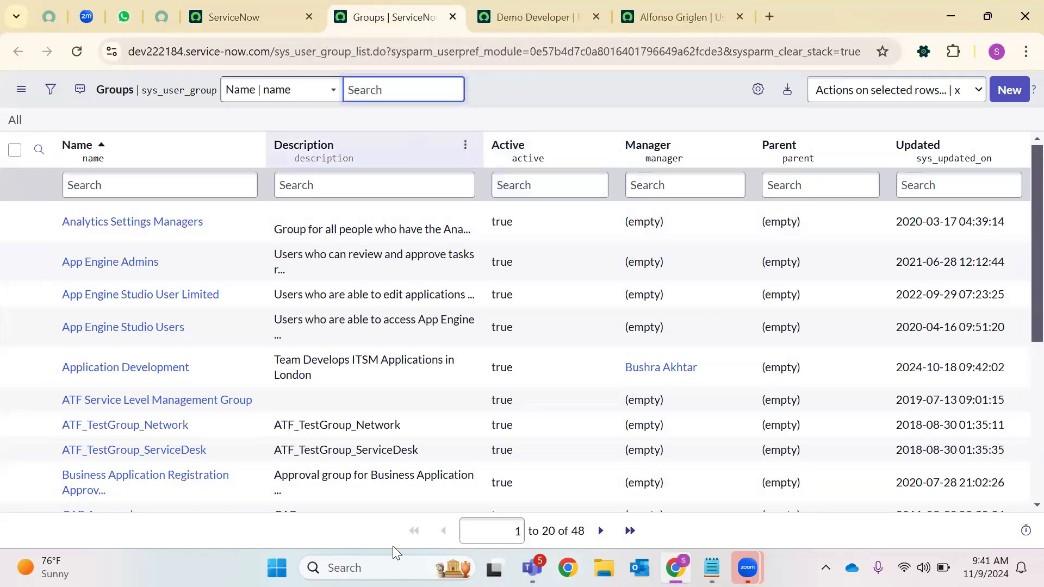
Filter groups by the name *Network and open the Network group record
click(135, 186)
text(*Network)
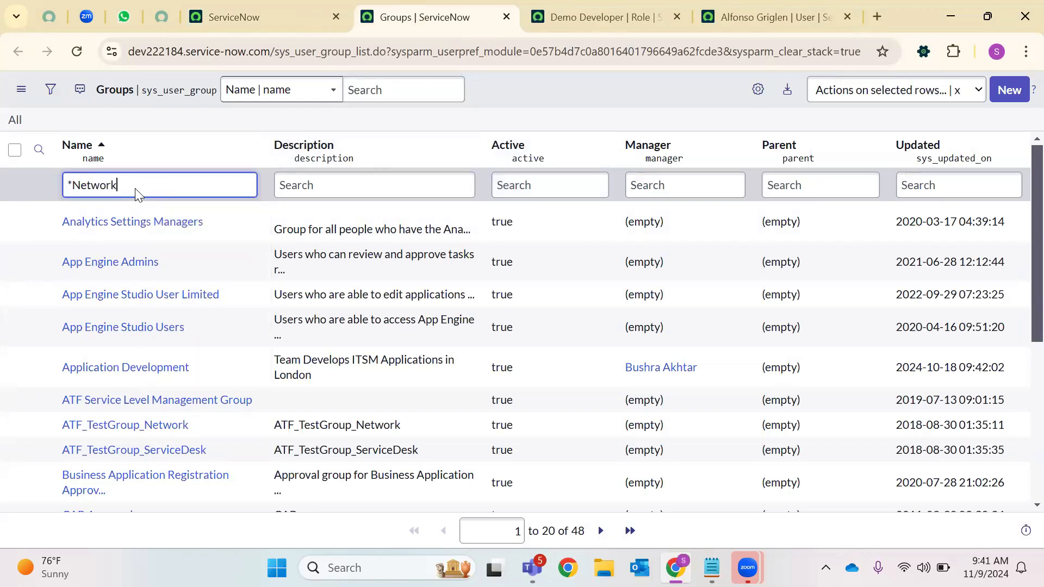
key(Return)
click(86, 240)
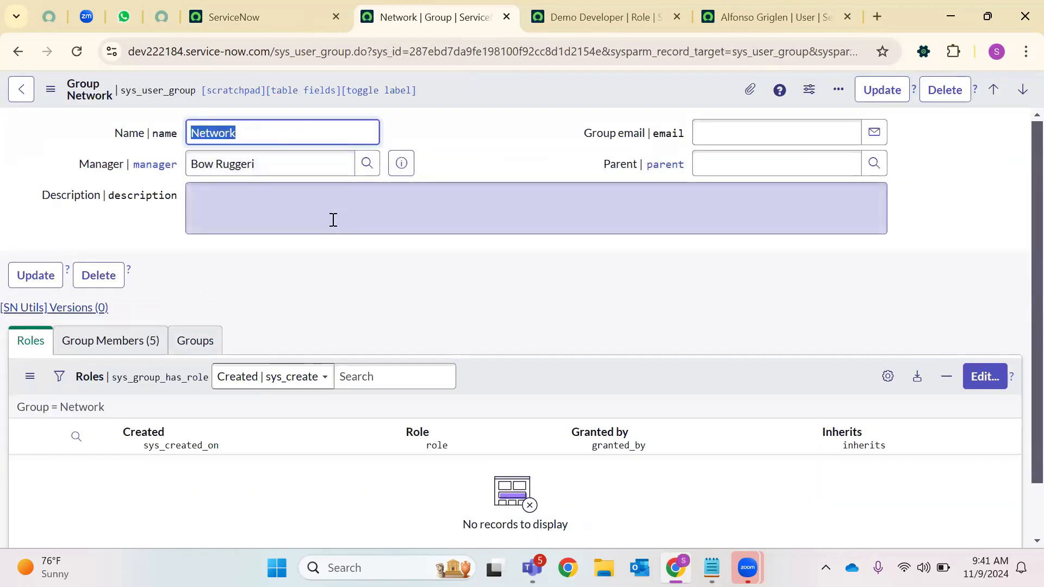
Inspect the Network group's manager and the names of its five members
click(230, 164)
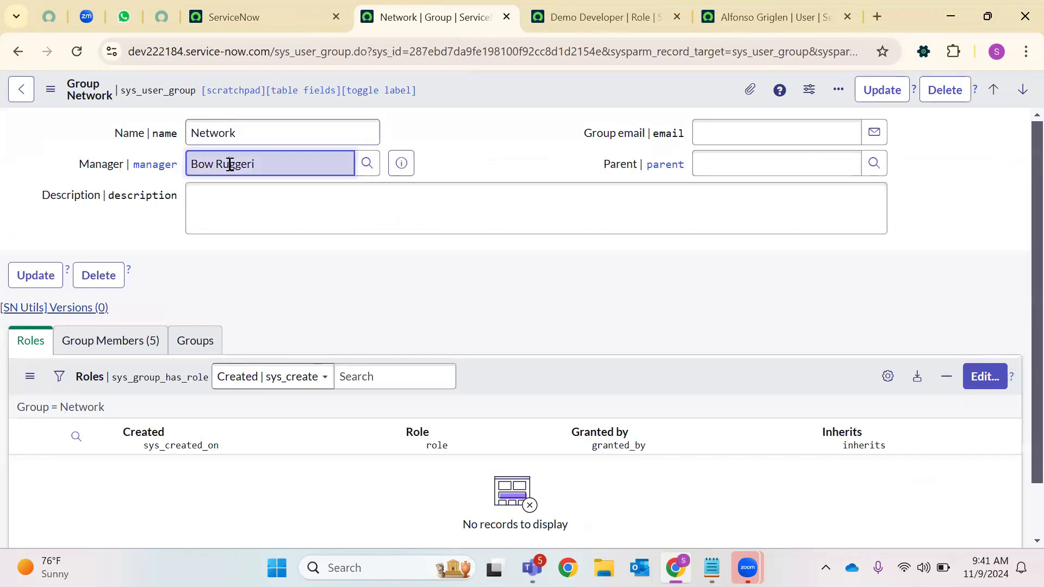
triple_click(219, 165)
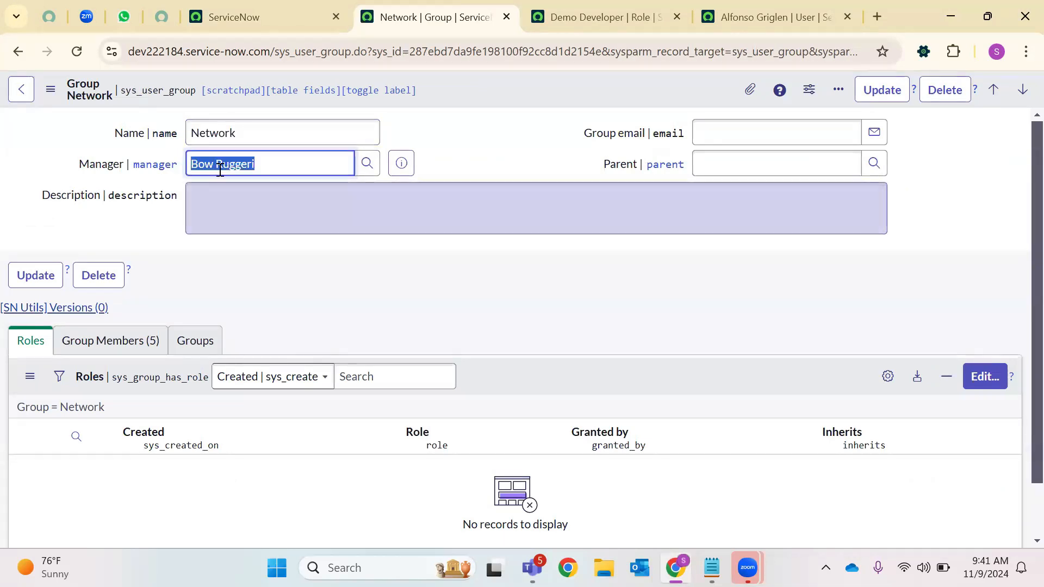
click(121, 343)
scroll(292, 349, down, 3)
drag(132, 336, 59, 346)
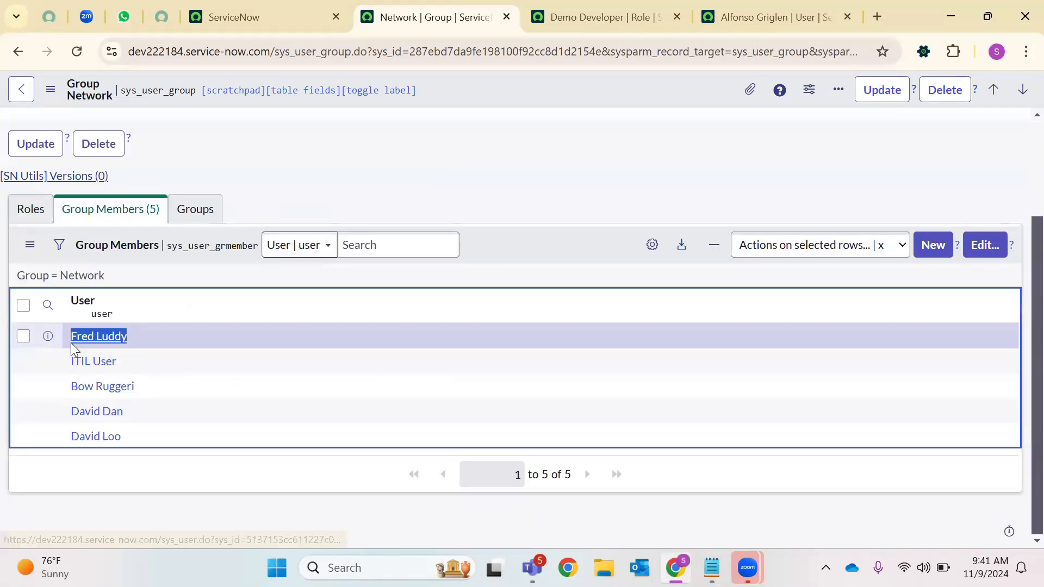
drag(144, 366, 46, 366)
click(156, 384)
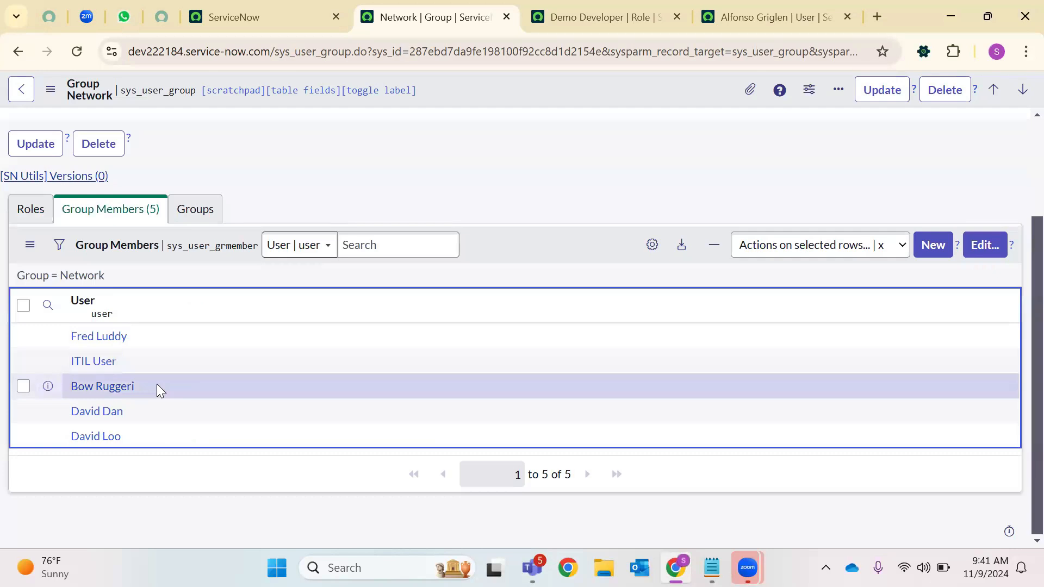
drag(157, 384, 51, 392)
drag(132, 409, 65, 414)
drag(136, 438, 221, 303)
scroll(320, 272, up, 3)
click(281, 319)
scroll(282, 319, down, 3)
scroll(149, 337, up, 3)
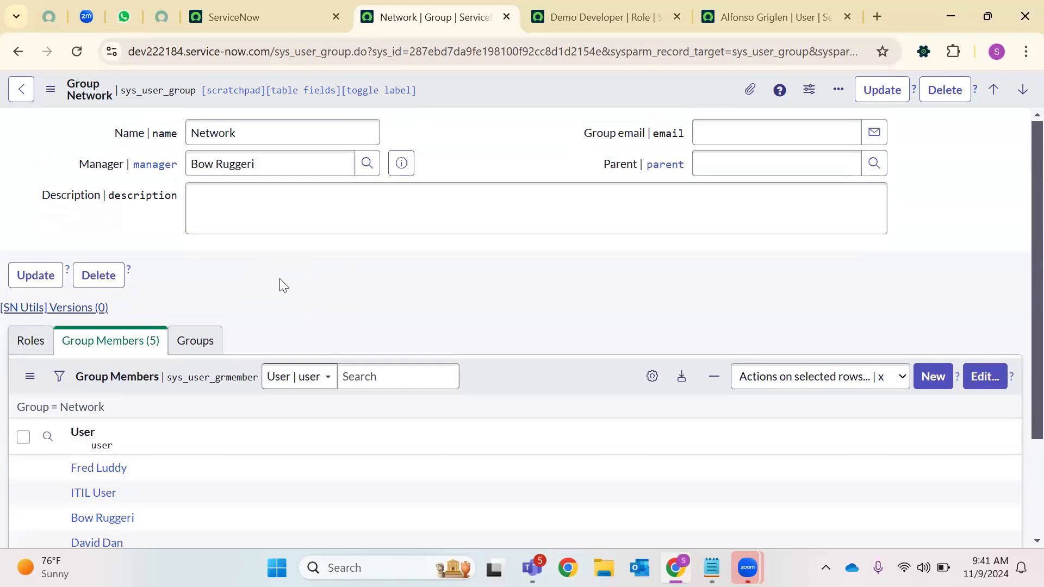
Check the Network group's Roles and child Groups lists, both of which are empty
click(243, 166)
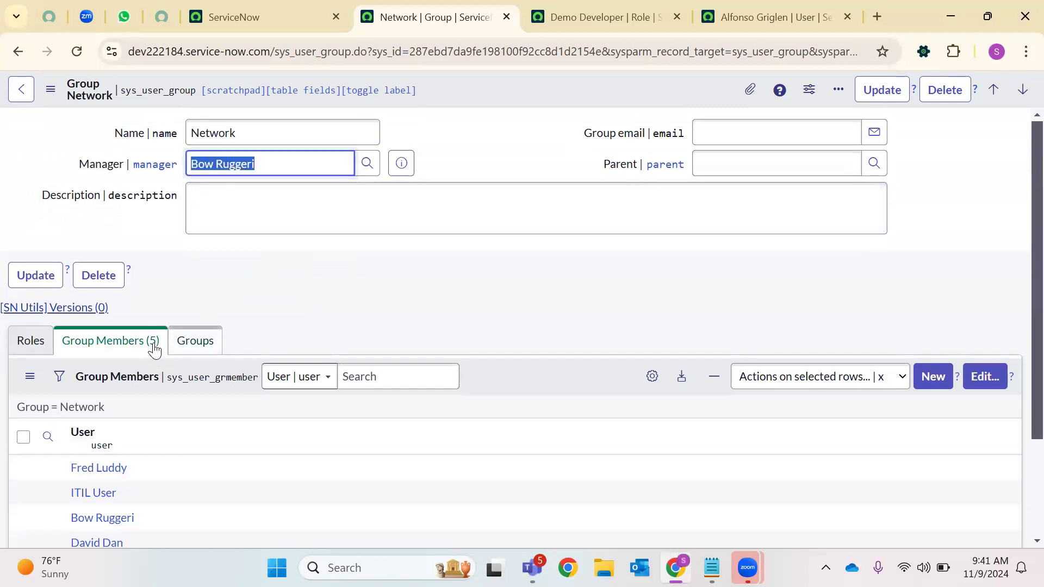
click(25, 339)
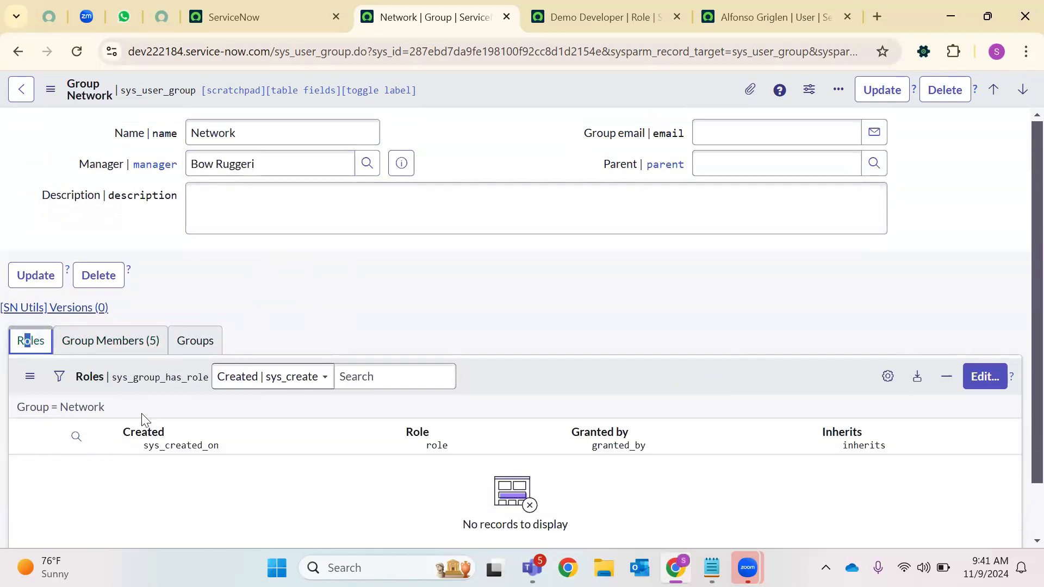
click(206, 345)
scroll(277, 368, down, 1)
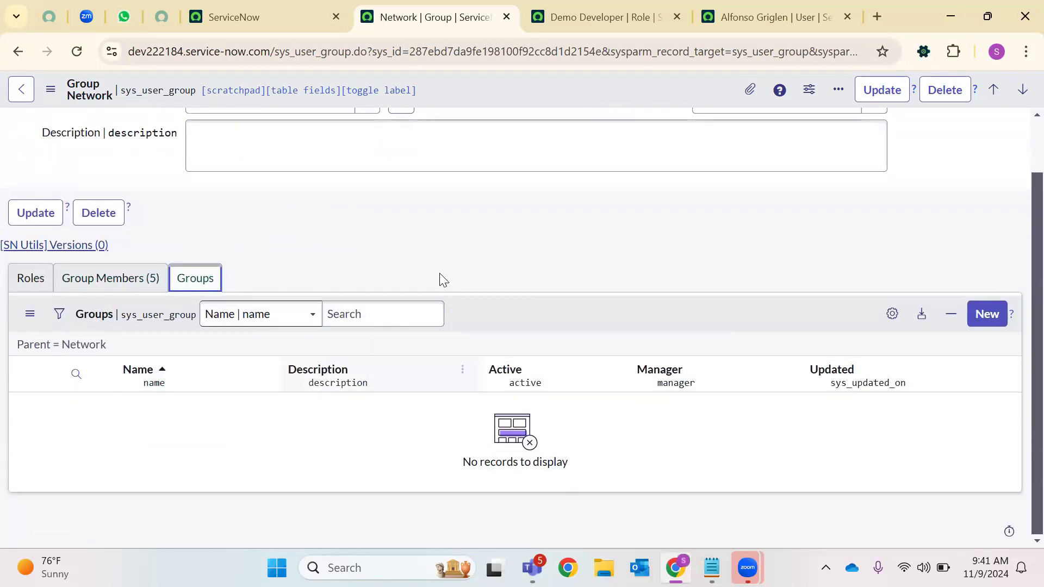
scroll(444, 280, up, 1)
click(727, 131)
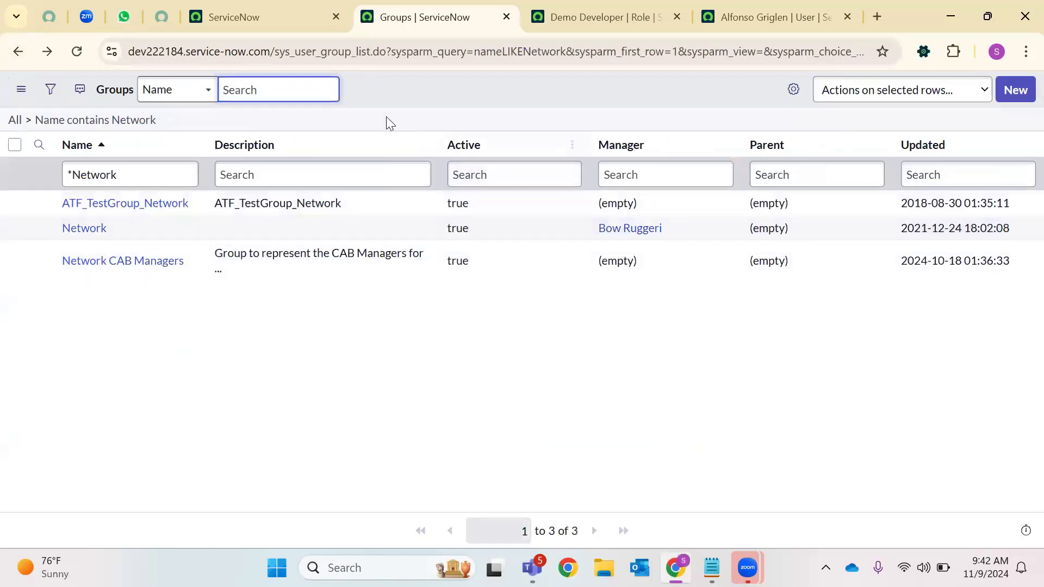
Create a group named 'Demo Development Team' with description 'This is Demo Group' and save it
click(1009, 91)
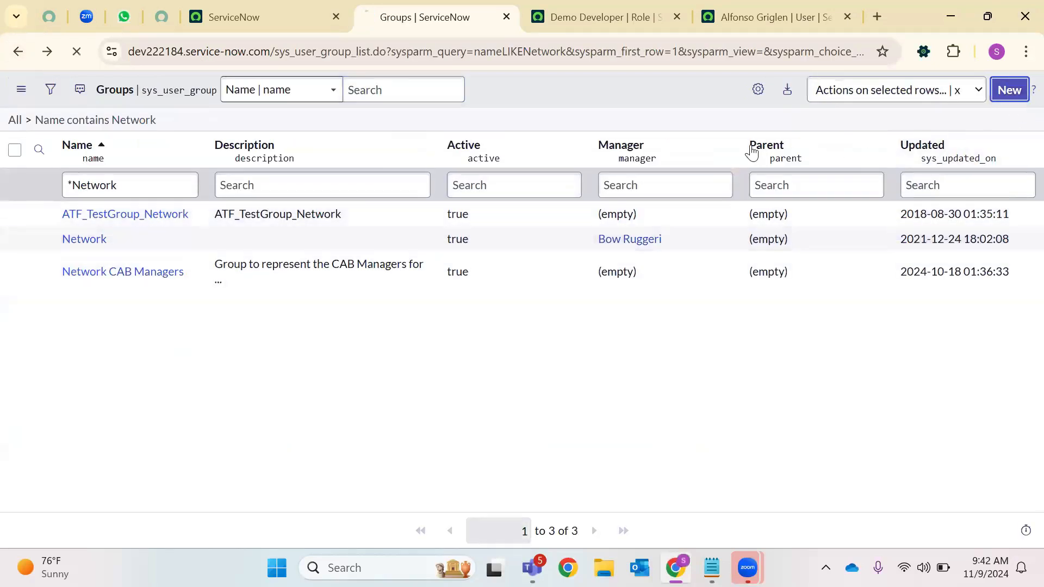
text(Demo)
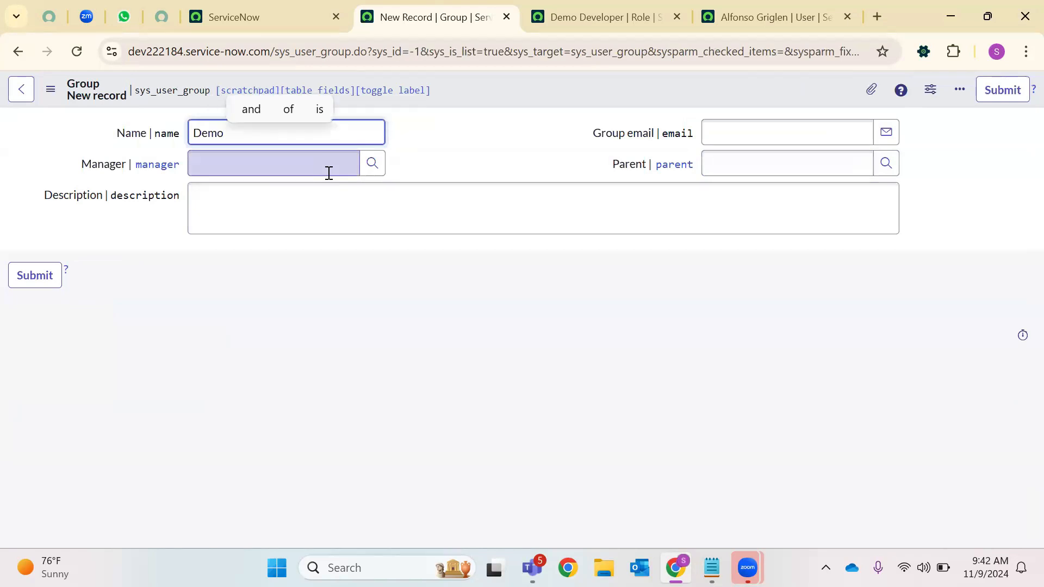
text( Development )
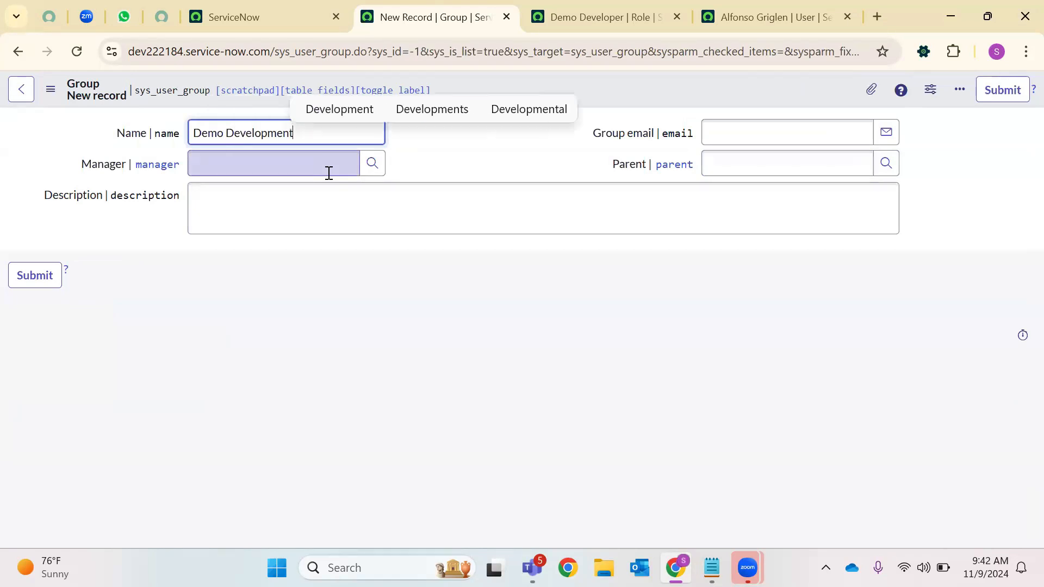
text(Team)
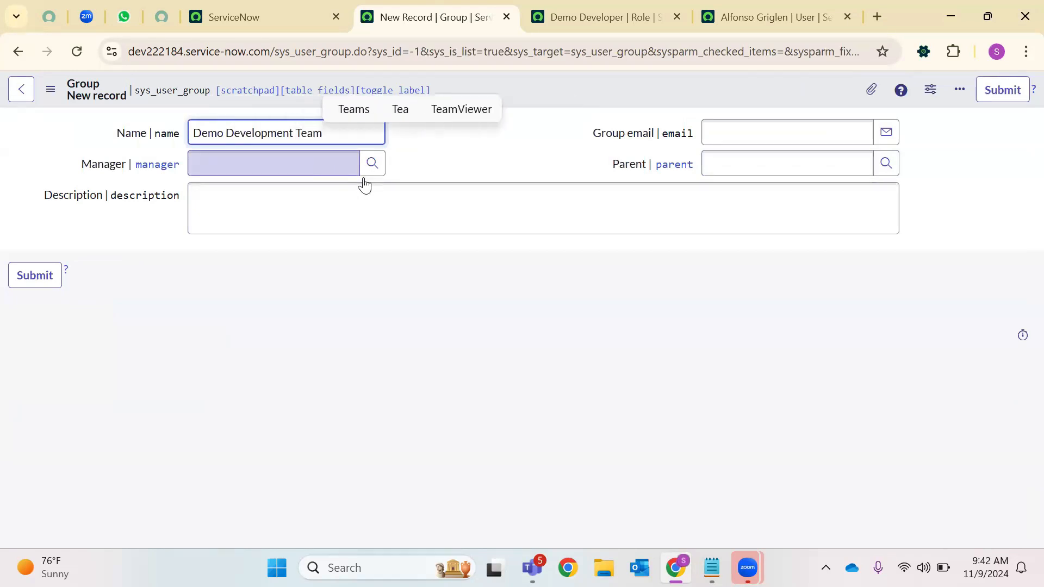
click(306, 202)
text(Th)
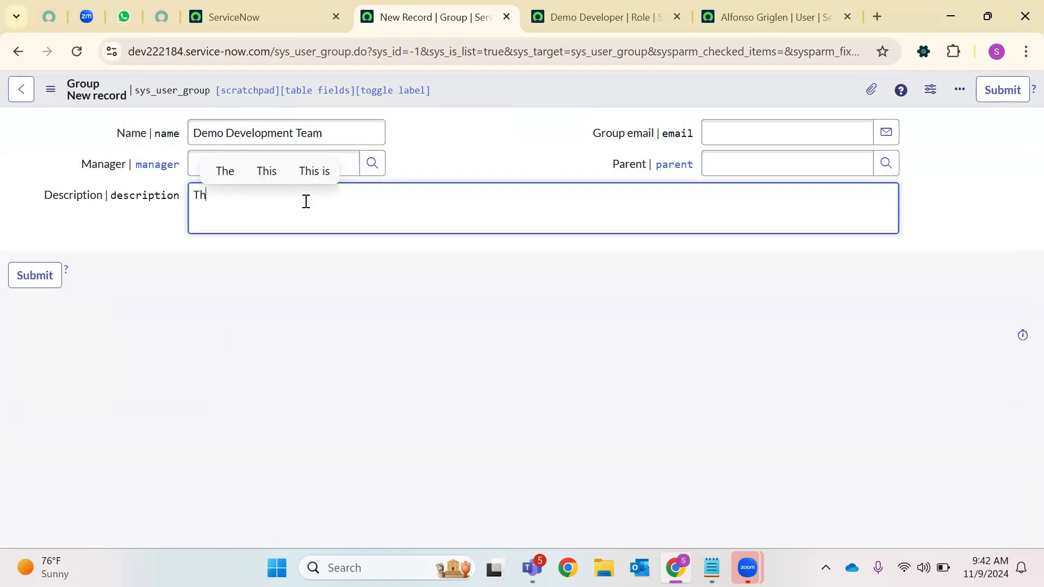
text(is is Demo Group)
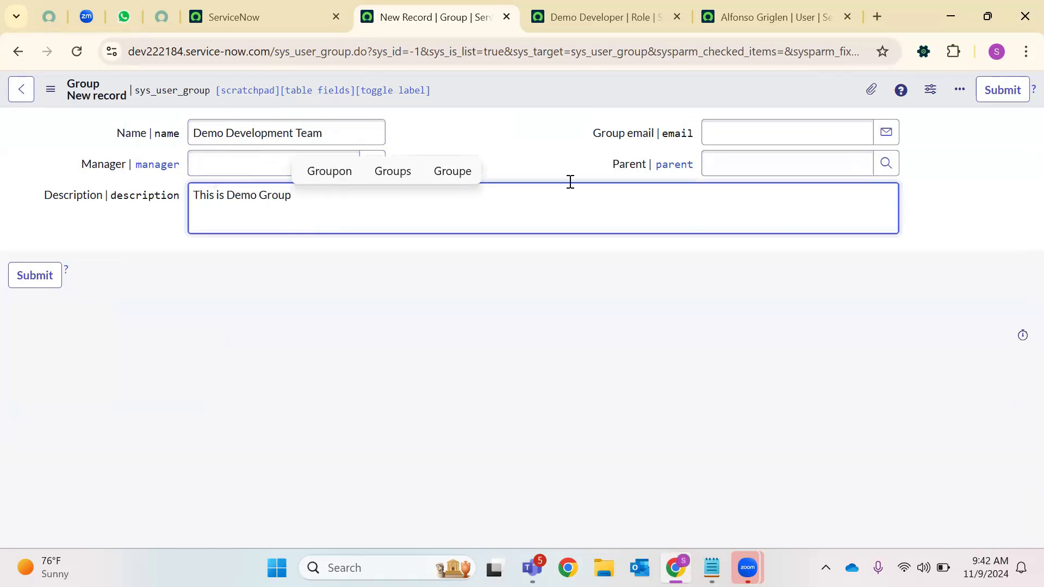
right_click(556, 81)
click(580, 89)
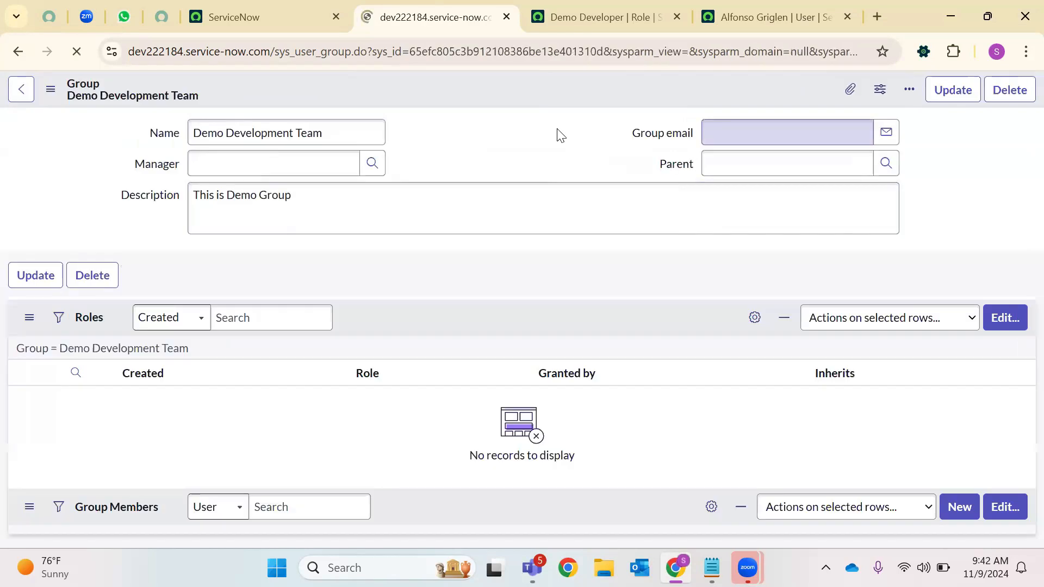
Pick a manager for Demo Development Team from the user lookup and save the group
click(367, 163)
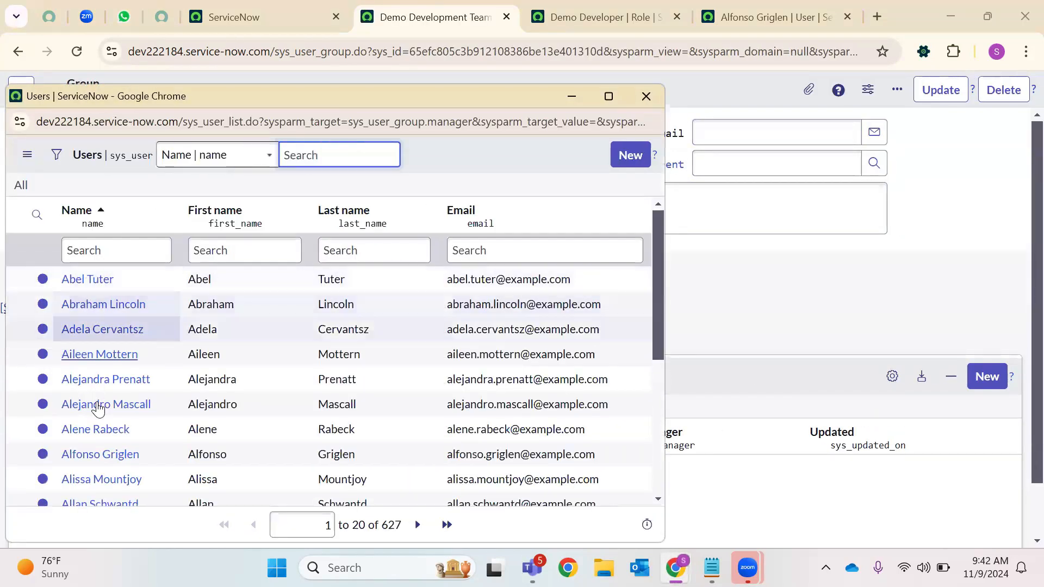
click(97, 454)
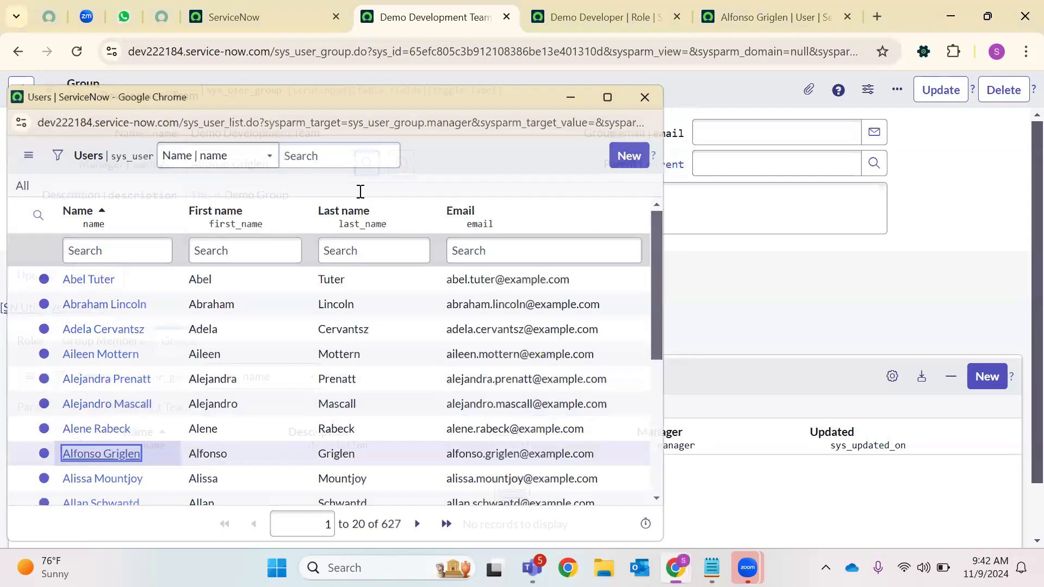
right_click(537, 93)
click(565, 107)
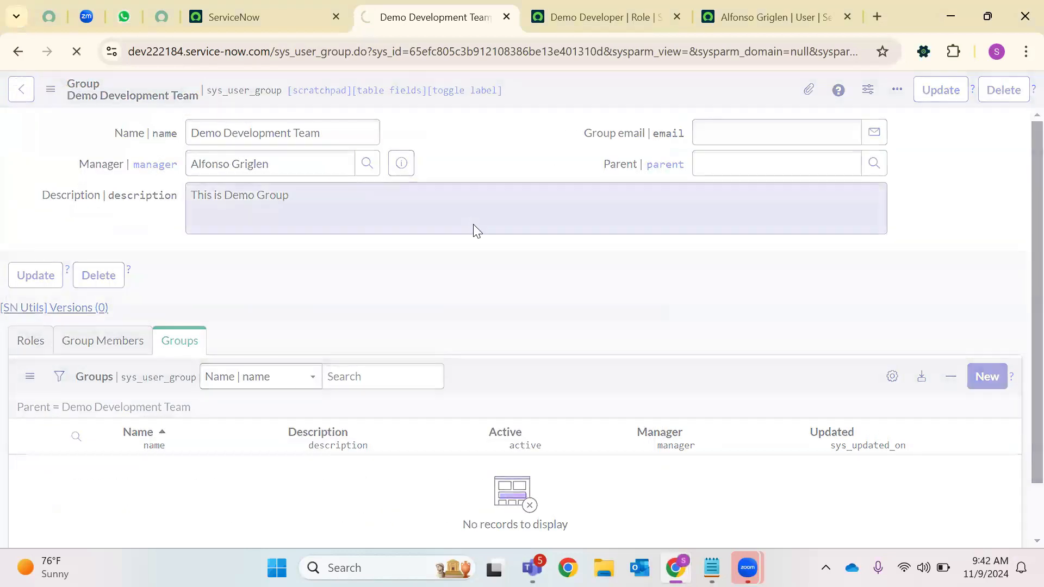
Open the Edit Members page for the group's members
click(139, 329)
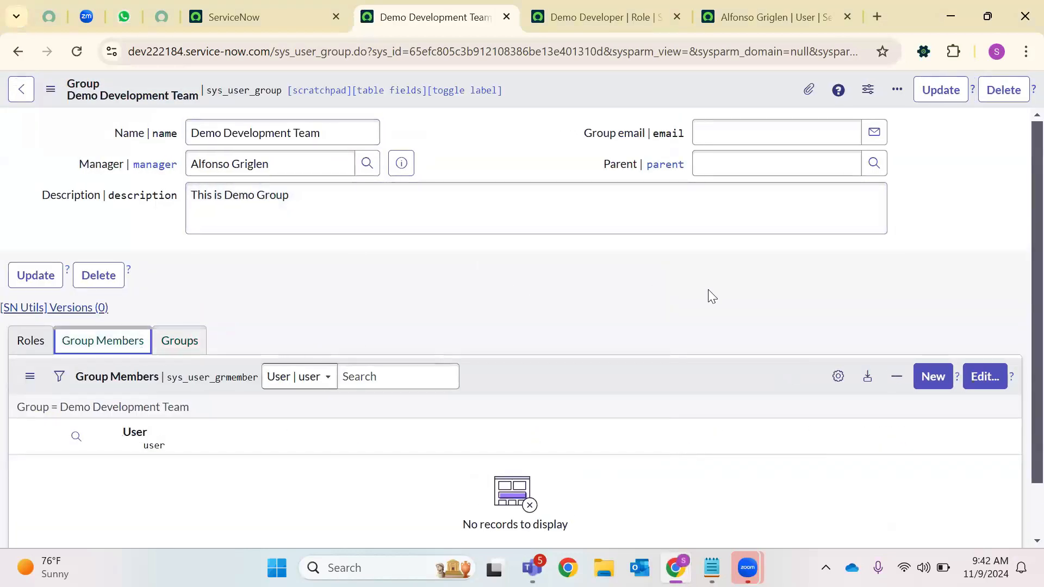
scroll(1006, 296, down, 1)
click(984, 314)
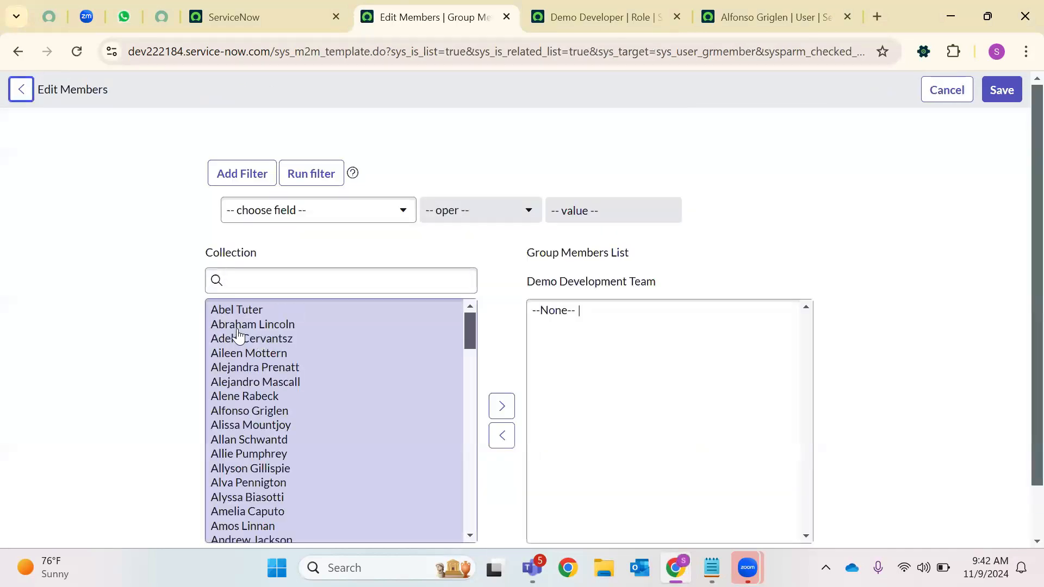
Move the first nine users from the Collection into the group's members and save
click(237, 312)
click(238, 354)
click(238, 325)
click(238, 310)
click(242, 354)
click(234, 312)
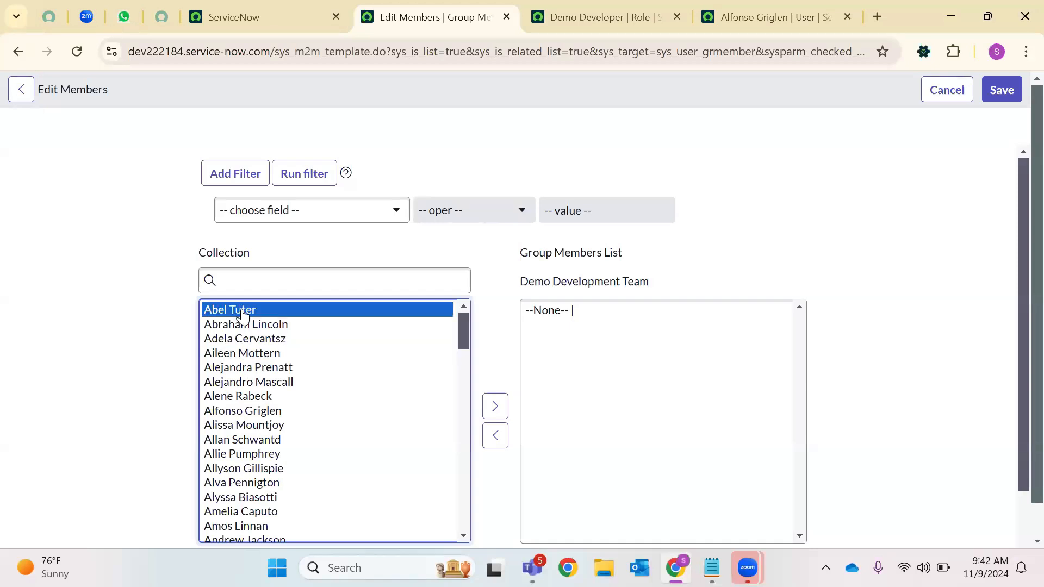
shift+click(212, 425)
click(495, 406)
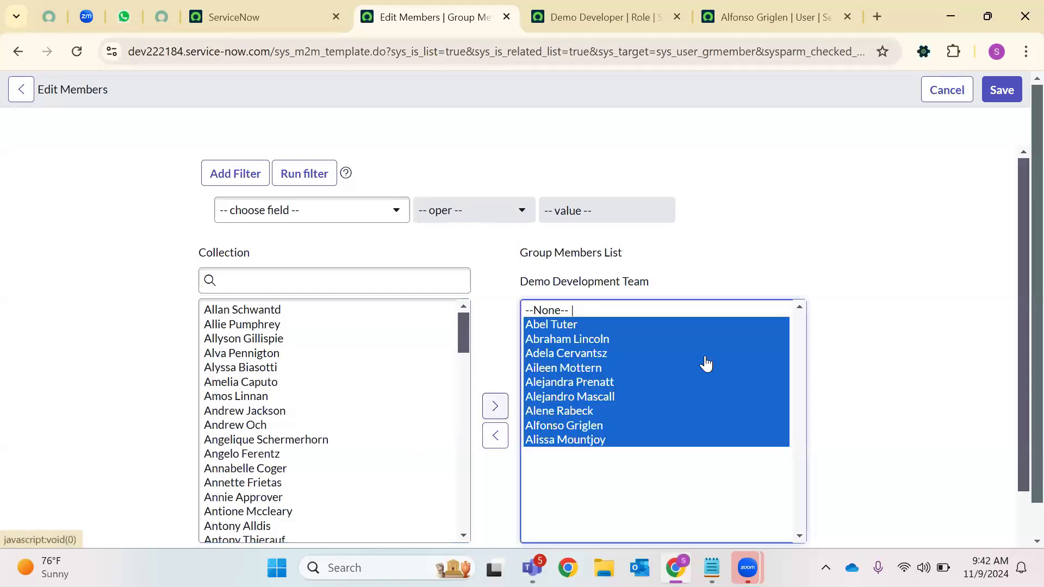
click(1001, 90)
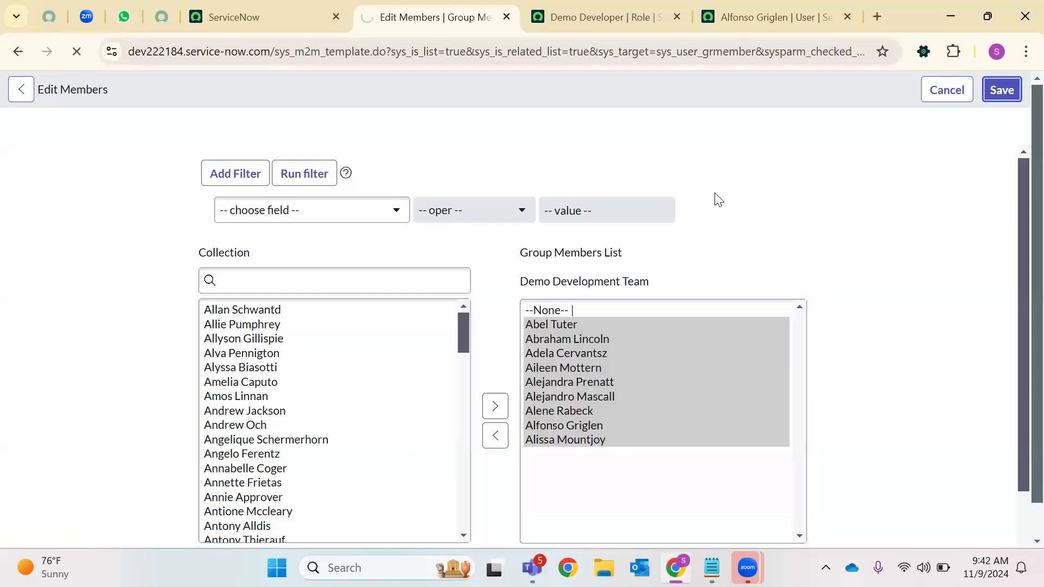
Review the group's 9 members and its still-empty Roles list
scroll(162, 391, down, 3)
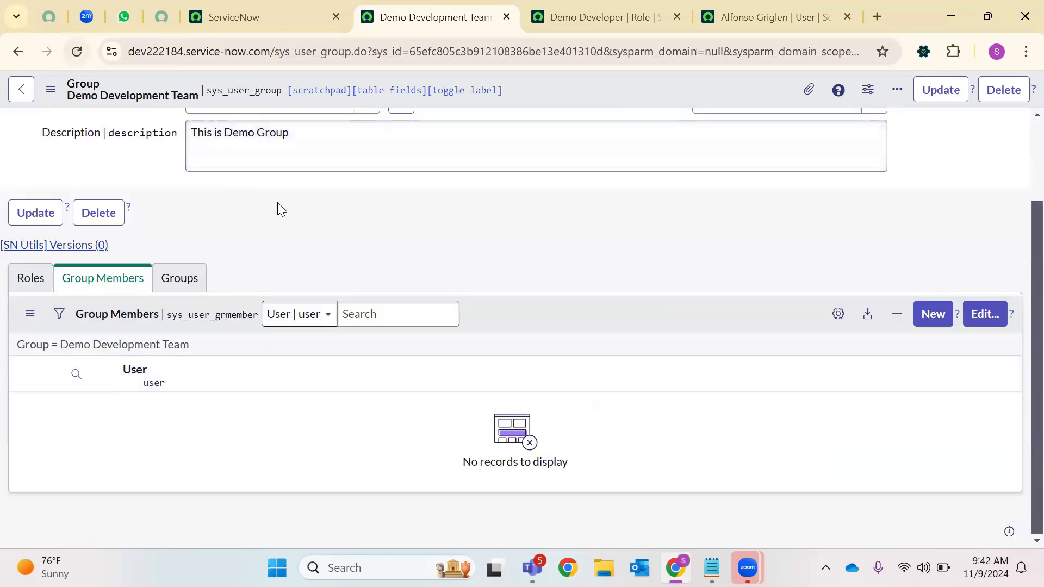
scroll(167, 394, down, 2)
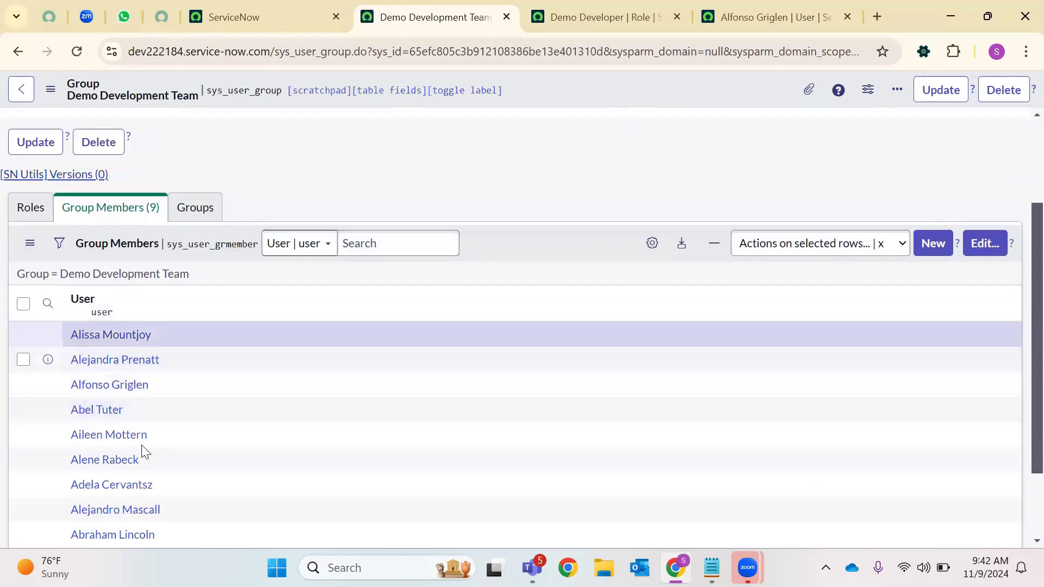
scroll(442, 177, up, 2)
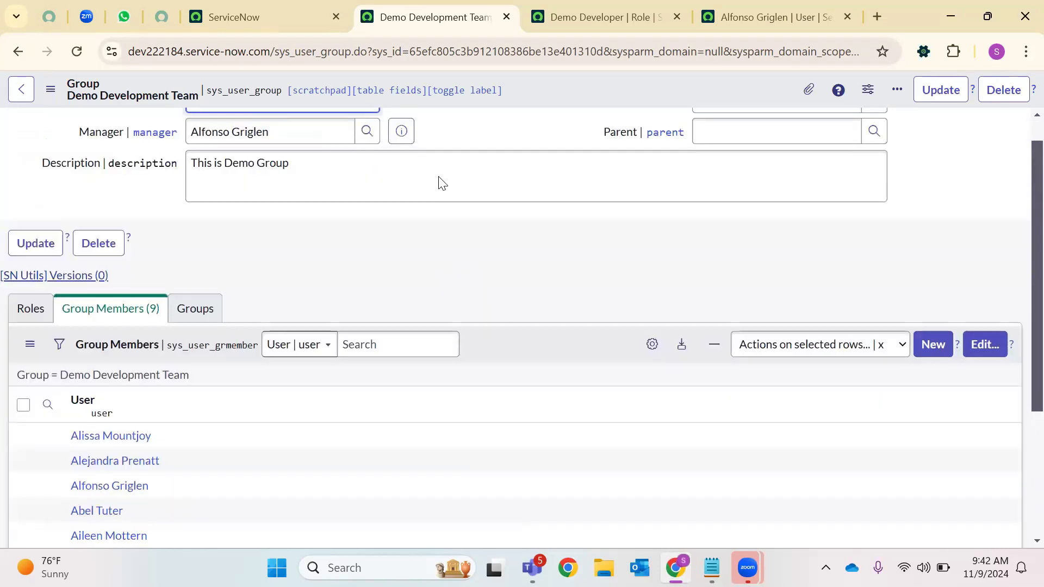
scroll(440, 172, down, 2)
scroll(429, 207, up, 2)
scroll(191, 245, down, 2)
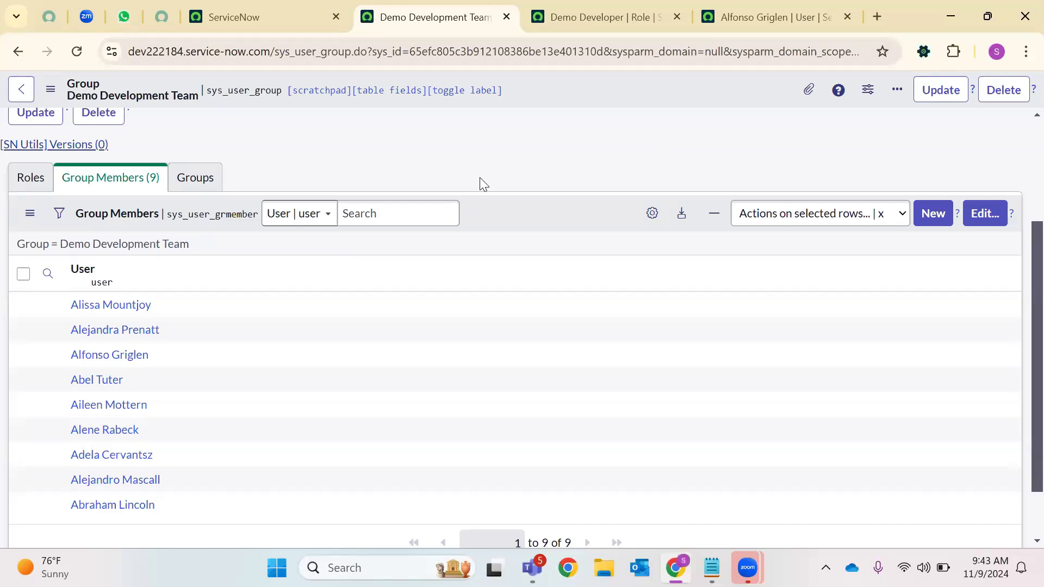
click(31, 178)
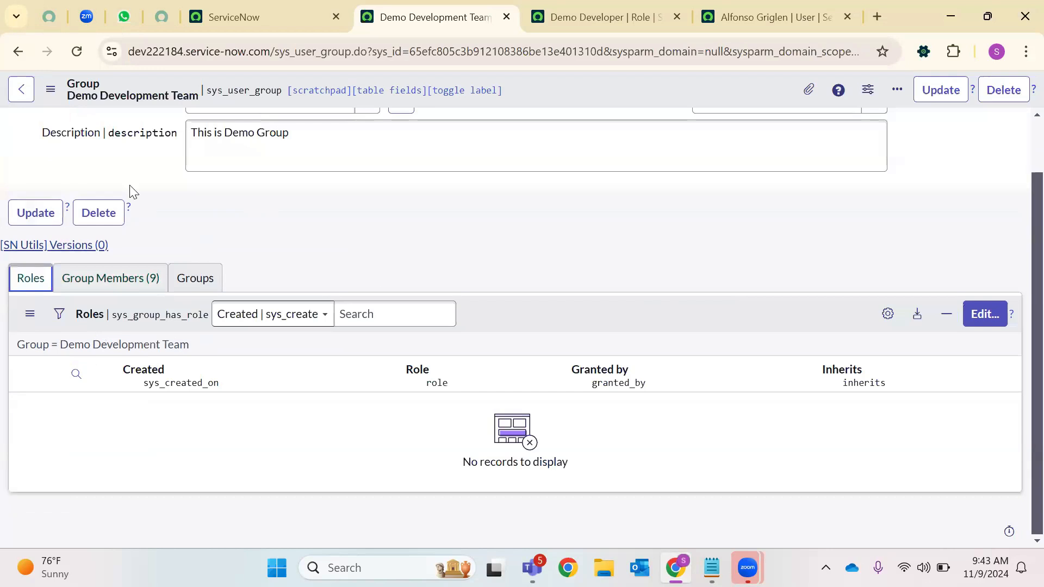
click(122, 291)
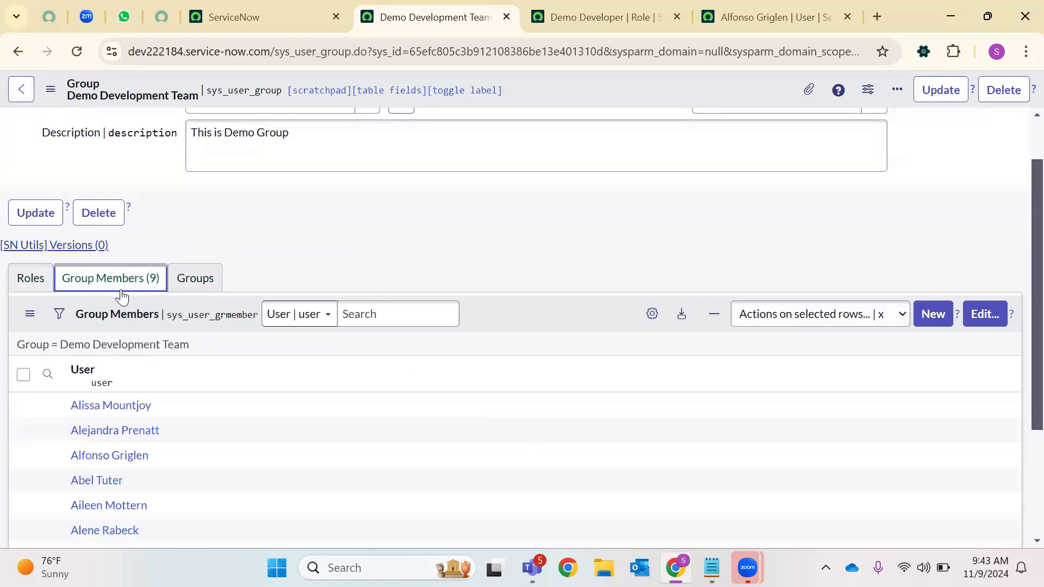
Confirm the first member's user record lists Demo Development Team, then show the group's Roles list
right_click(141, 405)
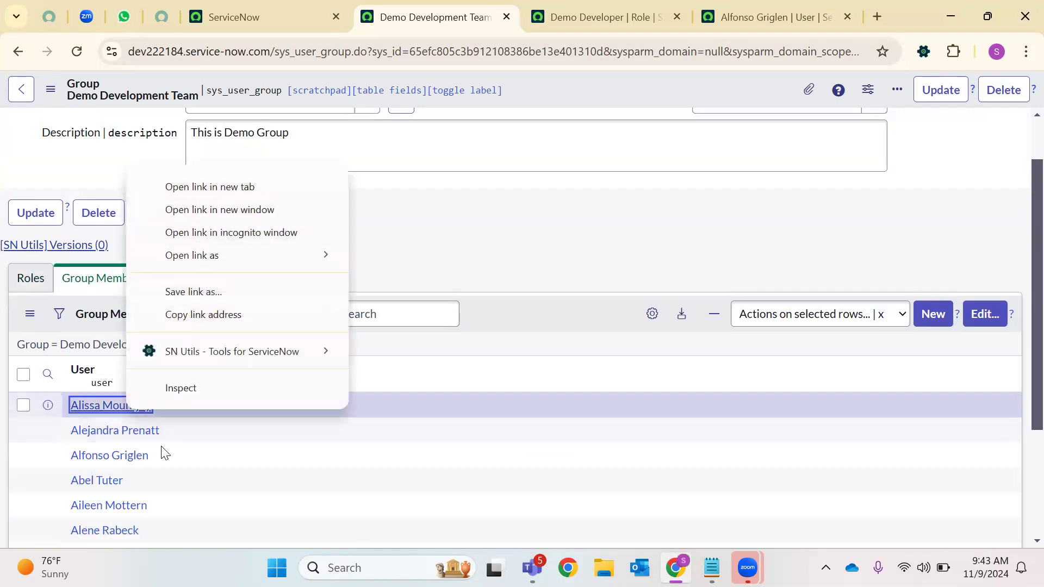
click(174, 454)
click(115, 412)
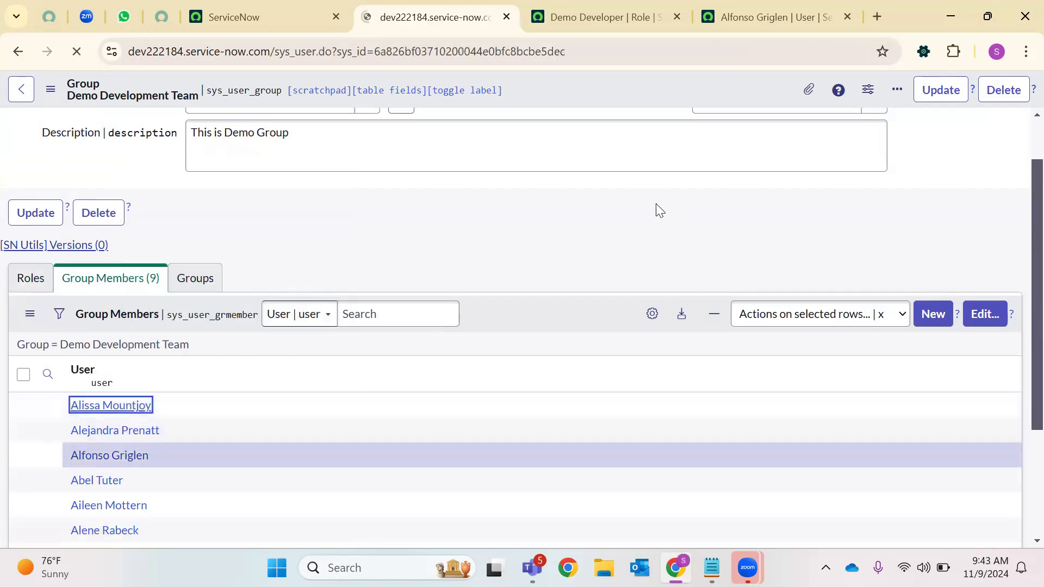
scroll(471, 231, down, 5)
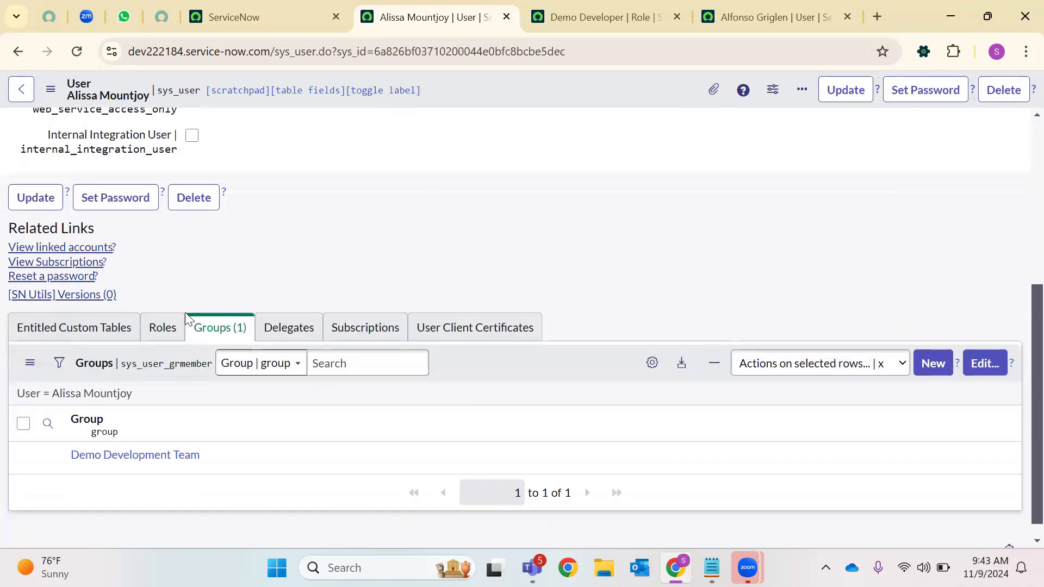
click(164, 327)
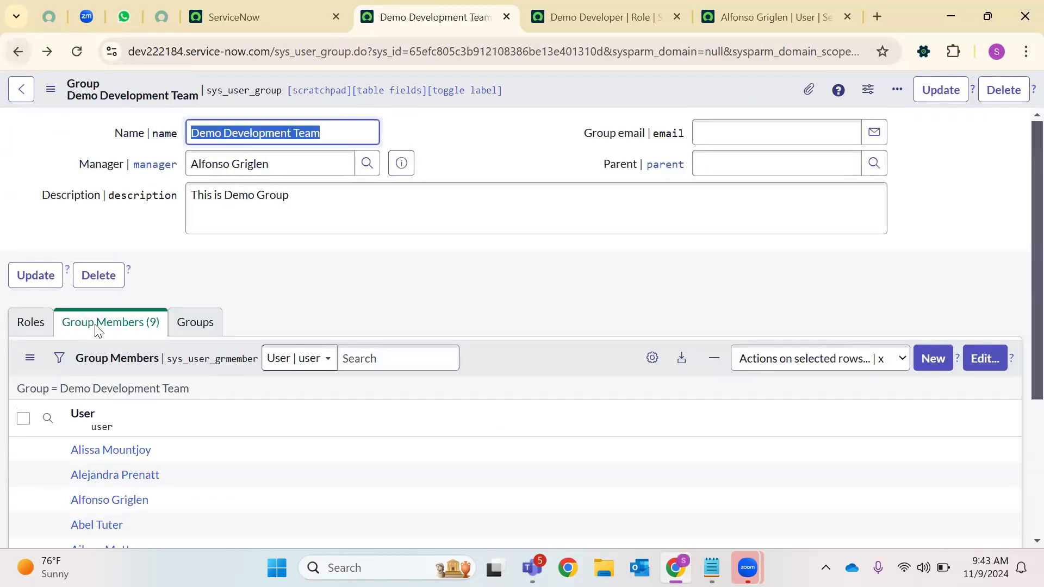
click(38, 345)
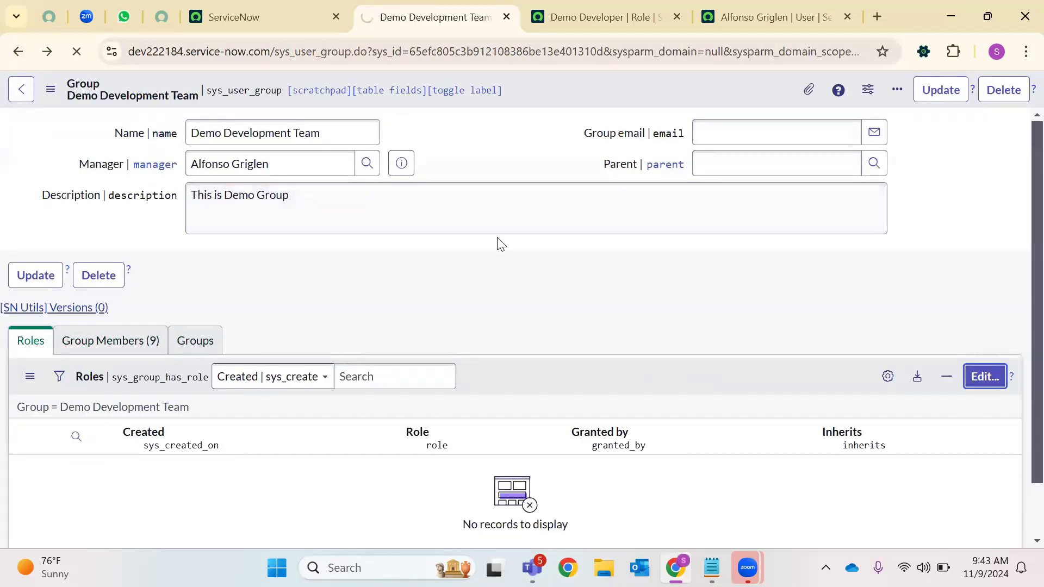
Search for Demo, add Demo Developer to the group's Roles List, and save
click(263, 279)
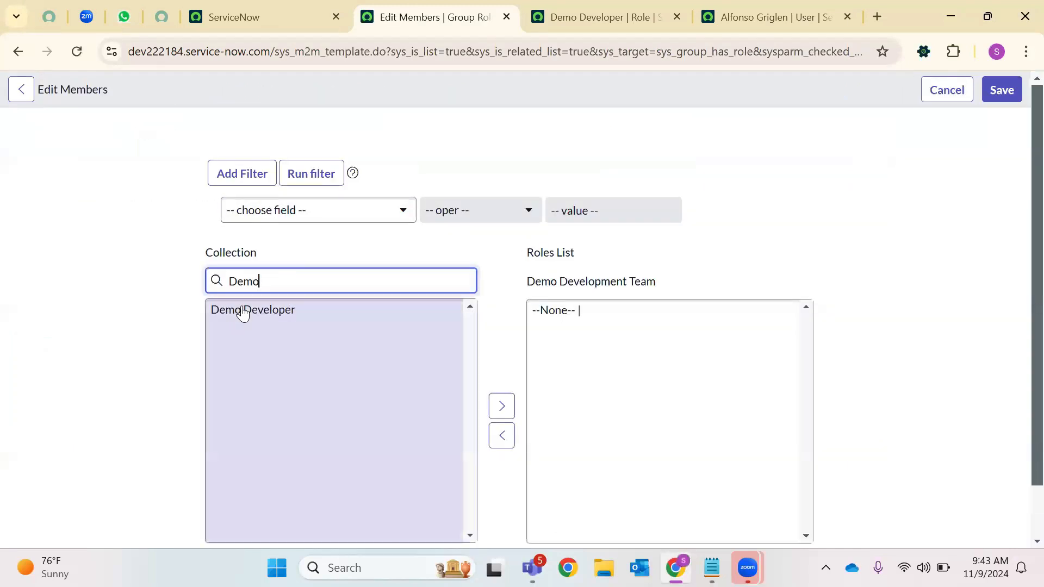
click(240, 309)
click(496, 406)
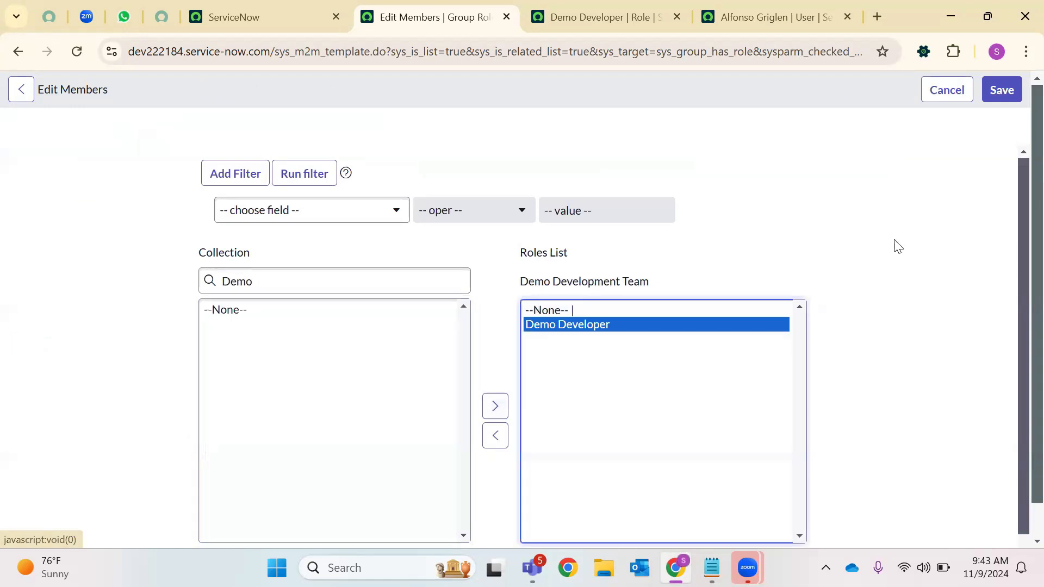
click(987, 100)
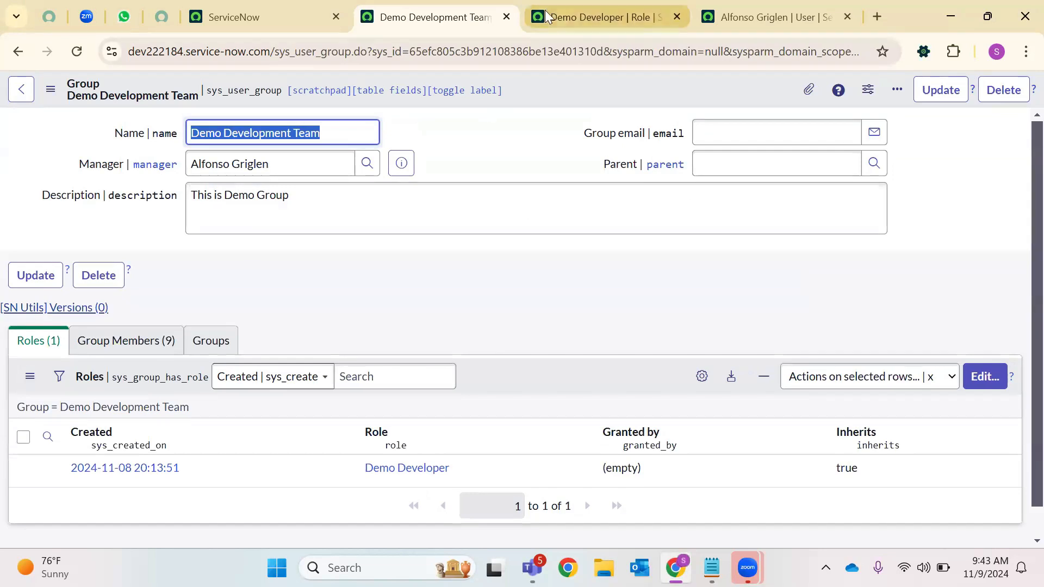
Open the first member's user record and scroll to its Roles list showing Demo Developer
click(138, 346)
scroll(194, 432, down, 3)
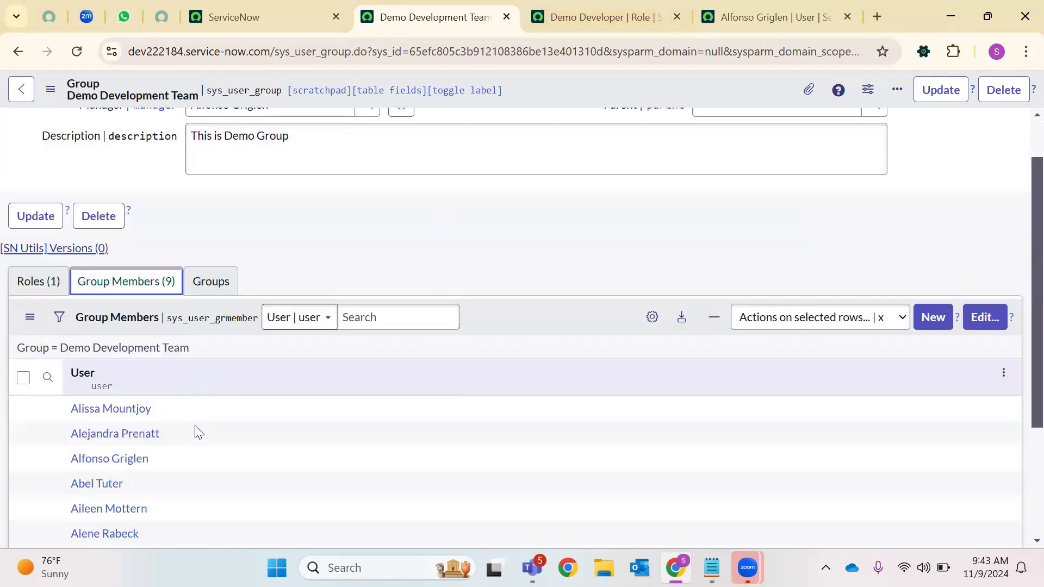
click(112, 314)
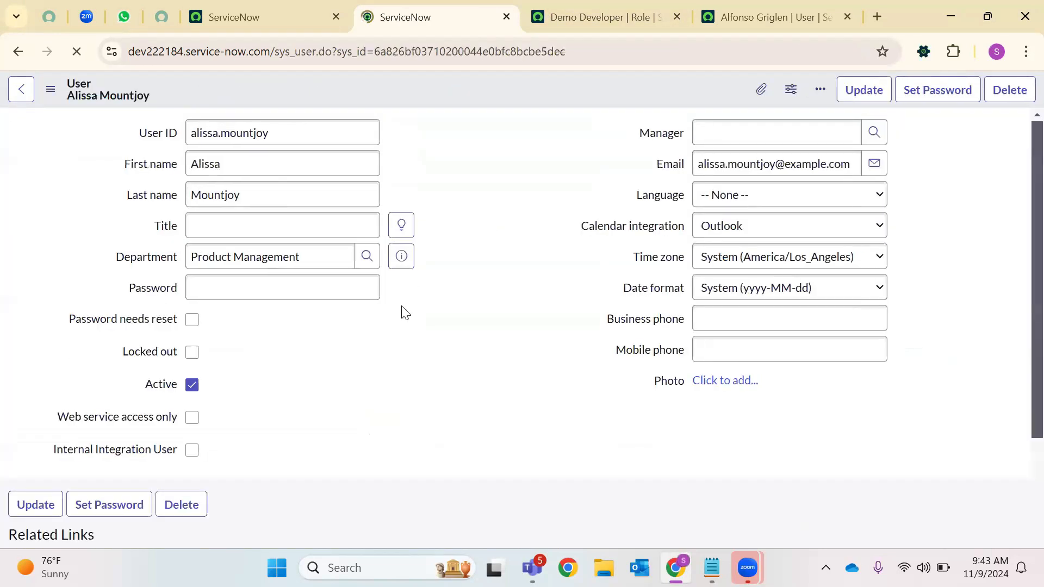
scroll(375, 332, down, 3)
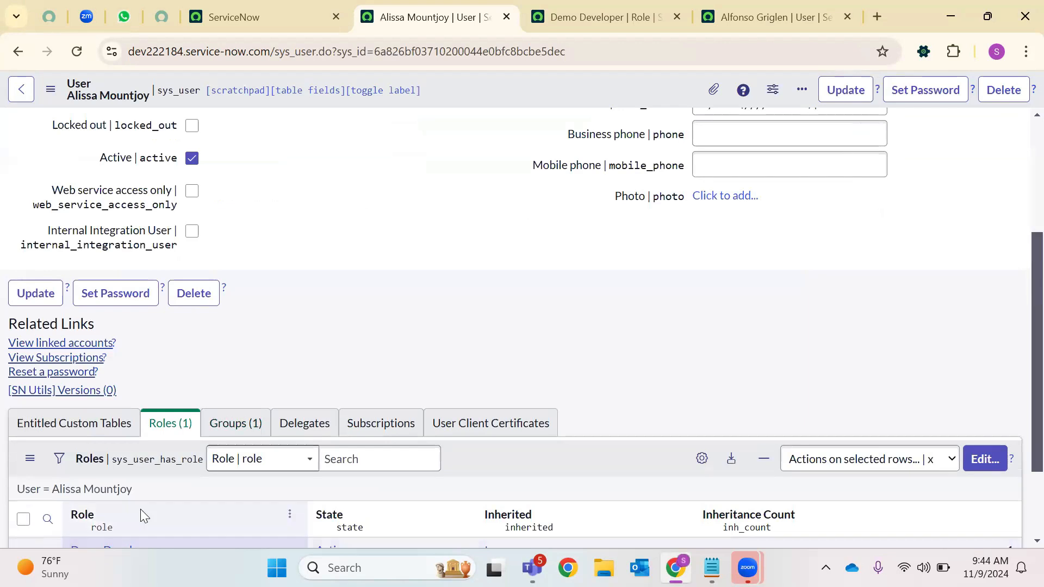
scroll(138, 489, down, 2)
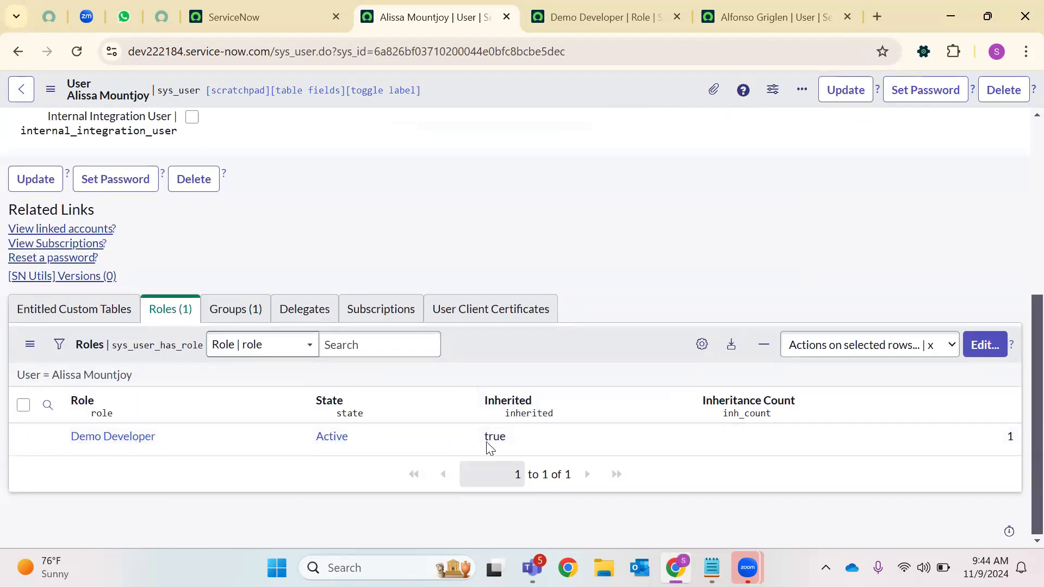
Add Inheritance Map as the third column of the user's Roles list
click(698, 353)
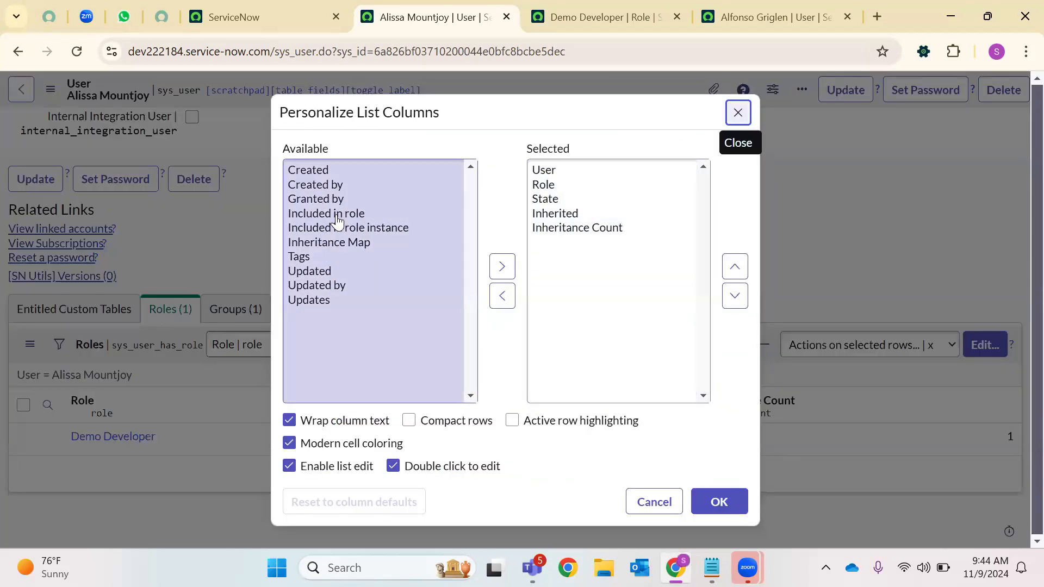
click(333, 242)
click(500, 266)
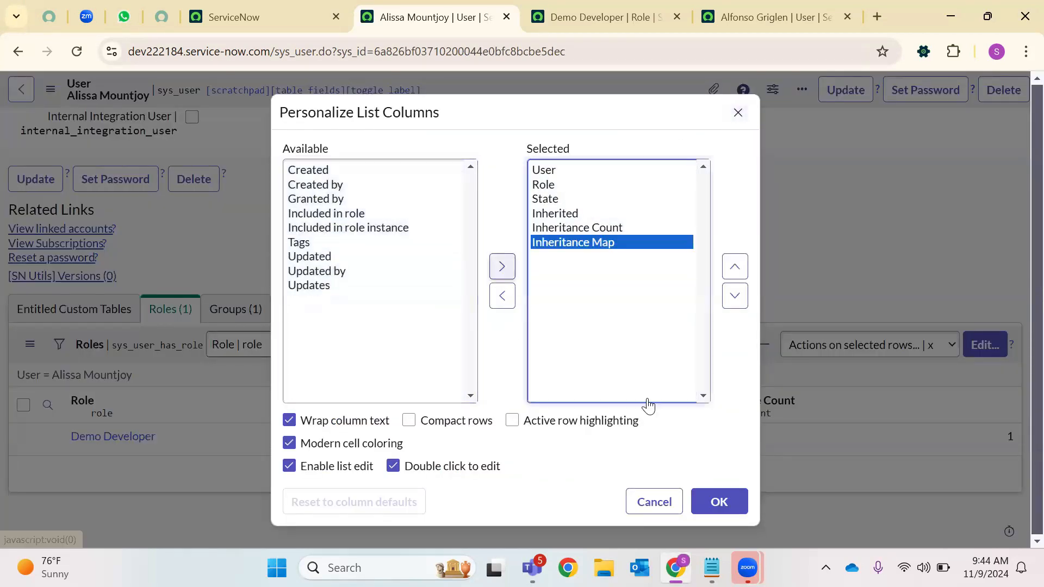
click(731, 266)
click(731, 266)
click(731, 266)
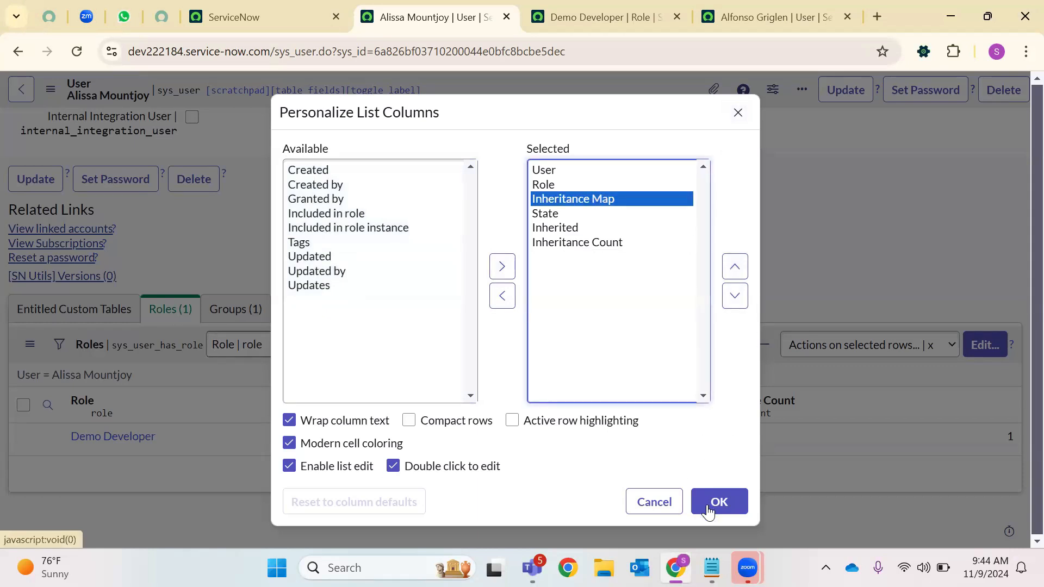
click(718, 501)
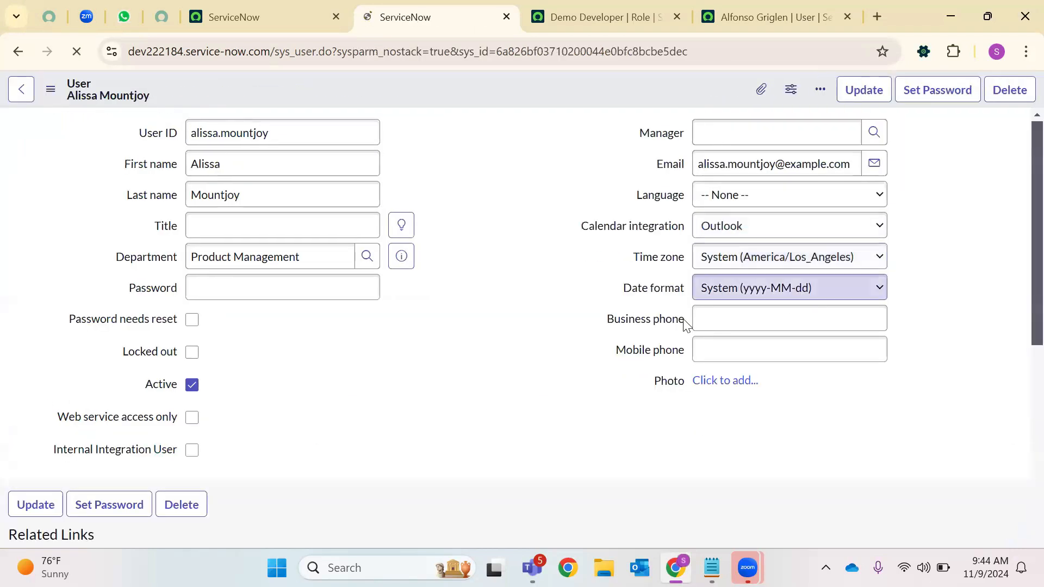
scroll(560, 274, down, 6)
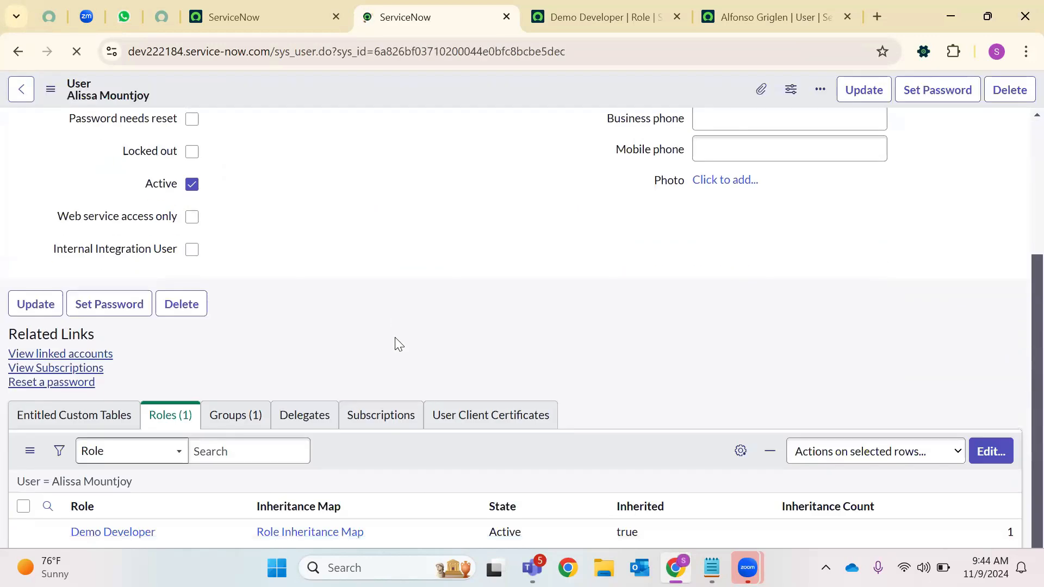
scroll(396, 462, down, 2)
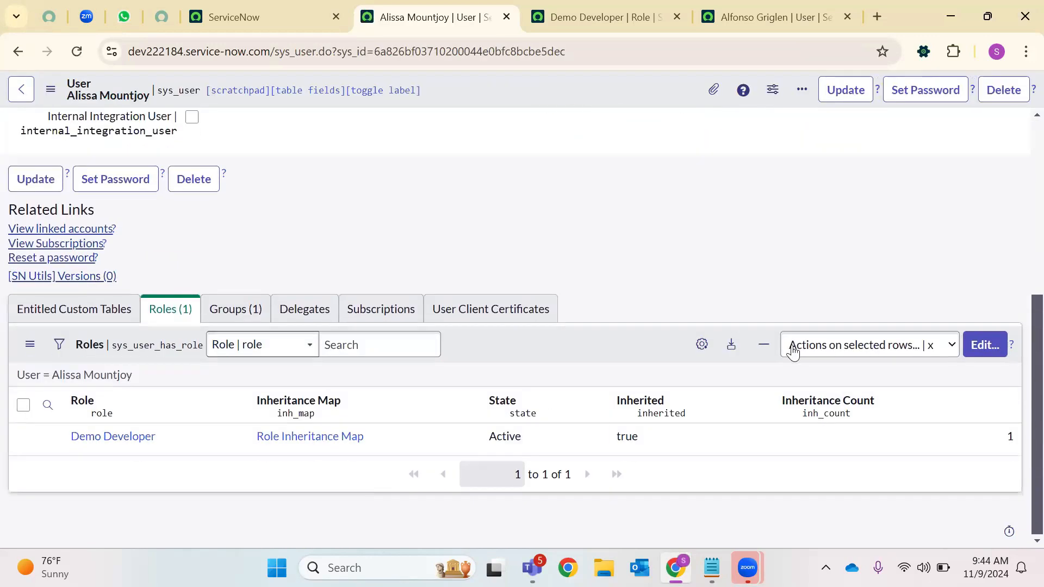
Choose Included in role and Included in role instance as additional Roles list columns
click(702, 350)
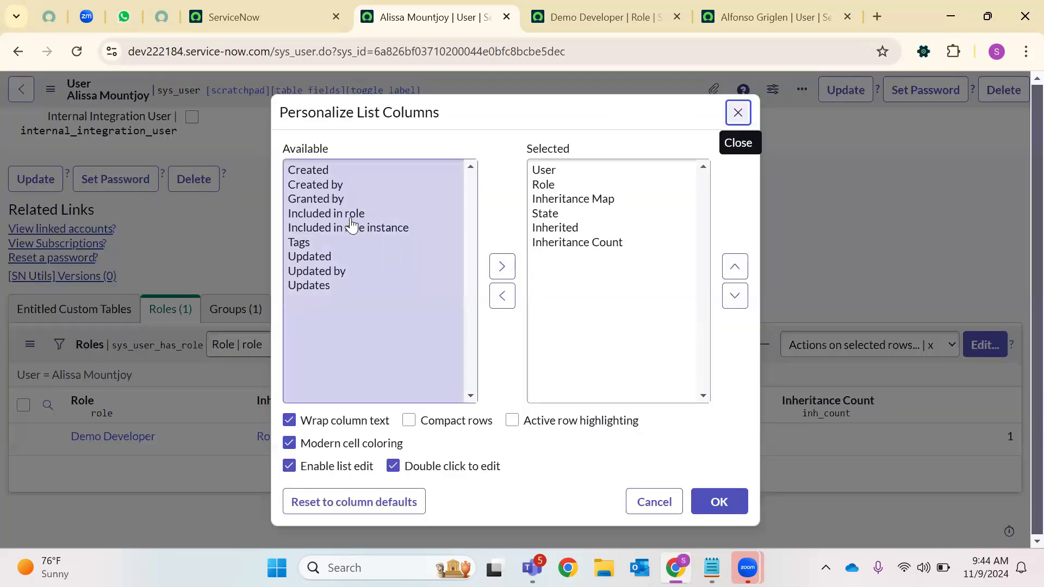
click(592, 200)
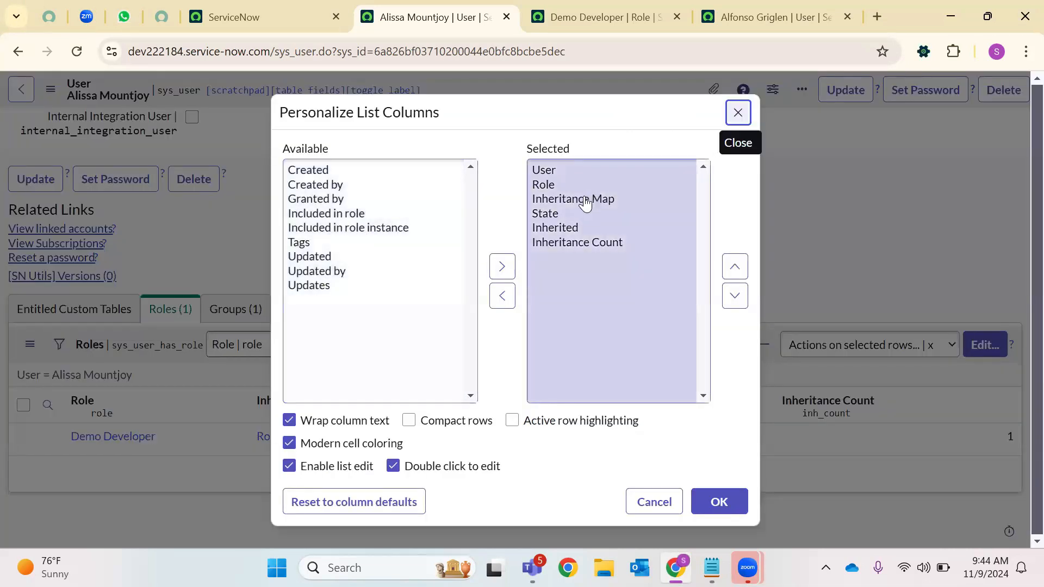
click(594, 233)
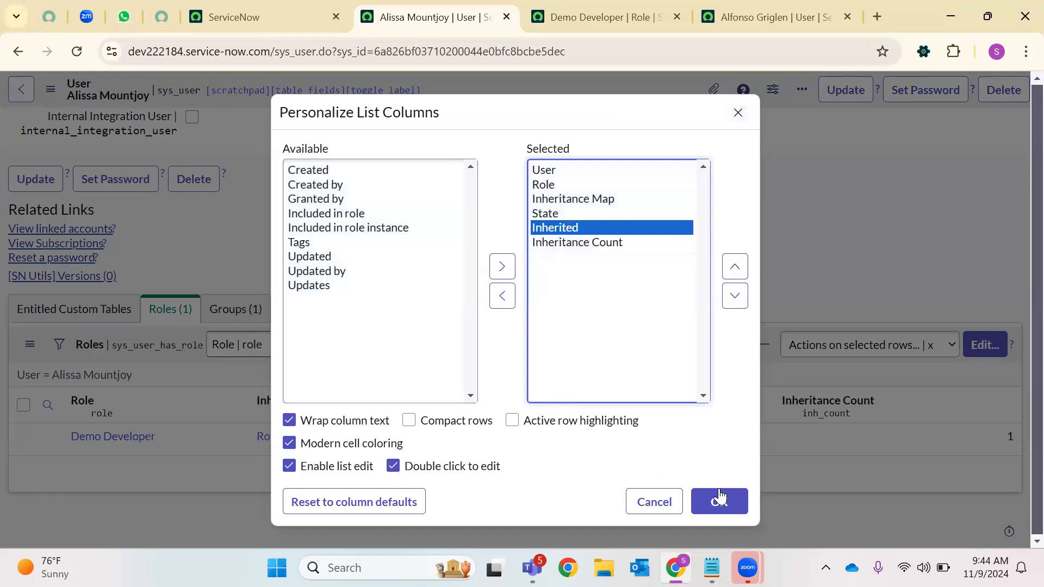
click(391, 215)
click(503, 267)
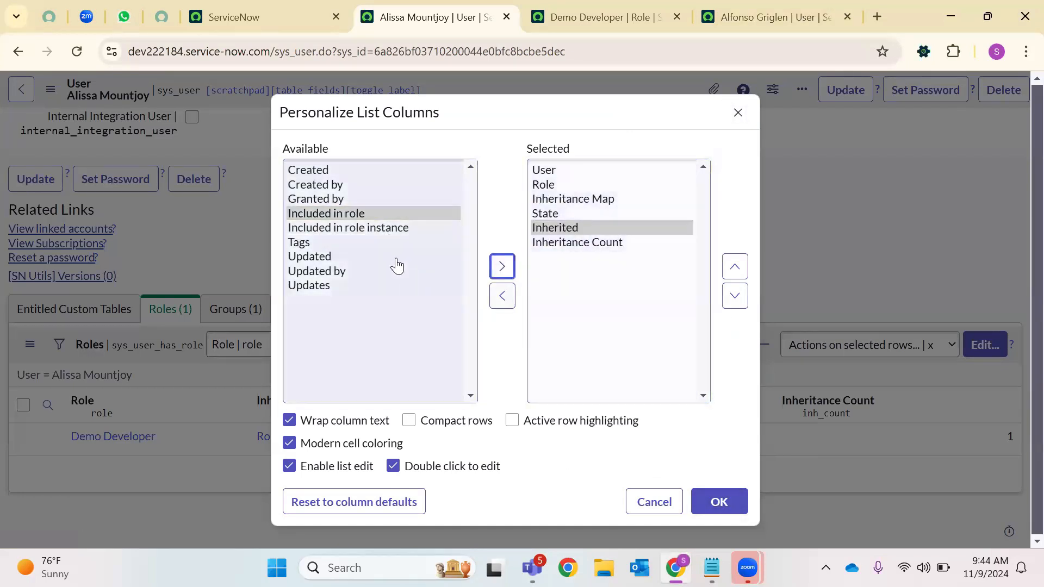
click(396, 267)
click(369, 214)
click(503, 270)
click(356, 213)
click(497, 270)
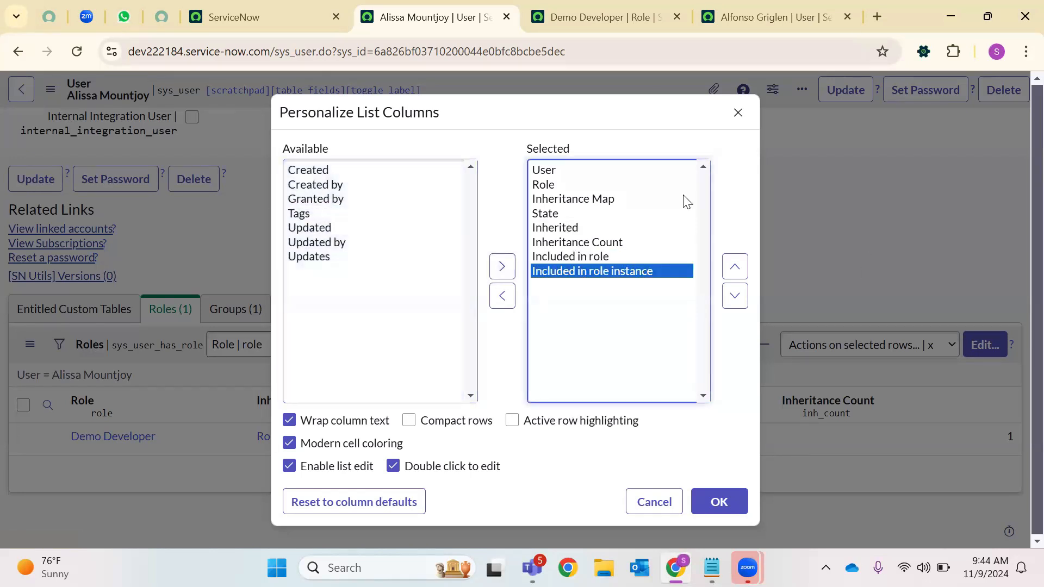
drag(625, 16, 1020, 79)
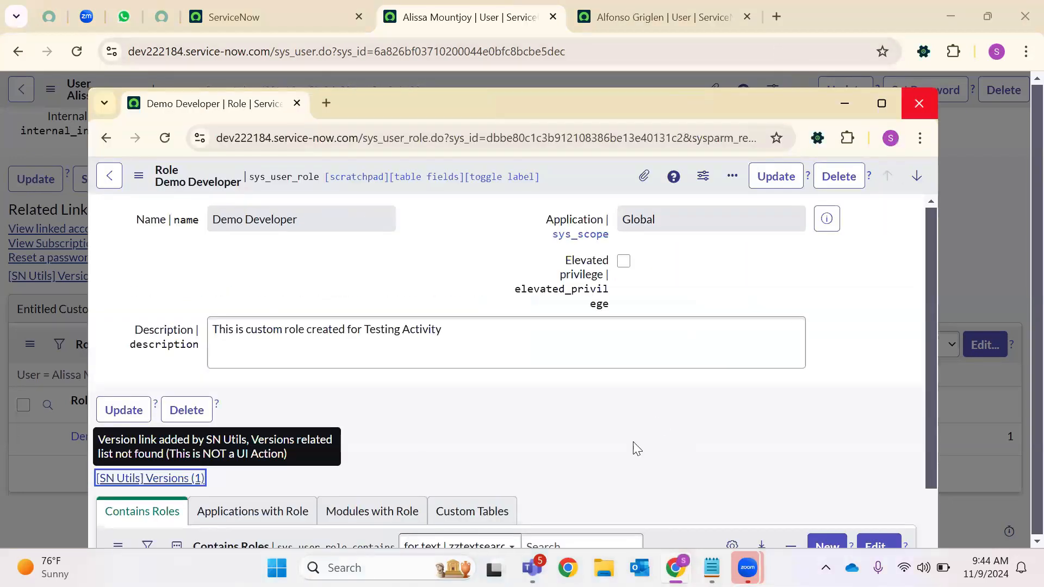
Apply the added Roles list columns and open Demo Developer's Role Inheritance Map
click(918, 103)
click(720, 507)
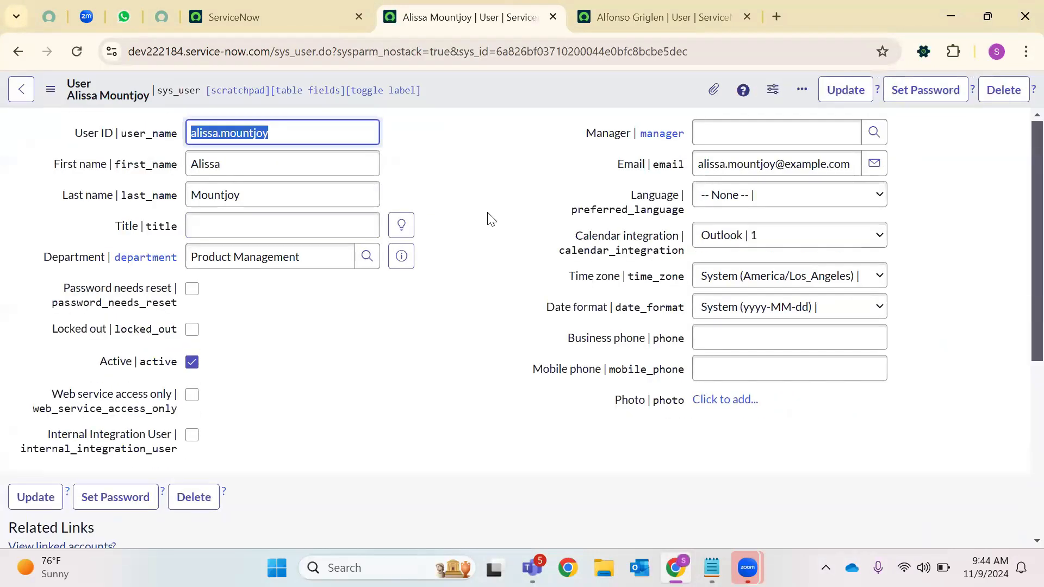
scroll(487, 213, down, 5)
click(218, 442)
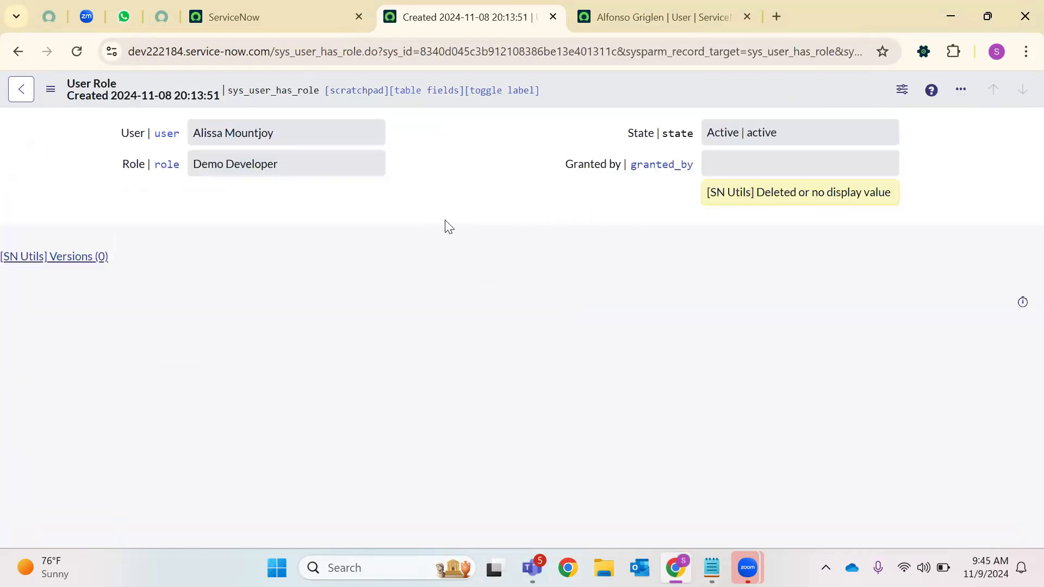
Open the Role Inheritance Map in new tabs from the user record, then close those extra tabs
click(24, 91)
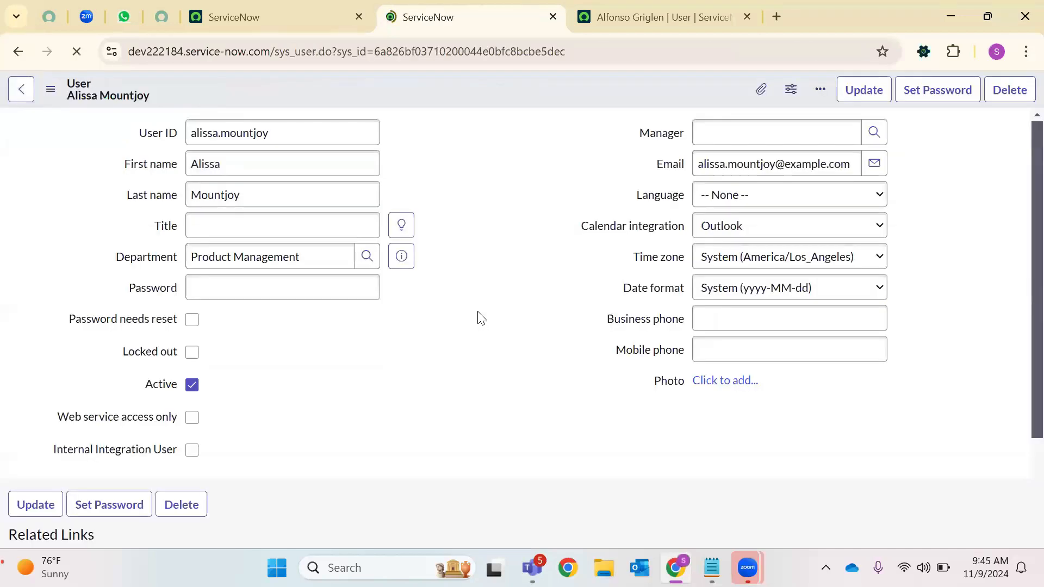
scroll(478, 314, down, 6)
scroll(337, 386, down, 1)
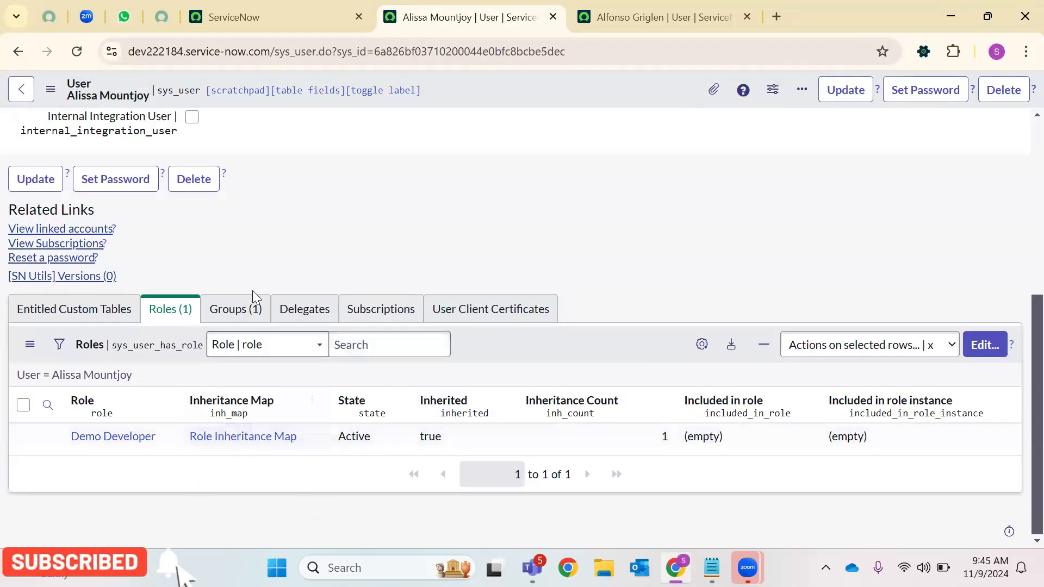
middle_click(213, 438)
right_click(218, 430)
key(Escape)
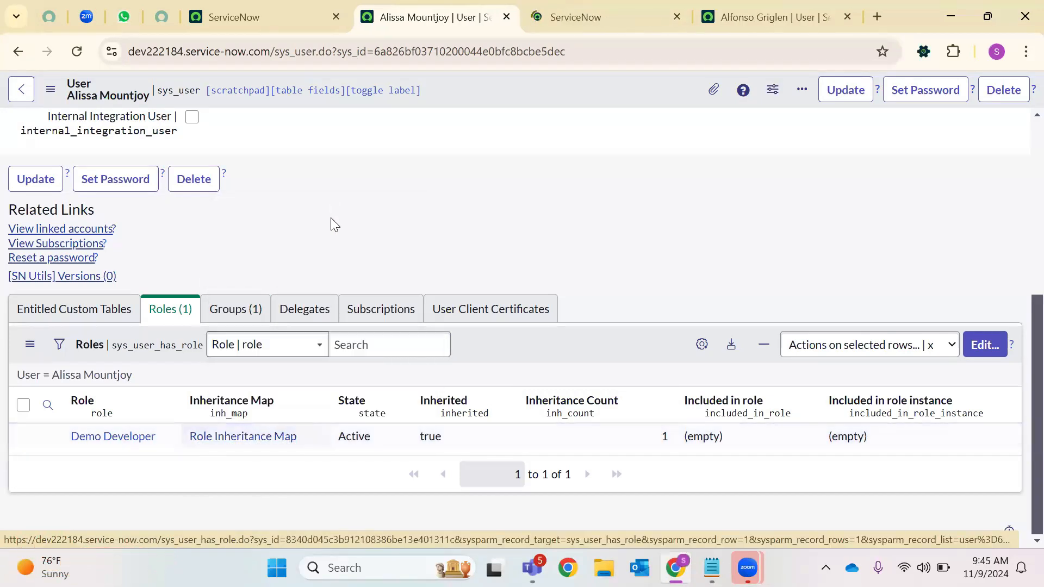
click(642, 11)
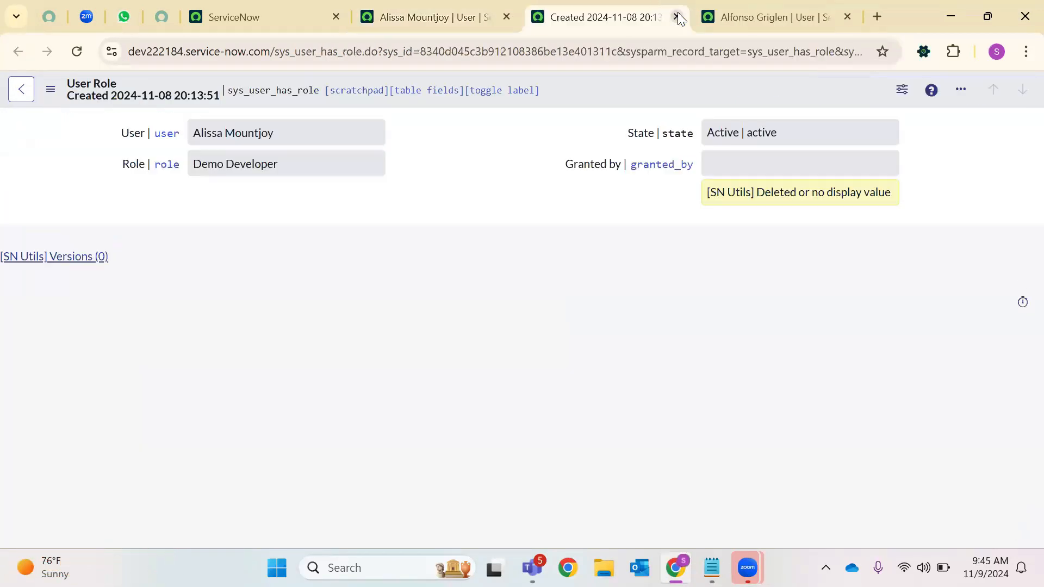
double_click(292, 91)
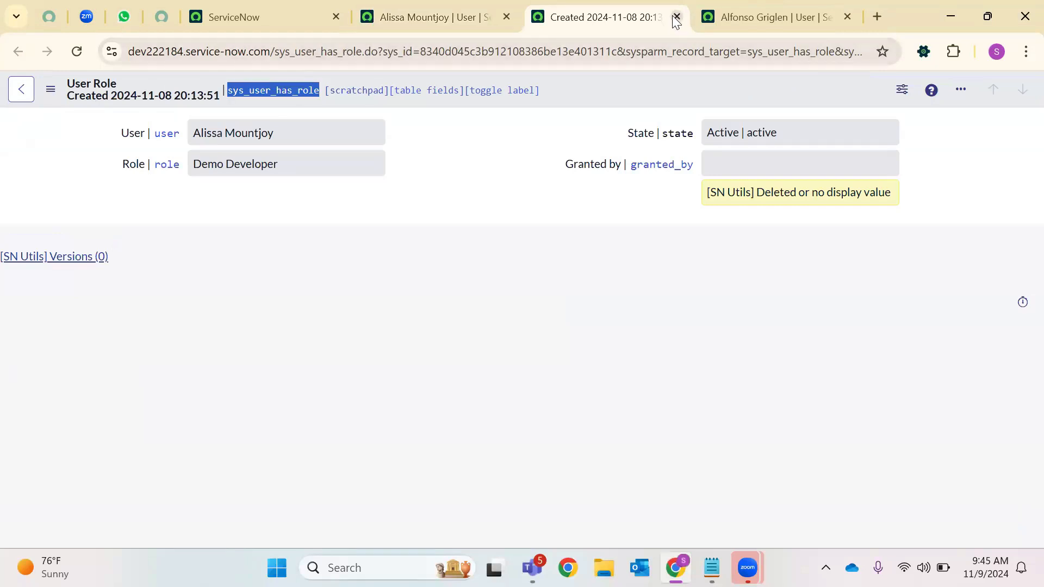
click(676, 20)
click(673, 15)
right_click(220, 437)
click(359, 211)
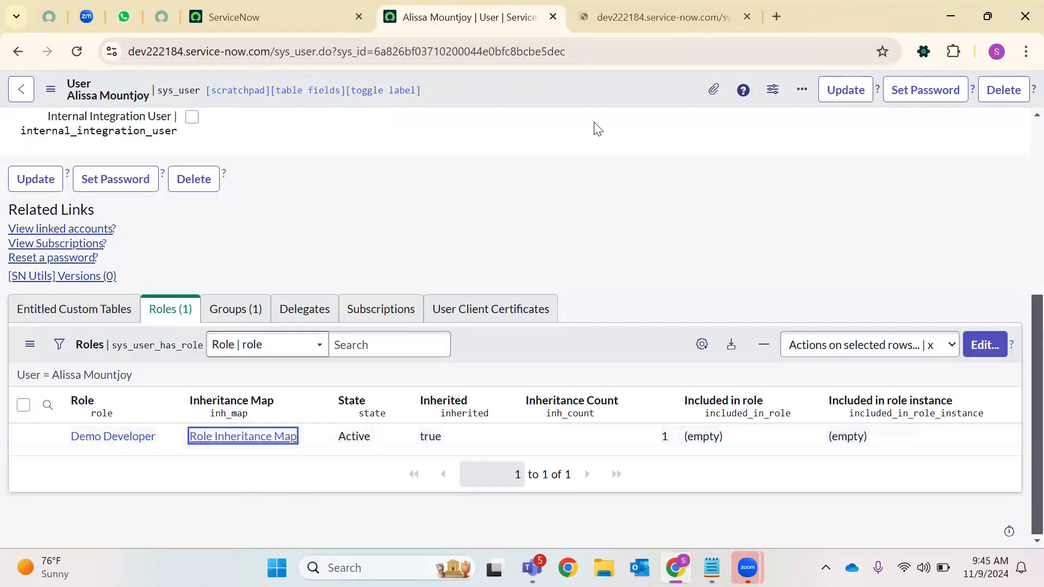
click(609, 15)
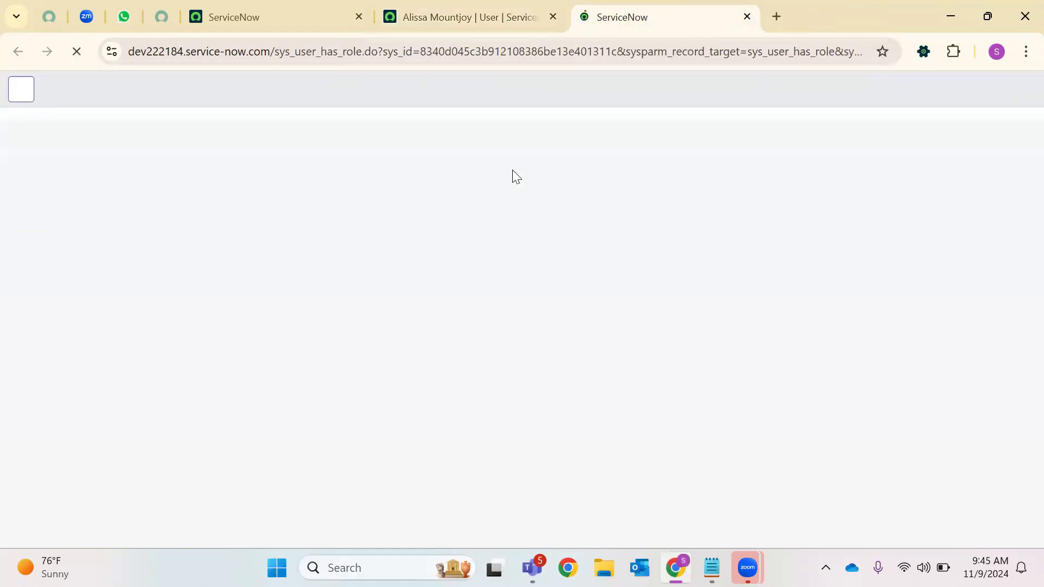
click(747, 16)
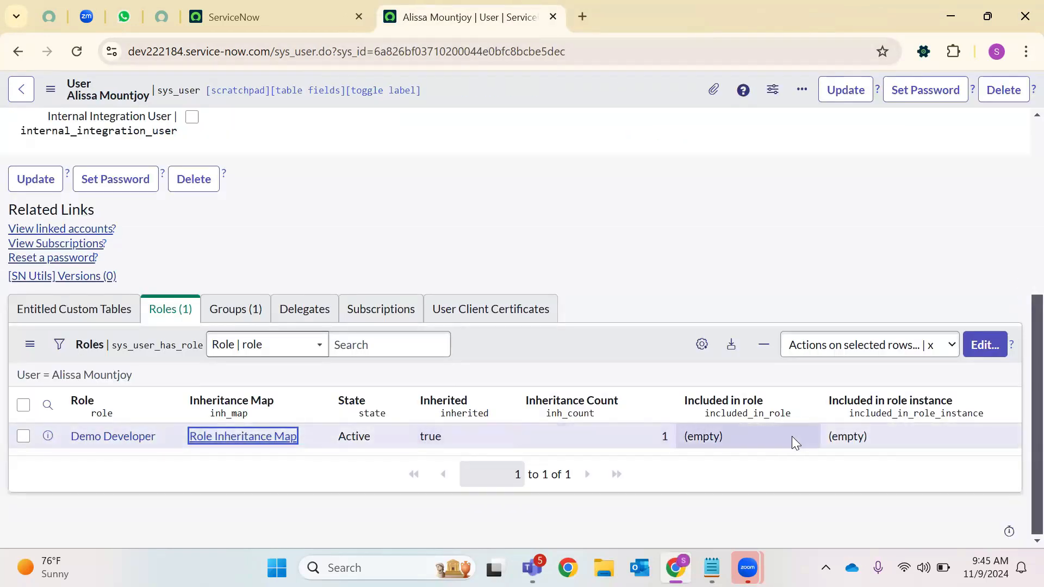
Open the Edit Members page for the user's group memberships from the Groups tab
click(234, 307)
click(171, 316)
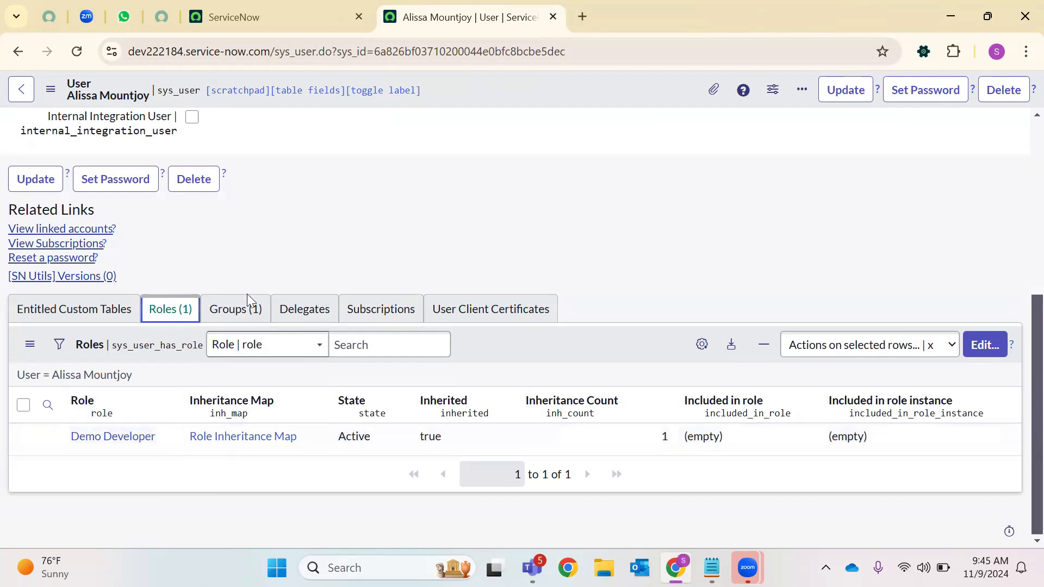
click(235, 310)
click(970, 348)
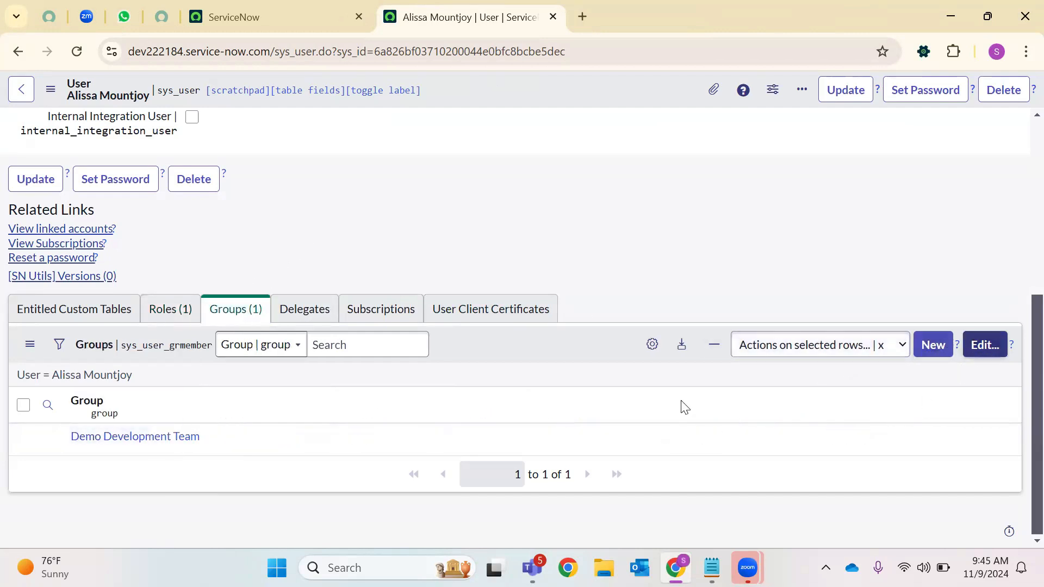
click(318, 8)
Find the Groups module in the navigator and open its list in a new tab
click(177, 97)
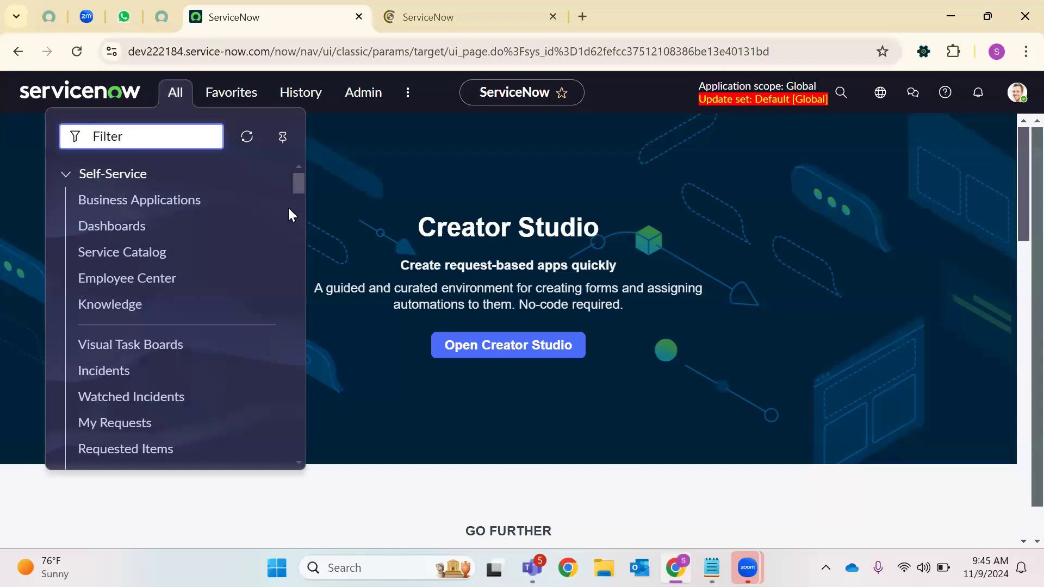
text(Groups)
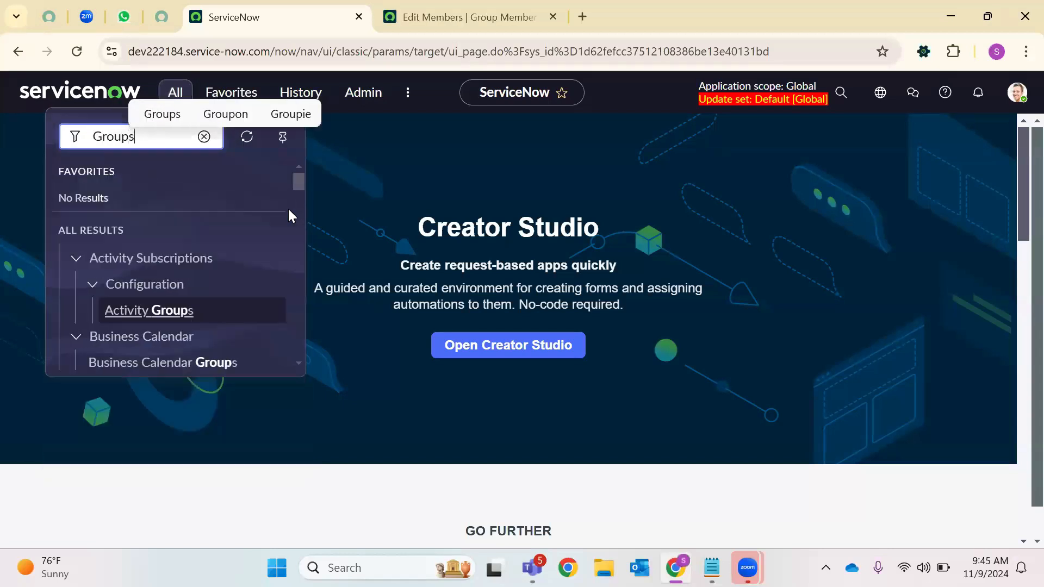
scroll(286, 246, down, 15)
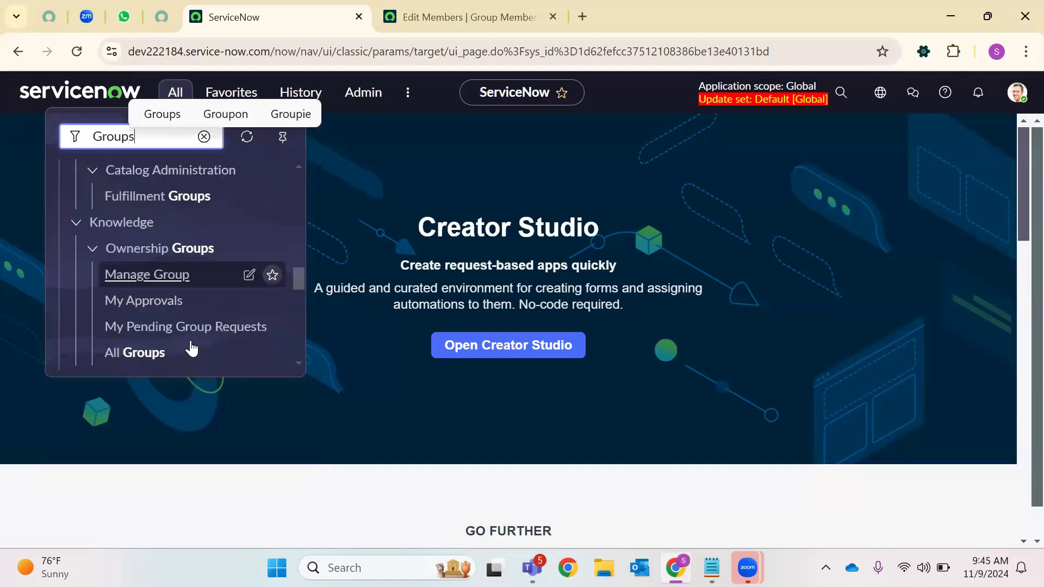
scroll(144, 305, down, 5)
scroll(140, 296, up, 3)
scroll(139, 295, down, 8)
right_click(123, 272)
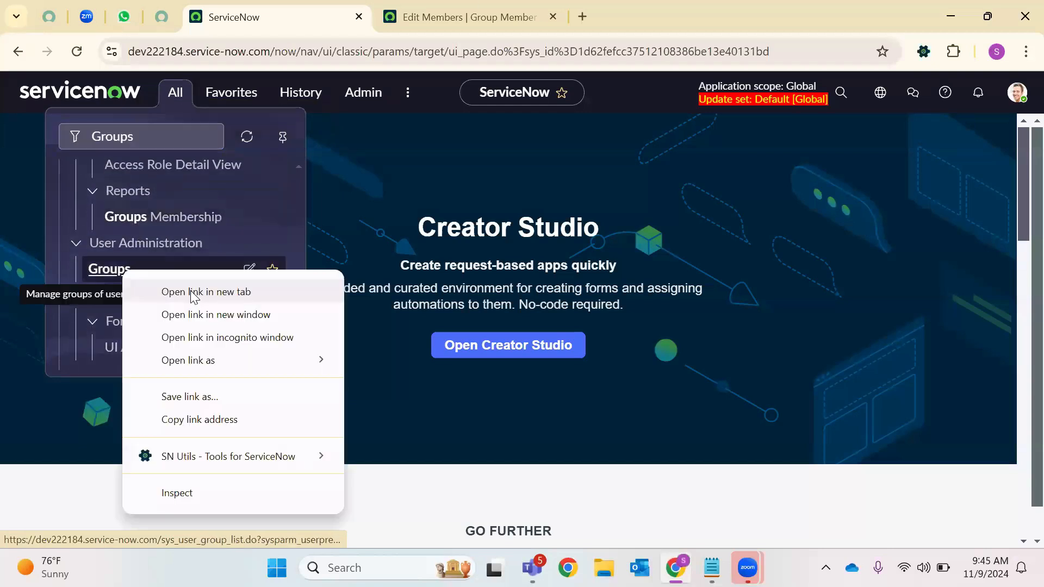
click(190, 290)
click(470, 17)
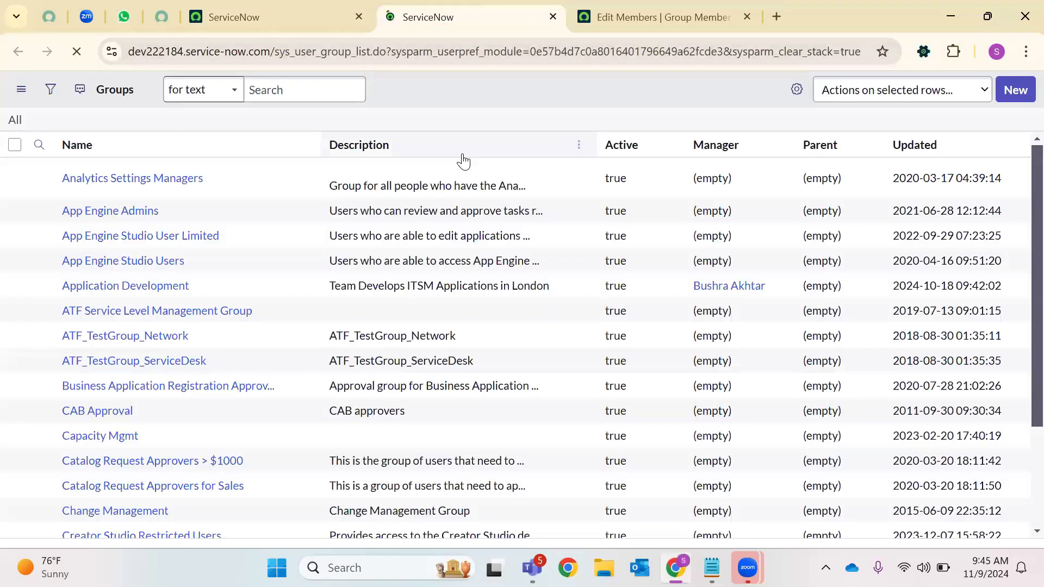
Filter the Groups list to Roles is ITIL, then clear it back to All
click(51, 89)
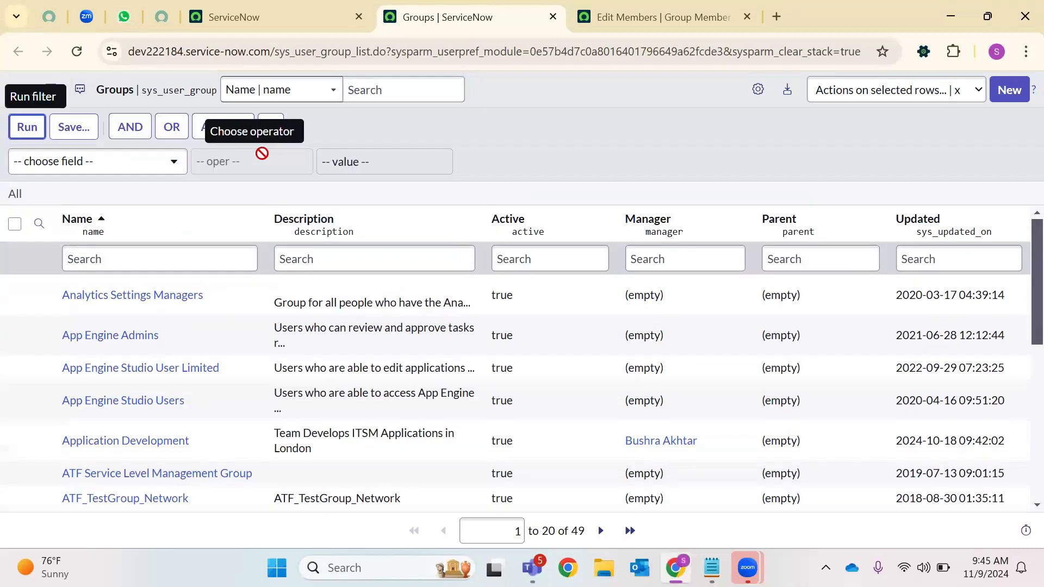
click(134, 171)
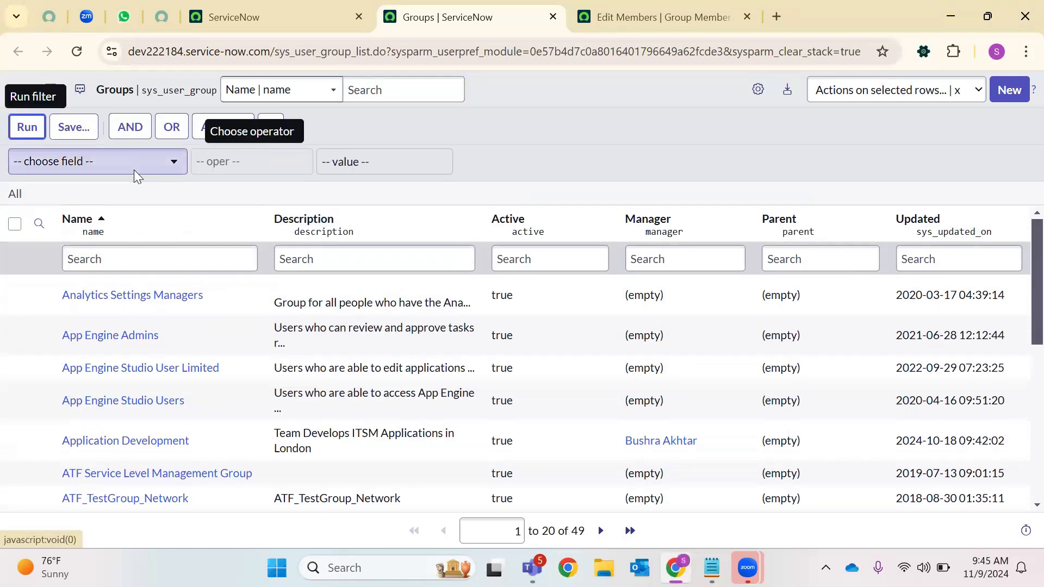
text(Role)
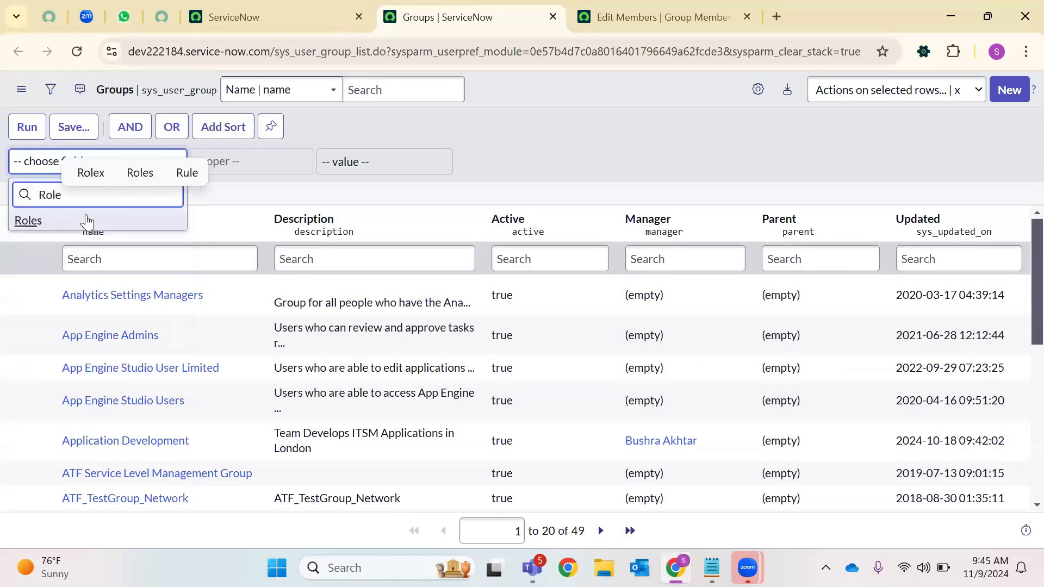
click(86, 219)
click(397, 162)
text(ITI)
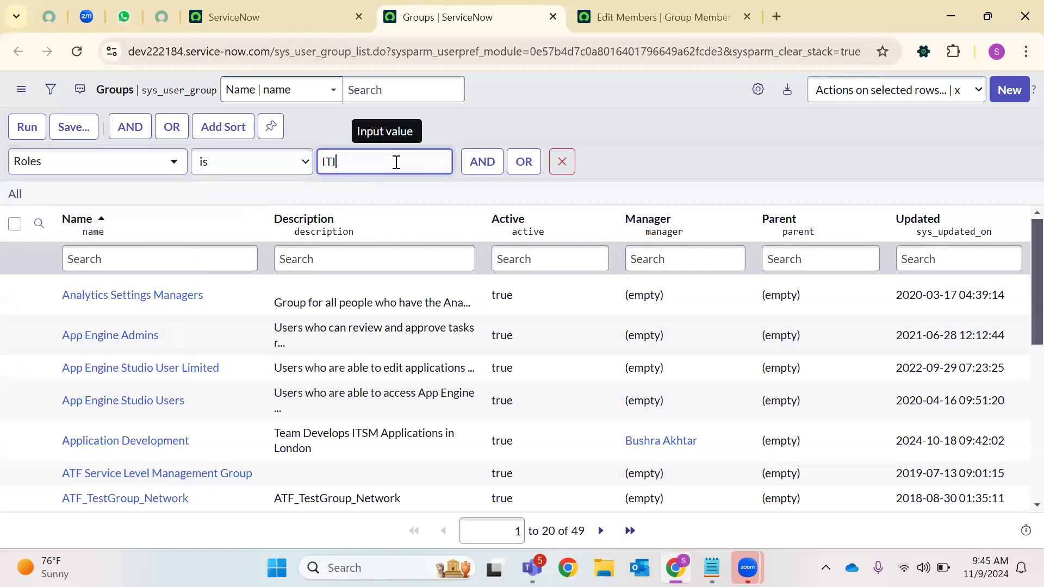
text(L)
click(25, 131)
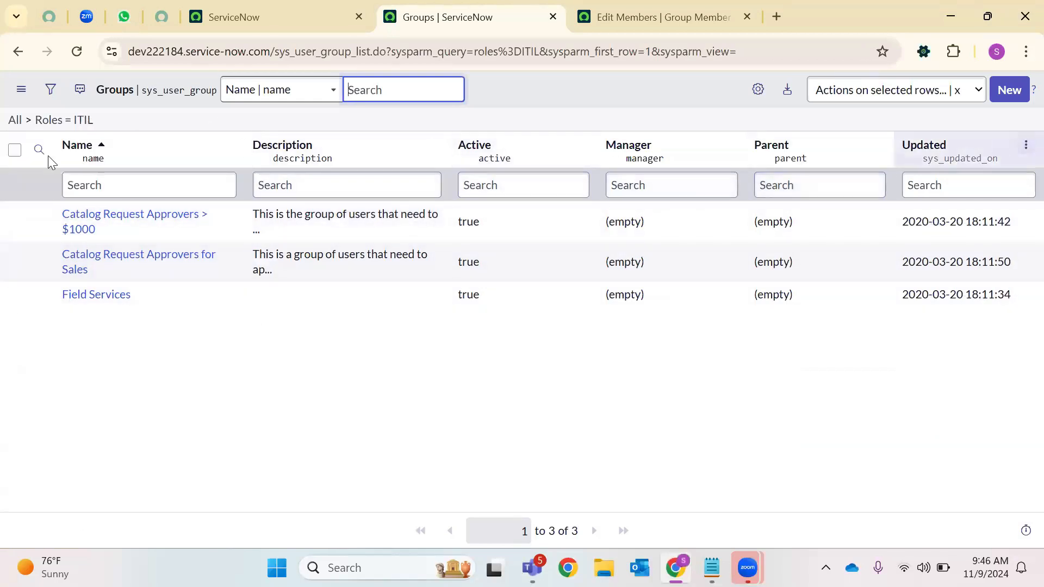
click(21, 124)
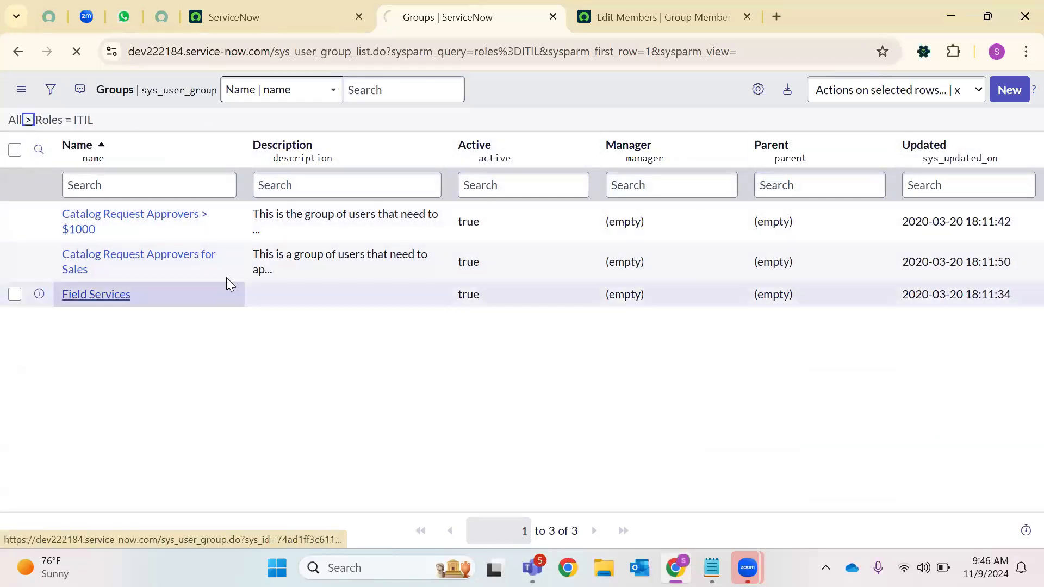
Search the groups by name for Network and open the Network group record
click(108, 182)
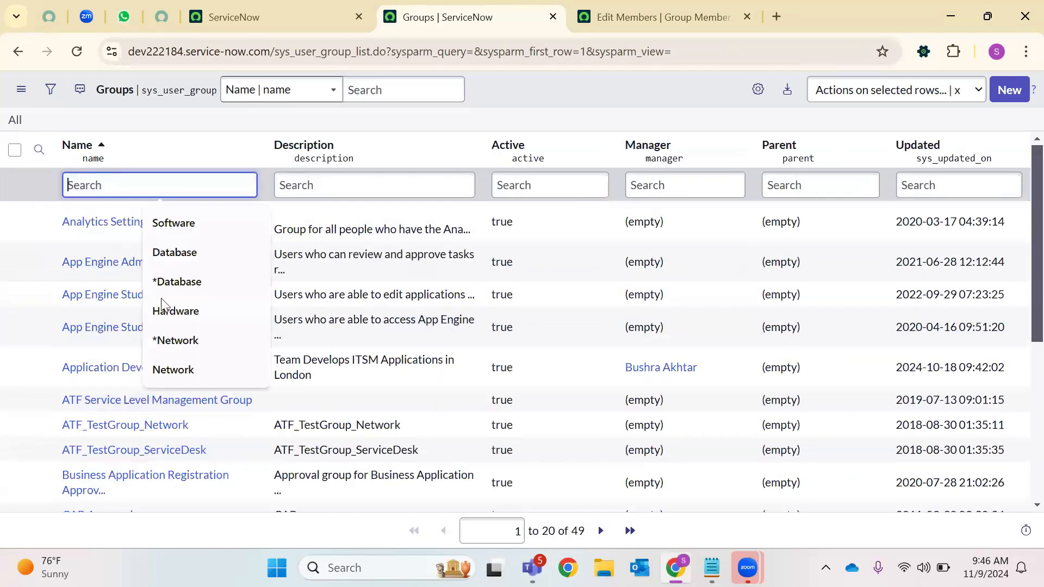
click(180, 337)
key(Return)
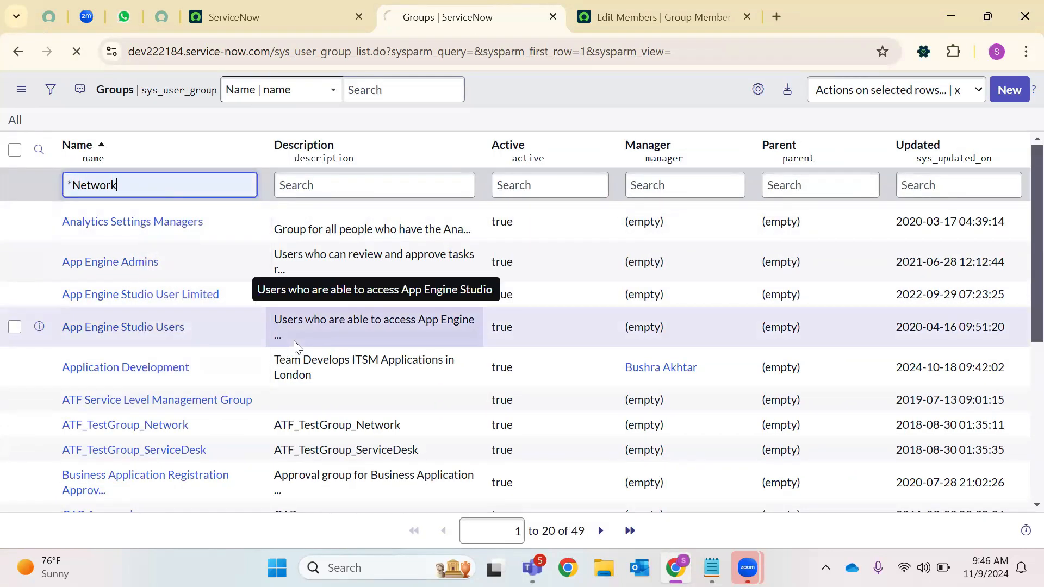
click(93, 239)
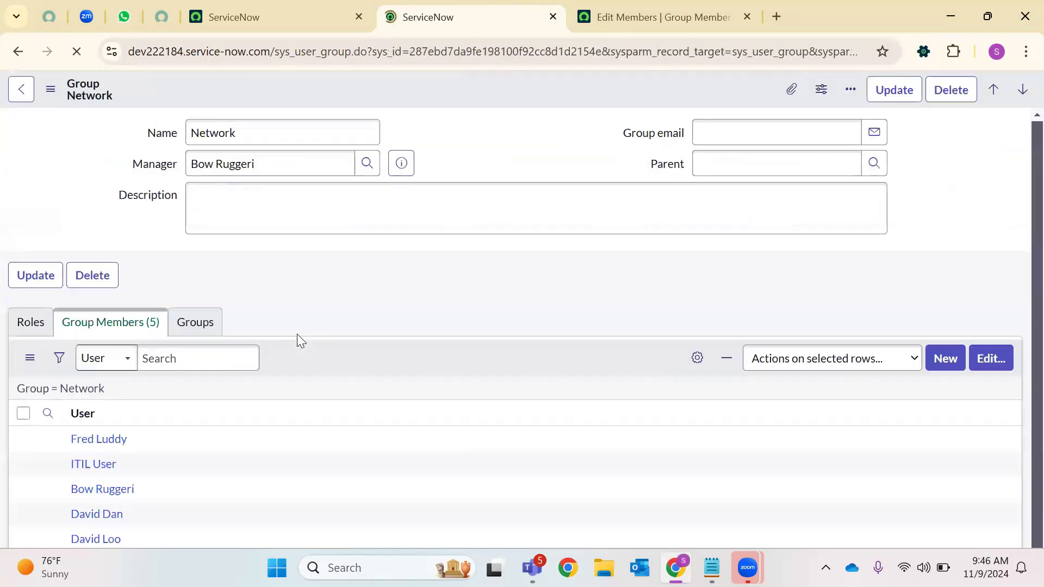
scroll(49, 328, down, 1)
Add the itil role to the Network group's roles and save
click(34, 306)
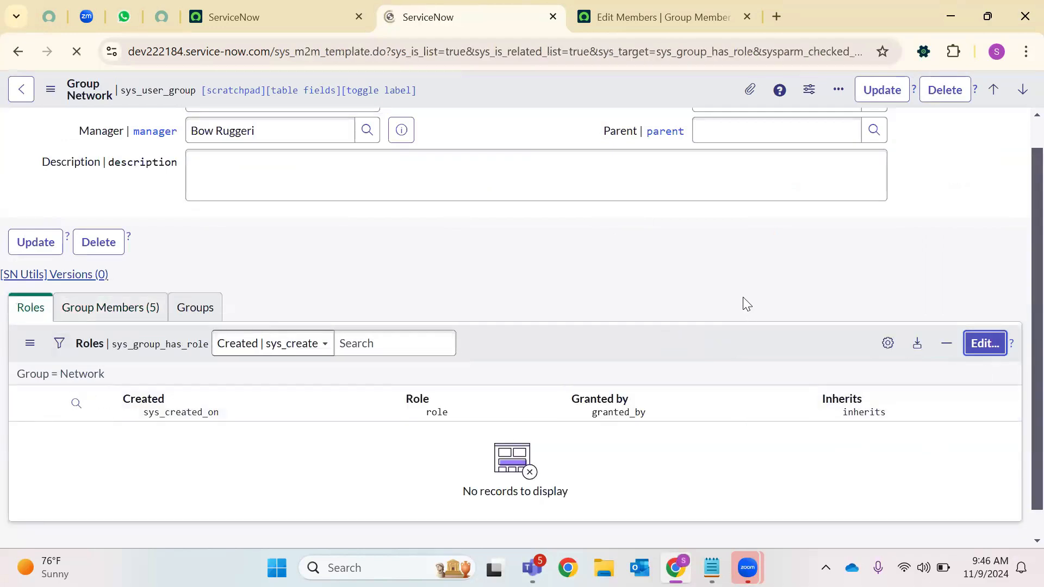
click(357, 286)
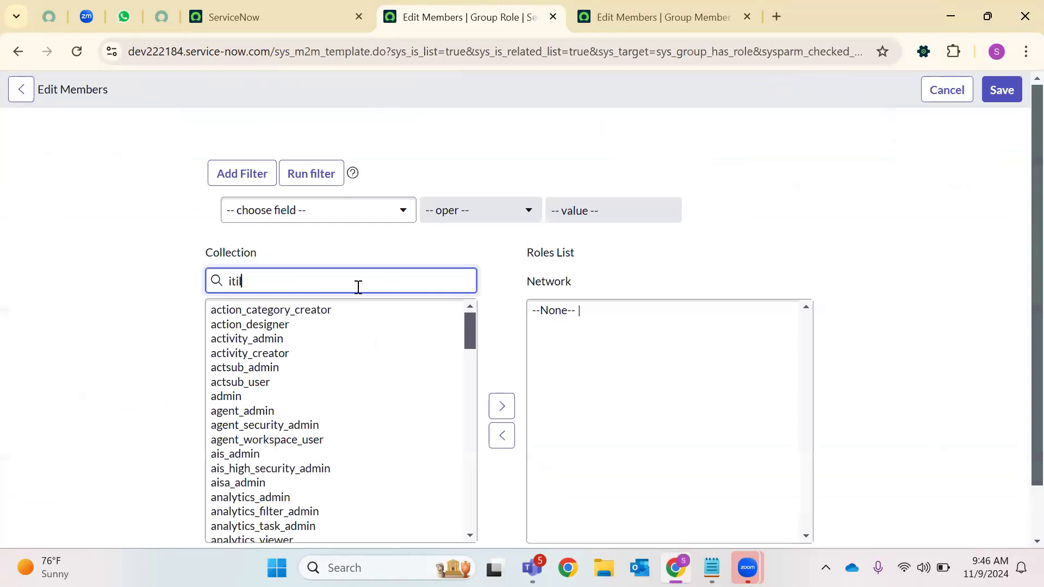
click(293, 309)
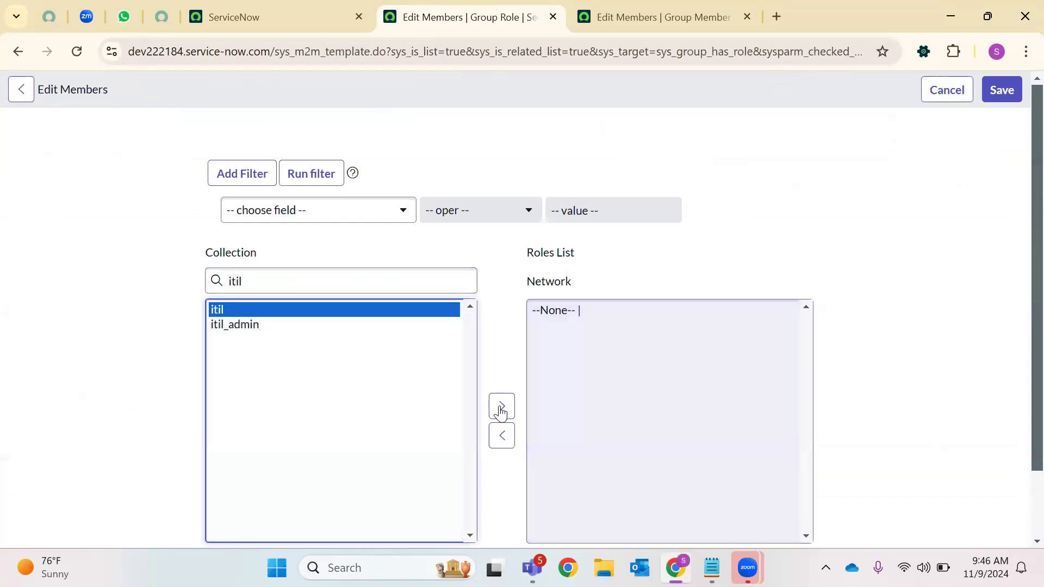
click(501, 406)
click(1002, 89)
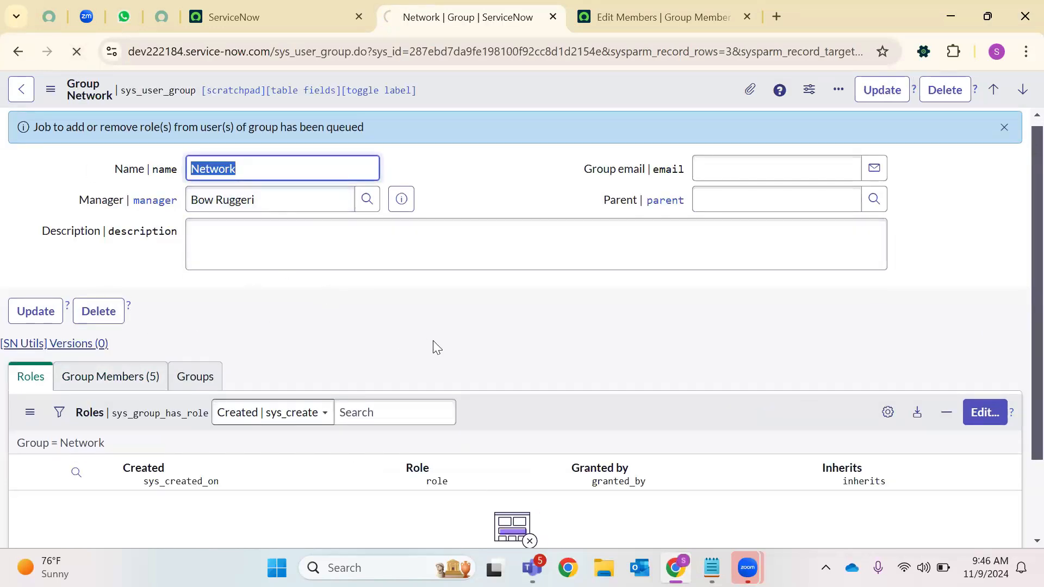
Open the member editor from the Network group's Group Members tab
scroll(92, 319, down, 1)
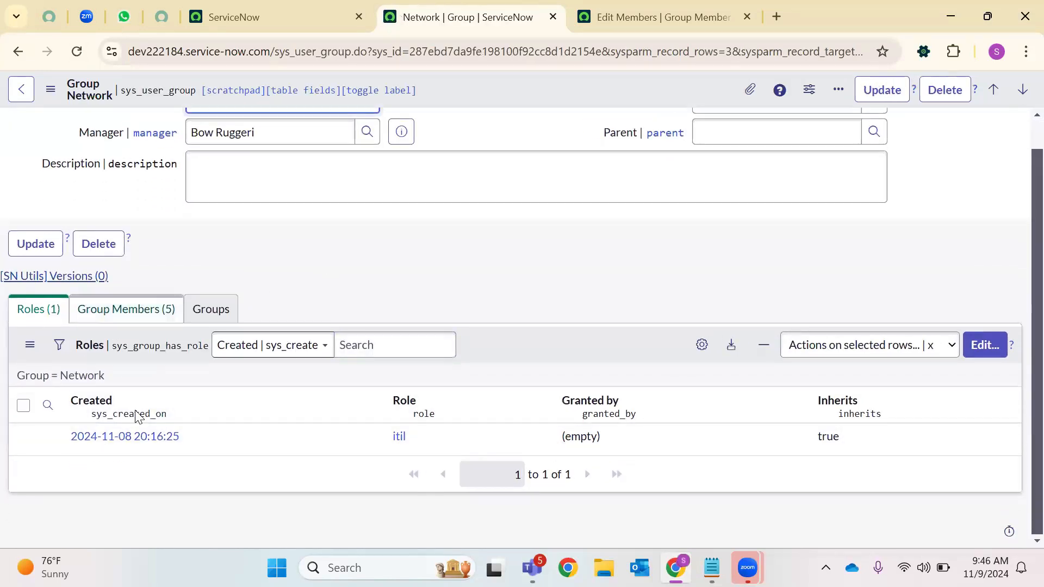
click(127, 311)
click(53, 317)
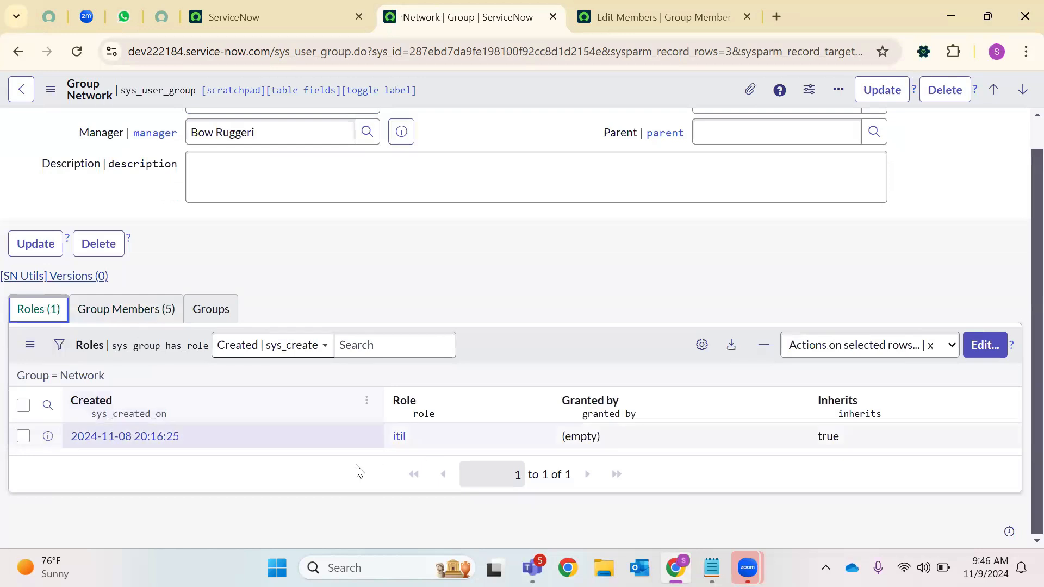
scroll(253, 359, up, 1)
click(162, 340)
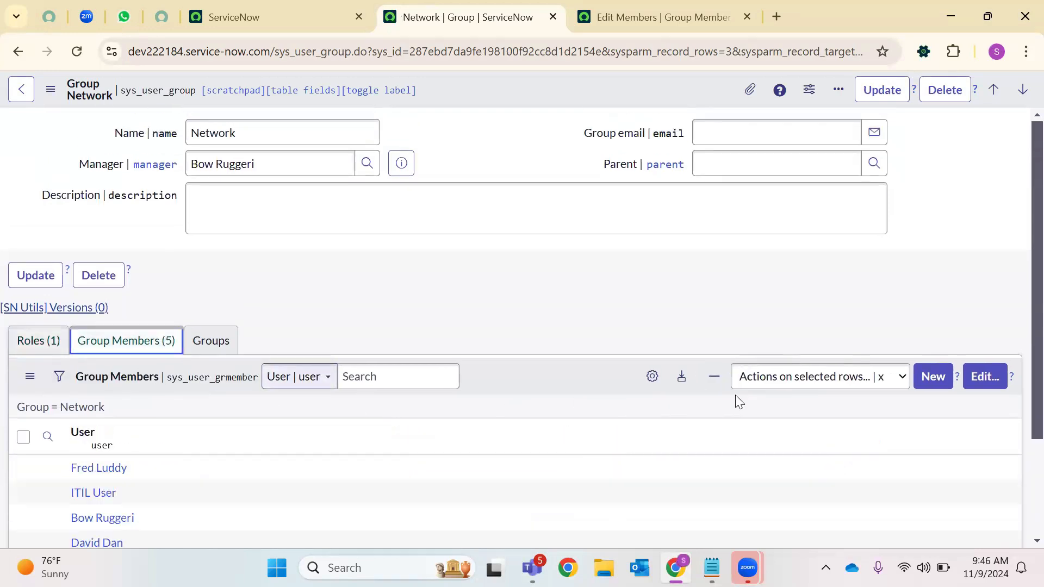
click(983, 389)
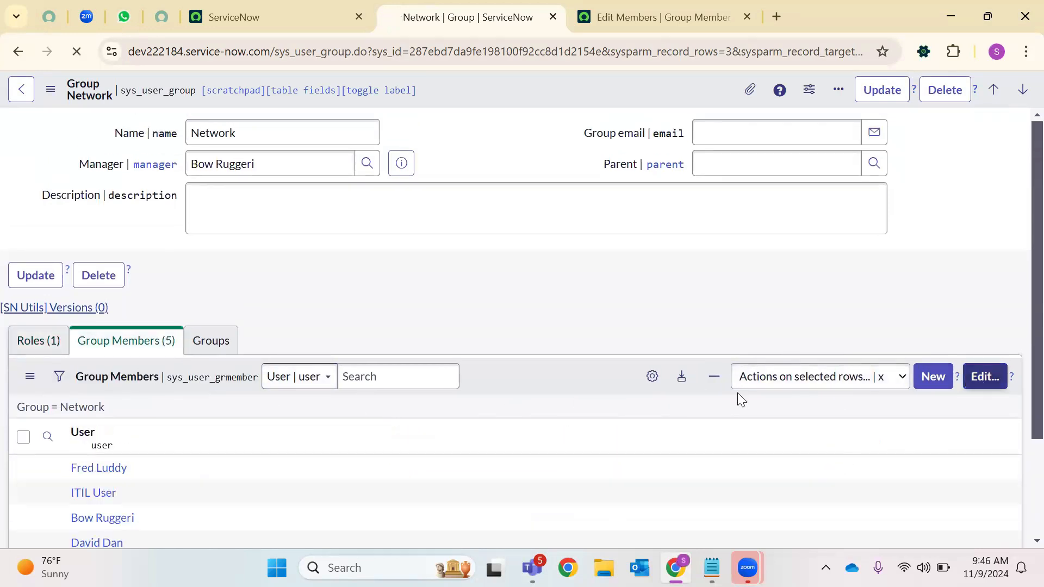
click(631, 5)
click(478, 20)
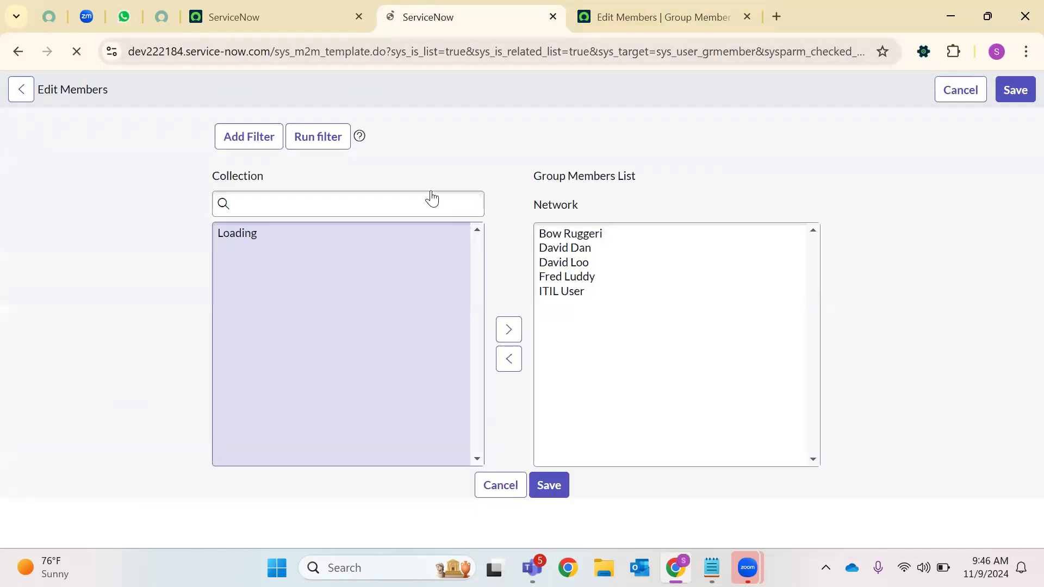
Add the user to the Network group, save, and reload to see the member count
click(266, 283)
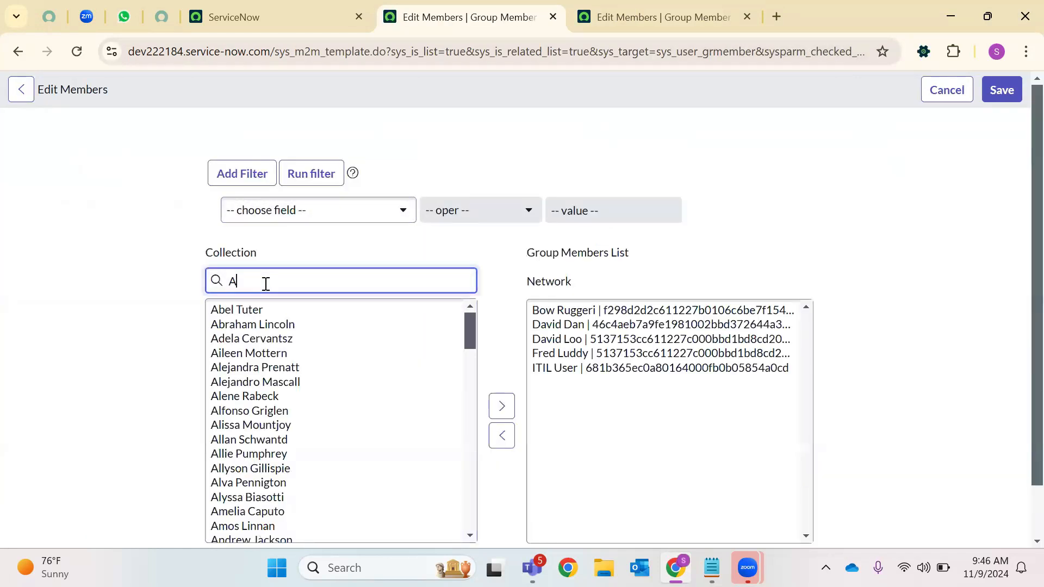
click(242, 411)
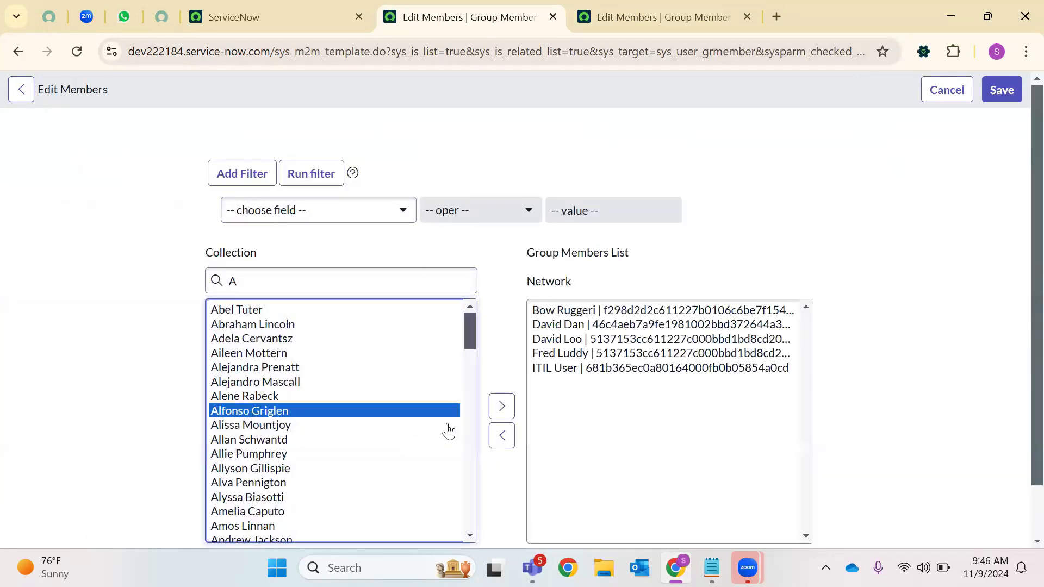
click(501, 411)
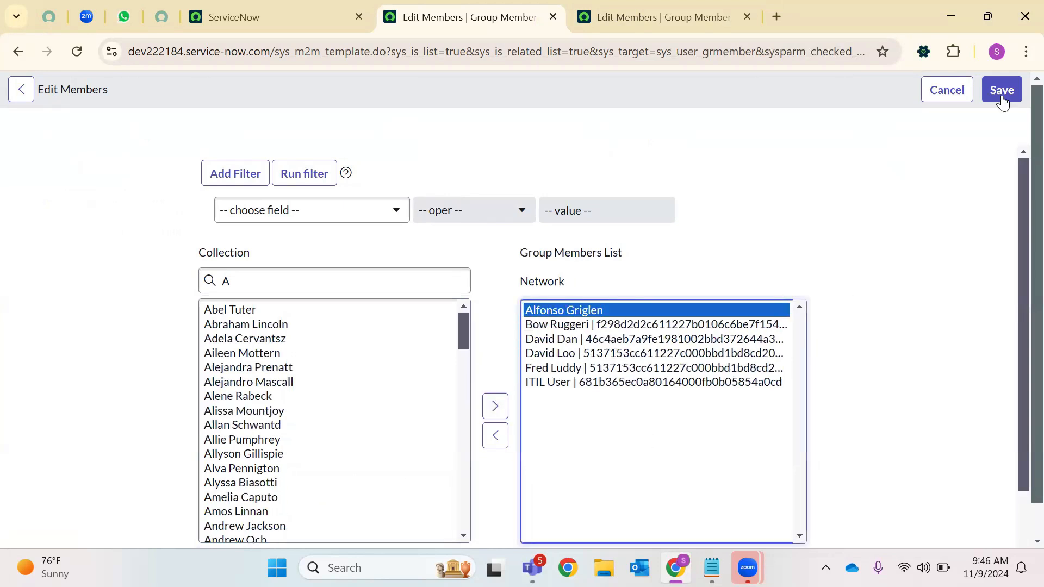
click(1001, 90)
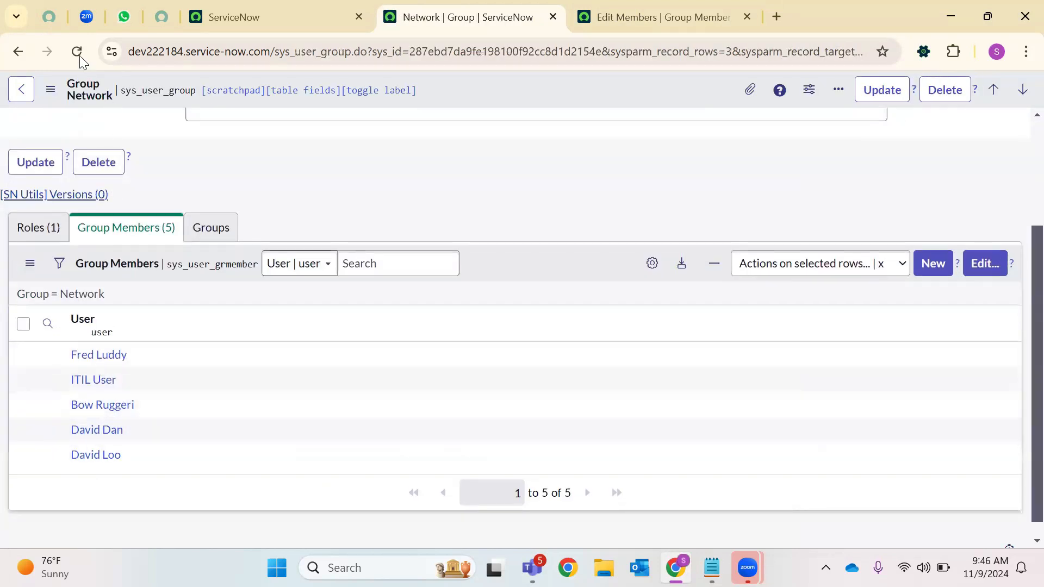
click(79, 55)
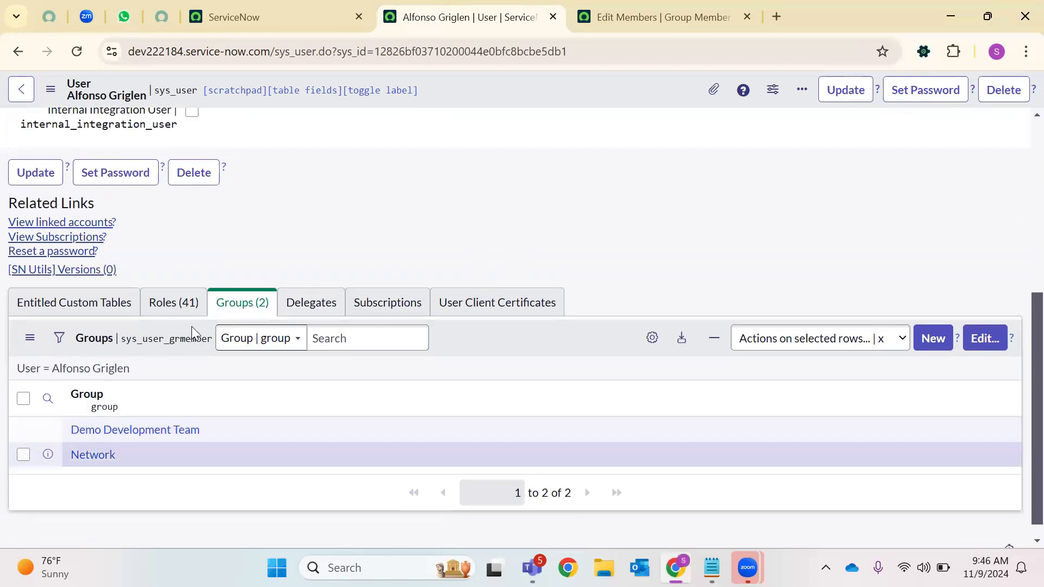
Confirm the user now holds the itil role, then close the extra tabs
click(174, 302)
click(48, 398)
click(143, 433)
text(itil)
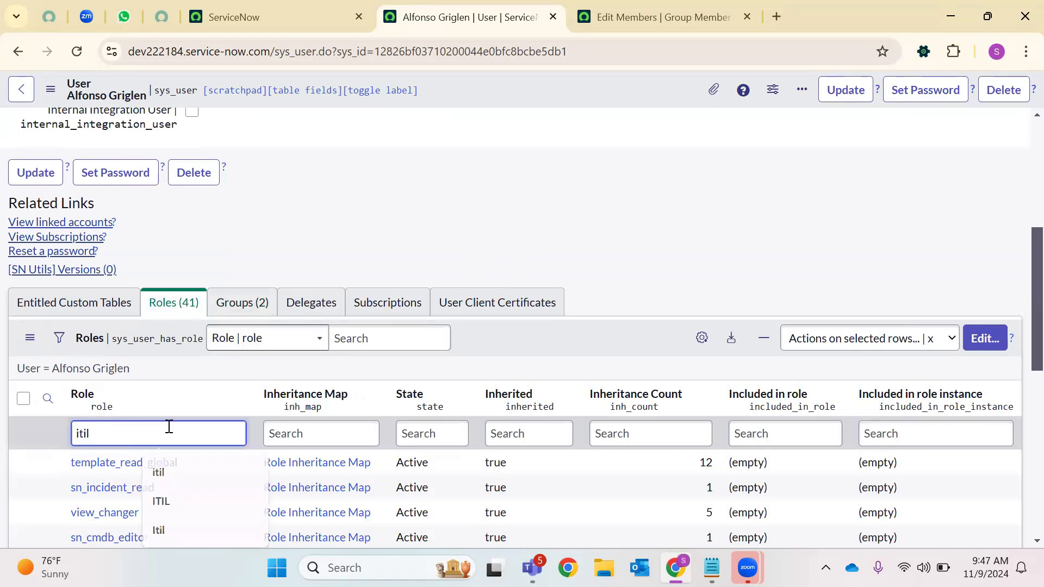
key(Return)
click(231, 454)
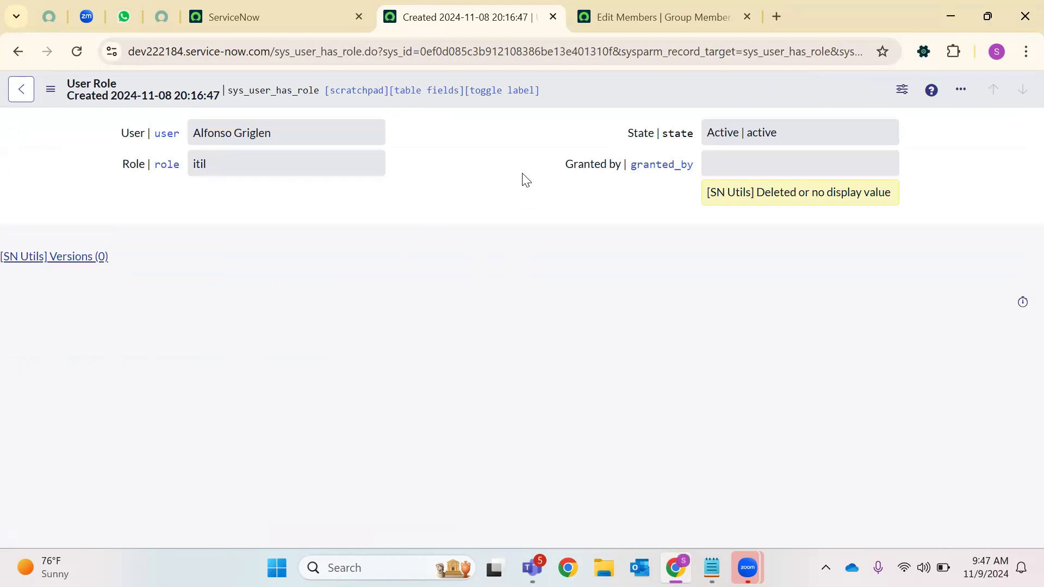
click(552, 17)
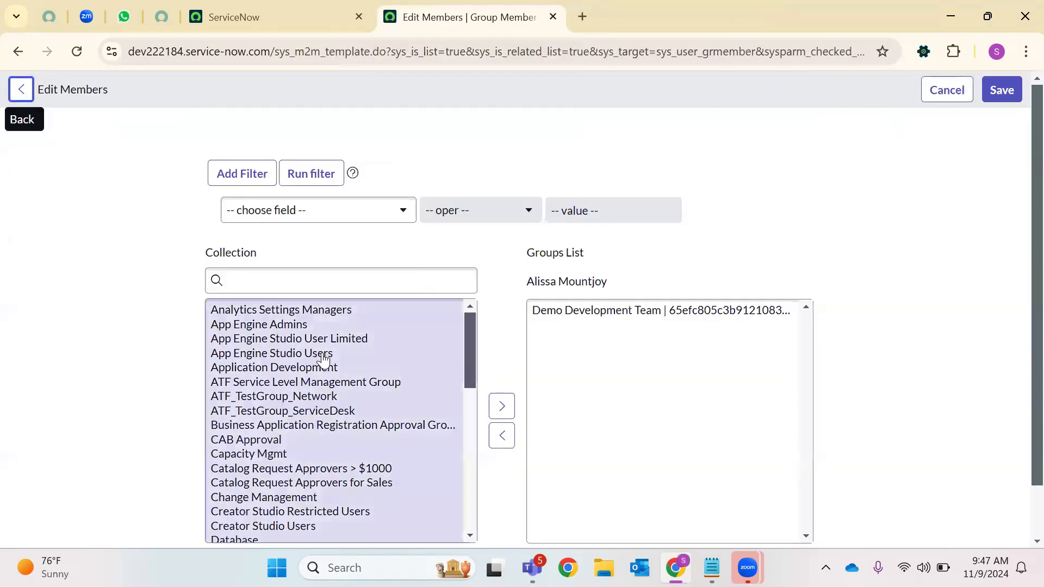
click(552, 17)
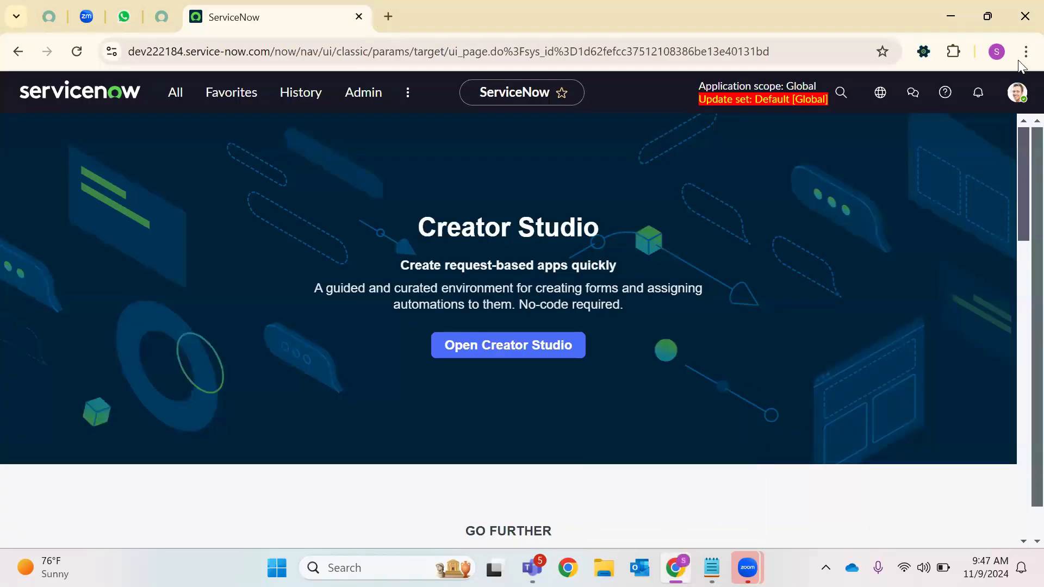
Open the ServiceNow developer site in an incognito window and start signing in
key(alt+f)
key(ctrl+shift+n)
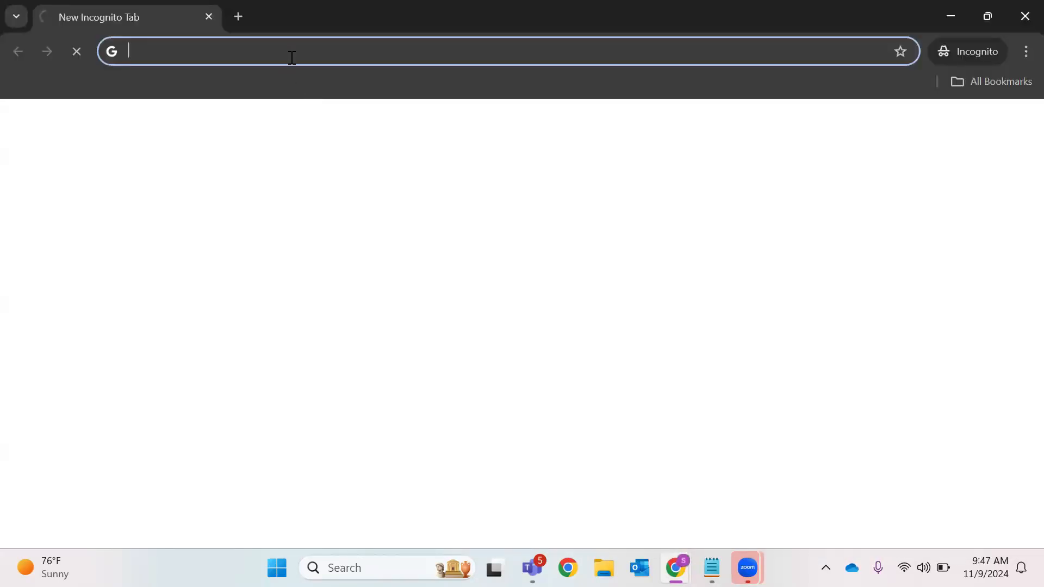
text(de)
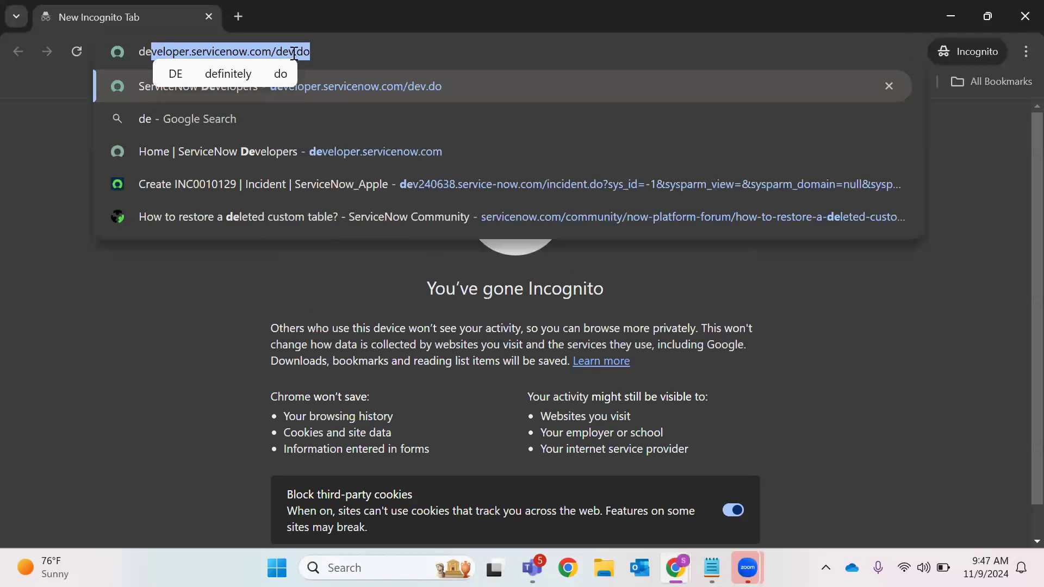
key(Return)
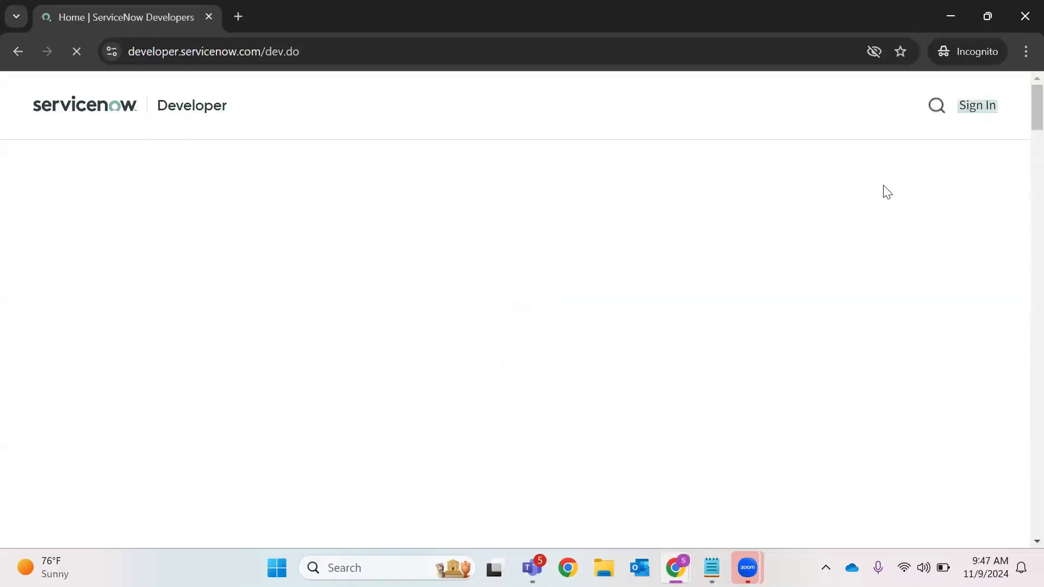
click(969, 106)
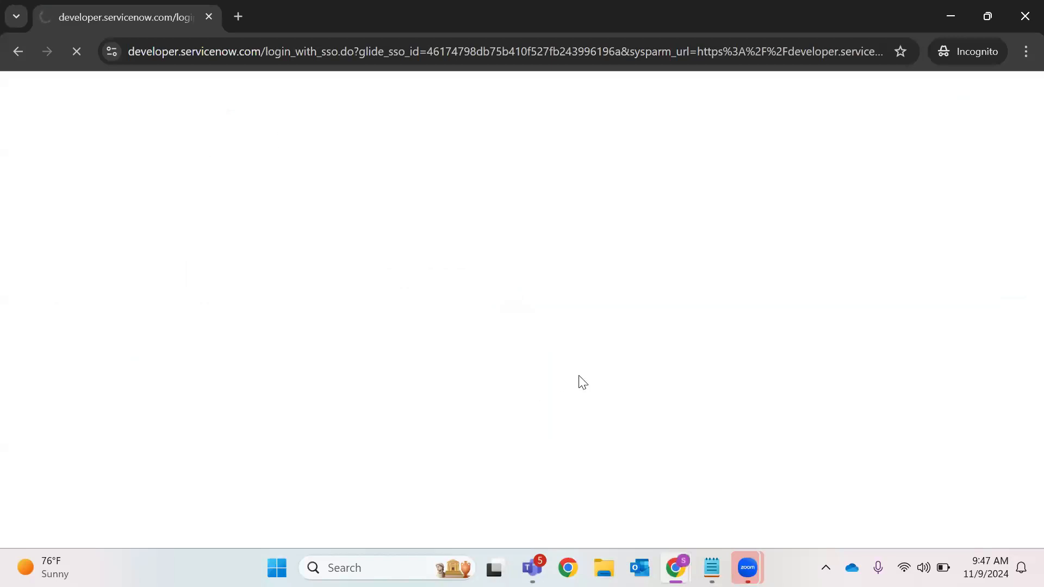
mouse_move(675, 567)
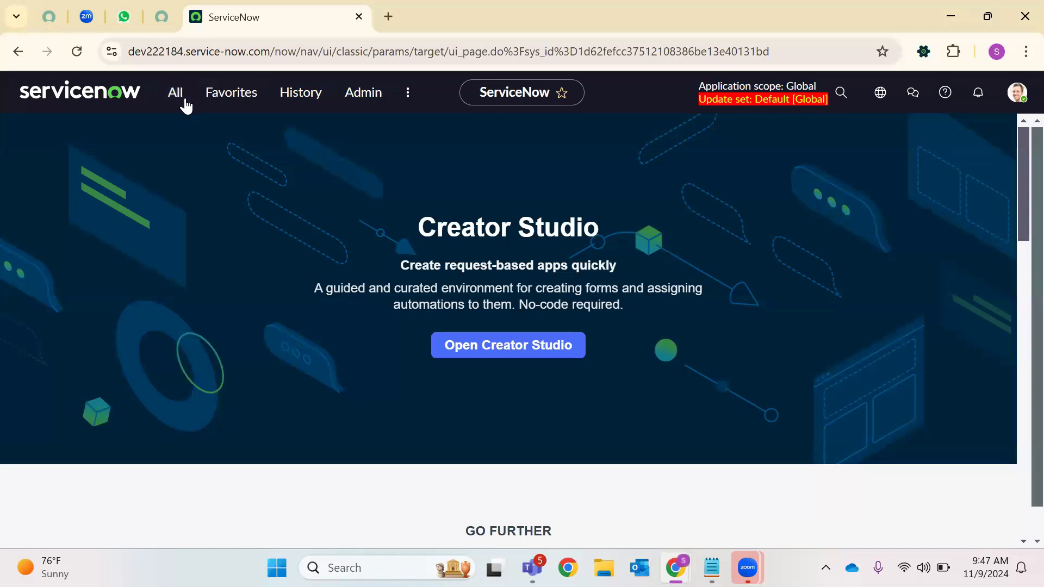
Clear 'Groups' from the ServiceNow navigation filter and start a new-tab search for 'inhe'
click(184, 102)
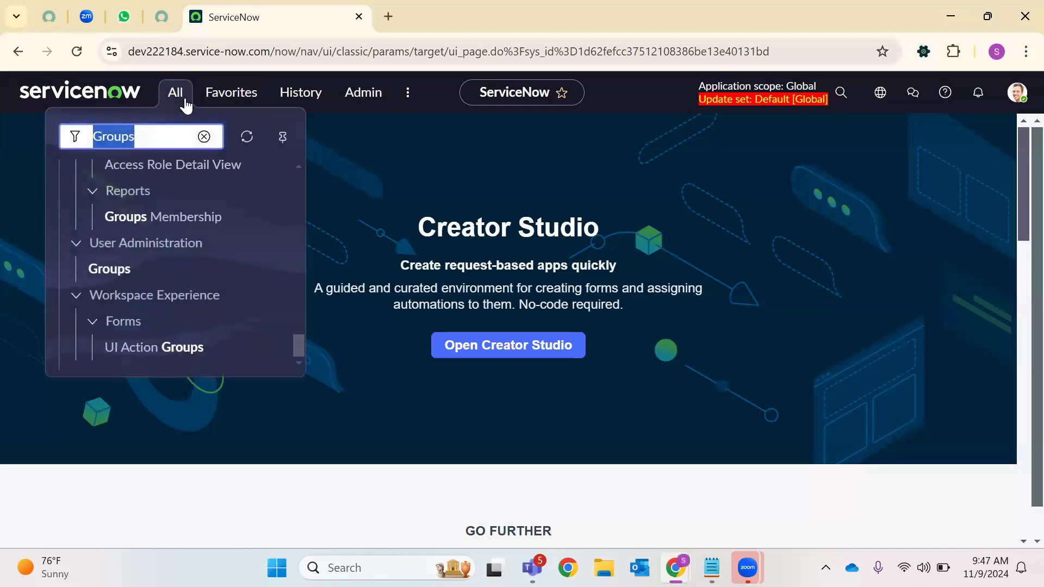
key(BackSpace)
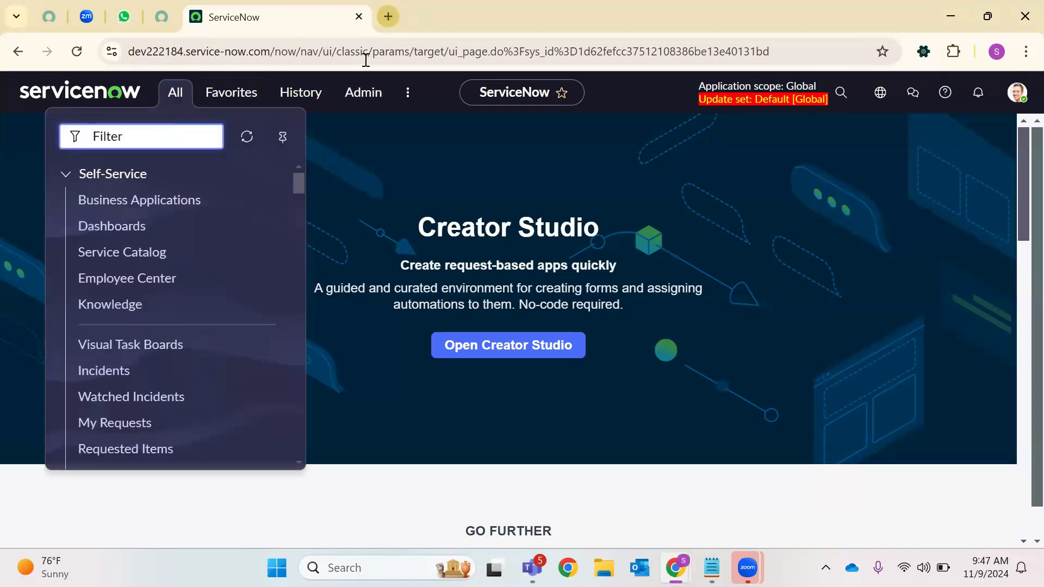
key(ctrl+t)
text(inheritance)
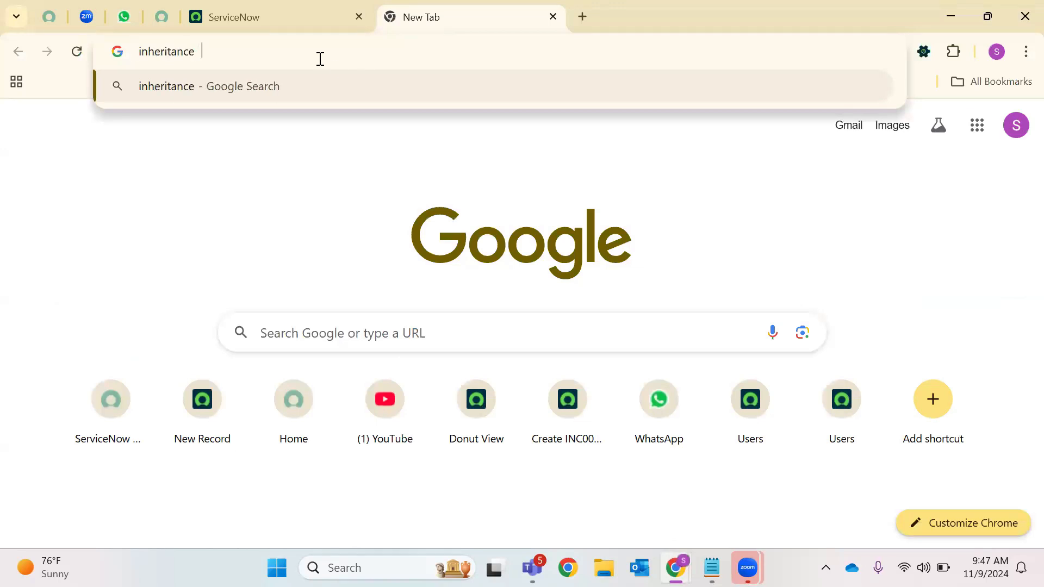
Search Google for 'inheritance map in User table of ServiceNow'
key(Return)
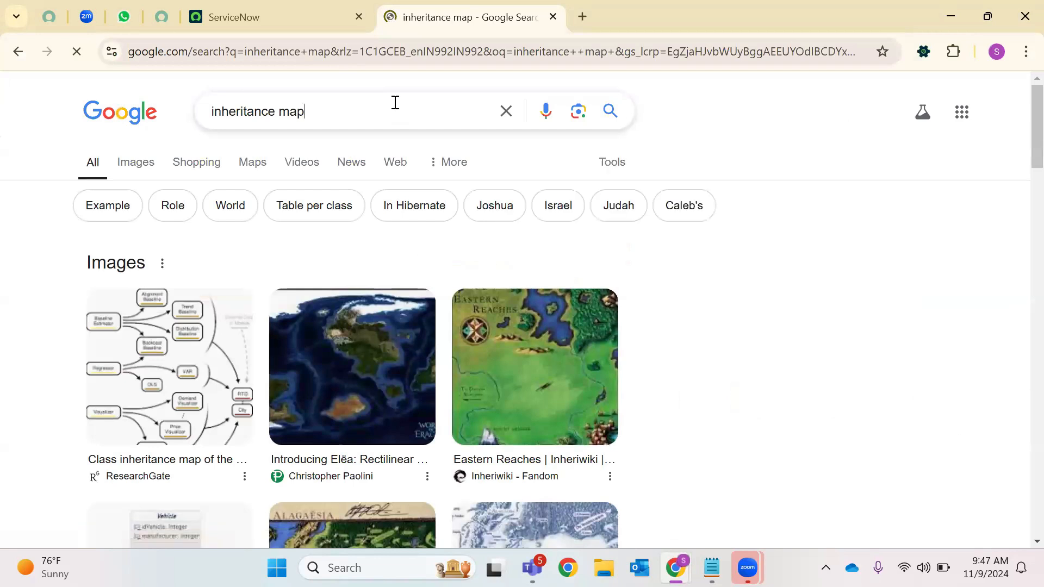
click(395, 104)
text(in)
text( User table )
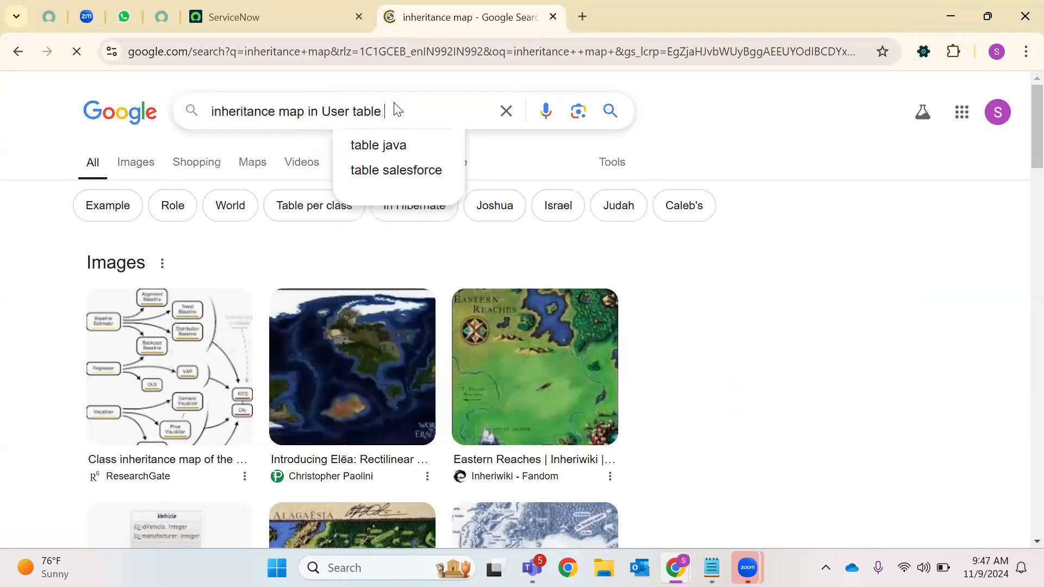
text(of Servixe)
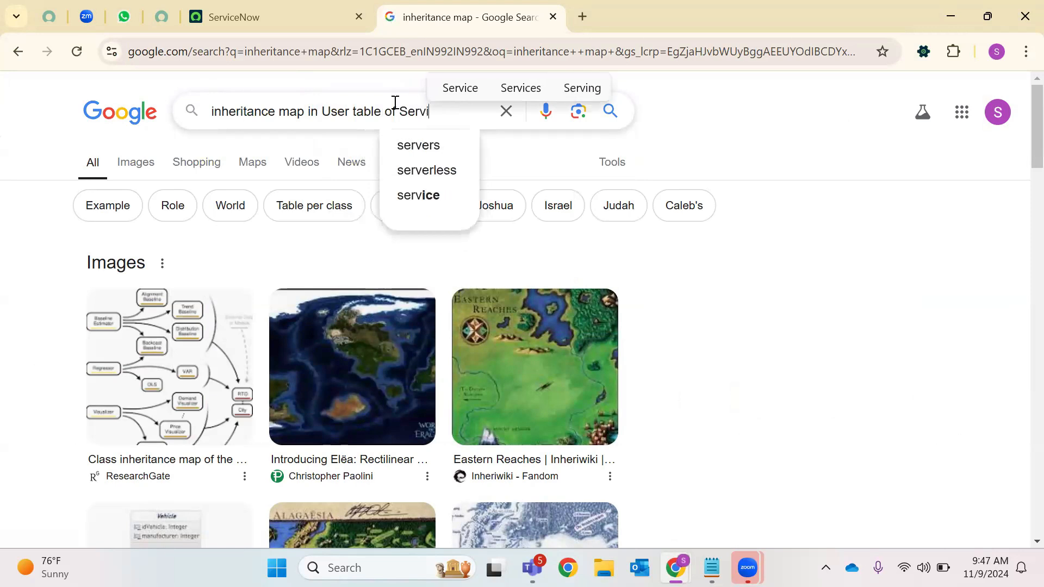
key(BackSpace)
key(BackSpace)
text(ceNow)
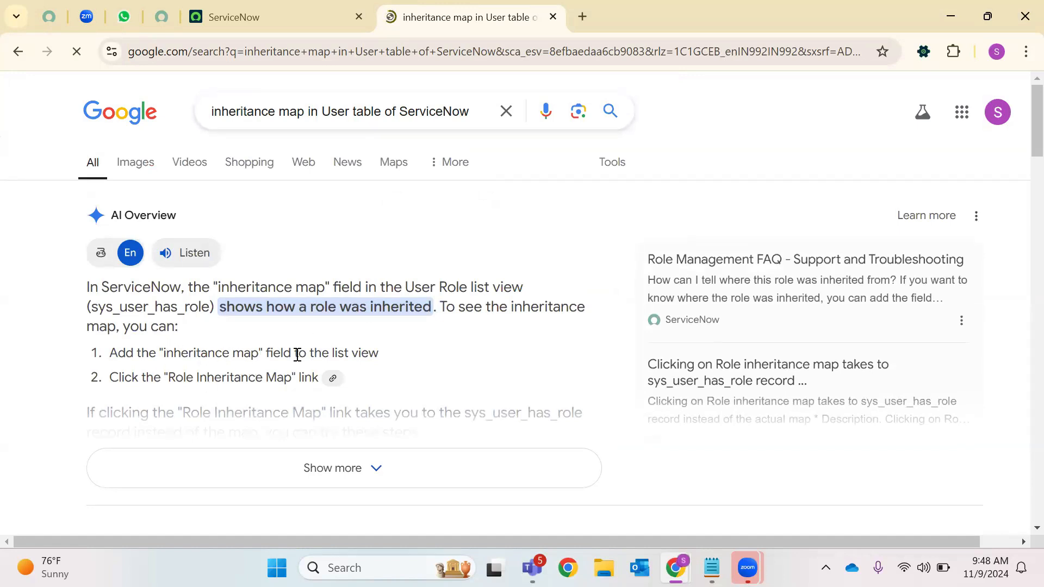
Expand the AI Overview, view the Images results, then bring the sign-in window forward
triple_click(160, 307)
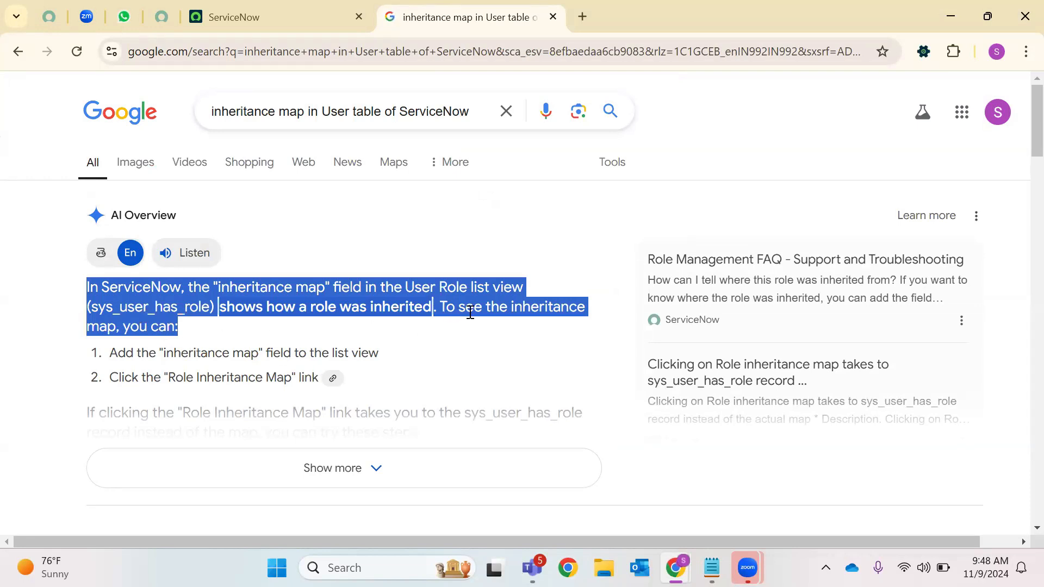
scroll(289, 347, down, 1)
click(292, 388)
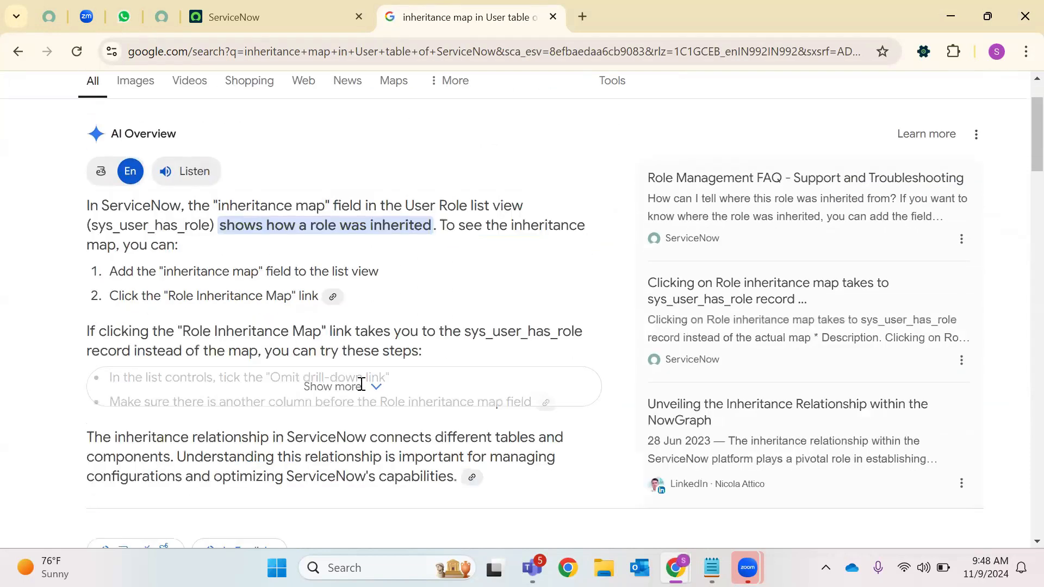
scroll(299, 308, up, 1)
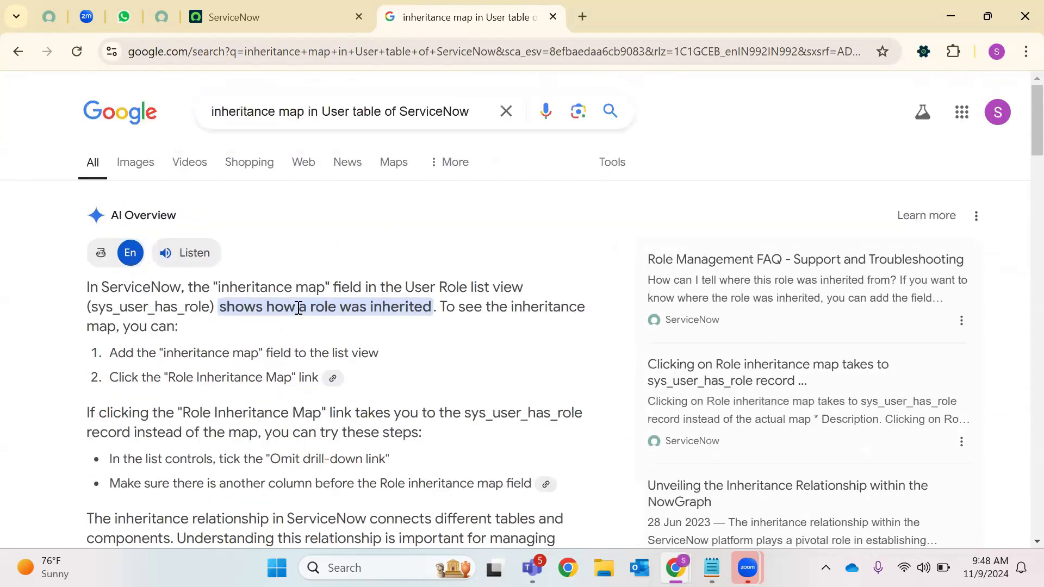
click(143, 173)
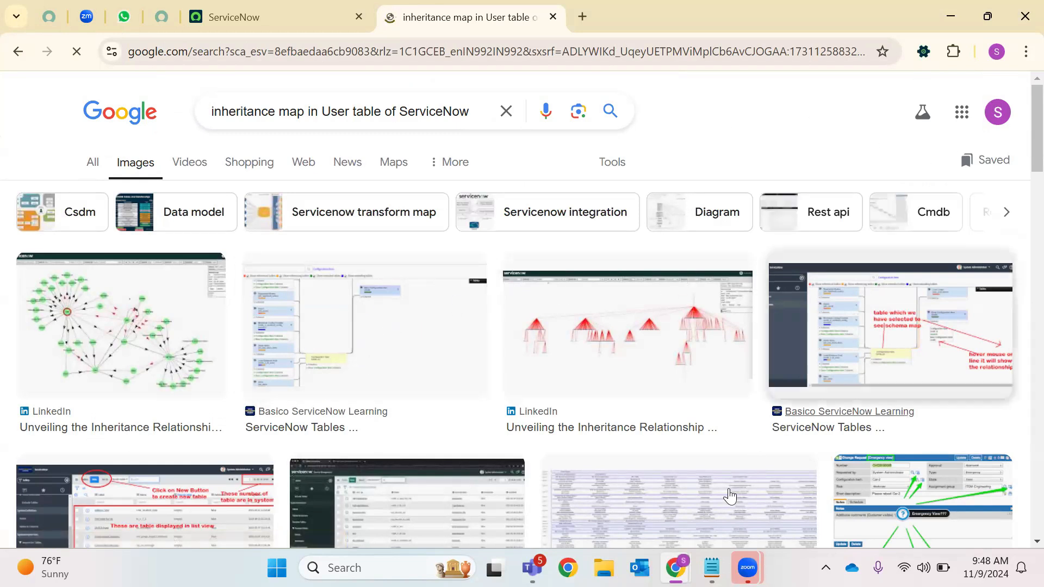
mouse_move(675, 568)
click(750, 484)
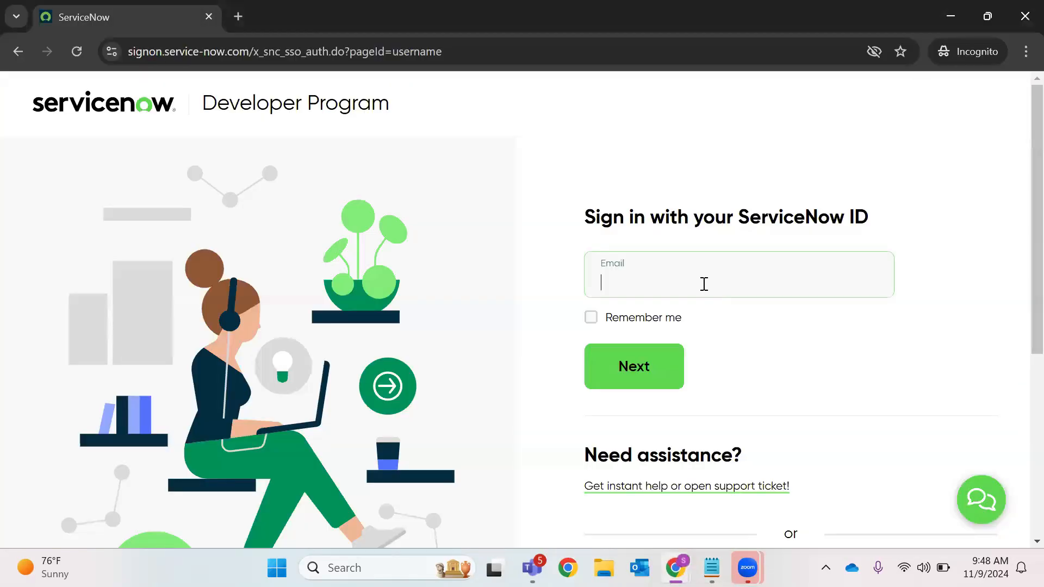
Sign in to the developer account with the saved e-mail and password, then return to the image results
click(704, 284)
click(706, 381)
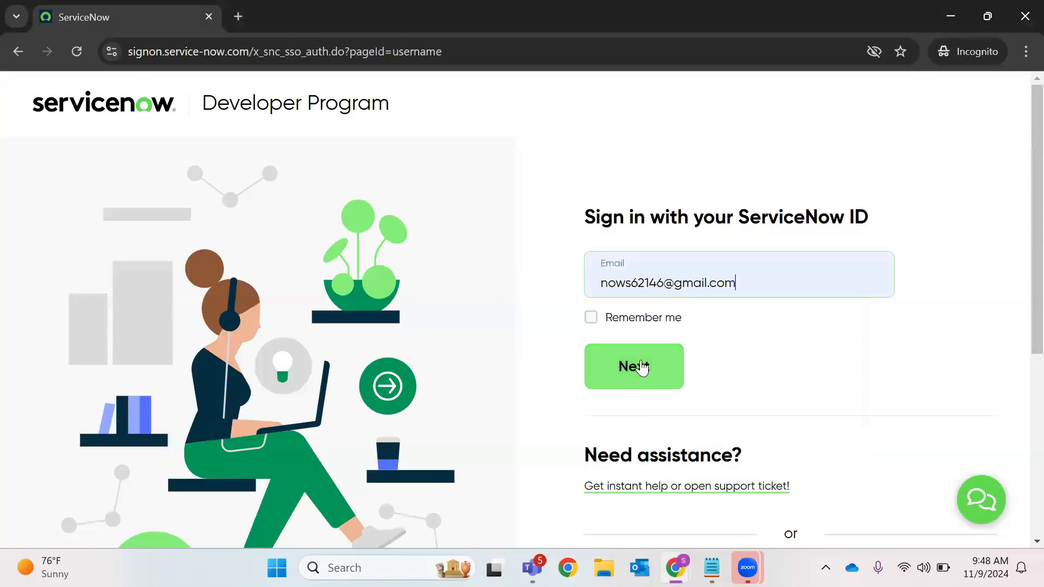
click(645, 365)
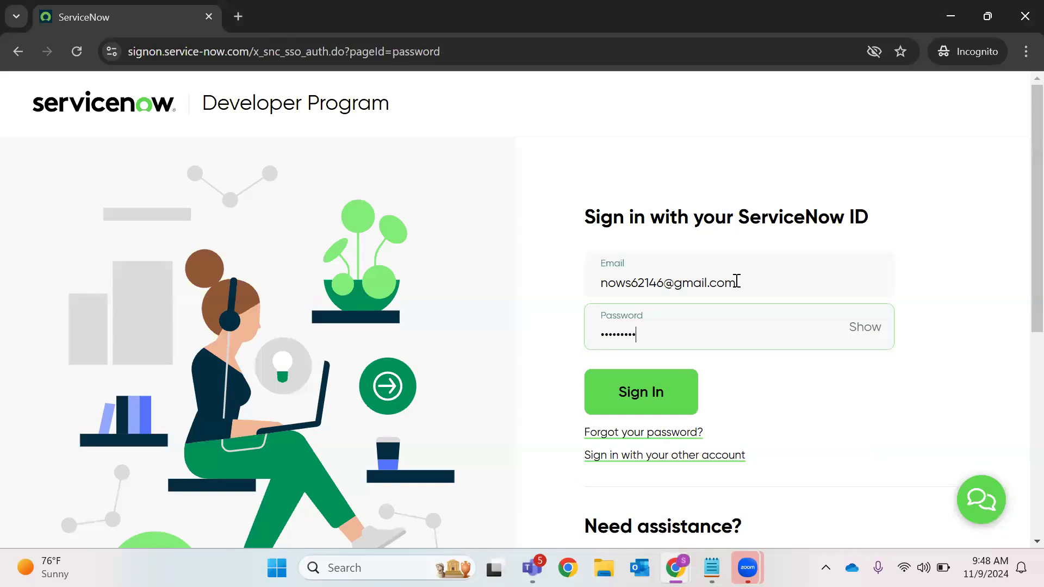
click(690, 401)
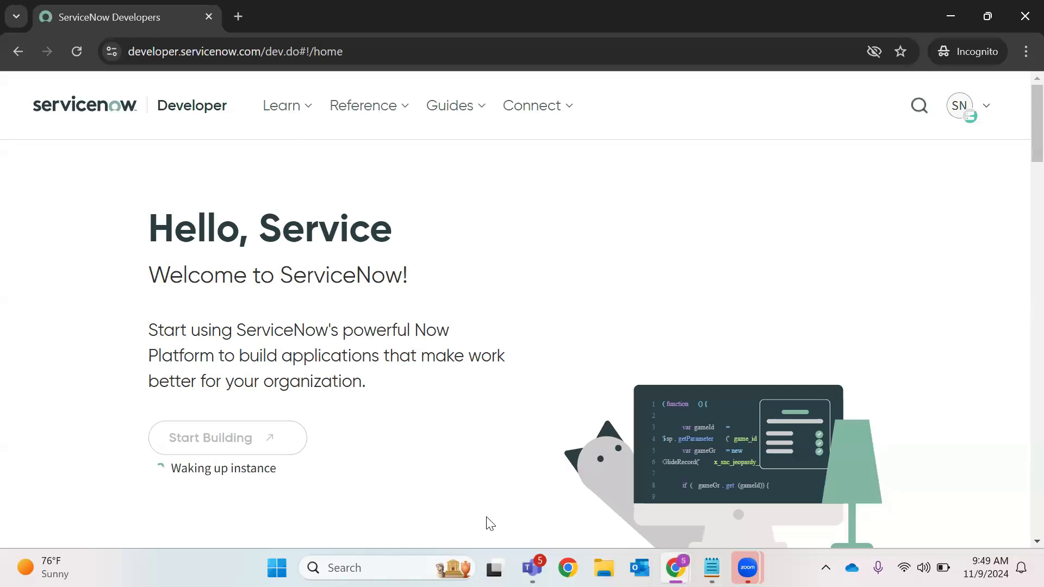
click(675, 568)
click(571, 484)
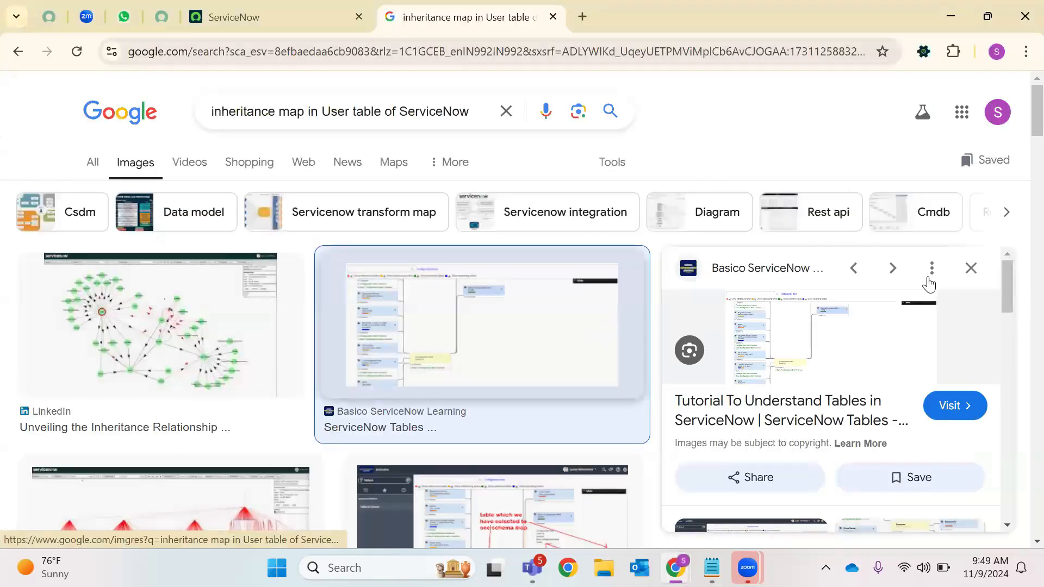
Close the Google search tab, leaving the Basico tables tutorial open
scroll(843, 298, down, 3)
scroll(843, 298, up, 3)
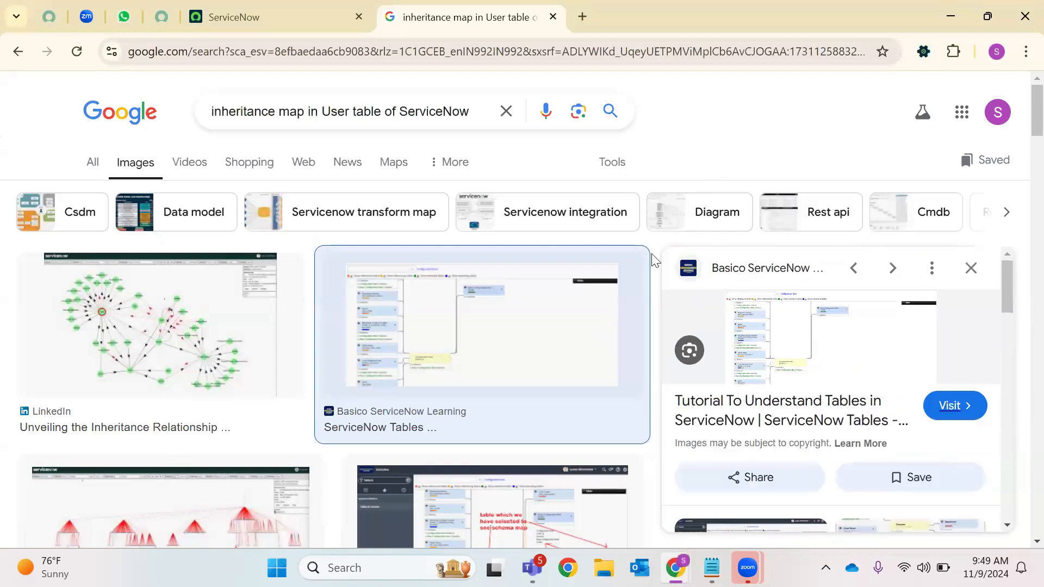
click(549, 13)
click(551, 16)
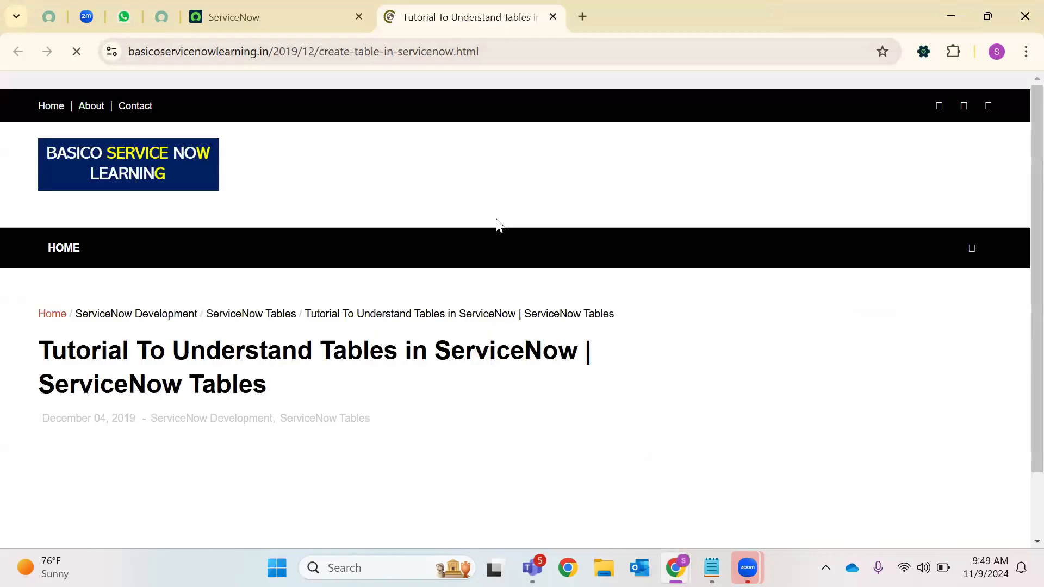
Read through the ServiceNow tables tutorial, then return to the ServiceNow tab's navigator
scroll(422, 242, down, 10)
scroll(417, 263, down, 12)
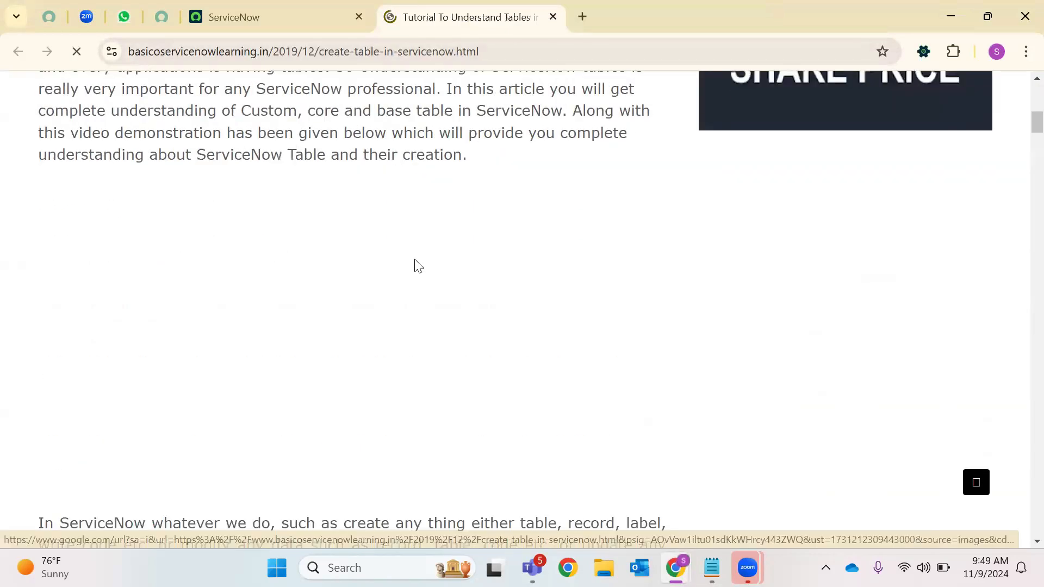
scroll(416, 259, down, 15)
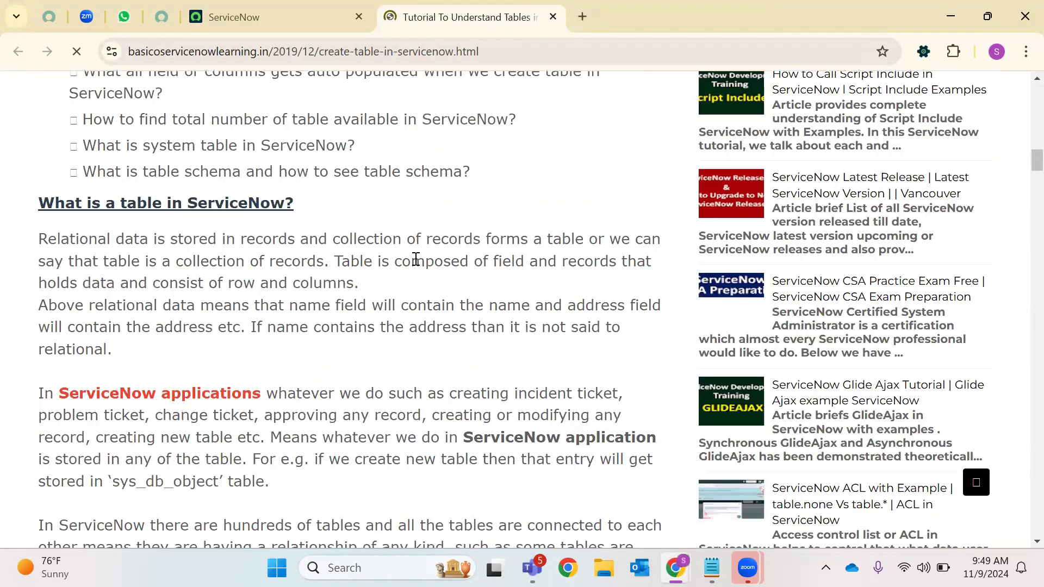
scroll(416, 259, up, 9)
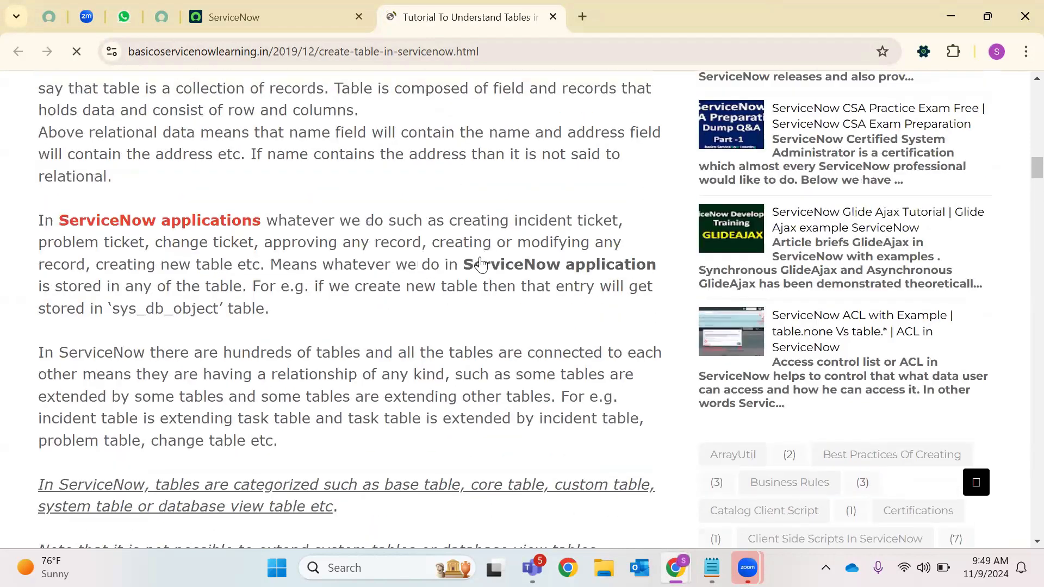
scroll(473, 217, up, 18)
scroll(483, 250, down, 3)
scroll(483, 247, down, 20)
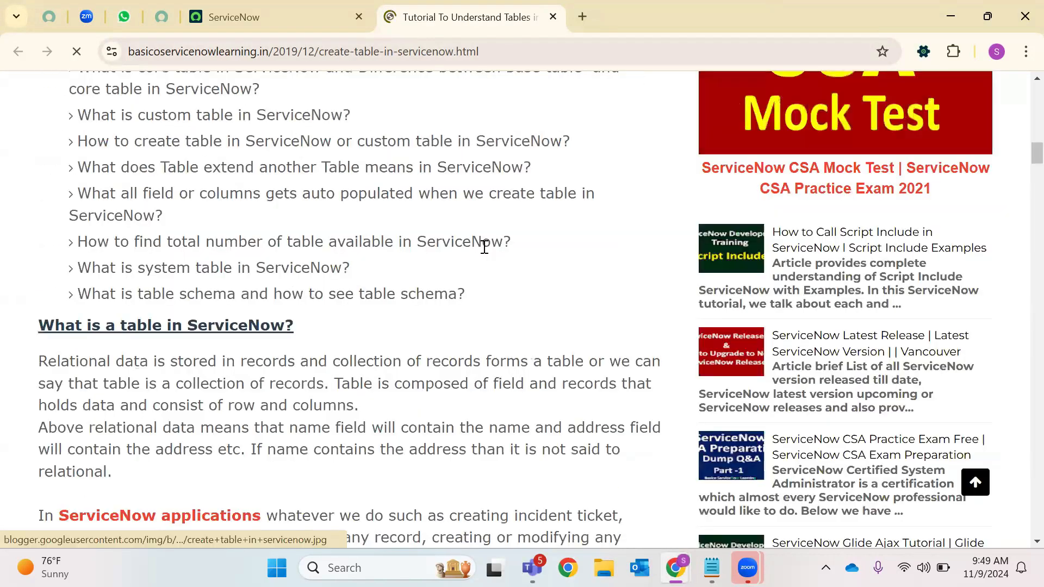
scroll(435, 214, up, 12)
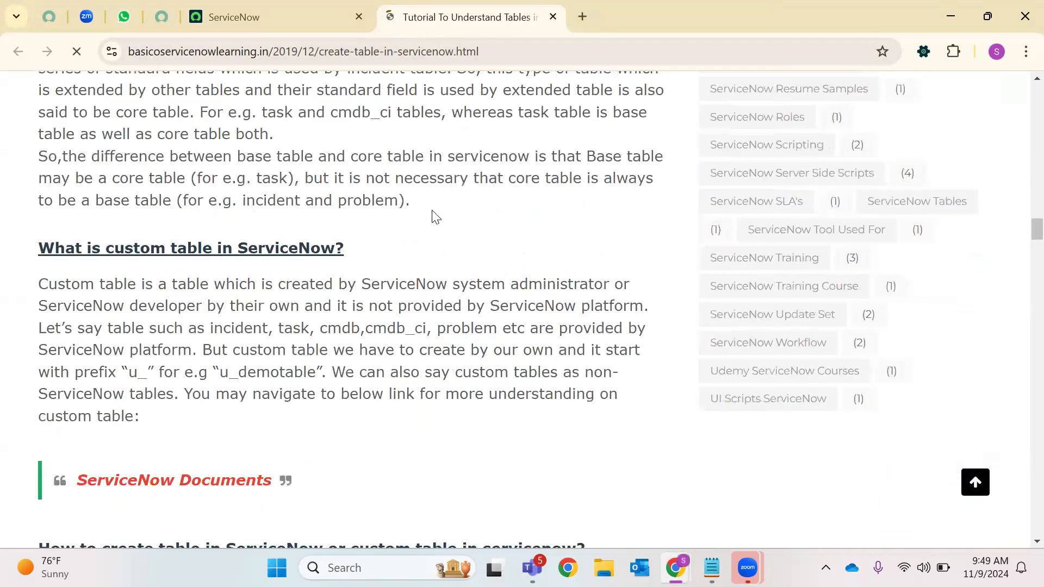
scroll(434, 212, down, 9)
scroll(433, 212, down, 15)
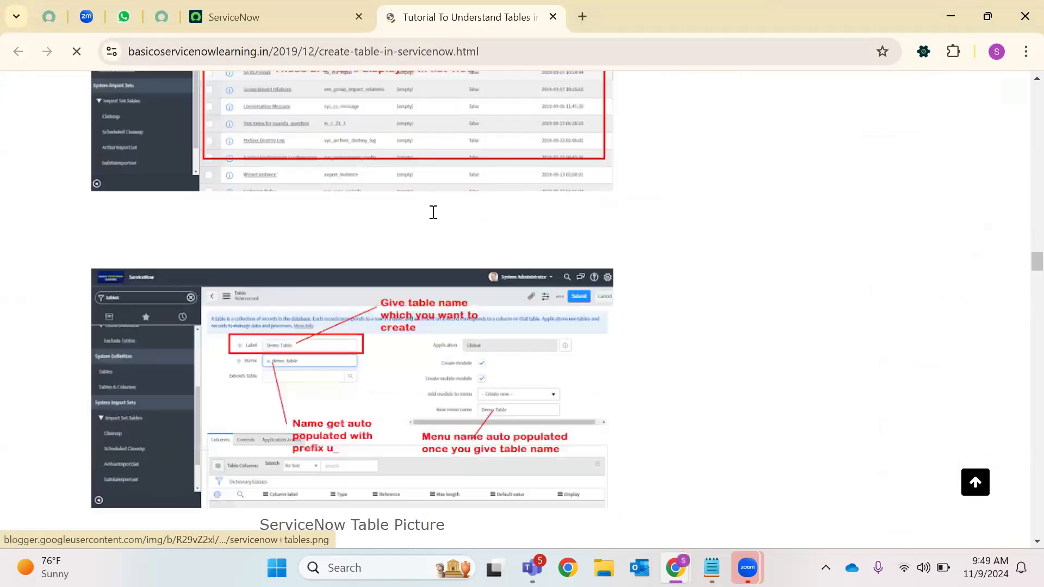
scroll(434, 217, down, 20)
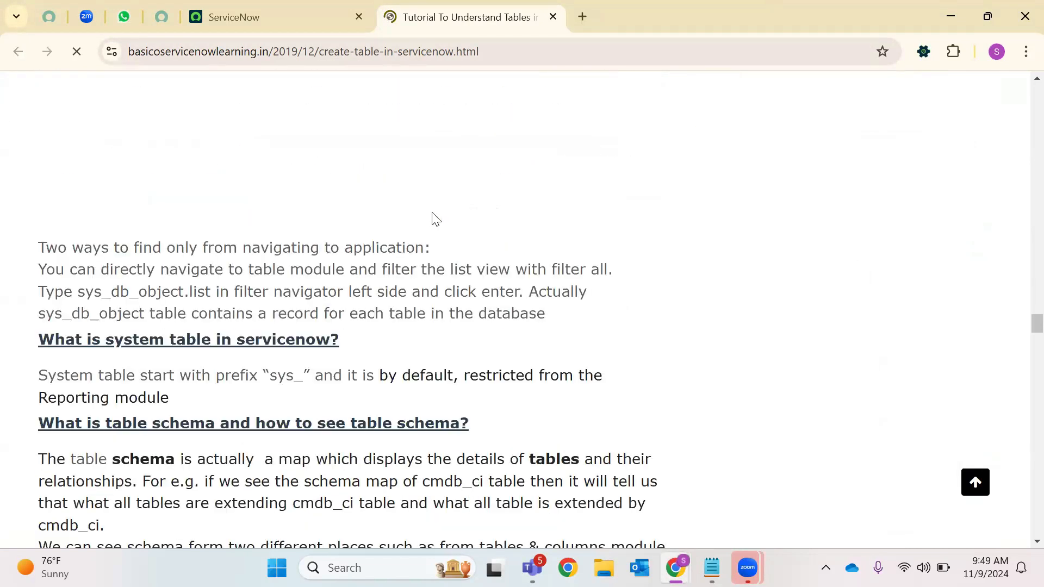
click(318, 7)
click(179, 94)
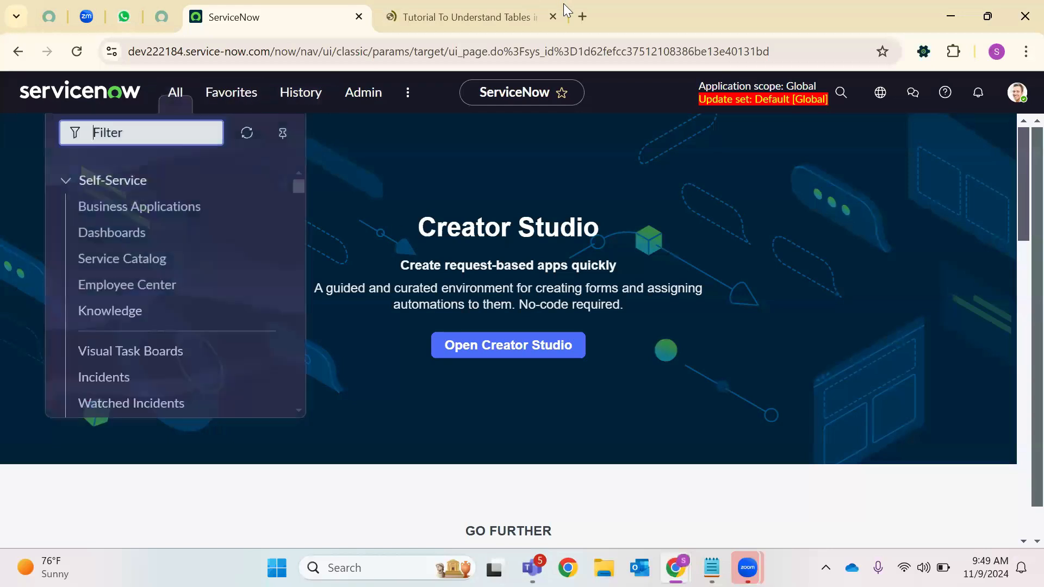
Close the tutorial tab and open a demo user's record from sys_user.LIST
click(552, 17)
text(sy)
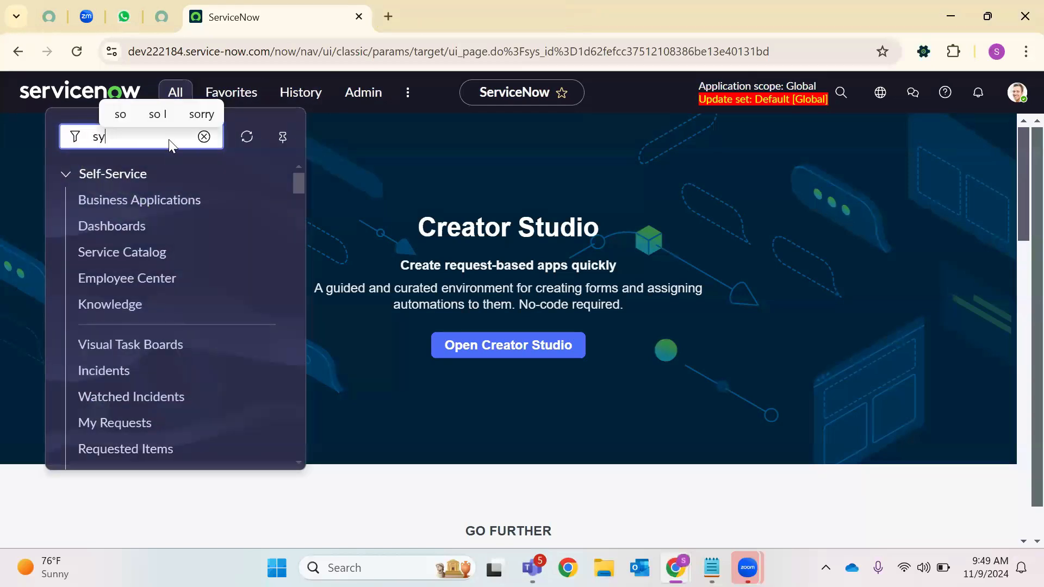
text(s_user)
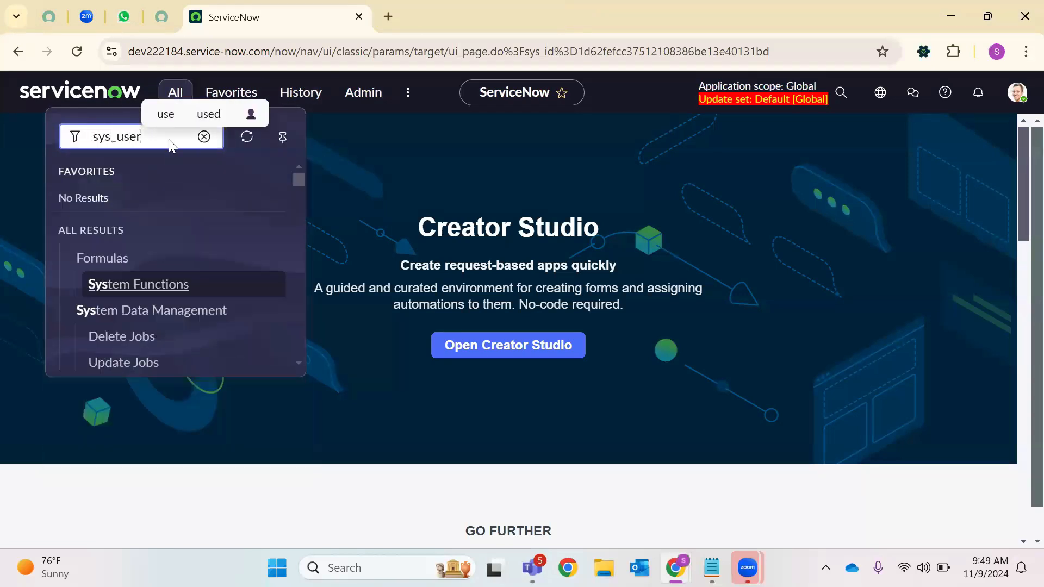
text(.LIST)
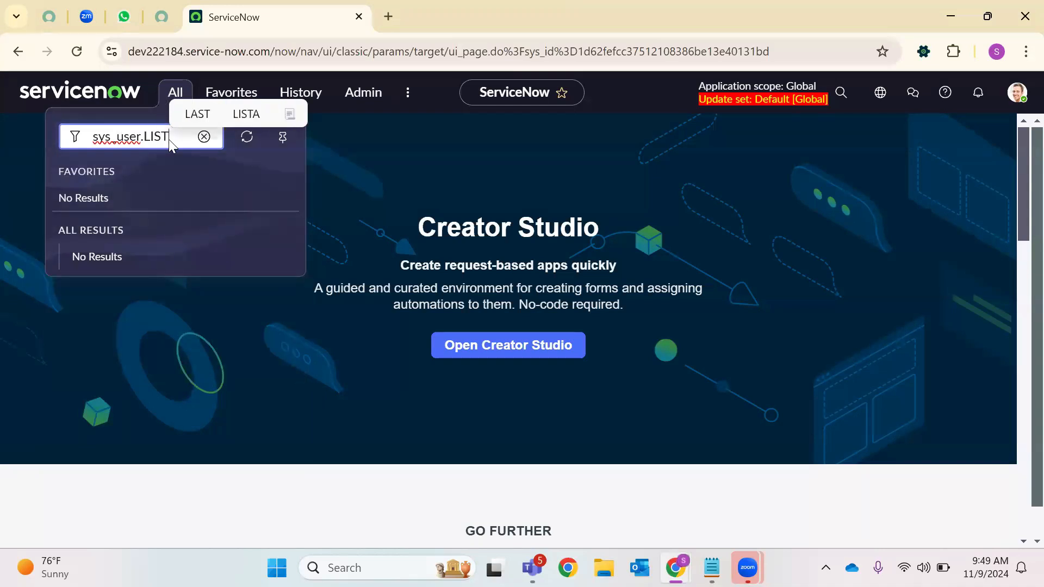
key(Return)
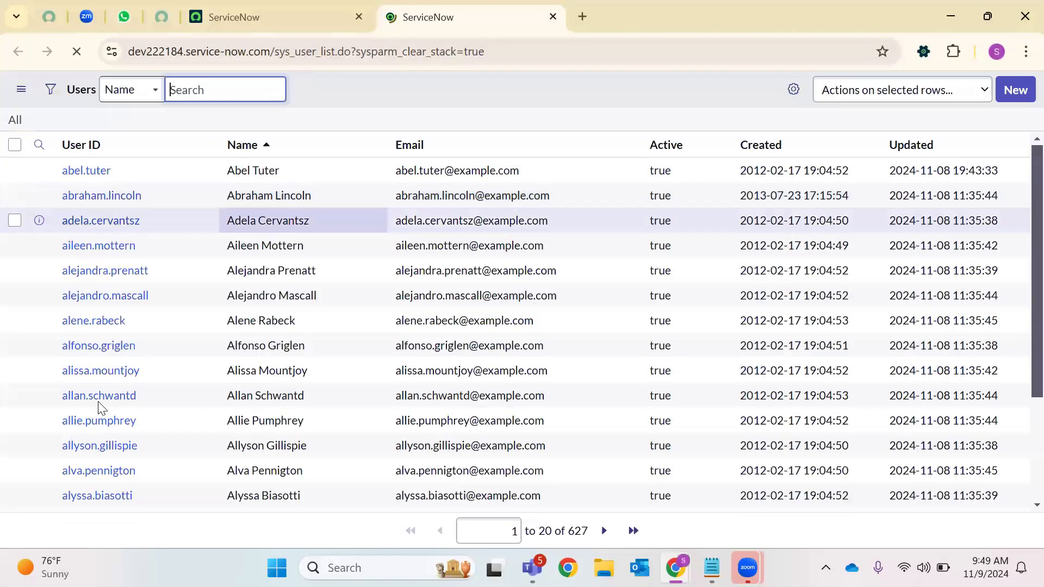
click(99, 389)
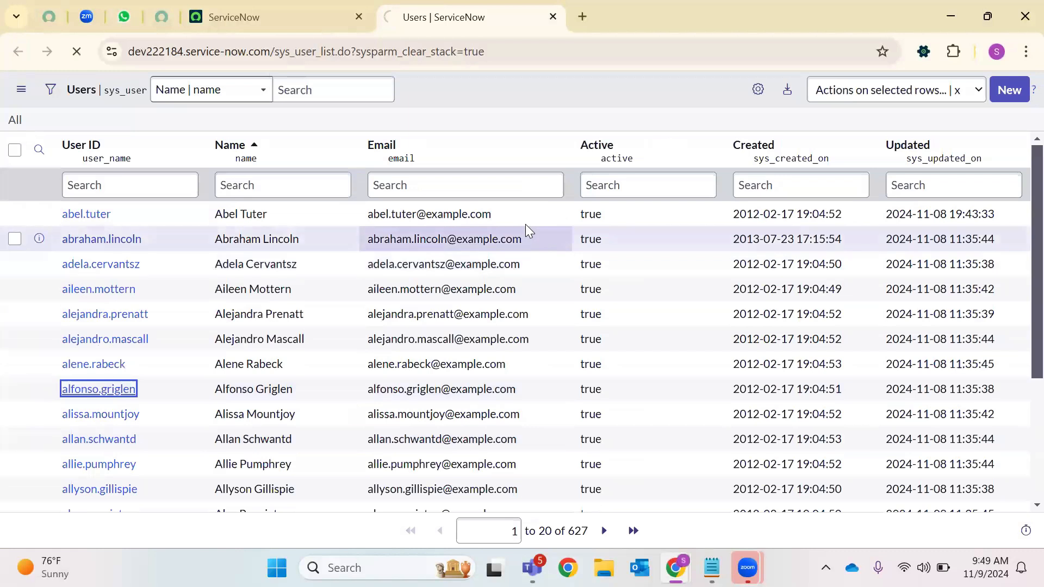
Review the user's 2 groups and 41 roles, including the task_editor inheritance map
scroll(280, 347, down, 6)
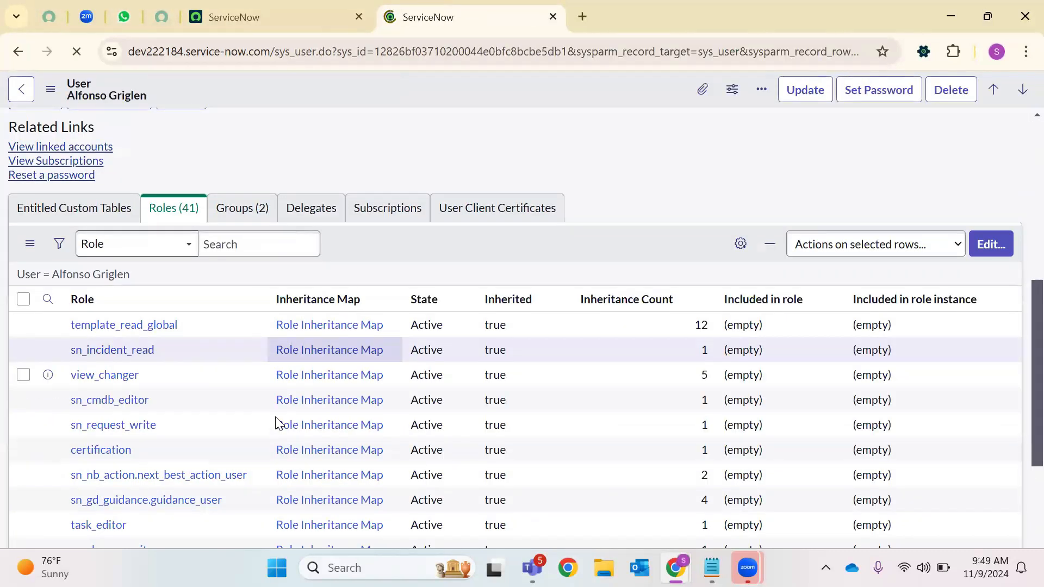
scroll(308, 359, down, 7)
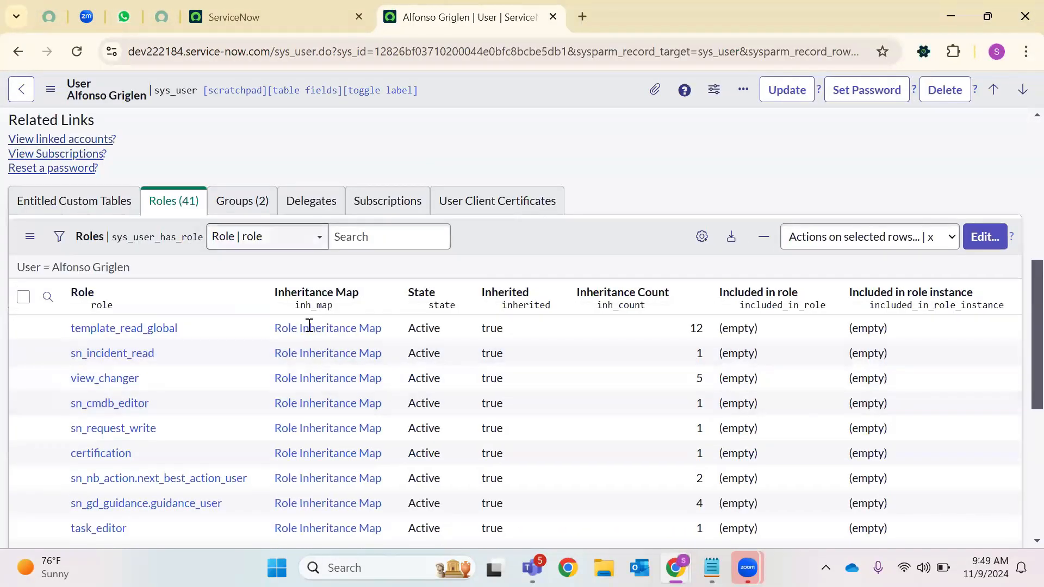
scroll(307, 329, down, 4)
scroll(229, 277, up, 5)
click(233, 220)
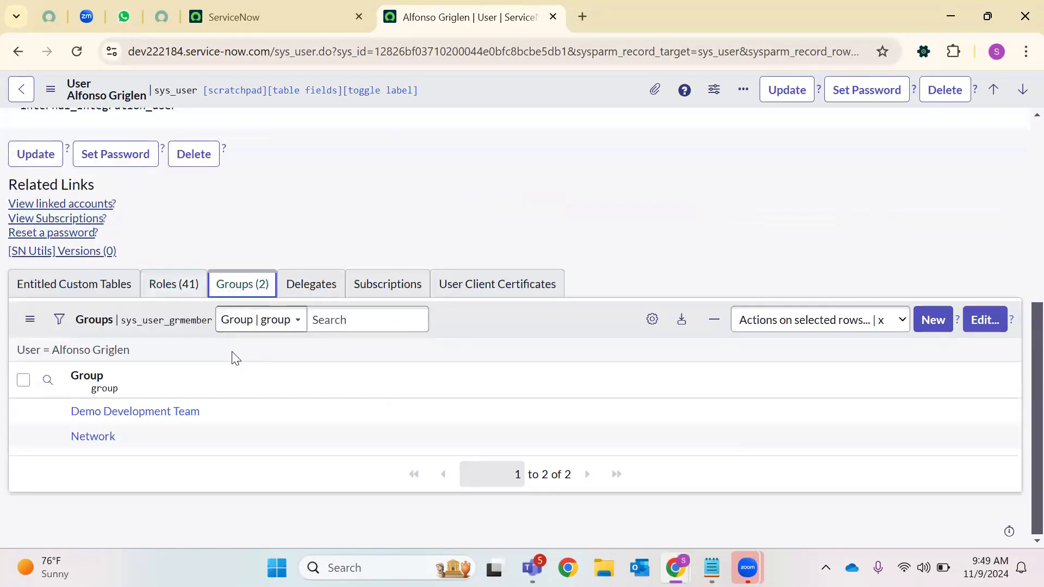
click(174, 284)
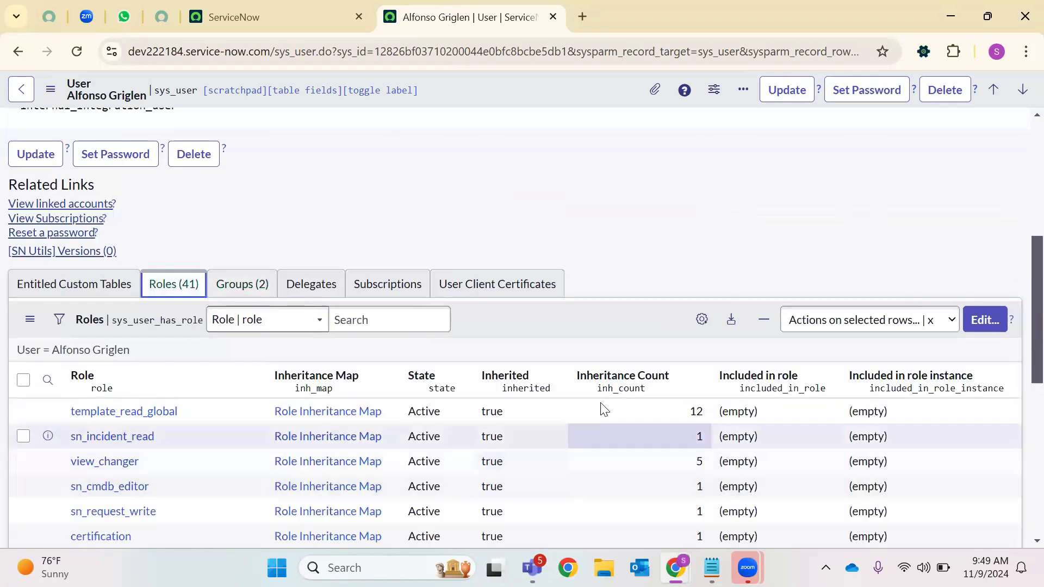
scroll(343, 389, down, 3)
click(321, 449)
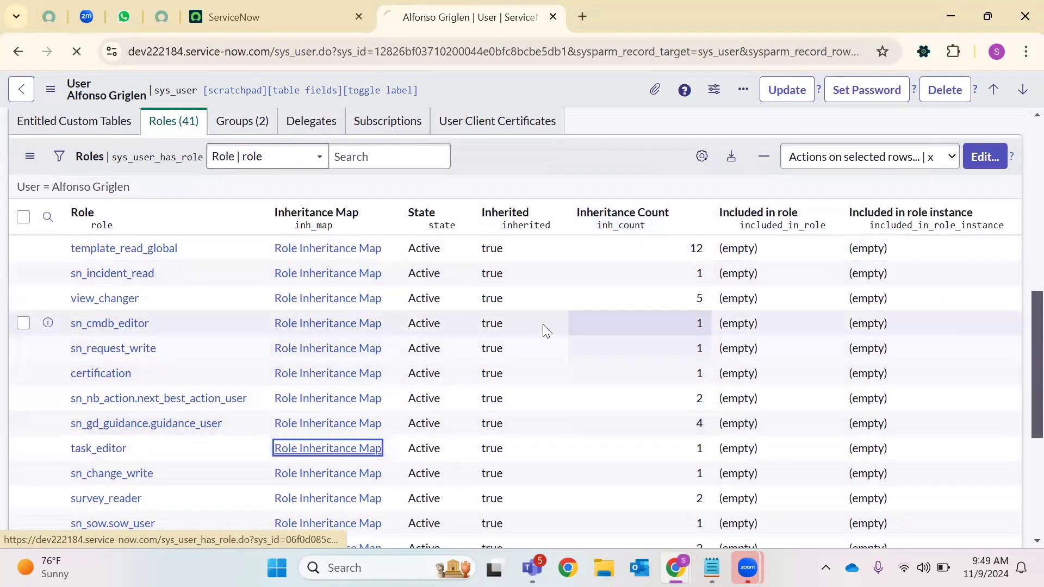
click(27, 94)
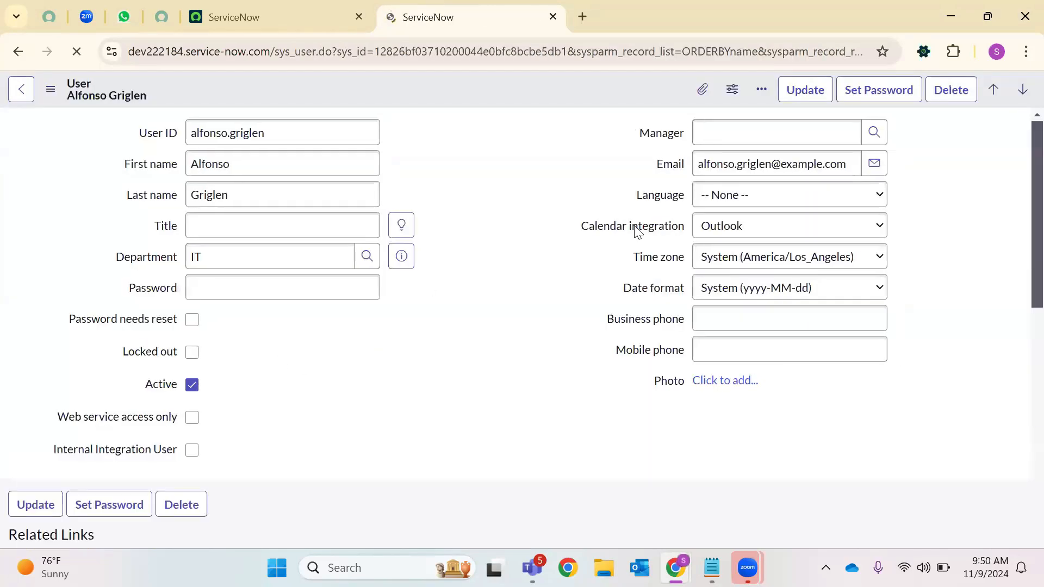
click(590, 17)
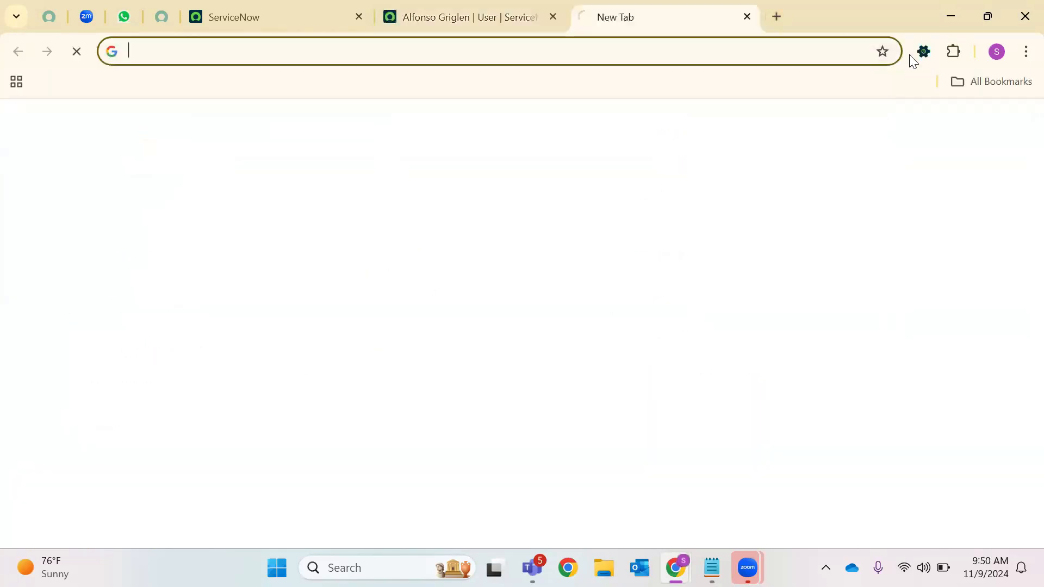
View the SN Utils panel and settings, then unpin it from the toolbar
click(923, 52)
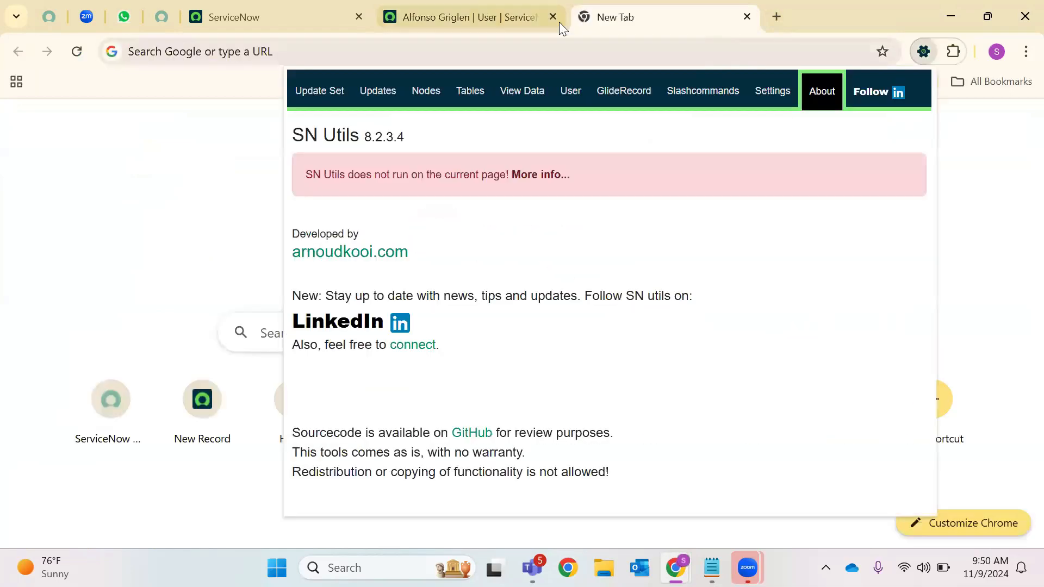
click(525, 19)
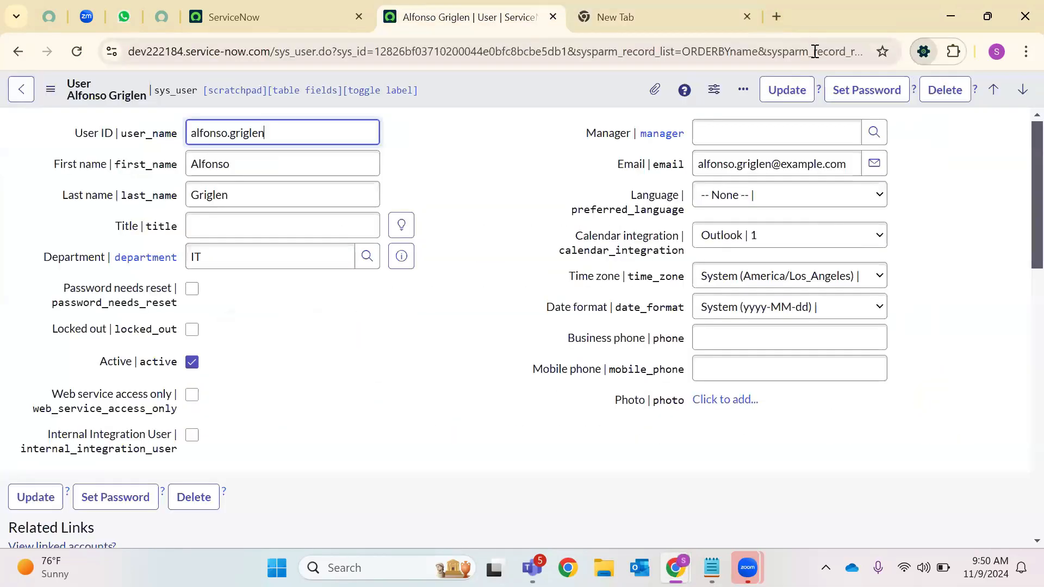
click(923, 51)
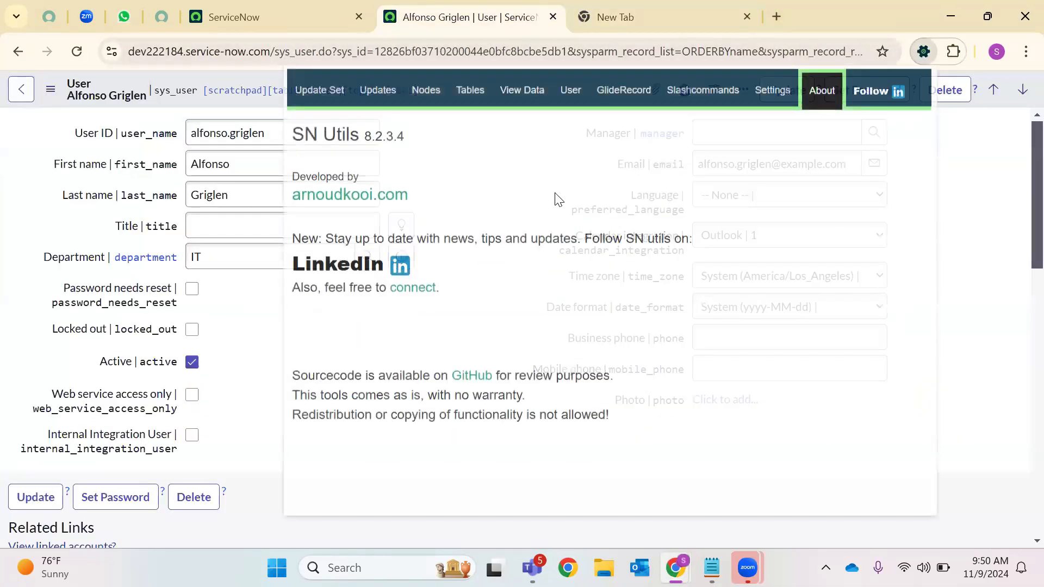
click(773, 105)
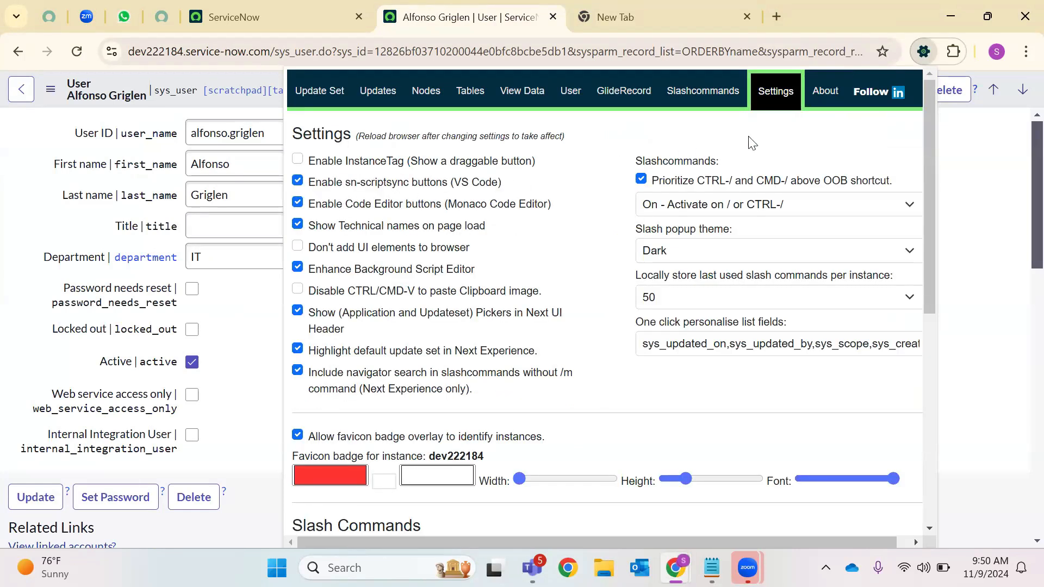
right_click(925, 48)
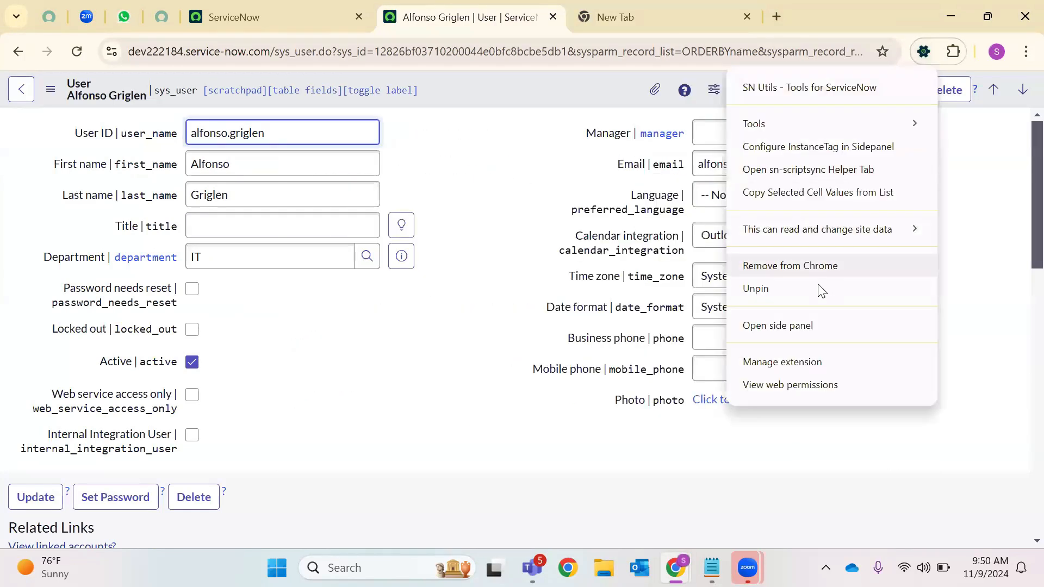
click(843, 288)
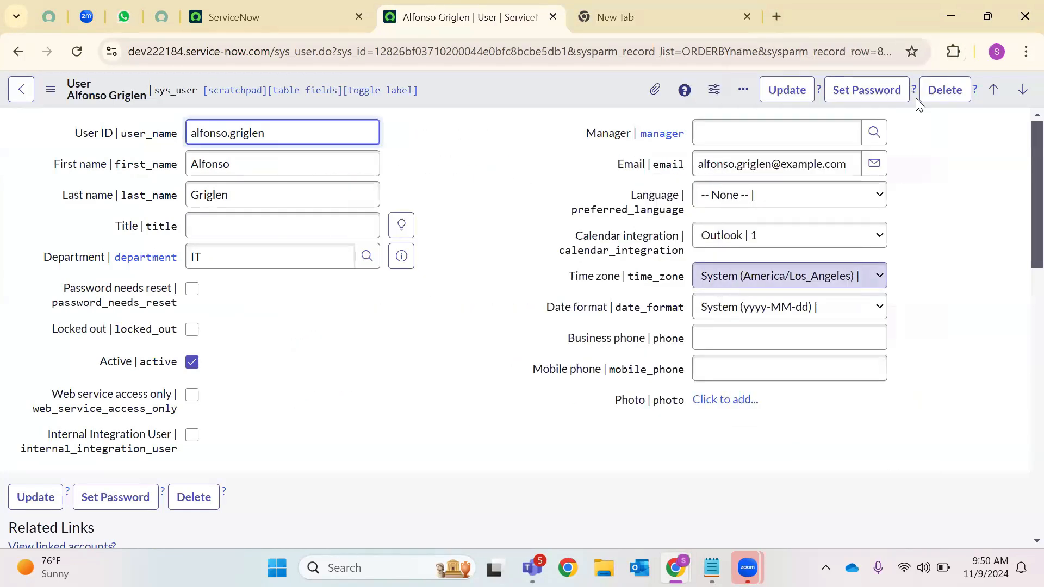
Remove SN Utils from Chrome and reload the user record page
click(955, 51)
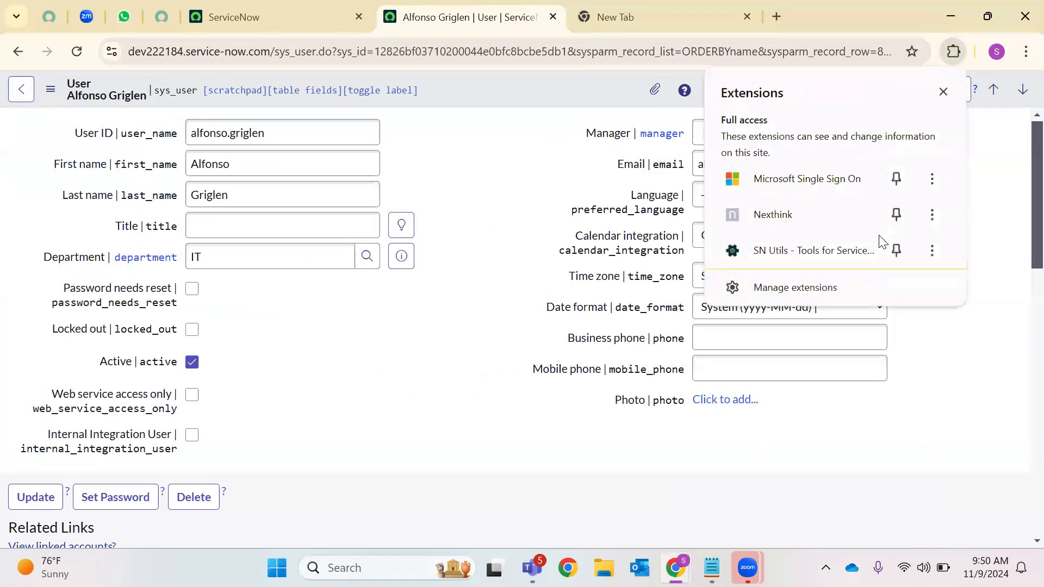
click(932, 251)
click(802, 468)
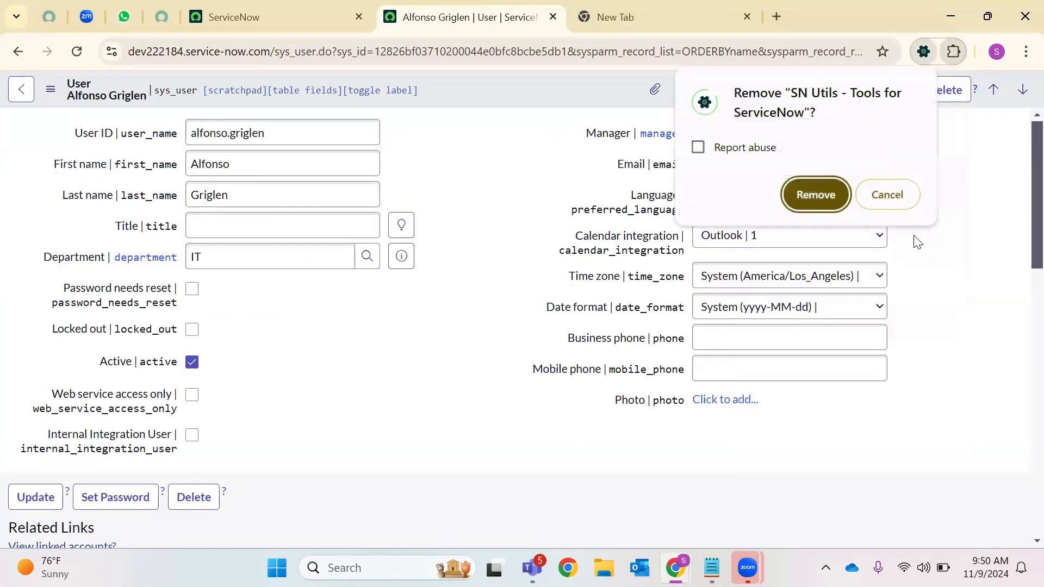
click(815, 195)
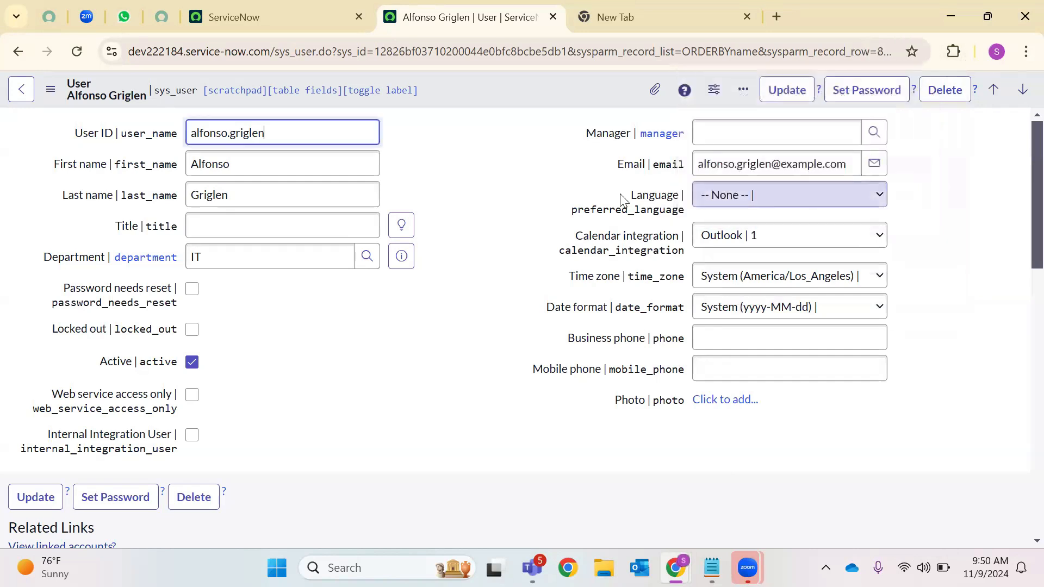
click(73, 62)
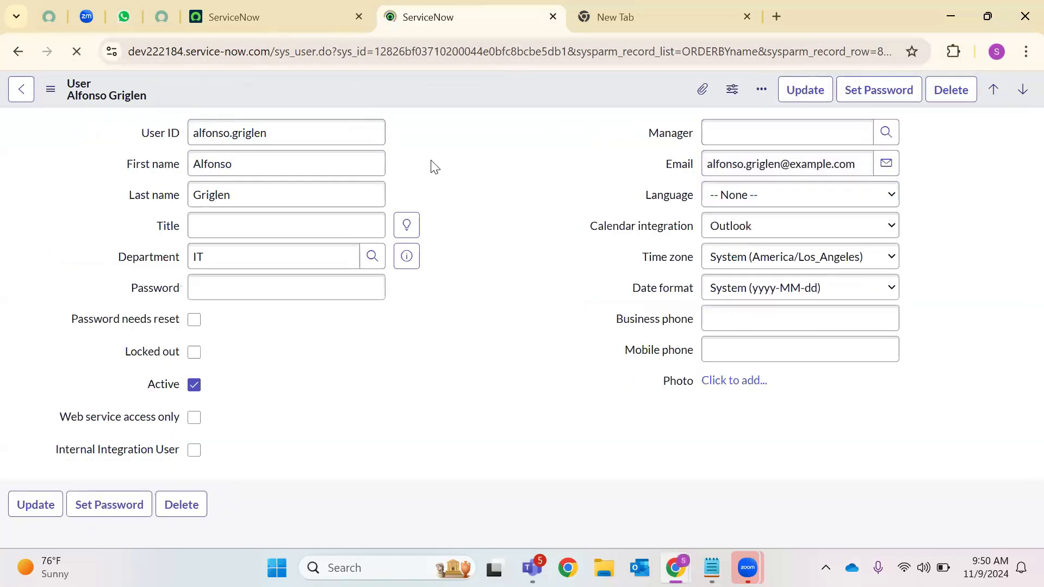
Open the itil role's inheritance map, return to the user record, and close the blank tab
scroll(264, 325, down, 2)
scroll(263, 326, down, 5)
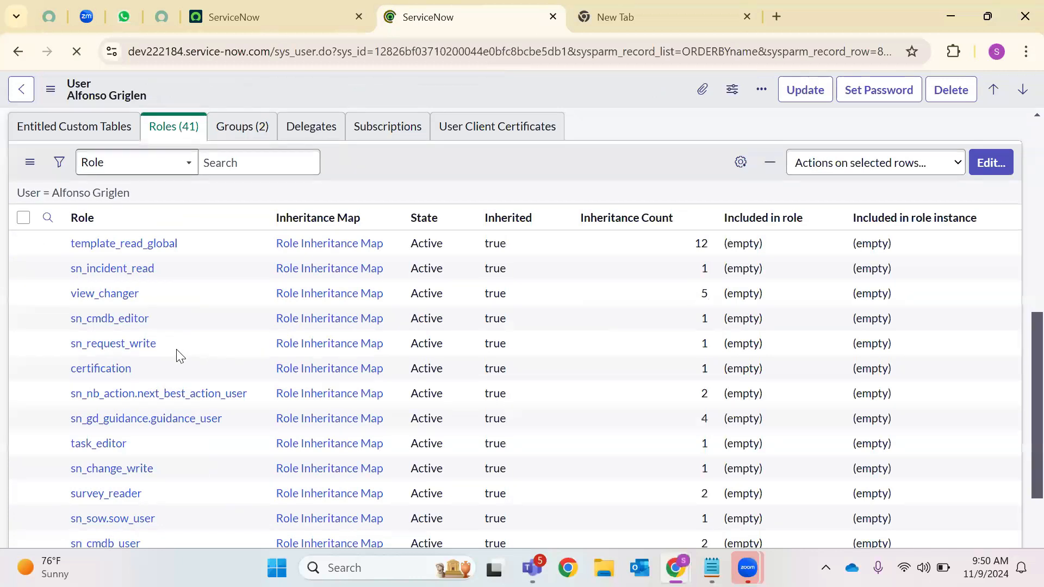
scroll(320, 276, up, 2)
scroll(321, 283, down, 5)
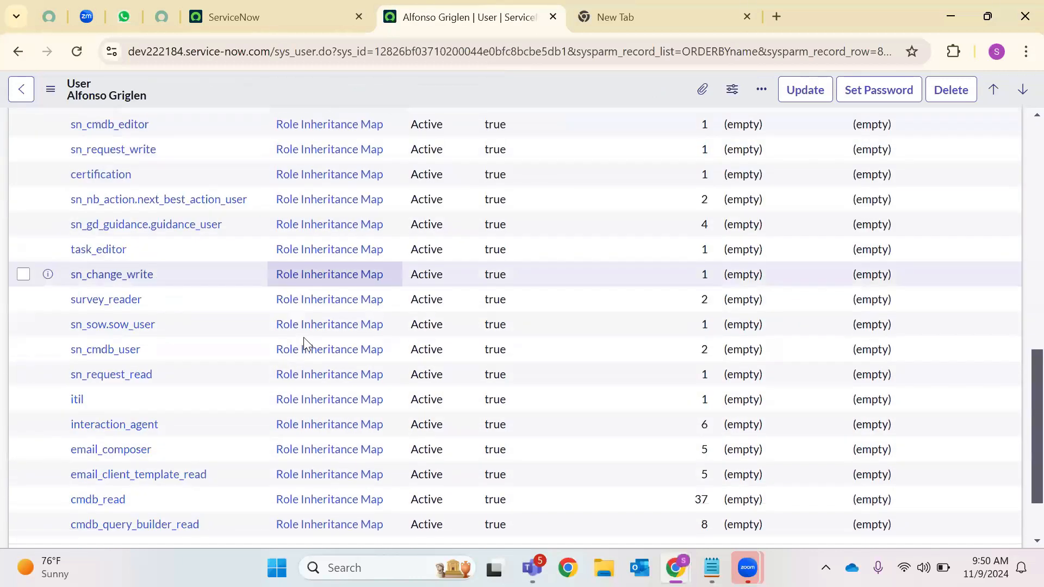
click(317, 400)
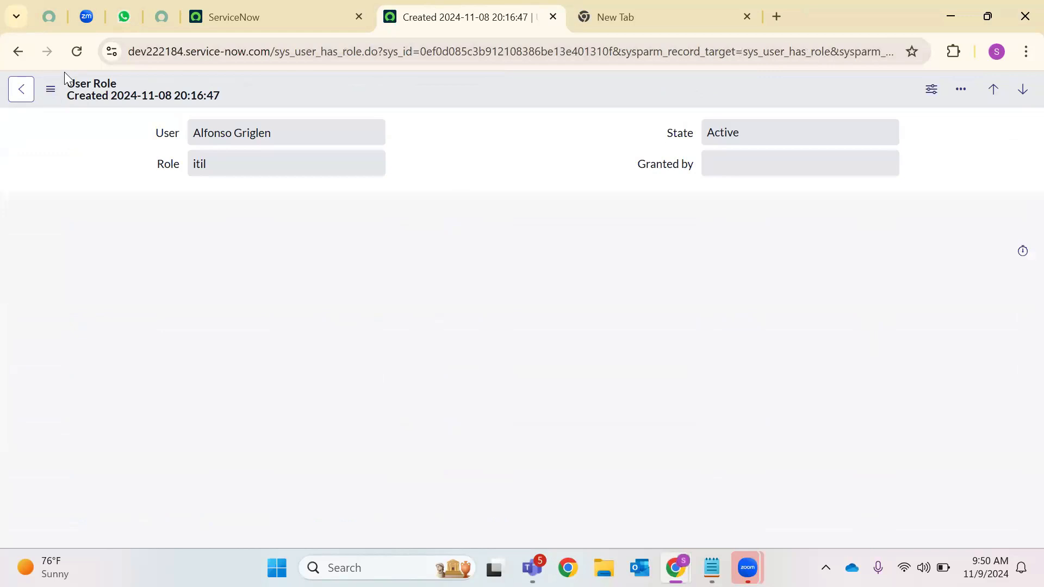
click(23, 91)
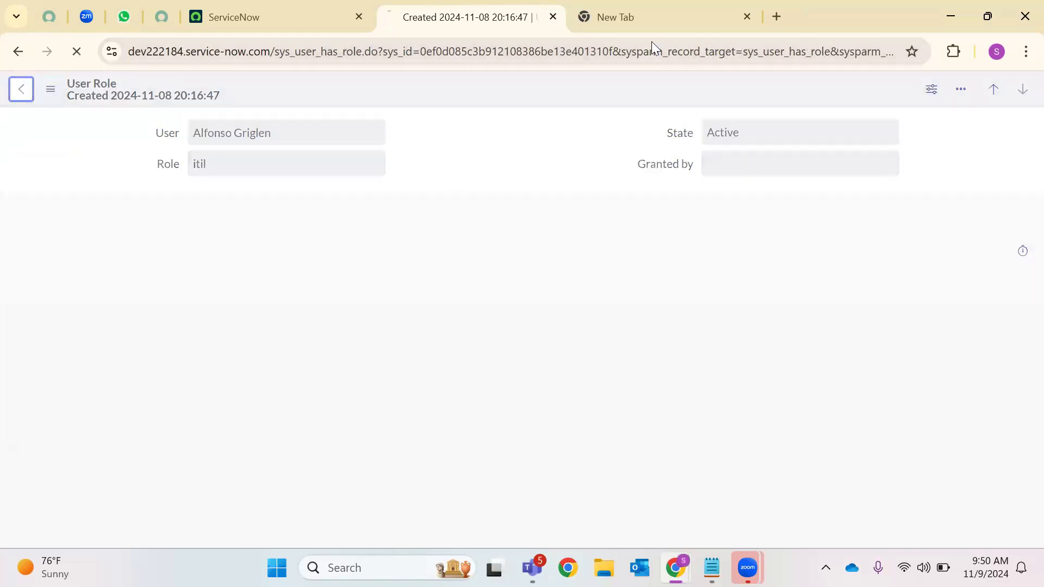
click(742, 16)
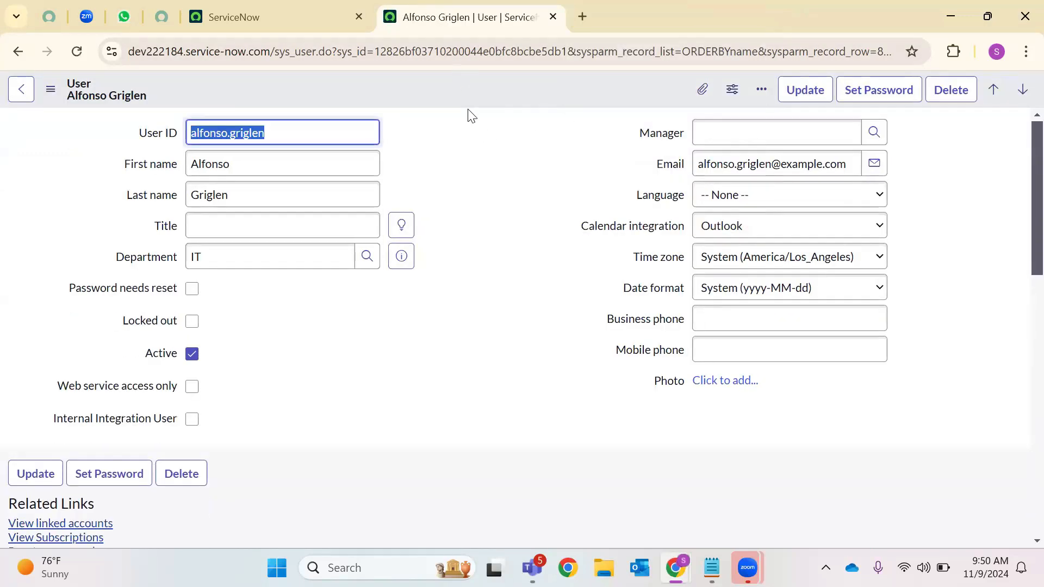
Check the user's two group memberships, then open the navigator on the home tab
mouse_move(675, 568)
click(836, 445)
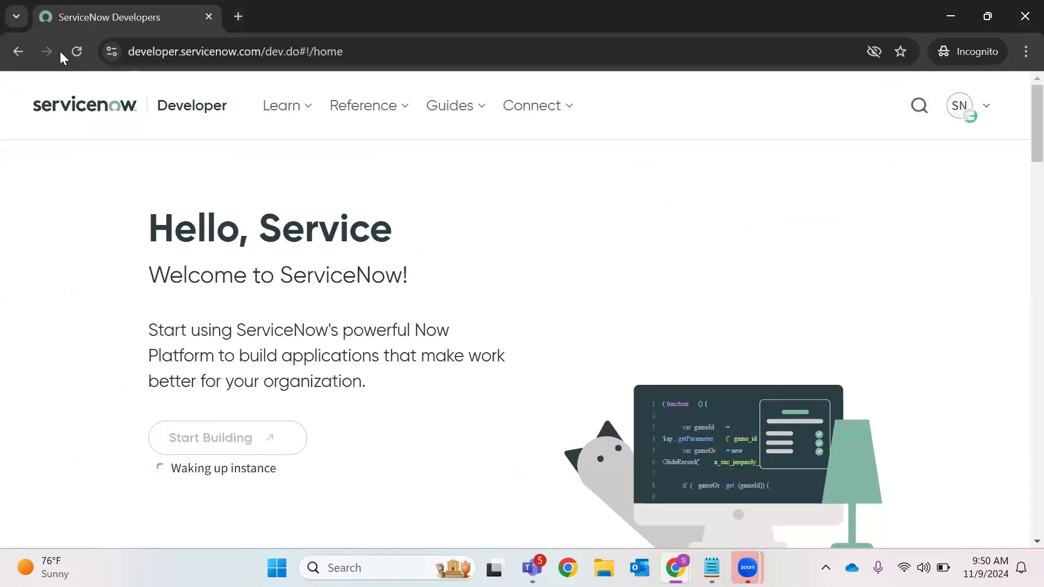
mouse_move(675, 568)
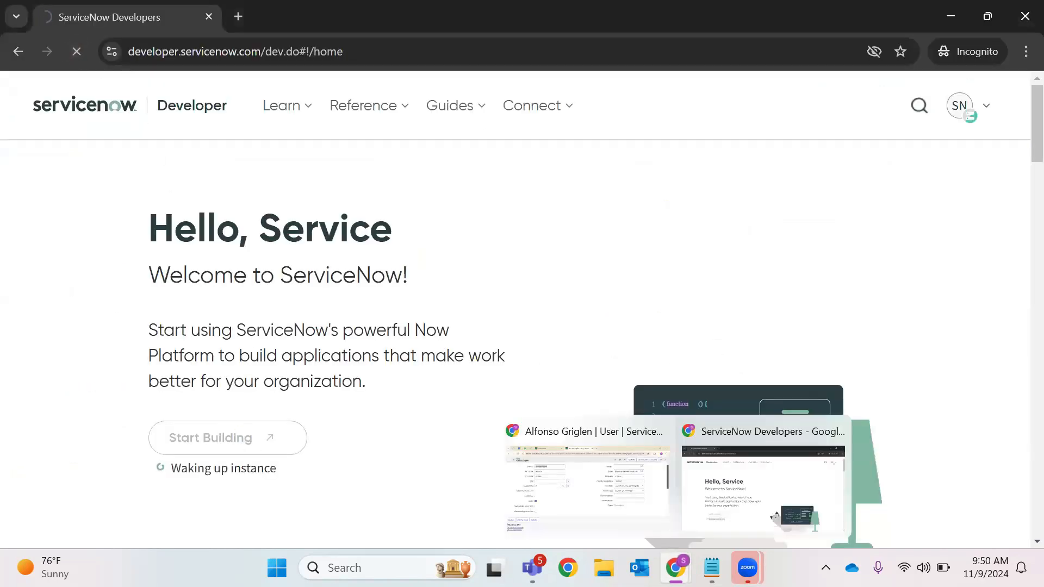
click(597, 471)
scroll(317, 338, down, 10)
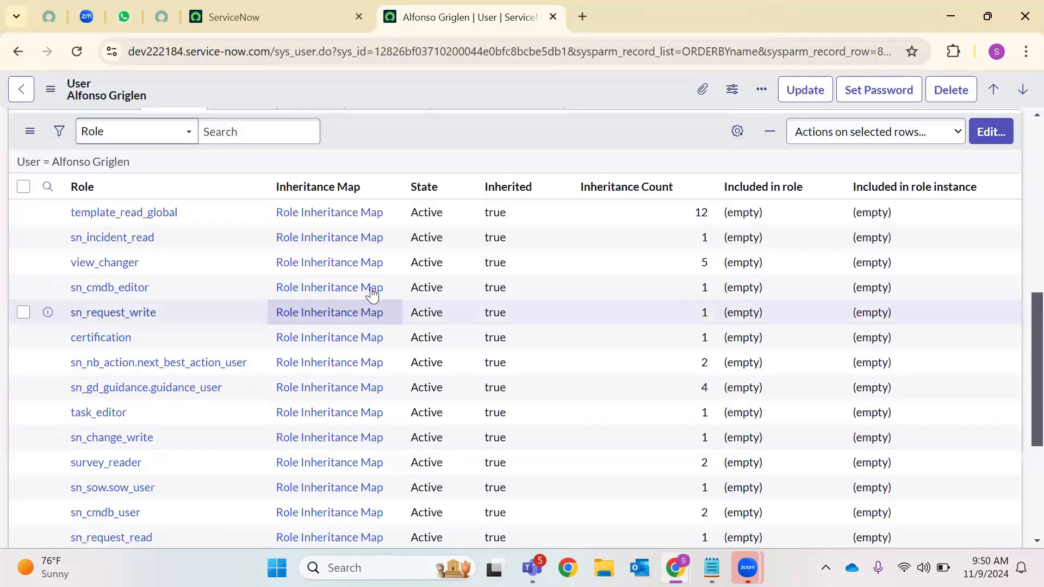
scroll(305, 322, up, 5)
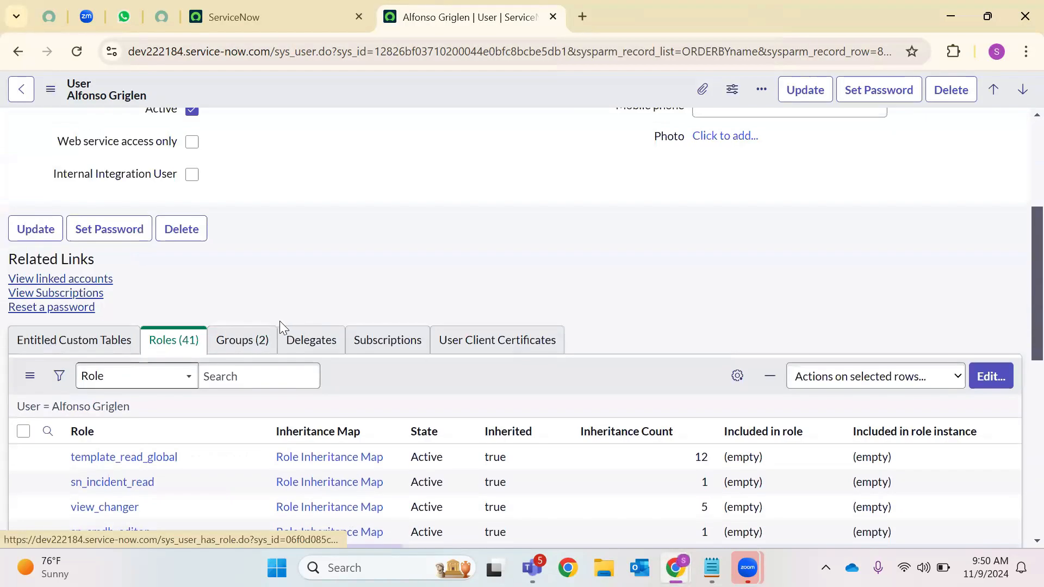
click(266, 351)
click(294, 24)
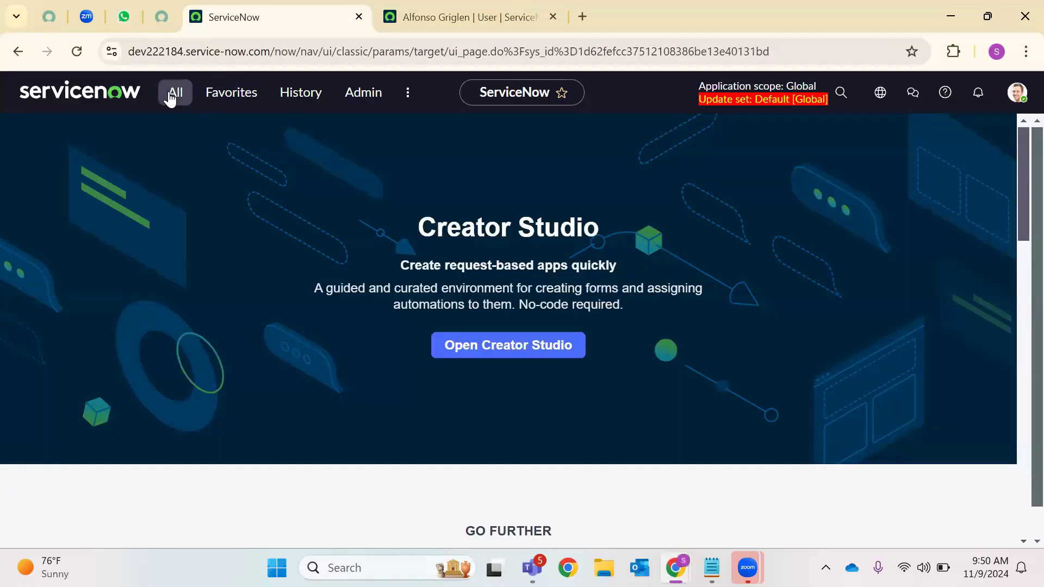
click(171, 97)
Open the Demo Developer role record from the sys_user_role.LIST roles list
text(Sy)
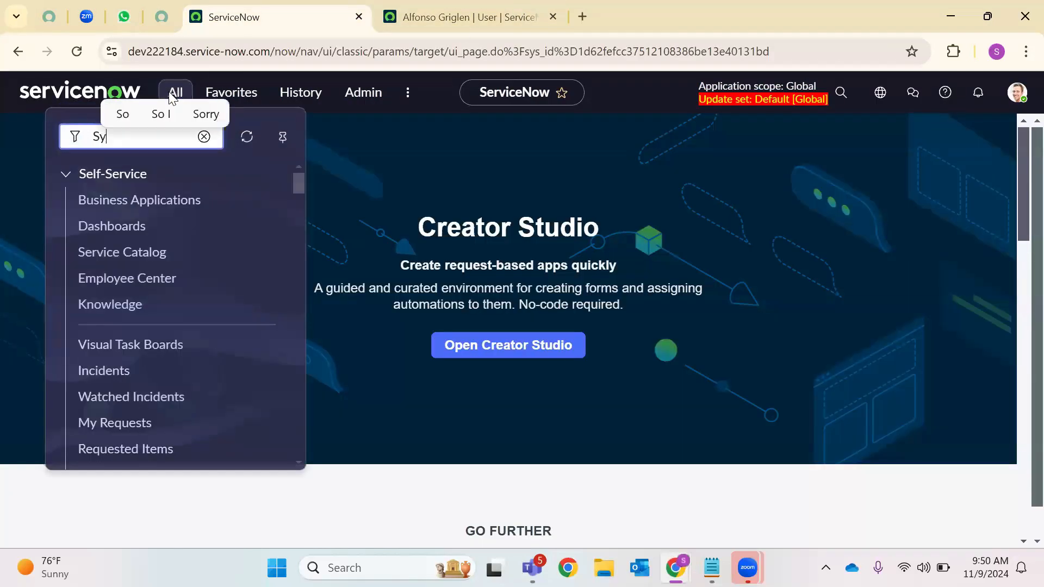
text(s_user)
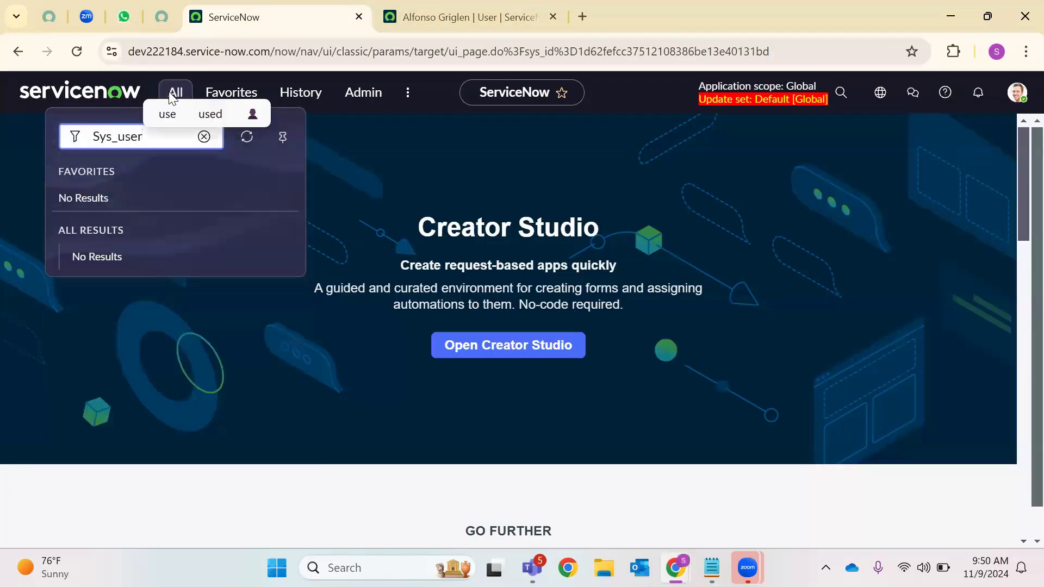
text(_role.LIST)
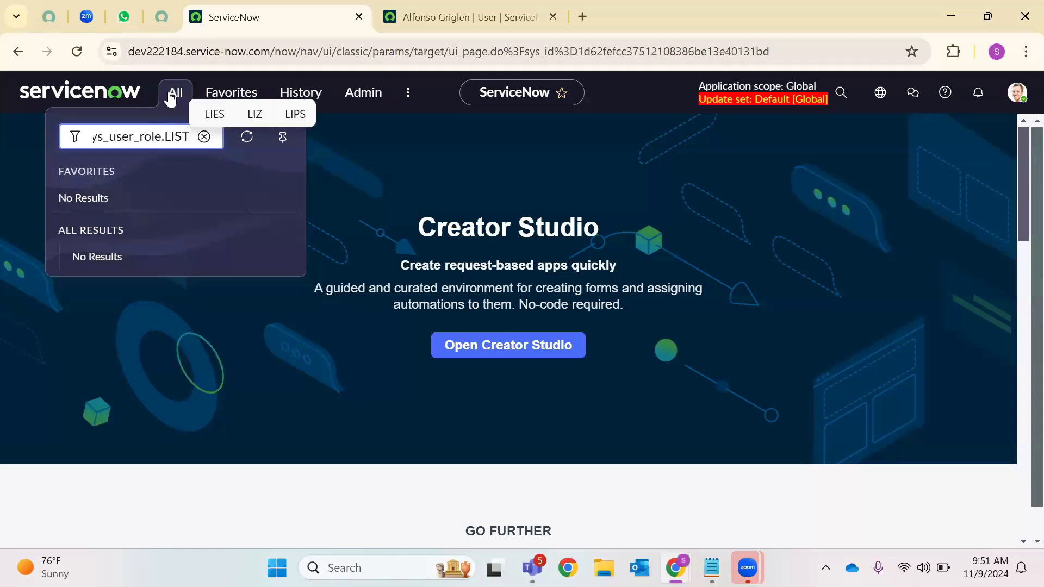
key(Return)
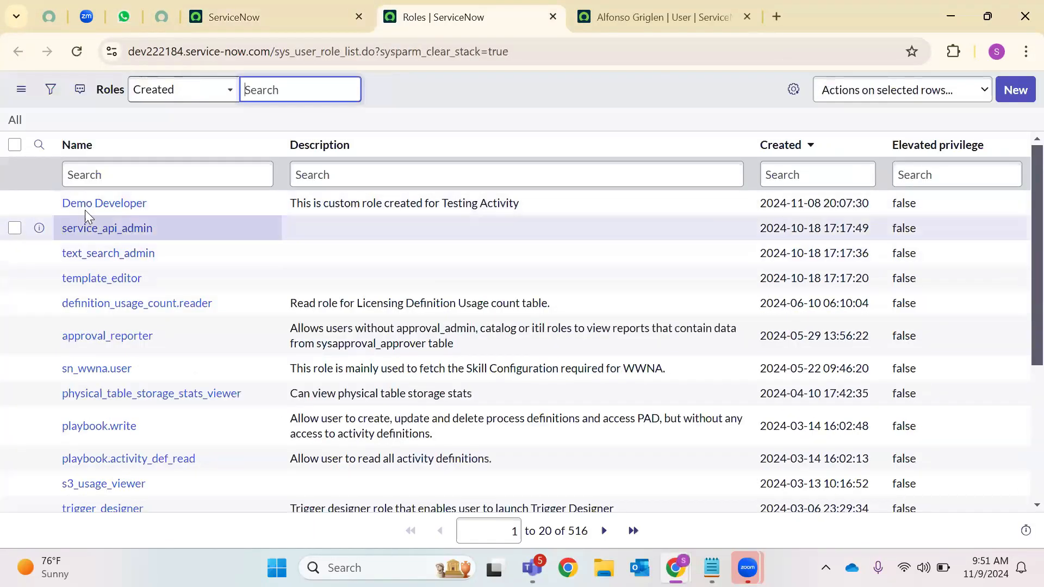
click(98, 204)
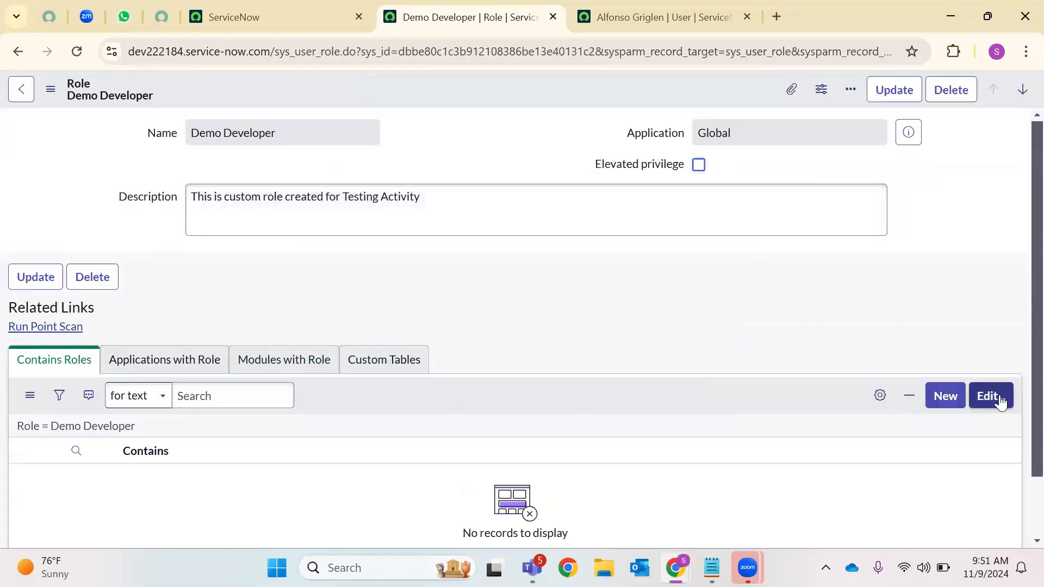
Add the consecutive roles from action_designer, including activity_admin, to Demo Developer's Contains Roles and save
click(989, 396)
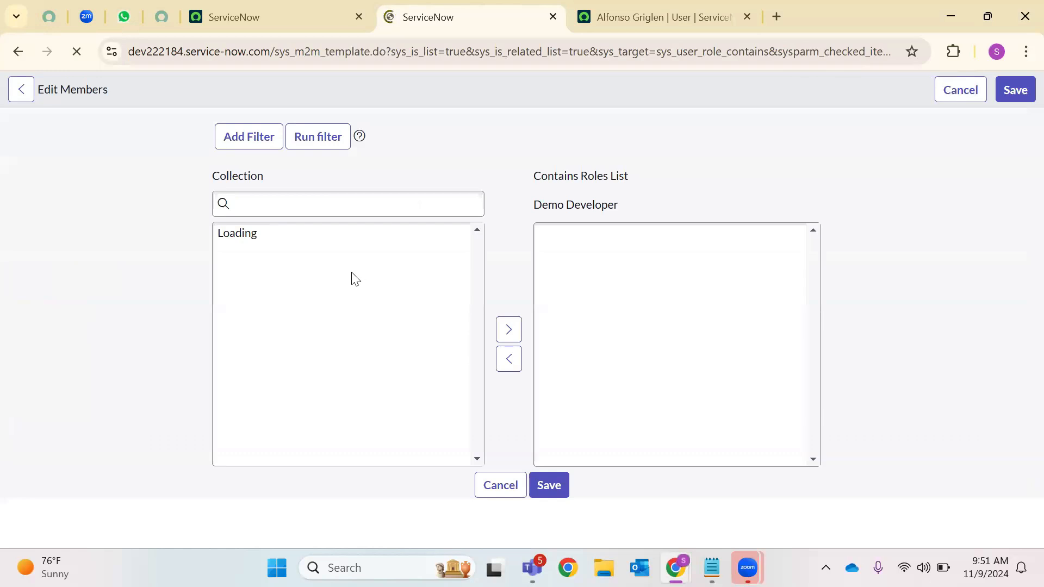
click(272, 325)
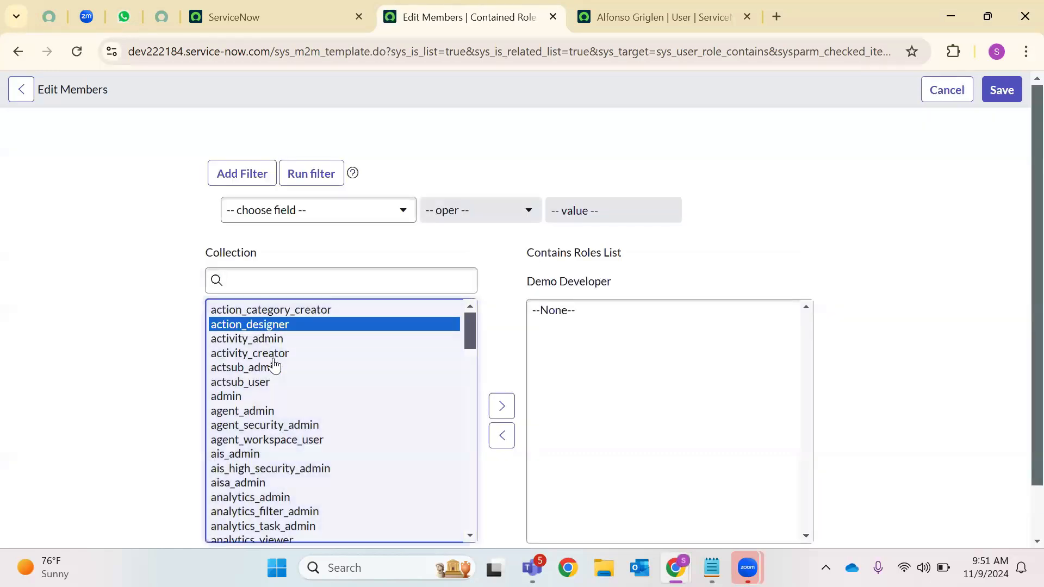
click(301, 440)
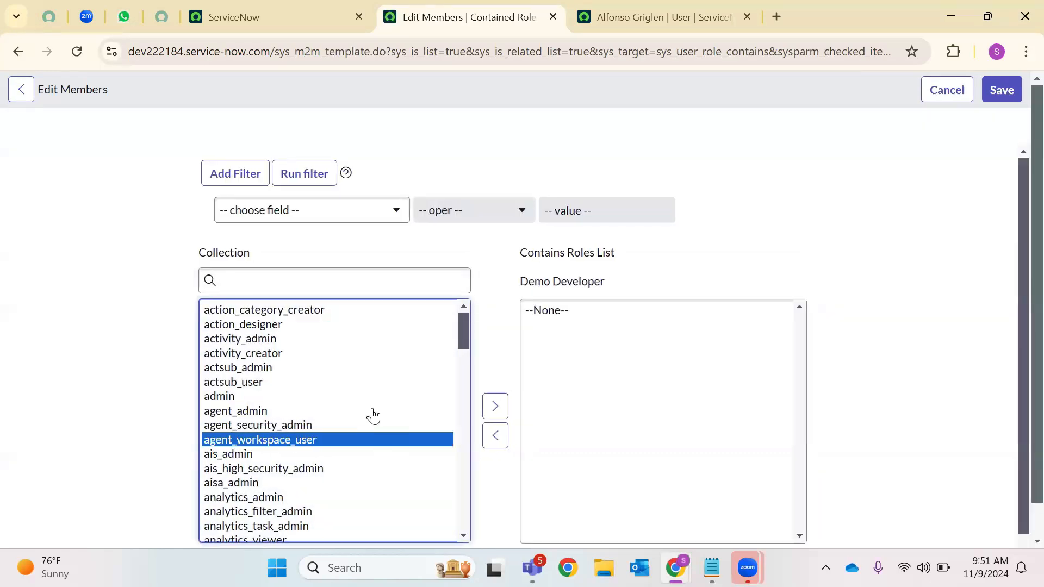
click(307, 340)
click(315, 326)
click(257, 497)
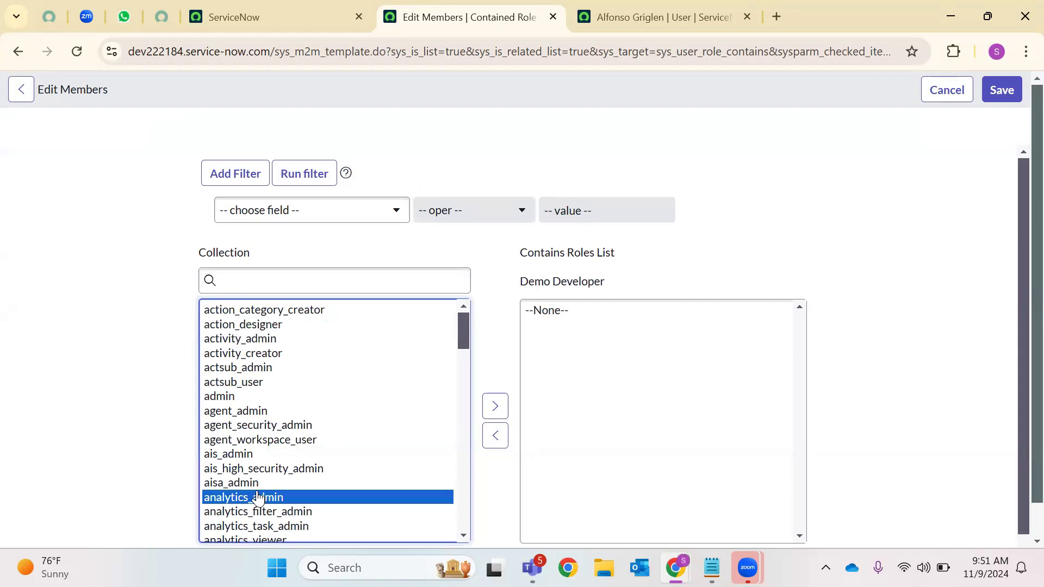
click(248, 339)
click(252, 325)
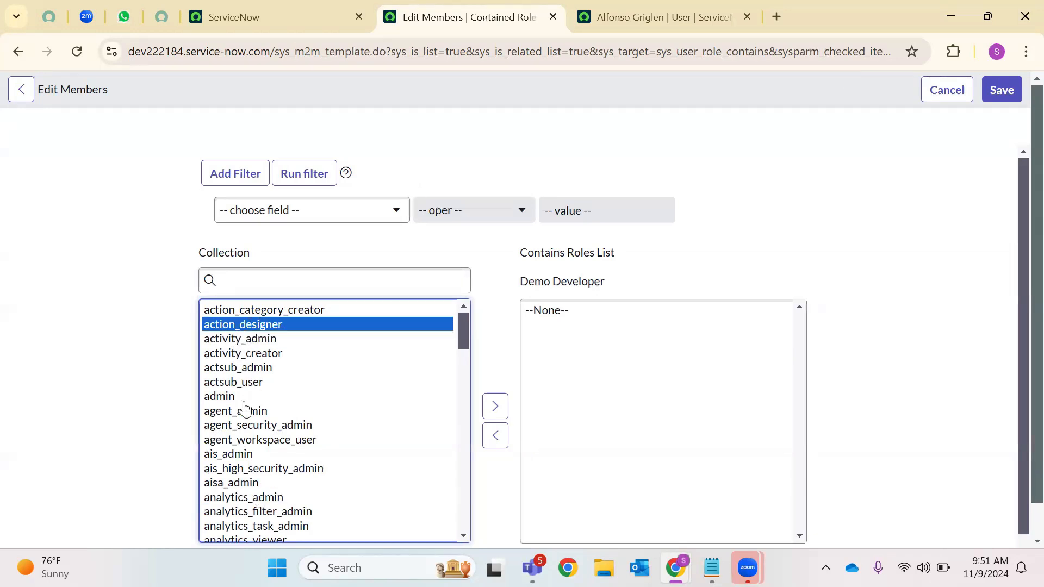
shift+click(233, 471)
click(1002, 90)
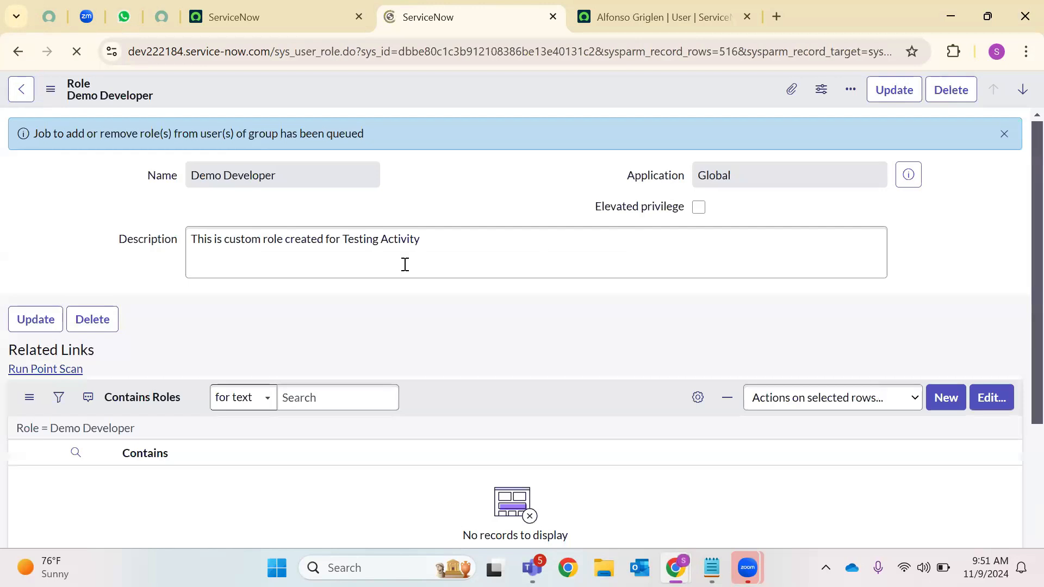
Reload Demo Developer to verify its five contained roles, then return to the home tab
click(81, 54)
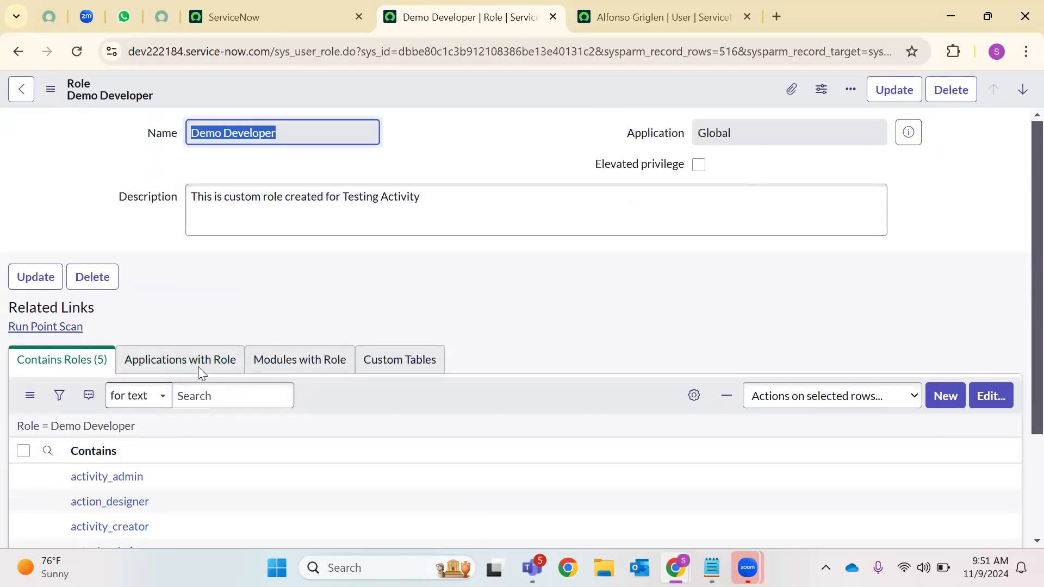
scroll(200, 363, down, 3)
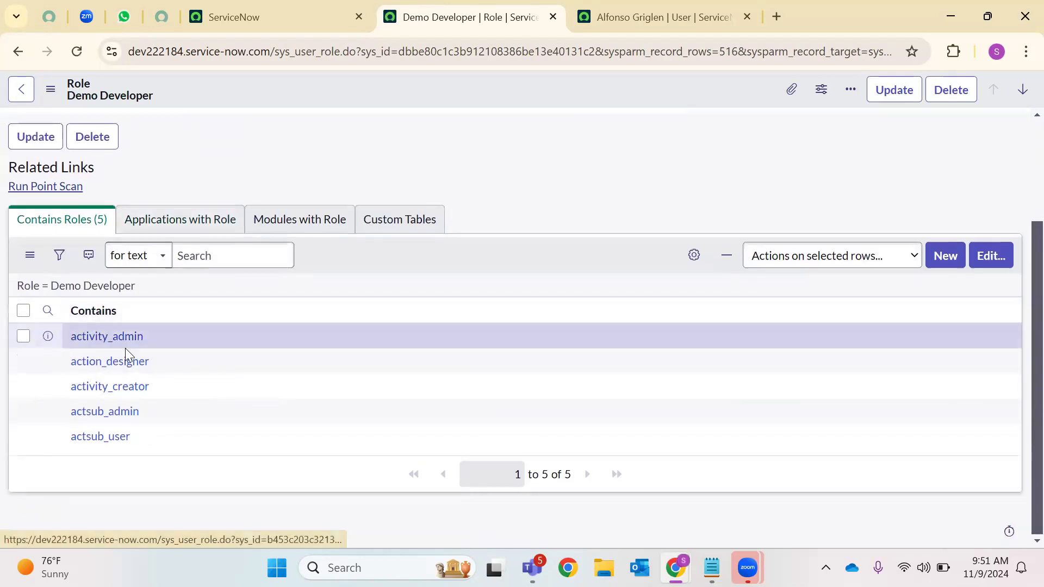
drag(135, 436, 72, 308)
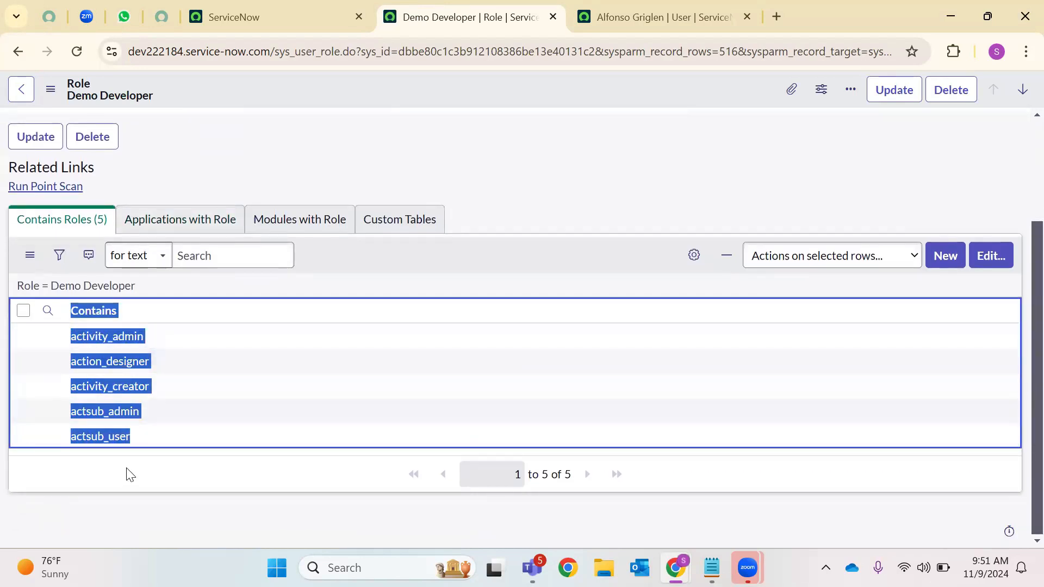
click(128, 473)
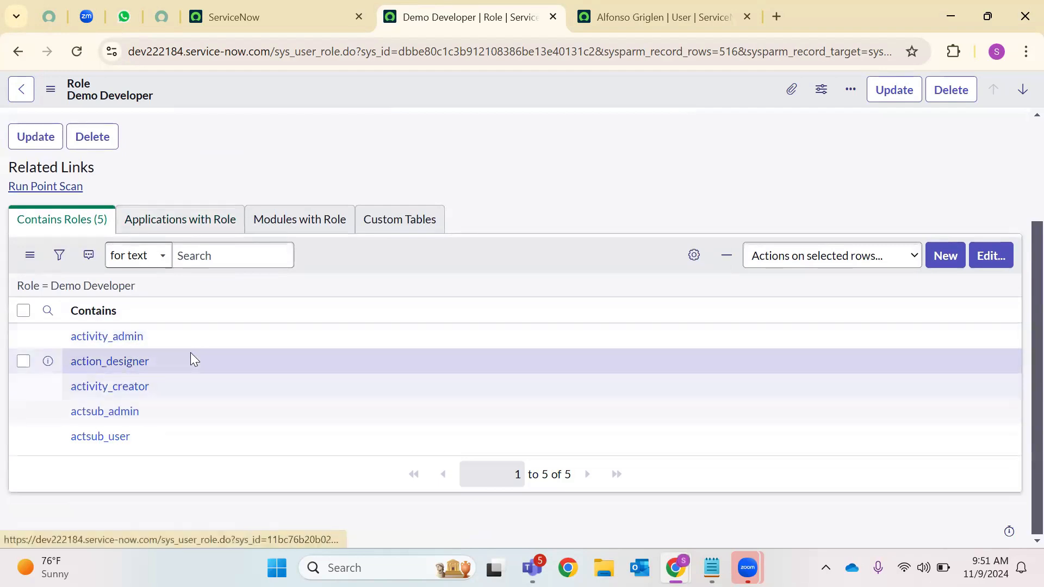
click(268, 12)
click(176, 93)
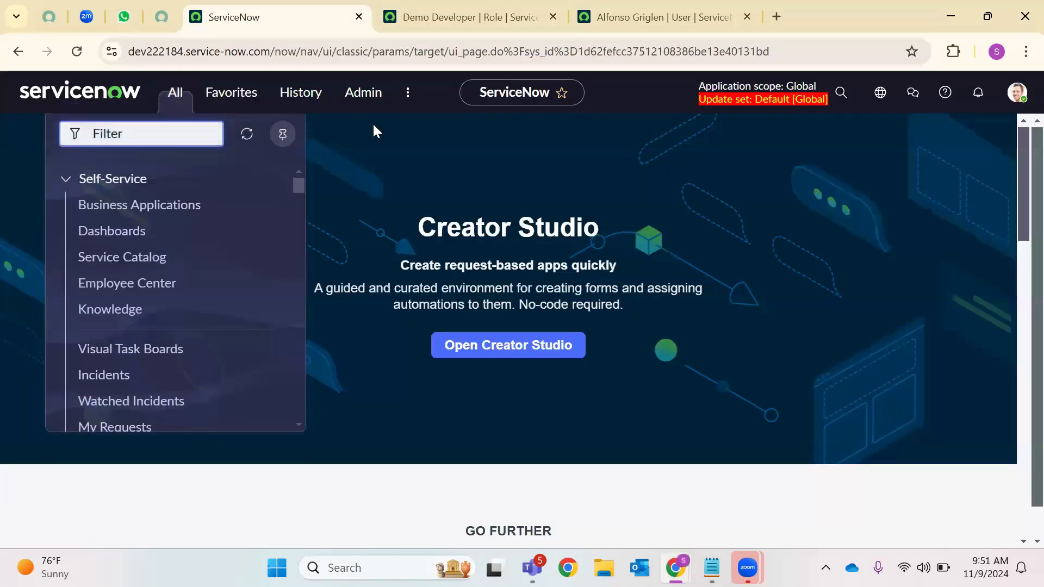
Open the sys_user.LIST Users list with 627 records and scroll through it
text(sys_user.LIST)
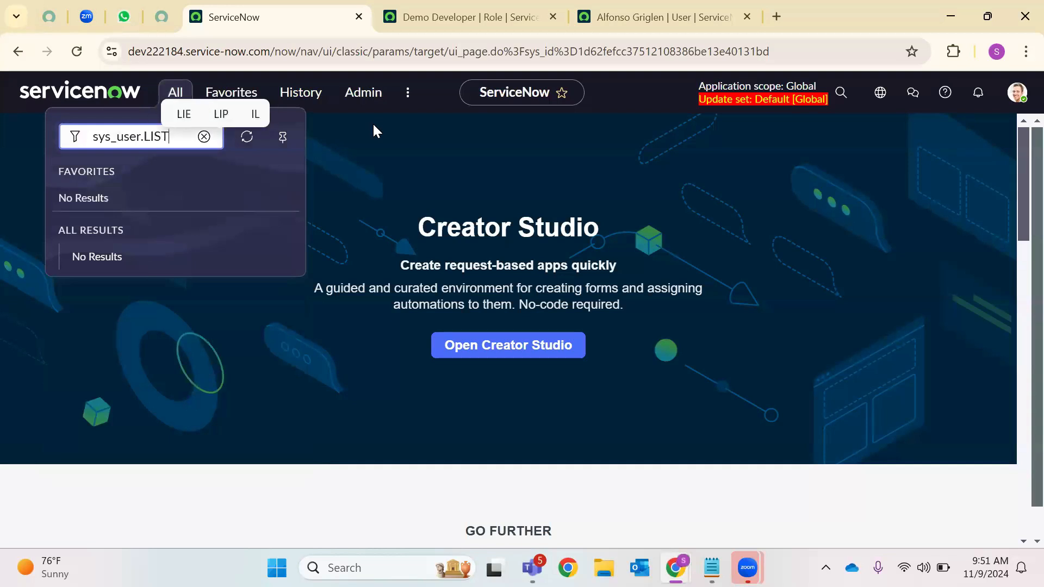
key(Return)
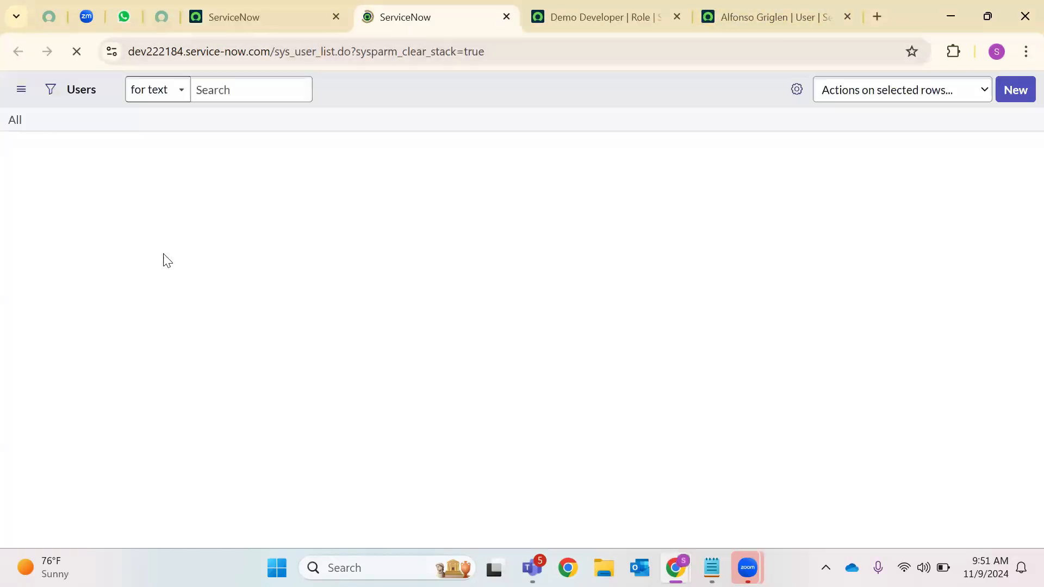
scroll(90, 429, down, 1)
scroll(90, 430, down, 2)
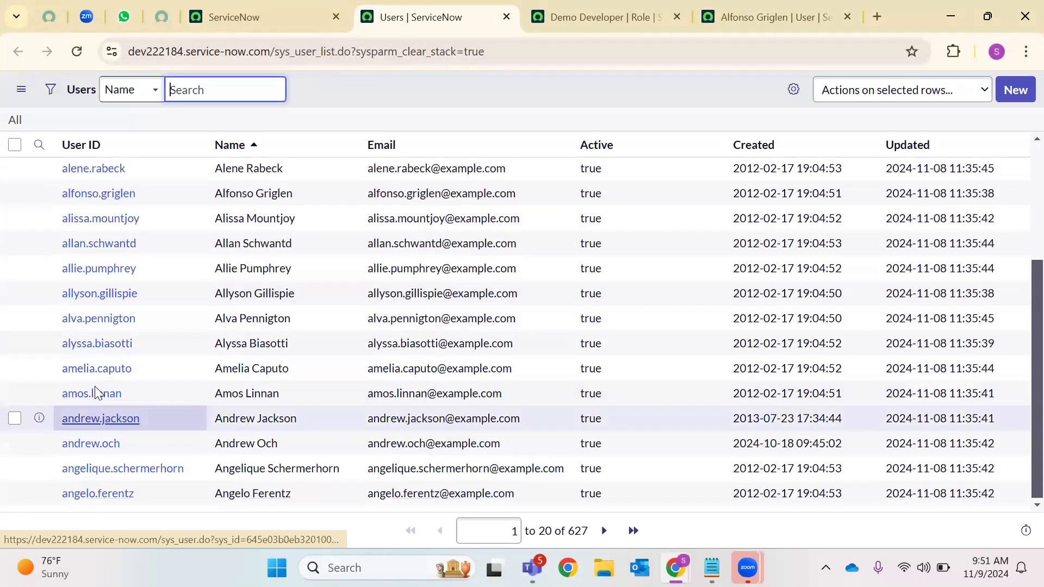
Open the chosen user's record in a new tab and launch its Groups Edit Members page
right_click(91, 395)
click(204, 207)
click(531, 8)
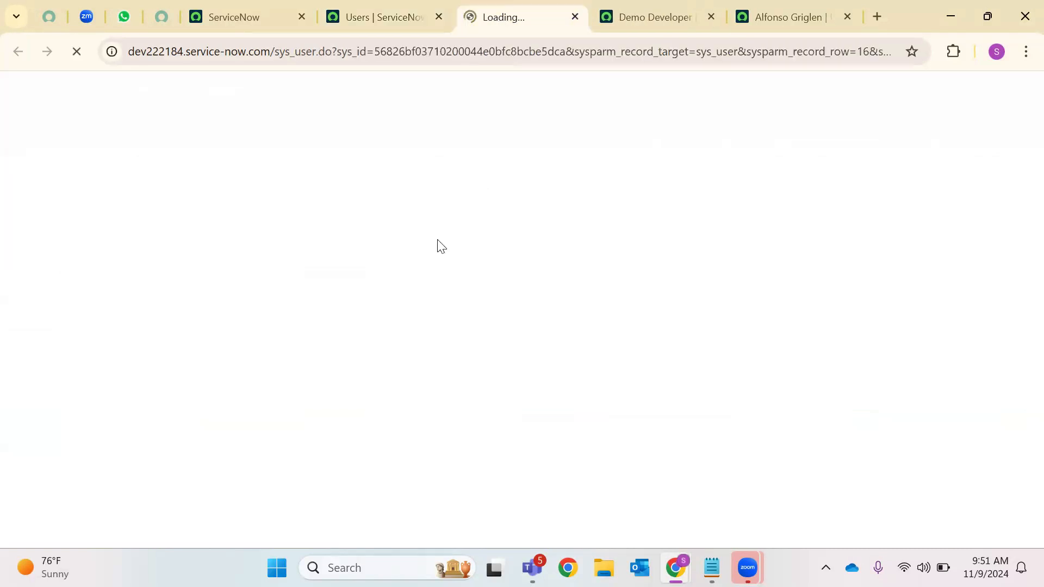
scroll(402, 315, down, 5)
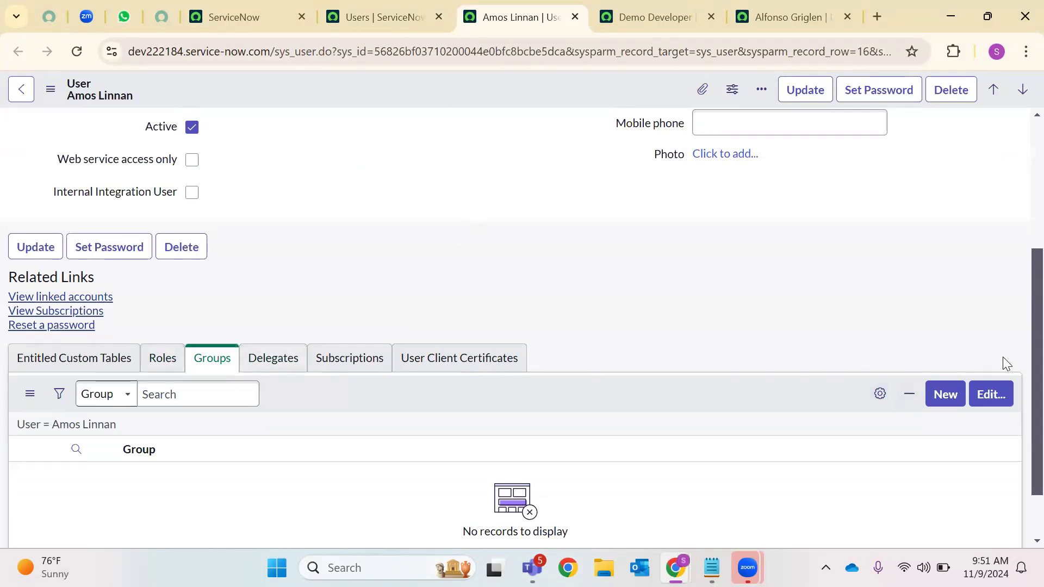
click(988, 395)
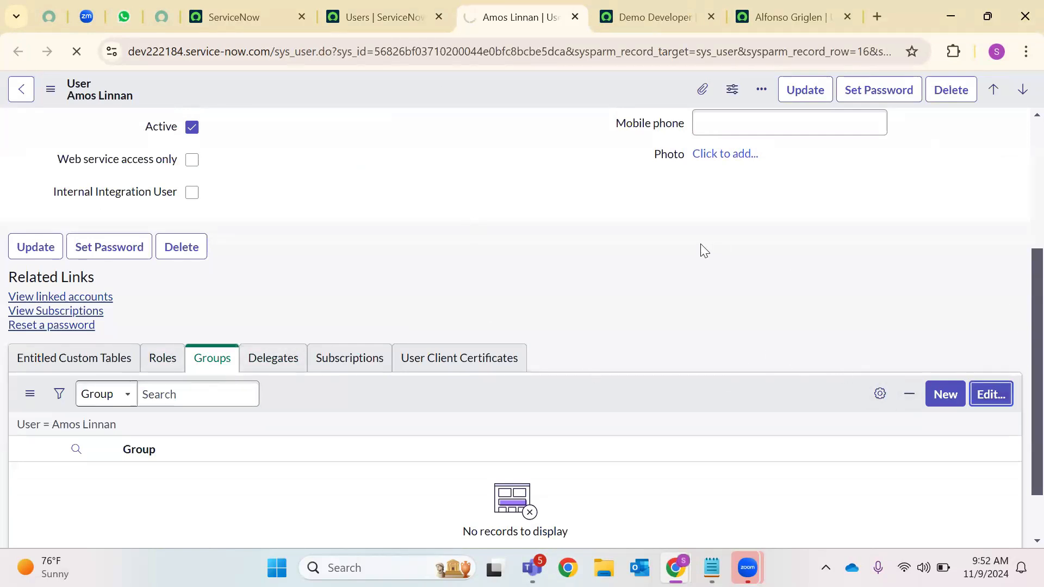
click(244, 11)
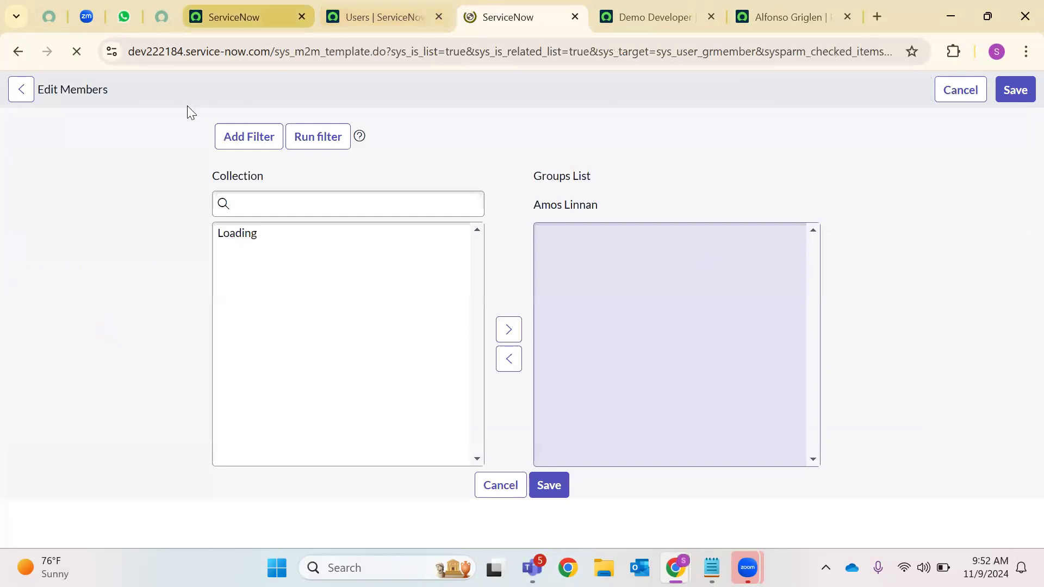
click(185, 103)
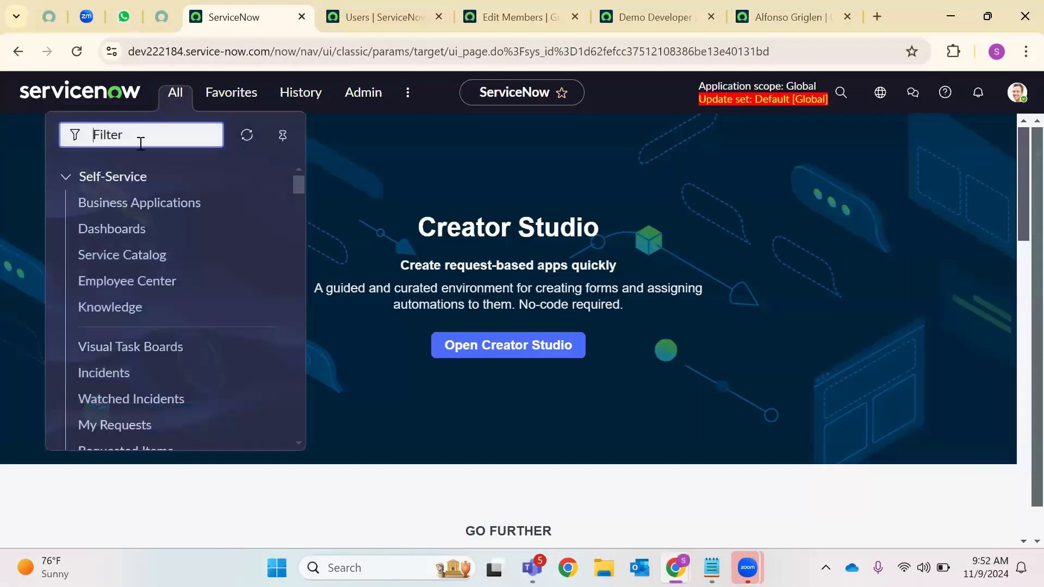
Open sys_user_group.LIST sorted by Updated z to a and start a new group named Demo Test1
text(sys)
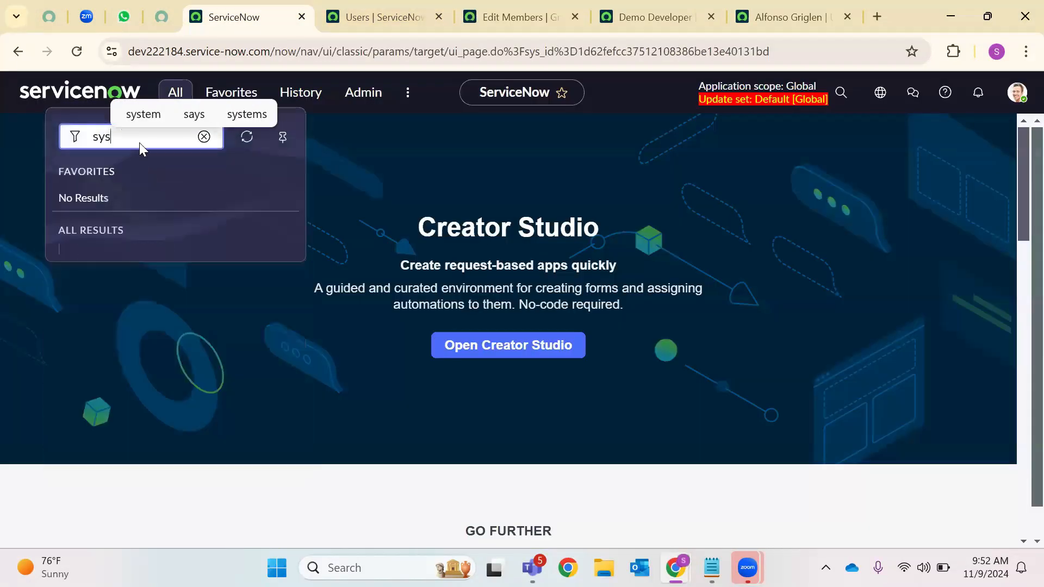
text(_user.LI)
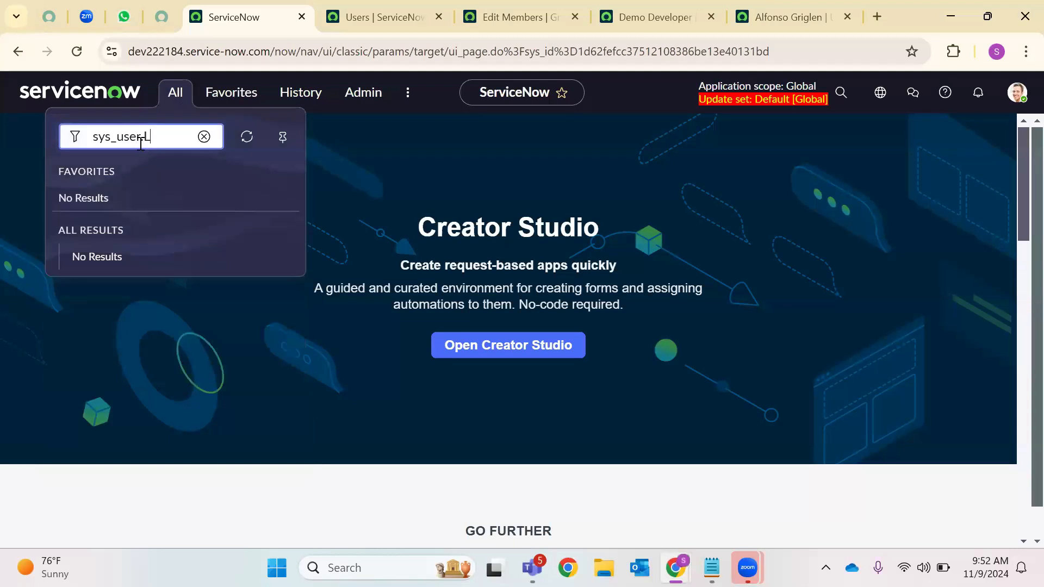
key(BackSpace)
key(BackSpace)
text(_group.LIST)
key(Return)
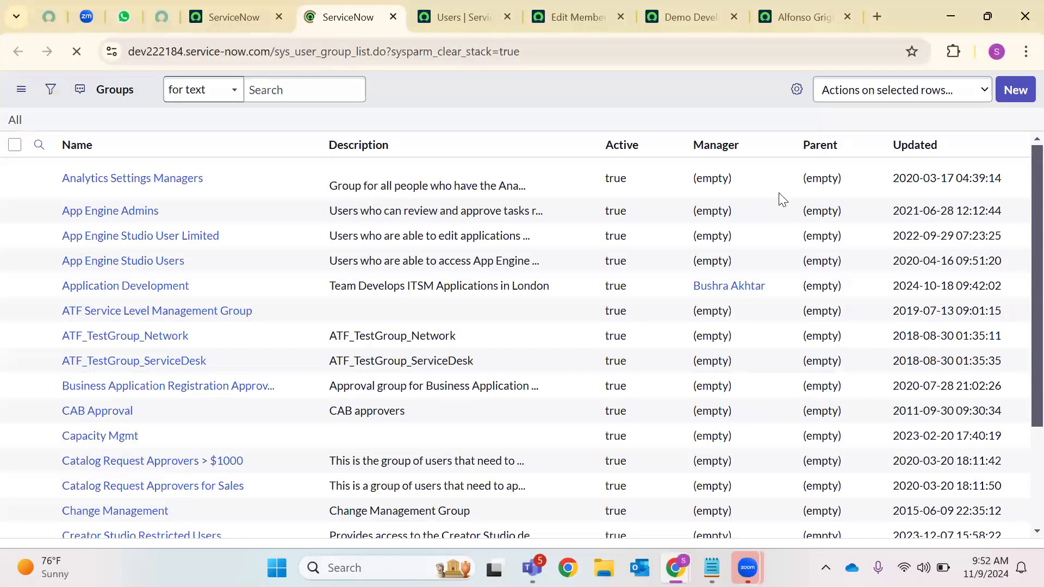
click(1014, 148)
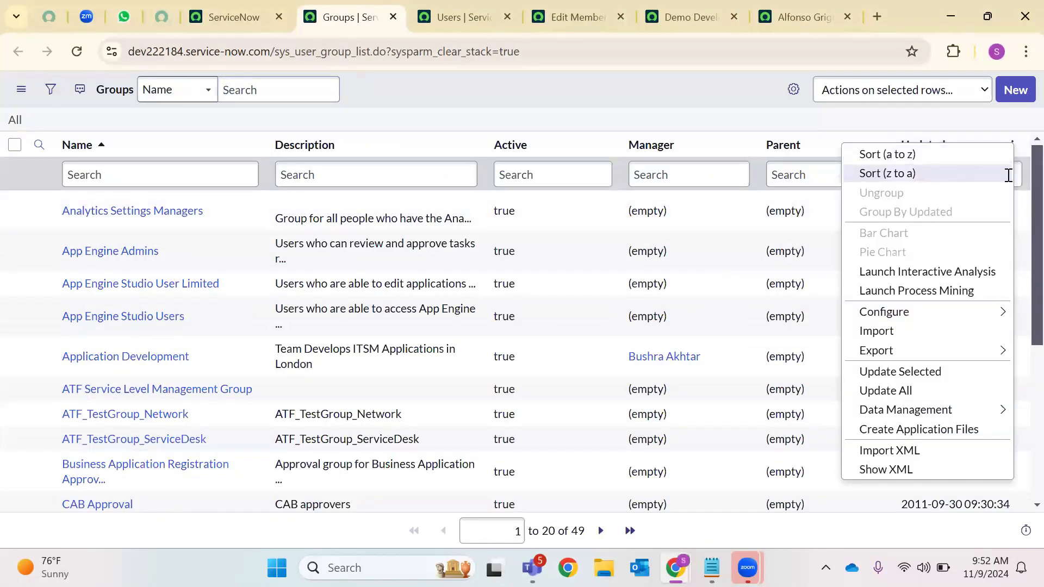
click(1007, 174)
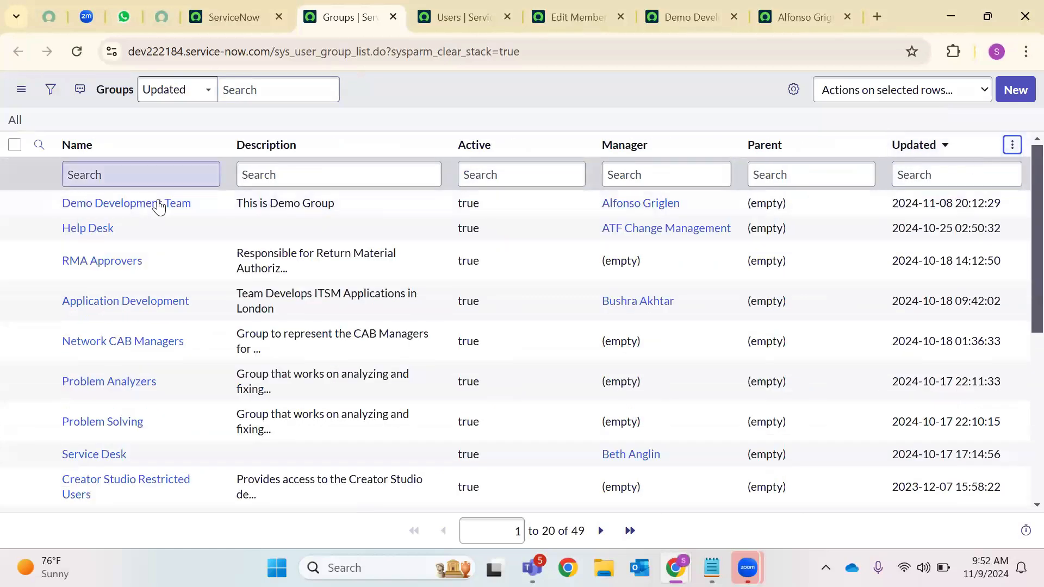
click(1011, 90)
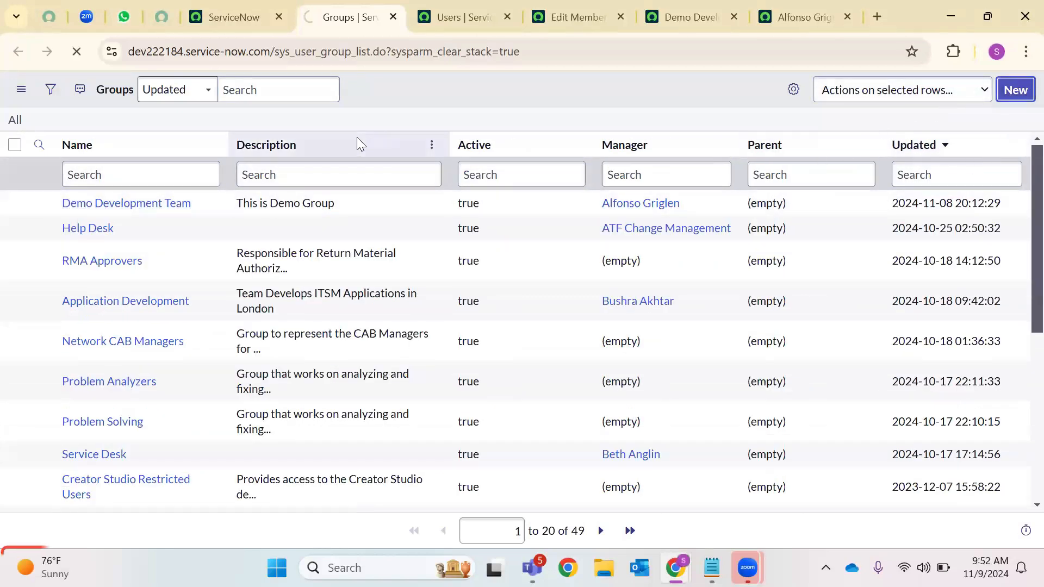
text(Demo Test1)
Give Demo Test1 the description 'test group', save it, and open its Roles editor
click(206, 213)
text(t)
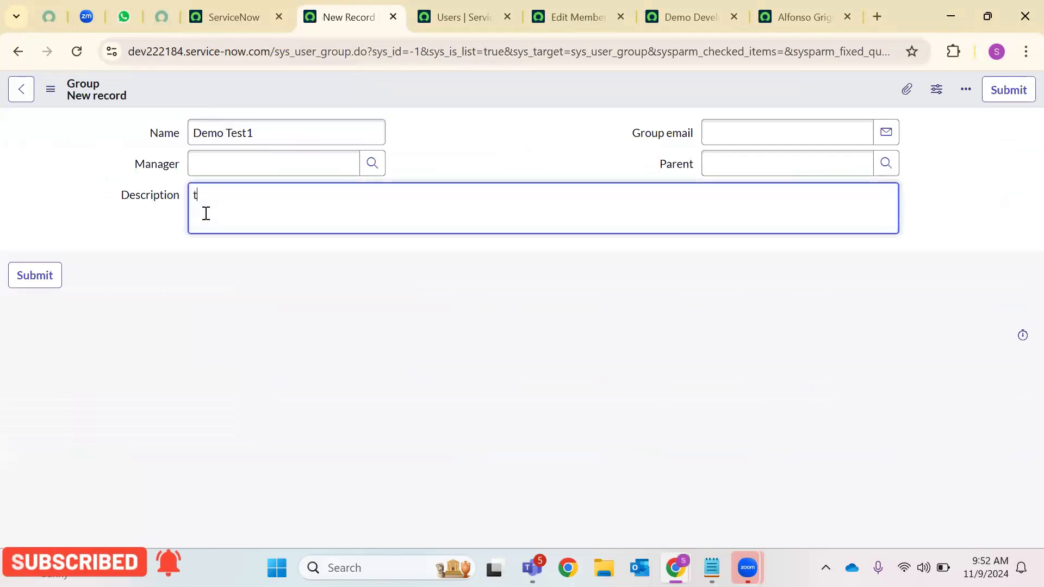
text(est group)
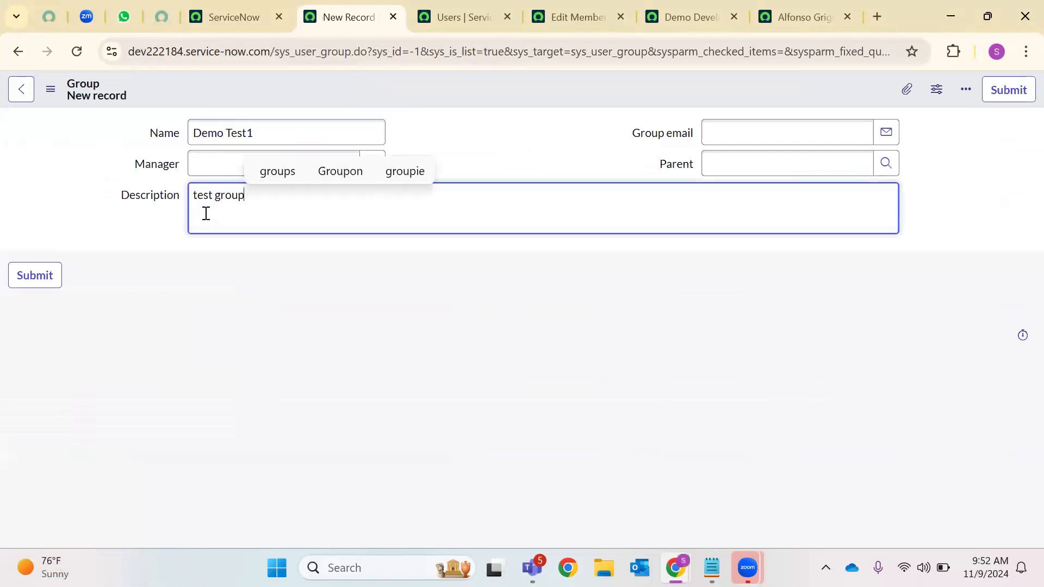
right_click(506, 103)
click(529, 109)
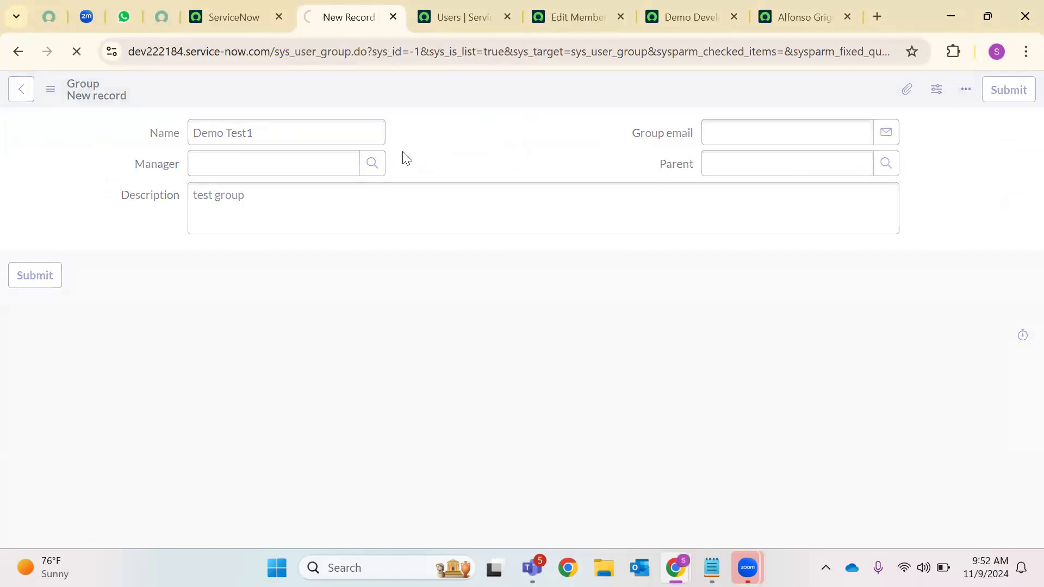
click(28, 330)
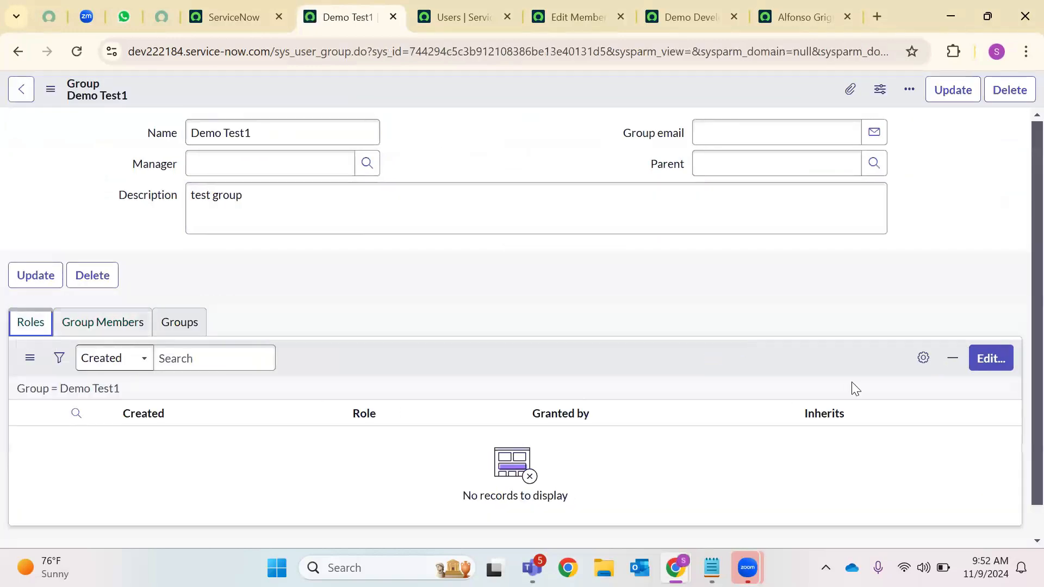
click(991, 367)
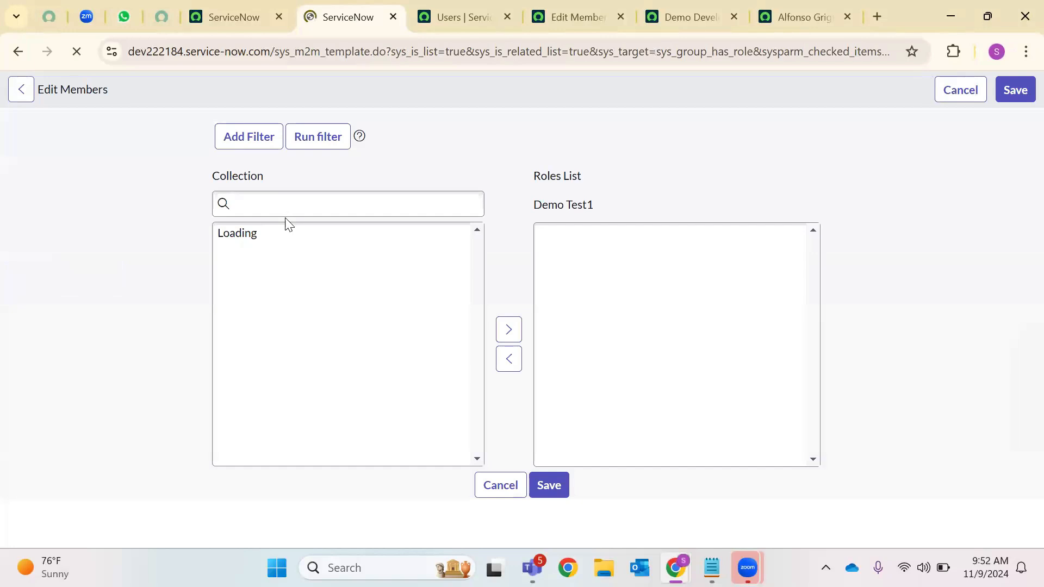
Filter roles for 'Demo' and move Demo Developer into Demo Test1's Roles List
click(261, 280)
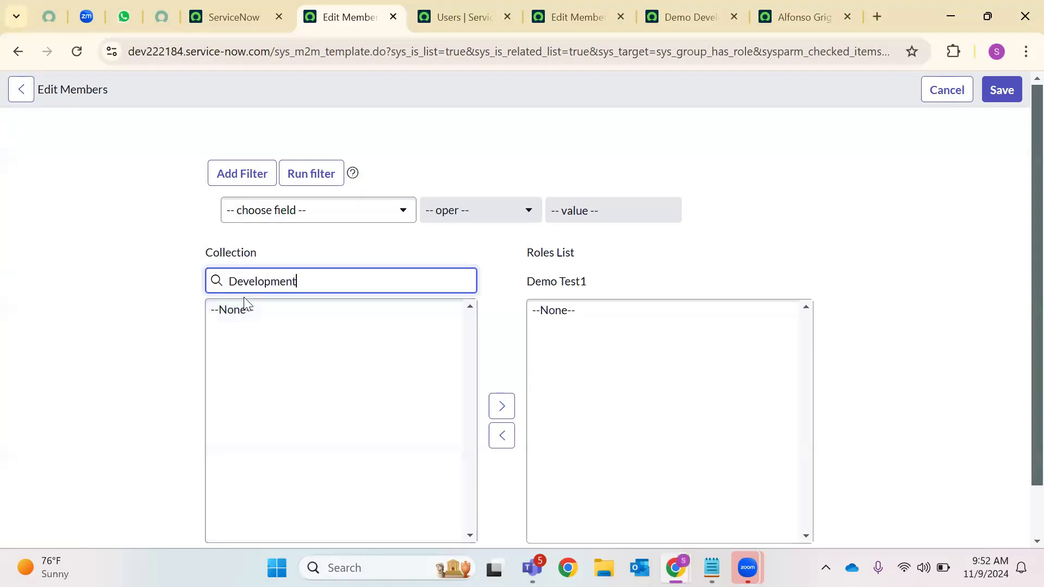
click(244, 296)
click(231, 282)
text(Demo)
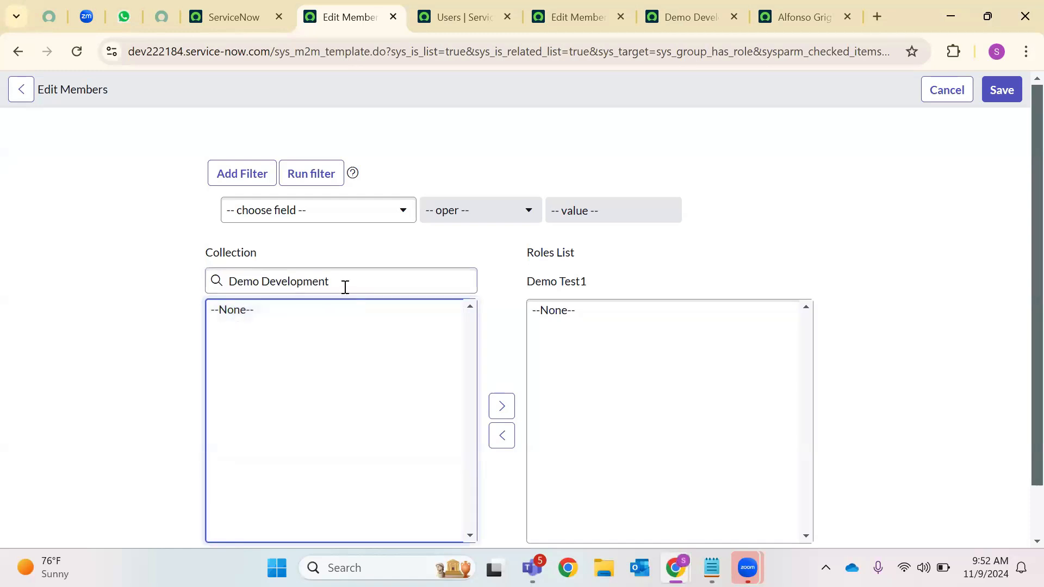
double_click(346, 287)
key(BackSpace)
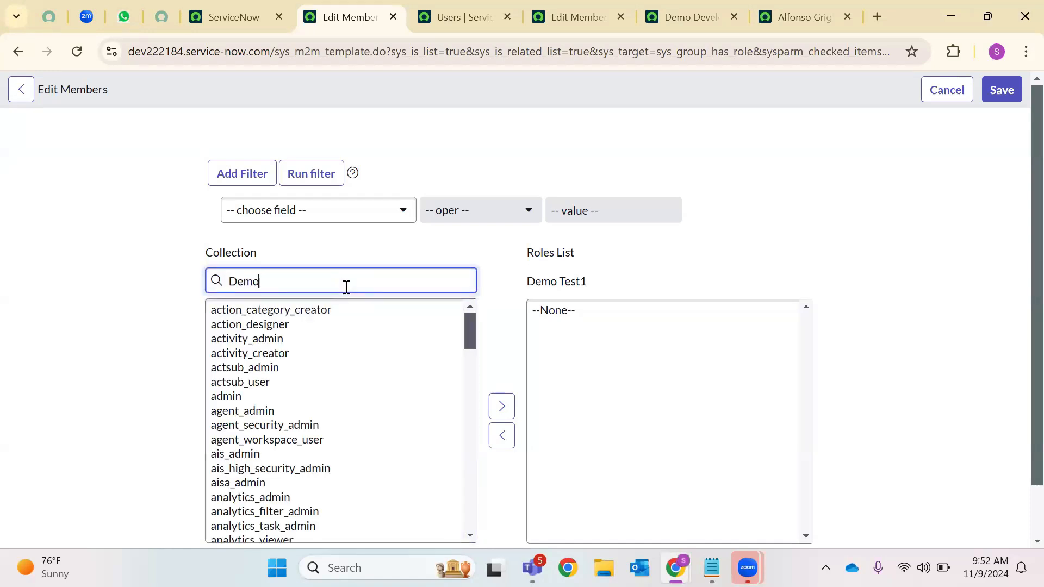
click(260, 311)
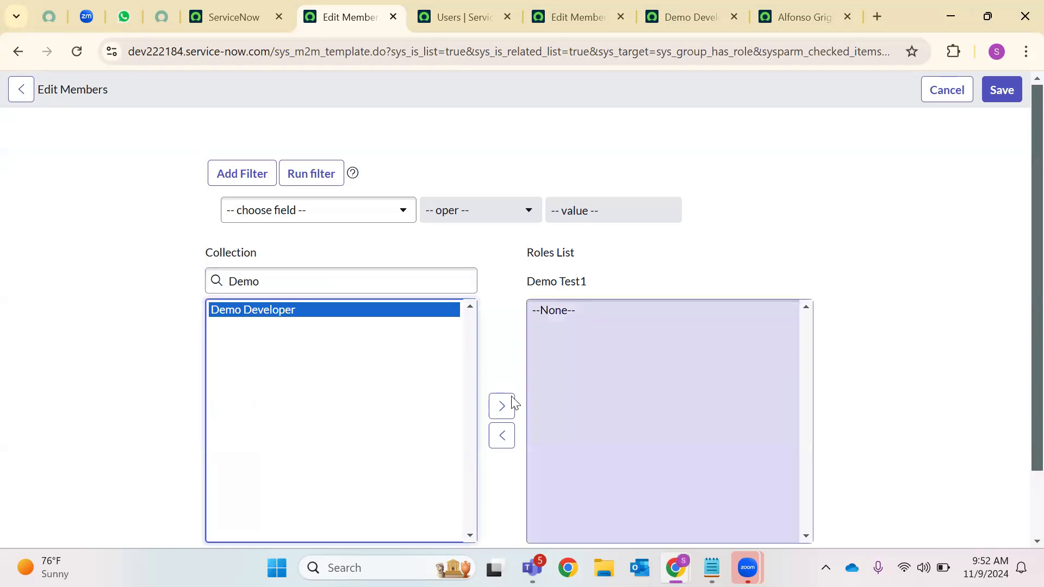
click(501, 408)
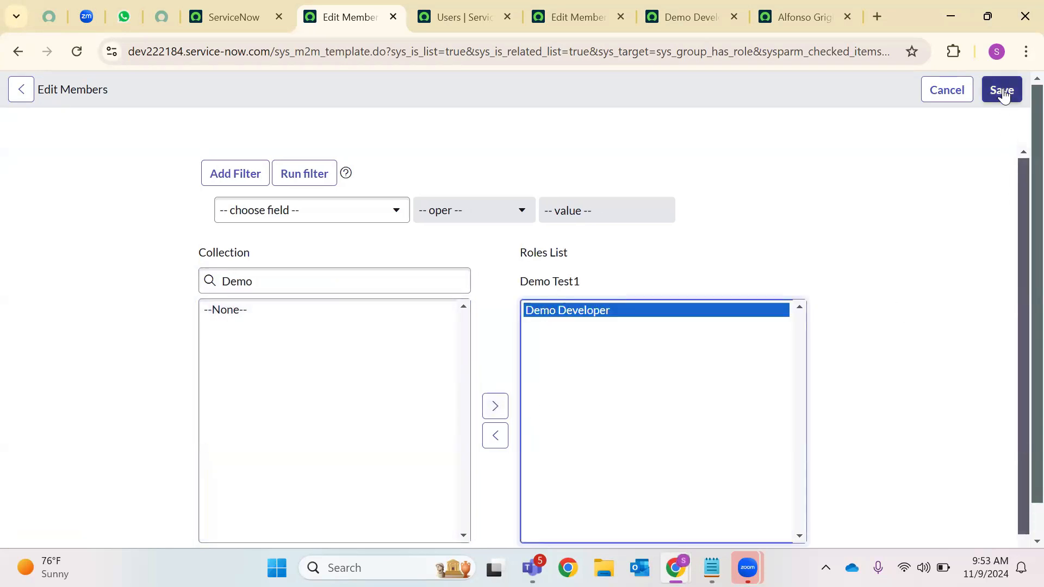
click(1002, 91)
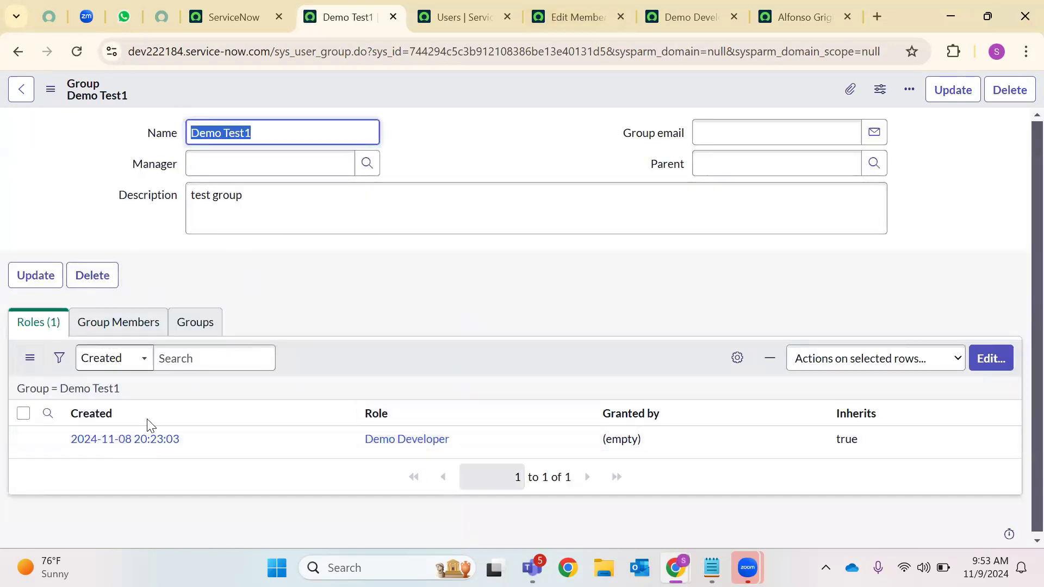
Check Demo Test1's member list and reload the other membership-editing page
click(144, 332)
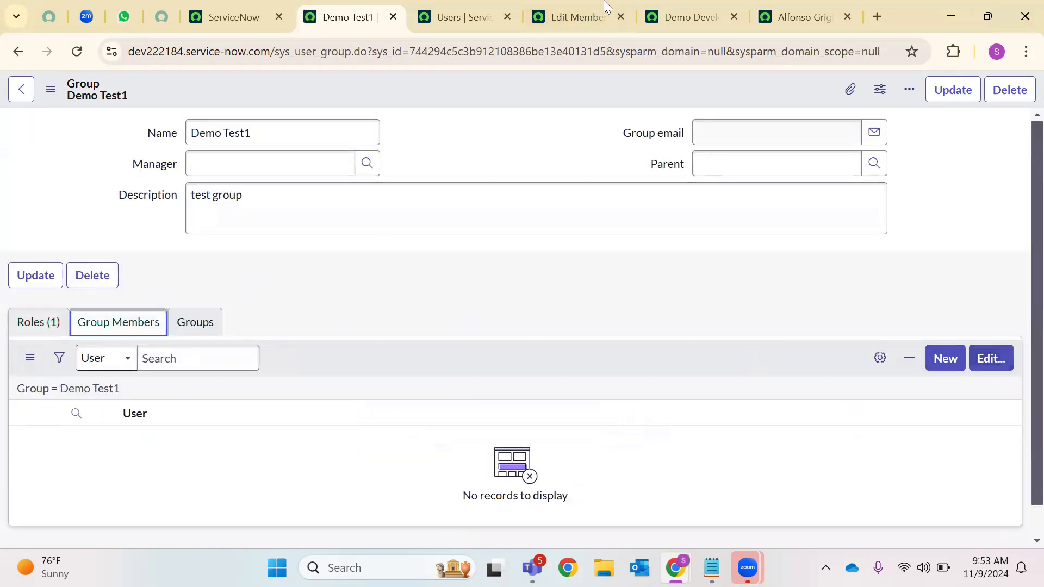
click(576, 16)
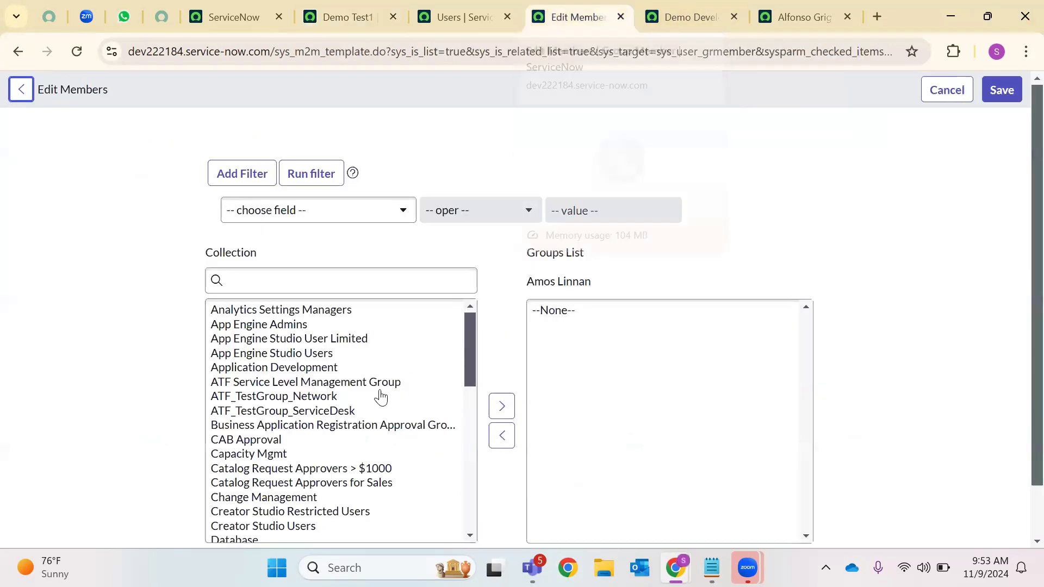
click(273, 279)
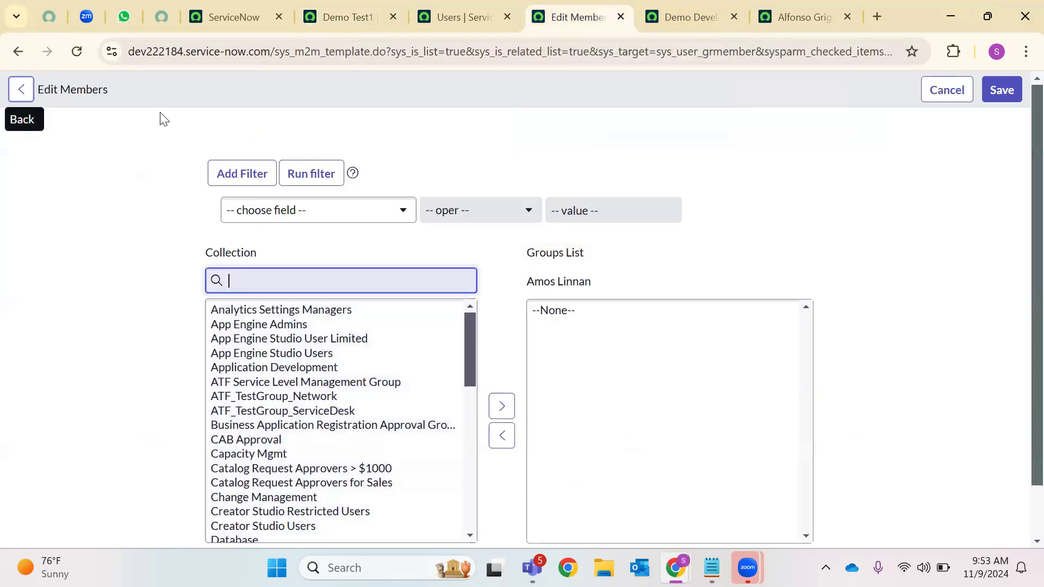
click(74, 55)
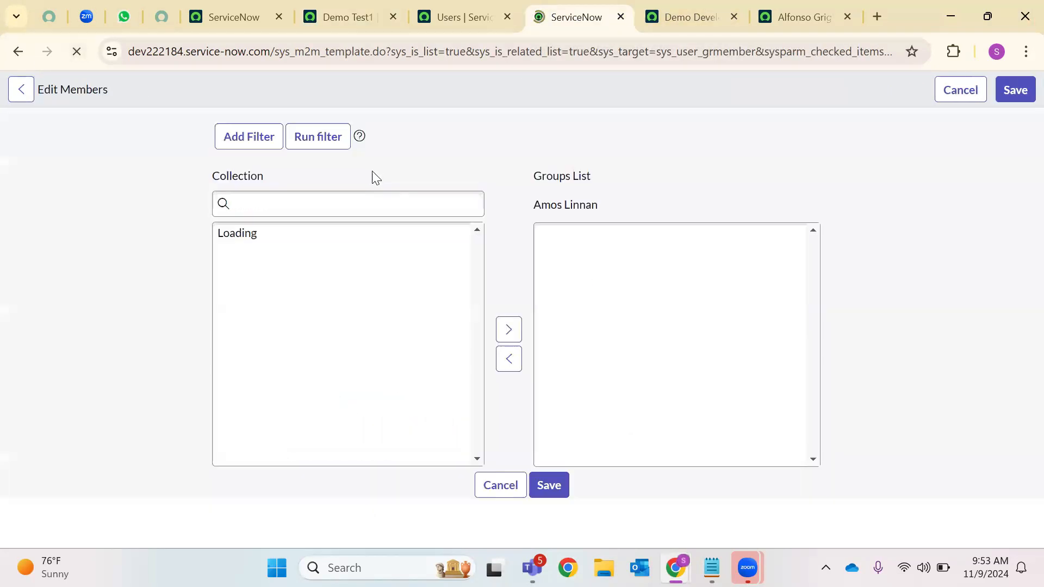
From the Users list, add the IT demo user to the Demo Test1 group and save
click(462, 17)
click(91, 391)
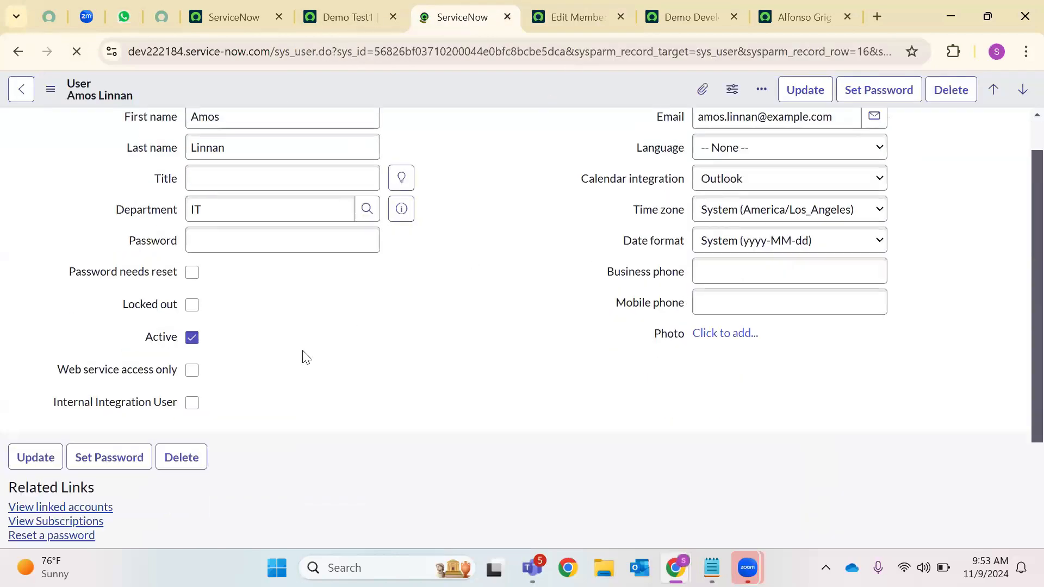
scroll(216, 365, down, 5)
scroll(956, 381, down, 4)
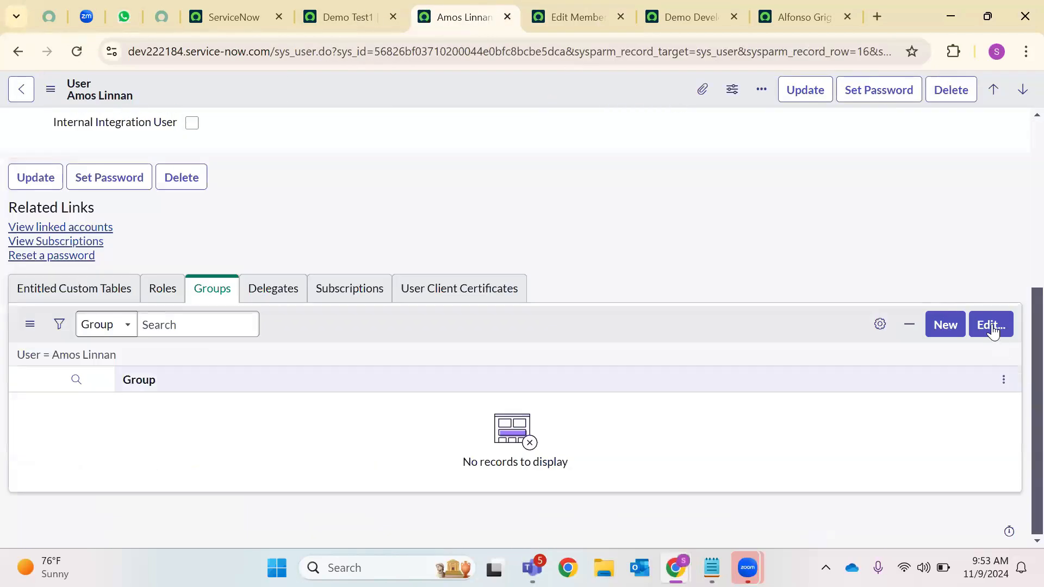
click(990, 325)
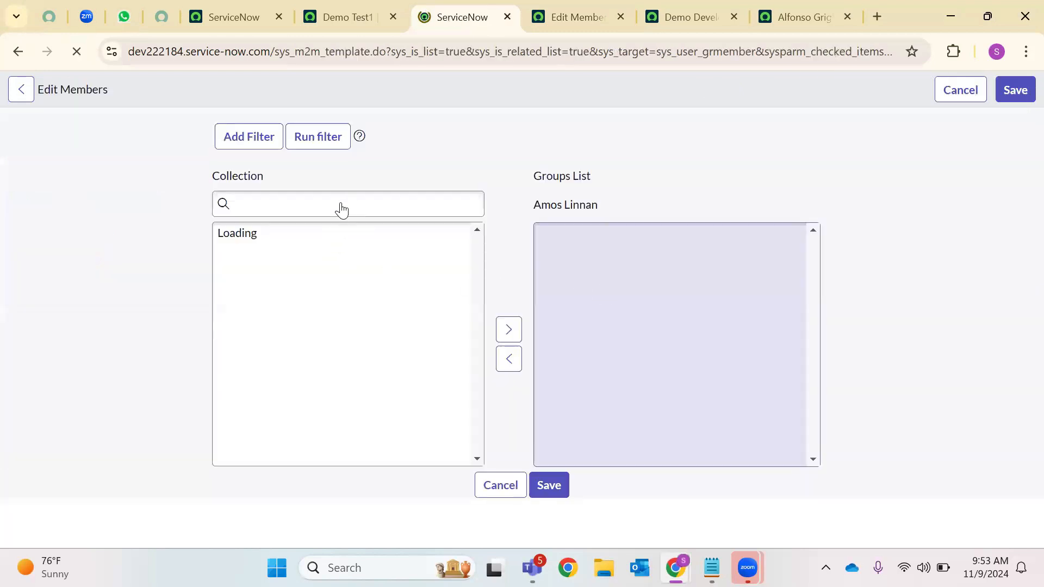
click(289, 281)
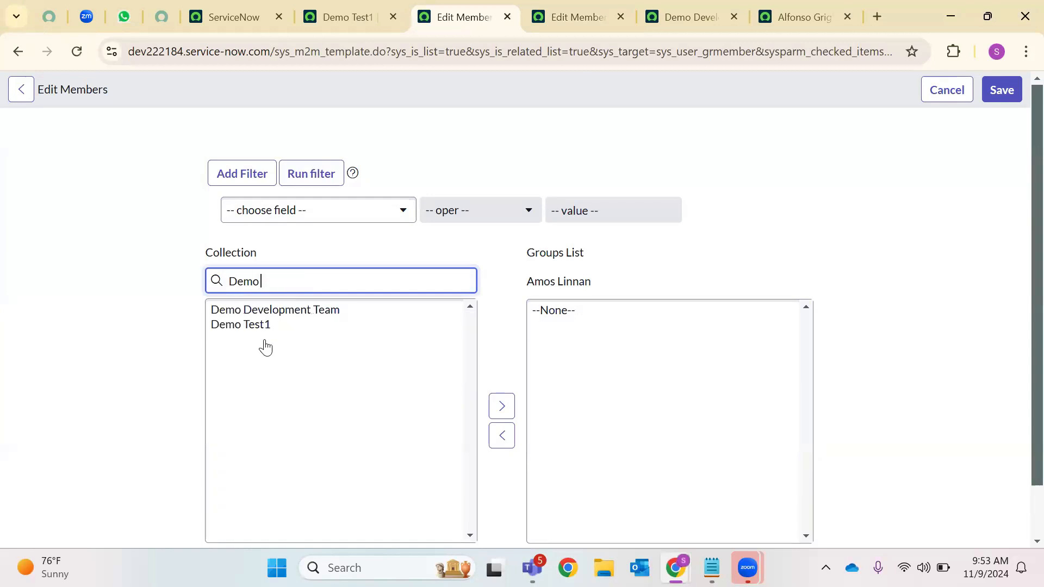
click(261, 325)
click(501, 406)
click(1018, 87)
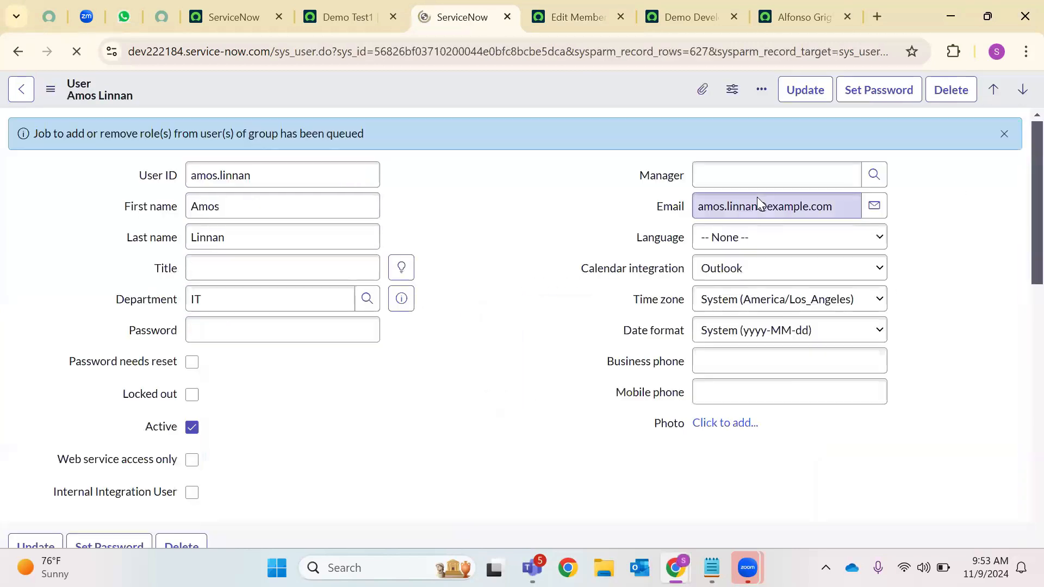
Review the user's 31 inherited roles, then bring the incognito developer window forward
click(171, 389)
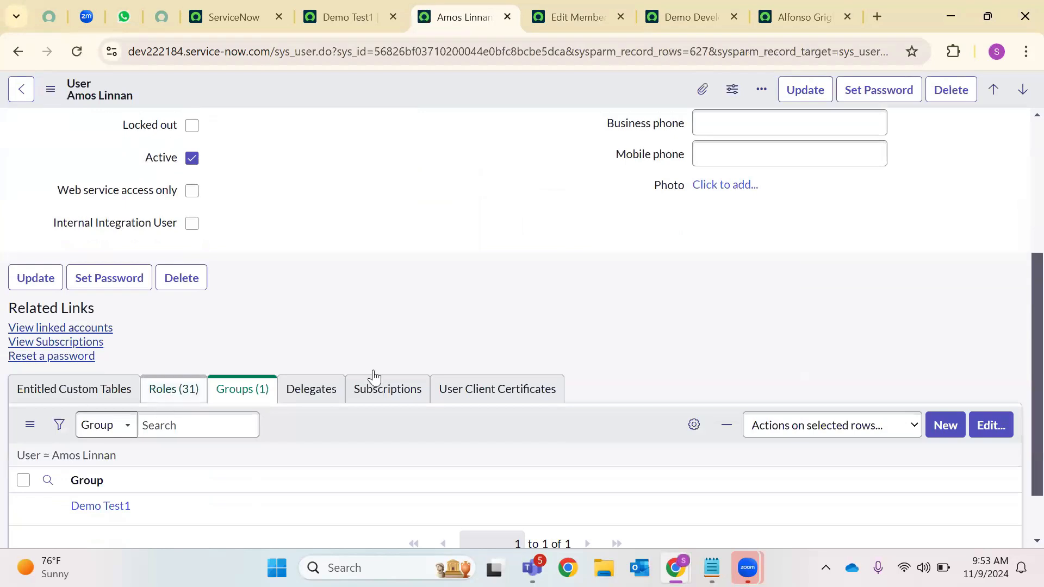
scroll(331, 352, down, 10)
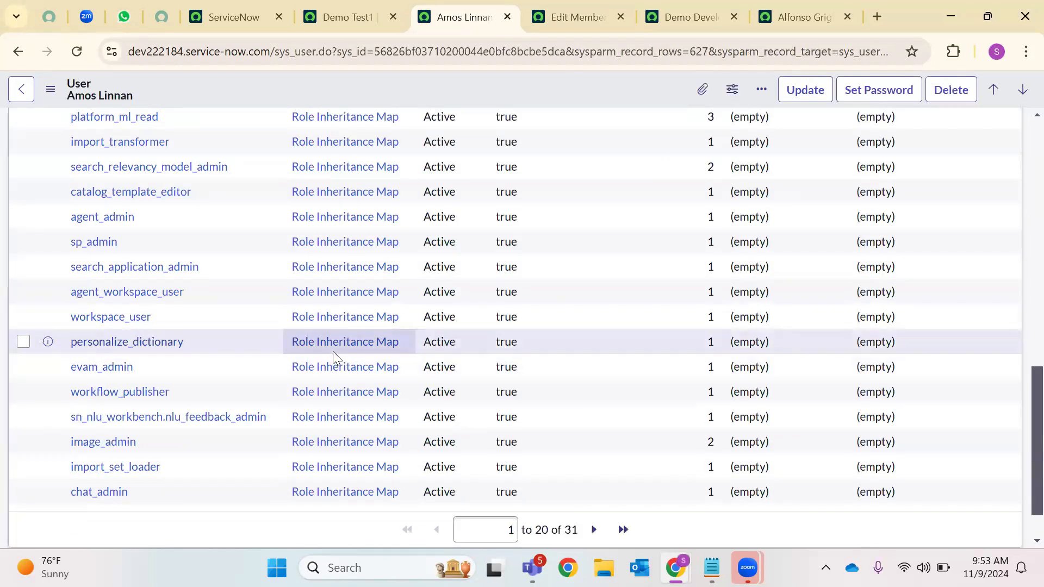
scroll(332, 351, up, 5)
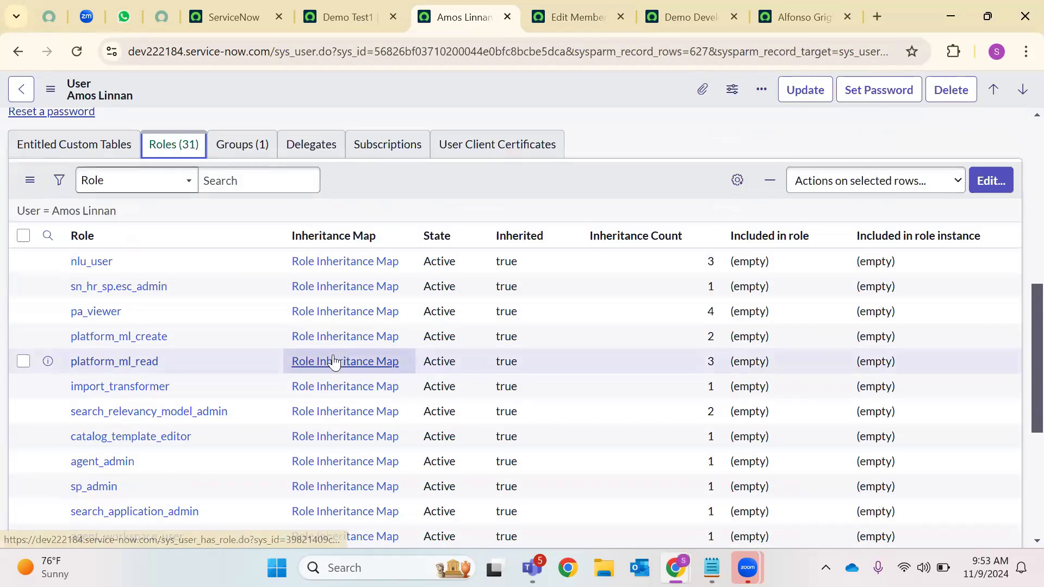
scroll(332, 367, down, 5)
scroll(271, 389, up, 5)
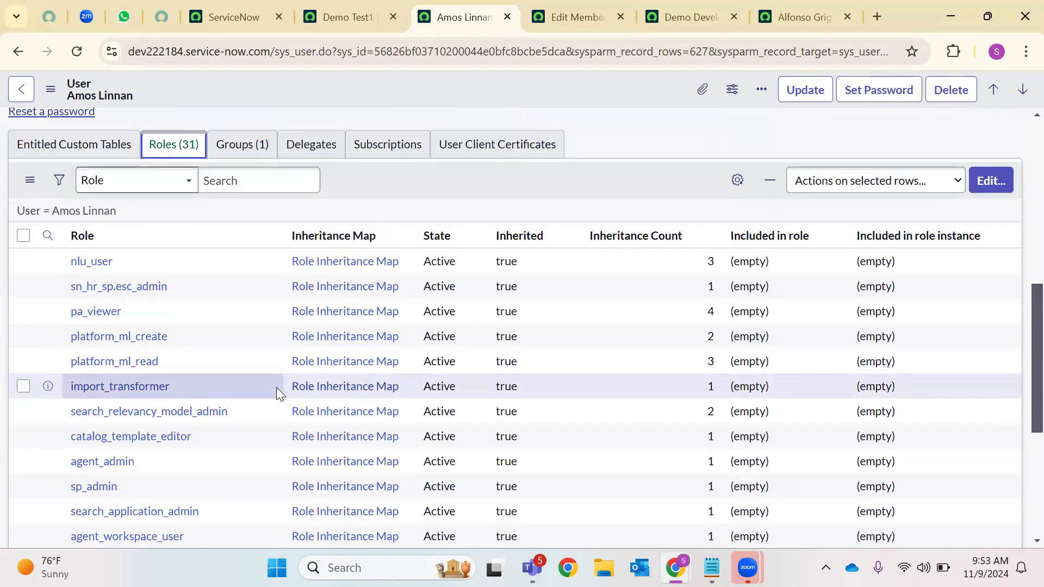
scroll(276, 387, down, 5)
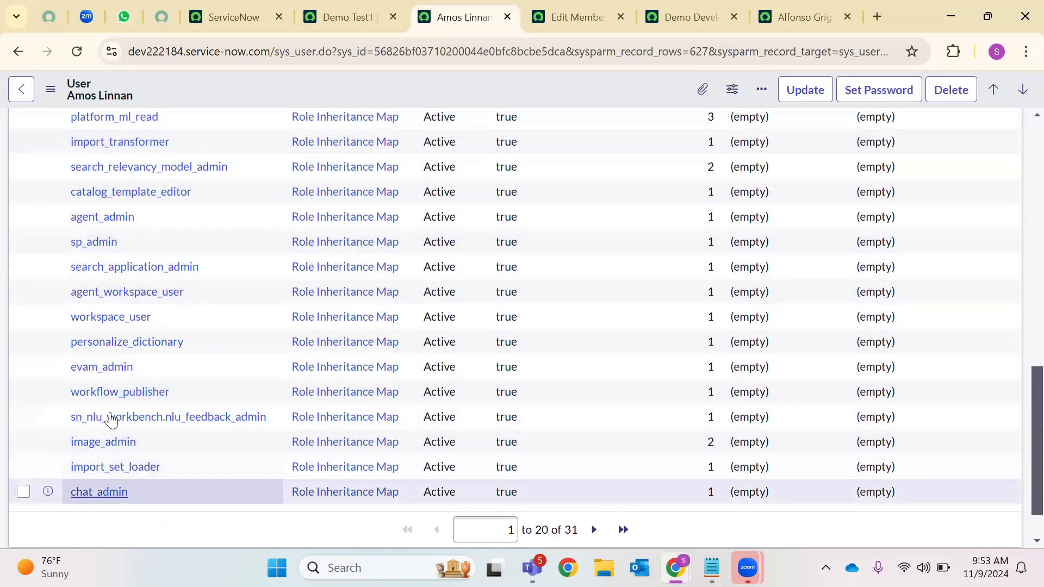
scroll(105, 274, up, 3)
scroll(105, 302, down, 4)
scroll(104, 348, up, 6)
scroll(112, 333, down, 6)
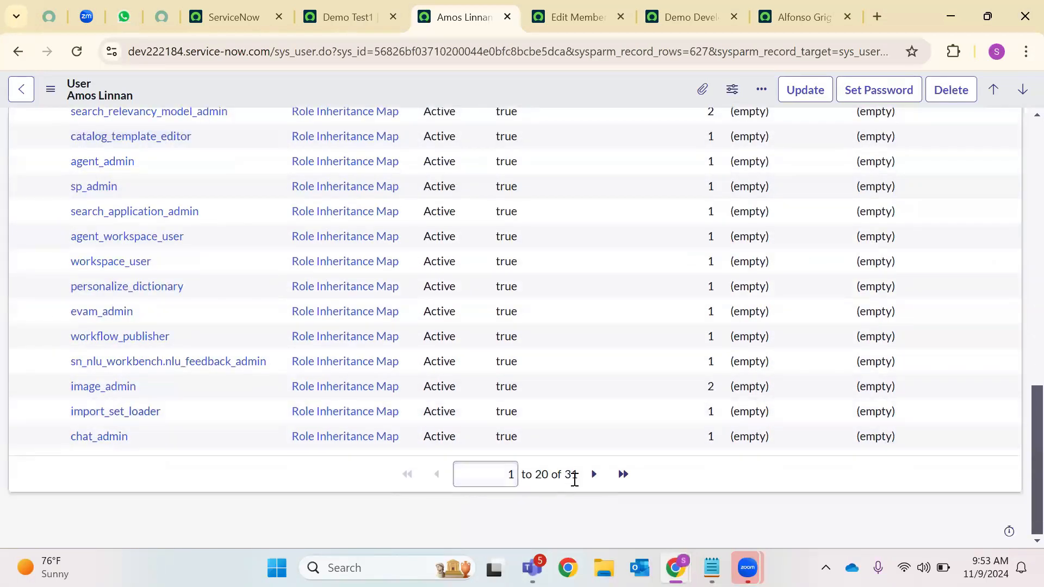
scroll(162, 348, up, 9)
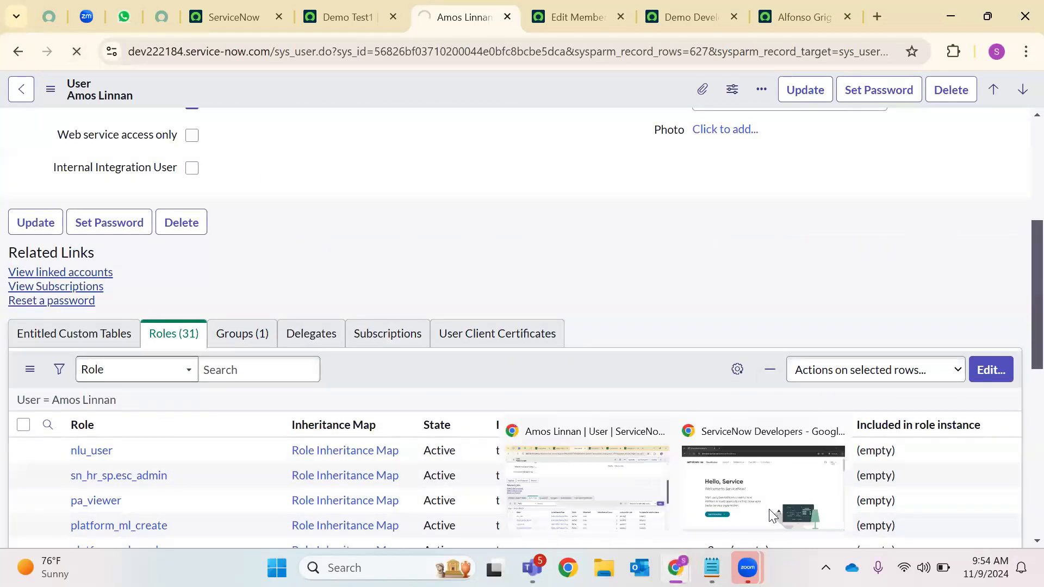
click(761, 484)
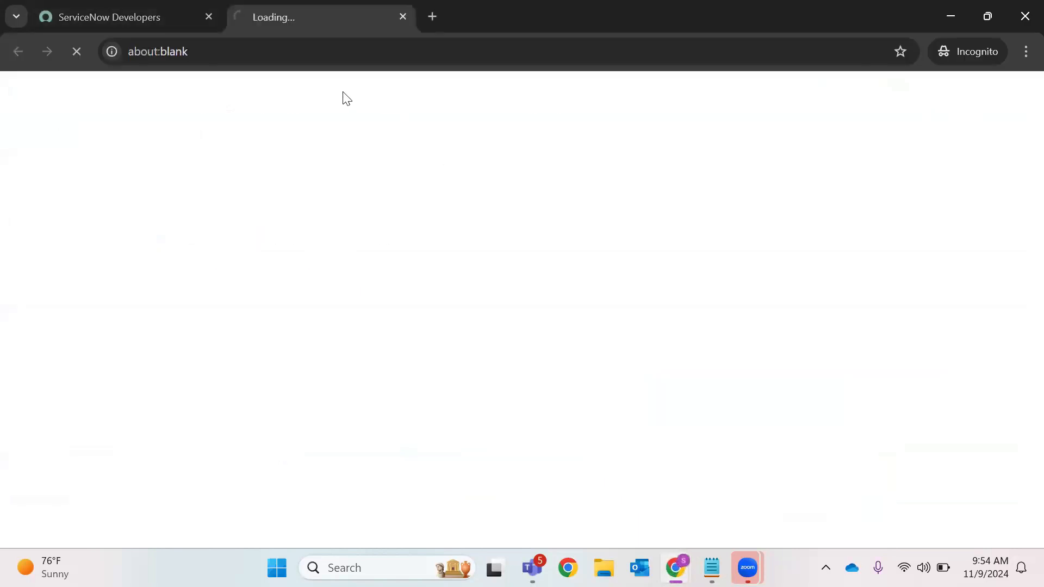
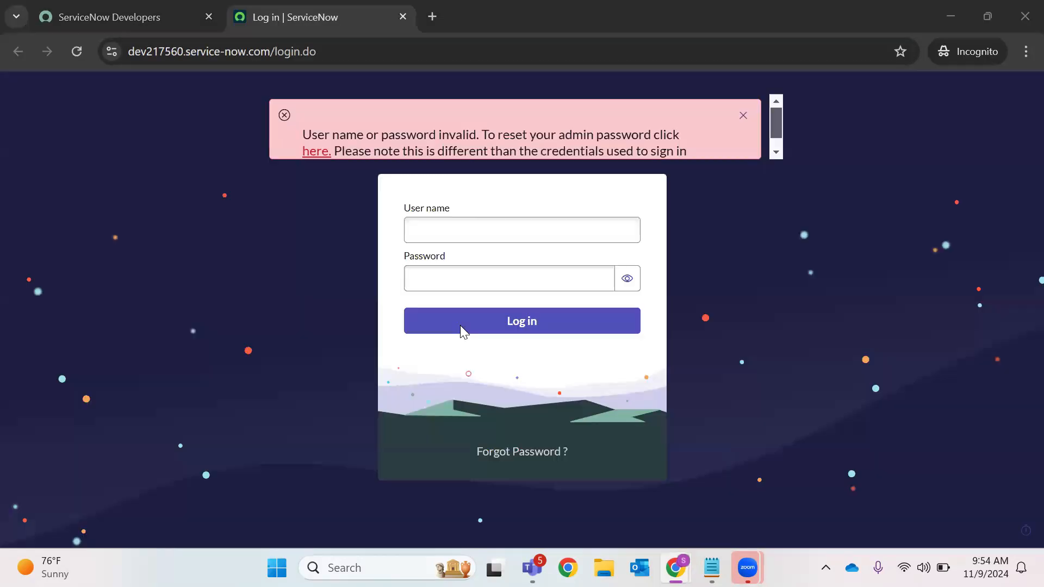
Sign in to the developer instance as admin, revealing the password to verify it first
click(475, 221)
text(admin)
click(462, 288)
text(a)
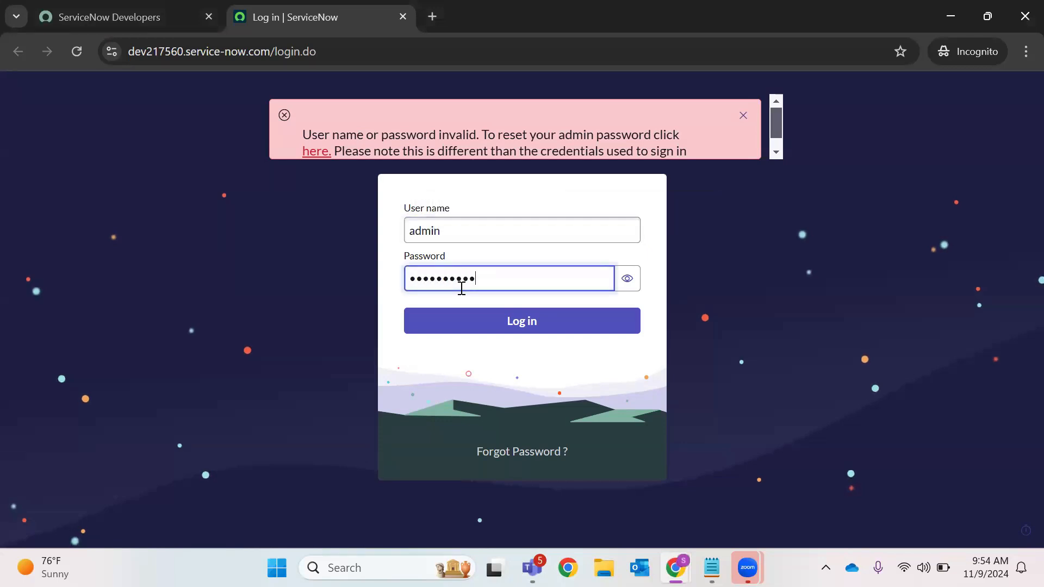
click(629, 283)
click(603, 320)
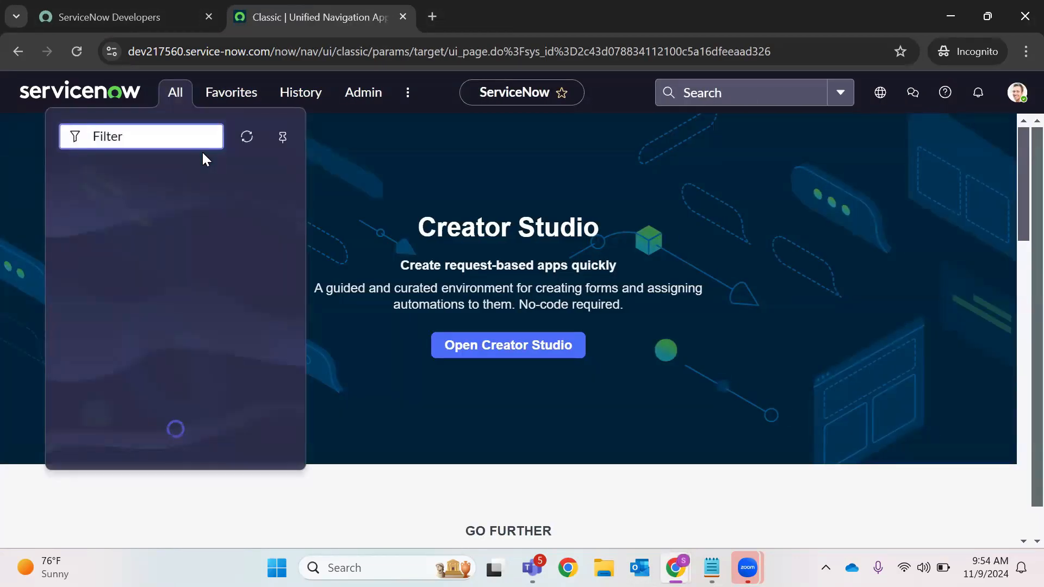
Open sys_user_group.LIST, filter it to Roles is ITIL (8 groups), and open the Network group
text(sys_us)
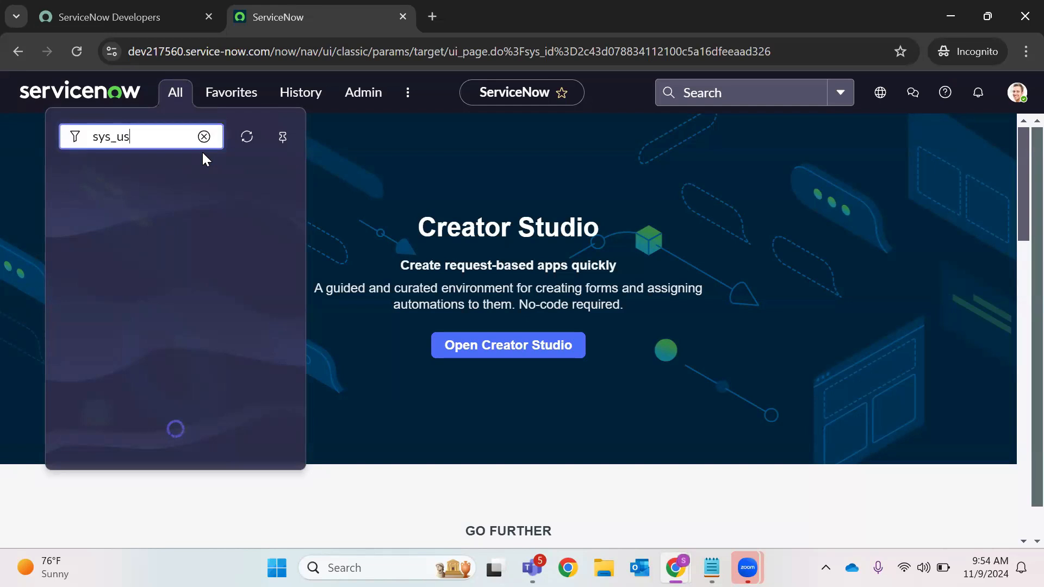
text(er_group.LIST)
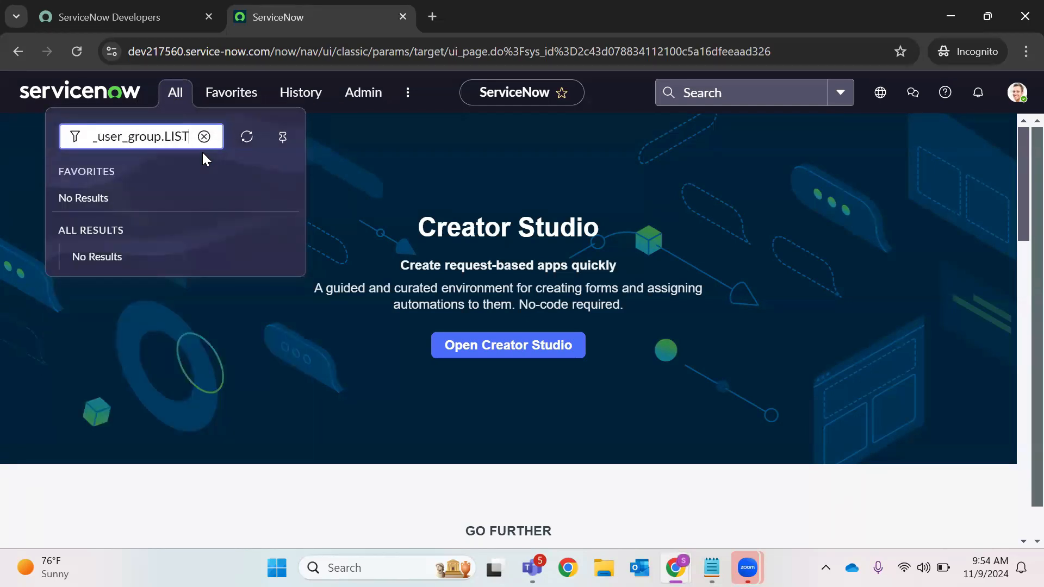
key(Return)
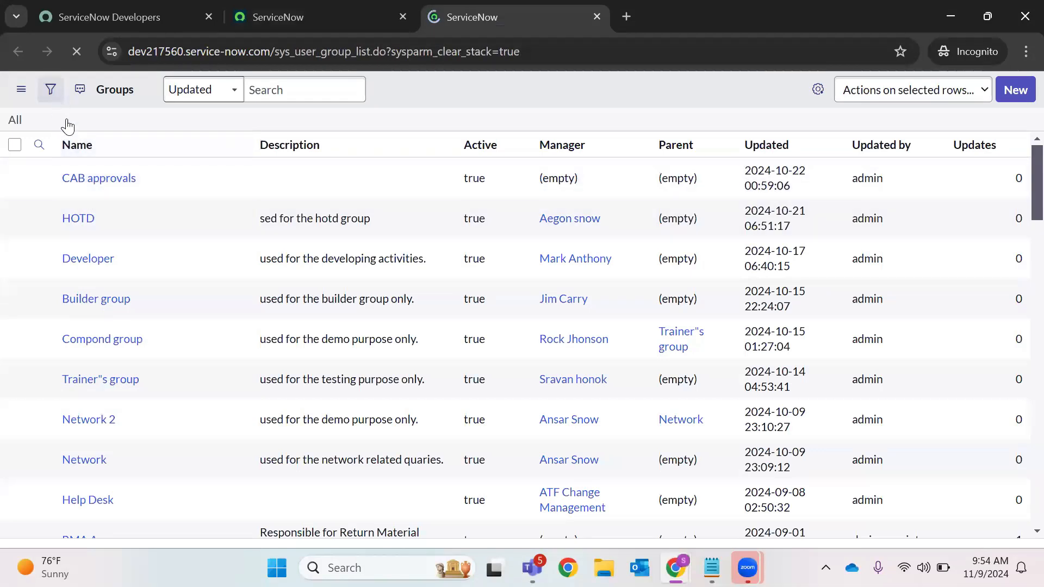
click(49, 93)
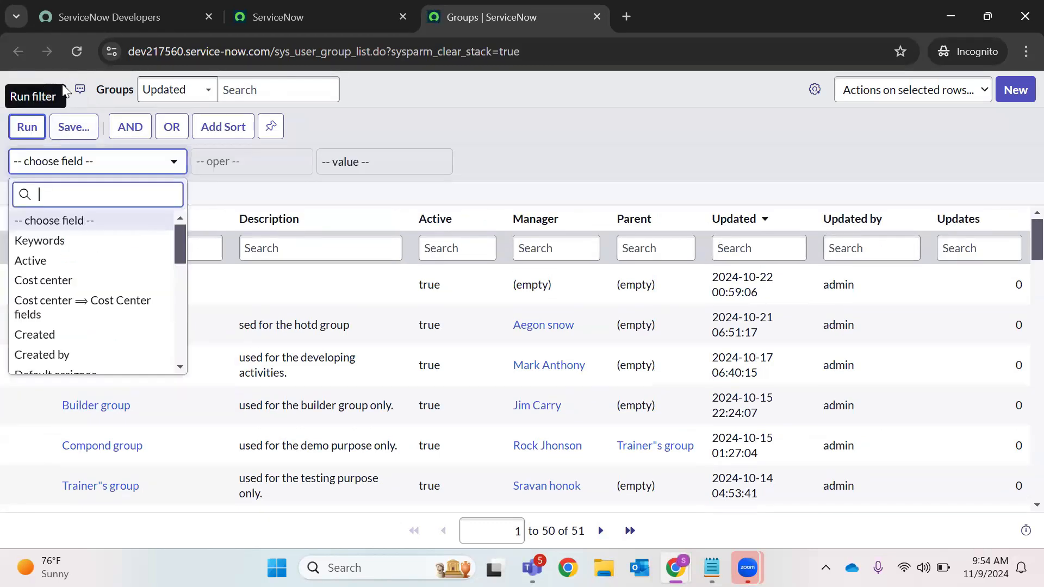
click(36, 162)
text(rol)
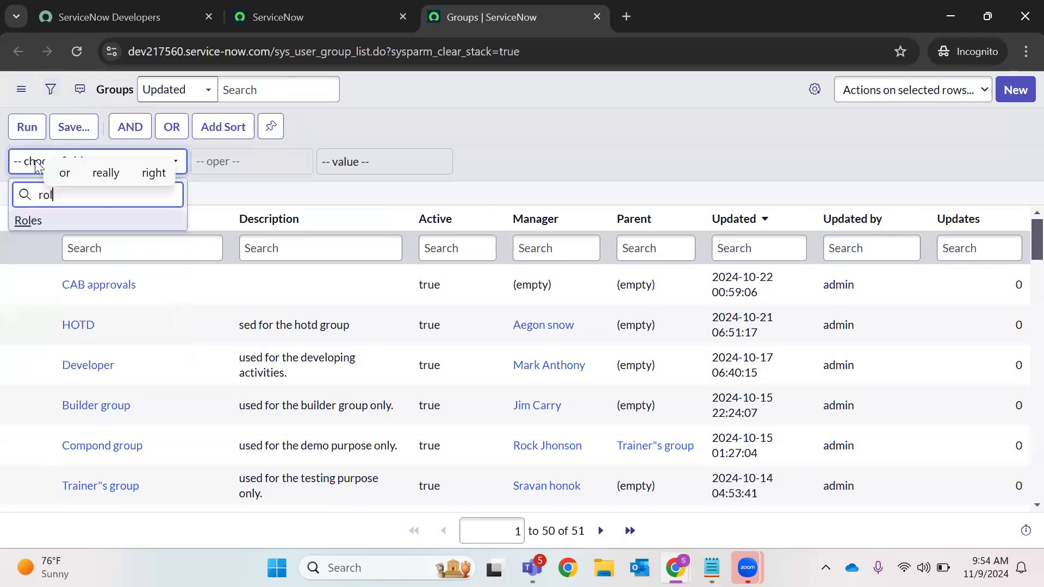
key(Return)
click(386, 156)
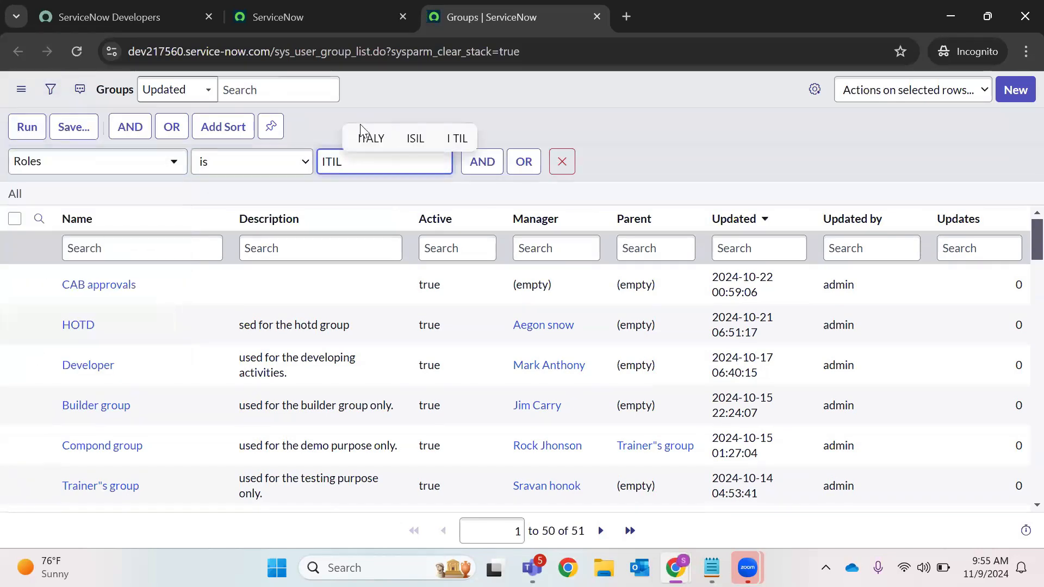
click(27, 127)
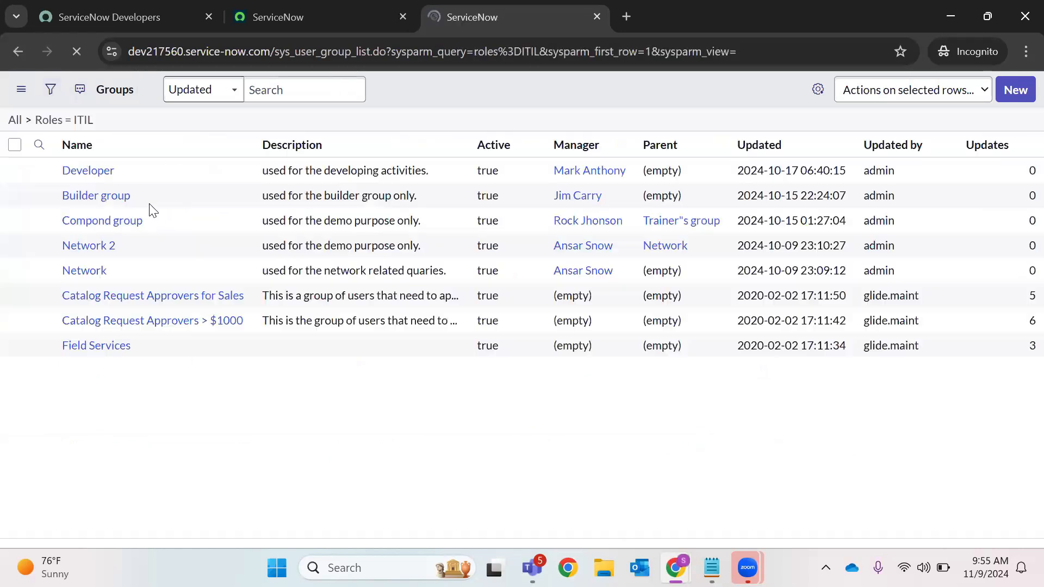
click(100, 375)
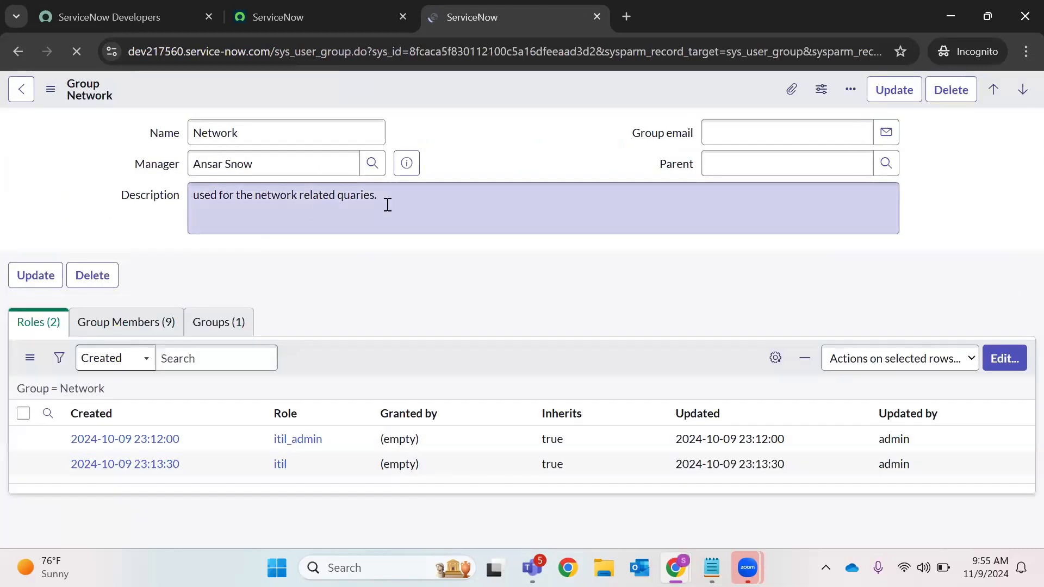
Open the Network group's first member and show the inheritance map for their itil role
click(122, 326)
scroll(384, 350, down, 2)
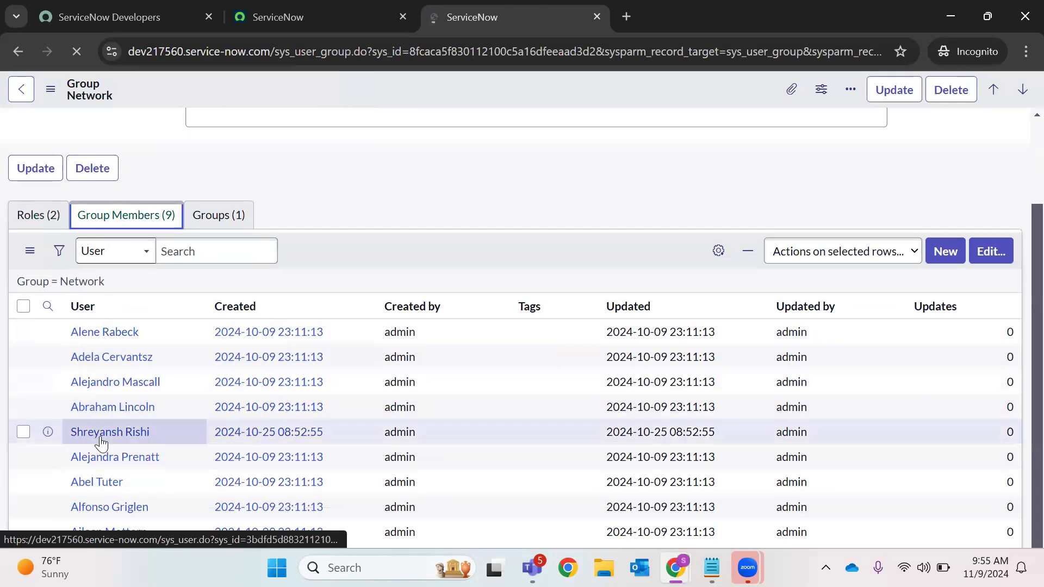
click(118, 333)
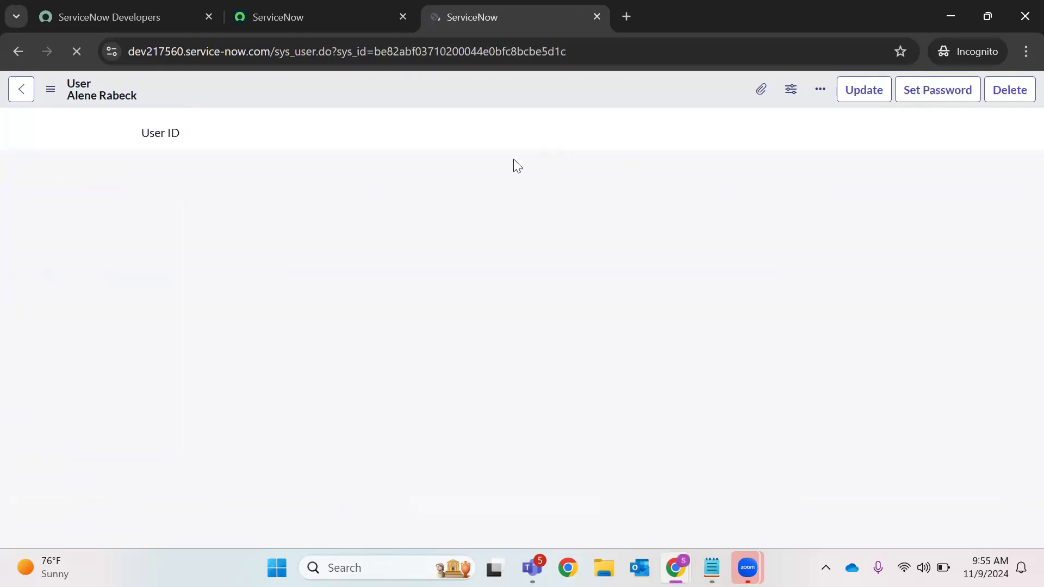
scroll(473, 196, down, 5)
click(200, 359)
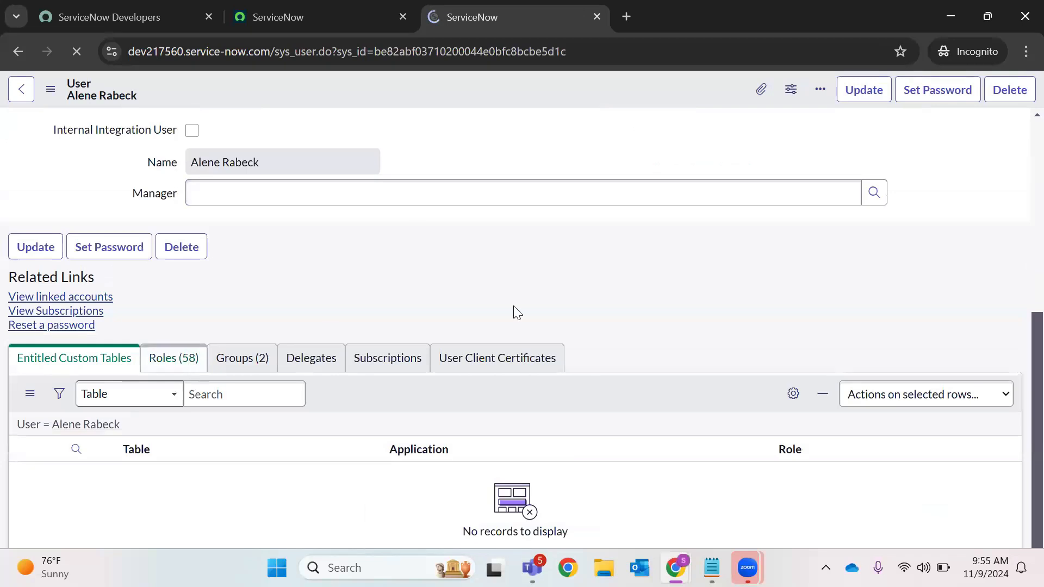
scroll(174, 275, down, 7)
scroll(163, 307, down, 5)
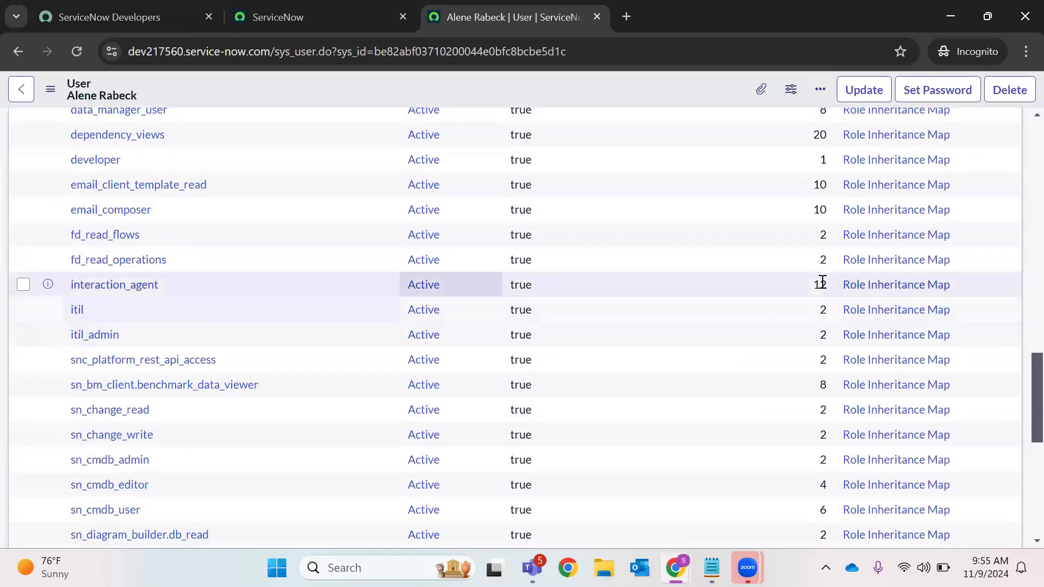
click(883, 311)
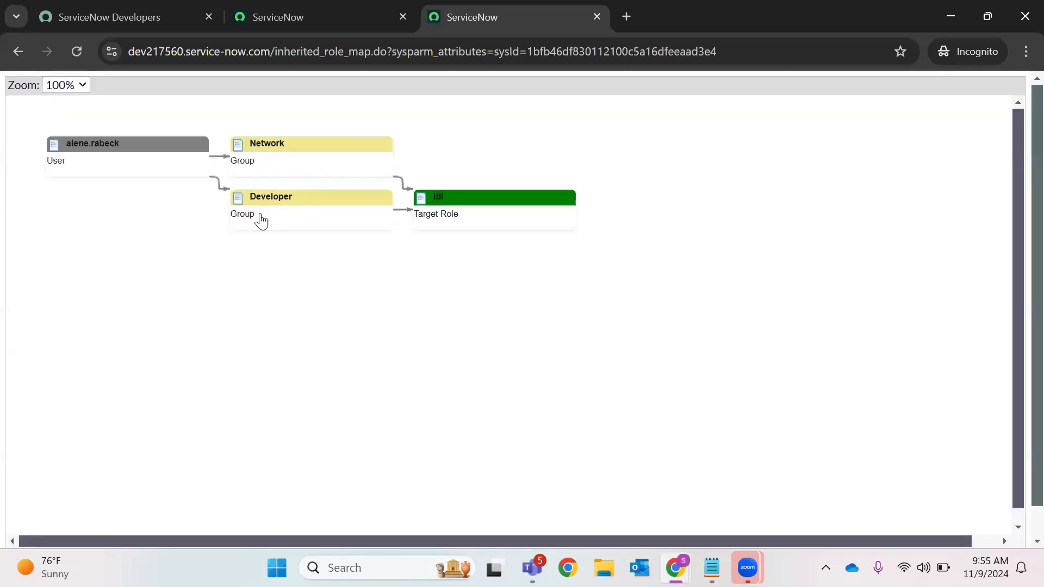
Select the user, Network, Developer and itil nodes in the map, then box-select all four
click(145, 144)
click(328, 143)
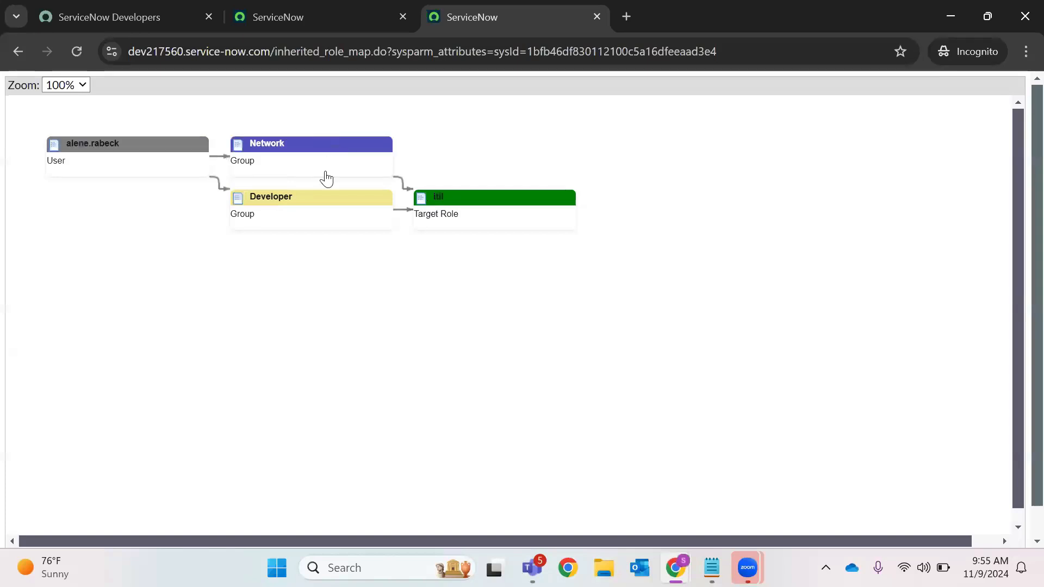
click(302, 201)
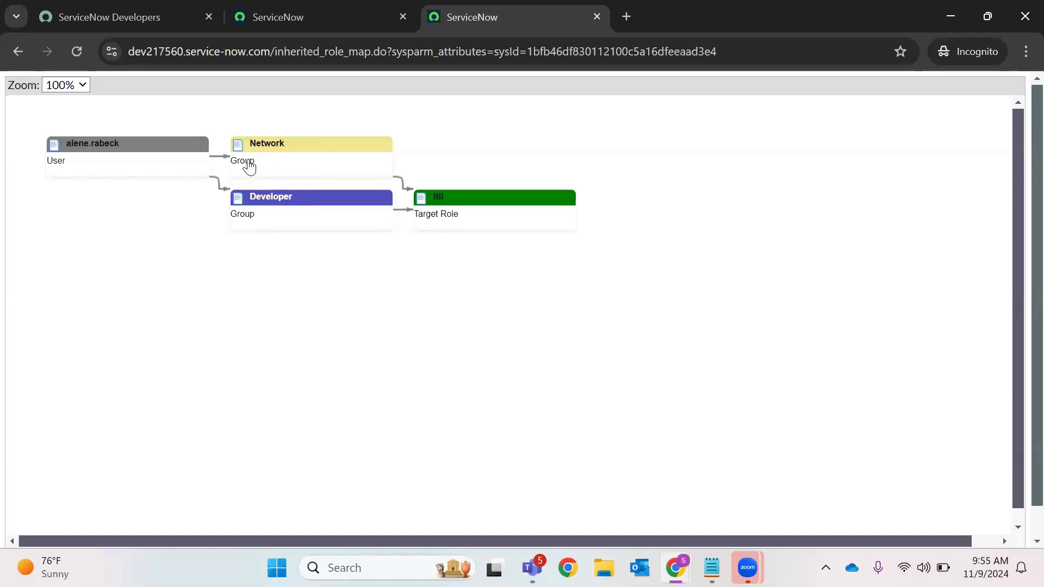
click(466, 195)
drag(257, 126, 533, 301)
drag(39, 127, 616, 218)
drag(15, 116, 630, 265)
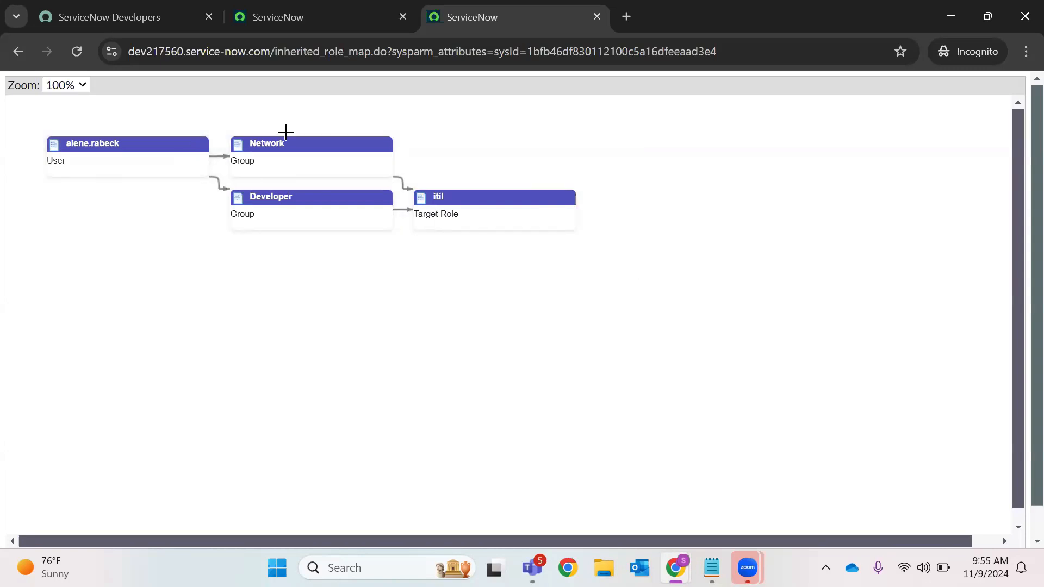
Trace the itil path from the user through Network and Developer again, then return to the user record
click(156, 145)
click(315, 144)
click(323, 196)
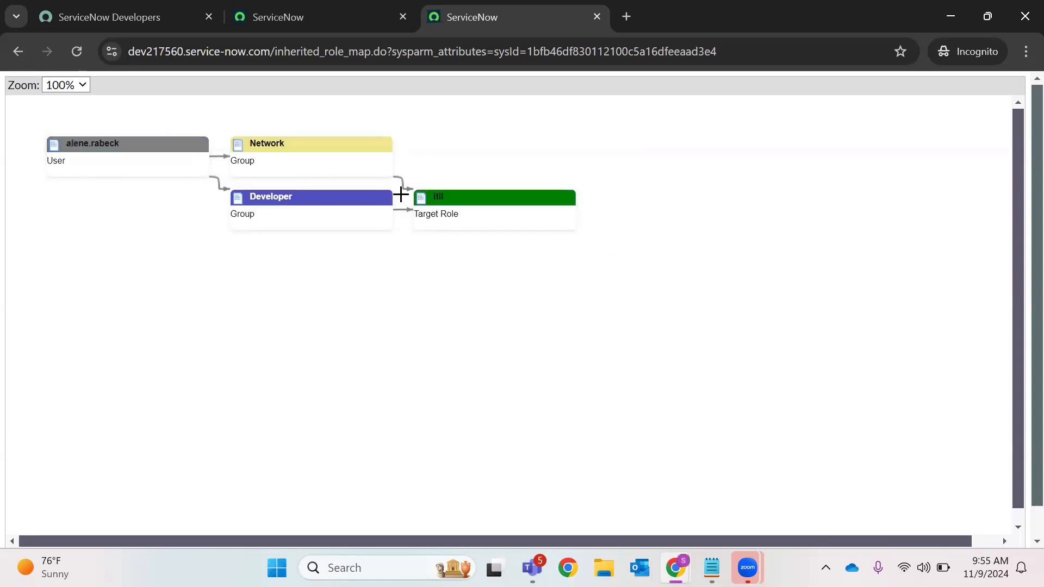
click(472, 197)
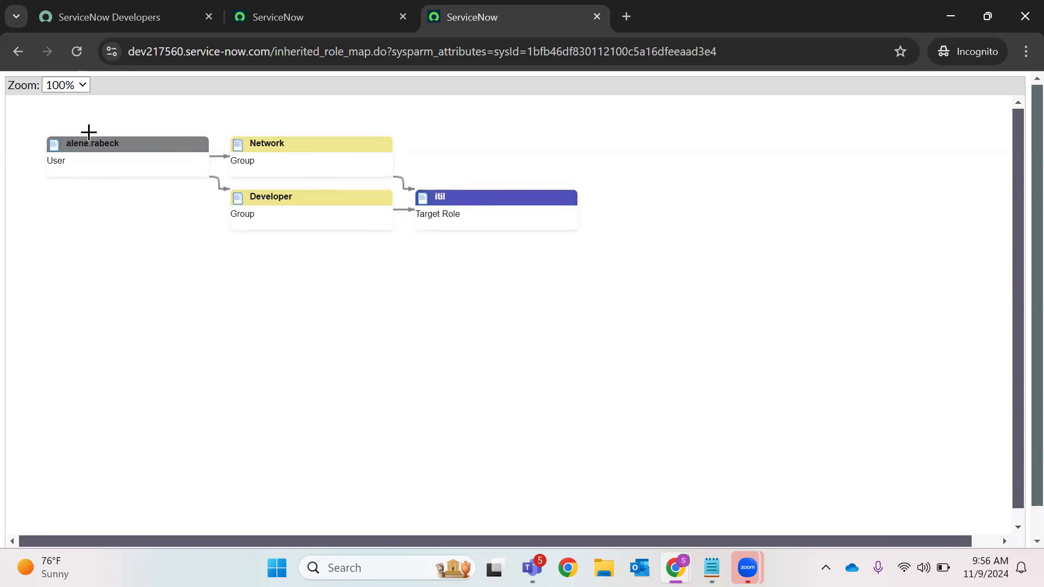
click(201, 142)
click(289, 139)
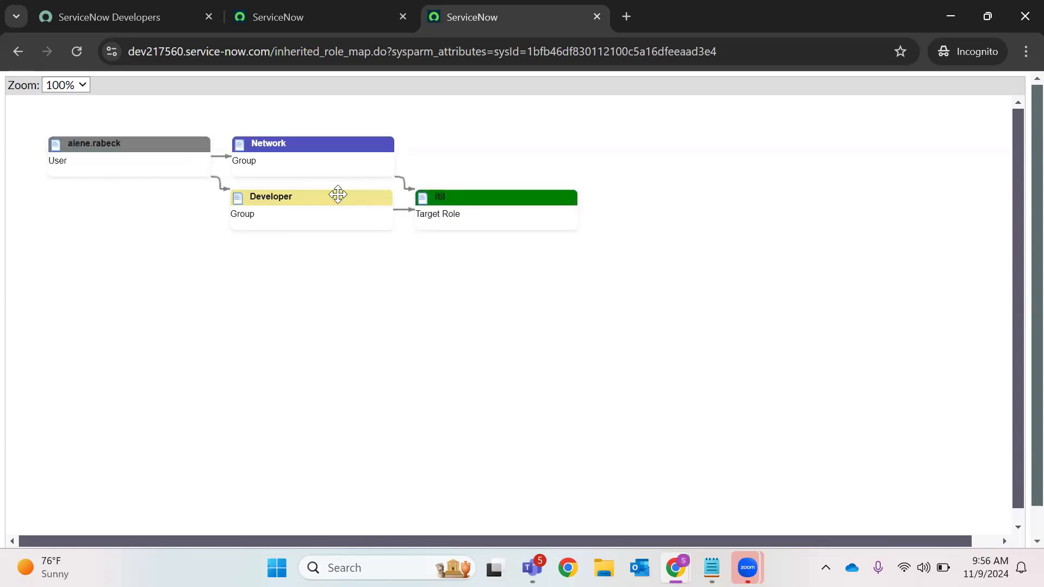
click(337, 194)
click(455, 194)
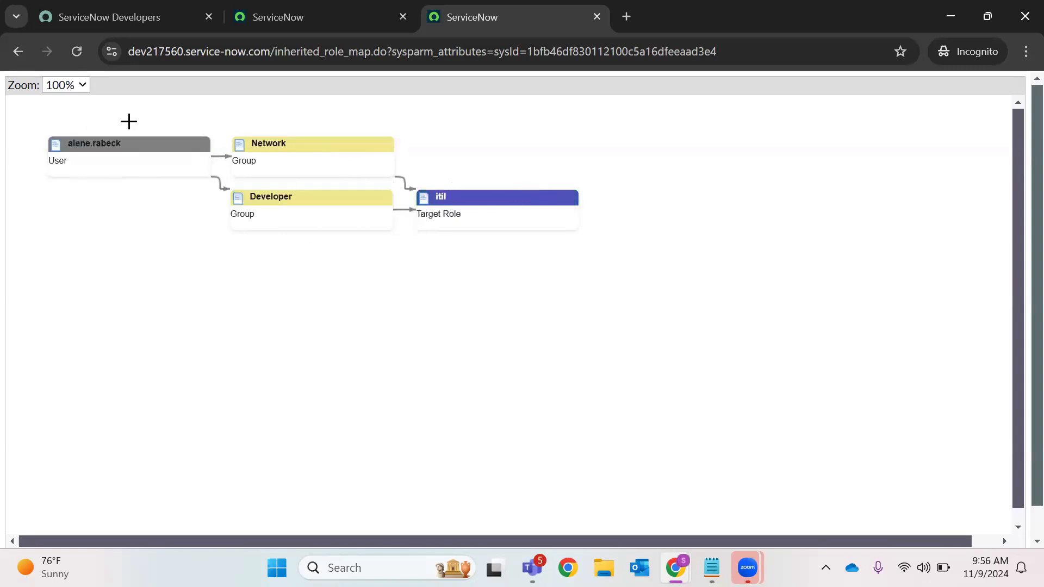
click(24, 53)
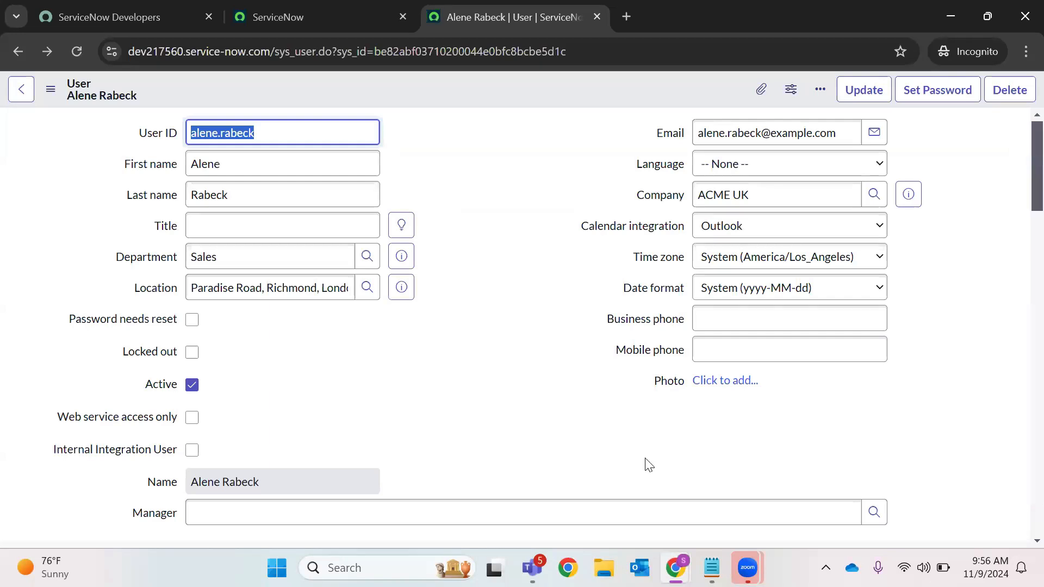
In the other user's window, scroll the 58 inherited roles and open platform_ml_read's inheritance map
mouse_move(675, 568)
click(602, 462)
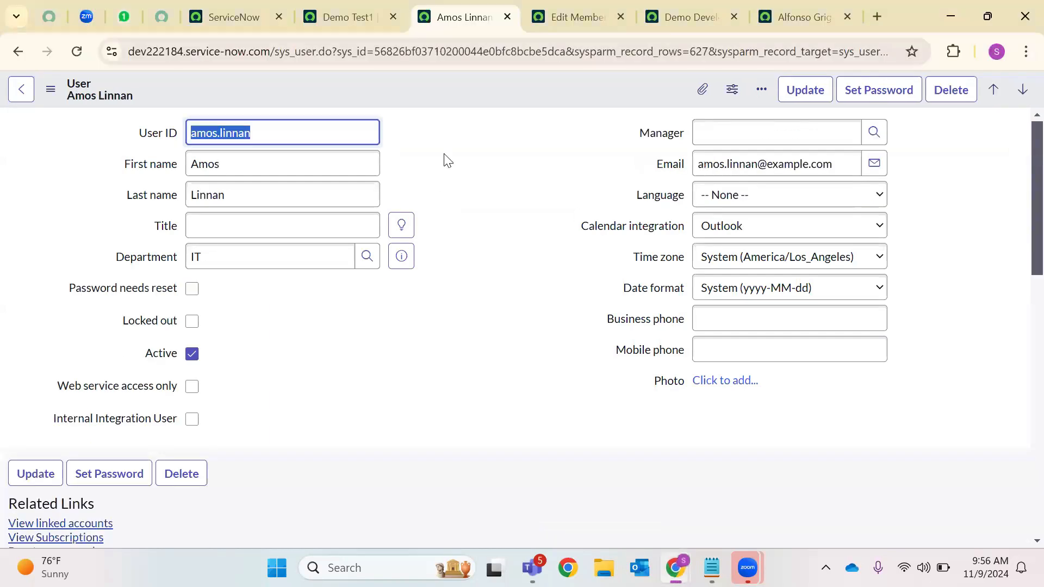
scroll(280, 239, down, 8)
scroll(280, 239, up, 4)
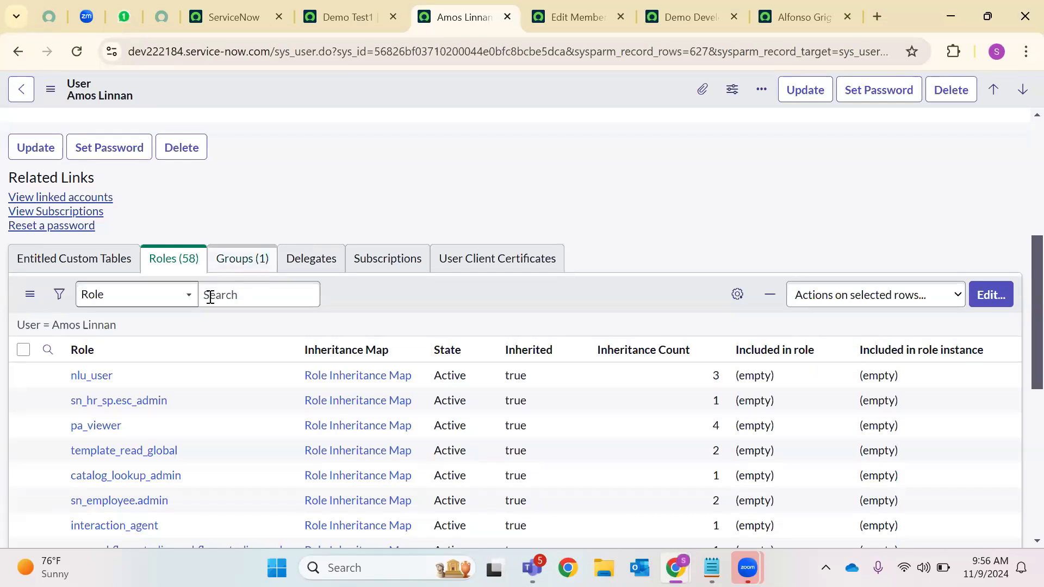
scroll(207, 299, down, 5)
scroll(212, 288, up, 4)
scroll(215, 282, up, 8)
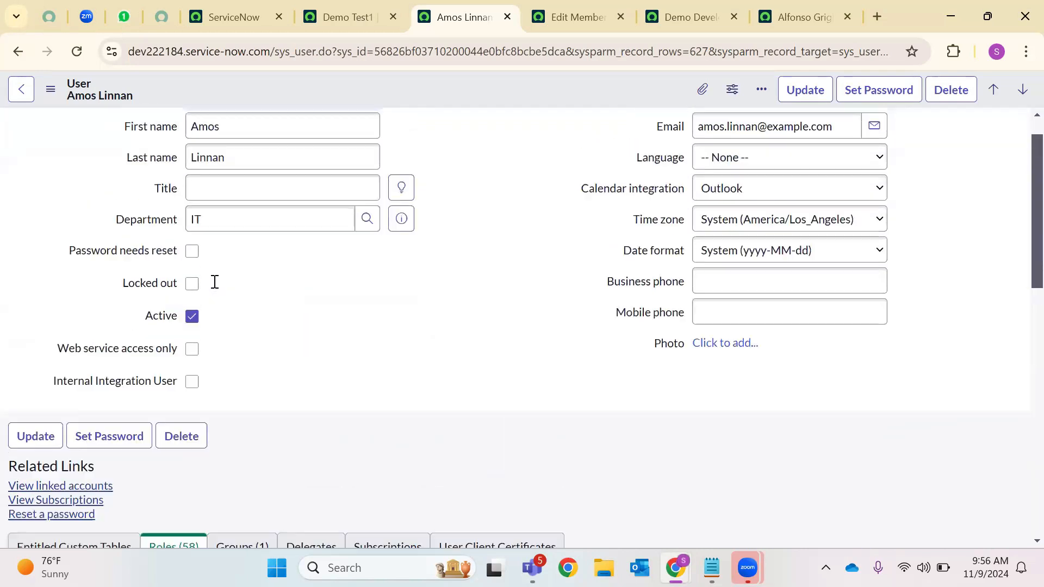
scroll(212, 288, down, 14)
scroll(206, 311, up, 6)
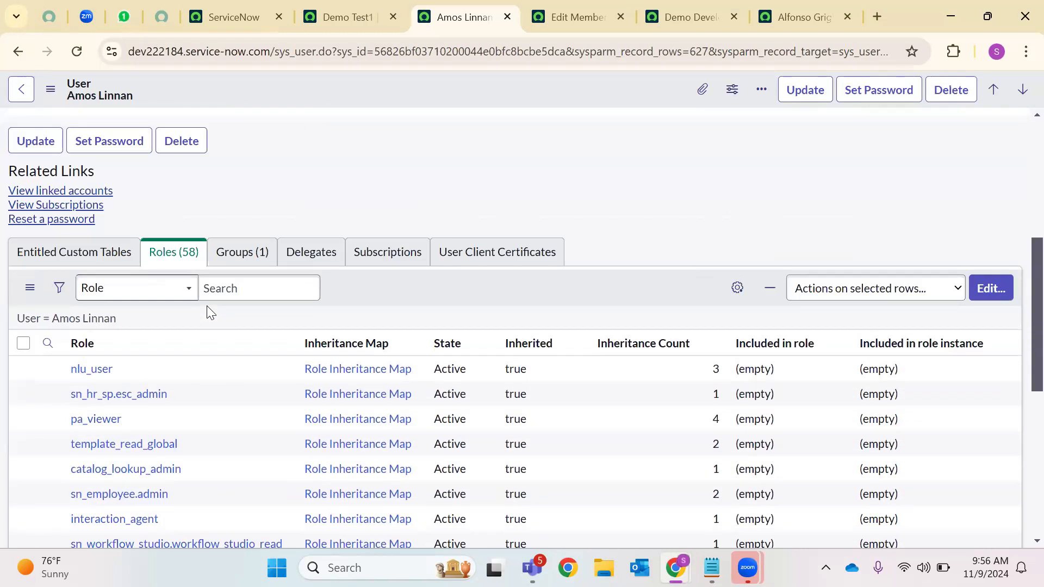
scroll(119, 378, down, 5)
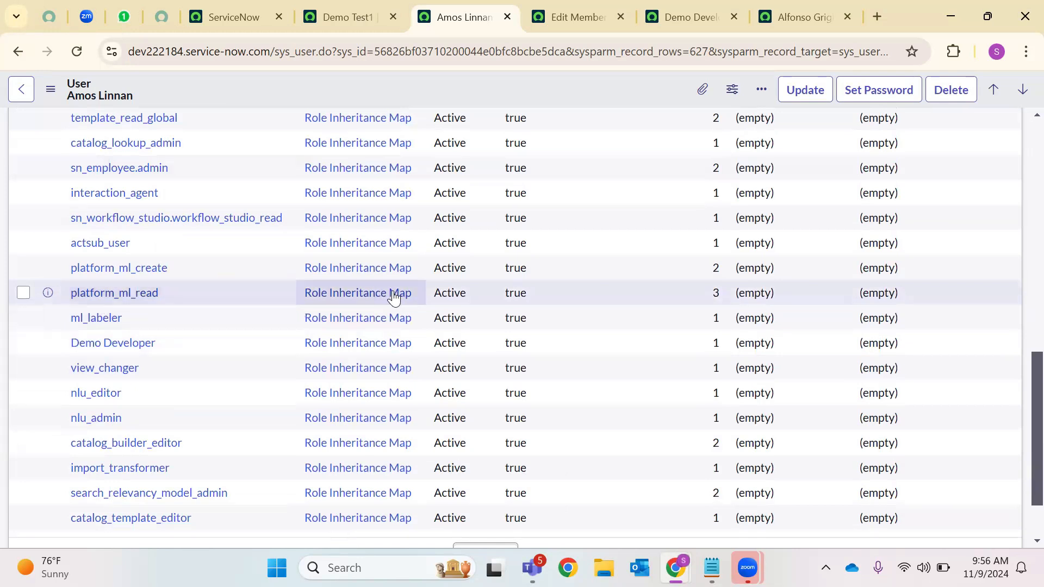
click(338, 296)
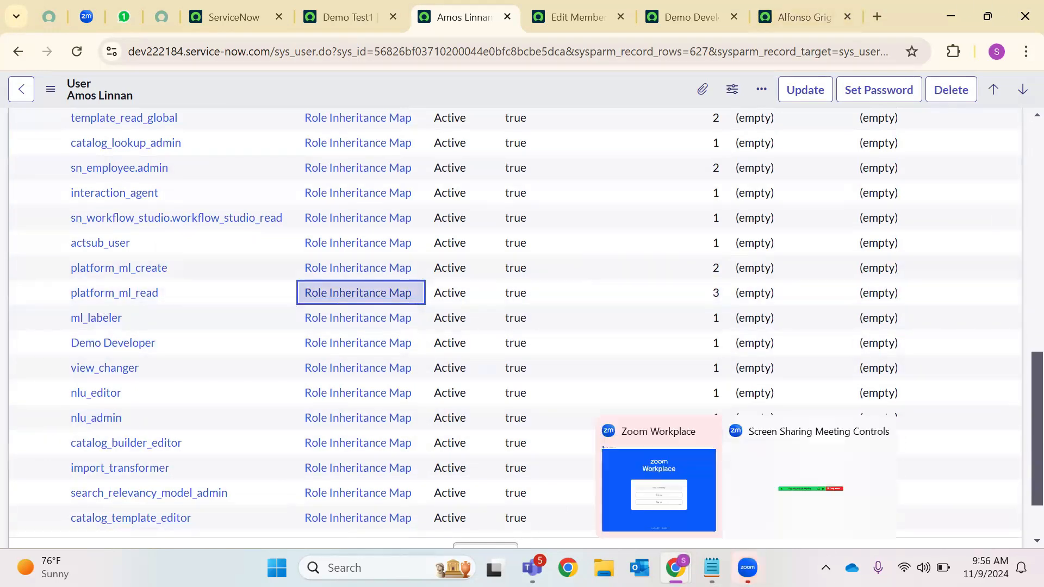
Return to the first user's window and open the cmdb_read role's inheritance map
click(724, 499)
scroll(420, 386, down, 15)
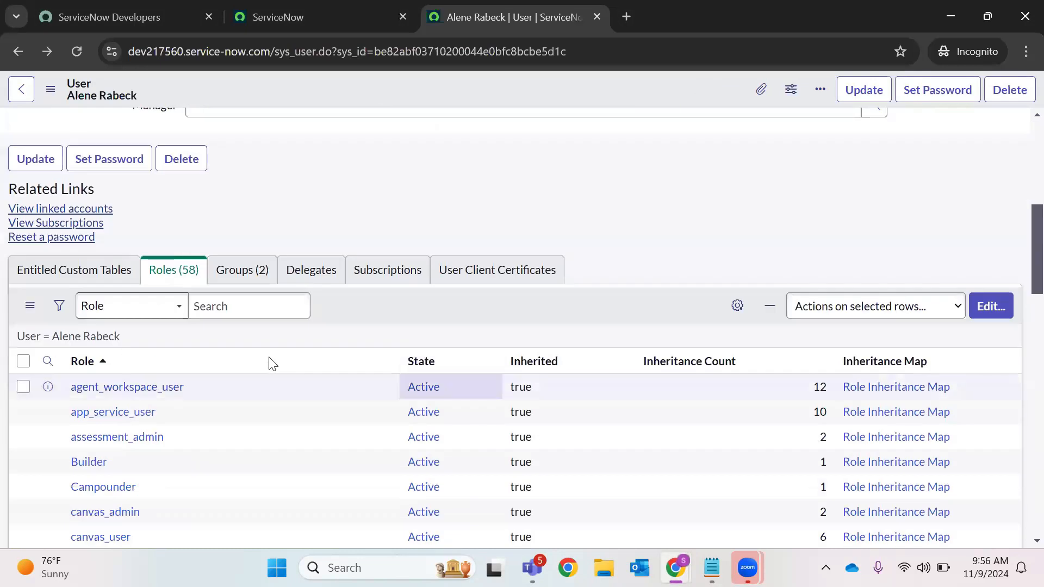
scroll(103, 433, down, 5)
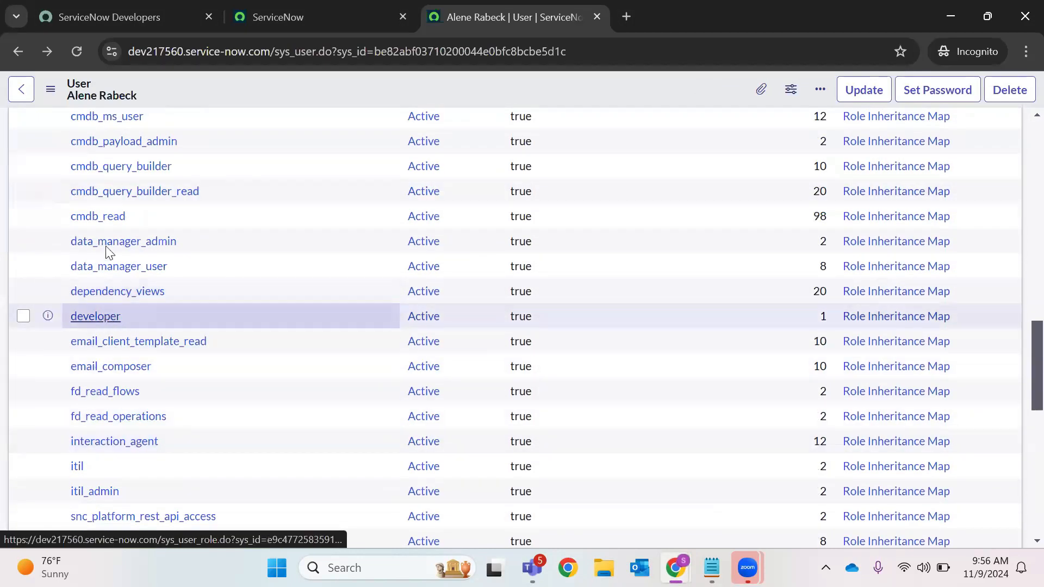
click(880, 216)
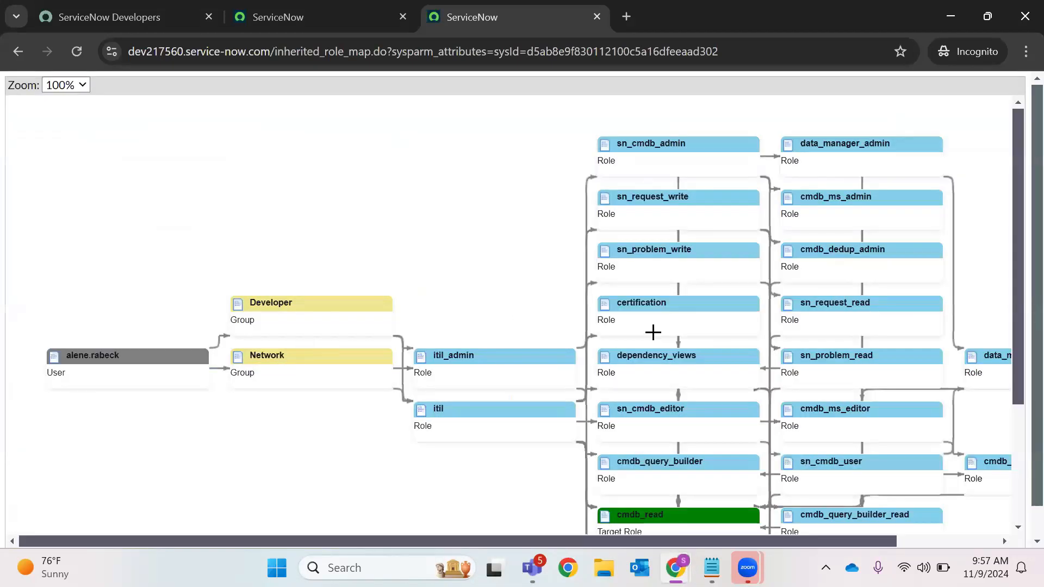
Trace cmdb_read from the user through the Developer and Network groups and the itil_admin and itil roles
scroll(690, 316, down, 3)
scroll(706, 342, down, 1)
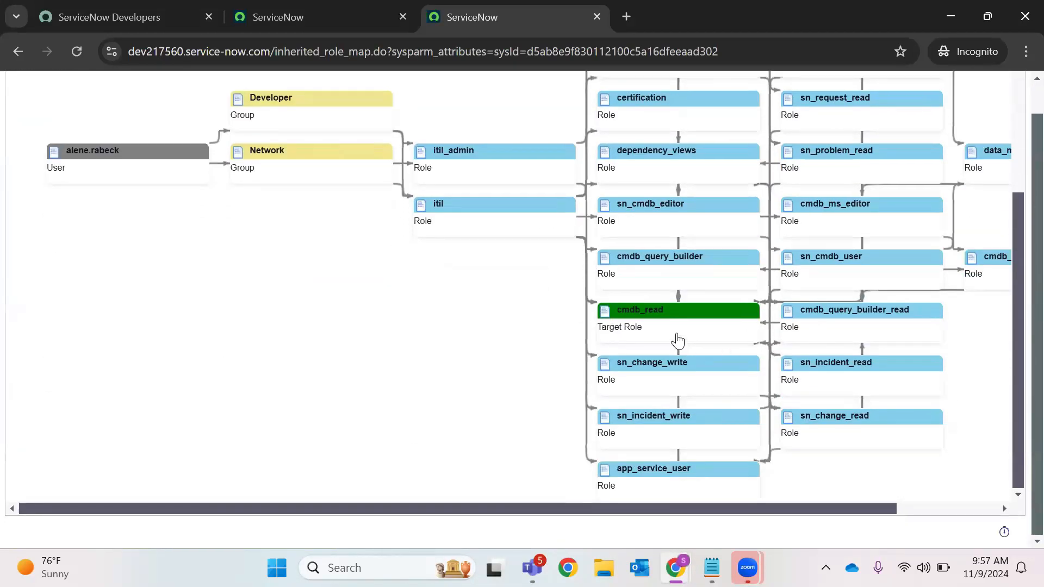
scroll(677, 295, up, 3)
scroll(651, 234, down, 3)
click(170, 152)
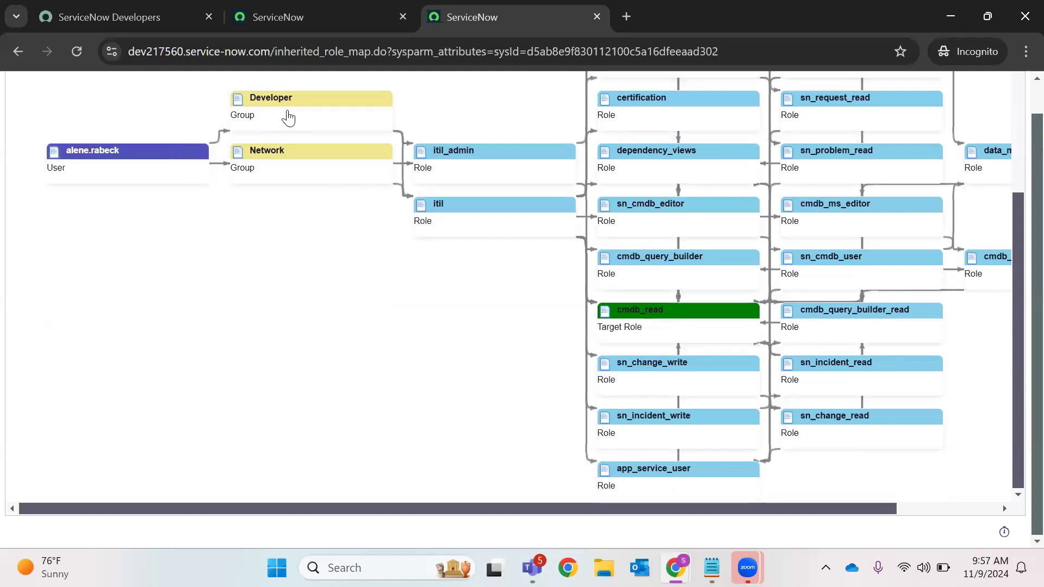
click(304, 99)
click(315, 158)
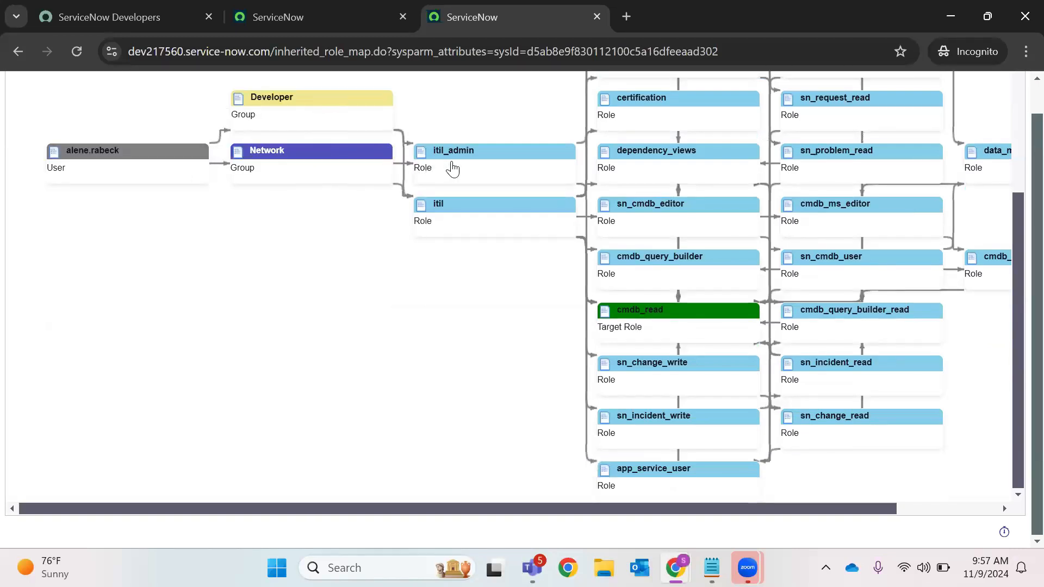
click(491, 154)
click(484, 205)
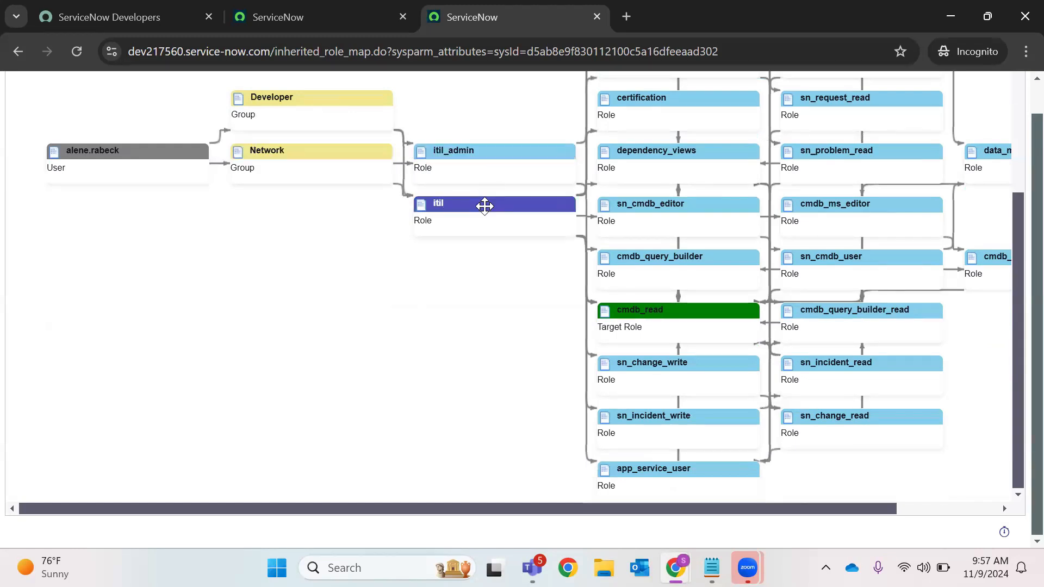
scroll(628, 185, up, 3)
scroll(646, 183, down, 2)
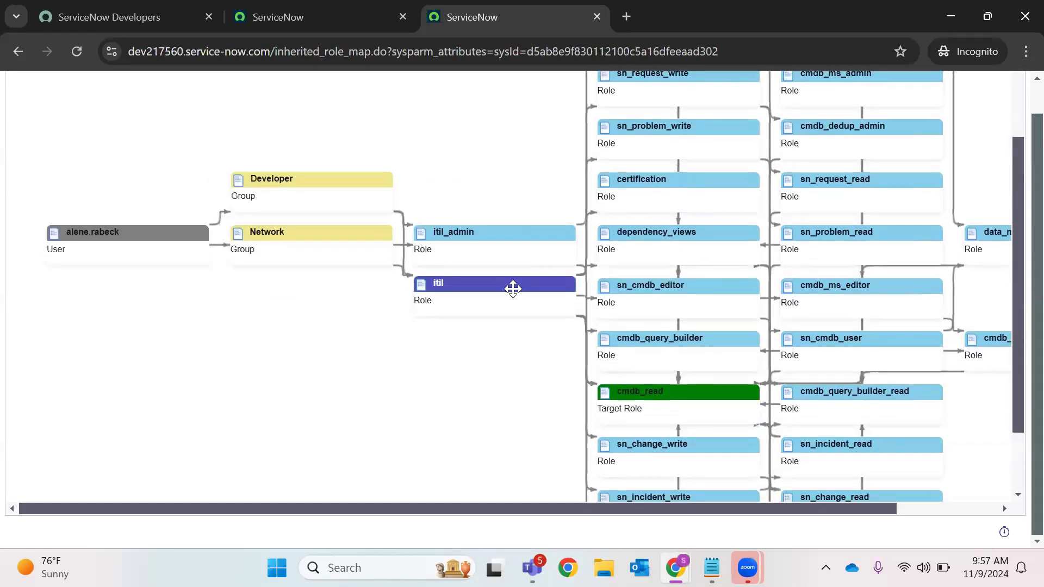
scroll(666, 312, down, 2)
click(669, 314)
Revisit the itil_admin and cmdb_read nodes, pan the map, then go back to the user record
scroll(766, 312, up, 3)
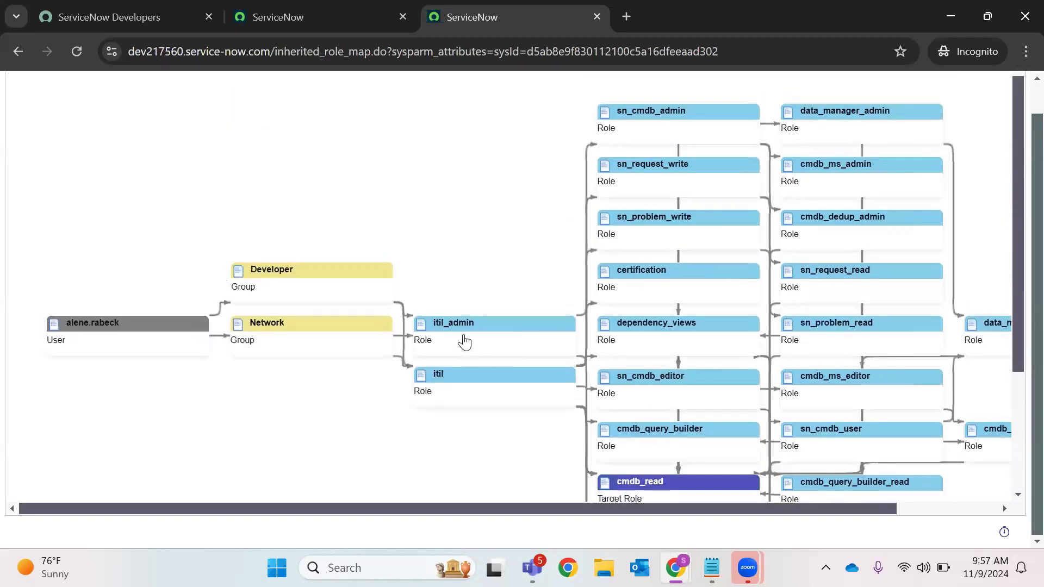
click(489, 321)
scroll(665, 307, down, 3)
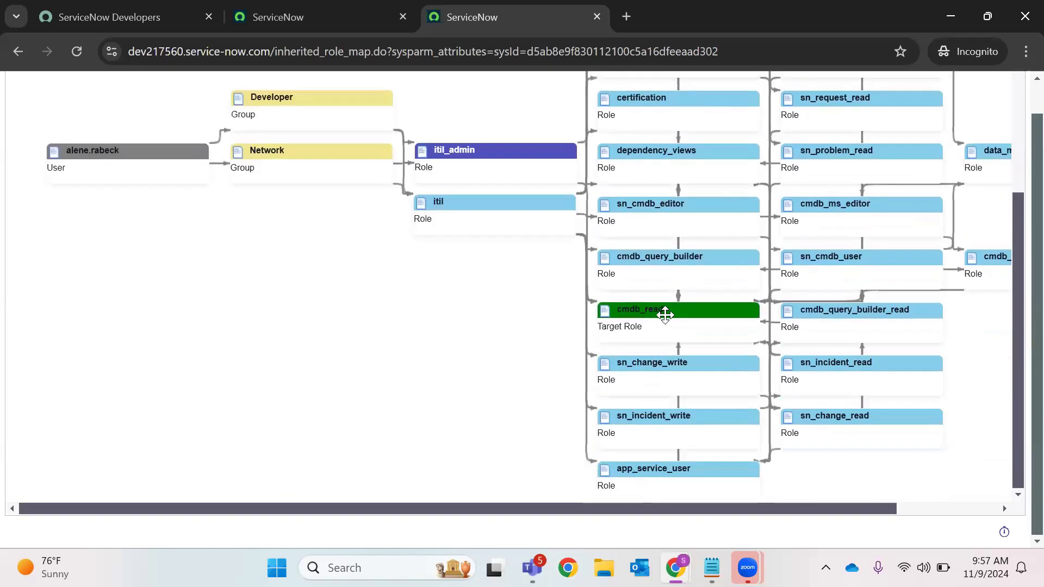
click(665, 315)
scroll(965, 277, up, 2)
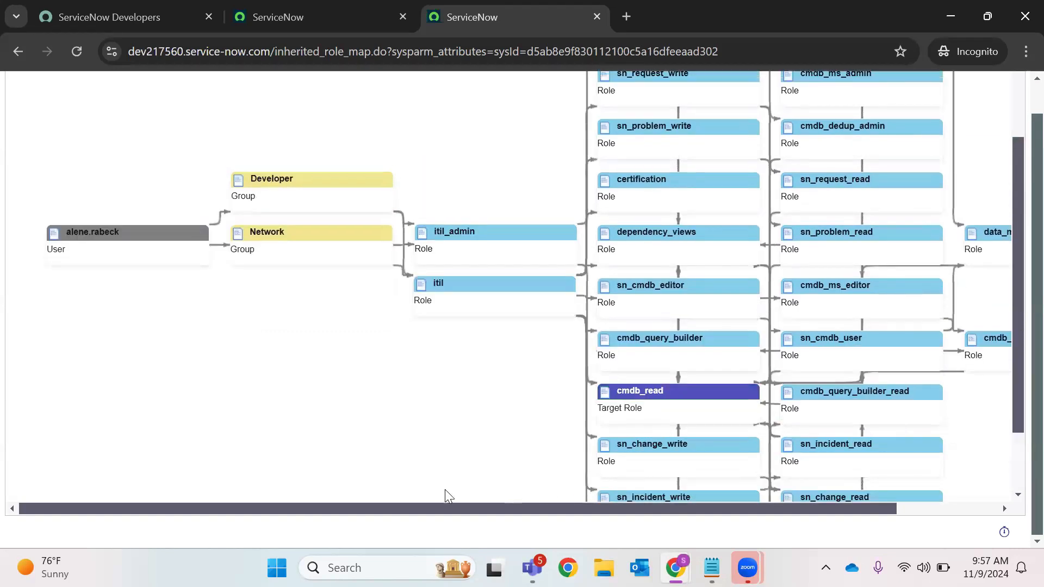
drag(495, 510, 651, 509)
scroll(904, 252, up, 2)
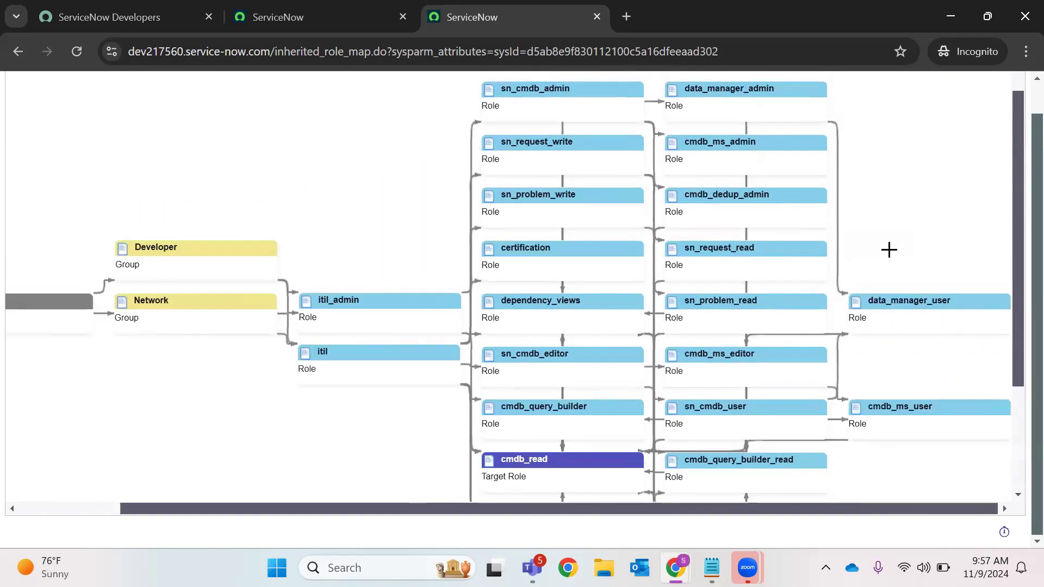
scroll(765, 234, down, 3)
scroll(594, 298, up, 3)
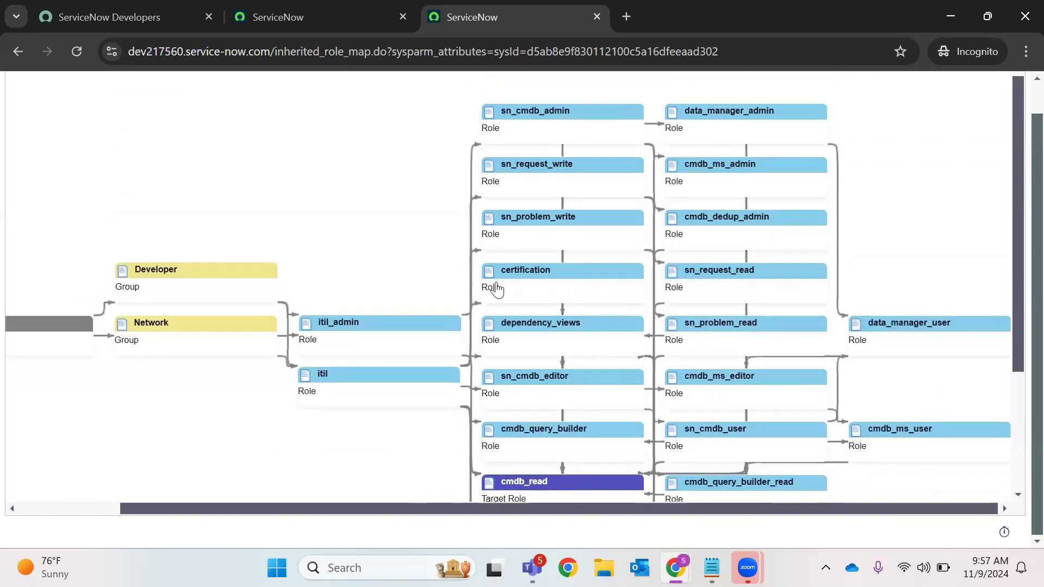
drag(161, 506, 9, 511)
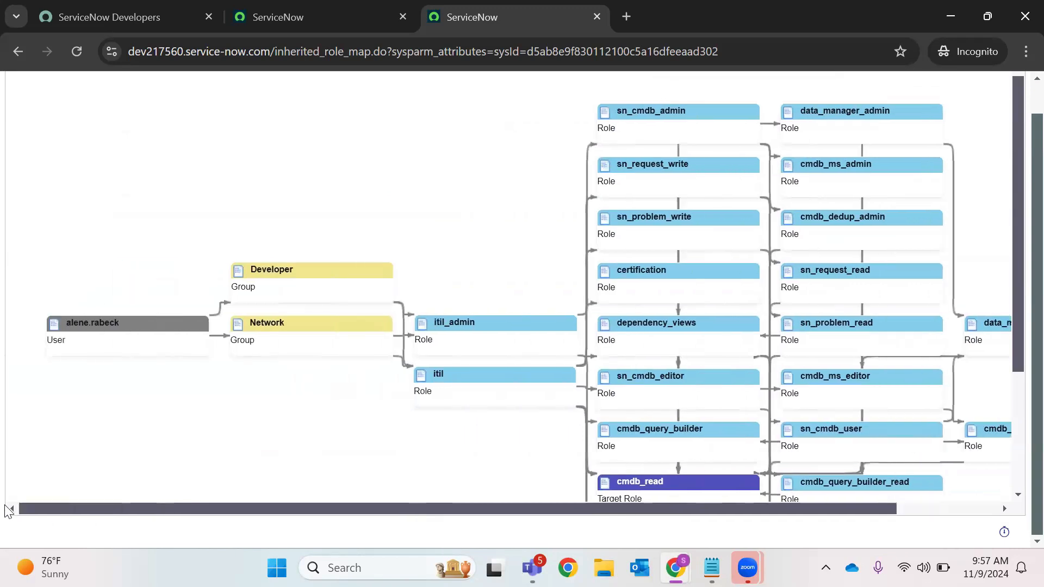
key(alt+Left)
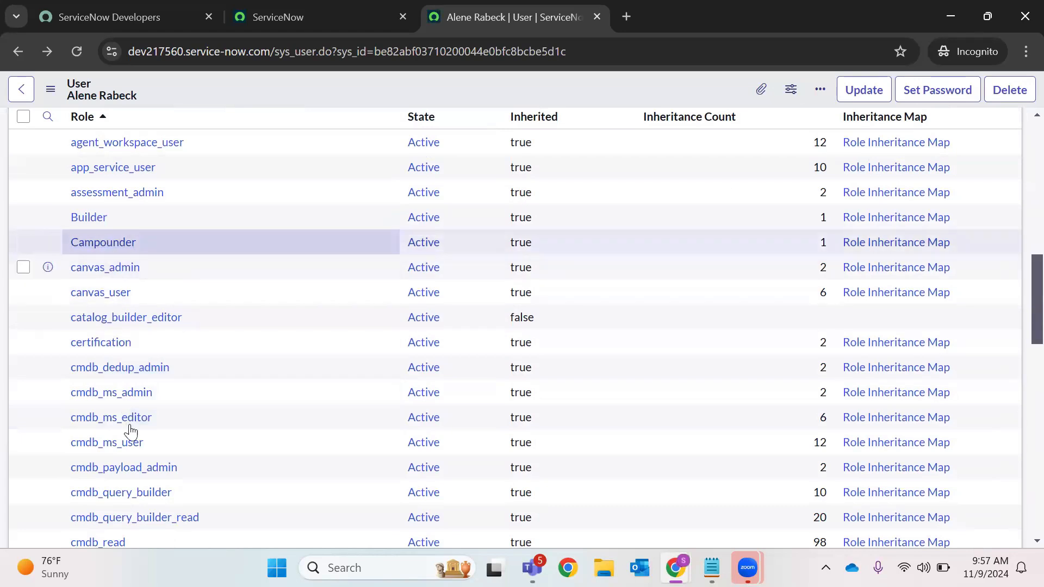
Open the inheritance map for the sn_request_read role from the user's Roles list
scroll(125, 413, down, 6)
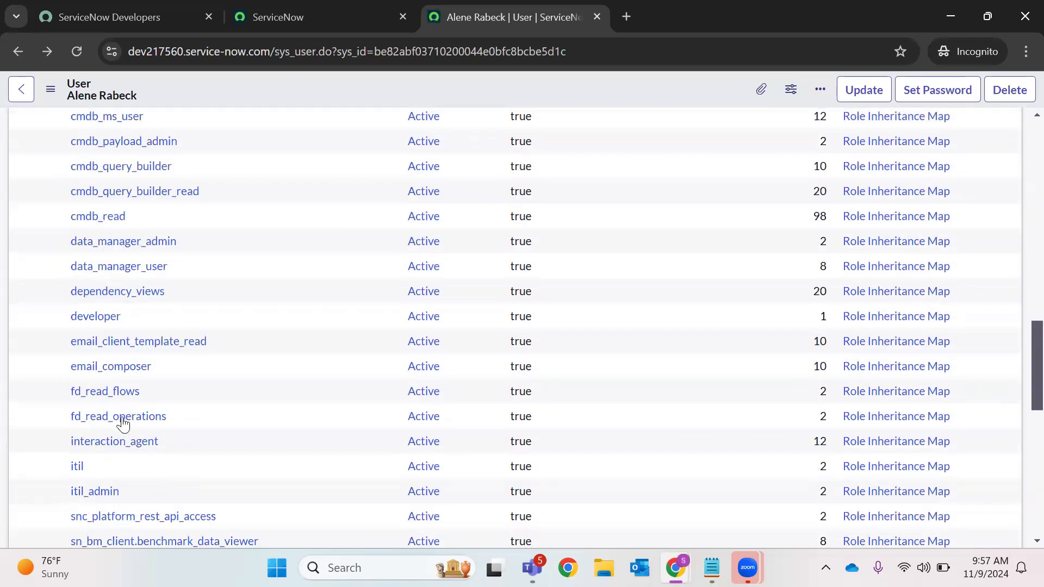
scroll(115, 446, down, 5)
scroll(117, 449, down, 4)
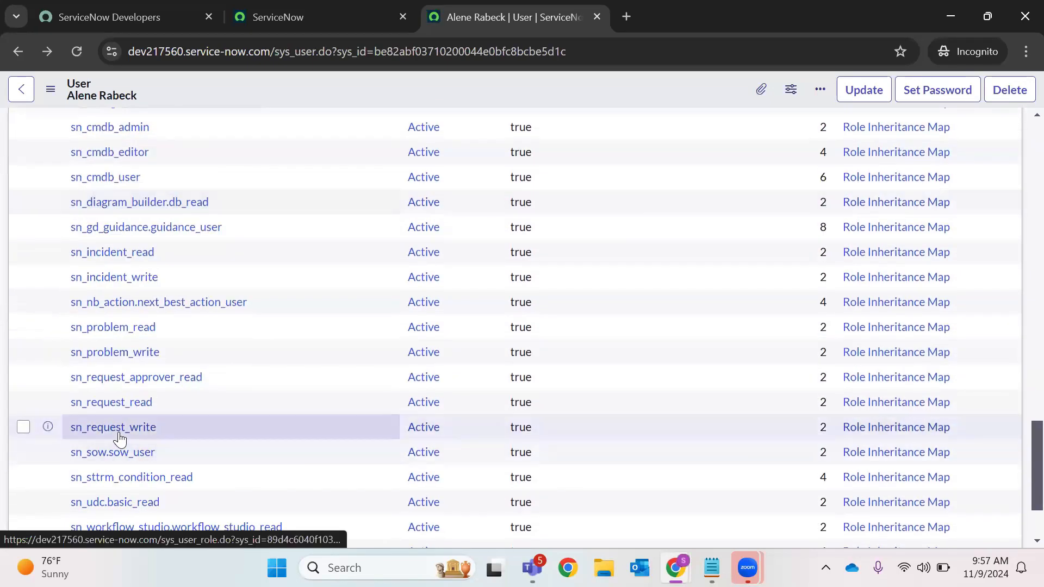
click(125, 405)
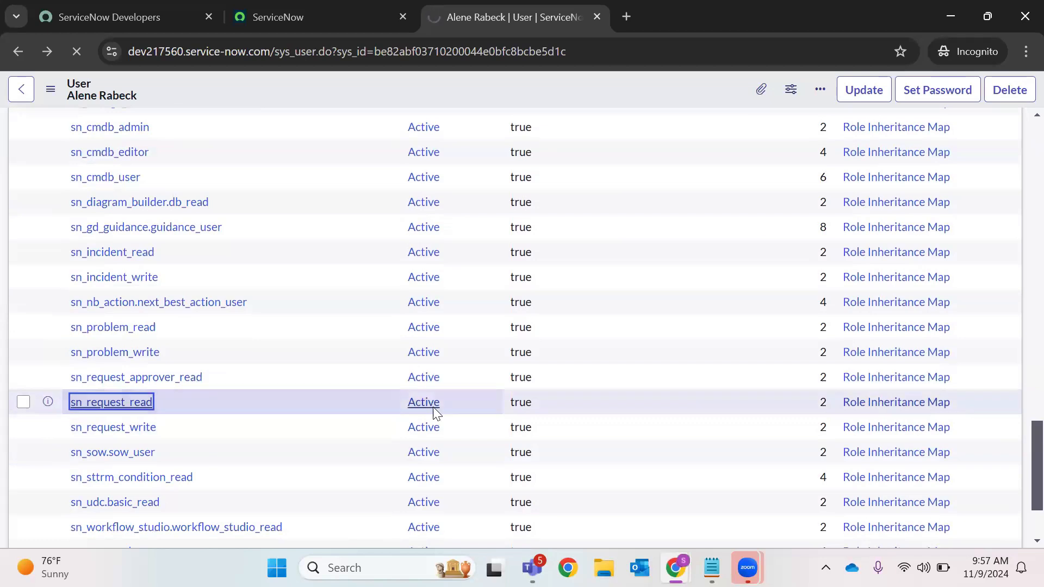
click(857, 407)
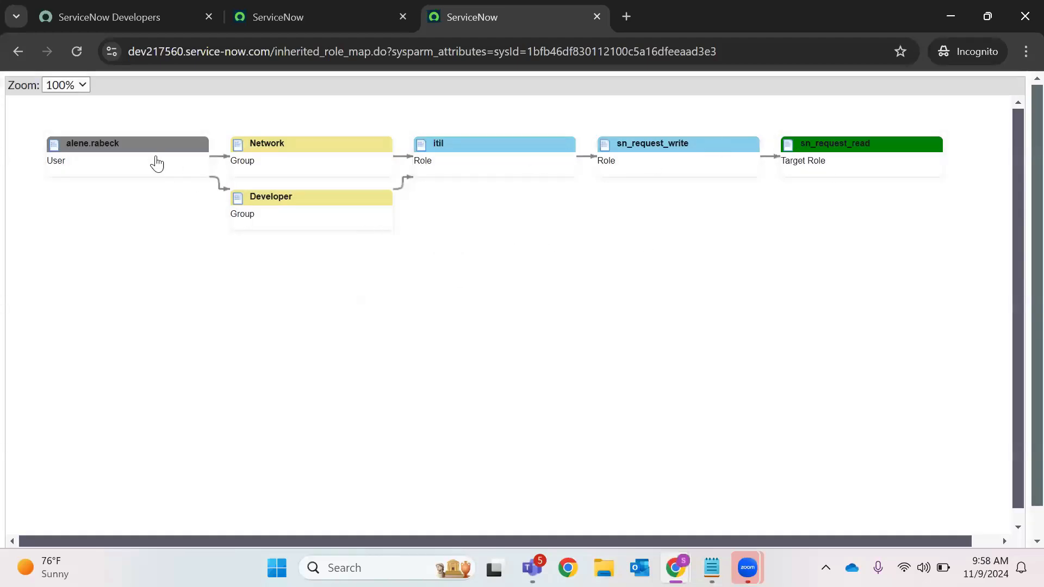
Trace sn_request_read through Network, Developer, itil and sn_request_write, then close the map tab
click(297, 148)
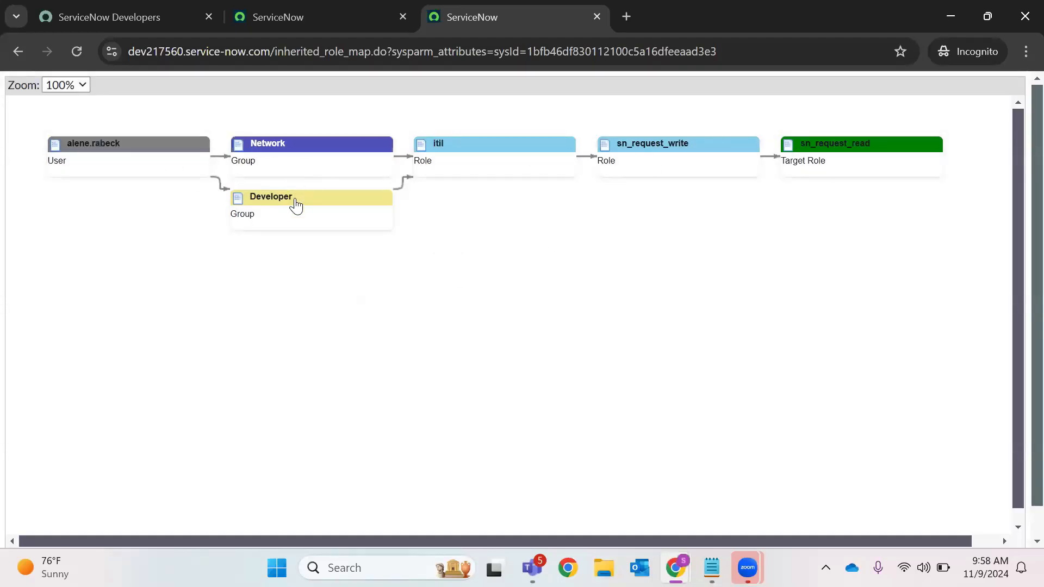
click(292, 204)
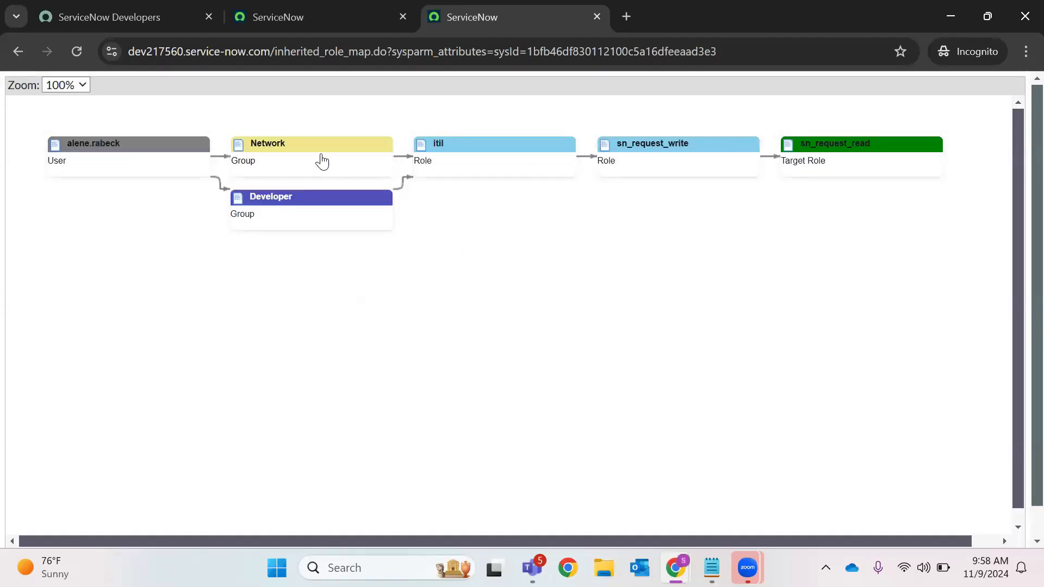
click(504, 146)
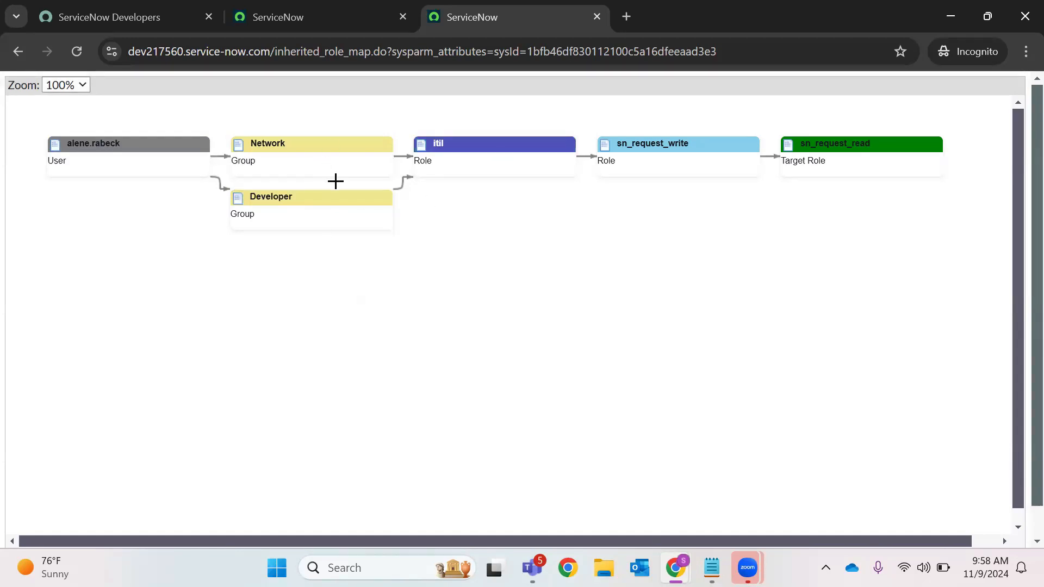
click(733, 162)
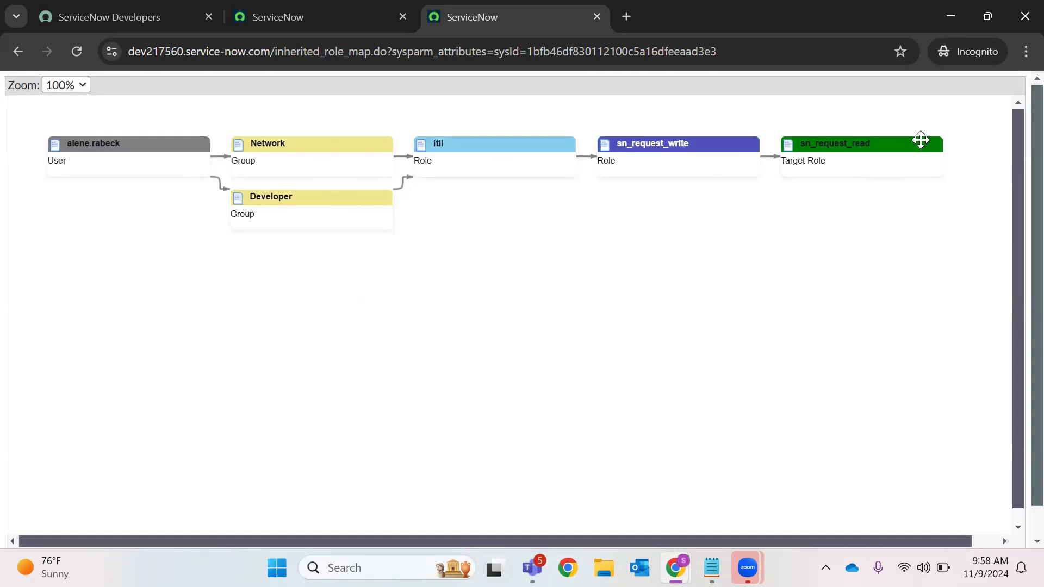
click(683, 171)
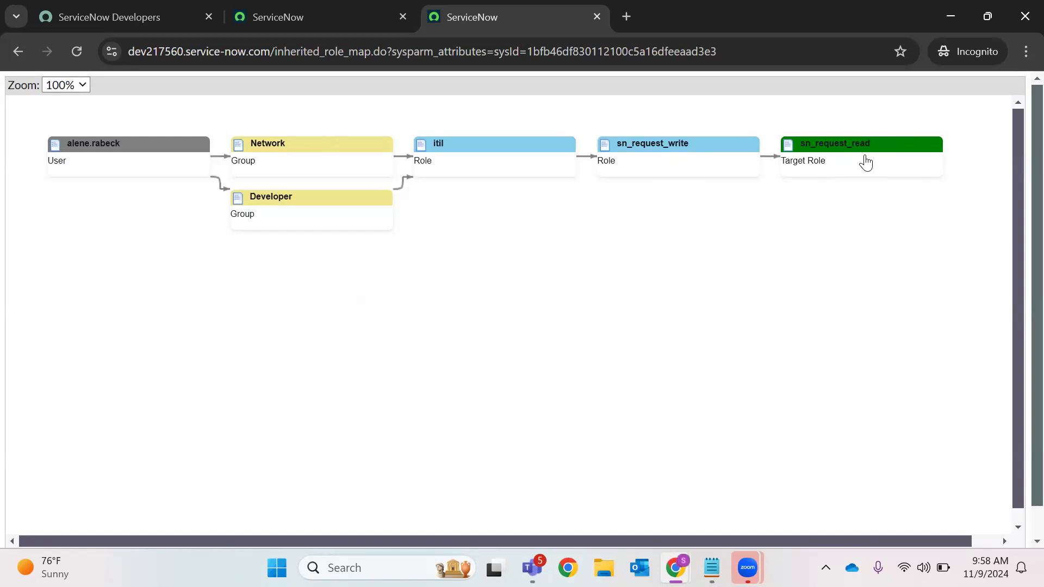
click(596, 16)
Switch to the other user's window and check its Groups (1) tab shows Demo Test1
mouse_move(711, 567)
mouse_move(676, 567)
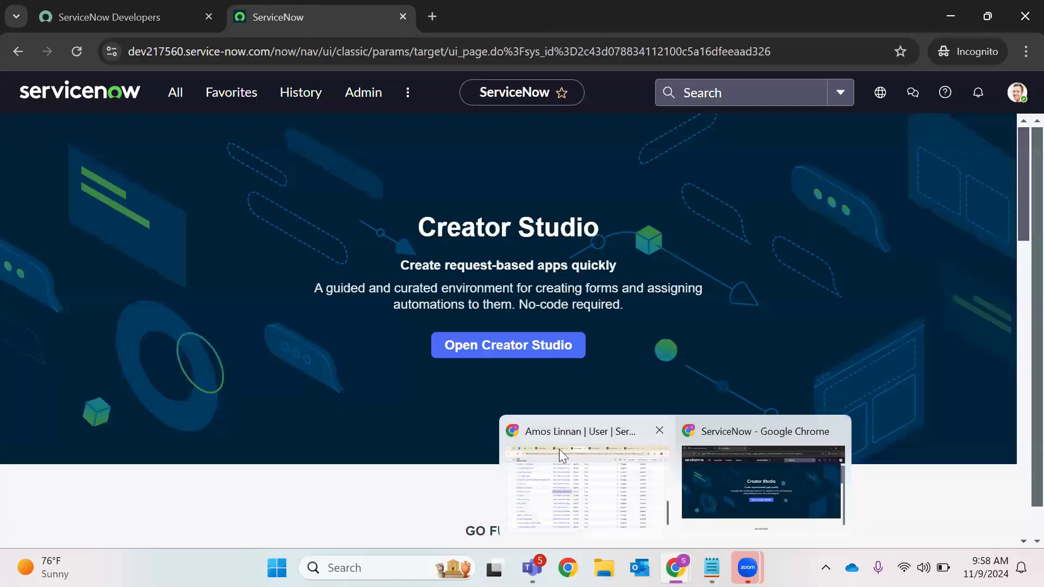
click(558, 453)
scroll(570, 234, up, 9)
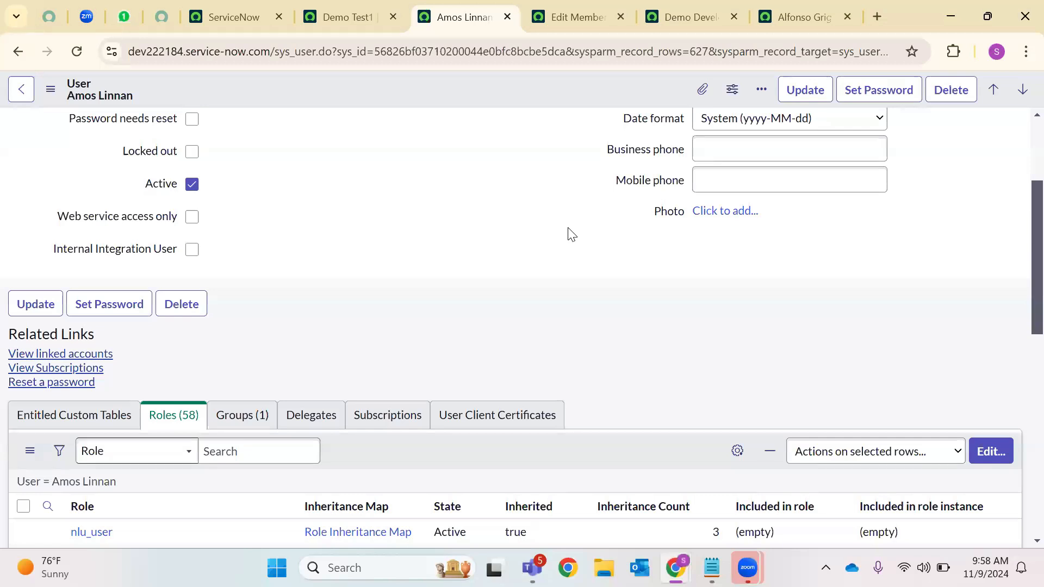
scroll(582, 242, down, 6)
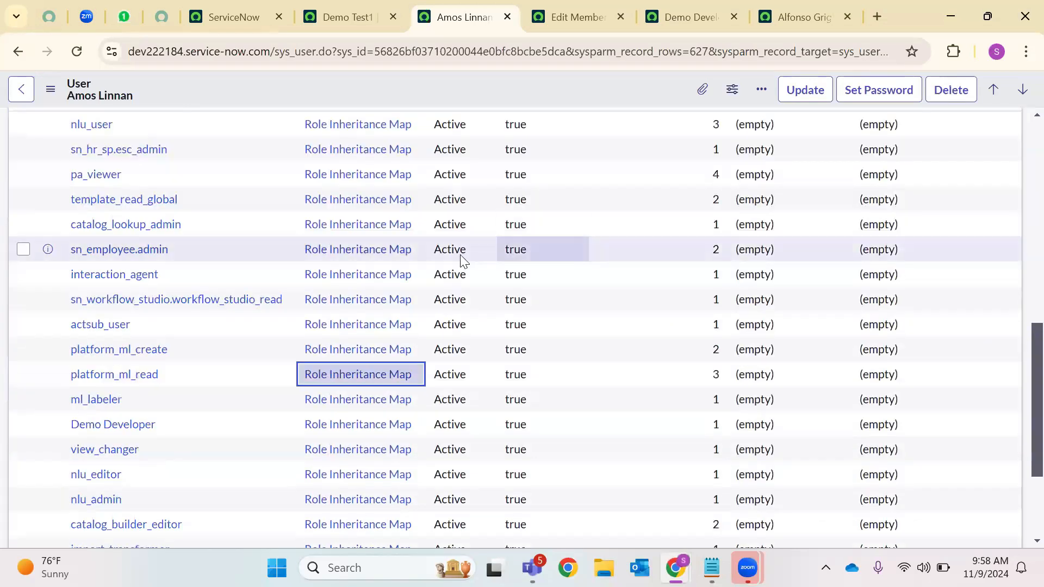
scroll(229, 263, up, 4)
click(249, 255)
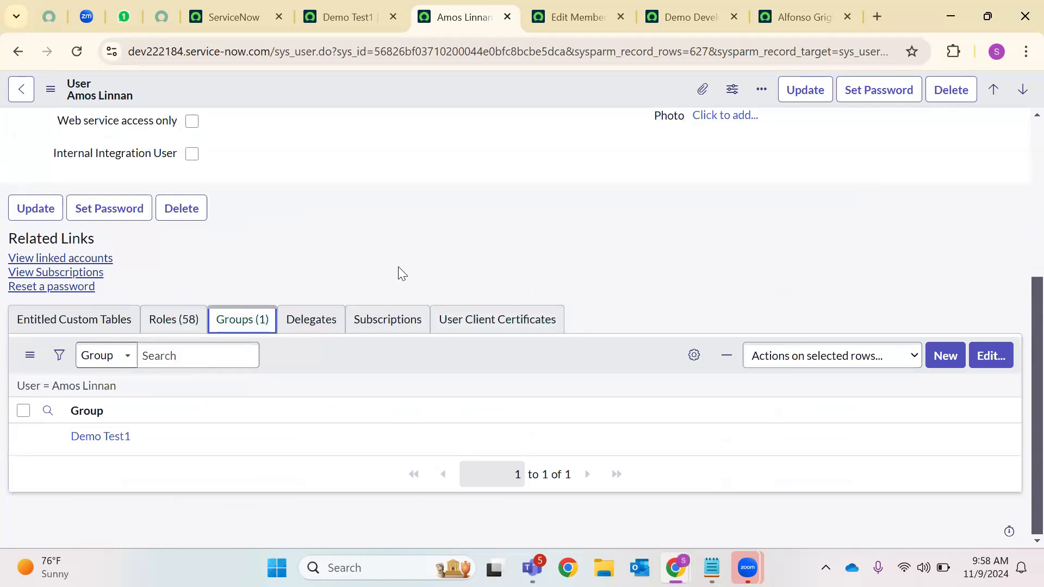
scroll(402, 273, up, 5)
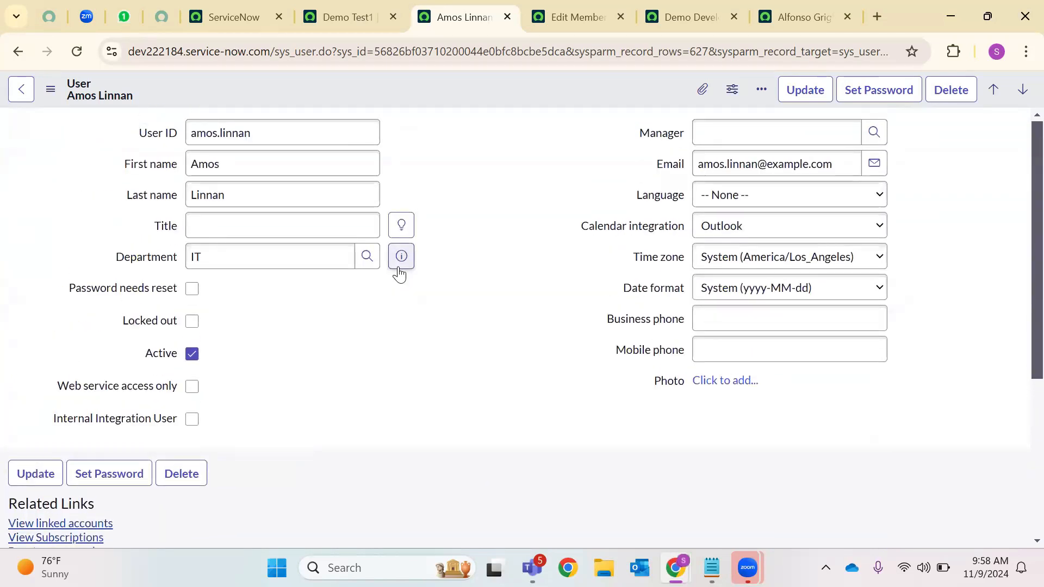
Close the extra tabs, reload Demo Test1 to see its one member, then close both record tabs
click(623, 16)
click(623, 16)
click(623, 17)
scroll(487, 290, down, 5)
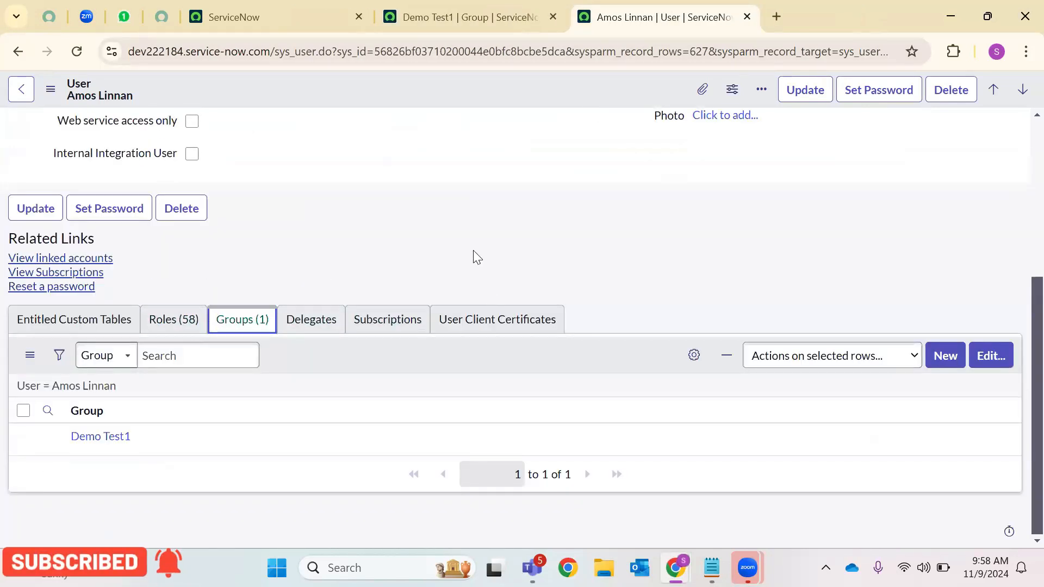
click(440, 17)
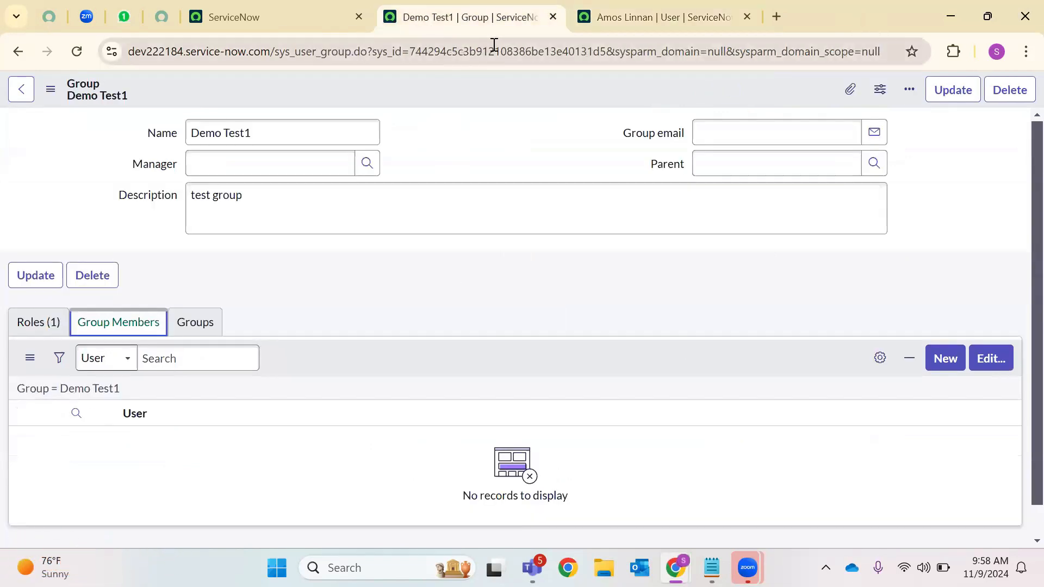
click(77, 51)
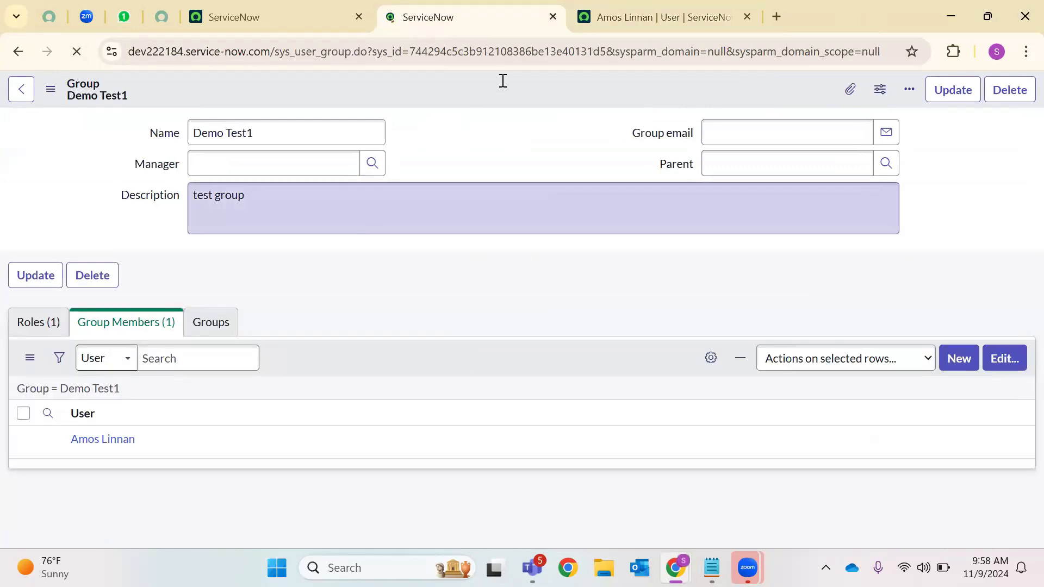
click(553, 18)
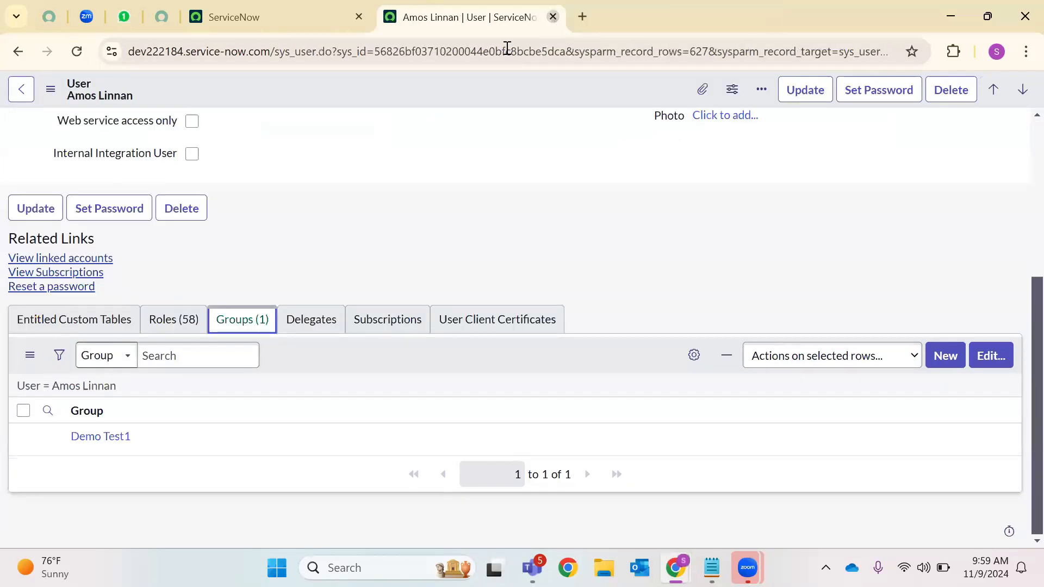
key(ctrl+w)
Open sys_user_role.LIST in a new tab from the All menu
click(163, 103)
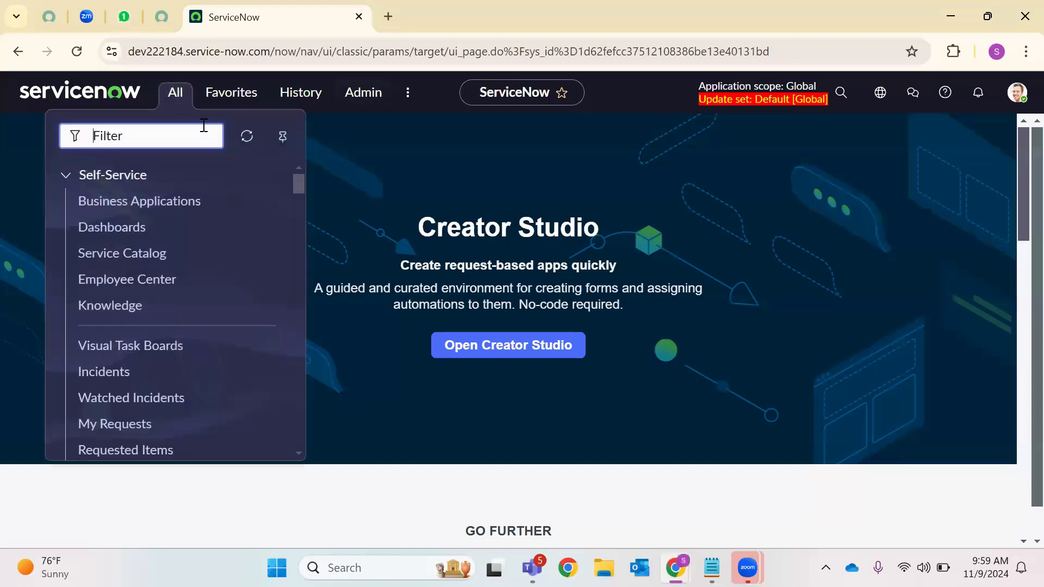
text(sys)
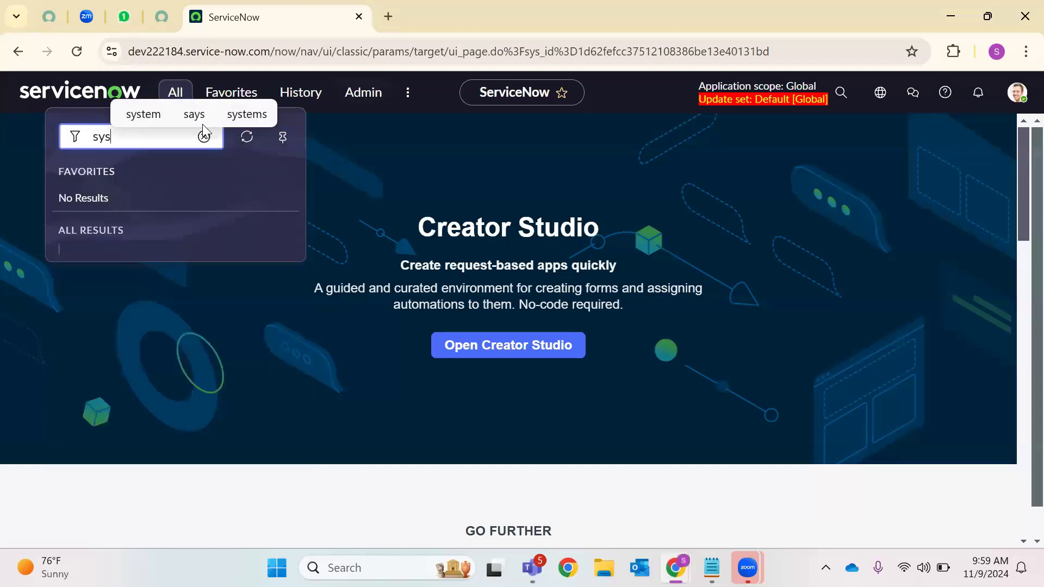
text(_user_r)
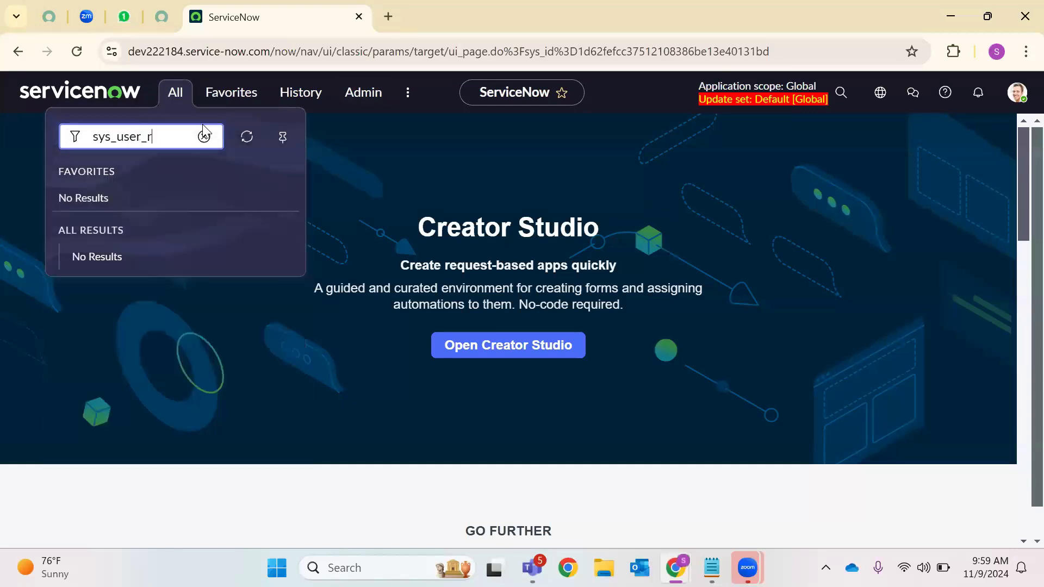
text(ole.LIST)
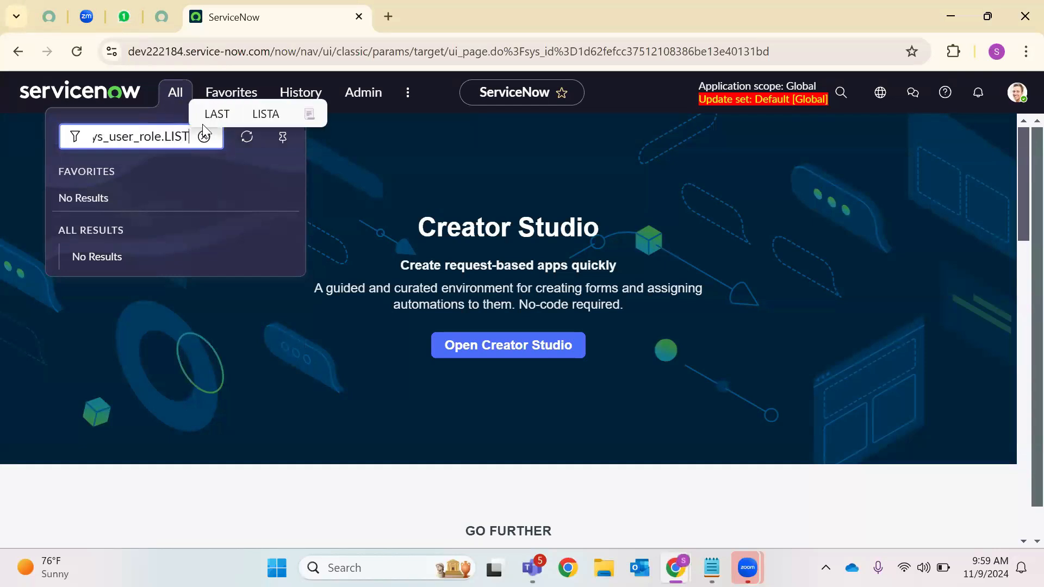
key(Return)
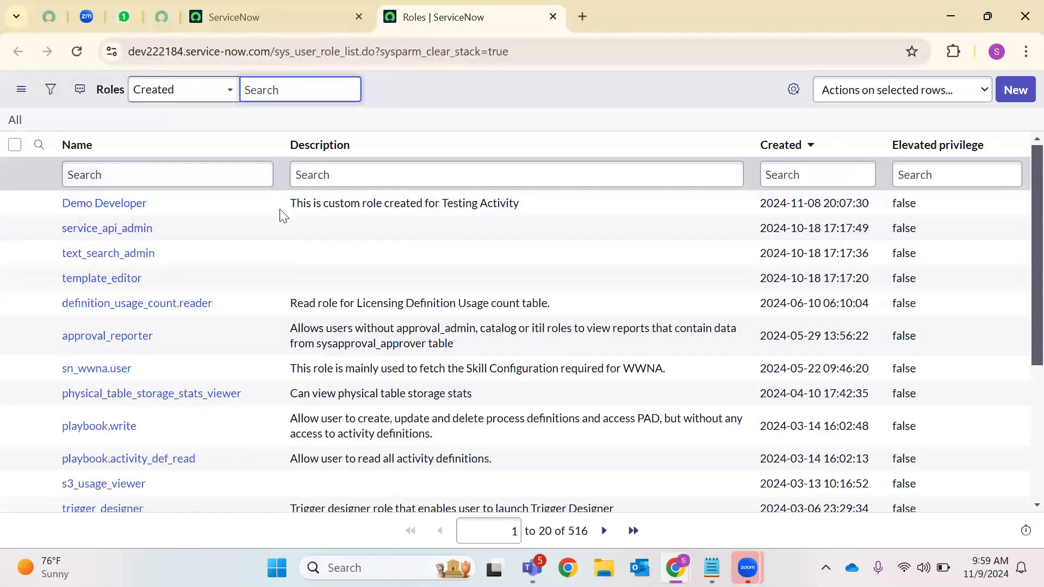
scroll(212, 388, down, 4)
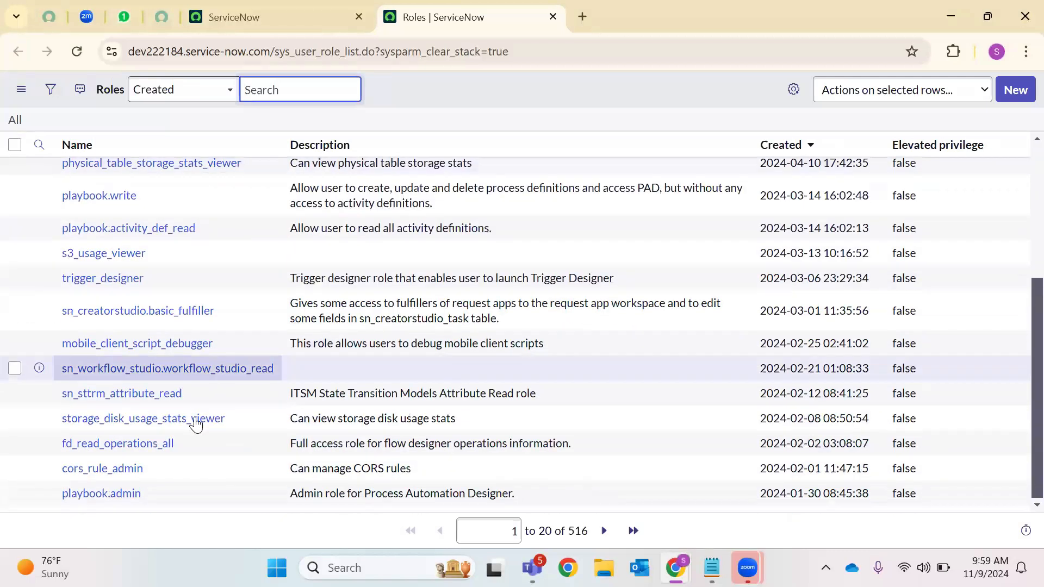
scroll(249, 426, up, 4)
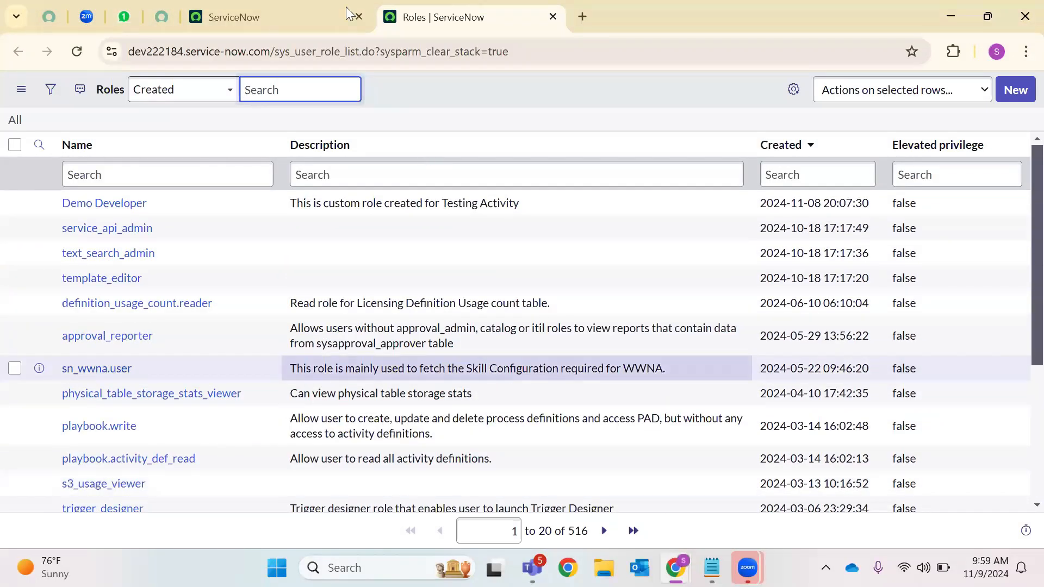
Move between the Creator Studio and Roles tabs, then open the Demo Developer role record
click(326, 18)
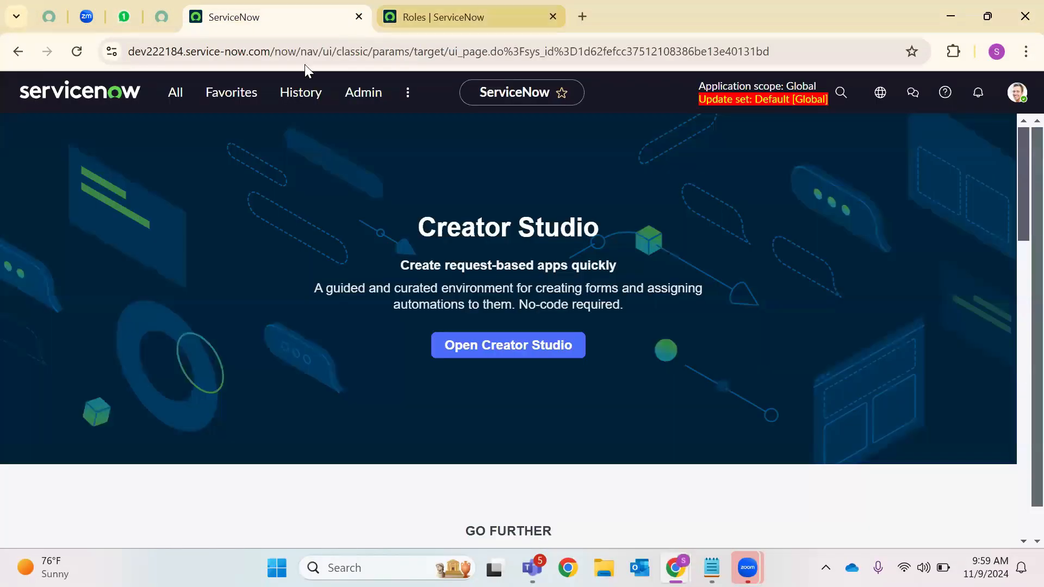
click(174, 99)
click(497, 8)
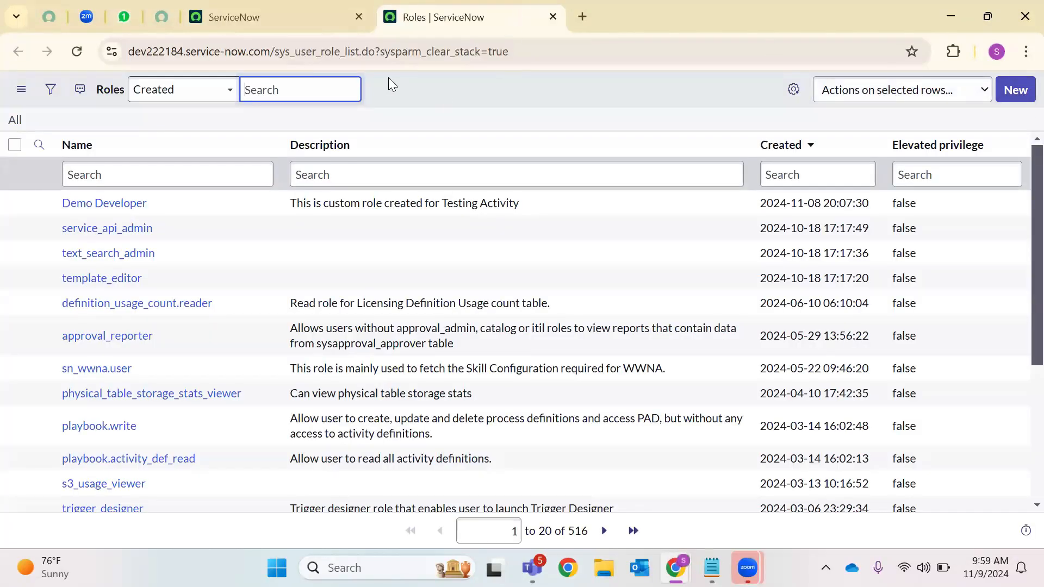
double_click(318, 55)
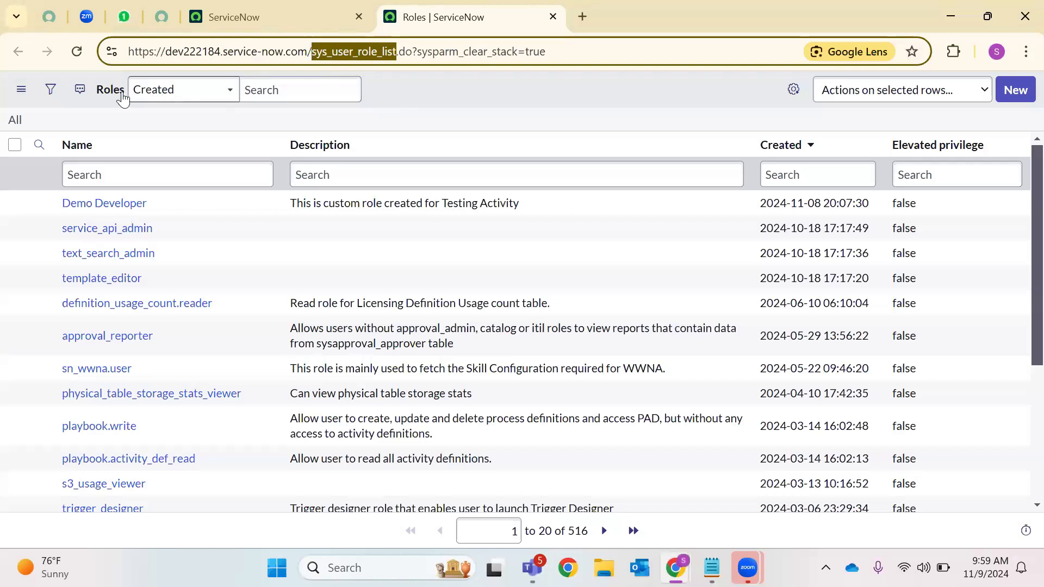
click(80, 90)
click(233, 21)
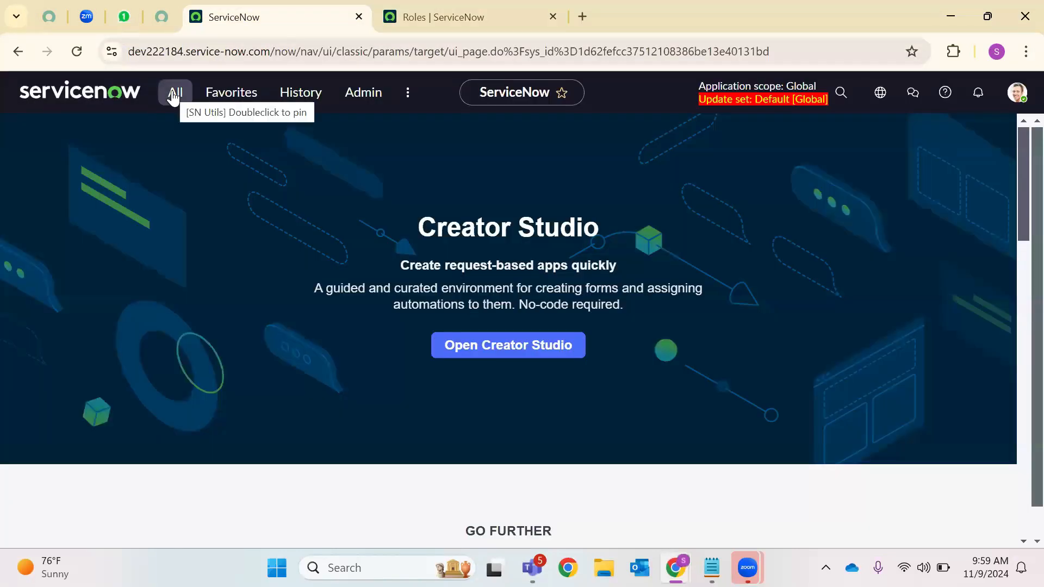
click(434, 18)
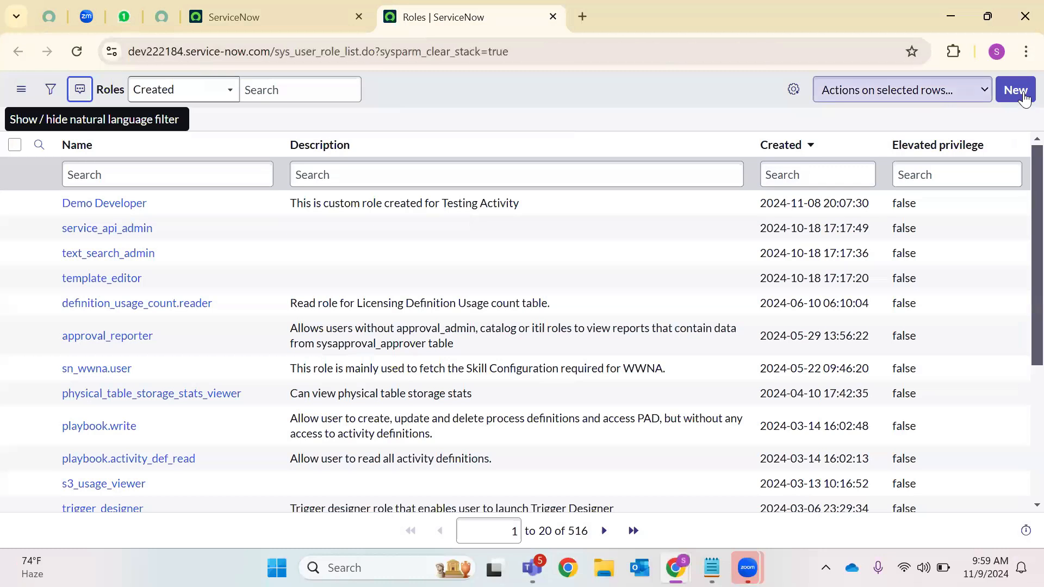
click(103, 203)
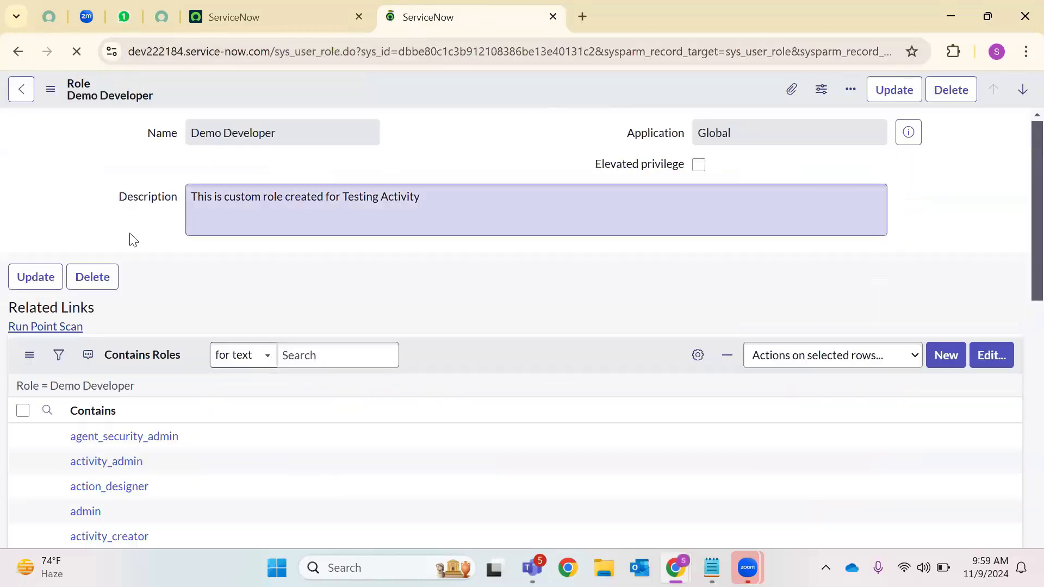
Review Demo Developer's description and its Applications with Role, Modules with Role and Custom Tables lists
click(339, 201)
key(ctrl+a)
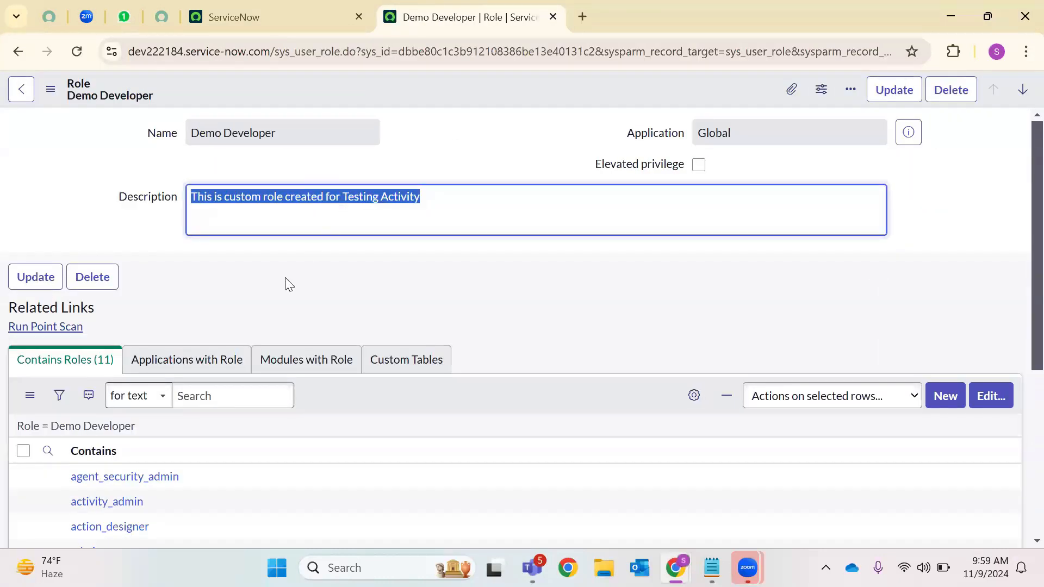
scroll(154, 282, down, 3)
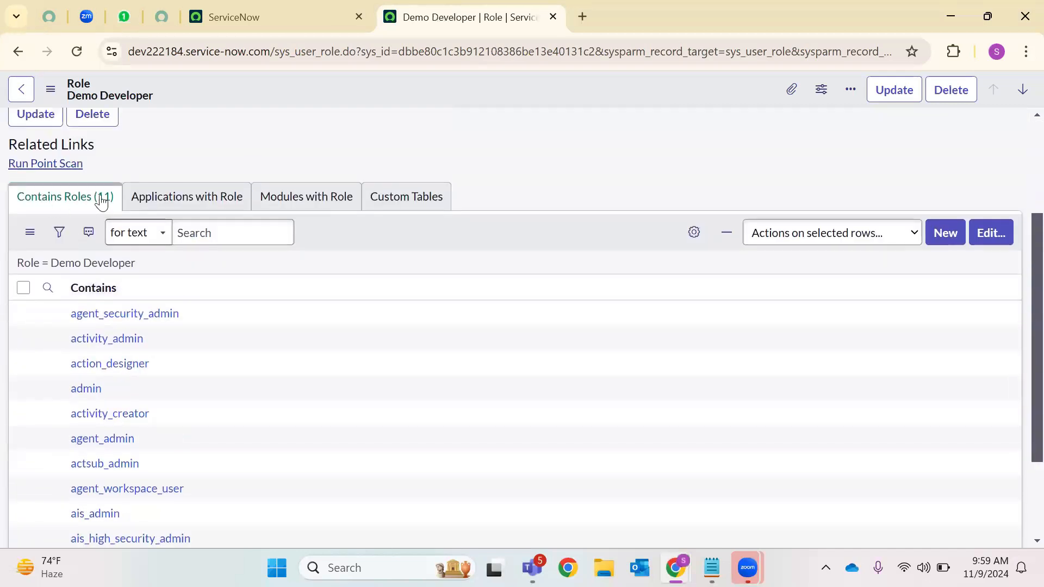
scroll(297, 226, up, 3)
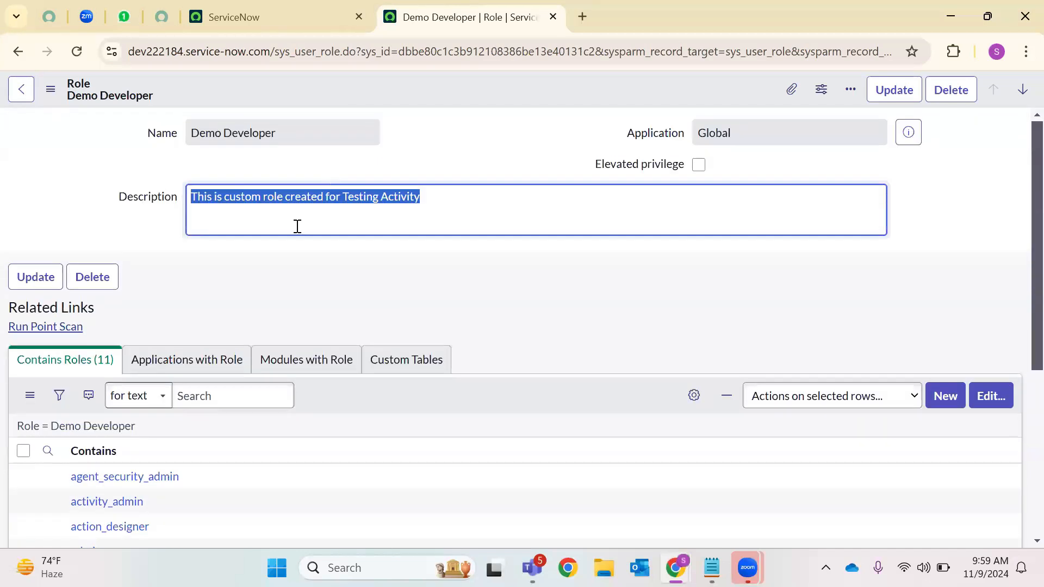
scroll(215, 285, down, 3)
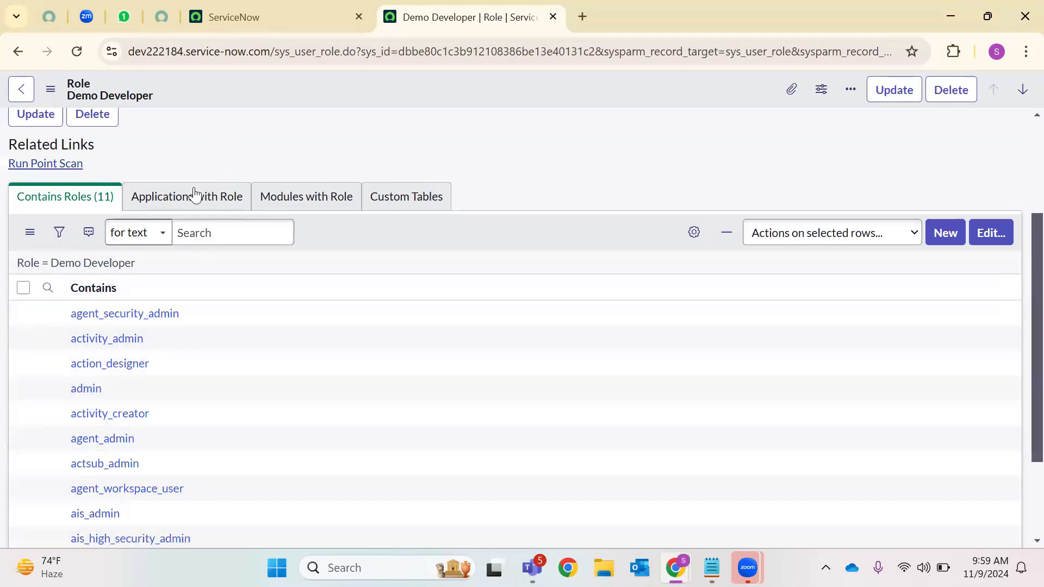
click(192, 196)
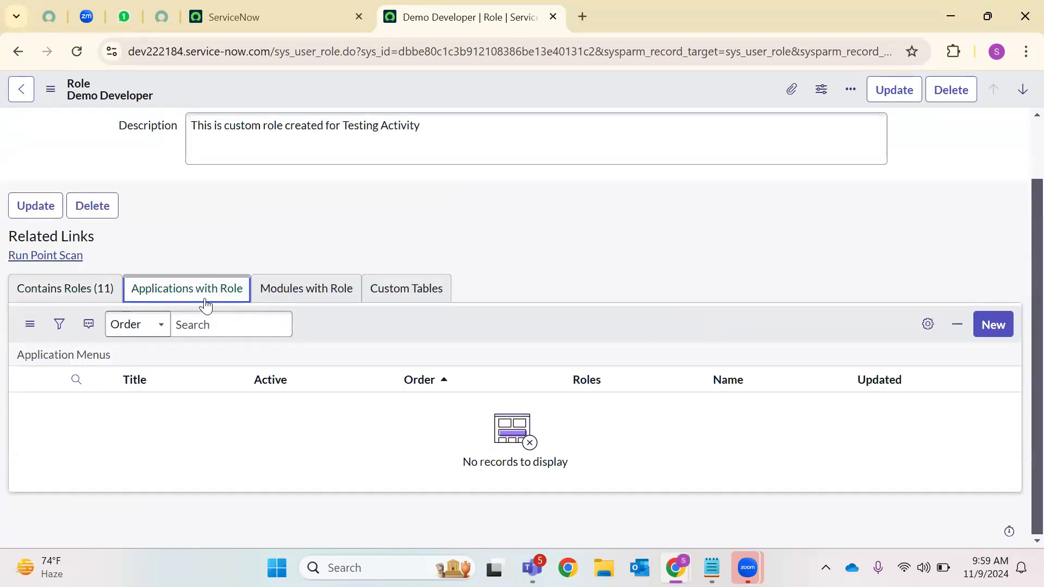
click(304, 298)
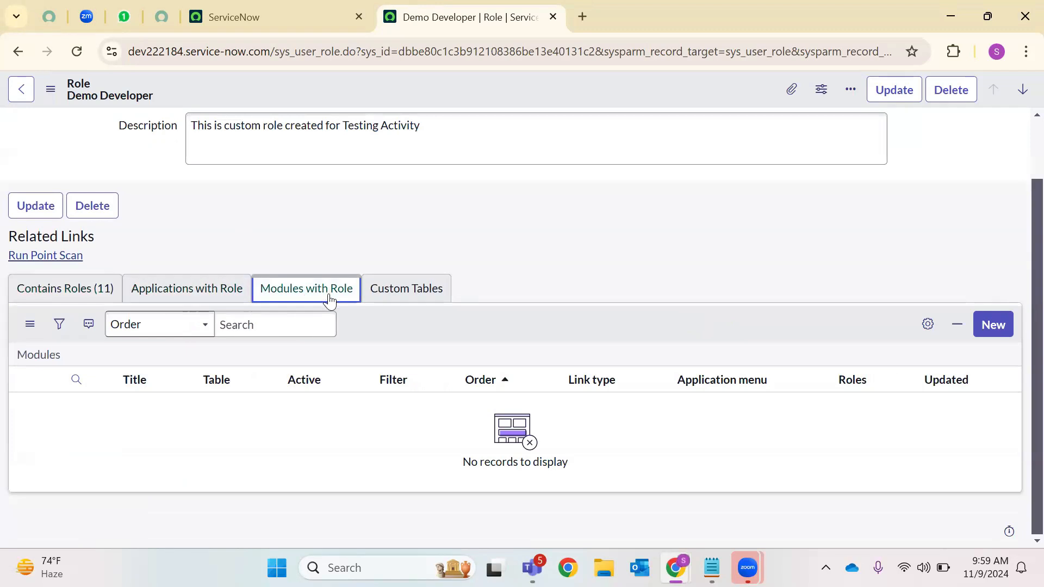
click(393, 303)
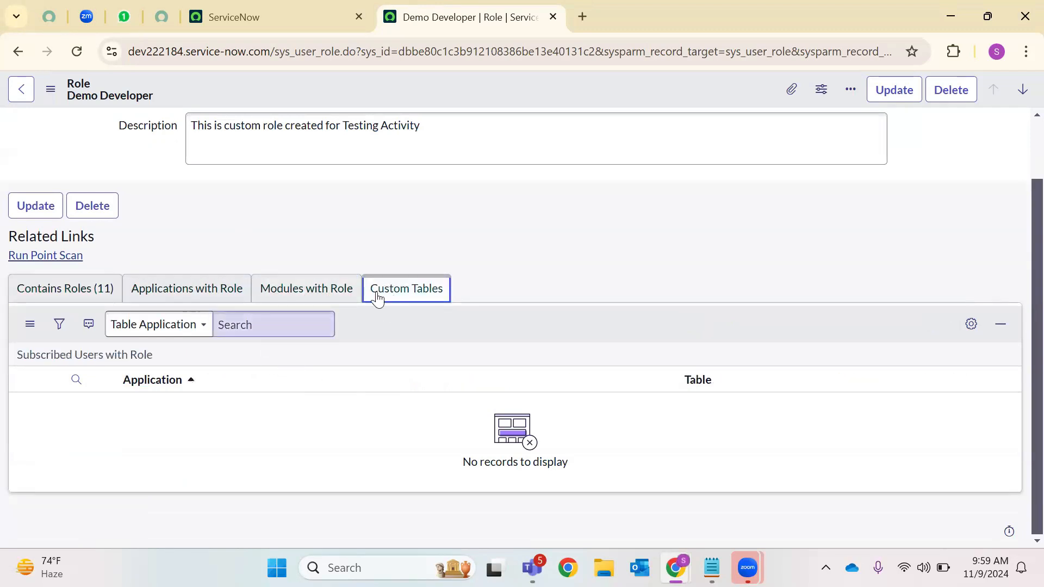
Back in the Roles list, filter role names to those starting with itil
click(317, 12)
click(163, 94)
text(inci)
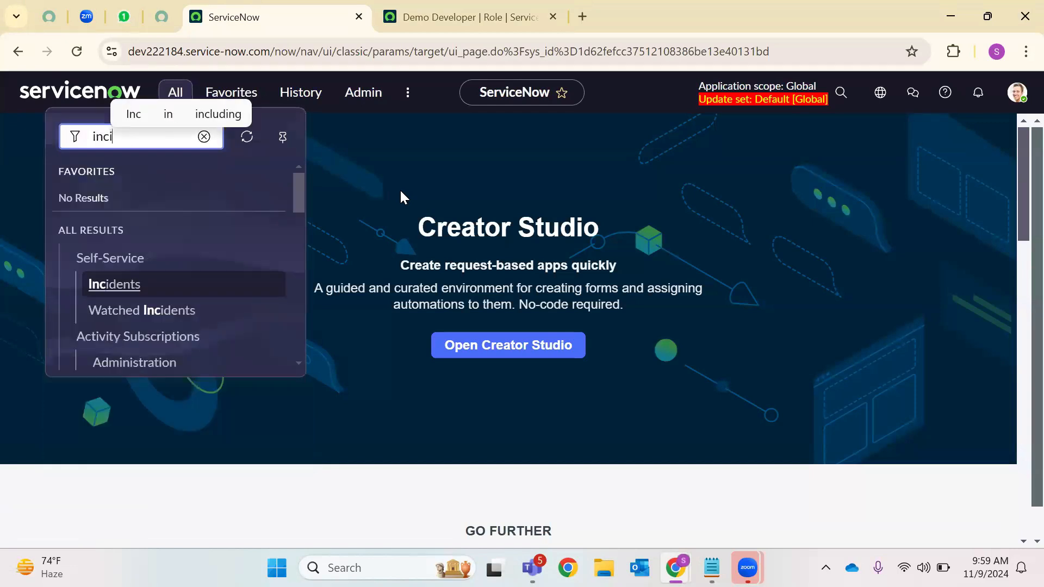
key(BackSpace)
key(BackSpace)
key(BackSpace)
key(BackSpace)
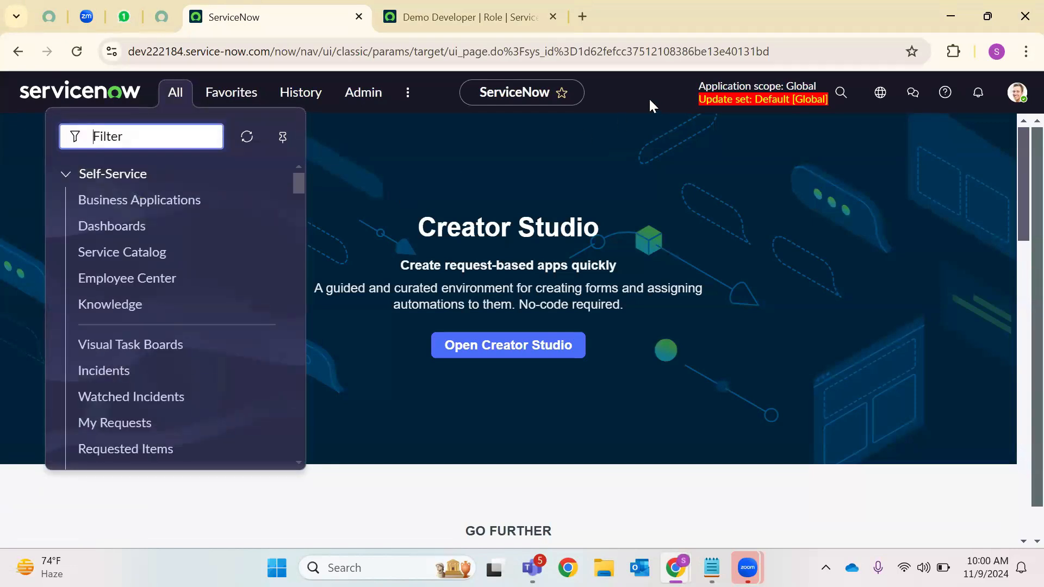
click(413, 17)
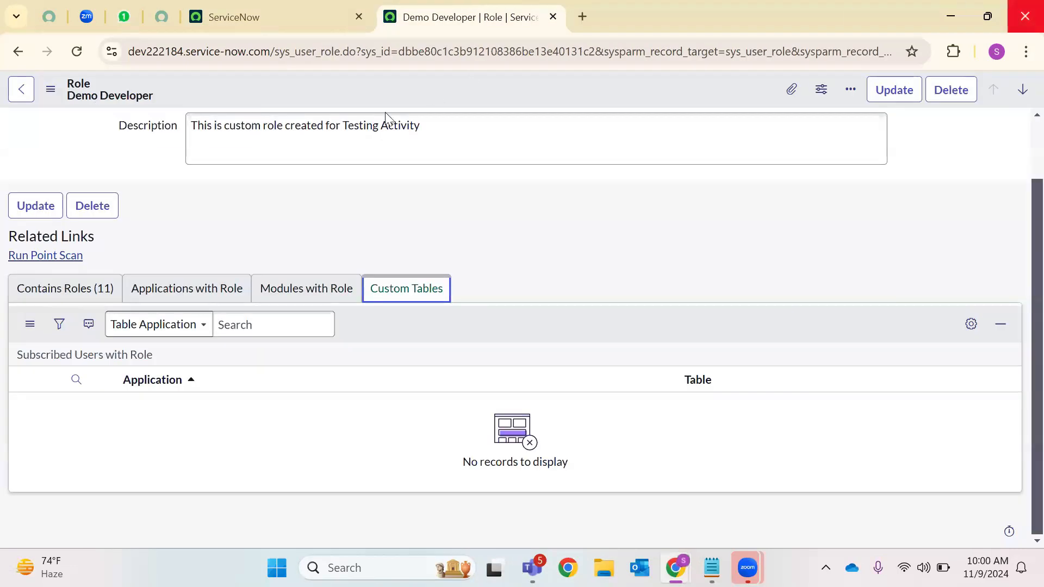
click(19, 89)
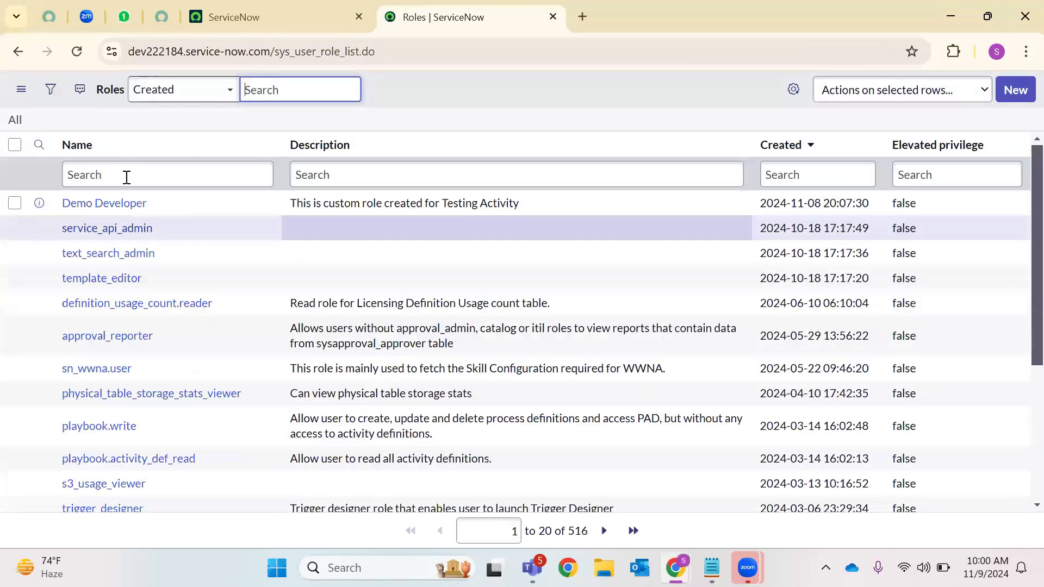
click(128, 169)
text(itil)
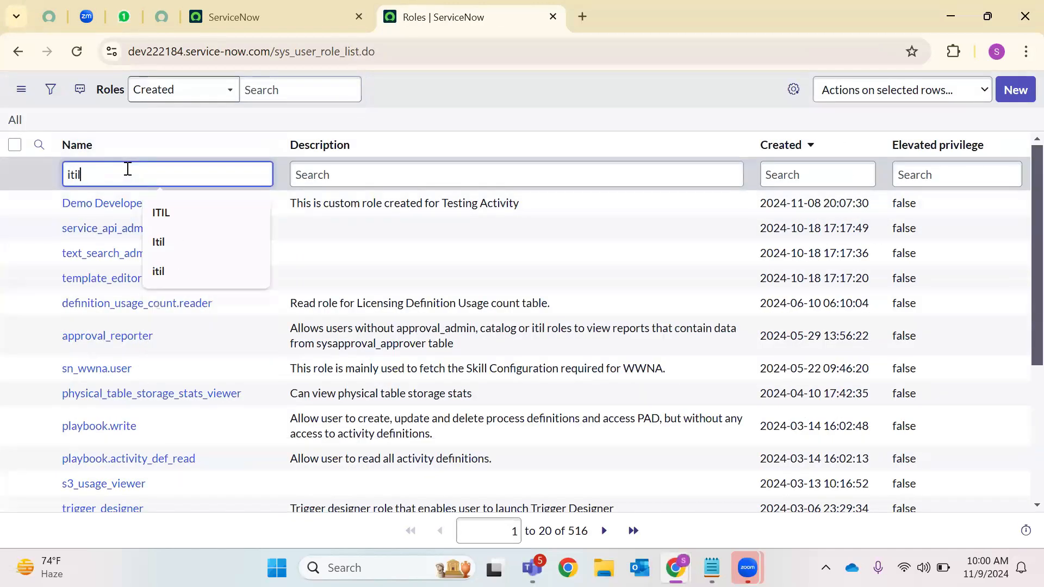
key(Return)
Open the itil role record and review the applications that use the itil role
click(69, 259)
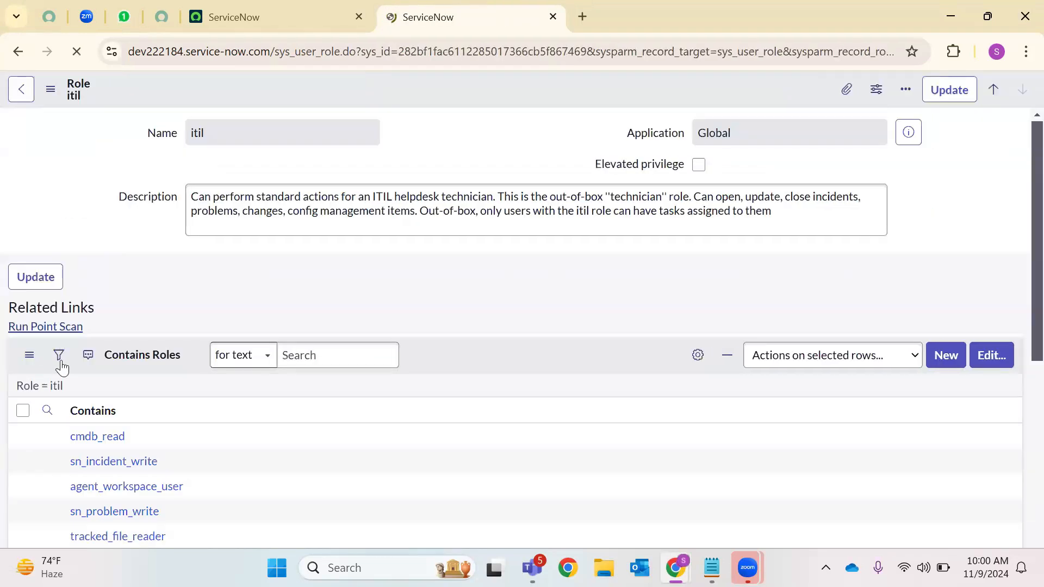
scroll(227, 342, down, 2)
click(233, 295)
scroll(252, 335, down, 3)
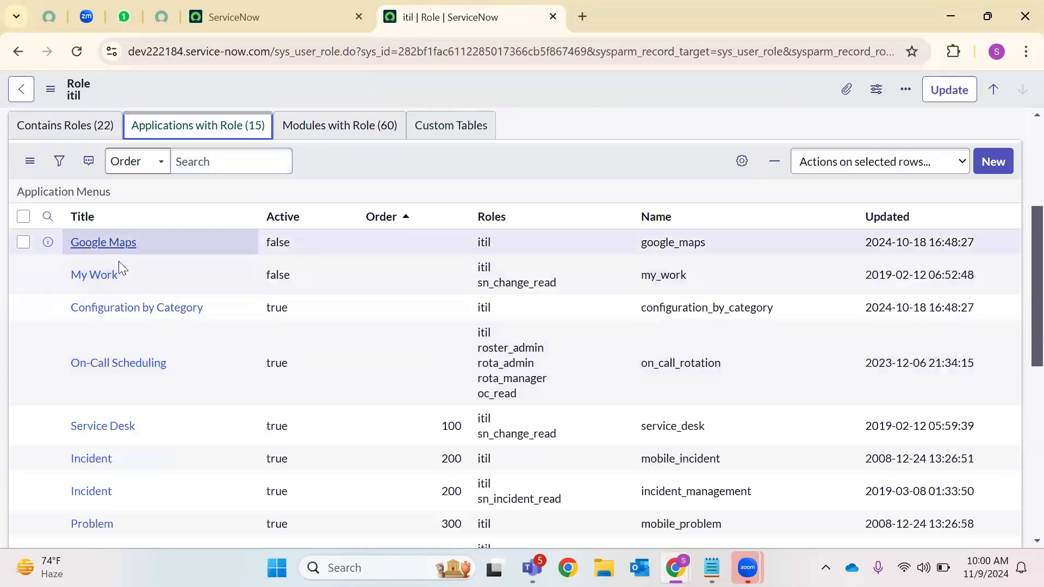
scroll(185, 413, down, 3)
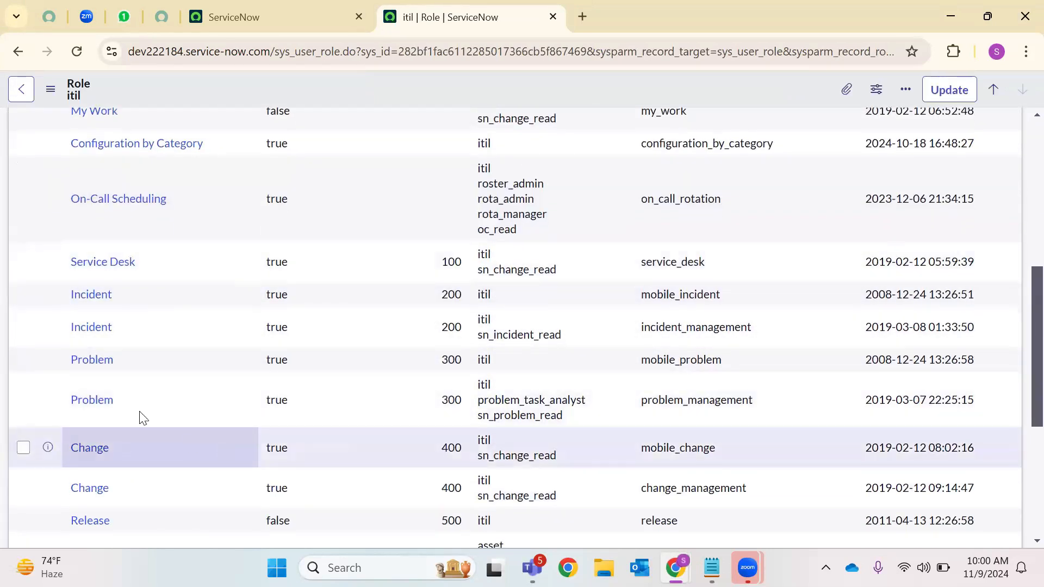
scroll(191, 435, down, 5)
scroll(197, 400, up, 10)
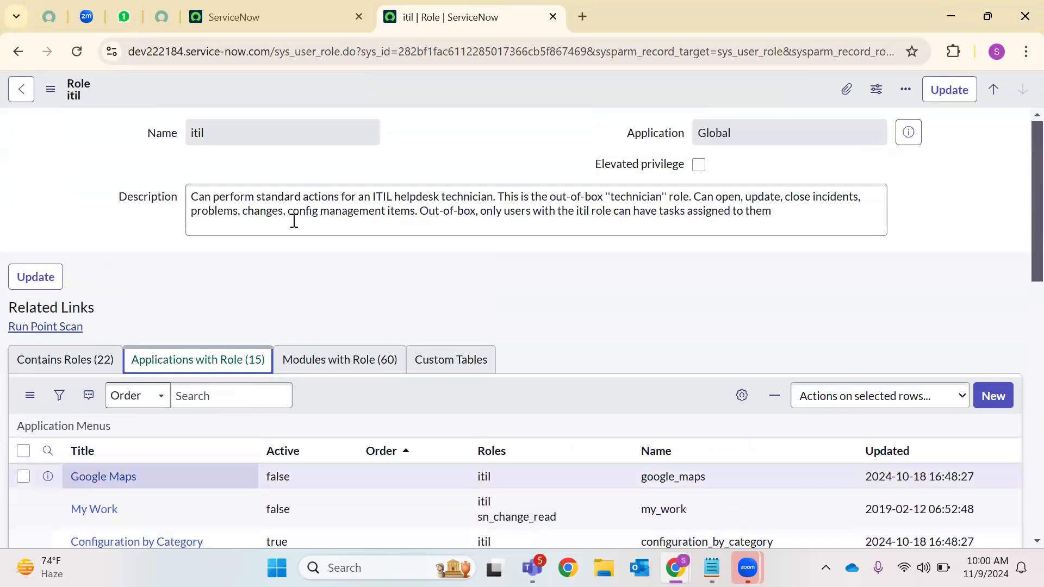
double_click(195, 132)
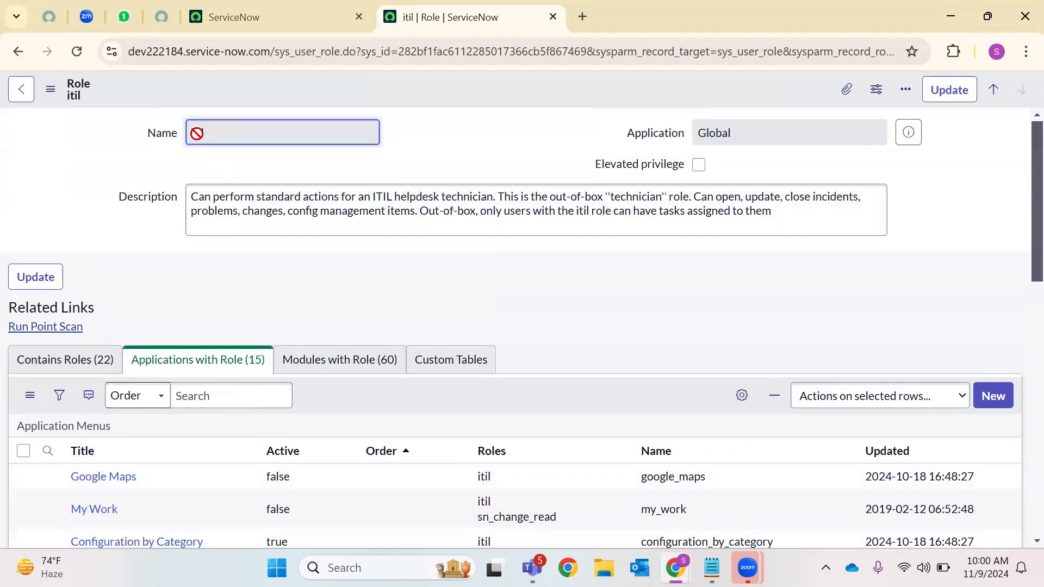
Browse the role's related lists, ending on Modules with Role (60) with entries like Request Overview
click(335, 361)
scroll(465, 310, down, 3)
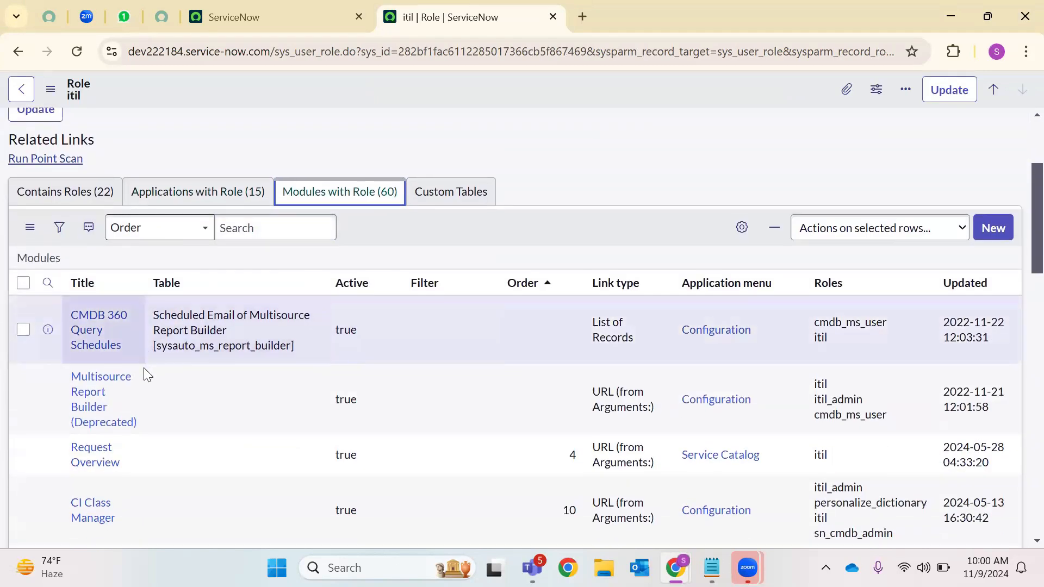
scroll(144, 372, down, 4)
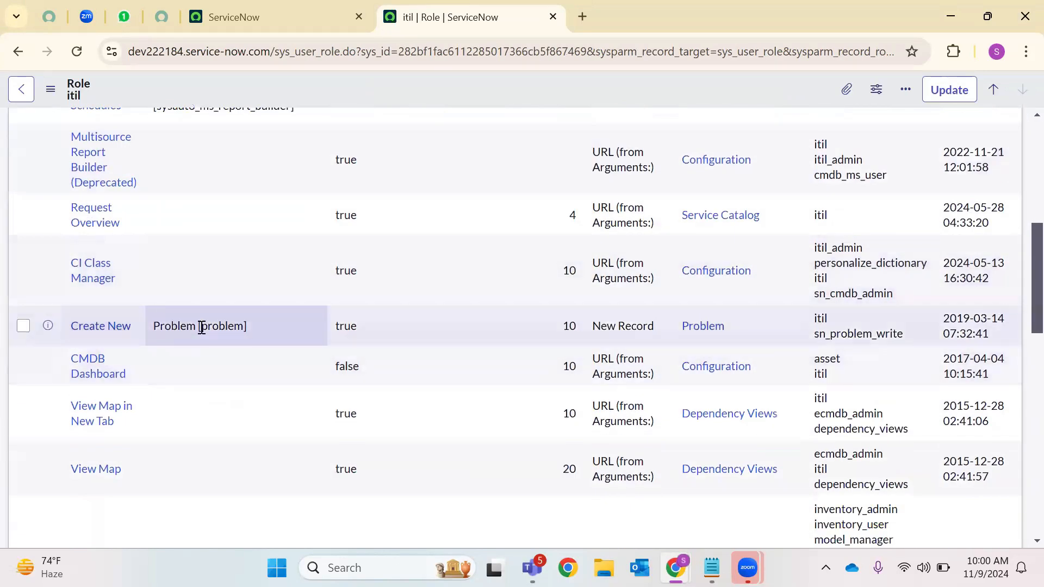
scroll(381, 270, up, 8)
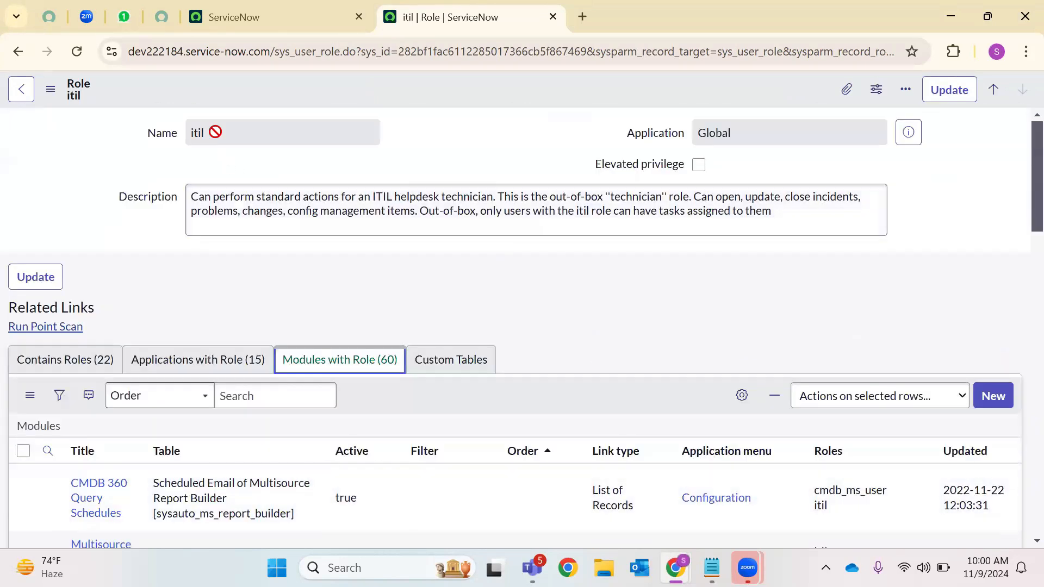
scroll(230, 381, down, 10)
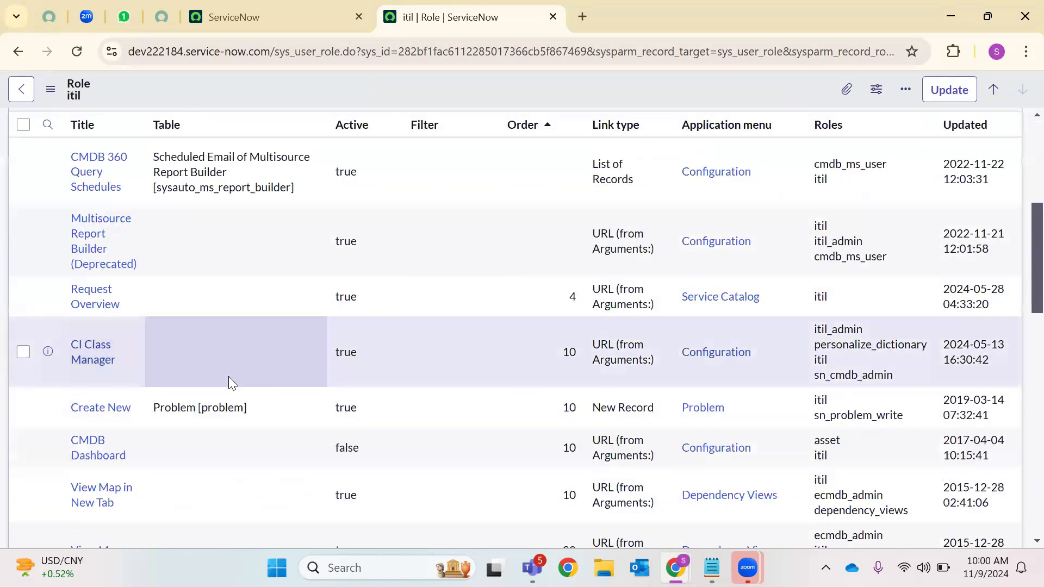
scroll(223, 380, down, 2)
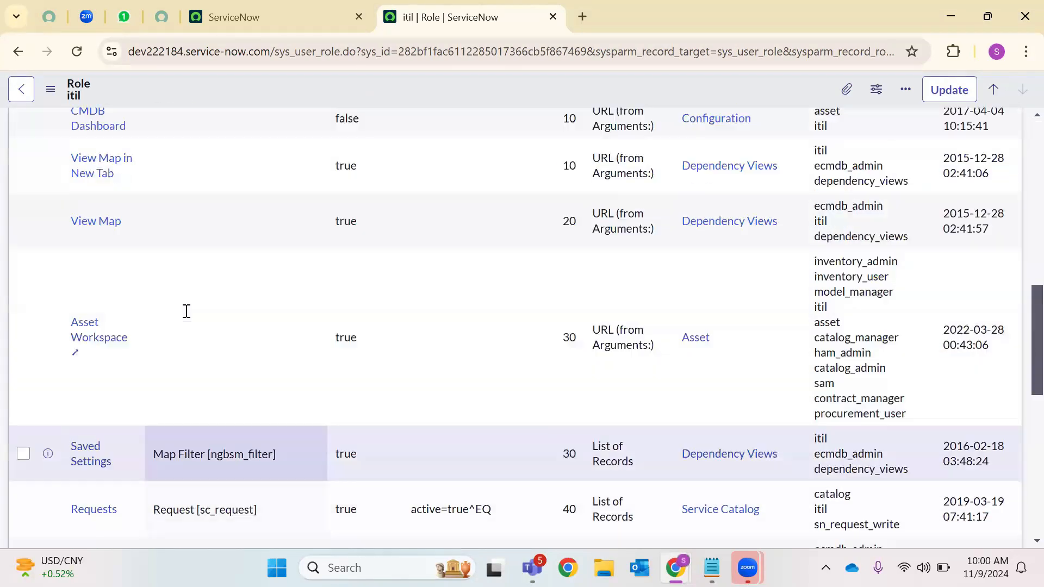
scroll(188, 312, up, 5)
scroll(189, 323, down, 4)
scroll(188, 319, down, 3)
scroll(189, 319, up, 12)
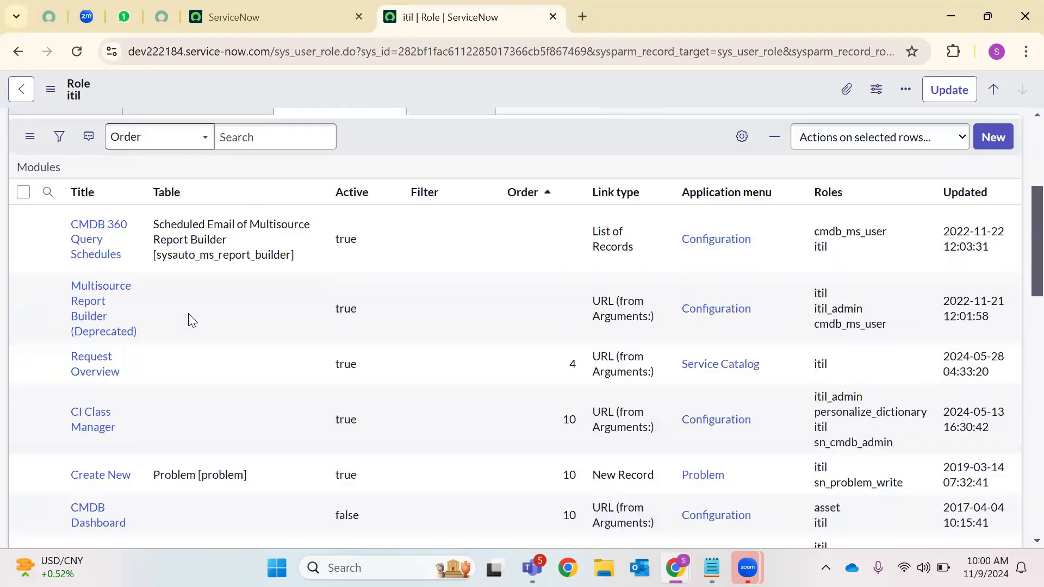
scroll(286, 397, down, 3)
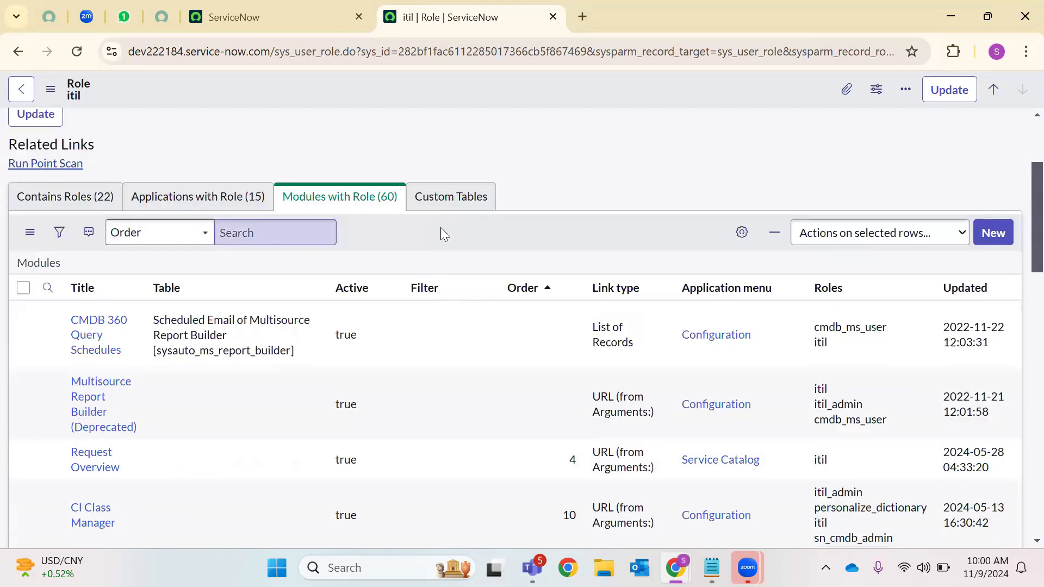
click(424, 203)
click(350, 289)
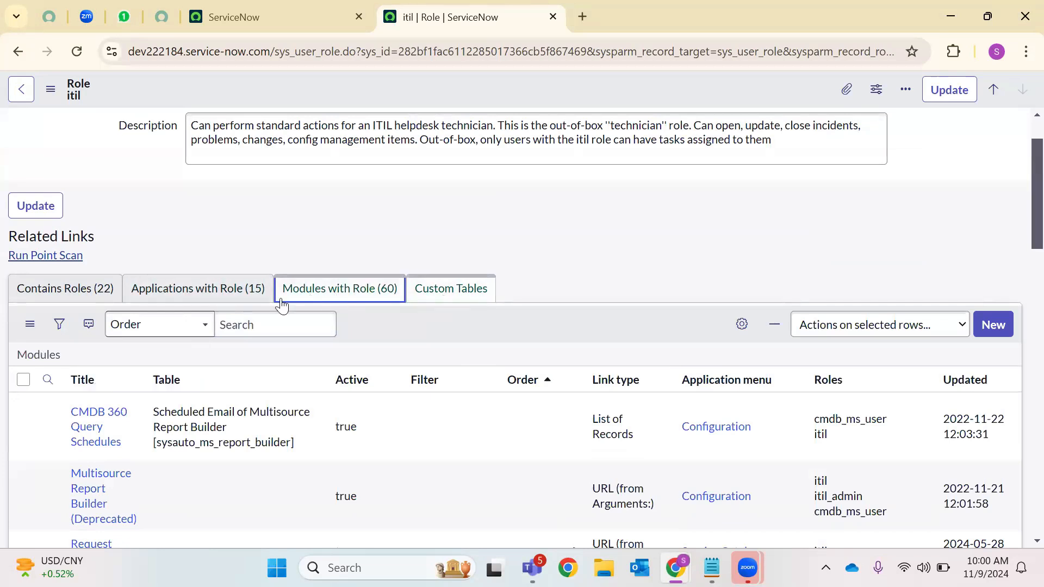
List the itil role's 22 contained roles, from cmdb_read and sn_incident_write onward
click(259, 301)
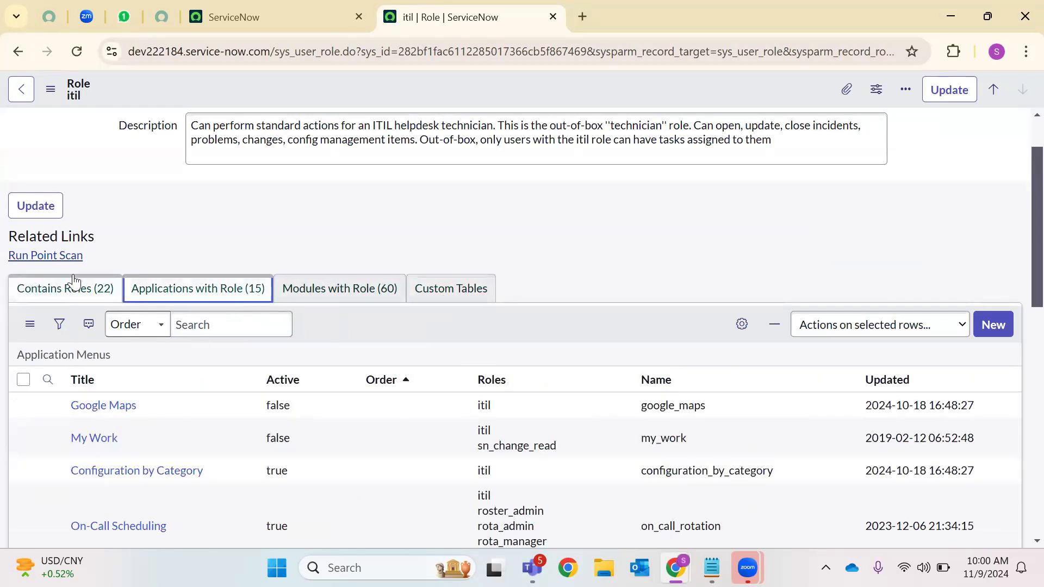
click(71, 288)
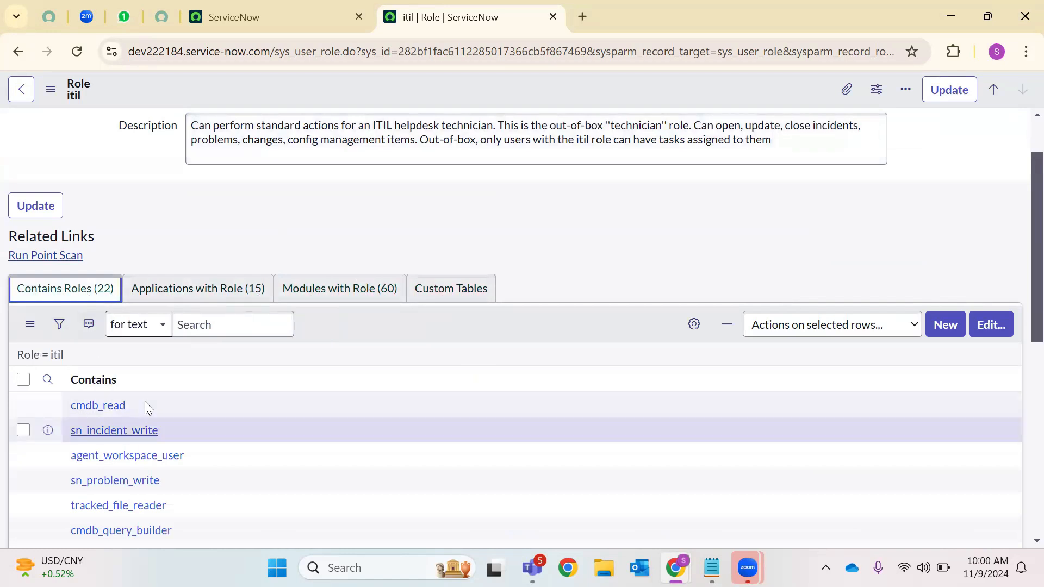
scroll(144, 405, down, 7)
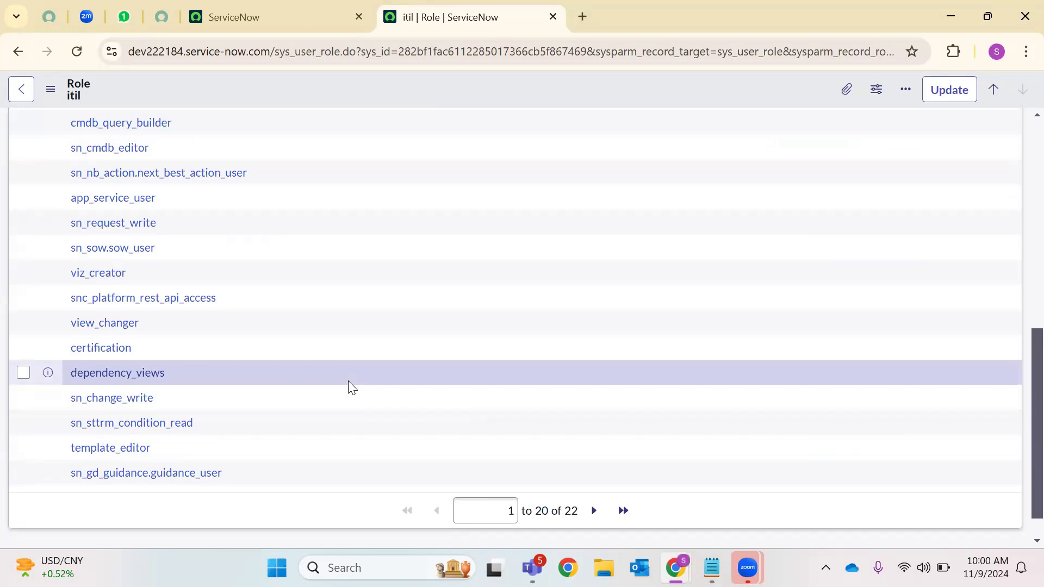
scroll(347, 336, up, 6)
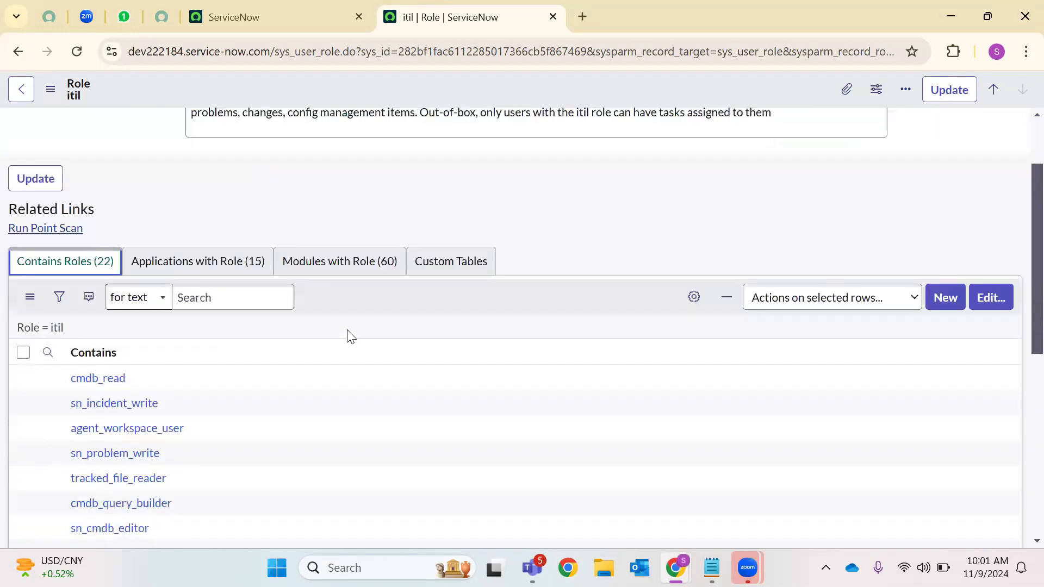
scroll(276, 375, down, 2)
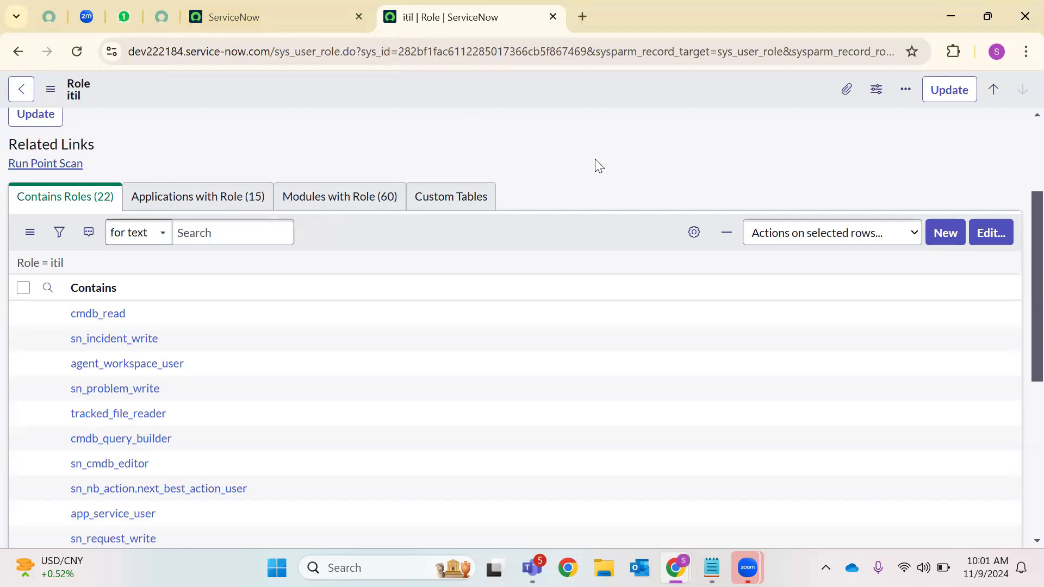
scroll(597, 165, up, 3)
triple_click(442, 216)
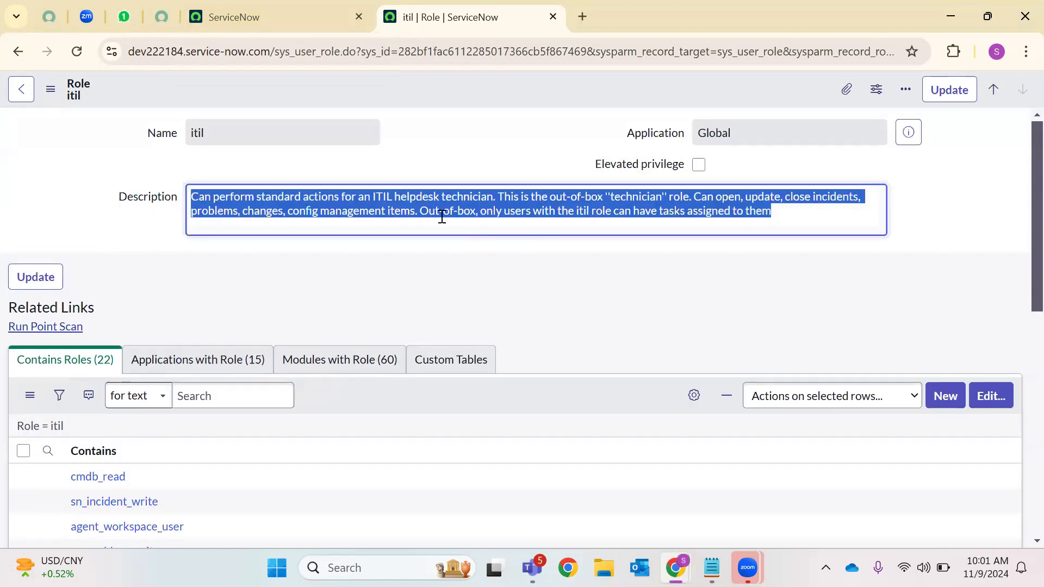
click(398, 243)
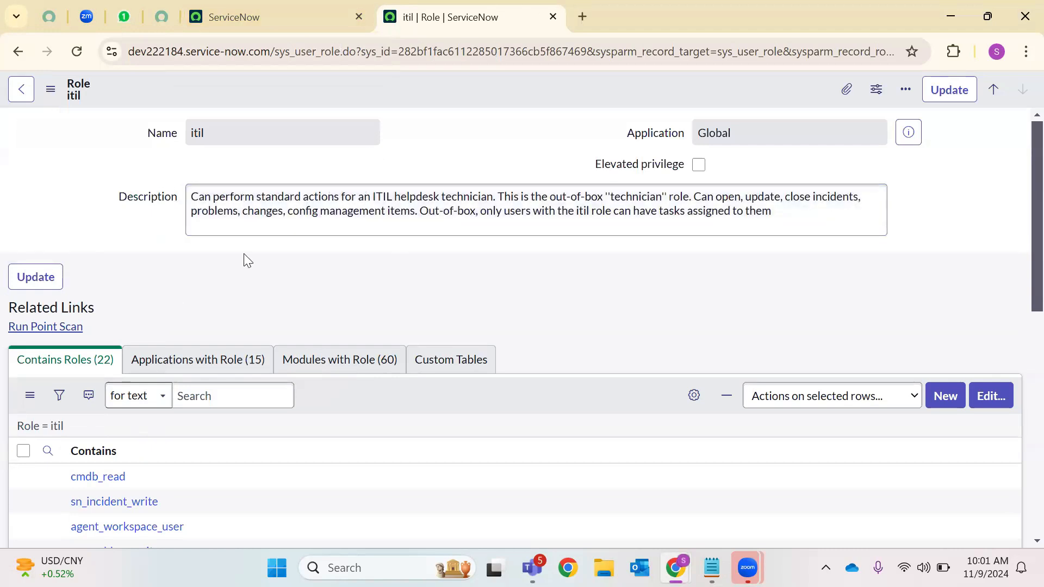
double_click(308, 202)
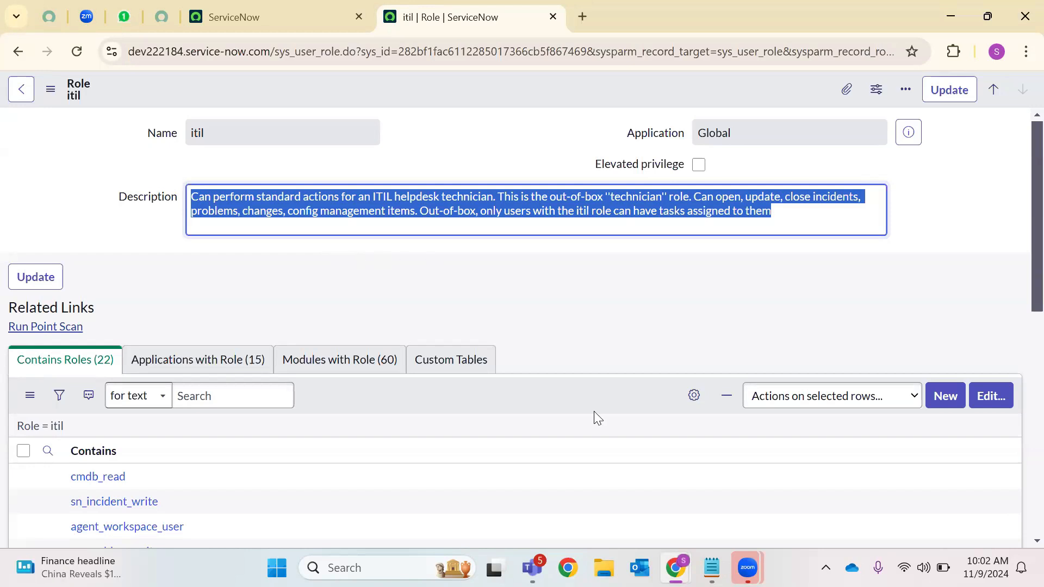
Maximize Notepad, add a new Untitled tab, and dismiss the file-open dialog
click(709, 565)
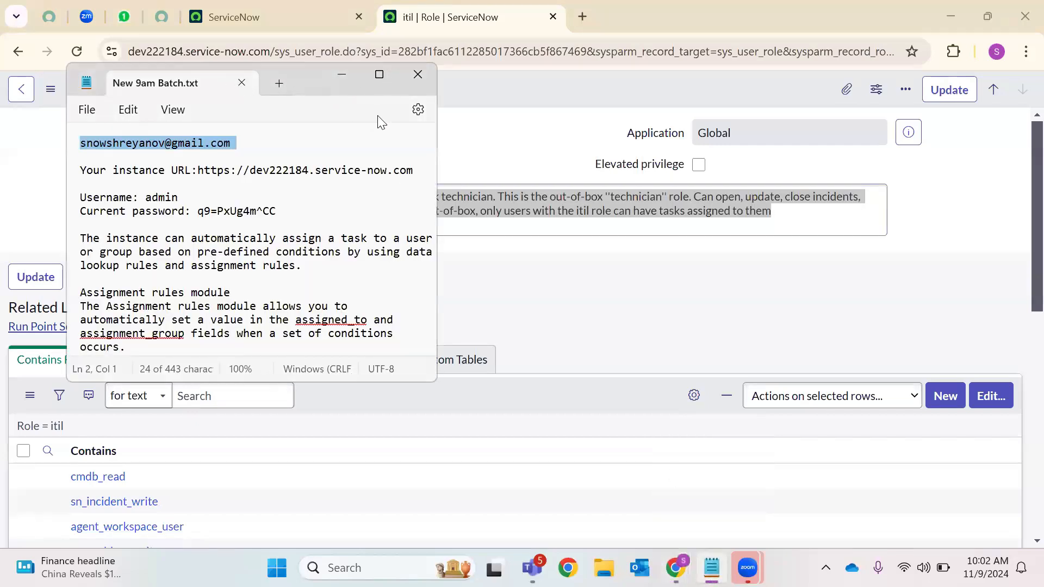
click(379, 75)
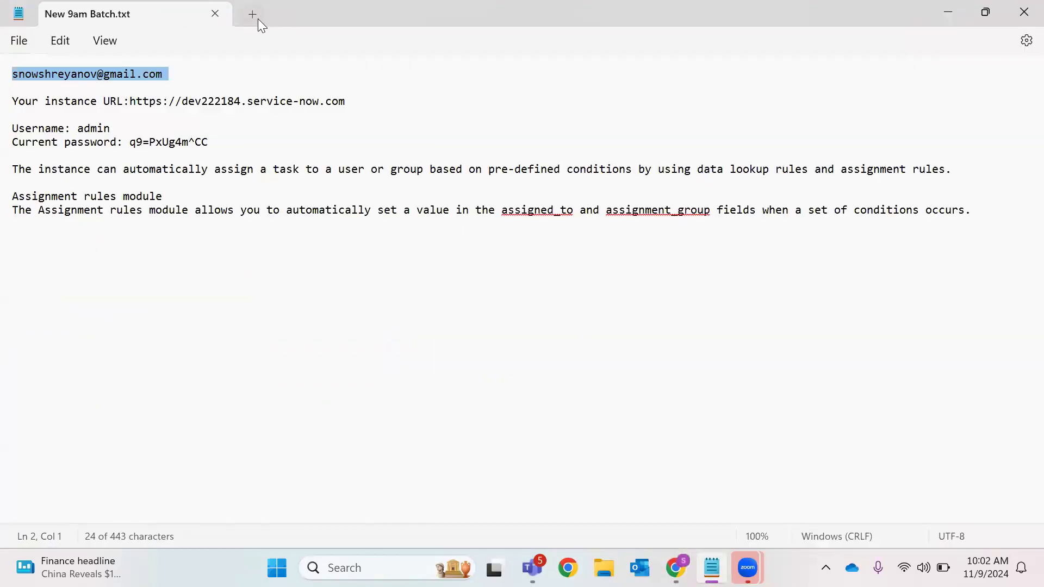
click(257, 17)
click(27, 43)
click(37, 122)
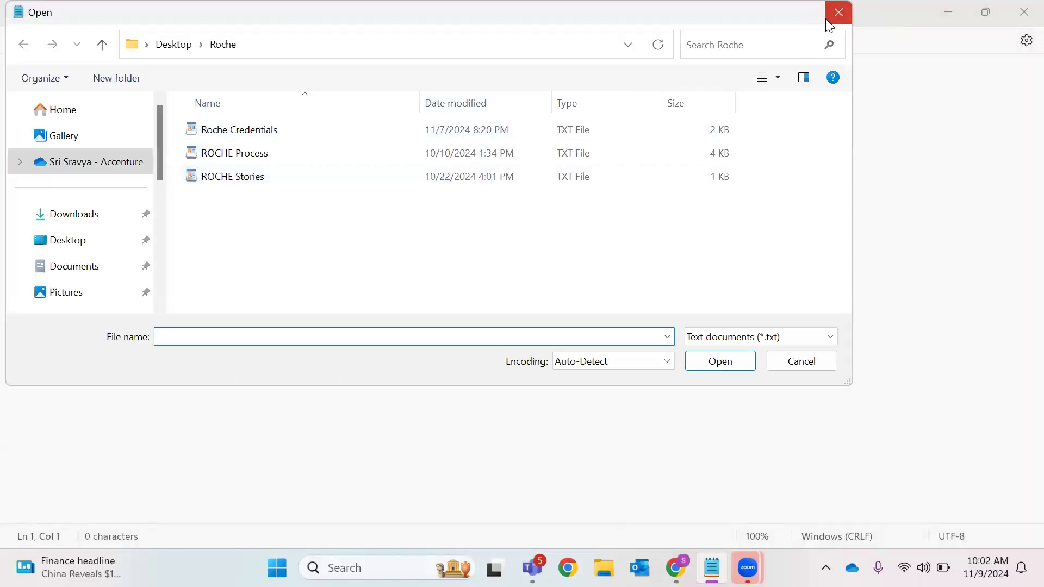
click(836, 13)
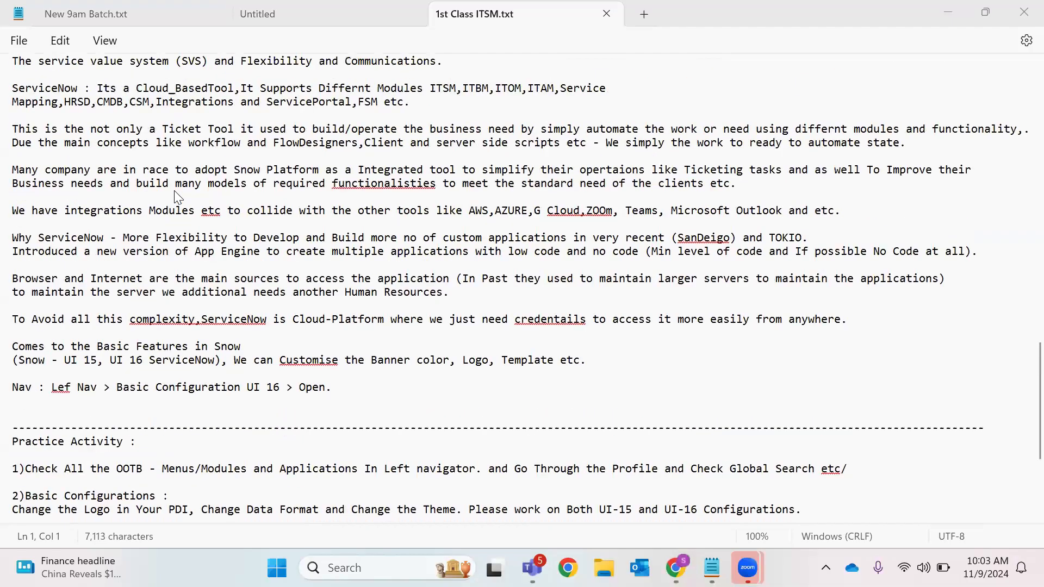
scroll(171, 189, up, 3)
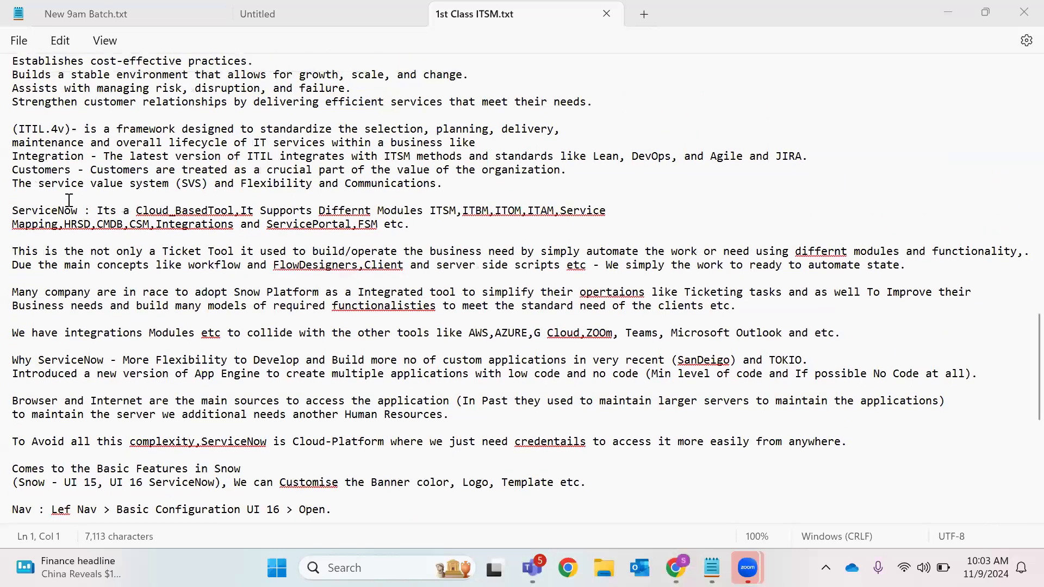
drag(91, 130, 354, 130)
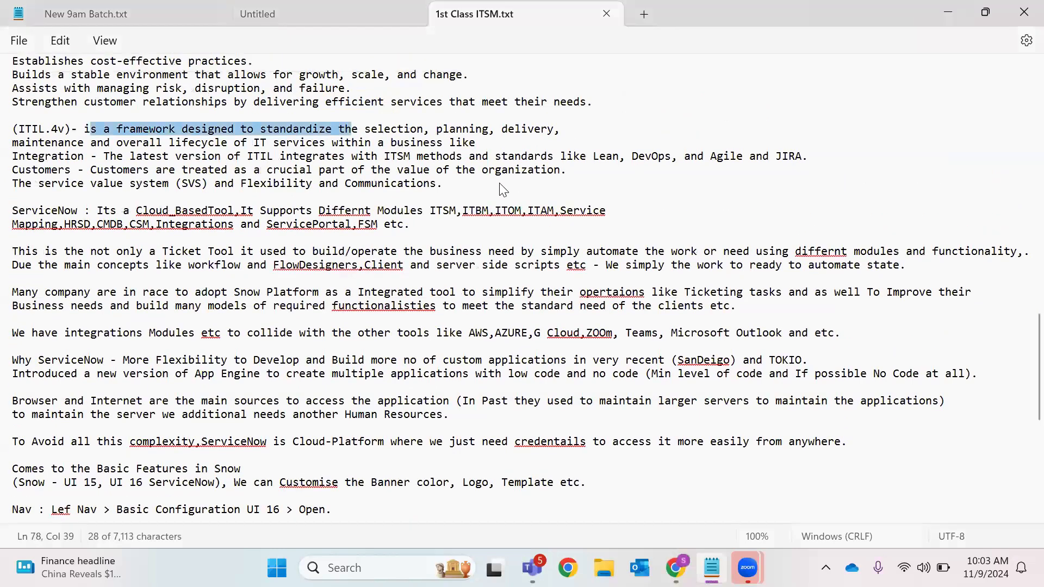
click(471, 224)
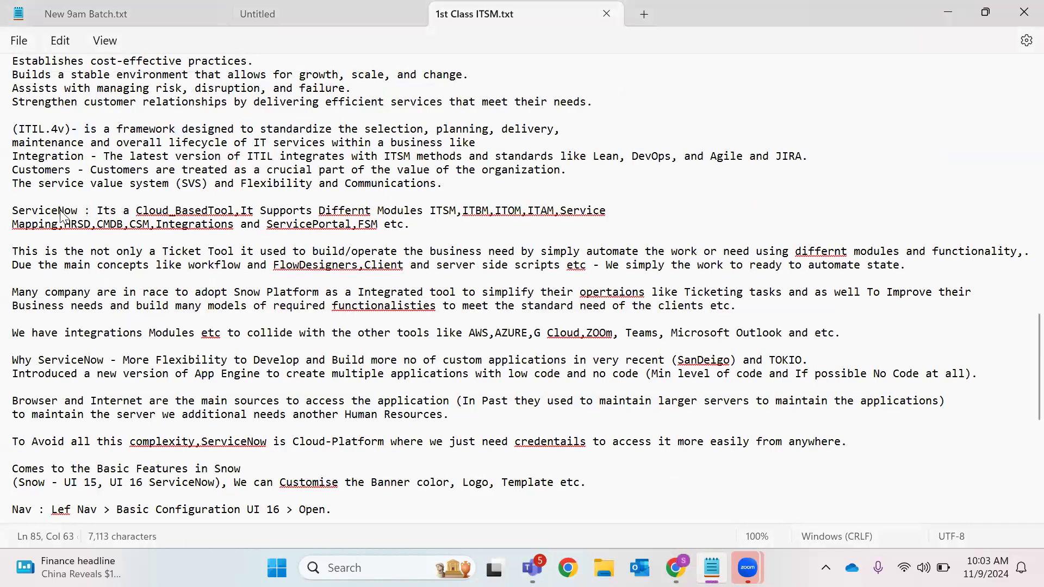
drag(13, 212, 79, 213)
click(171, 216)
click(215, 213)
double_click(216, 213)
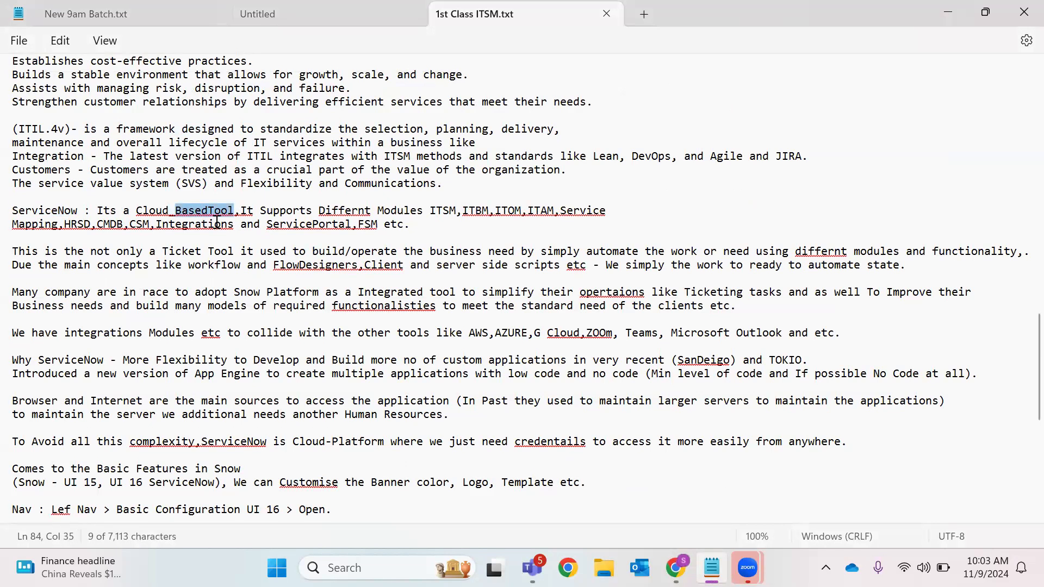
double_click(154, 215)
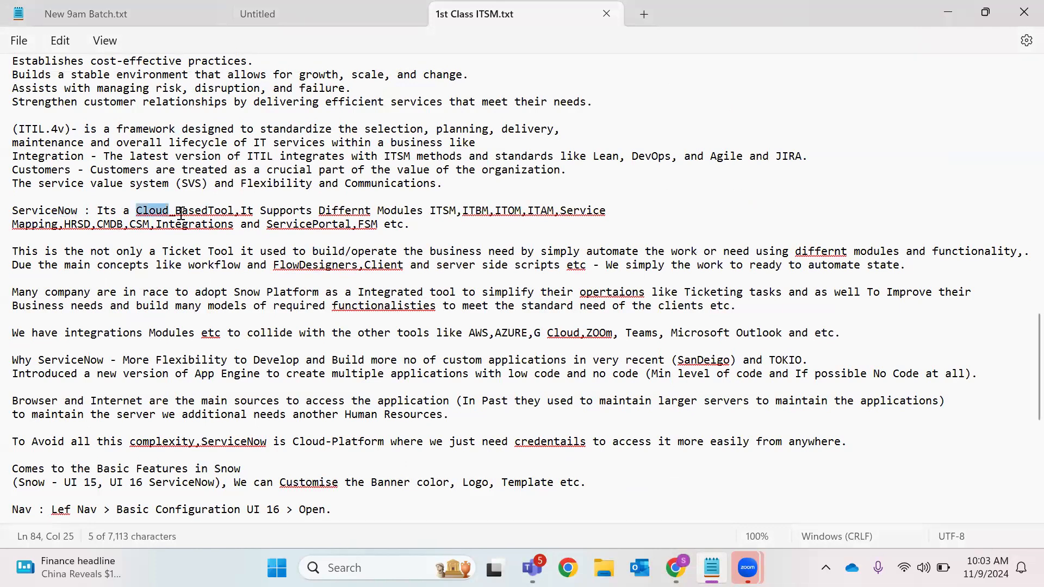
double_click(183, 214)
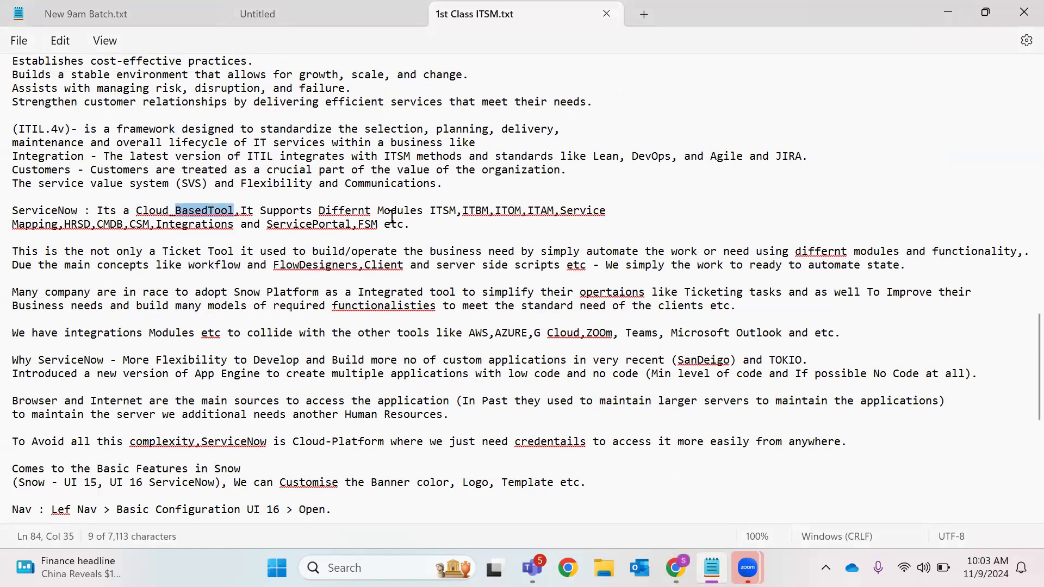
double_click(444, 212)
click(489, 214)
double_click(492, 214)
double_click(509, 214)
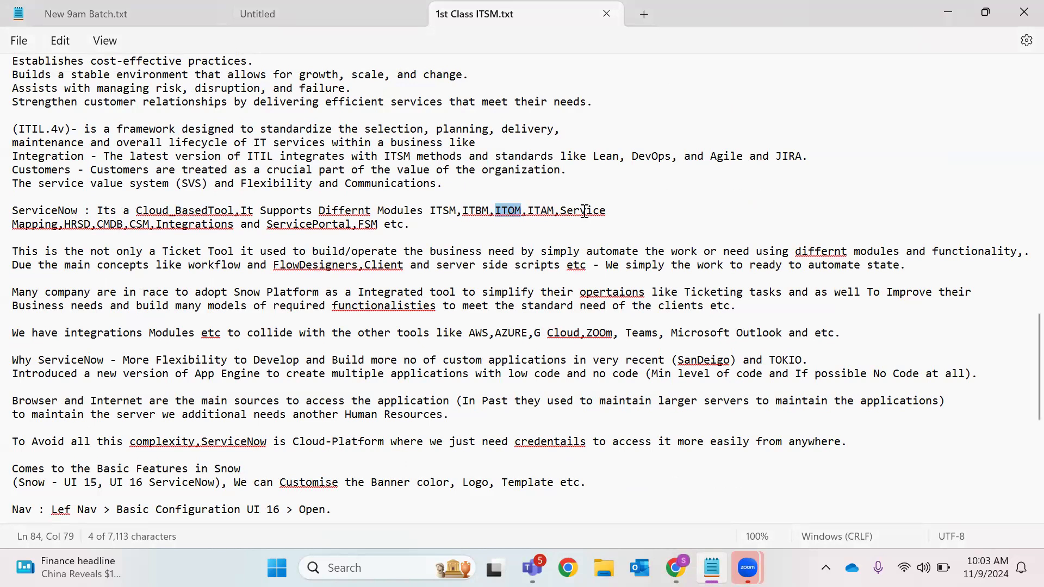
click(535, 213)
double_click(538, 213)
double_click(574, 212)
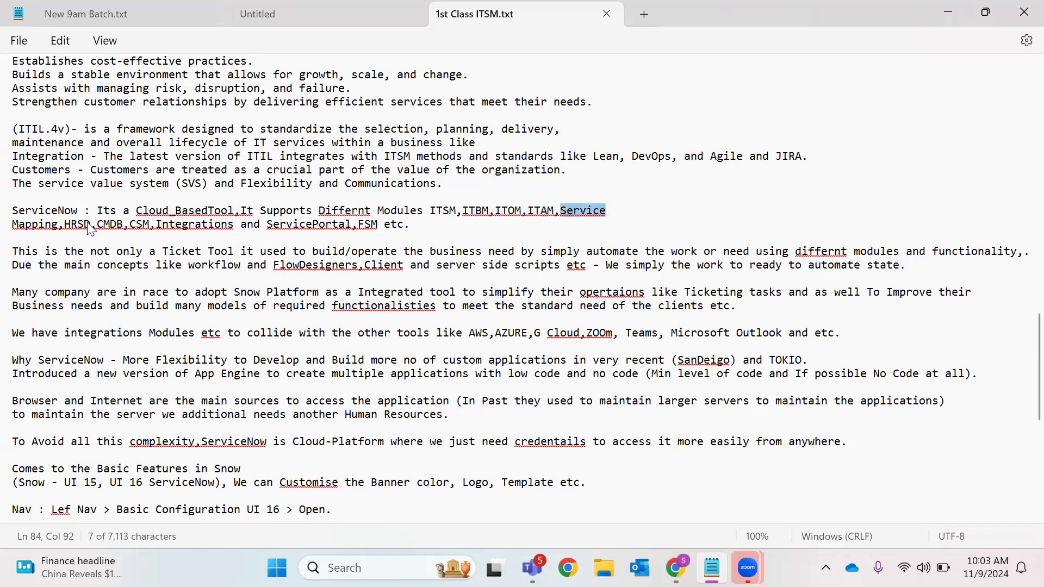
double_click(106, 225)
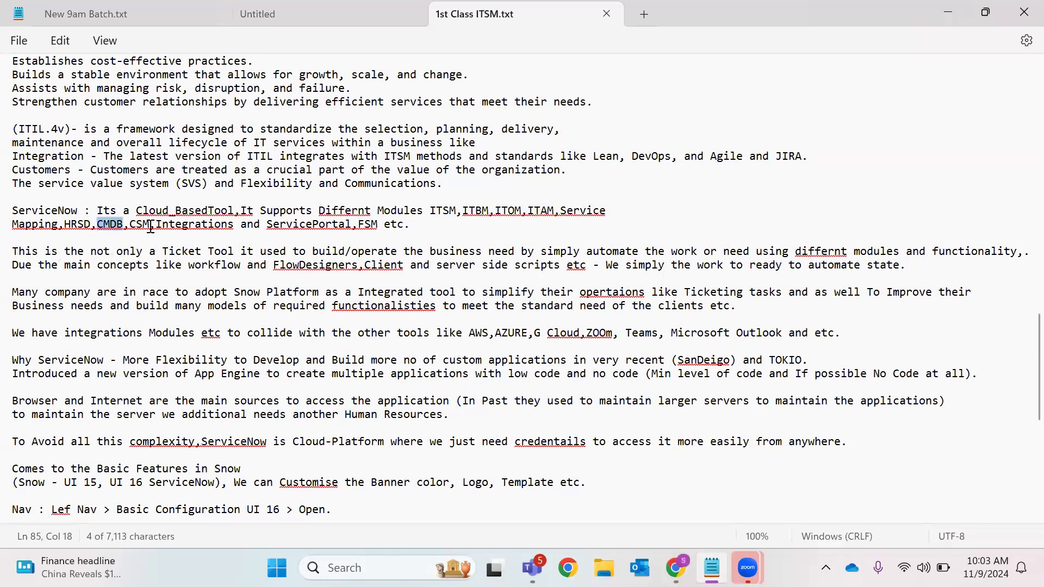
double_click(152, 225)
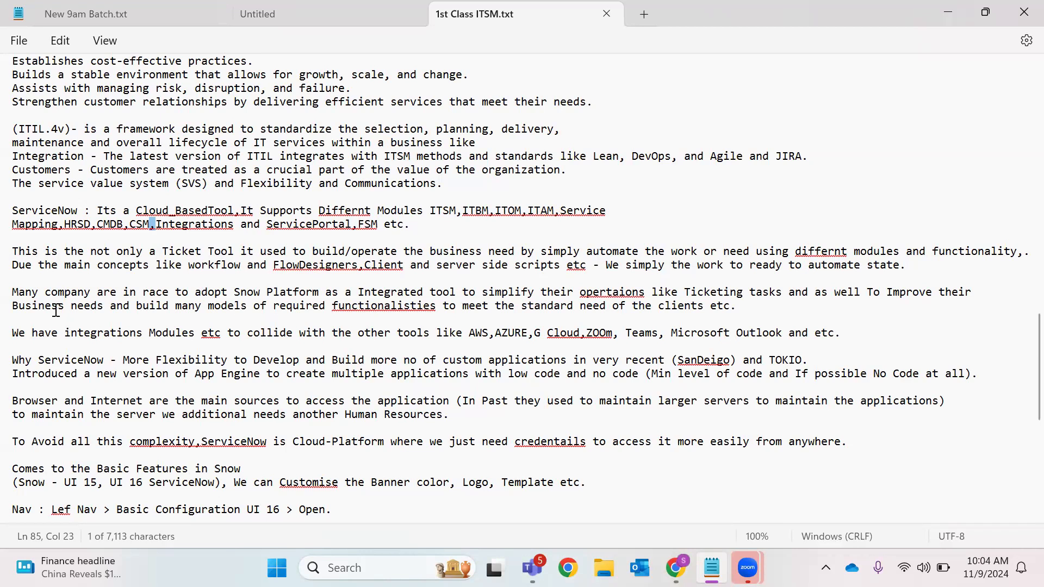
Highlight ZOOm and the line of integrated tools in the 1st Class ITSM.txt notes
click(586, 334)
double_click(598, 334)
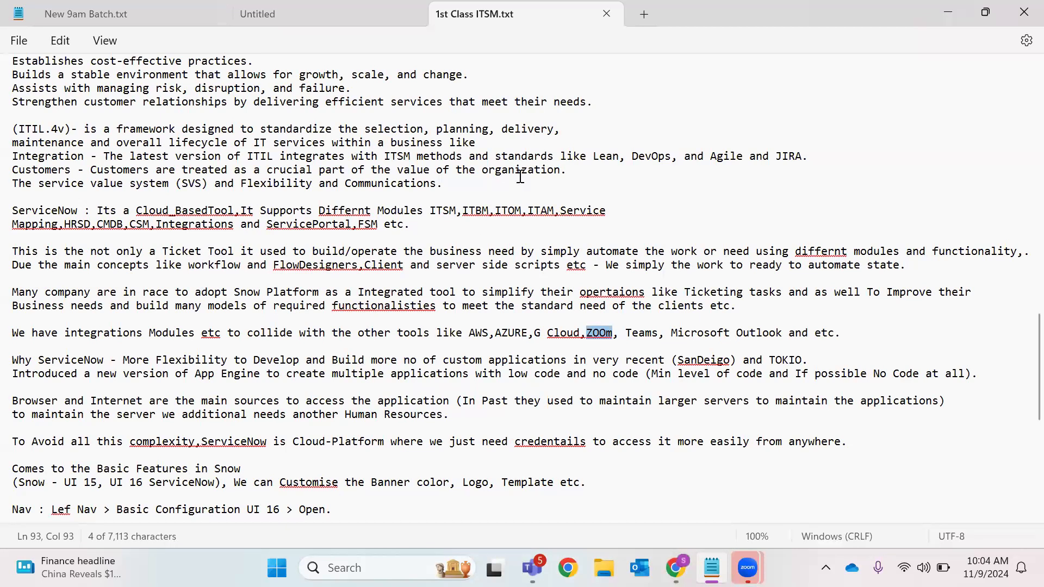
drag(468, 333, 841, 337)
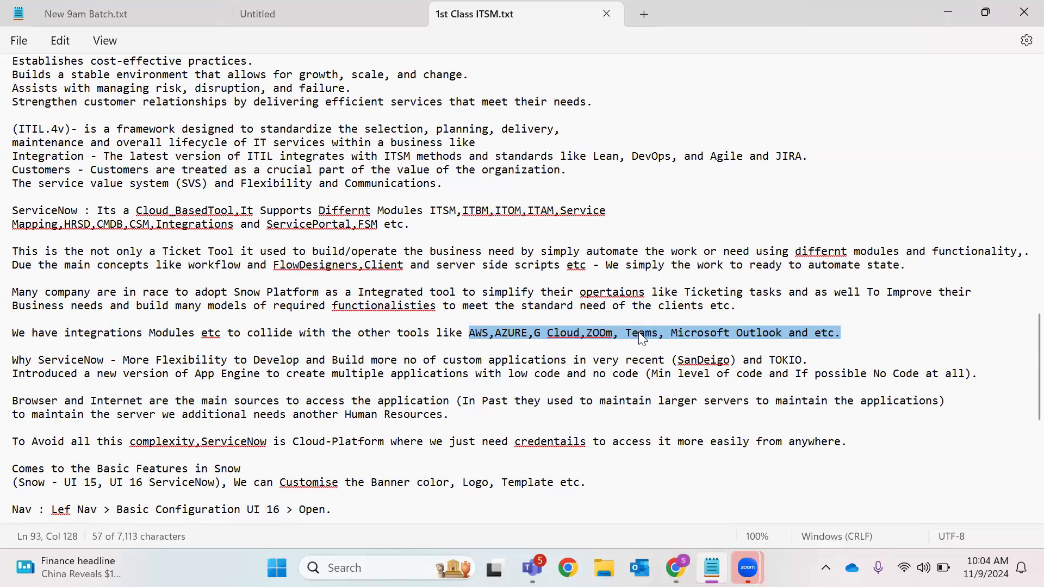
double_click(307, 337)
triple_click(256, 335)
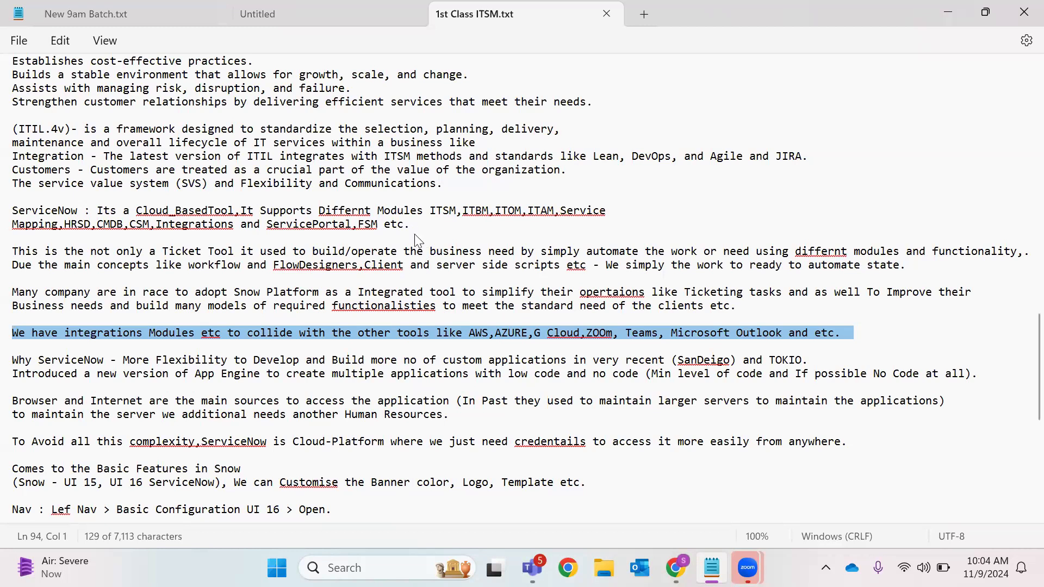
scroll(415, 235, down, 3)
click(260, 283)
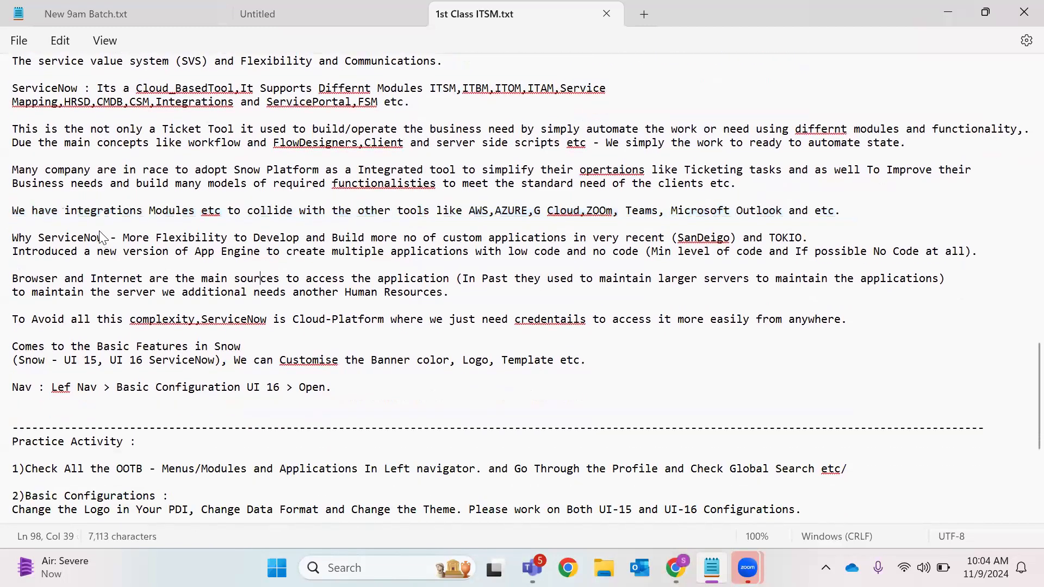
Highlight the flexibility phrase, SanDeigo, TOKIO, App Engine and browser-access lines, then minimize Notepad
drag(117, 239, 672, 248)
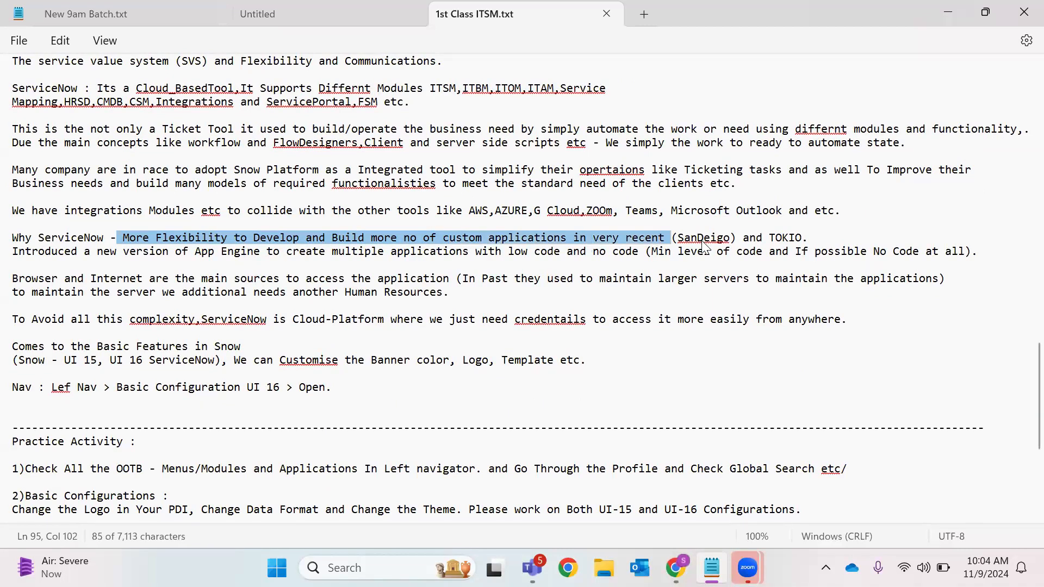
click(703, 242)
right_click(703, 242)
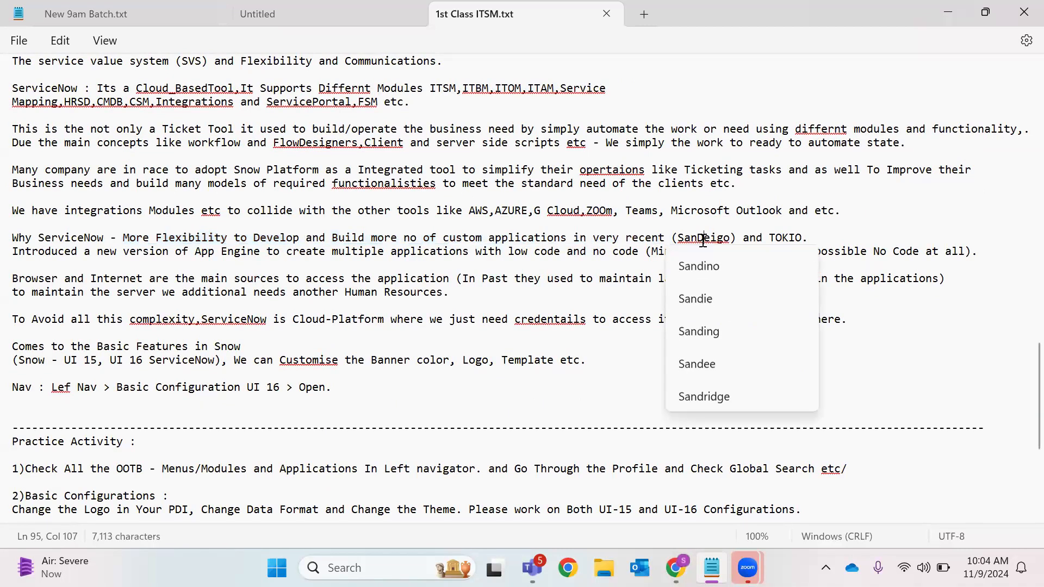
click(785, 238)
double_click(785, 237)
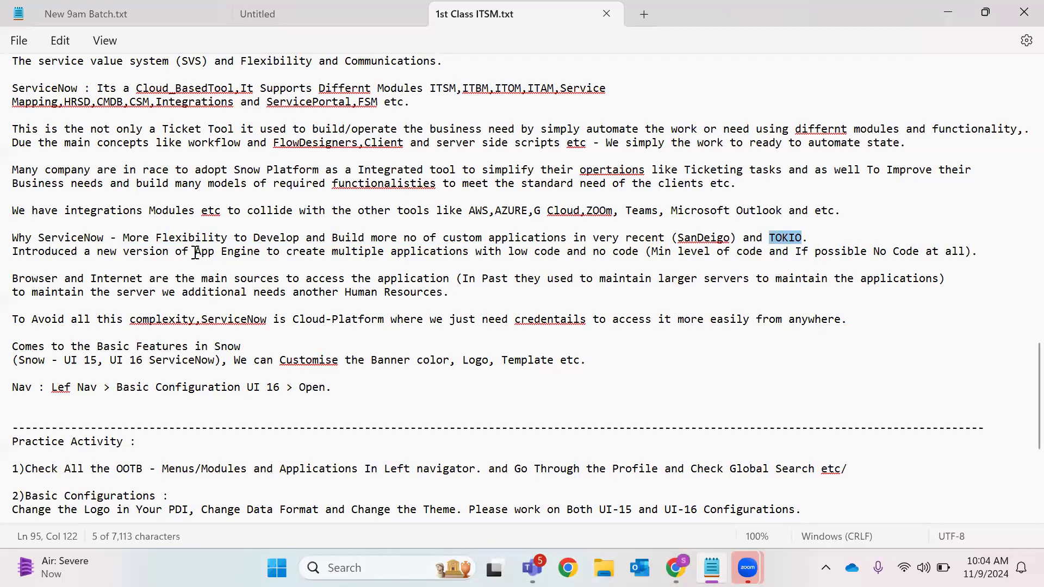
drag(195, 252, 266, 254)
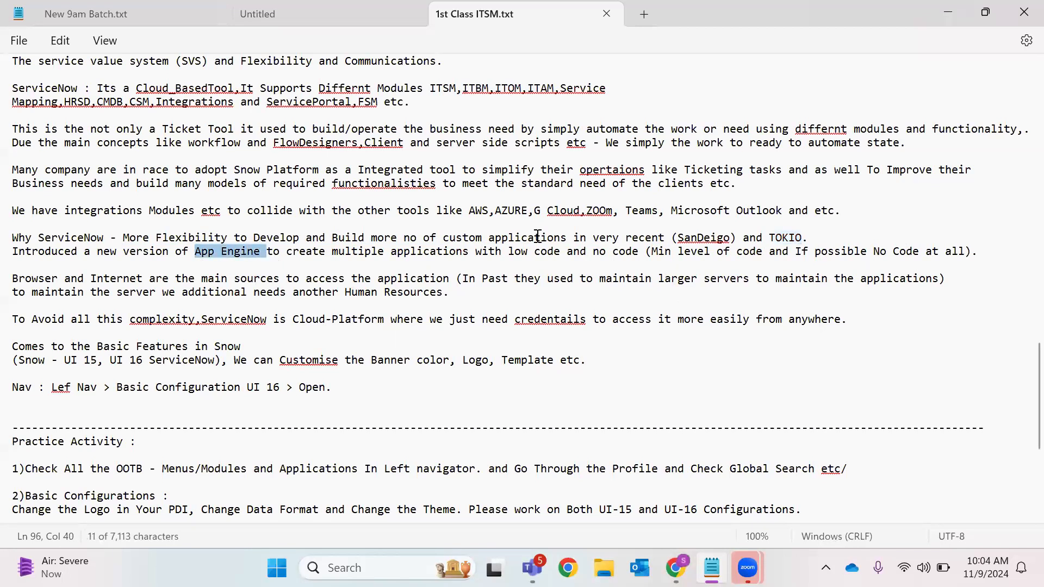
double_click(518, 251)
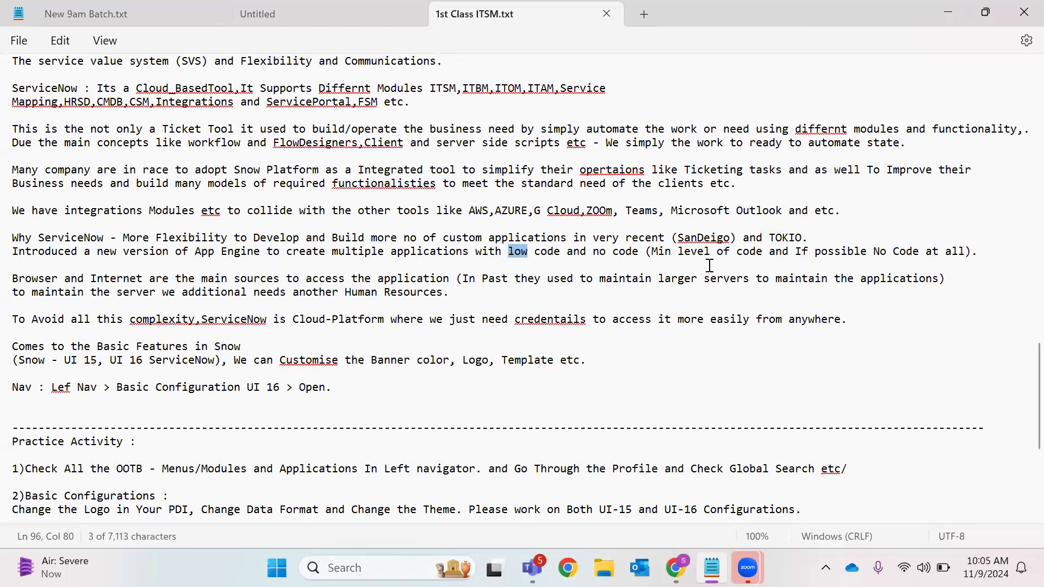
double_click(702, 239)
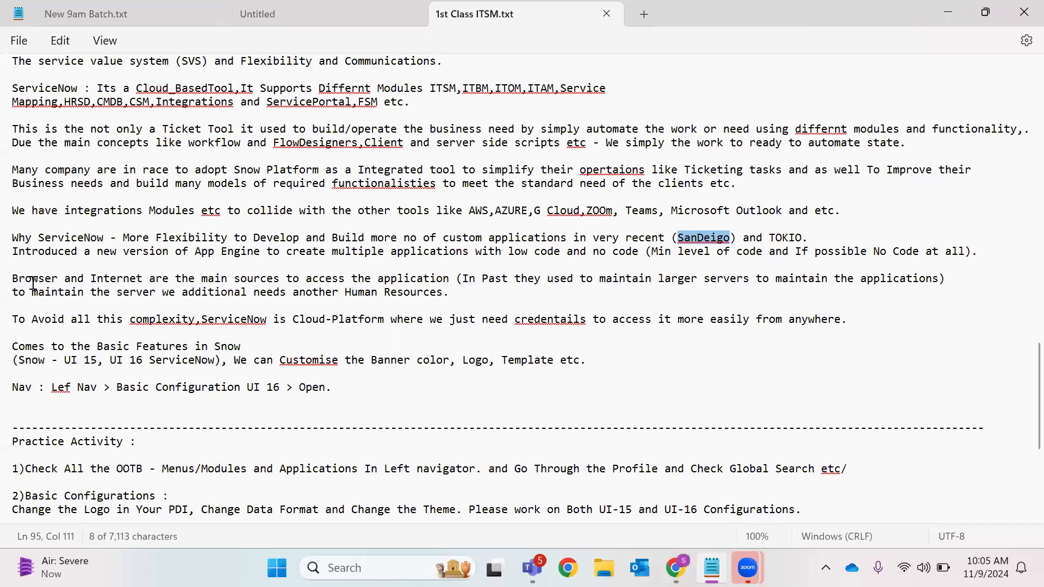
drag(13, 278, 496, 311)
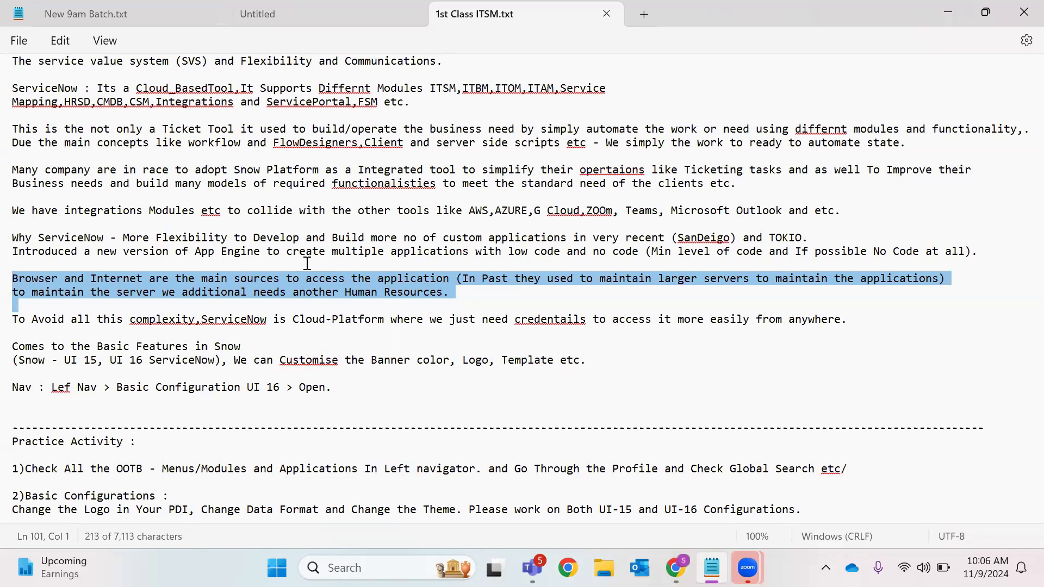
click(294, 319)
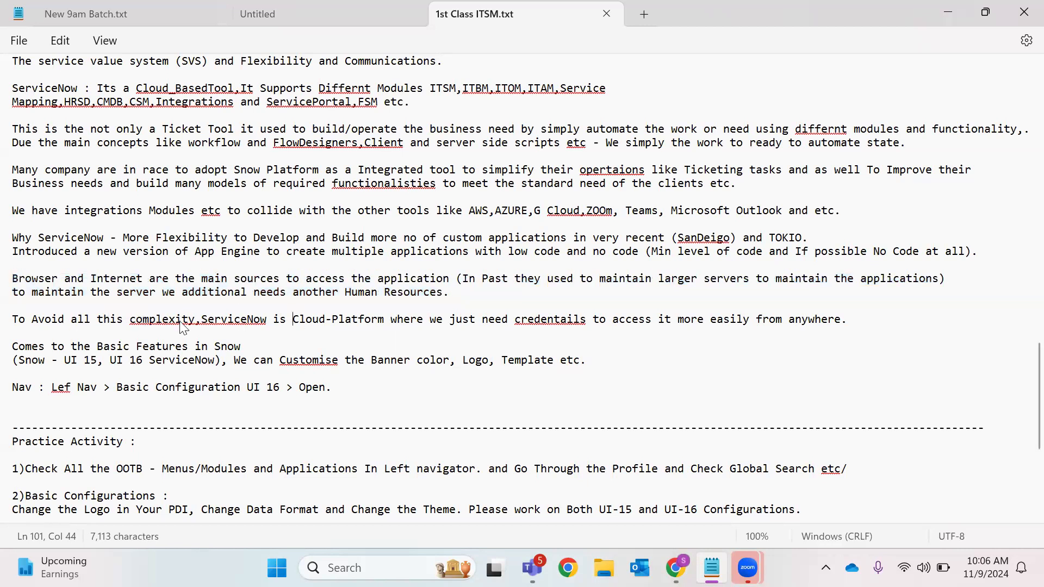
double_click(328, 320)
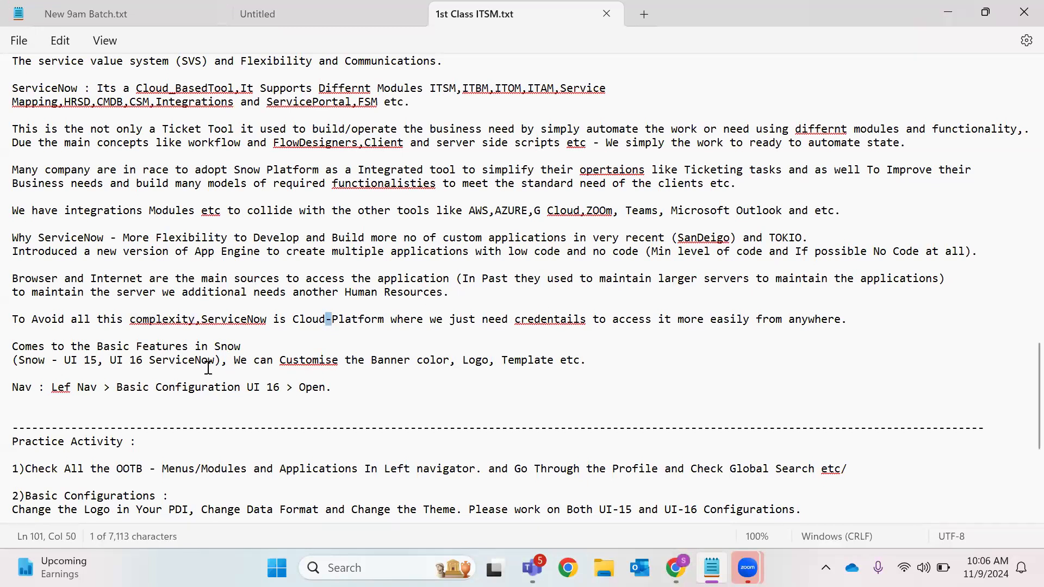
click(958, 10)
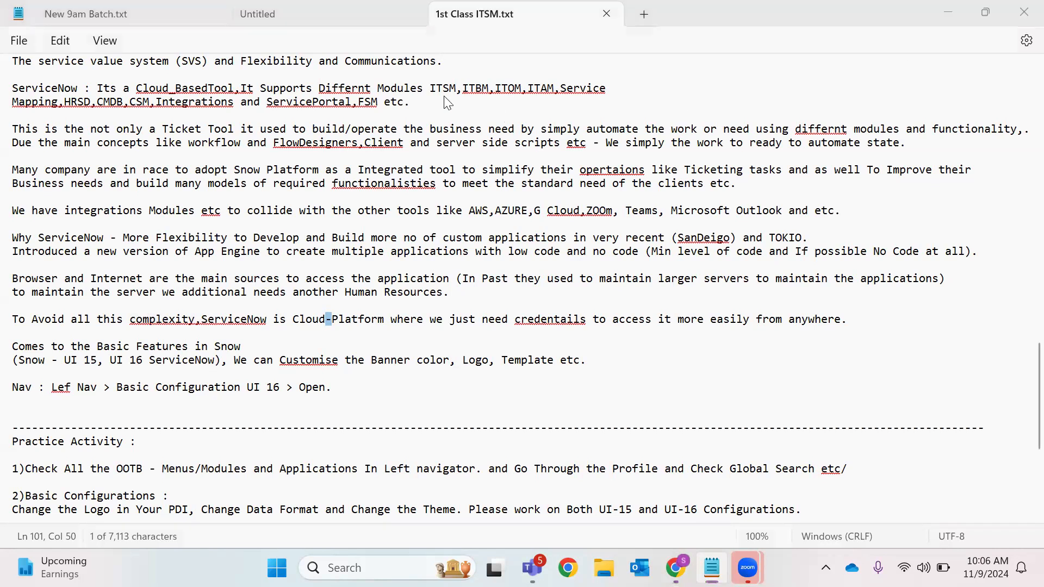
Filter the navigator for 'Basic Con', open Basic Configuration UI16 in a new tab, and close the itil role tab
click(261, 11)
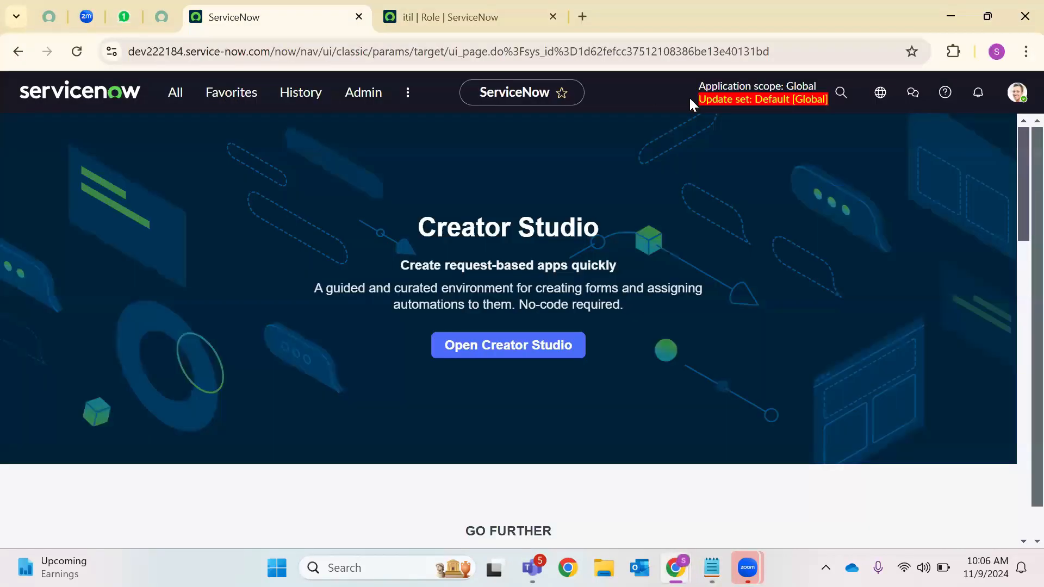
click(175, 94)
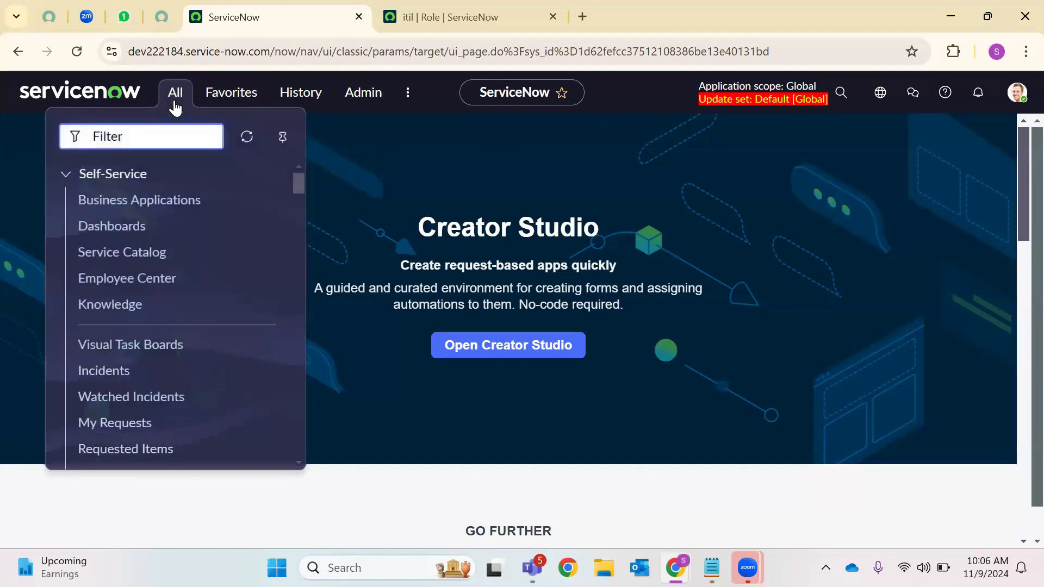
text(UI)
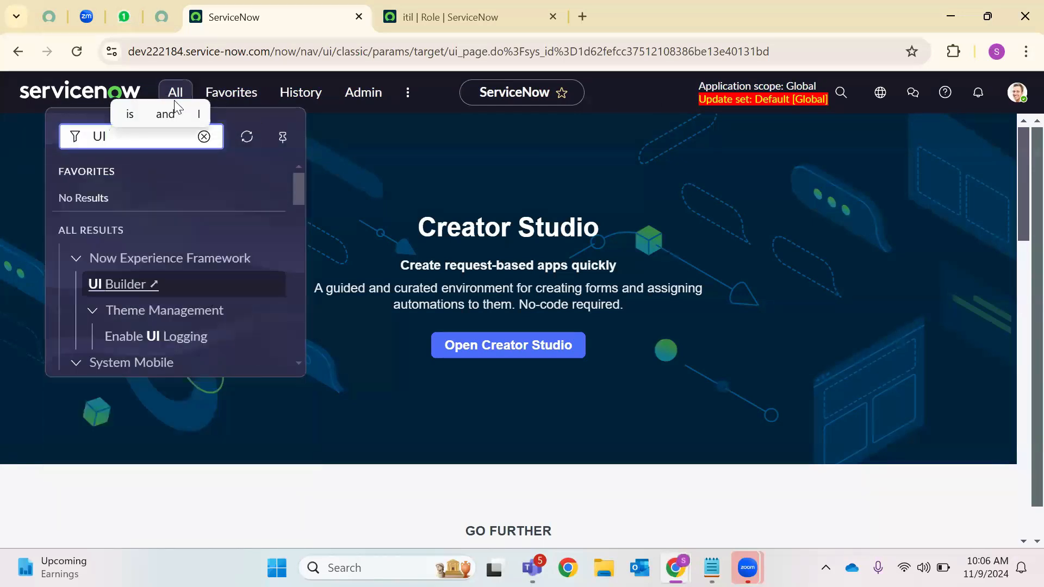
key(BackSpace)
key(BackSpace)
text(Bad)
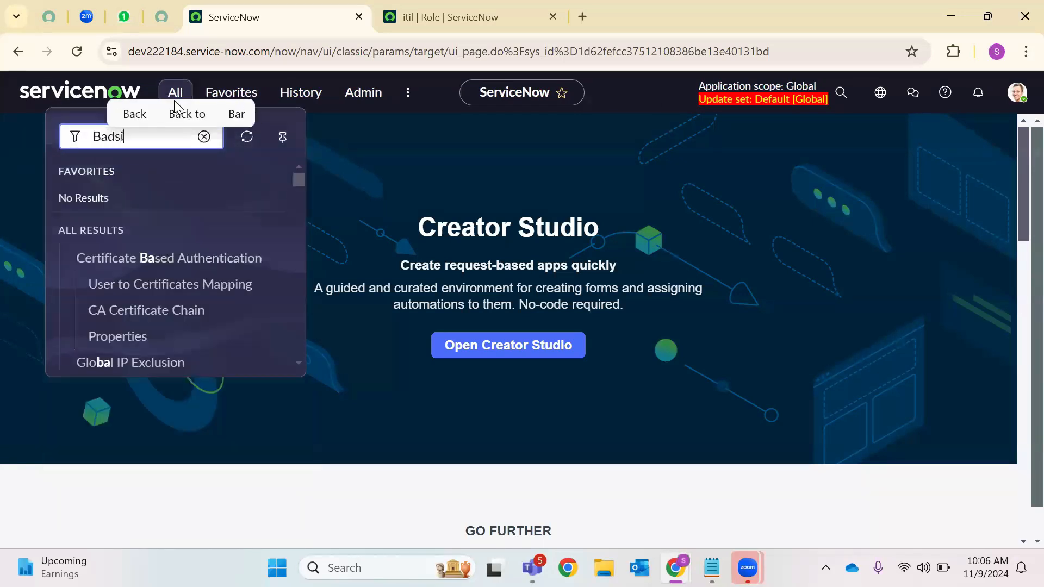
key(BackSpace)
text(sic )
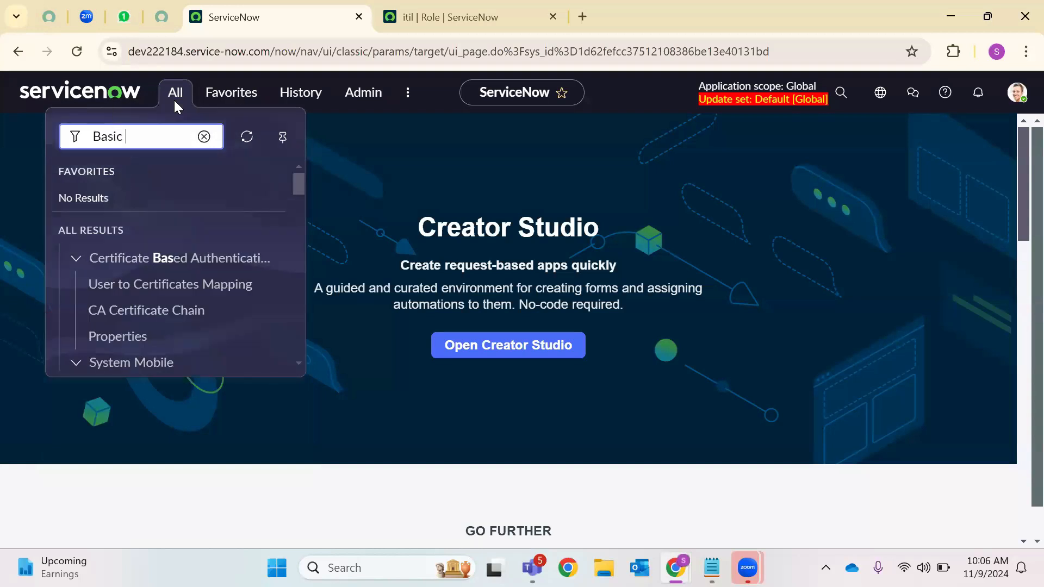
text(Con)
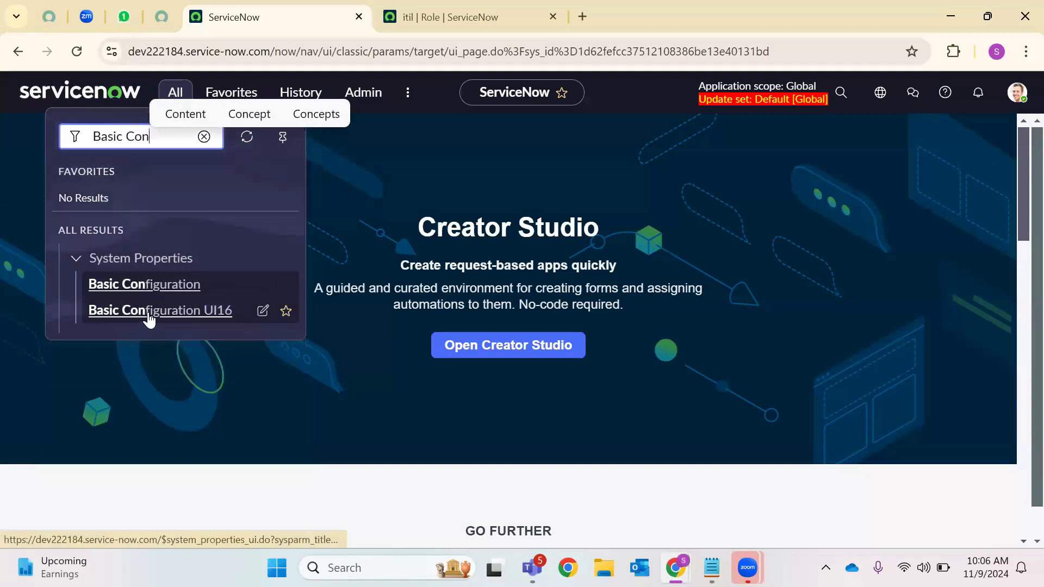
right_click(182, 288)
click(455, 156)
click(451, 16)
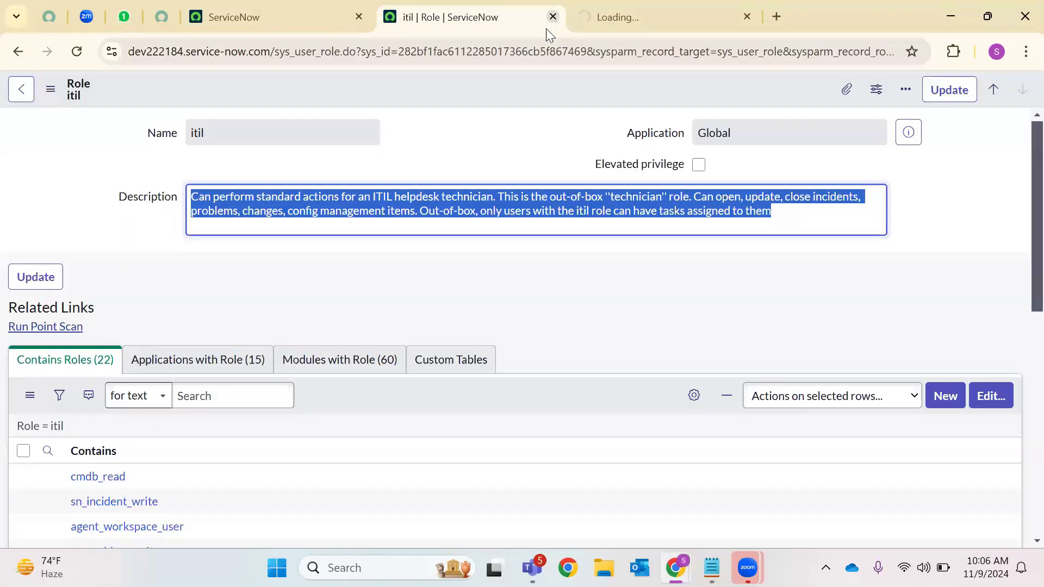
click(553, 17)
click(305, 16)
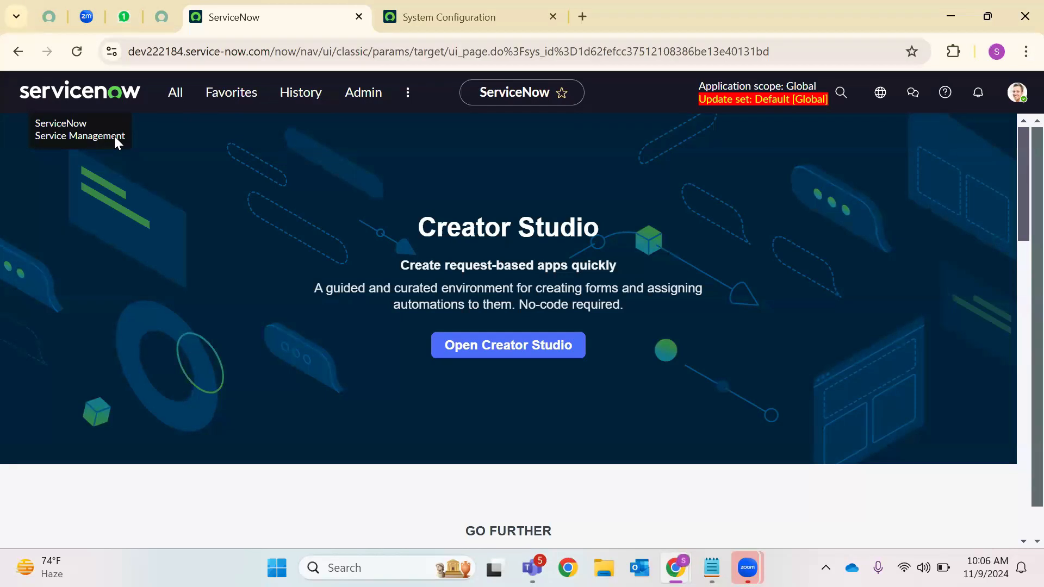
Replace the 'Service Management' page header caption with 'ServiceNow Mango'
click(487, 7)
triple_click(118, 220)
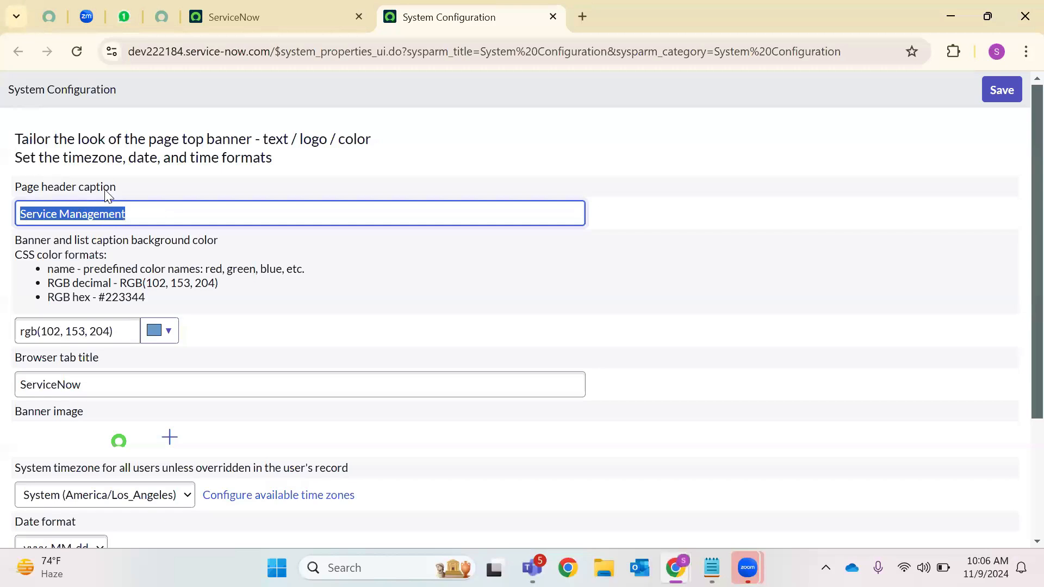
click(326, 16)
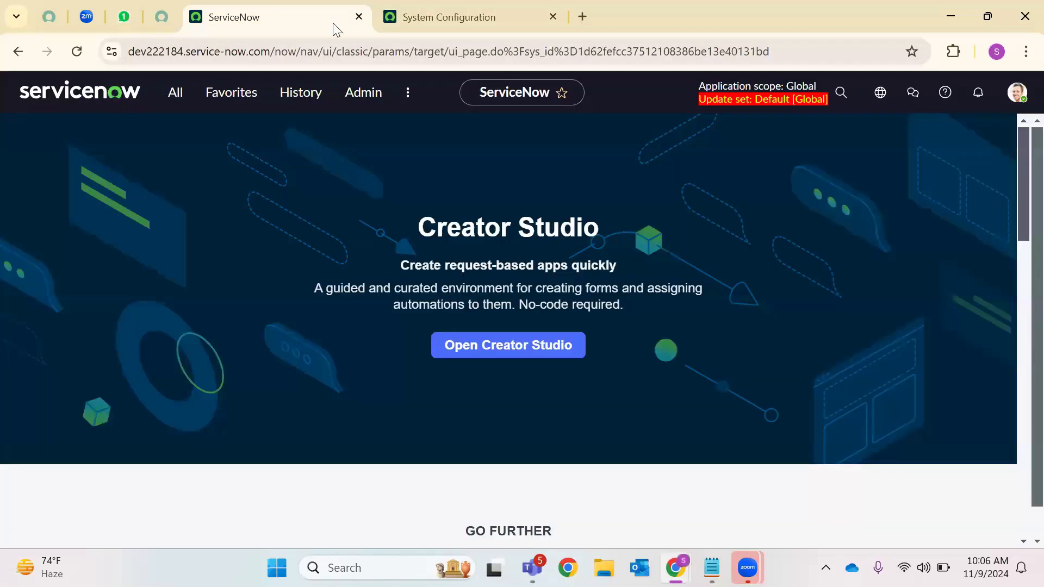
click(581, 16)
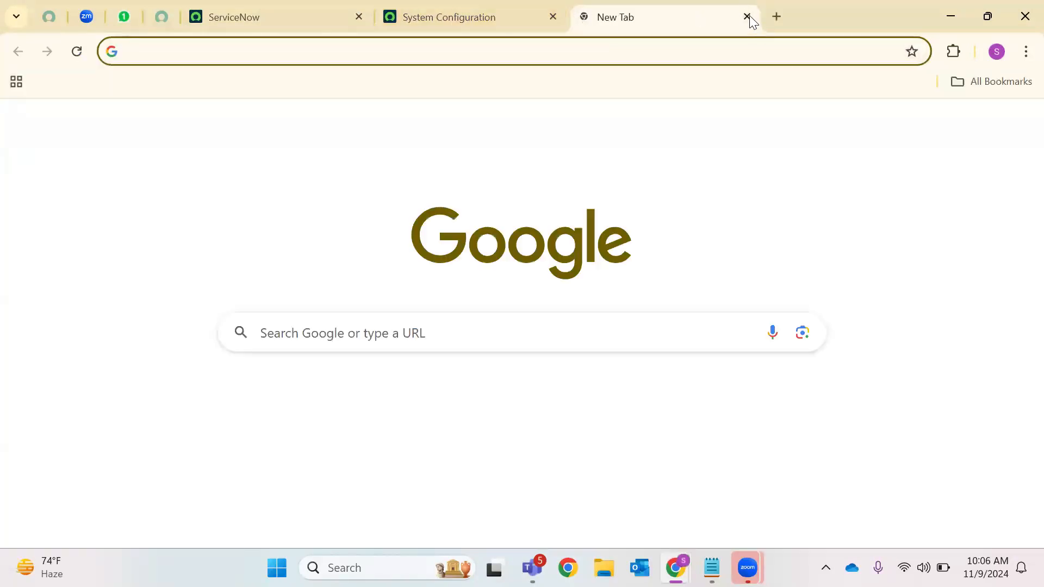
key(ctrl+w)
key(ctrl+Tab)
key(BackSpace)
text(ServiceN)
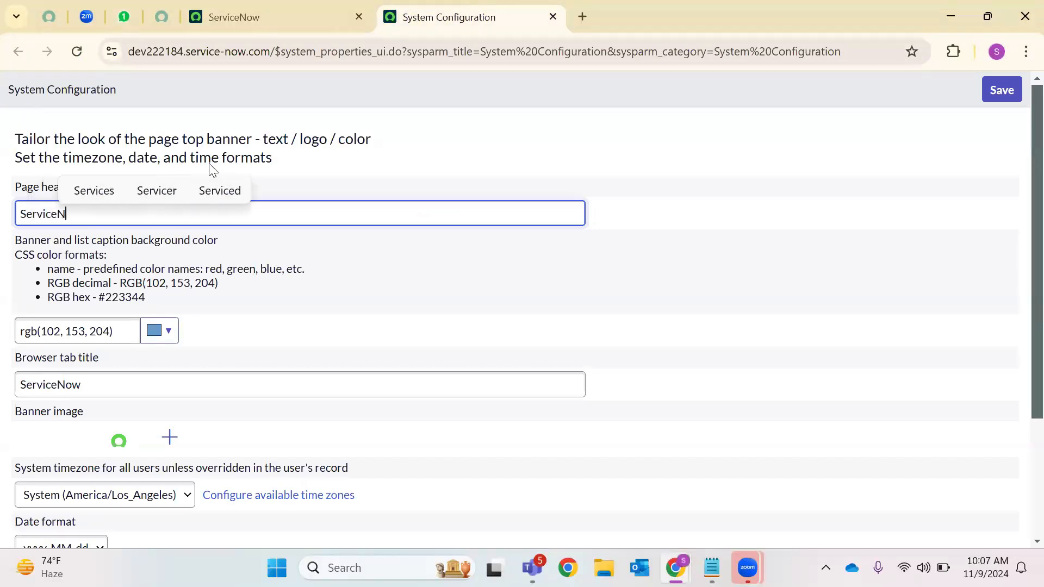
text(ow Mango)
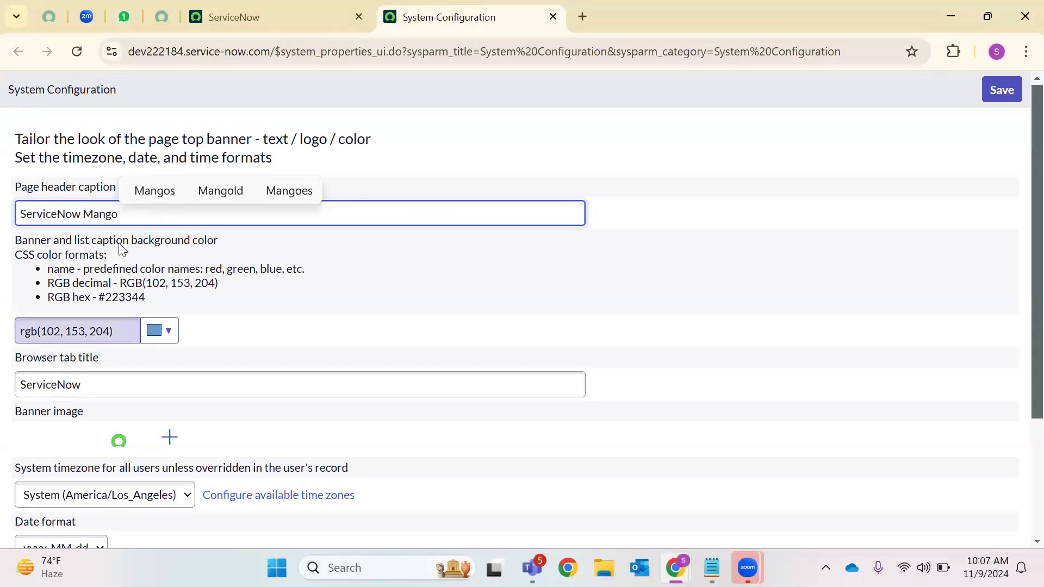
click(233, 17)
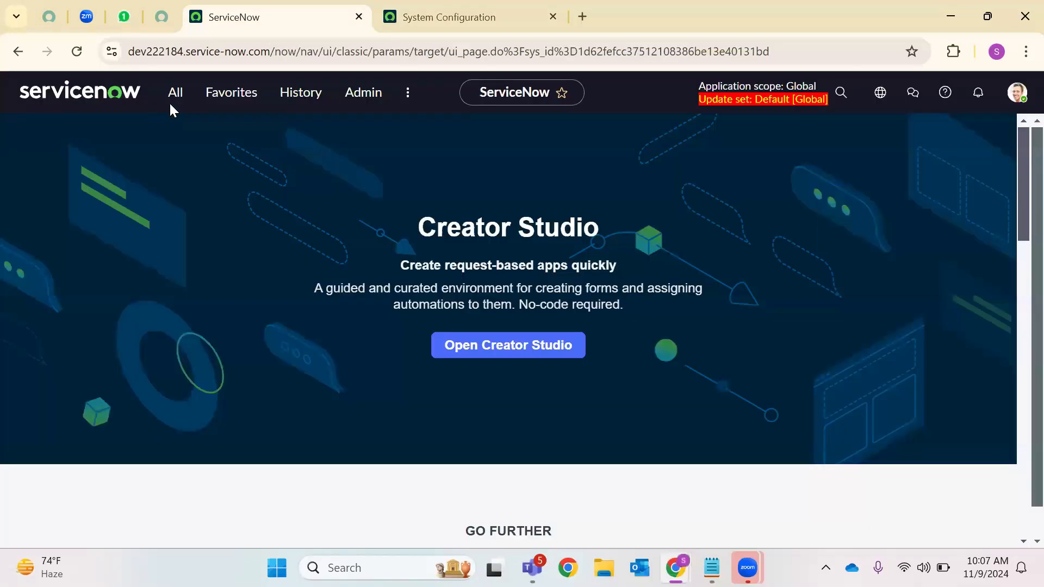
click(489, 18)
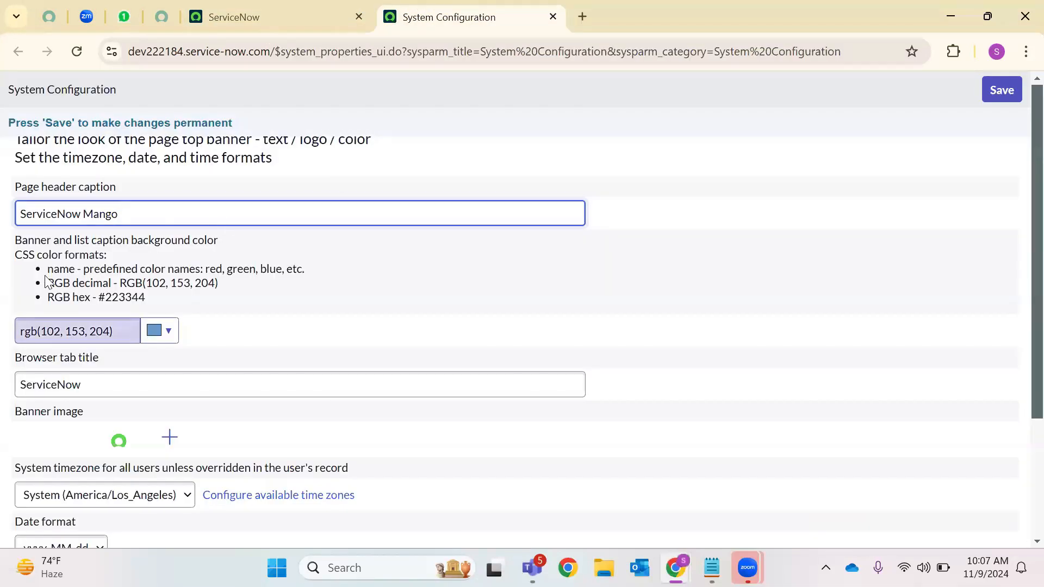
Select the colour hint examples #223344 and RGB(102, 153, 204)
drag(53, 270, 238, 270)
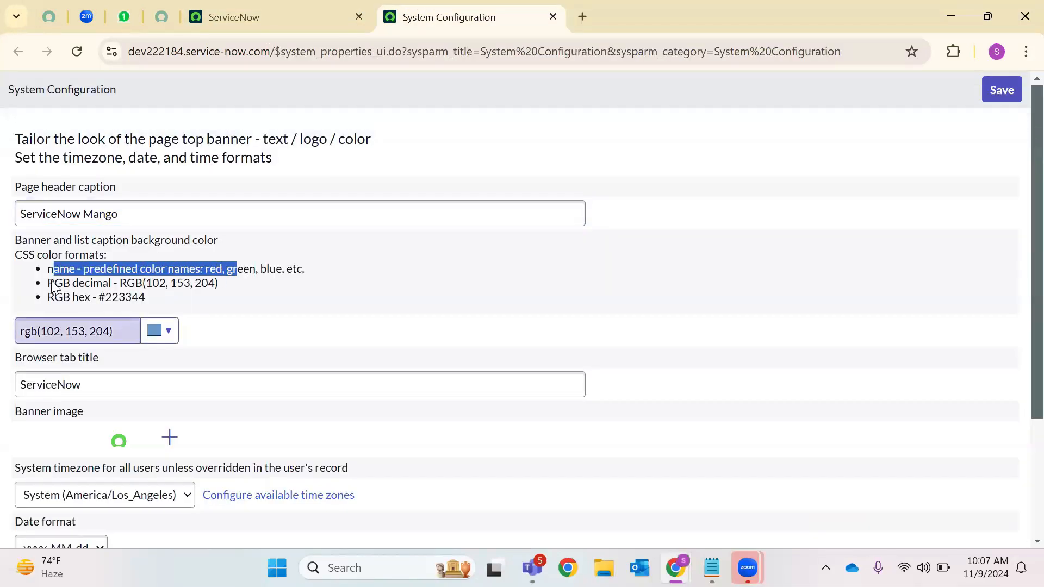
click(110, 299)
double_click(150, 298)
drag(121, 283, 229, 299)
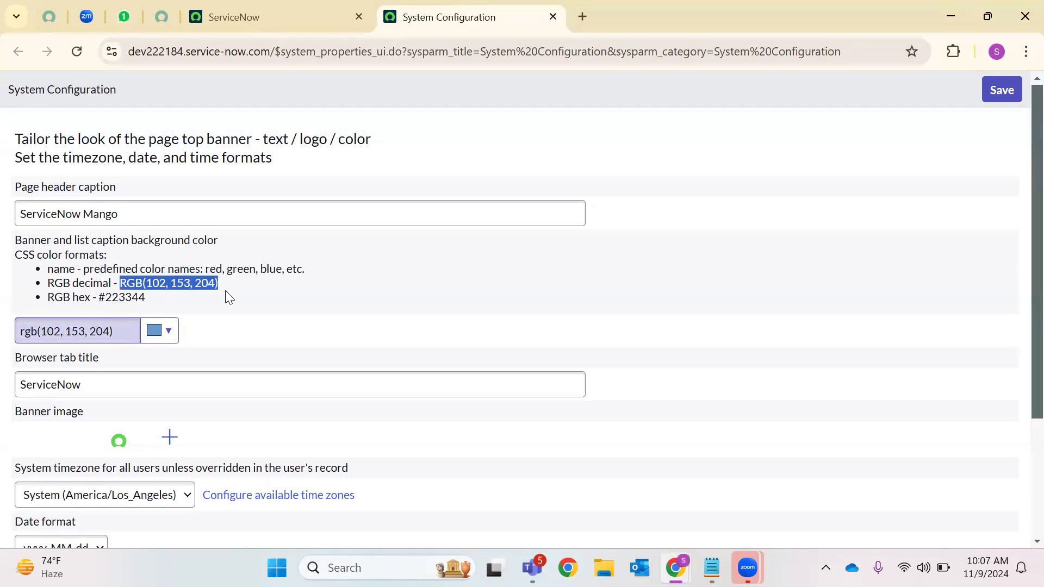
Change the banner colour to purple #b87ff0 with the colour picker
click(170, 335)
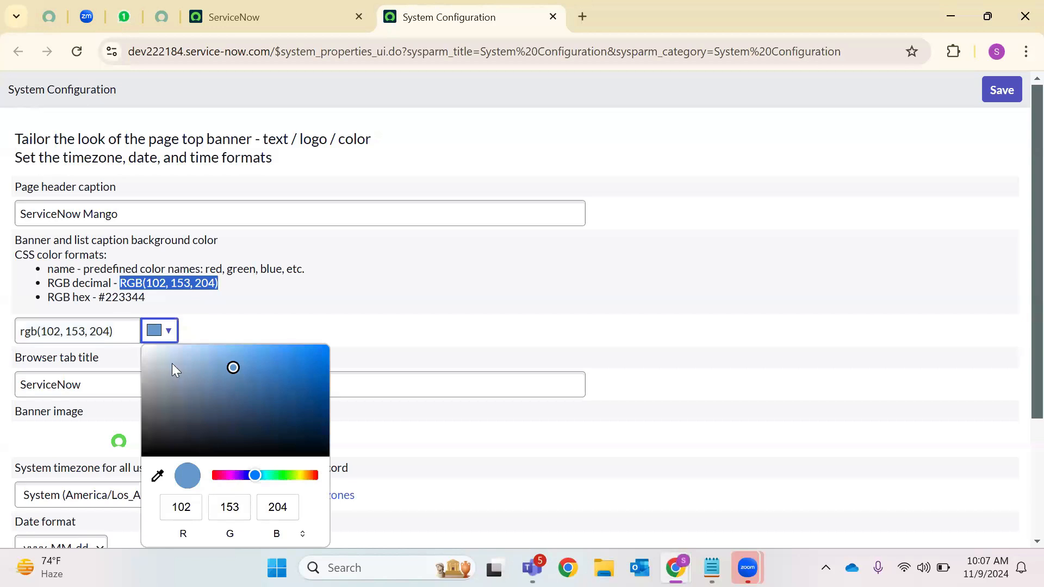
click(172, 363)
click(303, 367)
drag(251, 471, 288, 474)
click(238, 477)
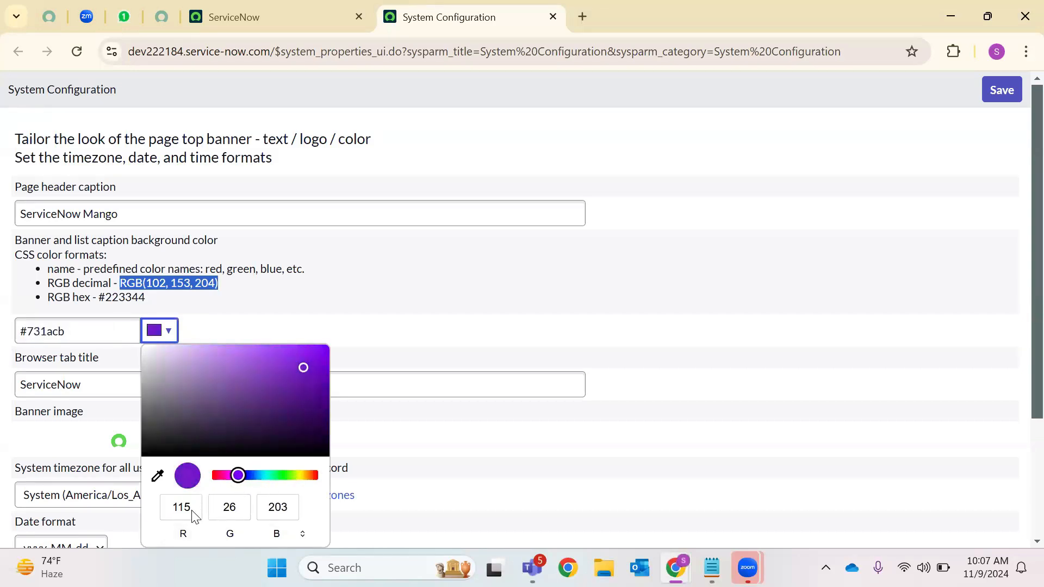
click(231, 353)
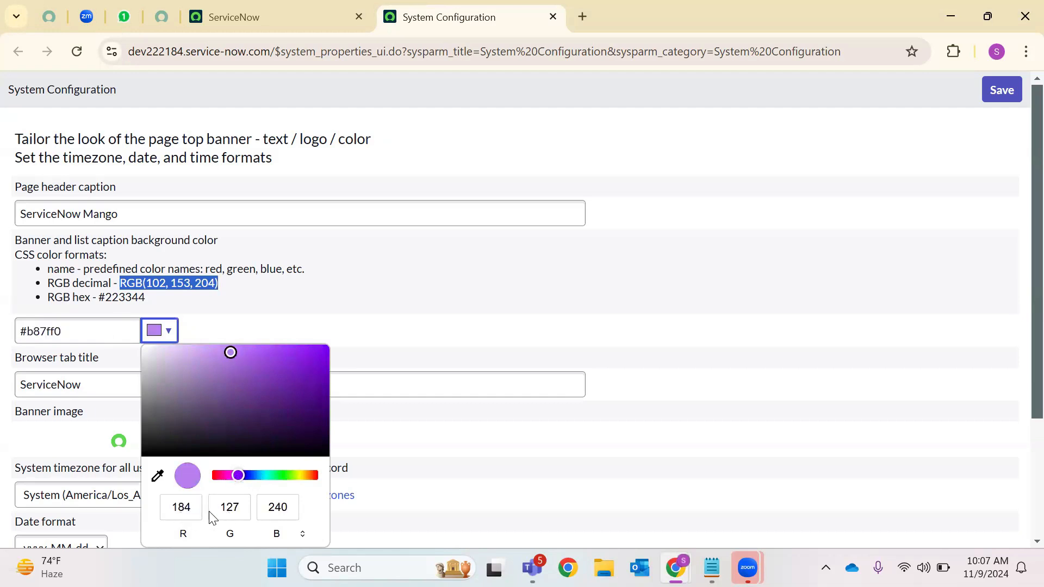
click(37, 331)
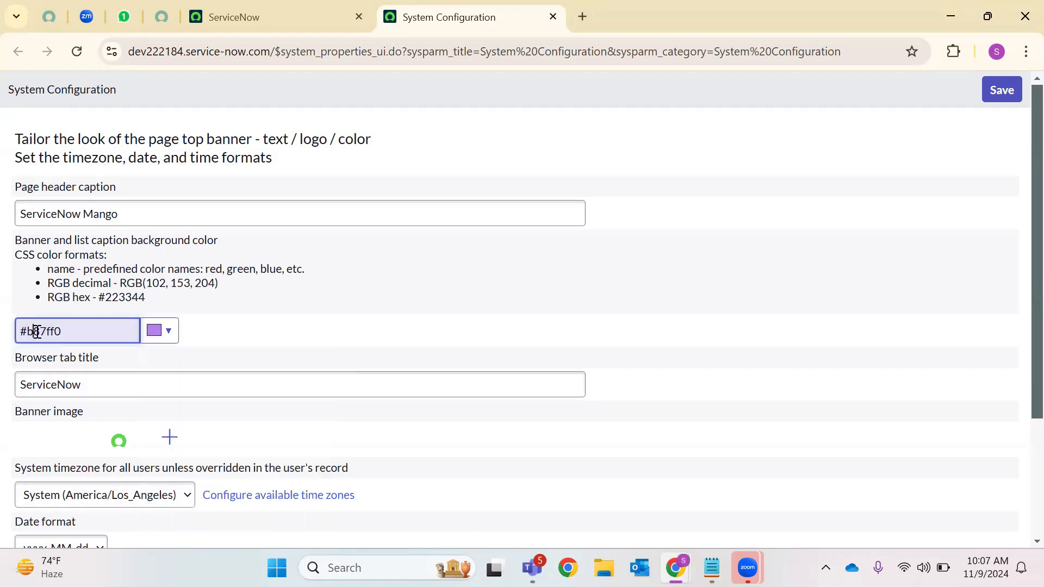
triple_click(37, 332)
Set the browser tab title to 'ServiceNow_Mango'
scroll(71, 342, down, 3)
click(119, 227)
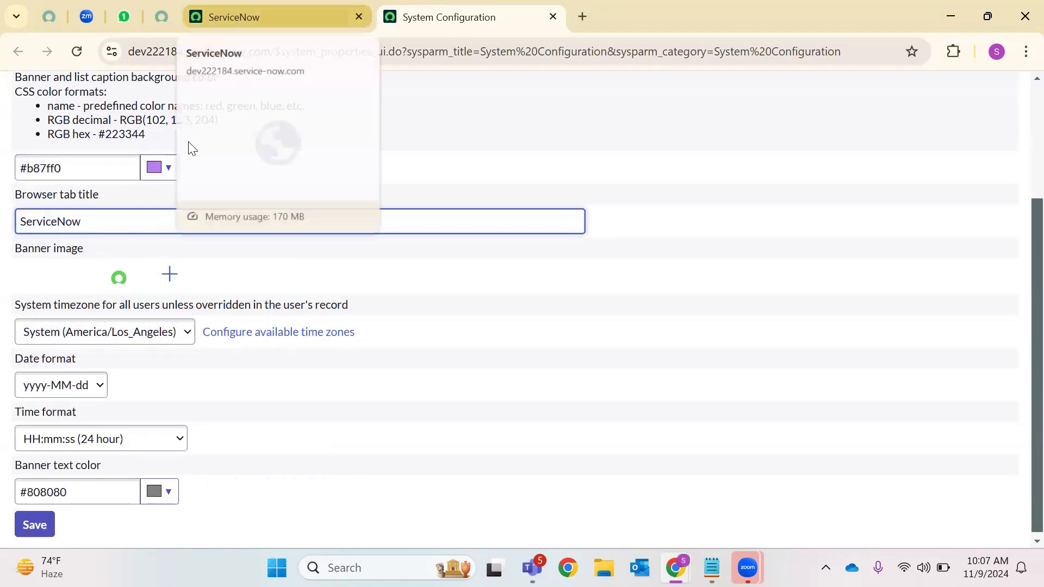
text(_Mango)
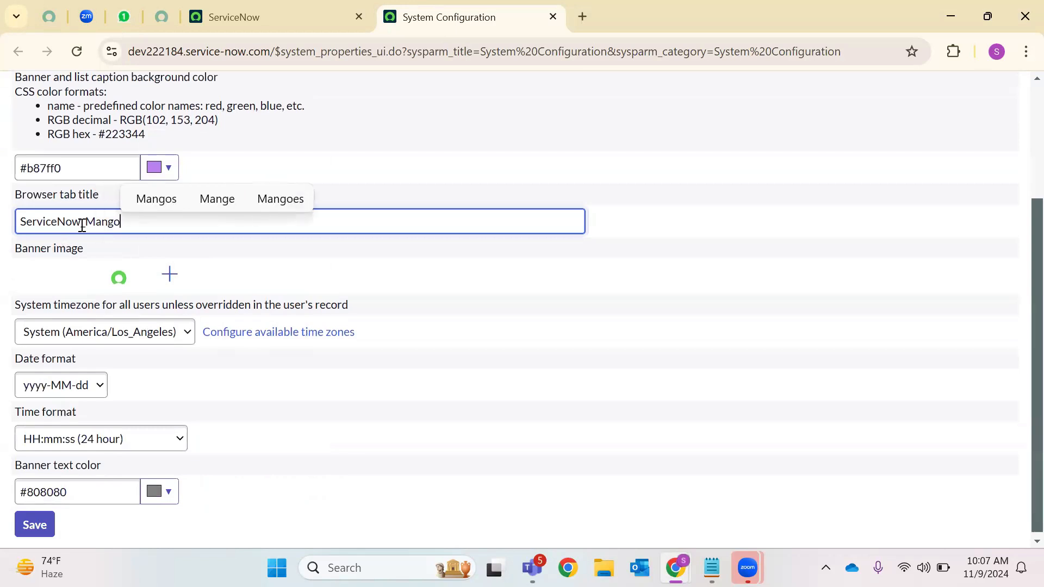
key(Tab)
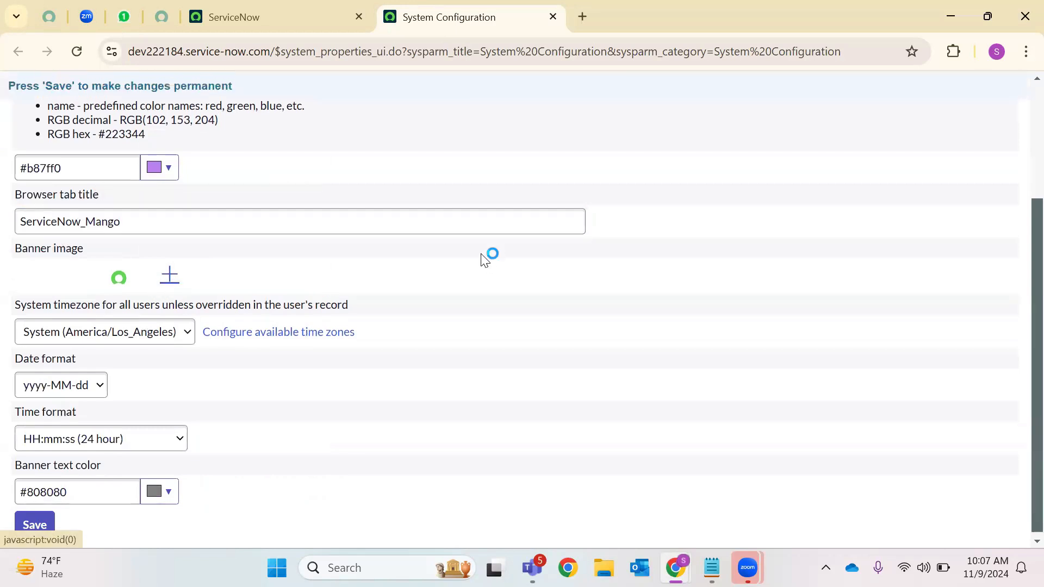
Try uploading the veg-biryani picture from Pictures as the banner image
click(169, 280)
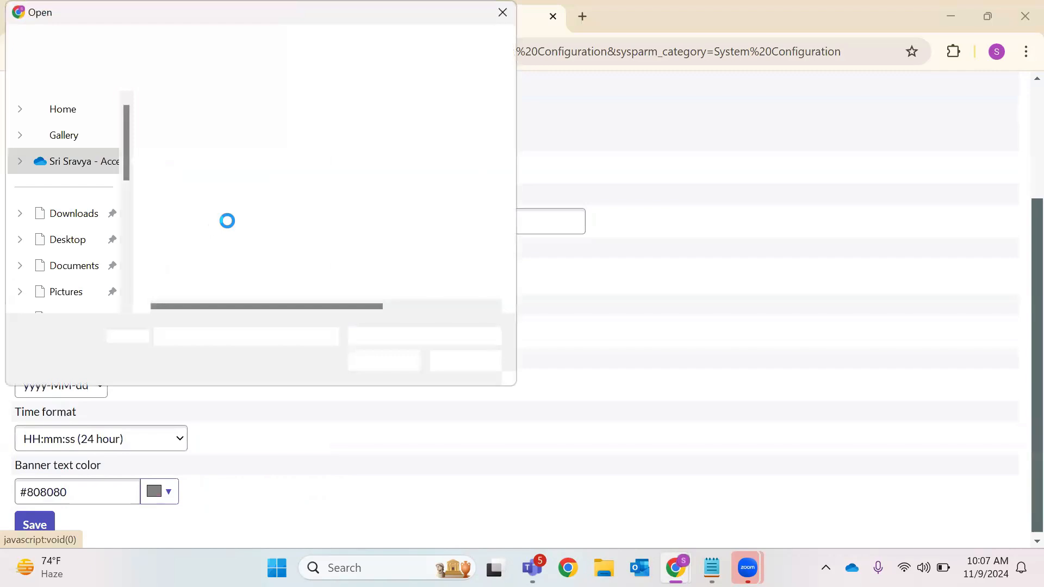
scroll(70, 254, down, 3)
click(73, 210)
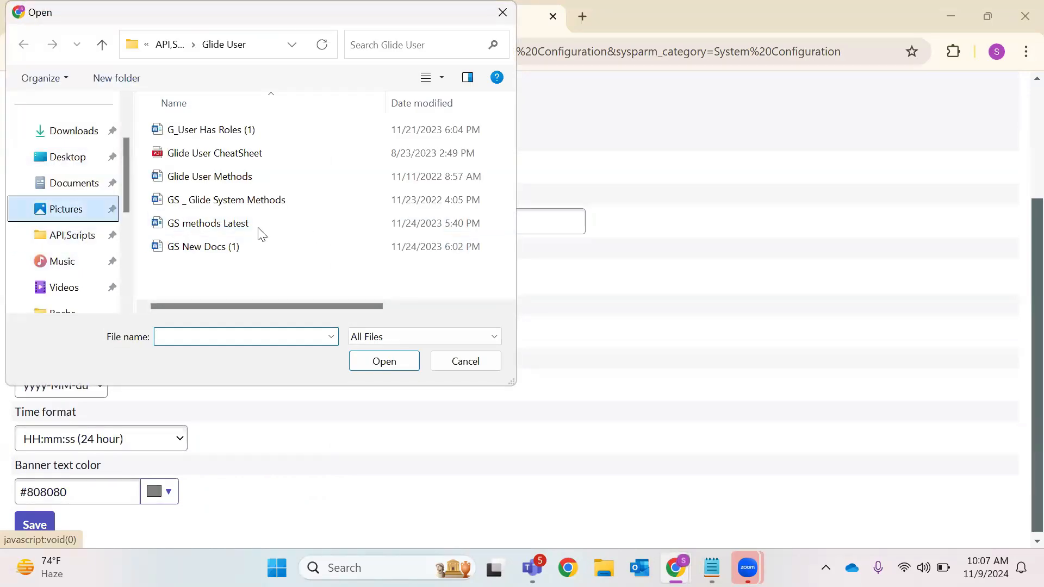
scroll(397, 254, down, 3)
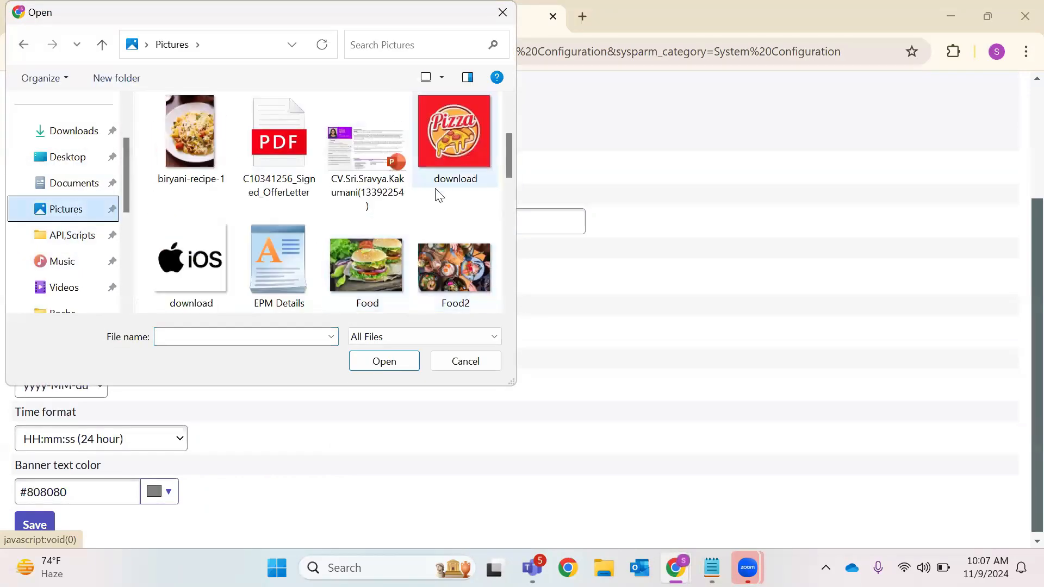
scroll(339, 239, down, 5)
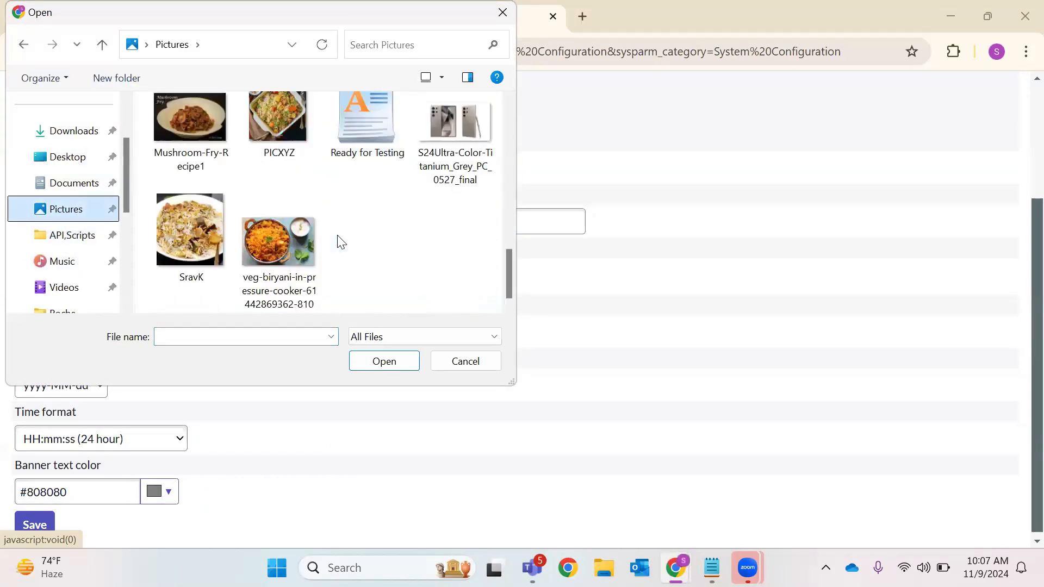
click(281, 252)
click(495, 361)
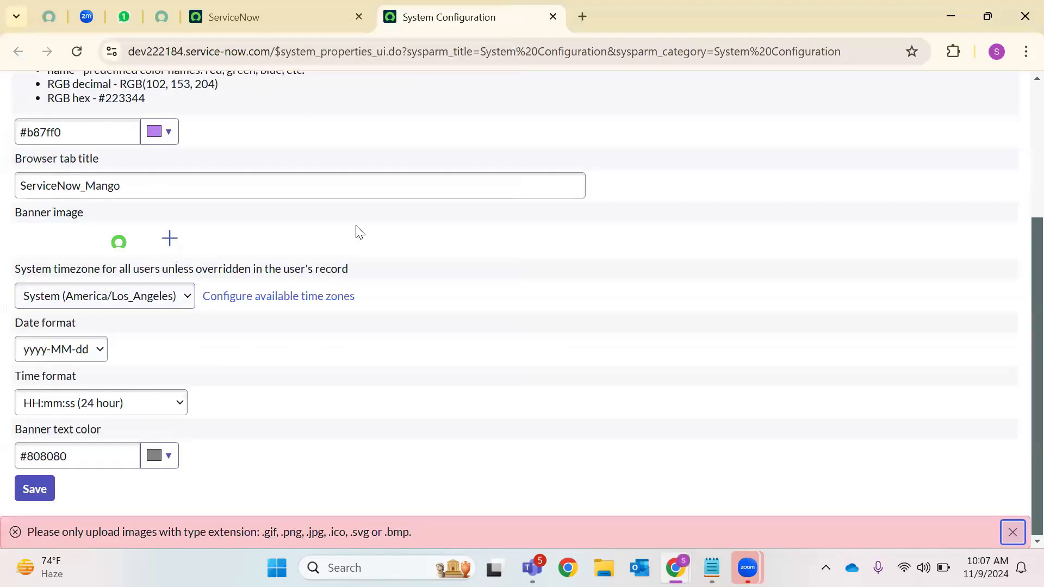
Choose and submit another picture from Pictures for the banner image
click(171, 239)
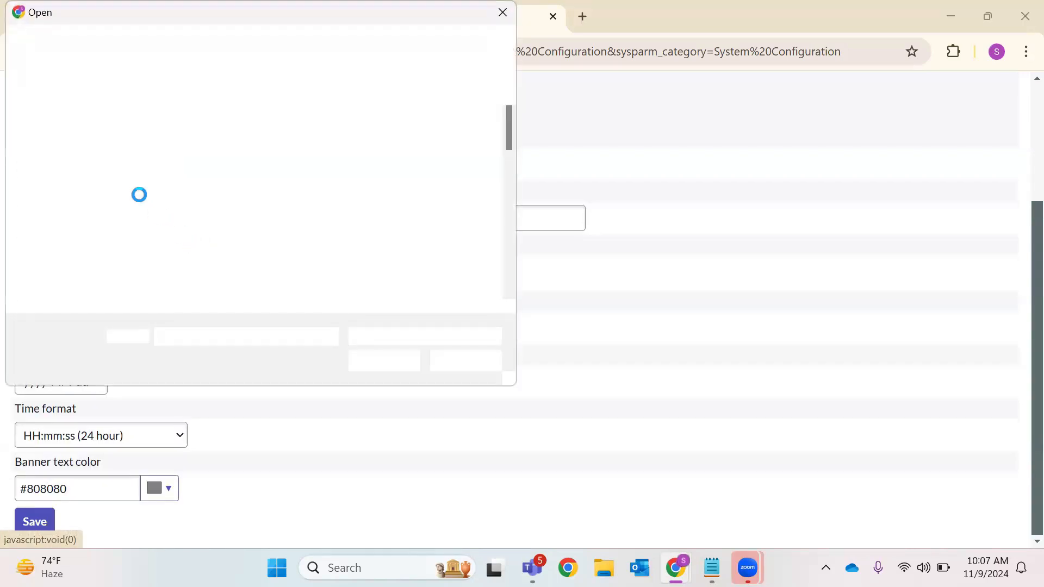
scroll(381, 260, down, 3)
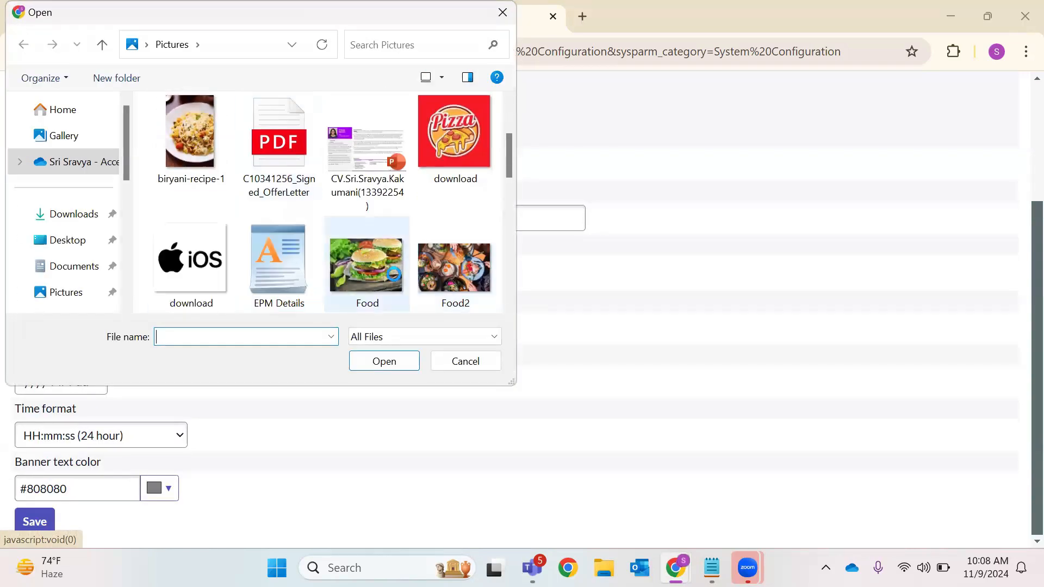
scroll(391, 272, down, 4)
scroll(351, 273, down, 3)
click(279, 244)
click(415, 360)
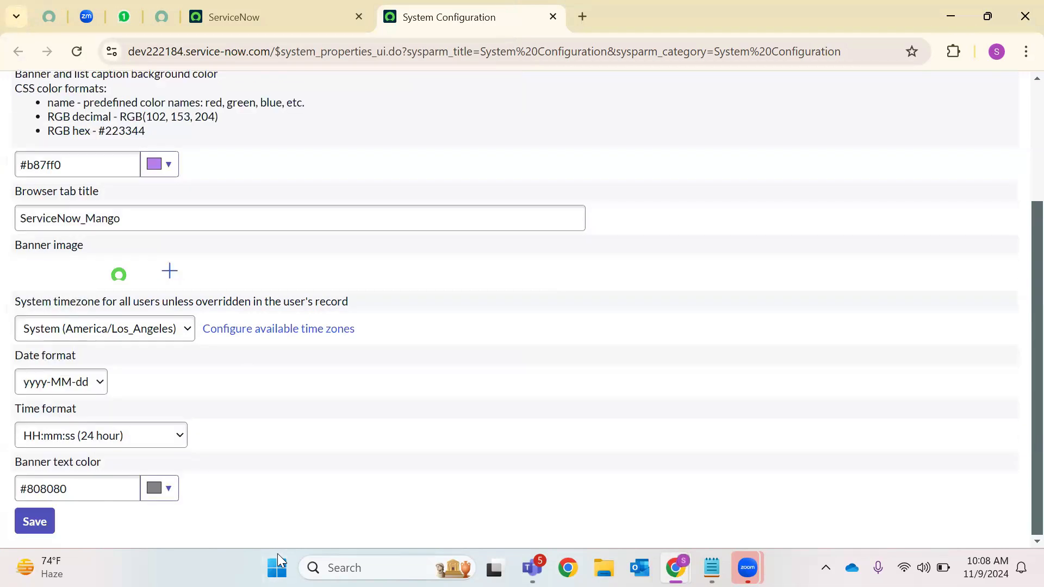
Upload Food4 as the banner image, then cancel the extra file browser
click(445, 265)
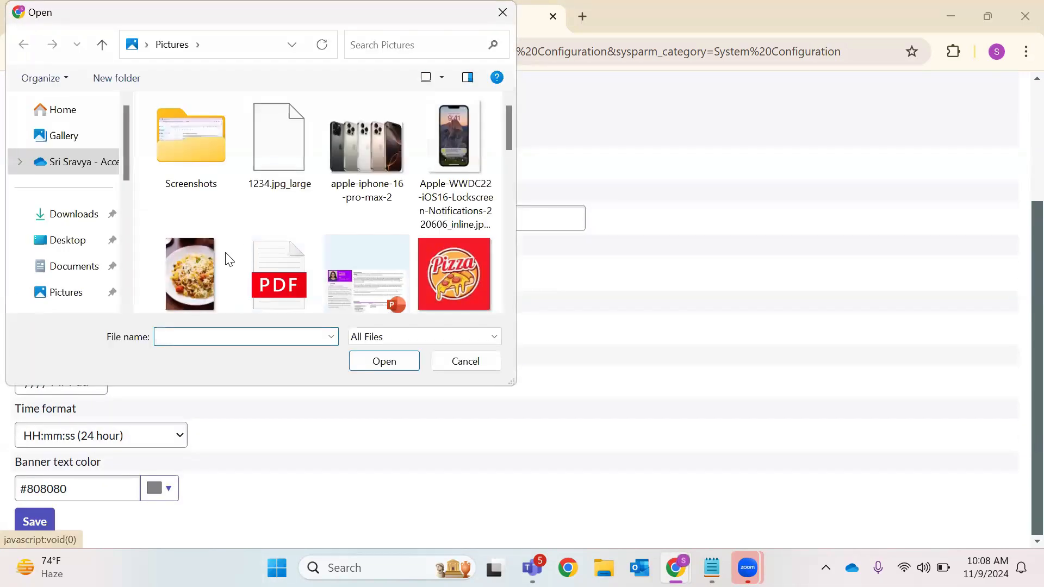
scroll(217, 256, down, 2)
scroll(217, 255, down, 3)
click(279, 144)
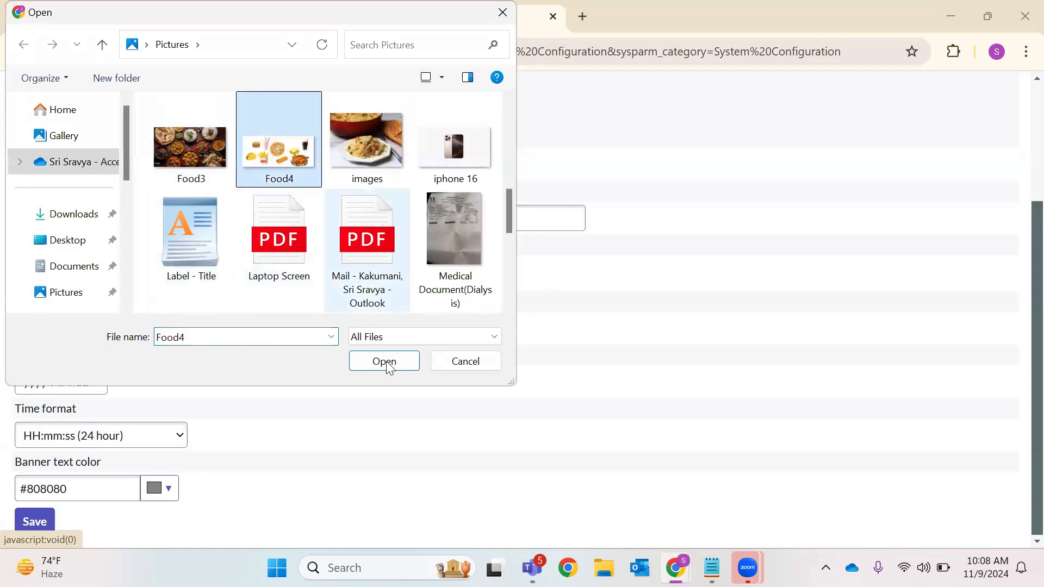
click(390, 362)
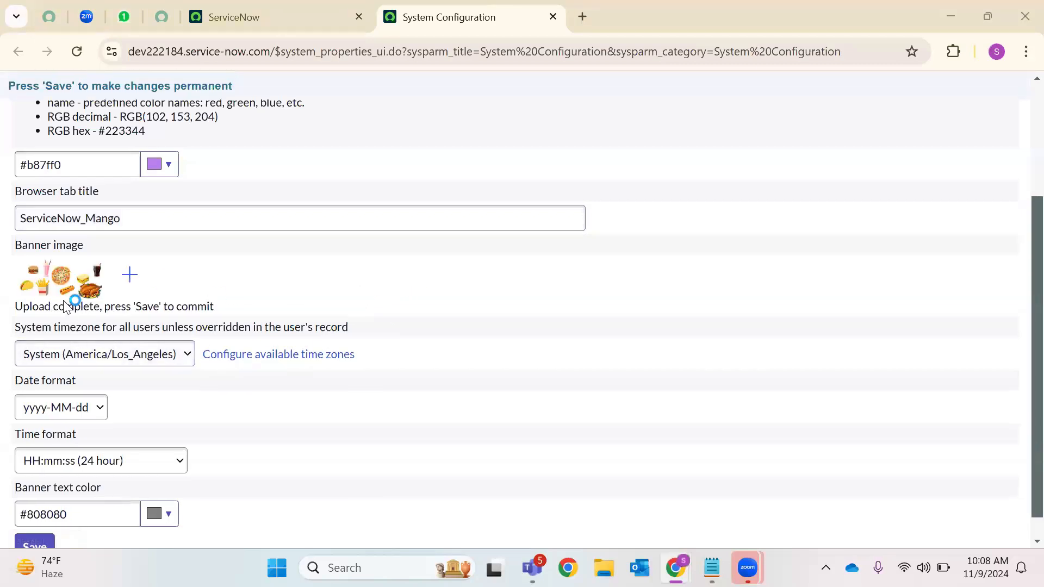
click(69, 294)
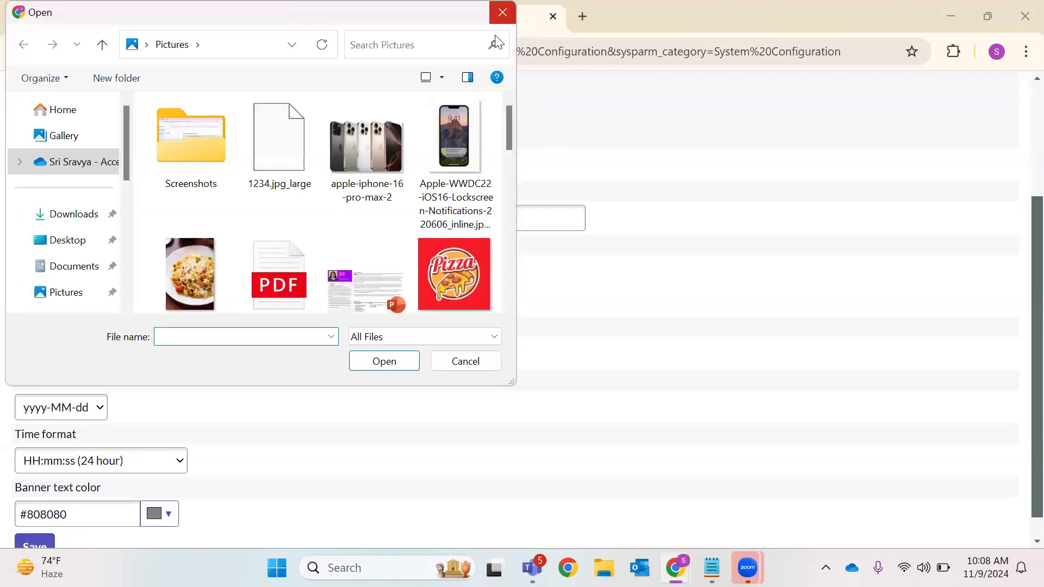
click(502, 12)
Pick US/Eastern as the system timezone and dd-MM-yyyy as the date format
click(113, 360)
scroll(125, 261, down, 3)
click(112, 272)
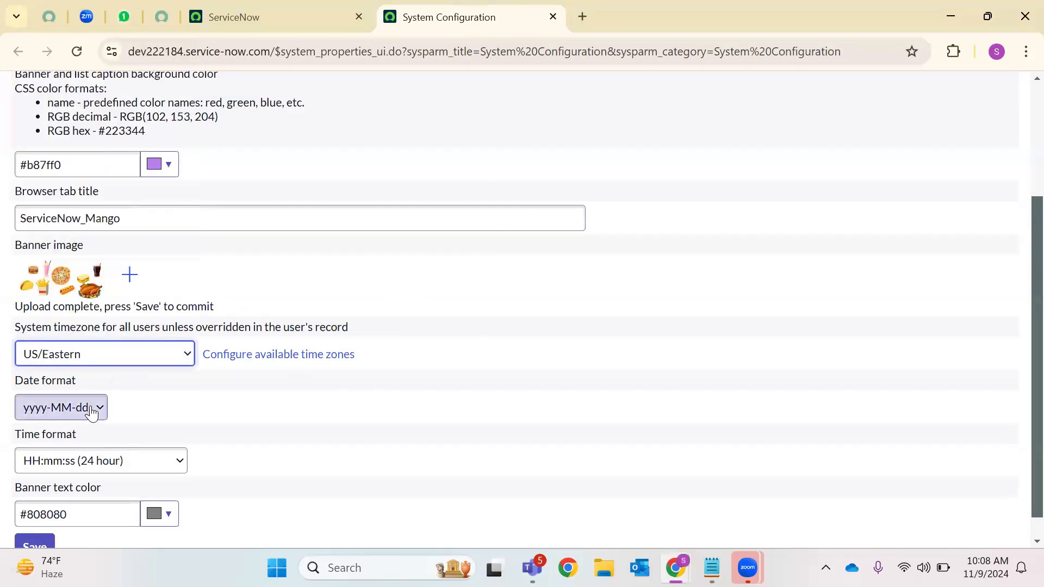
click(93, 408)
click(56, 343)
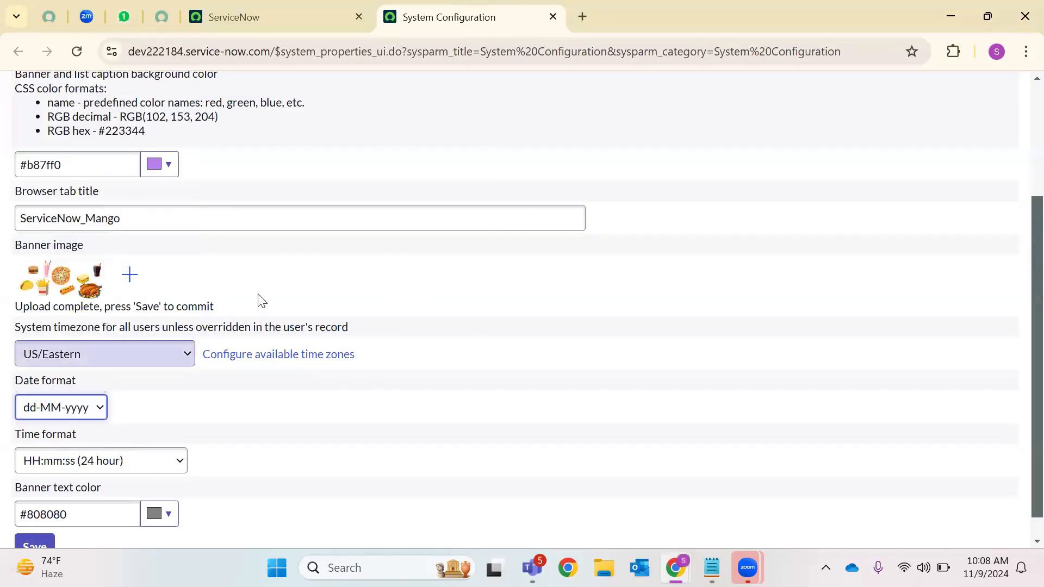
scroll(139, 399, down, 1)
click(185, 435)
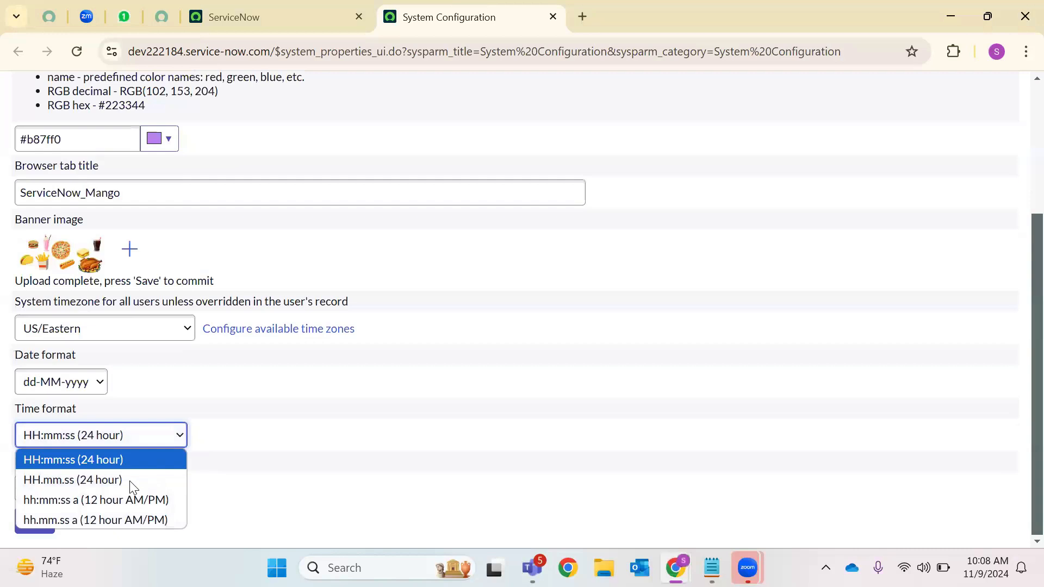
Keep HH:mm:ss 24-hour time, make the banner text teal #45e8c7, and save
click(100, 459)
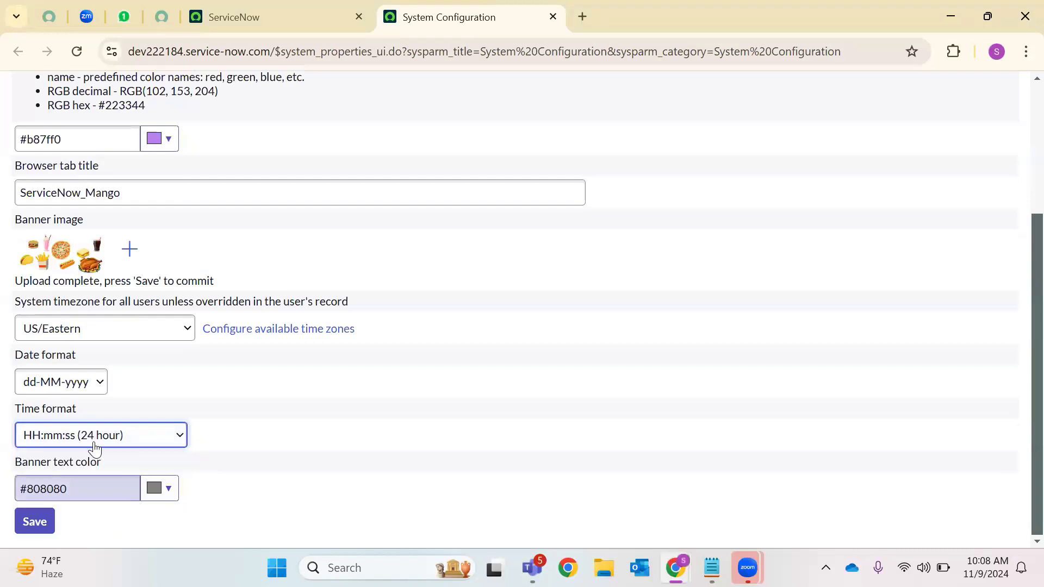
click(163, 495)
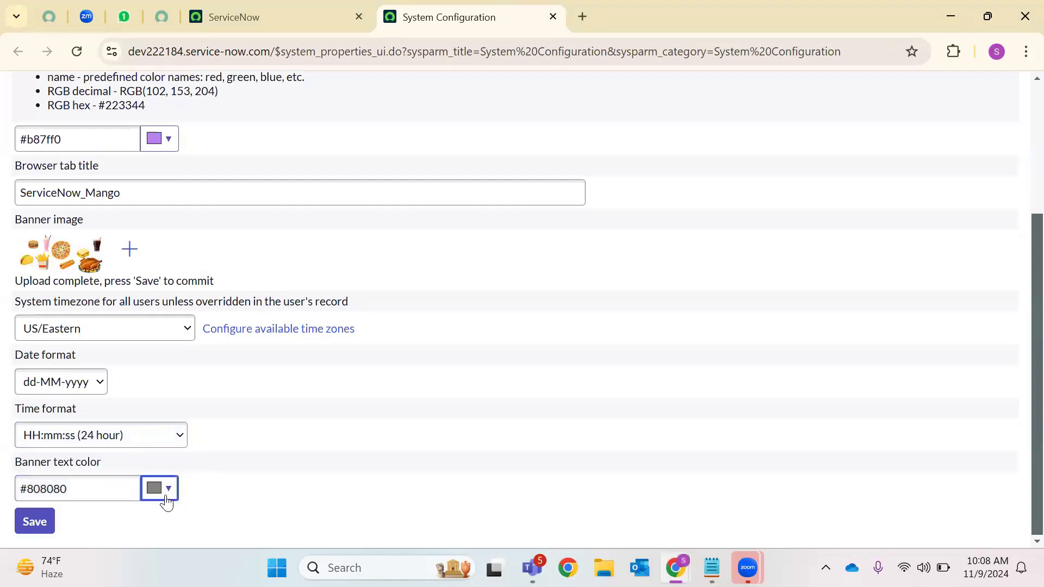
click(268, 403)
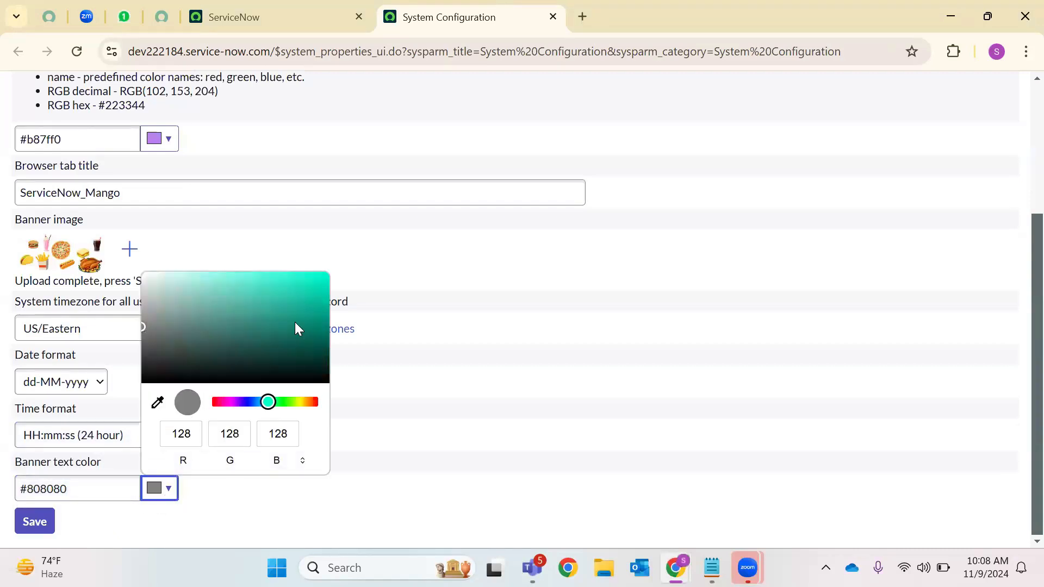
click(274, 282)
click(34, 521)
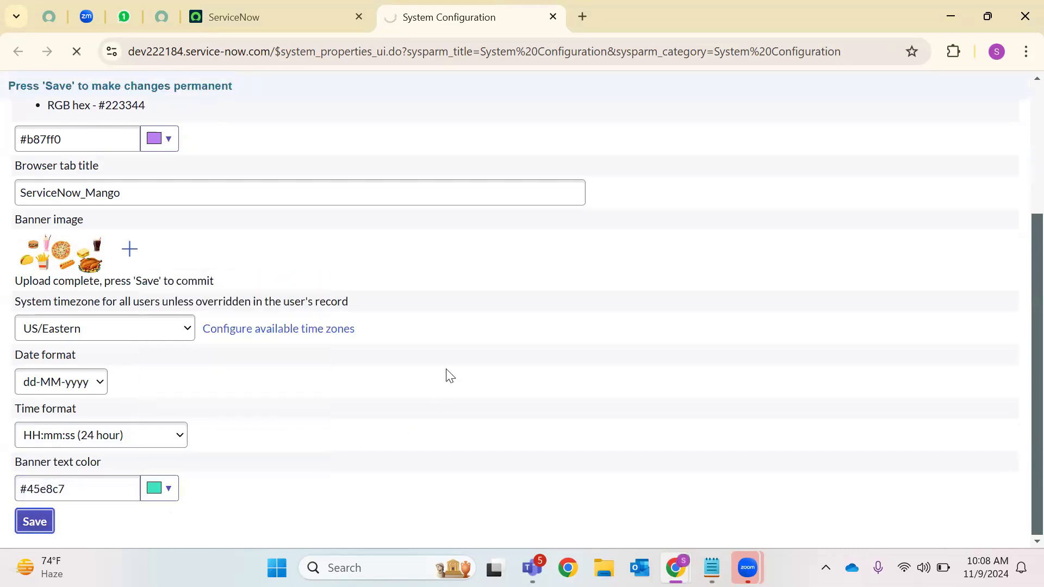
click(1017, 88)
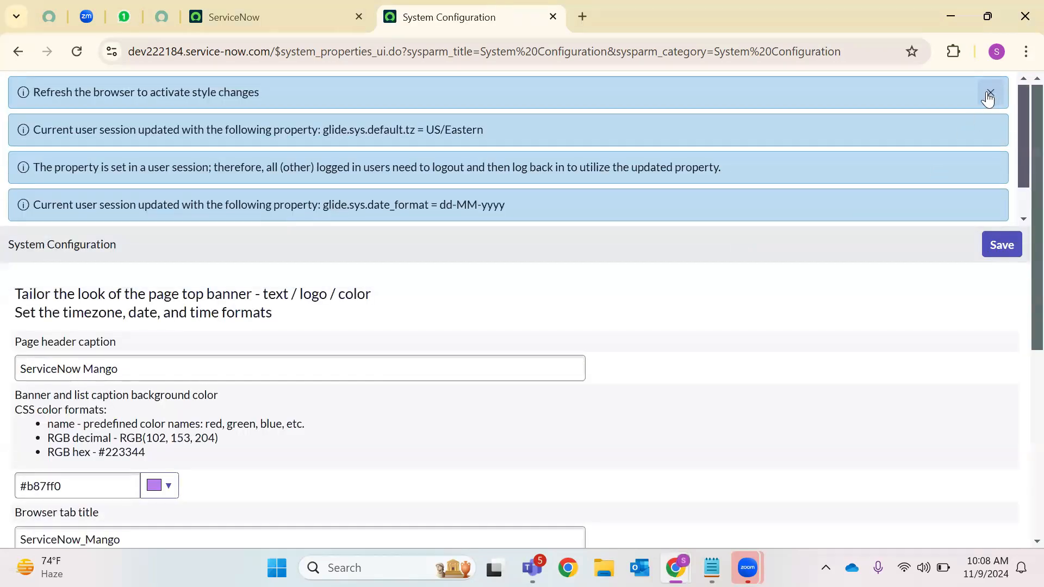
Dismiss the info messages, save the configuration and reload the main ServiceNow tab
click(991, 94)
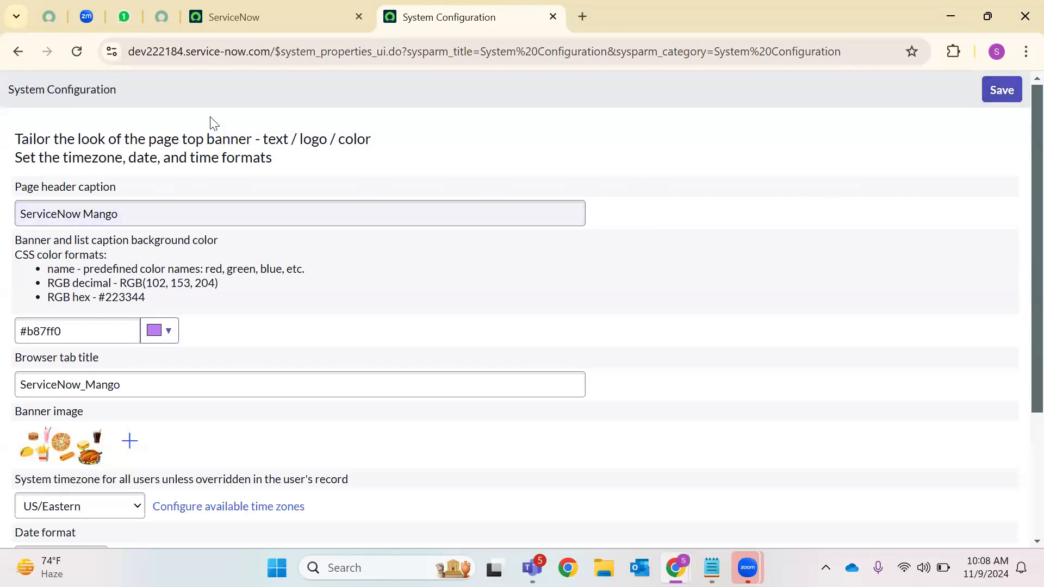
click(1006, 90)
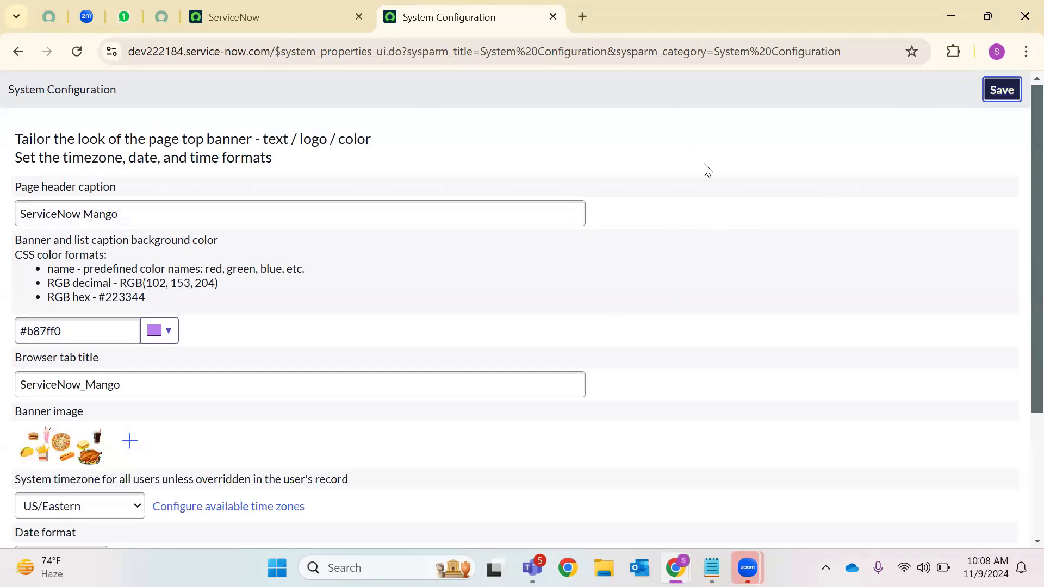
click(296, 12)
click(76, 56)
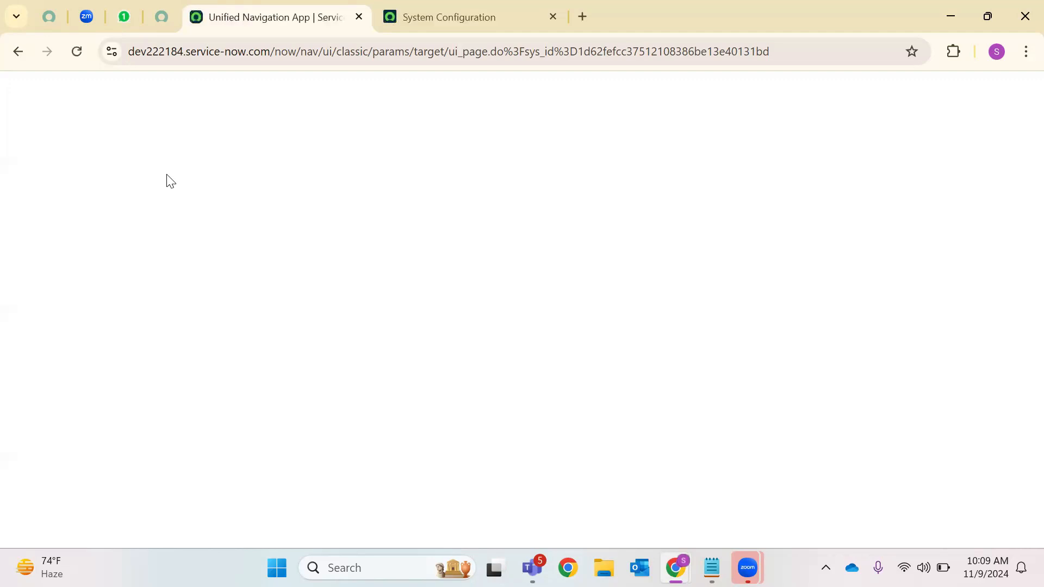
Save the System Configuration again and reload the tab now titled ServiceNow_Mango
click(415, 6)
scroll(750, 163, down, 3)
scroll(870, 135, up, 3)
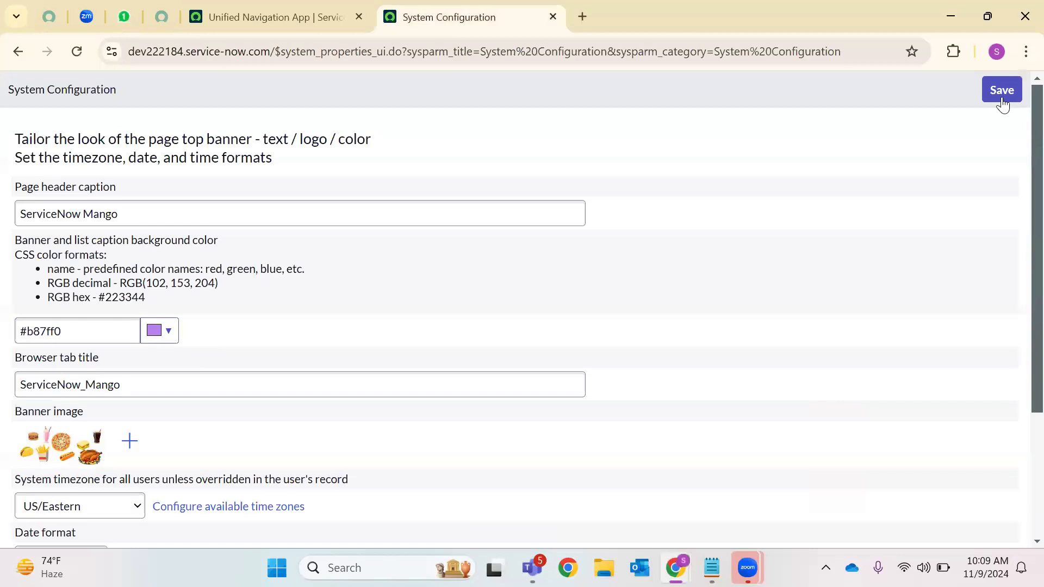
click(1002, 91)
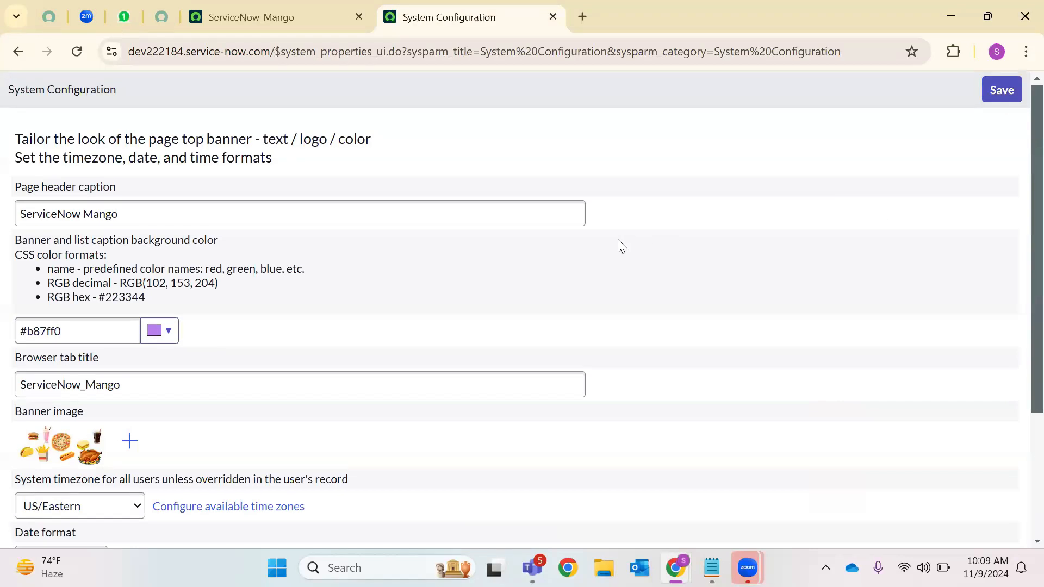
click(999, 90)
click(237, 25)
click(77, 52)
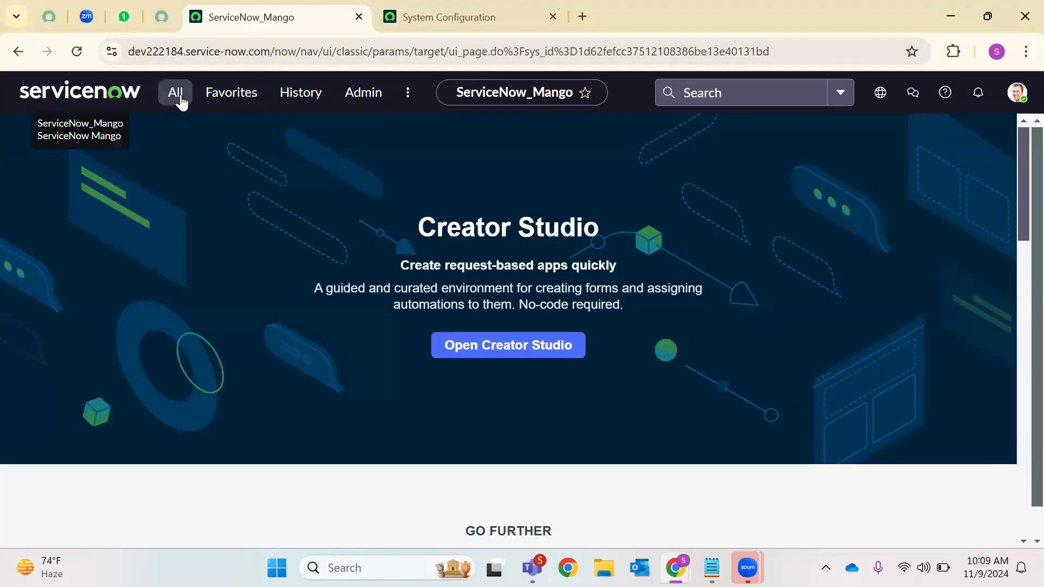
Open Basic Configuration UI16 in a new tab and close the duplicate System Configuration page
click(181, 101)
text(B)
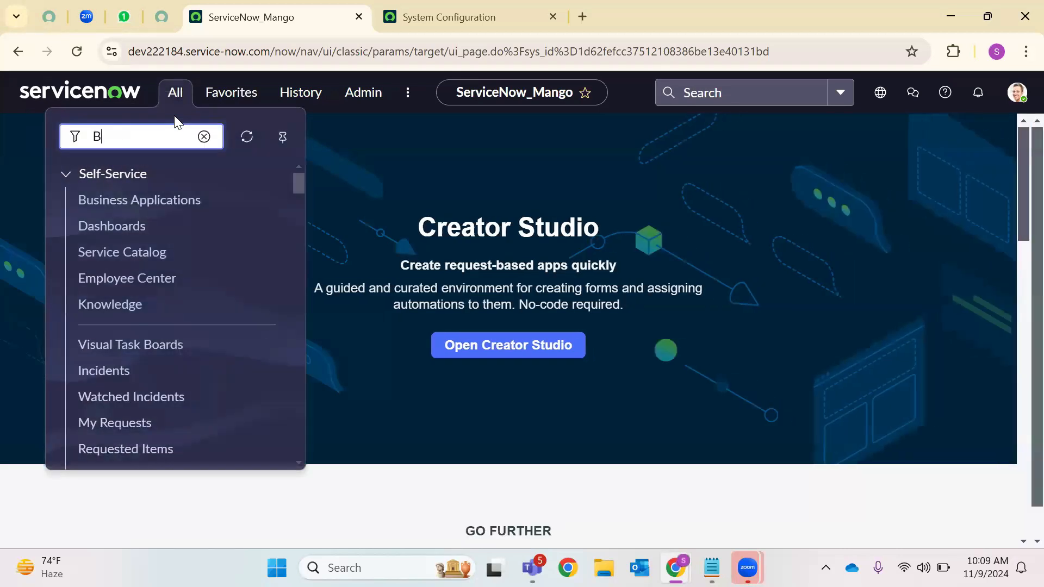
text(asic Con)
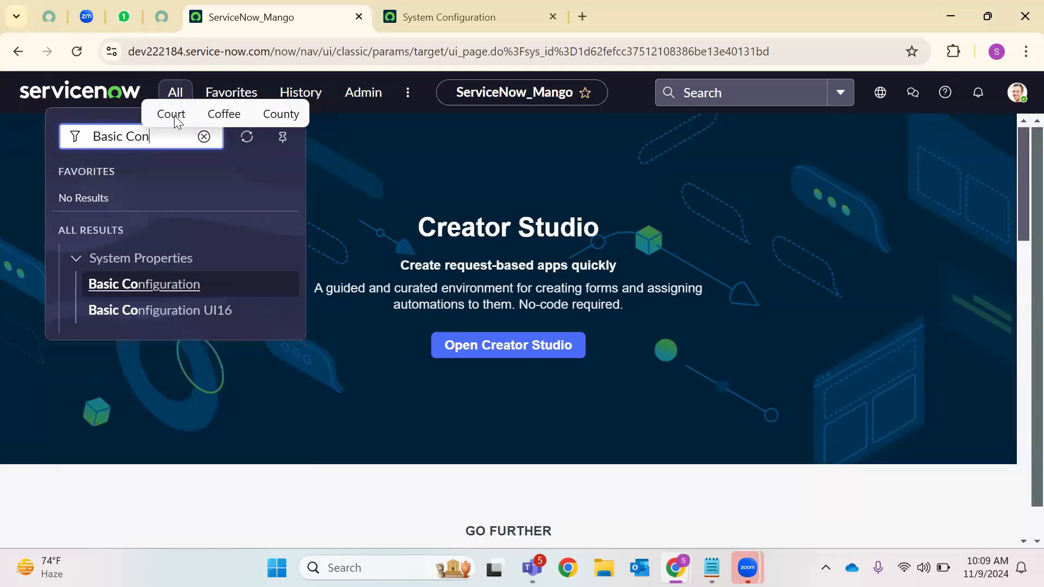
text(f)
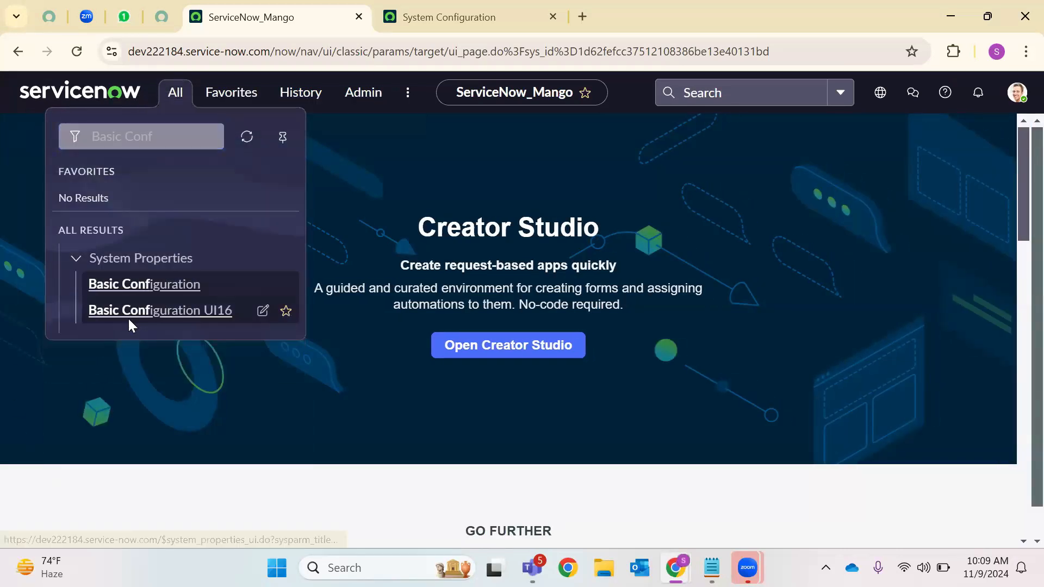
right_click(129, 324)
click(191, 343)
click(549, 8)
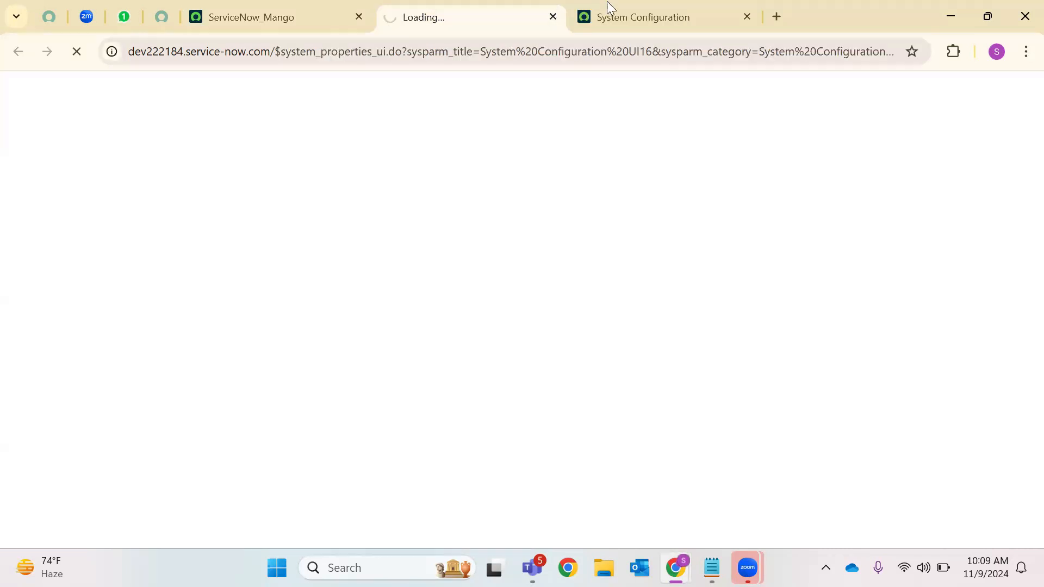
click(607, 7)
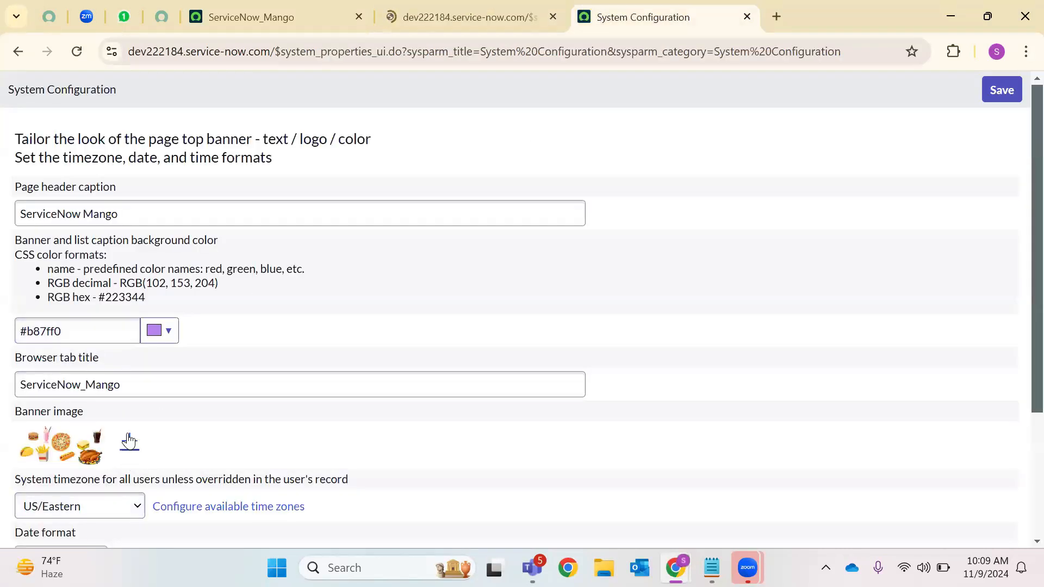
click(514, 15)
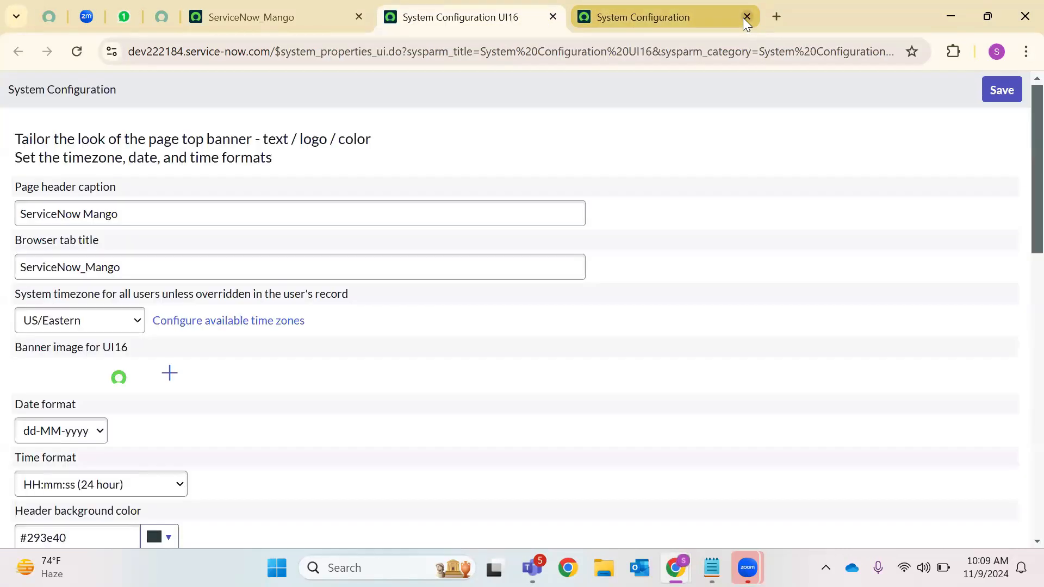
click(746, 16)
Upload the Food4 picture as the UI16 banner image and save the properties
click(196, 205)
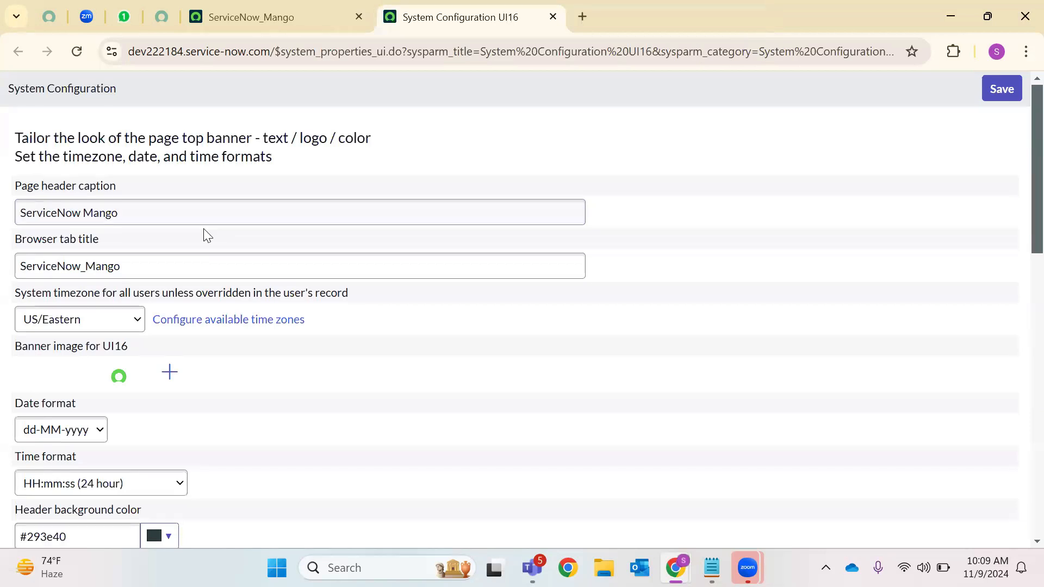
scroll(125, 260, down, 2)
click(169, 296)
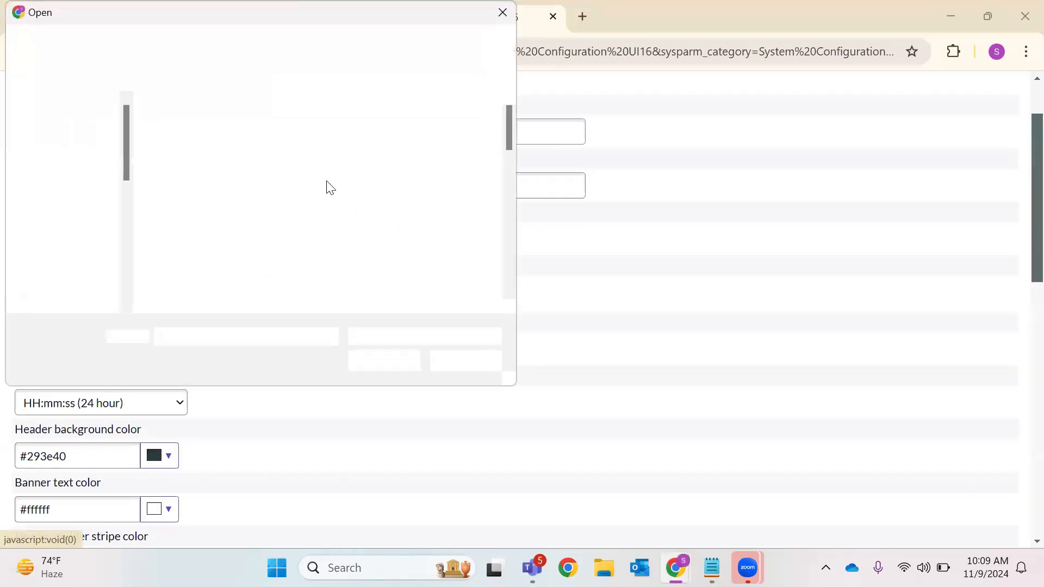
scroll(328, 185, down, 3)
click(304, 256)
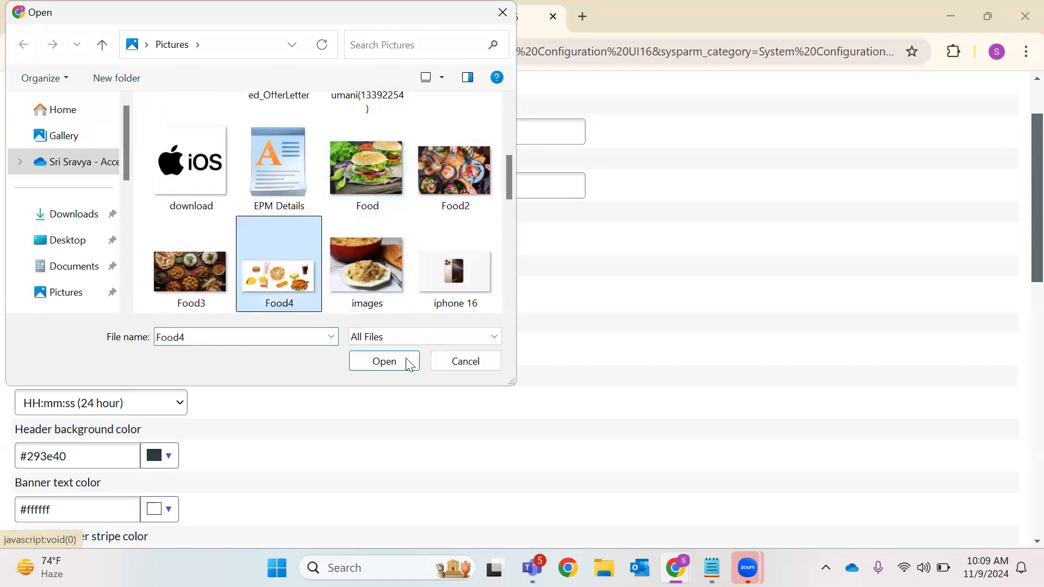
click(408, 362)
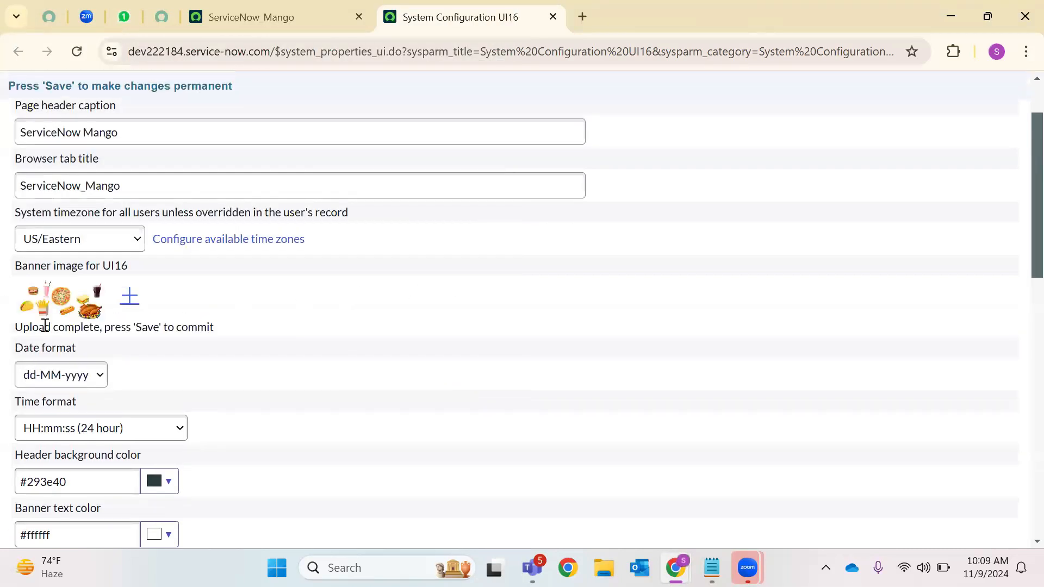
scroll(977, 113, up, 3)
click(1001, 90)
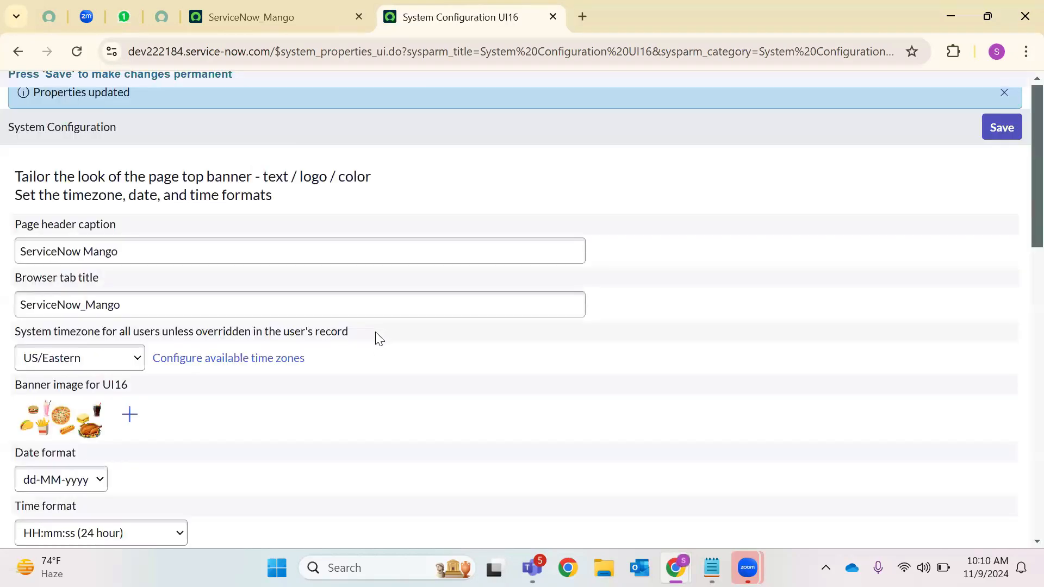
click(250, 16)
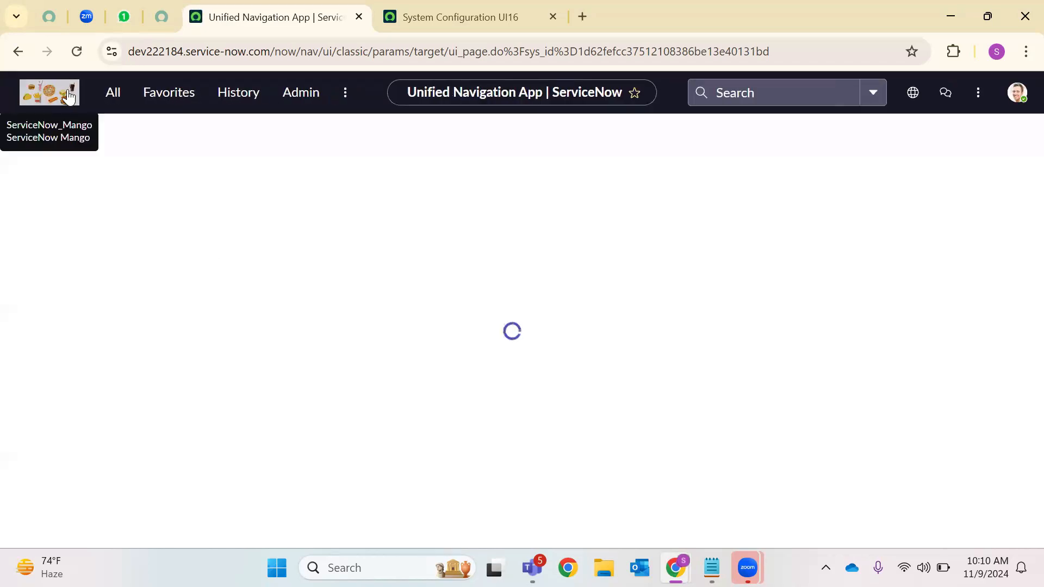
click(495, 6)
triple_click(116, 305)
triple_click(108, 249)
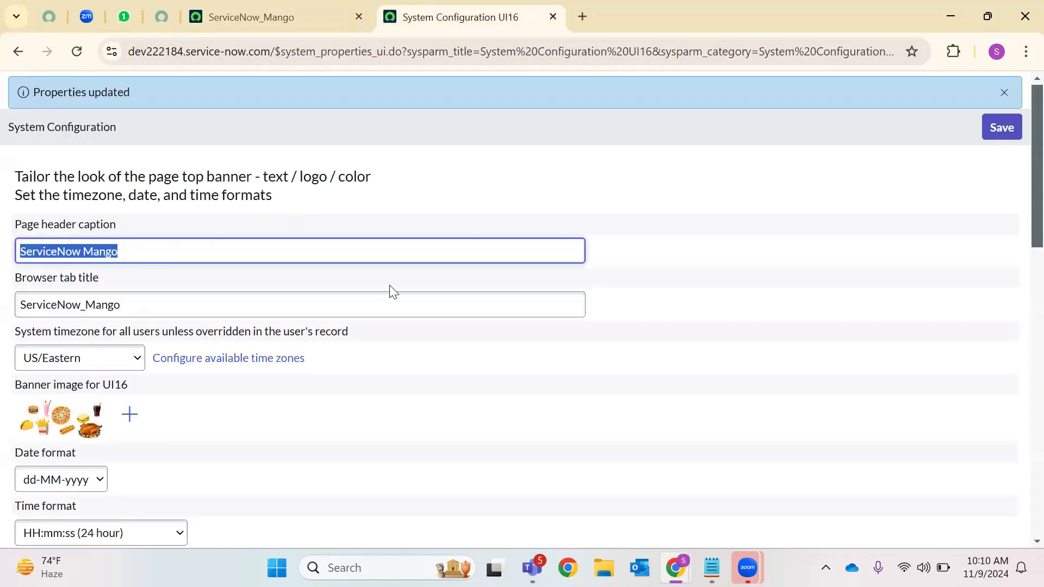
Set the Header background color to the teal shade #4fb6bf
scroll(270, 275, down, 5)
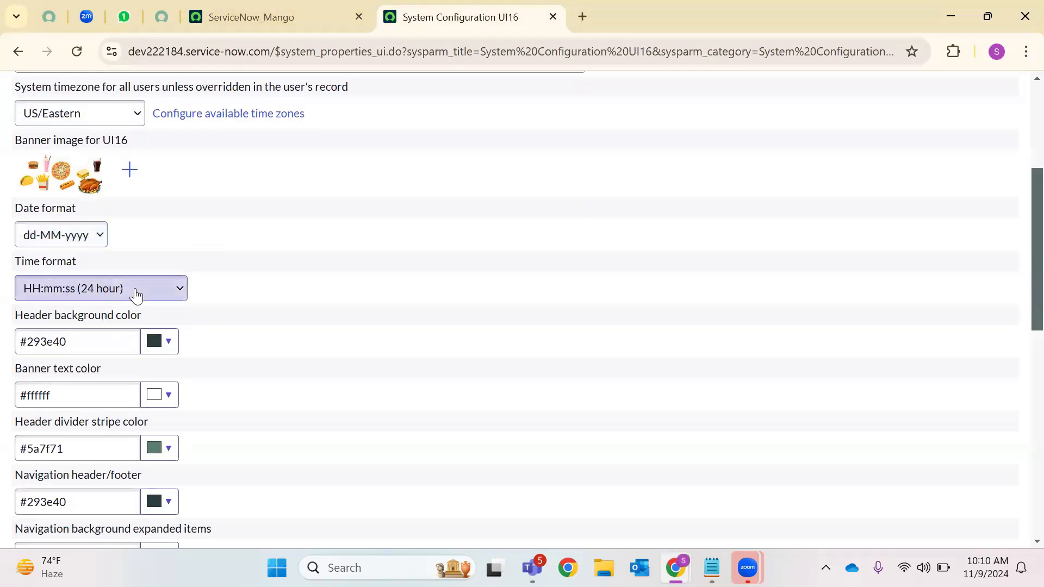
scroll(168, 361, down, 3)
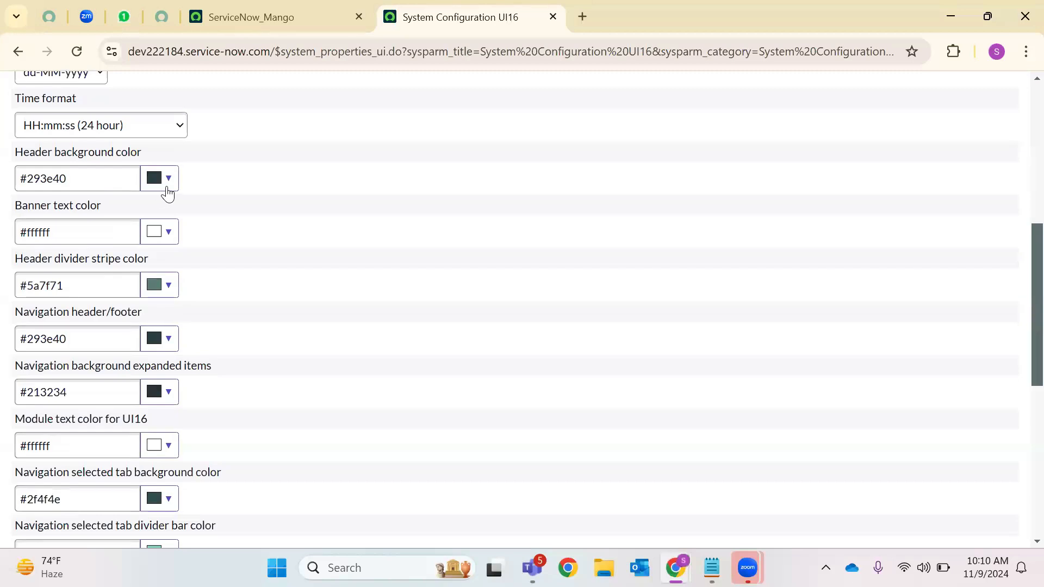
click(166, 185)
click(250, 219)
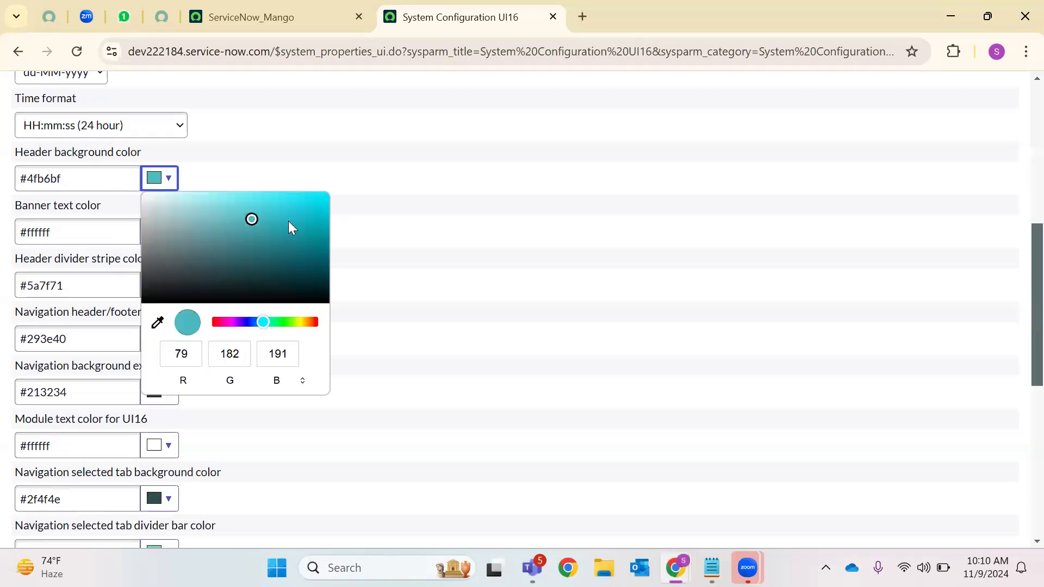
click(100, 240)
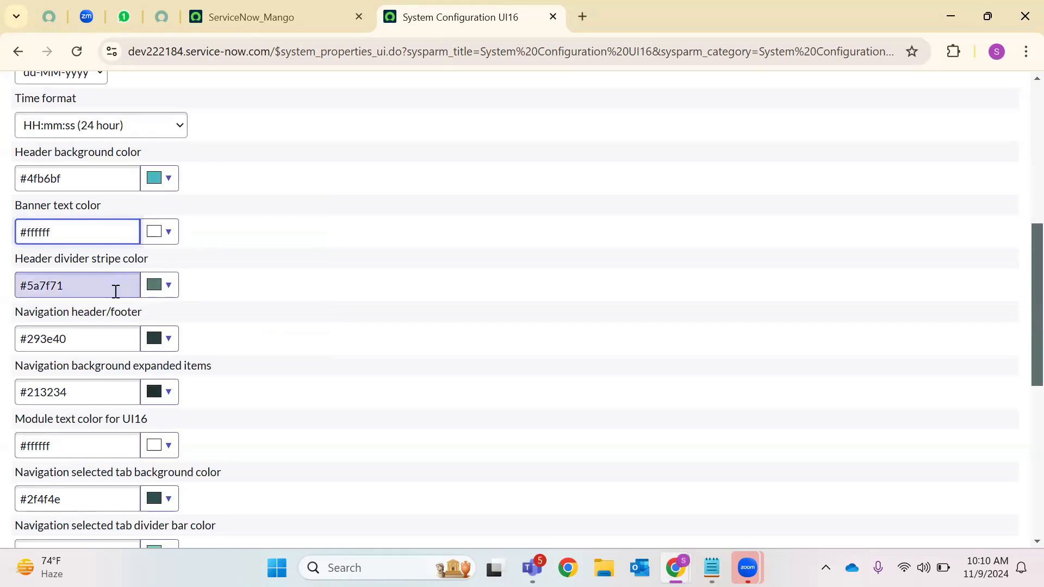
Check the navigator background and #82c9b8 icon colour values, keep La Jolla as base theme, and save
scroll(120, 291, down, 1)
scroll(124, 290, down, 1)
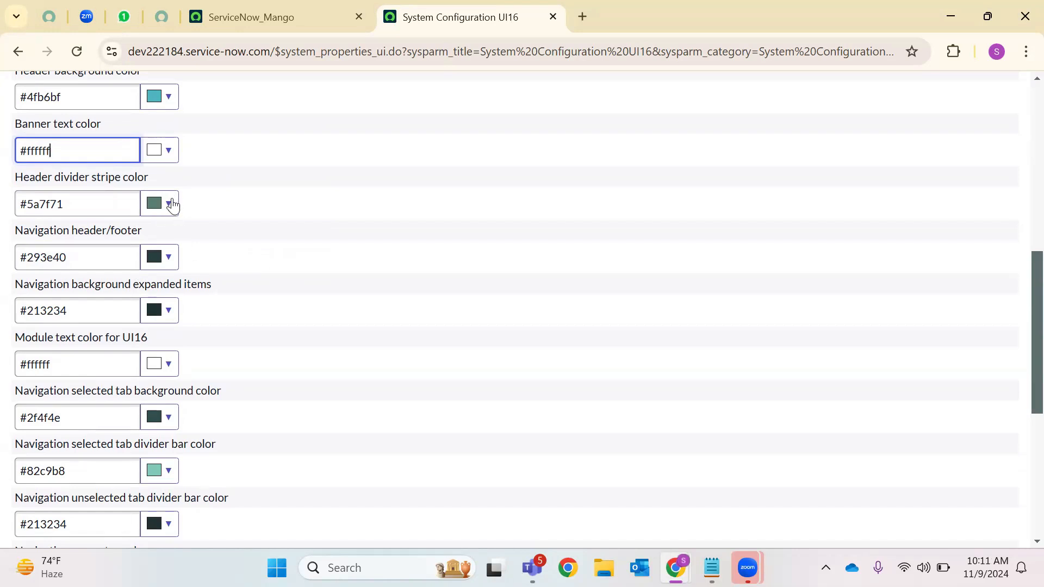
scroll(168, 263, down, 4)
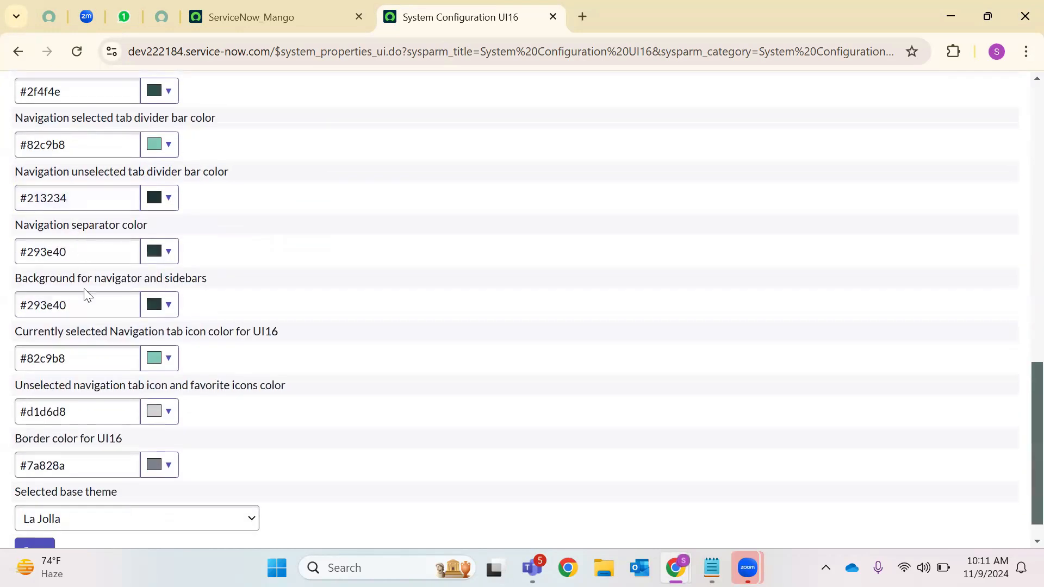
drag(73, 305, 4, 309)
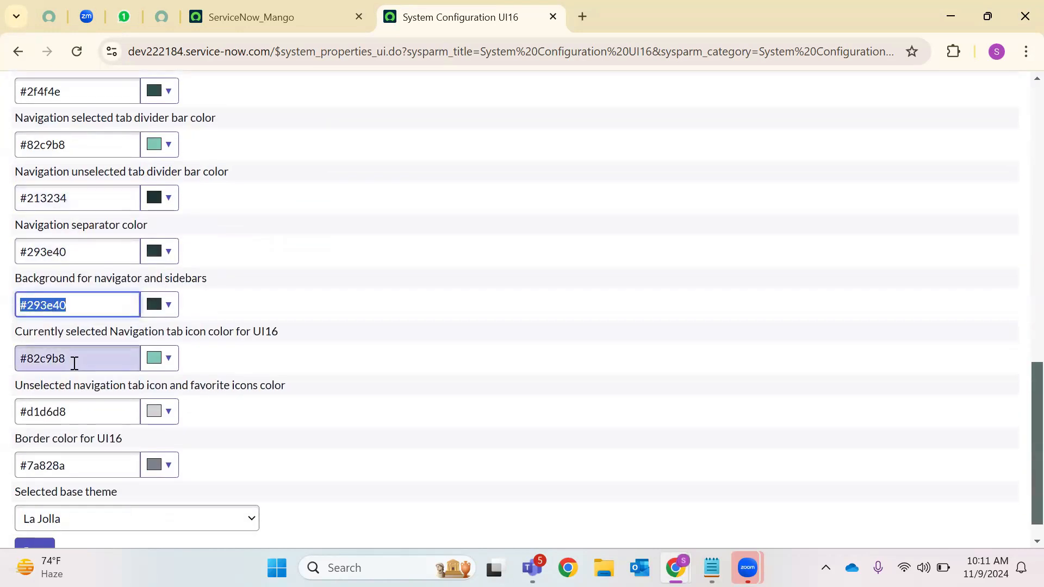
drag(74, 360, 18, 358)
scroll(188, 363, down, 1)
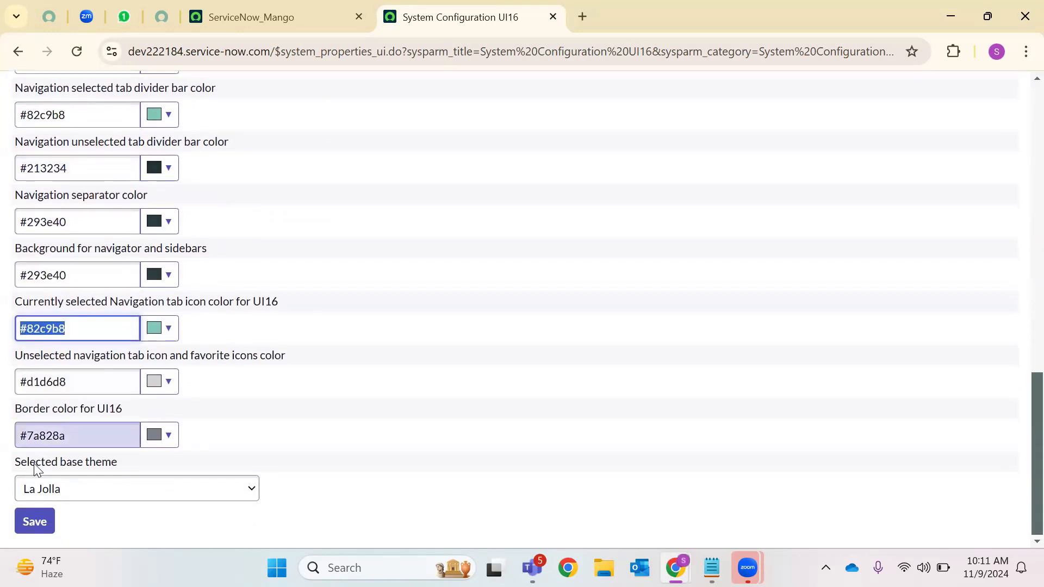
click(115, 485)
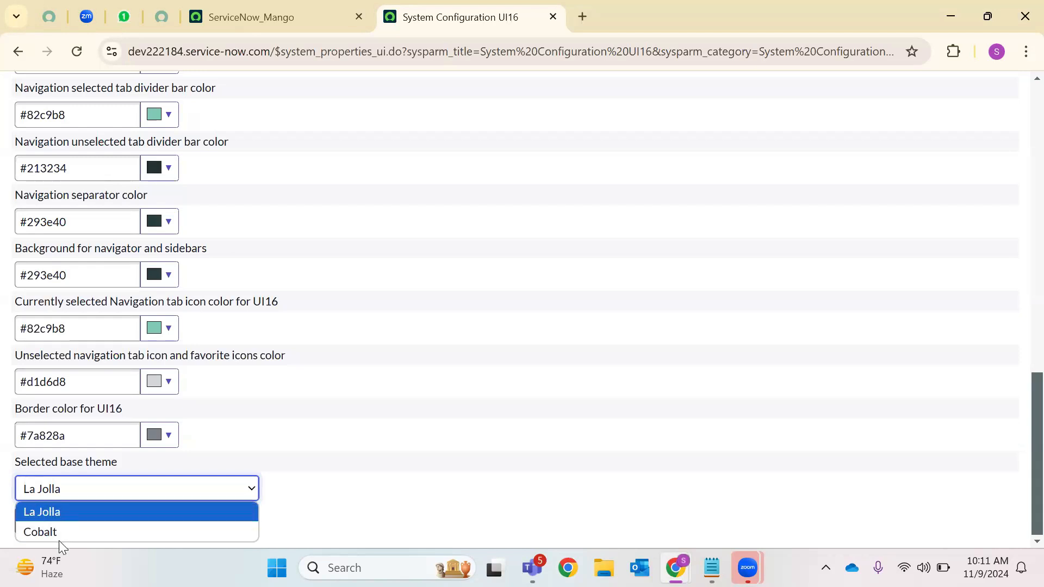
click(340, 485)
click(37, 521)
scroll(468, 218, up, 5)
click(330, 9)
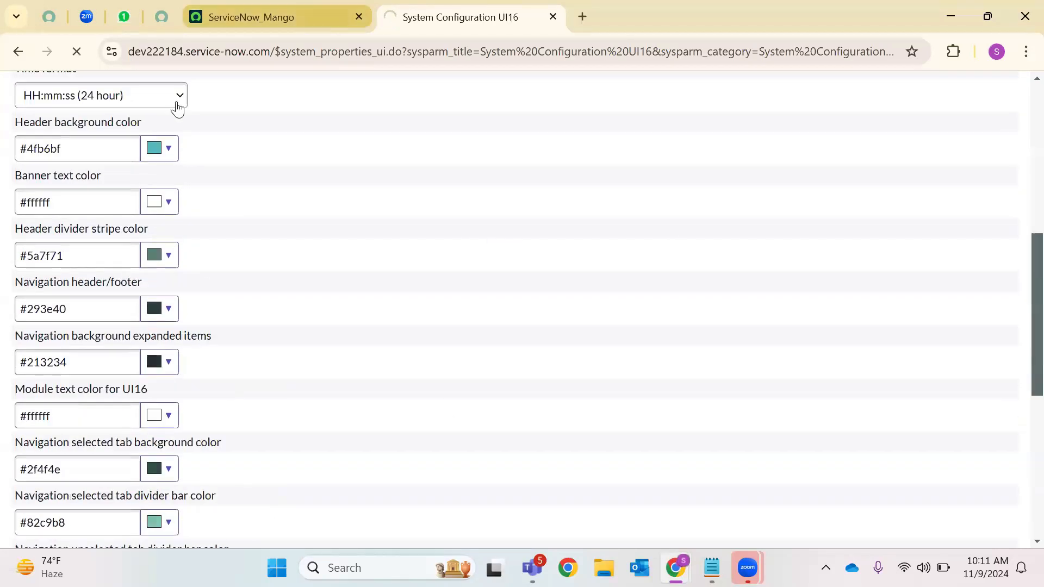
Reload ServiceNow_Mango, review the UI16 configuration page, then reload ServiceNow_Mango again to apply the header colour
click(76, 51)
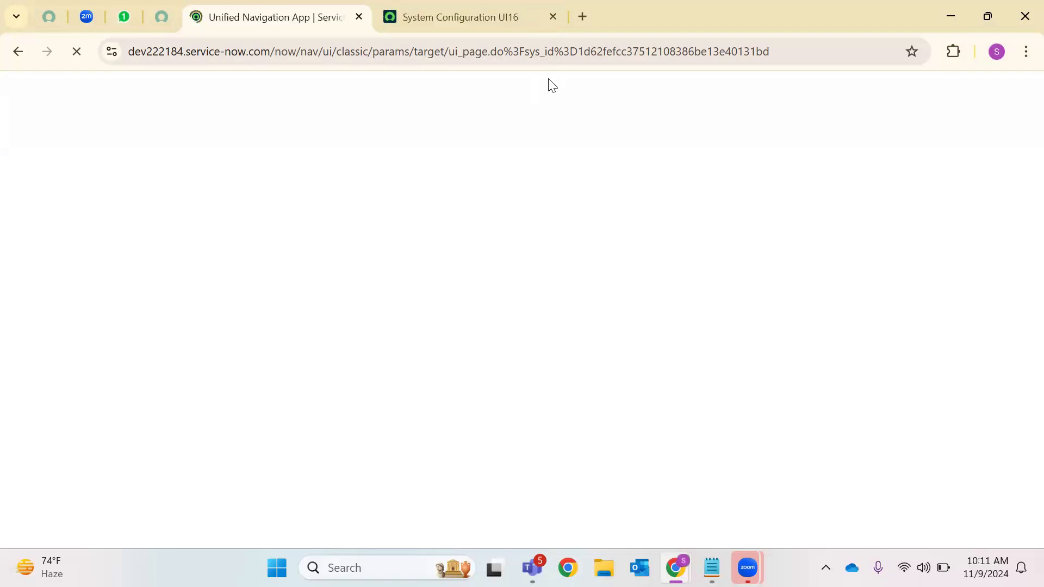
click(455, 13)
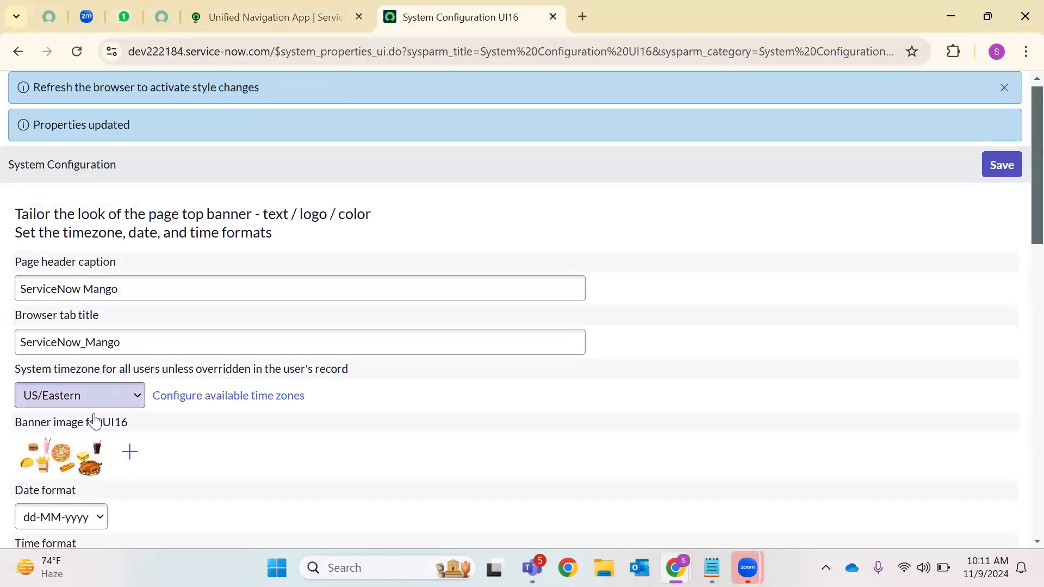
scroll(94, 420, down, 8)
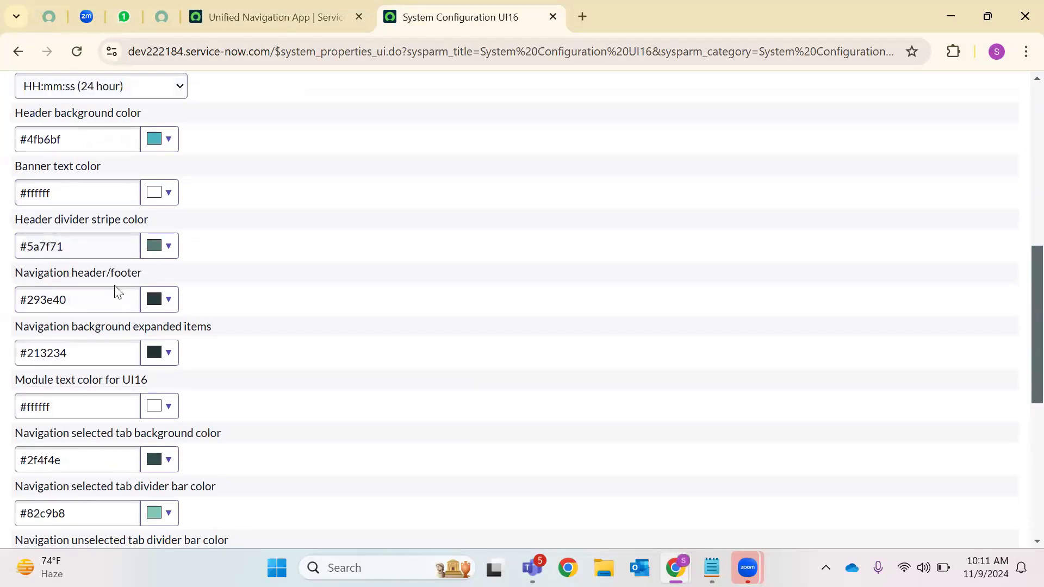
scroll(109, 321, down, 7)
scroll(1021, 343, up, 9)
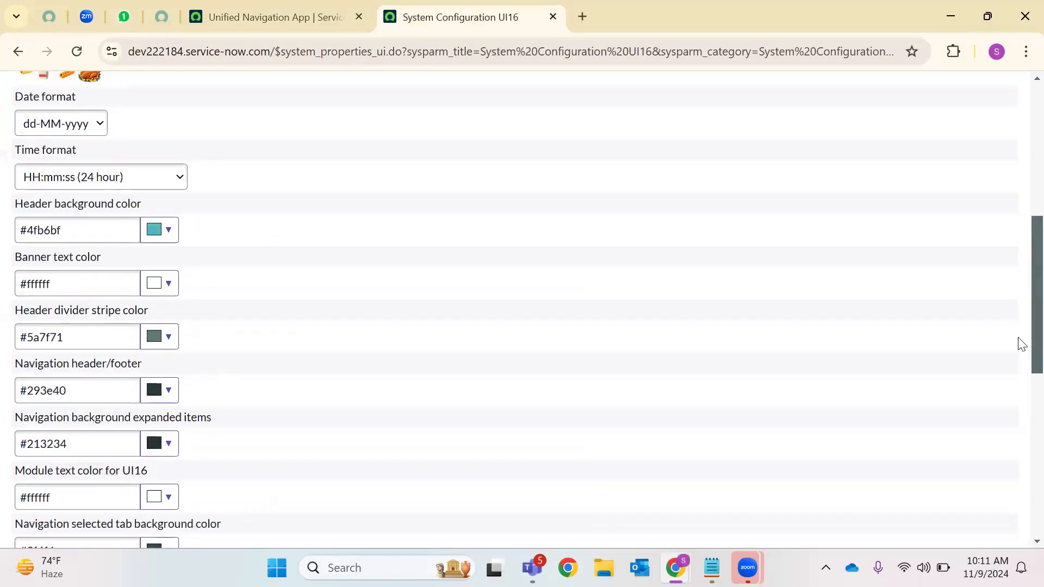
scroll(1020, 343, up, 7)
click(285, 6)
click(77, 51)
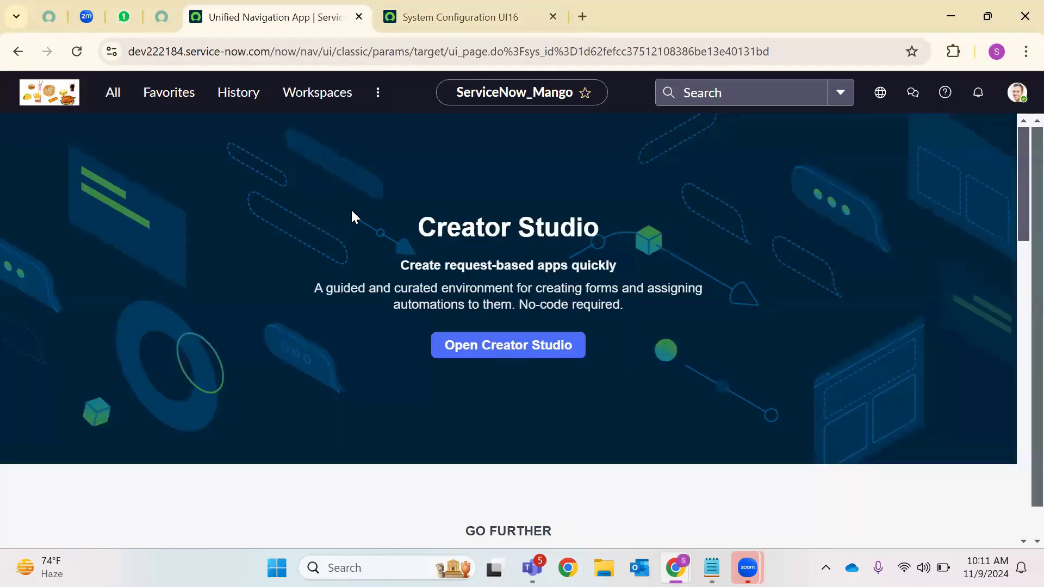
Close the System Configuration UI16 tab and the incognito ServiceNow tab, returning to ServiceNow_Mango
click(553, 17)
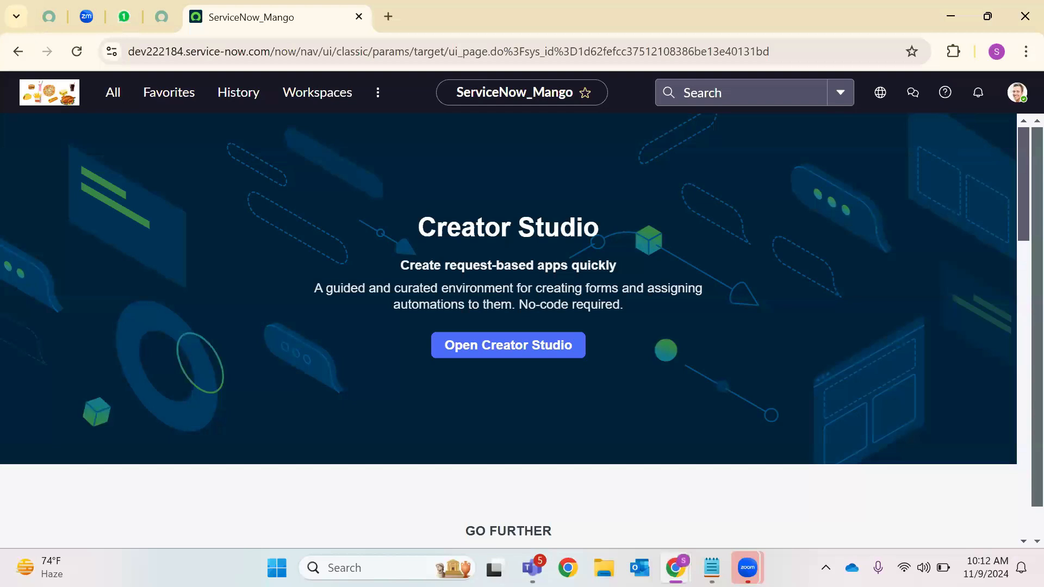
mouse_move(675, 567)
click(757, 463)
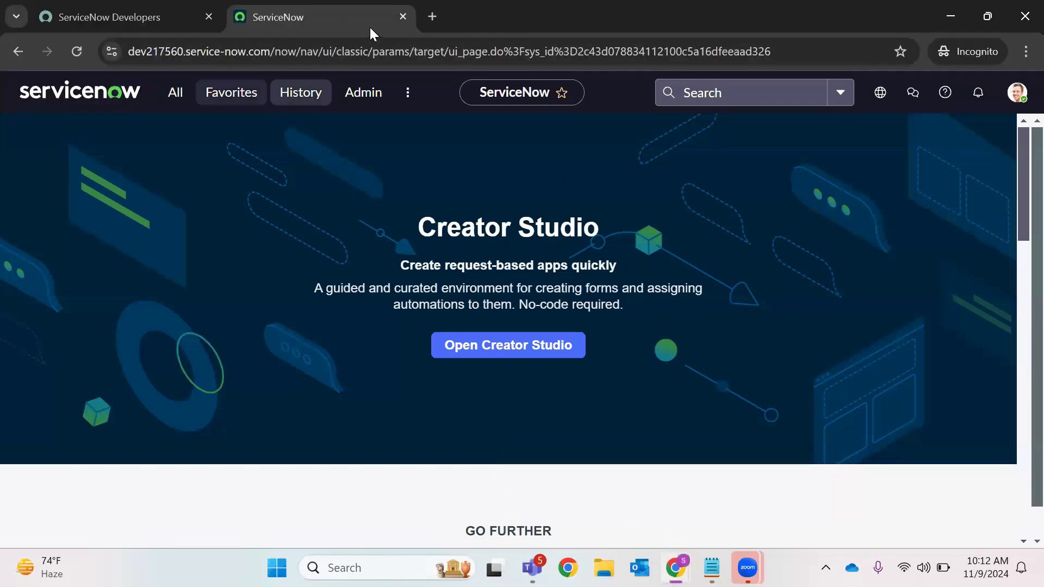
click(401, 18)
mouse_move(675, 567)
click(528, 455)
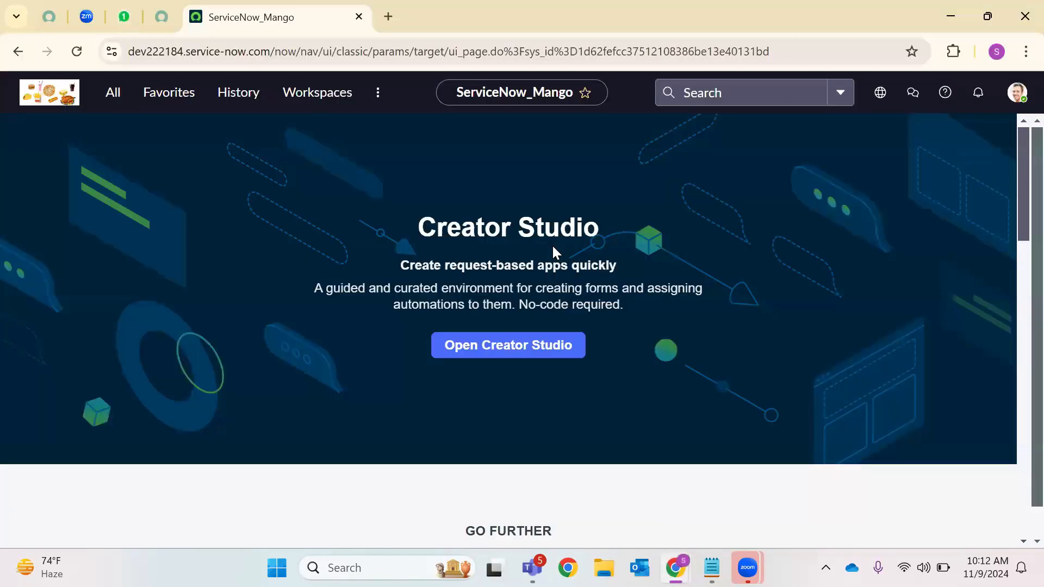